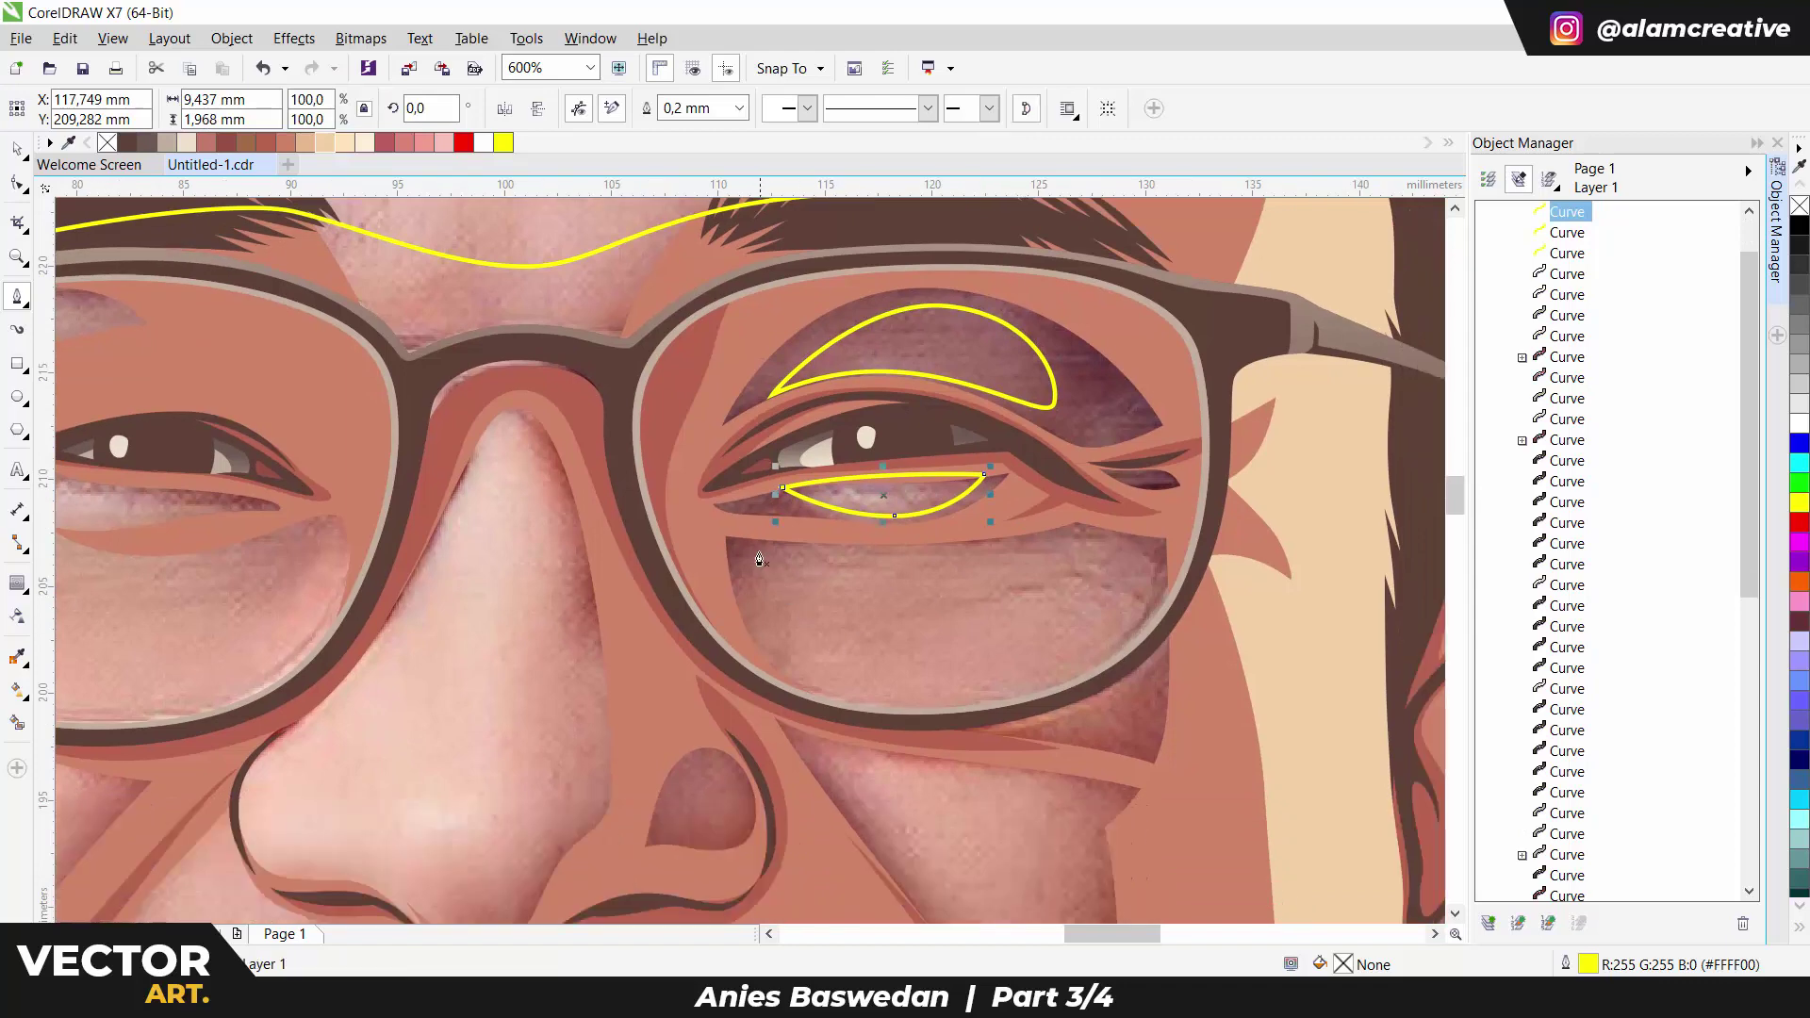
Trace a closed yellow curve about 18.4 × 17.8 mm around the under-eye and cheek area below the right-hand lens with the Pen tool.
left_click(768, 565)
left_click(779, 707)
left_click_drag(888, 700, 997, 763)
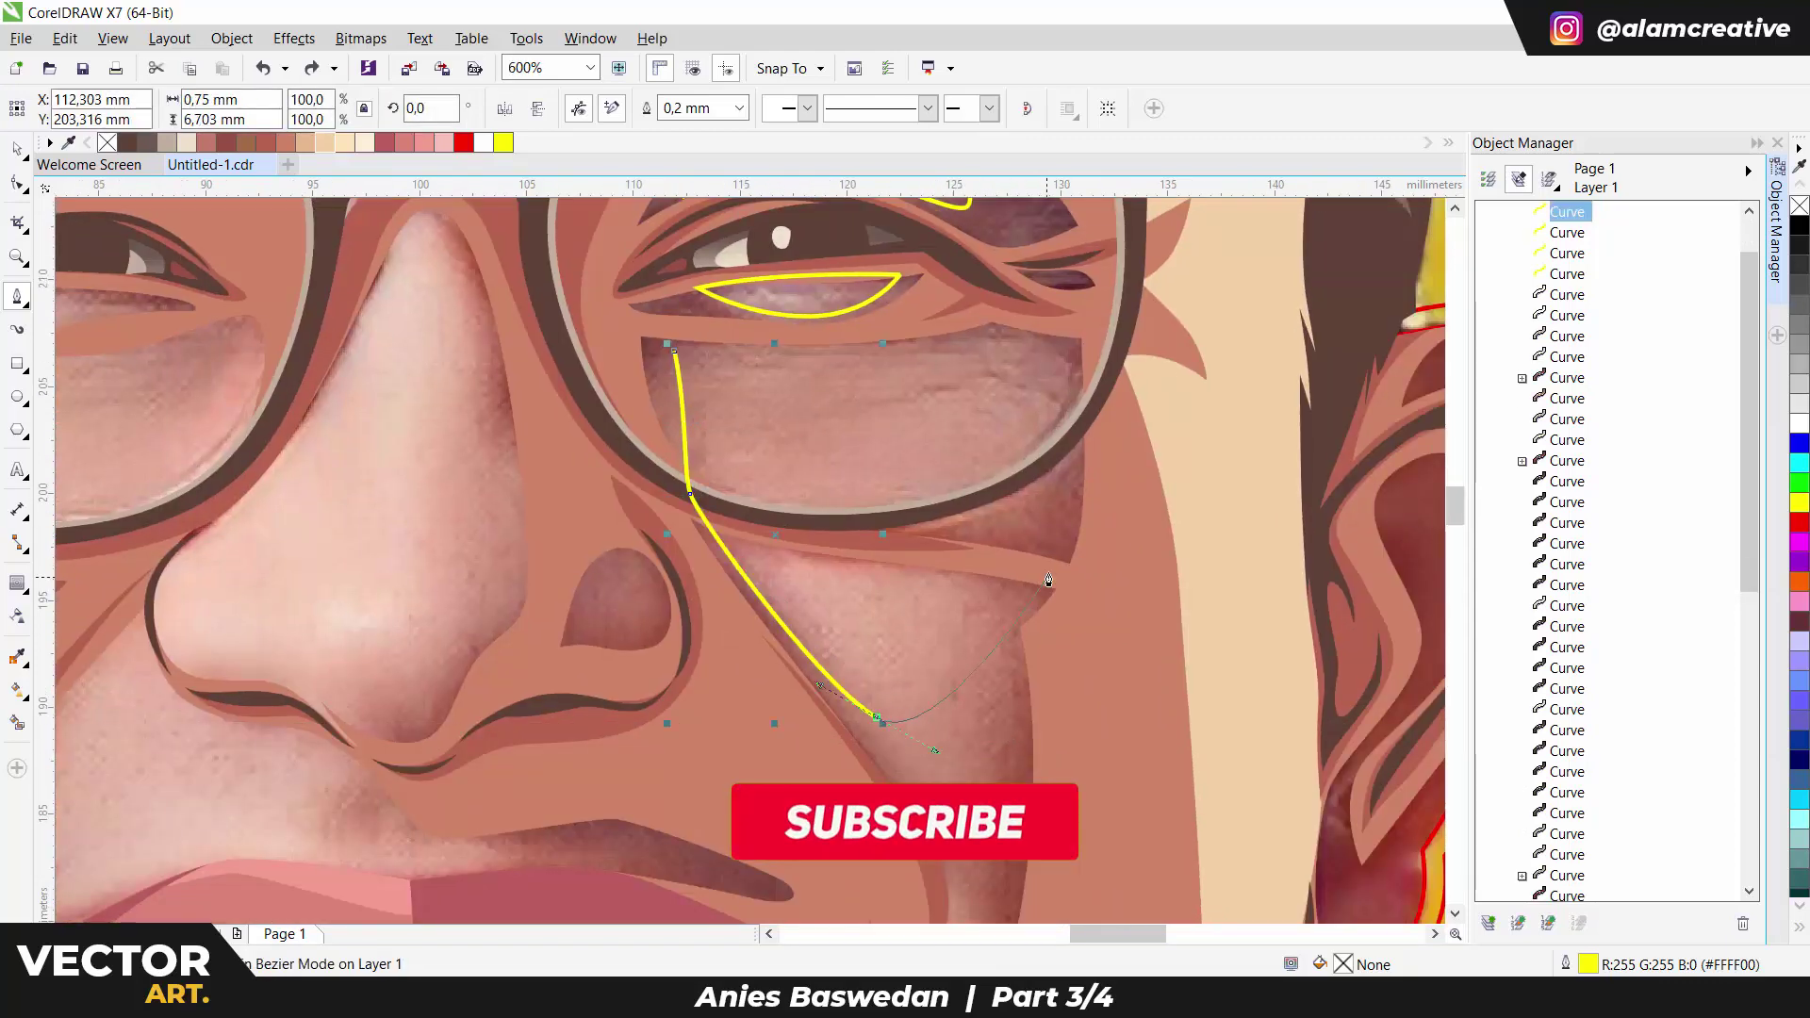
left_click_drag(1056, 530, 1063, 494)
left_click_drag(1027, 354, 996, 334)
left_click(675, 353)
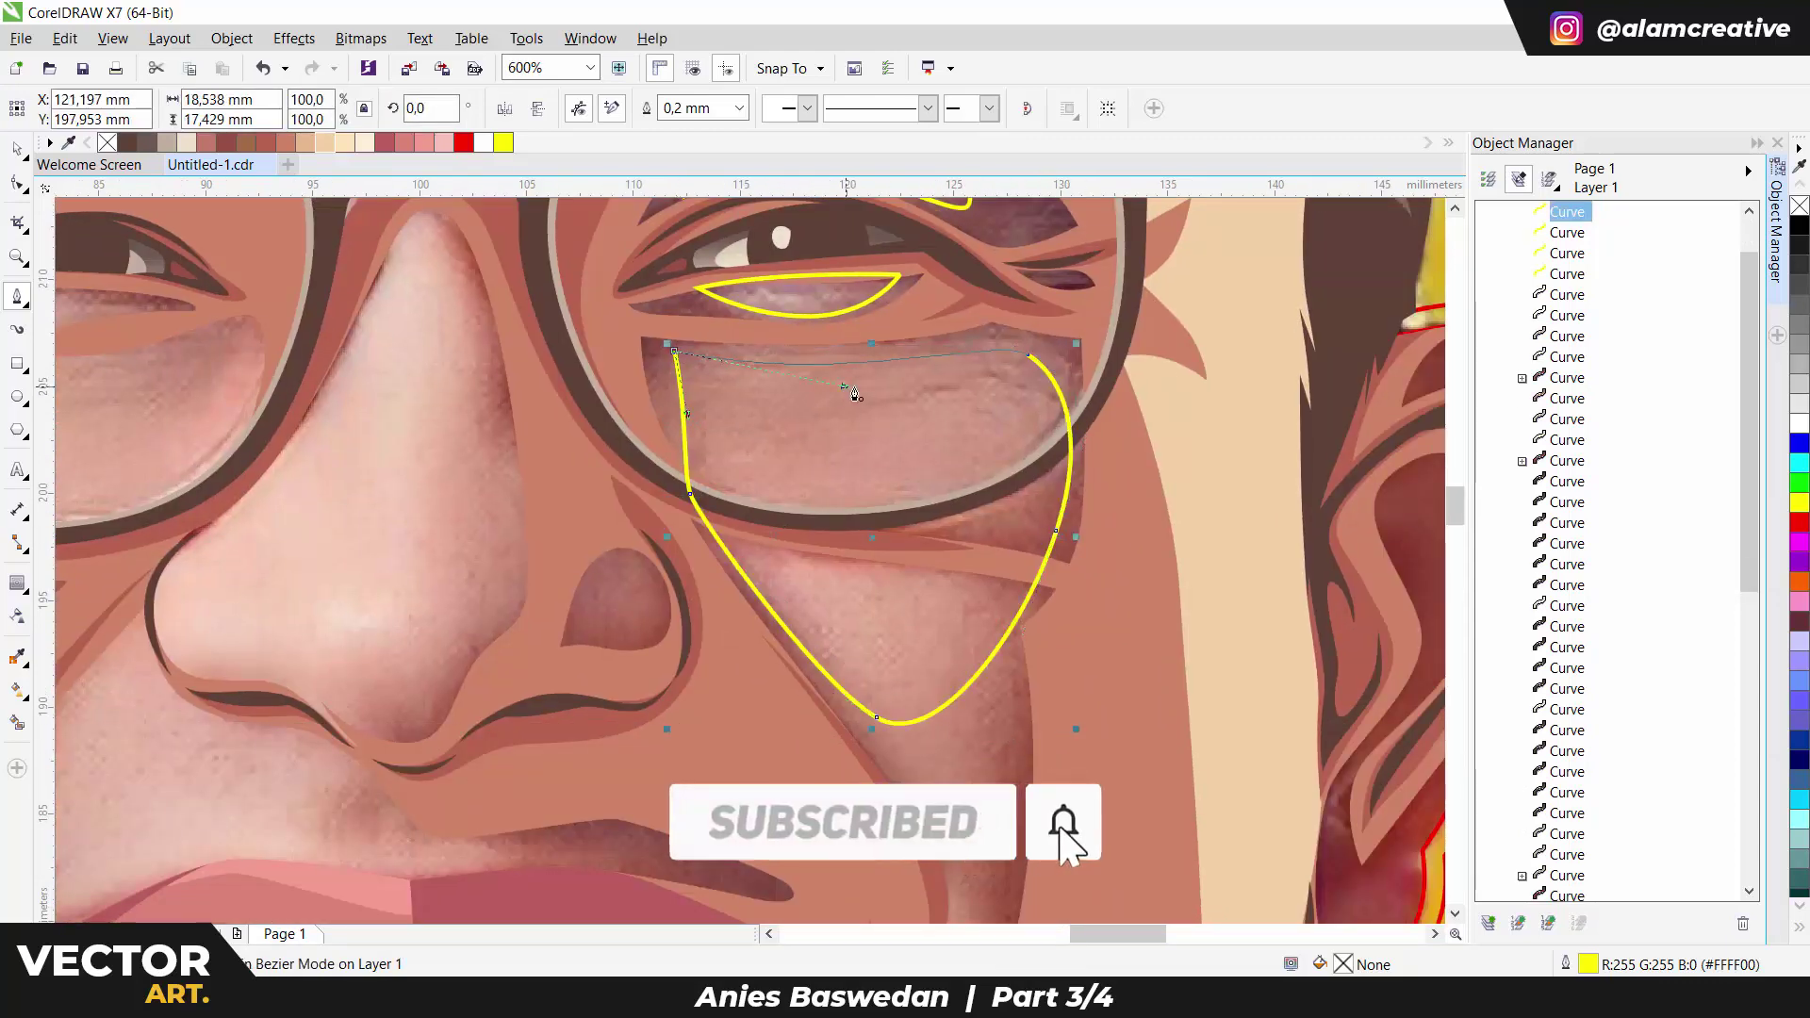
Trace a narrow closed leaf shape about 5.9 × 16 mm on the cheek beside the right-hand mouth corner.
key("space")
scroll(929, 477, "down", 3)
scroll(957, 538, "up", 3)
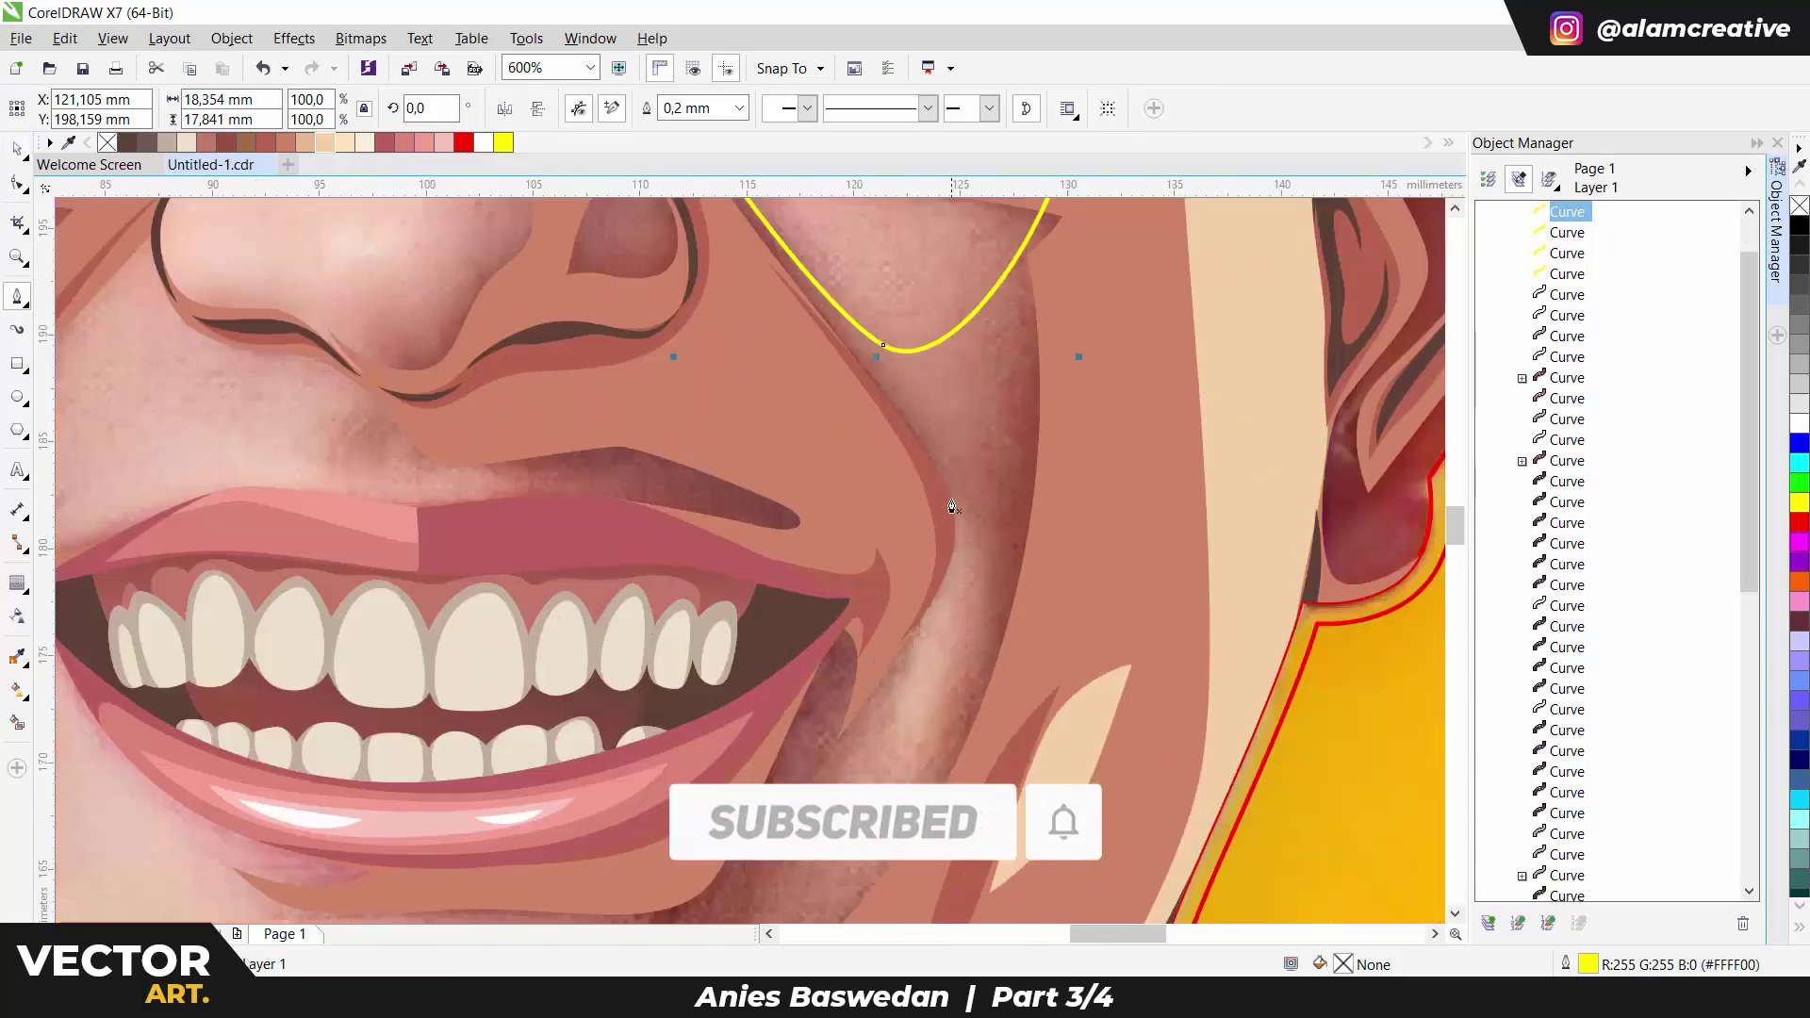
key("space")
left_click(954, 492)
left_click_drag(867, 834, 880, 738)
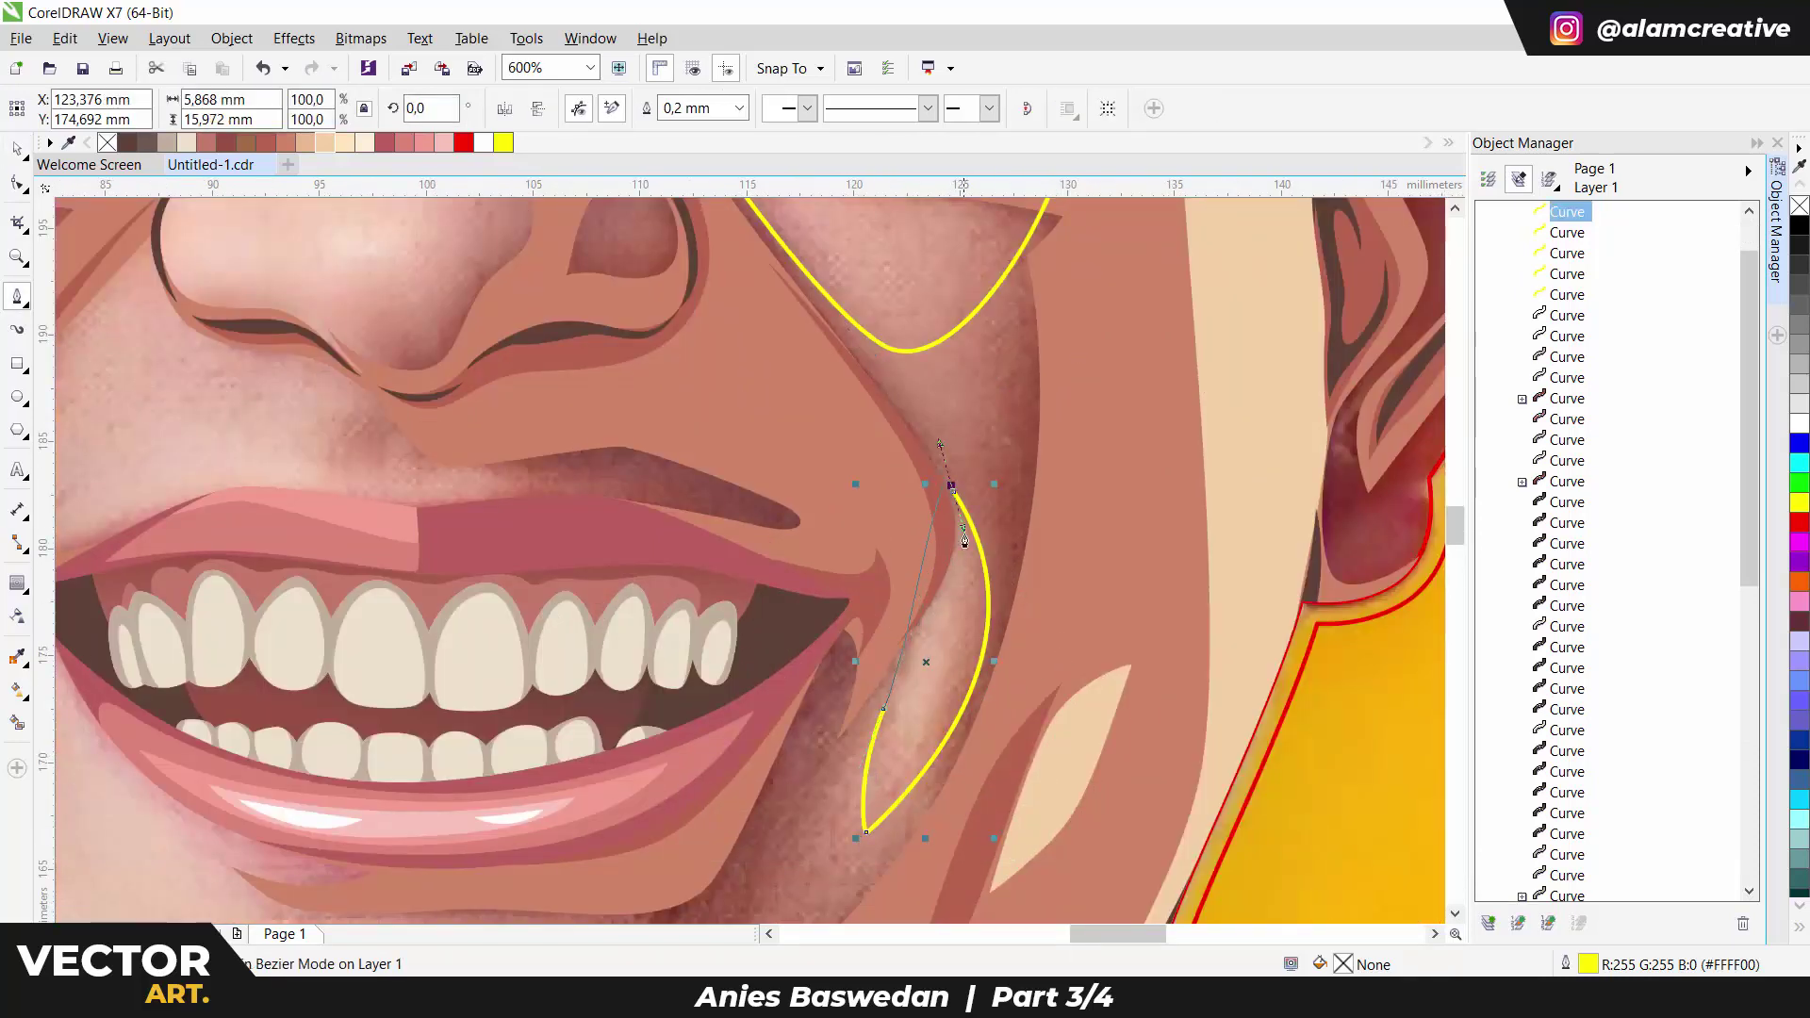
left_click_drag(964, 539, 954, 506)
key("ctrl+z")
left_click(954, 491)
Trace a closed curve about 15.3 × 23.5 mm around the nose's light area, from the bridge to the tip and left nostril.
scroll(956, 499, "down", 2)
scroll(957, 500, "up", 2)
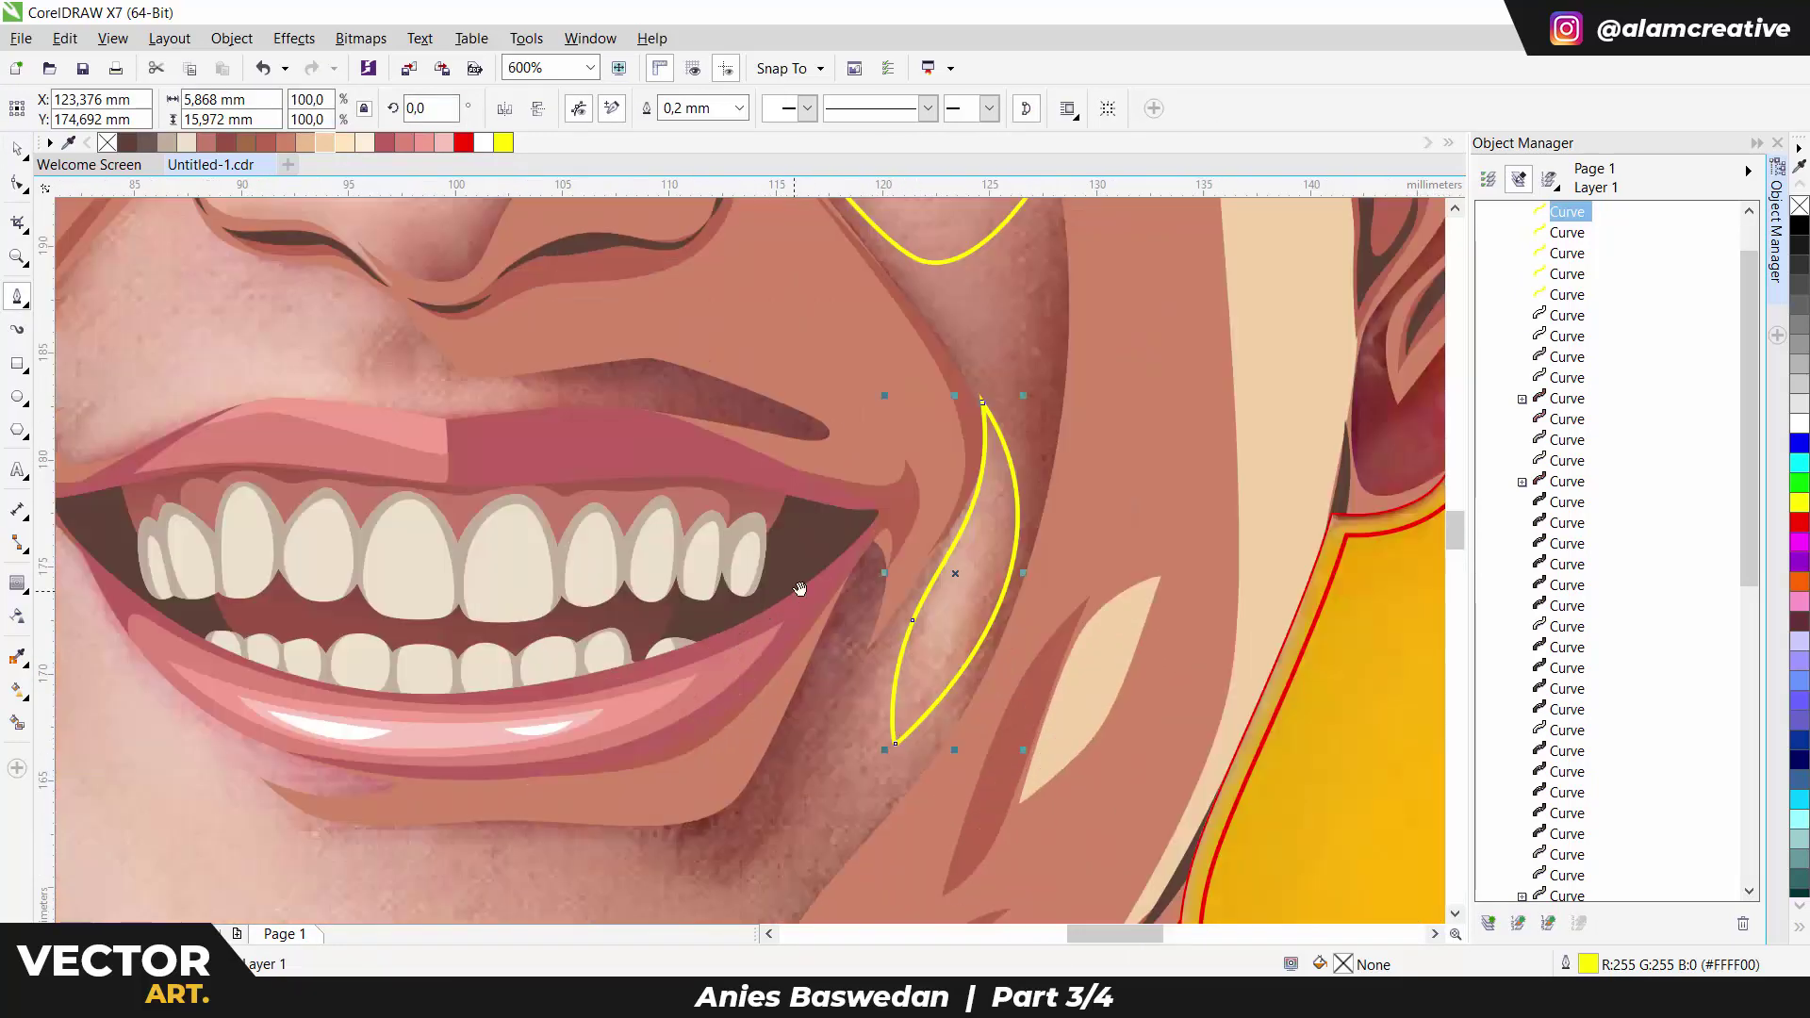
scroll(961, 471, "down", 2)
scroll(963, 422, "up", 2)
left_click(893, 290)
left_click_drag(964, 289, 971, 311)
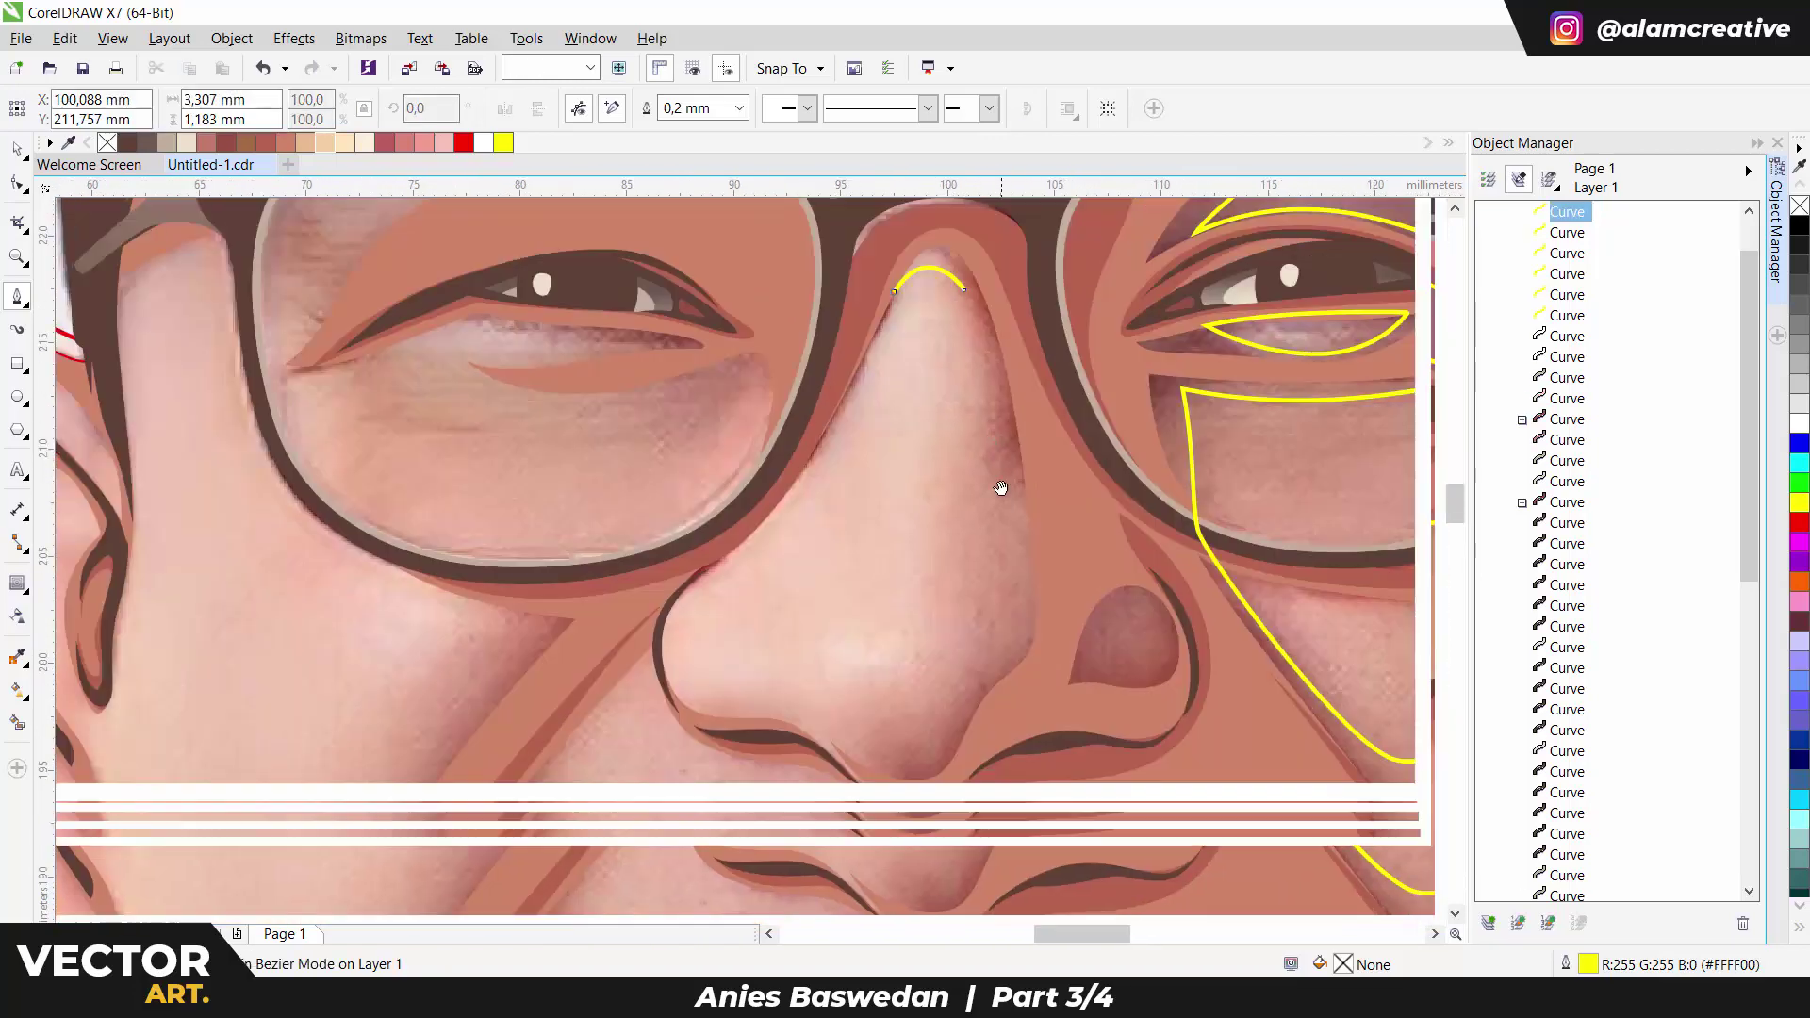
left_click(1001, 637)
mouse_move(929, 740)
left_mouse_down()
mouse_move(877, 754)
mouse_move(817, 738)
mouse_move(943, 707)
left_mouse_up()
left_click(896, 698)
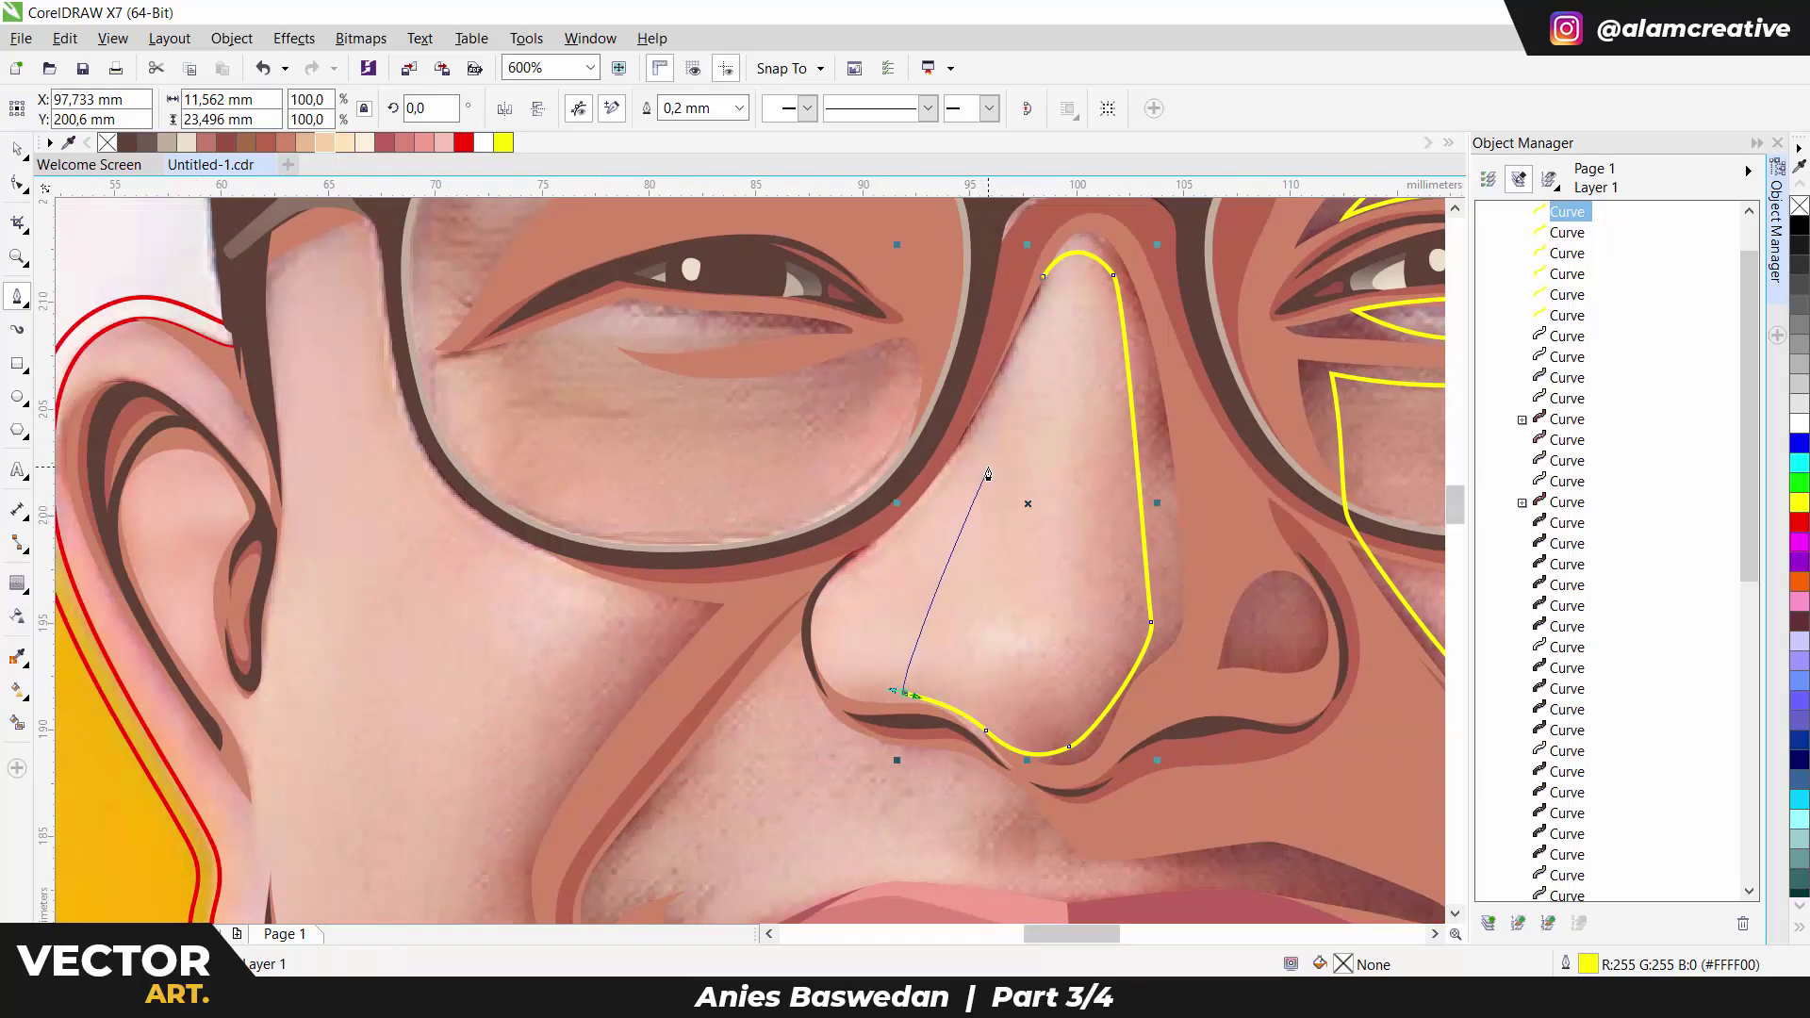
left_click(826, 618)
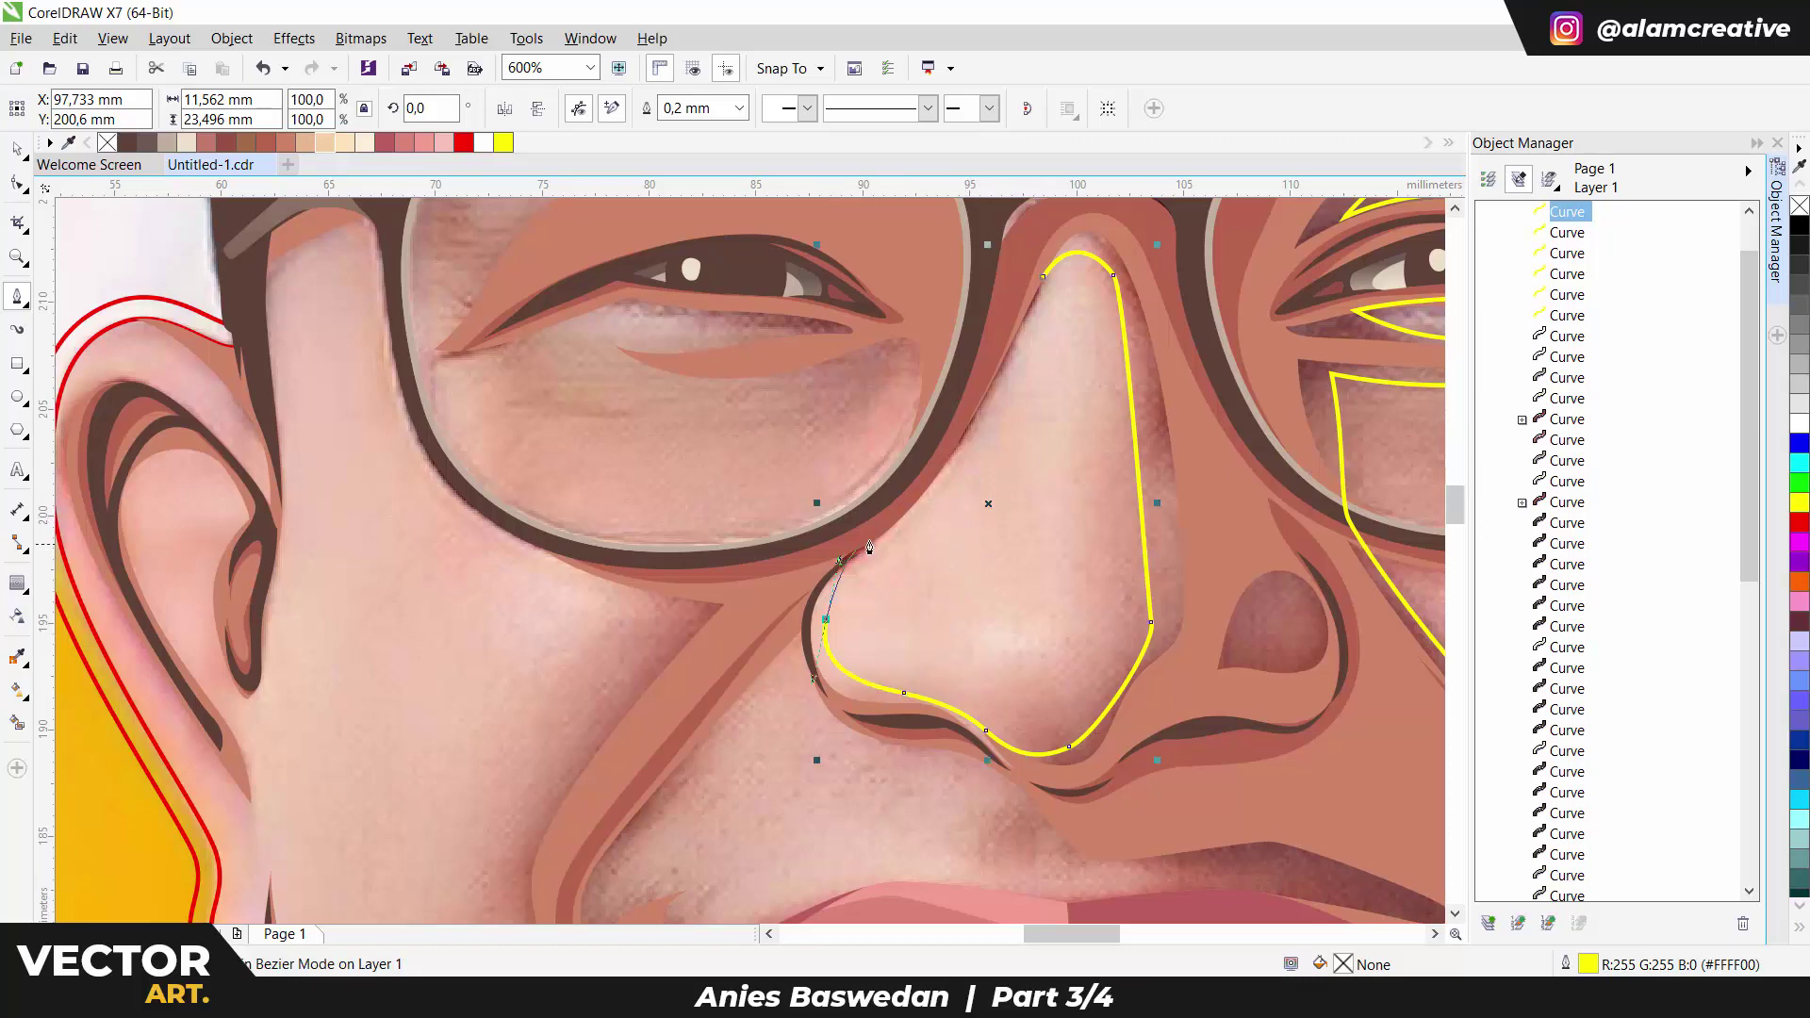
left_click(937, 511)
left_click(1043, 277)
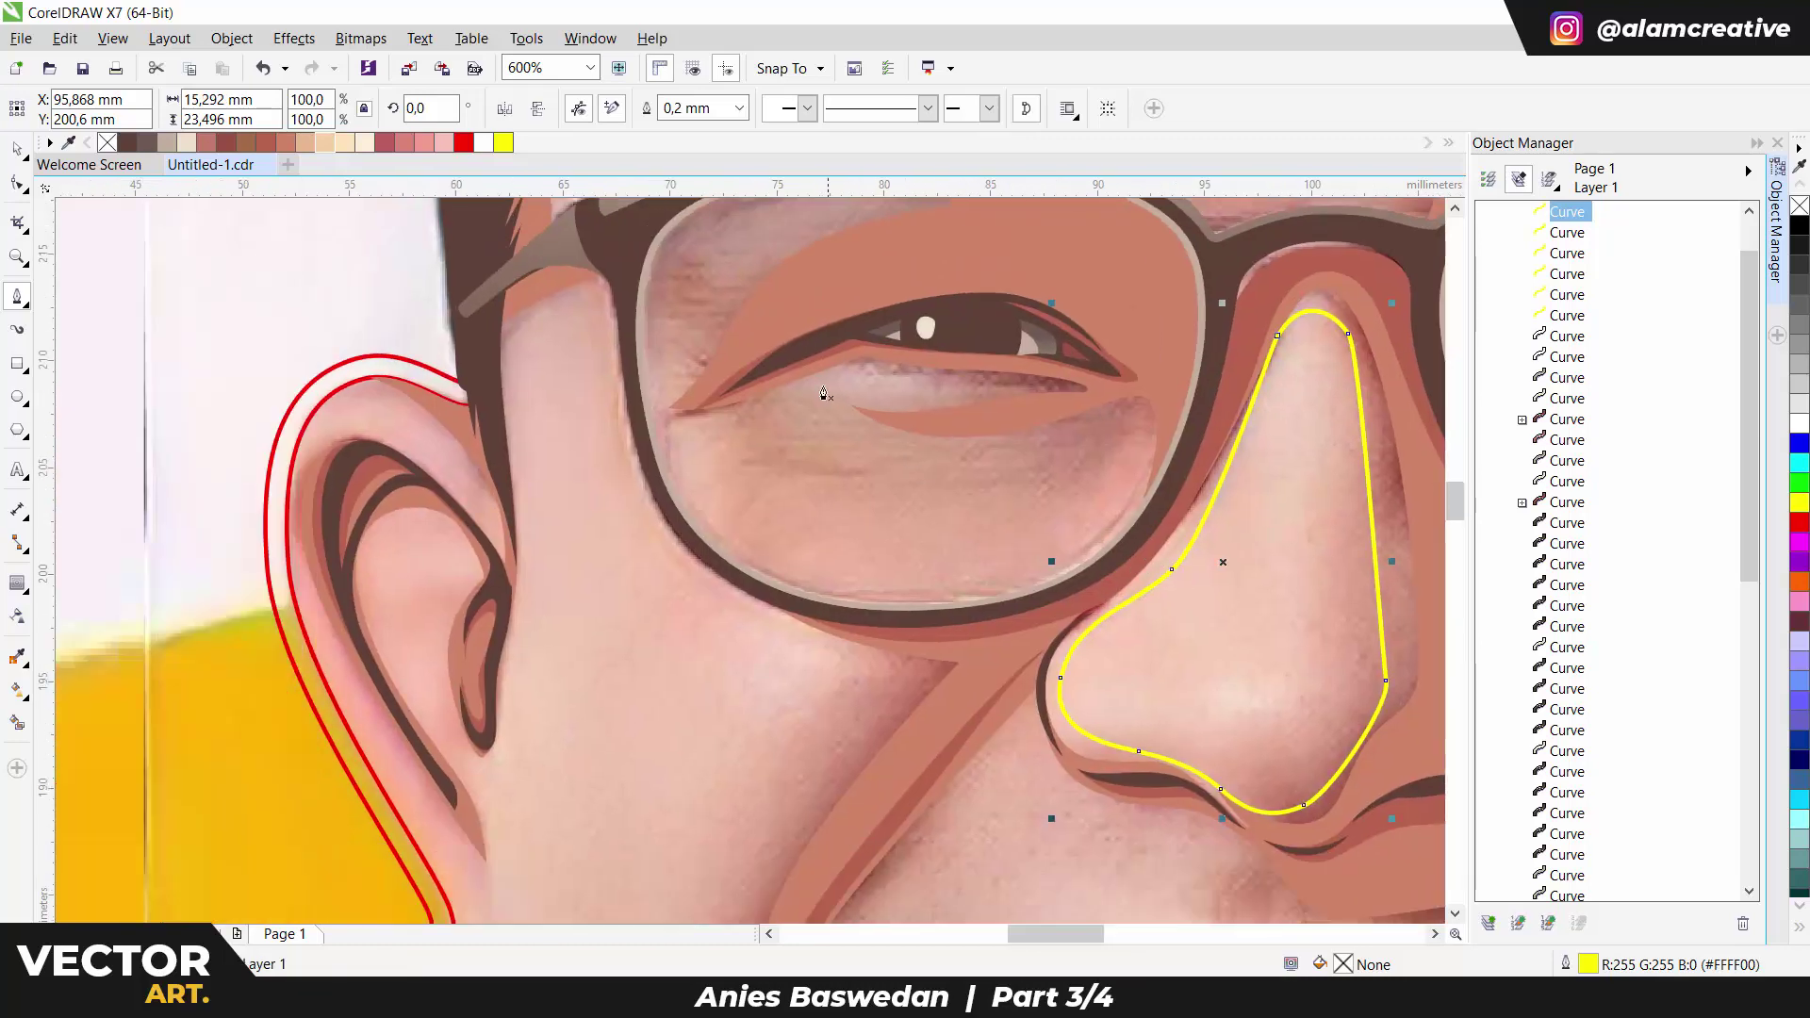
Trace a small closed shape about 7.1 × 1.8 mm on the lower eyelid of the left-hand eye.
left_click(809, 366)
mouse_move(959, 381)
left_mouse_down()
mouse_move(830, 377)
mouse_move(826, 630)
left_mouse_up()
key("space")
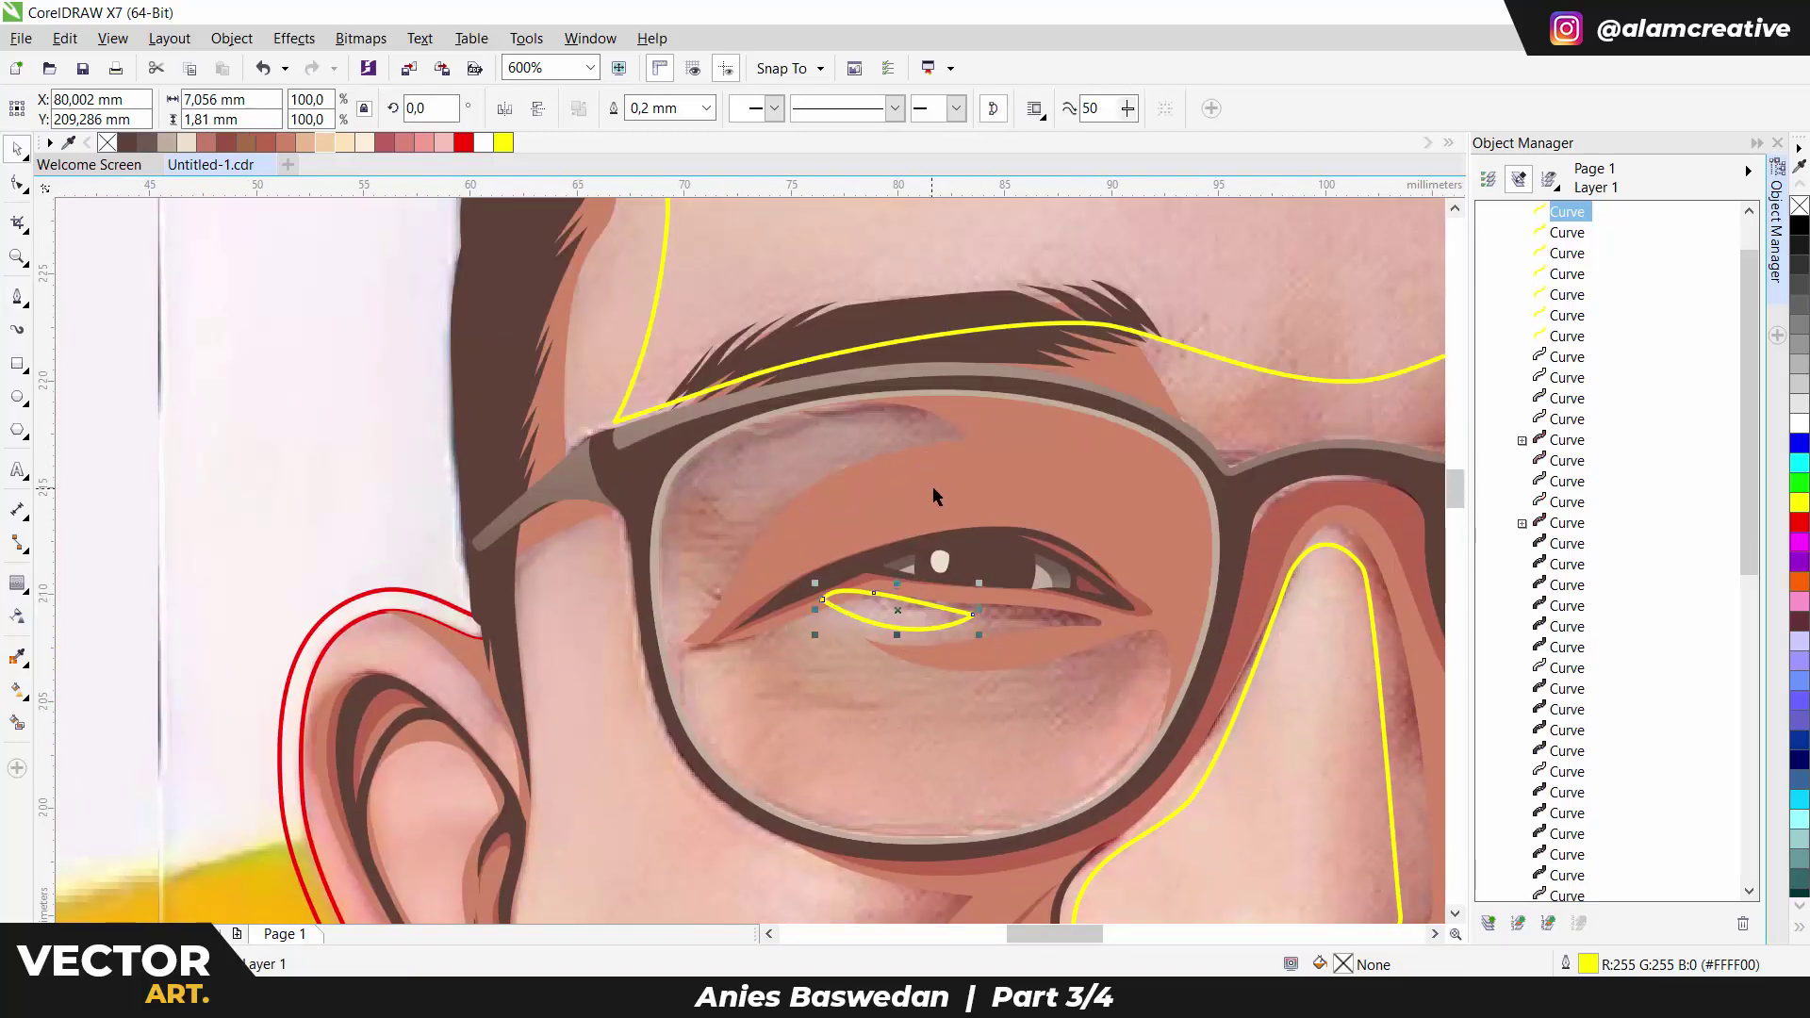
Cut the upper-eyelid area of the left-hand eye out of the skin-tone shape to expose the photo beneath.
left_click(1040, 413, "ctrl")
left_click(657, 111)
key("Escape")
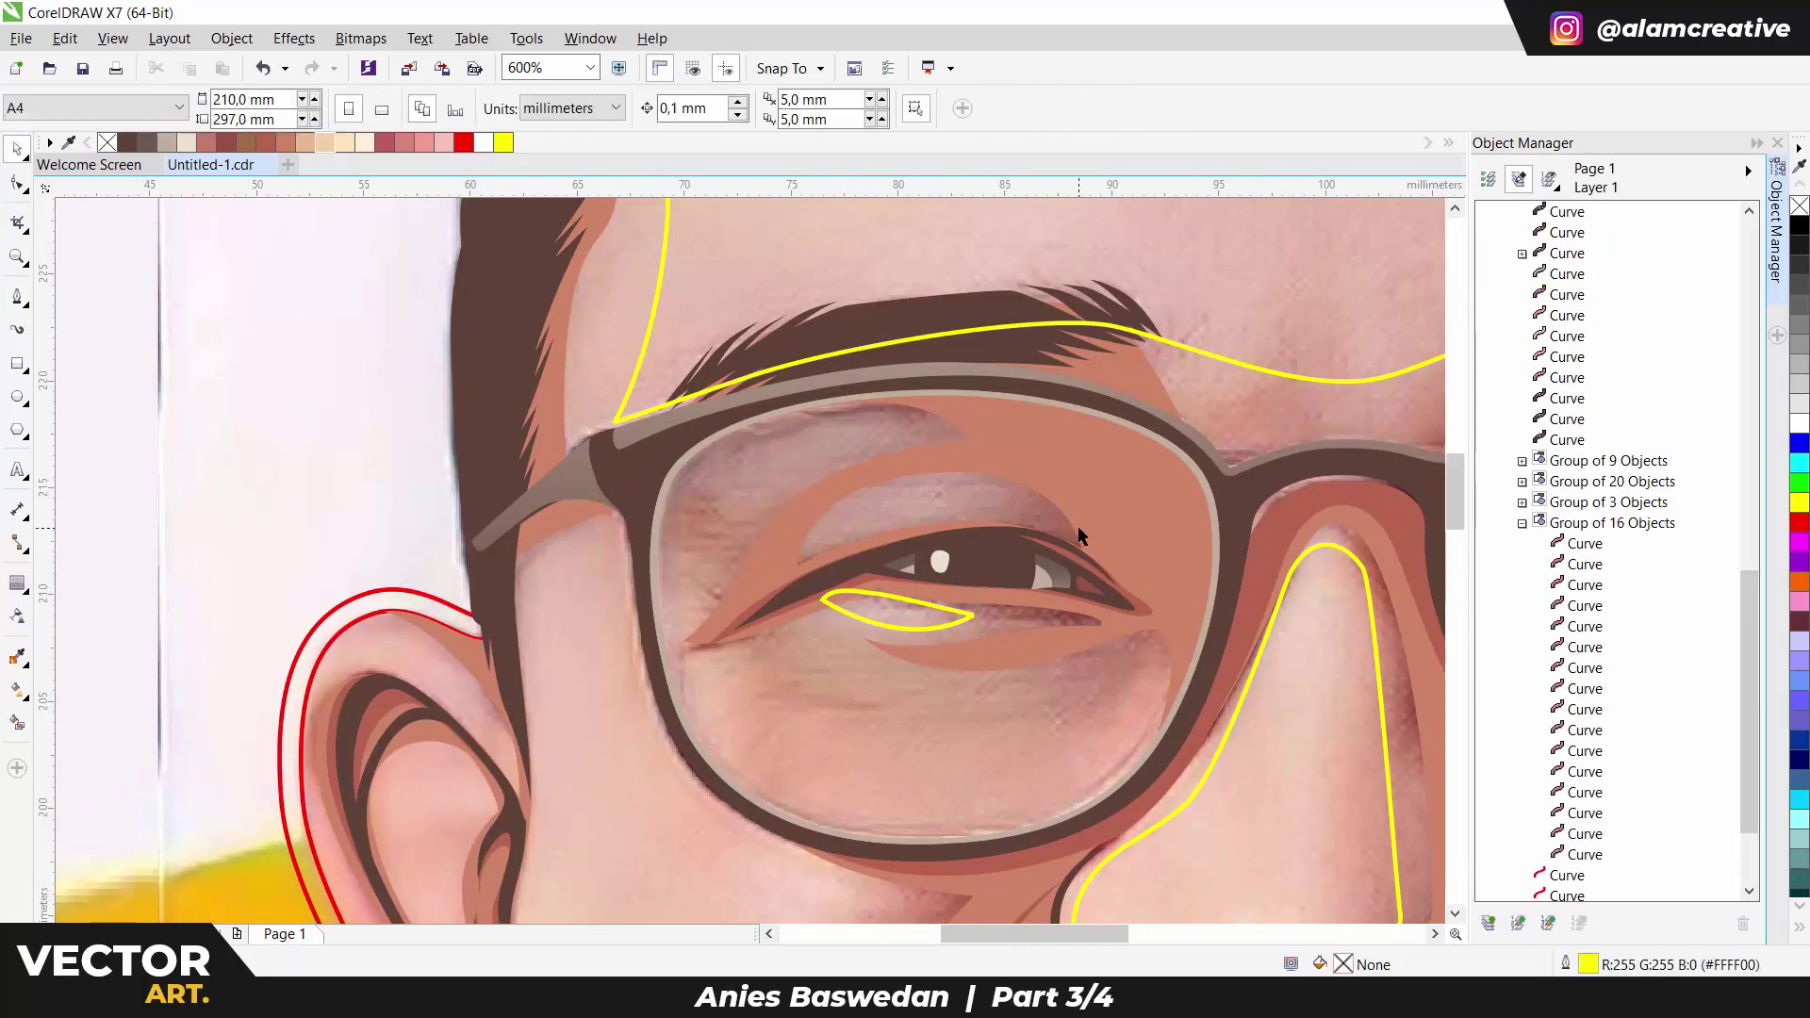
Trace a closed arched shape about 8.2 × 3.5 mm on the upper eyelid of the left-hand eye.
key("space")
left_click(883, 559)
left_click_drag(974, 485, 1018, 485)
left_click(1057, 533)
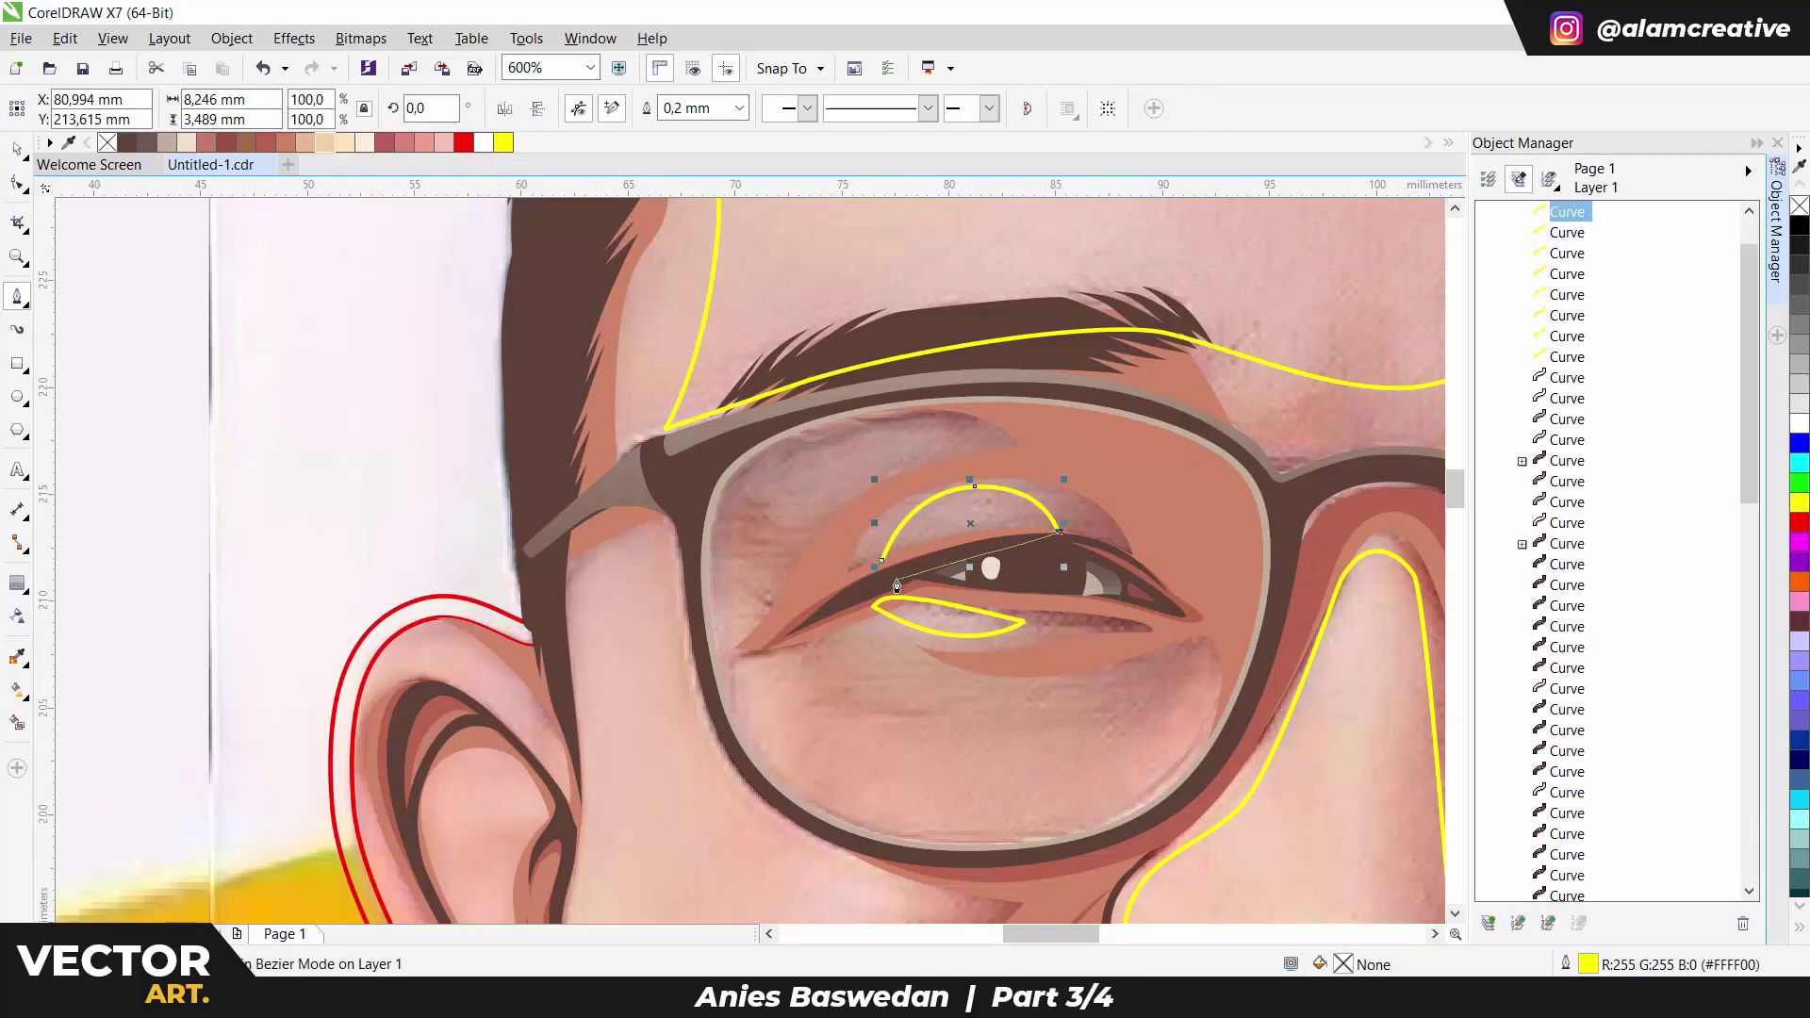
Trace a closed curved shape about 9.6 × 6.4 mm between the left-hand eyelid and the upper rim of the glasses.
left_click(849, 509)
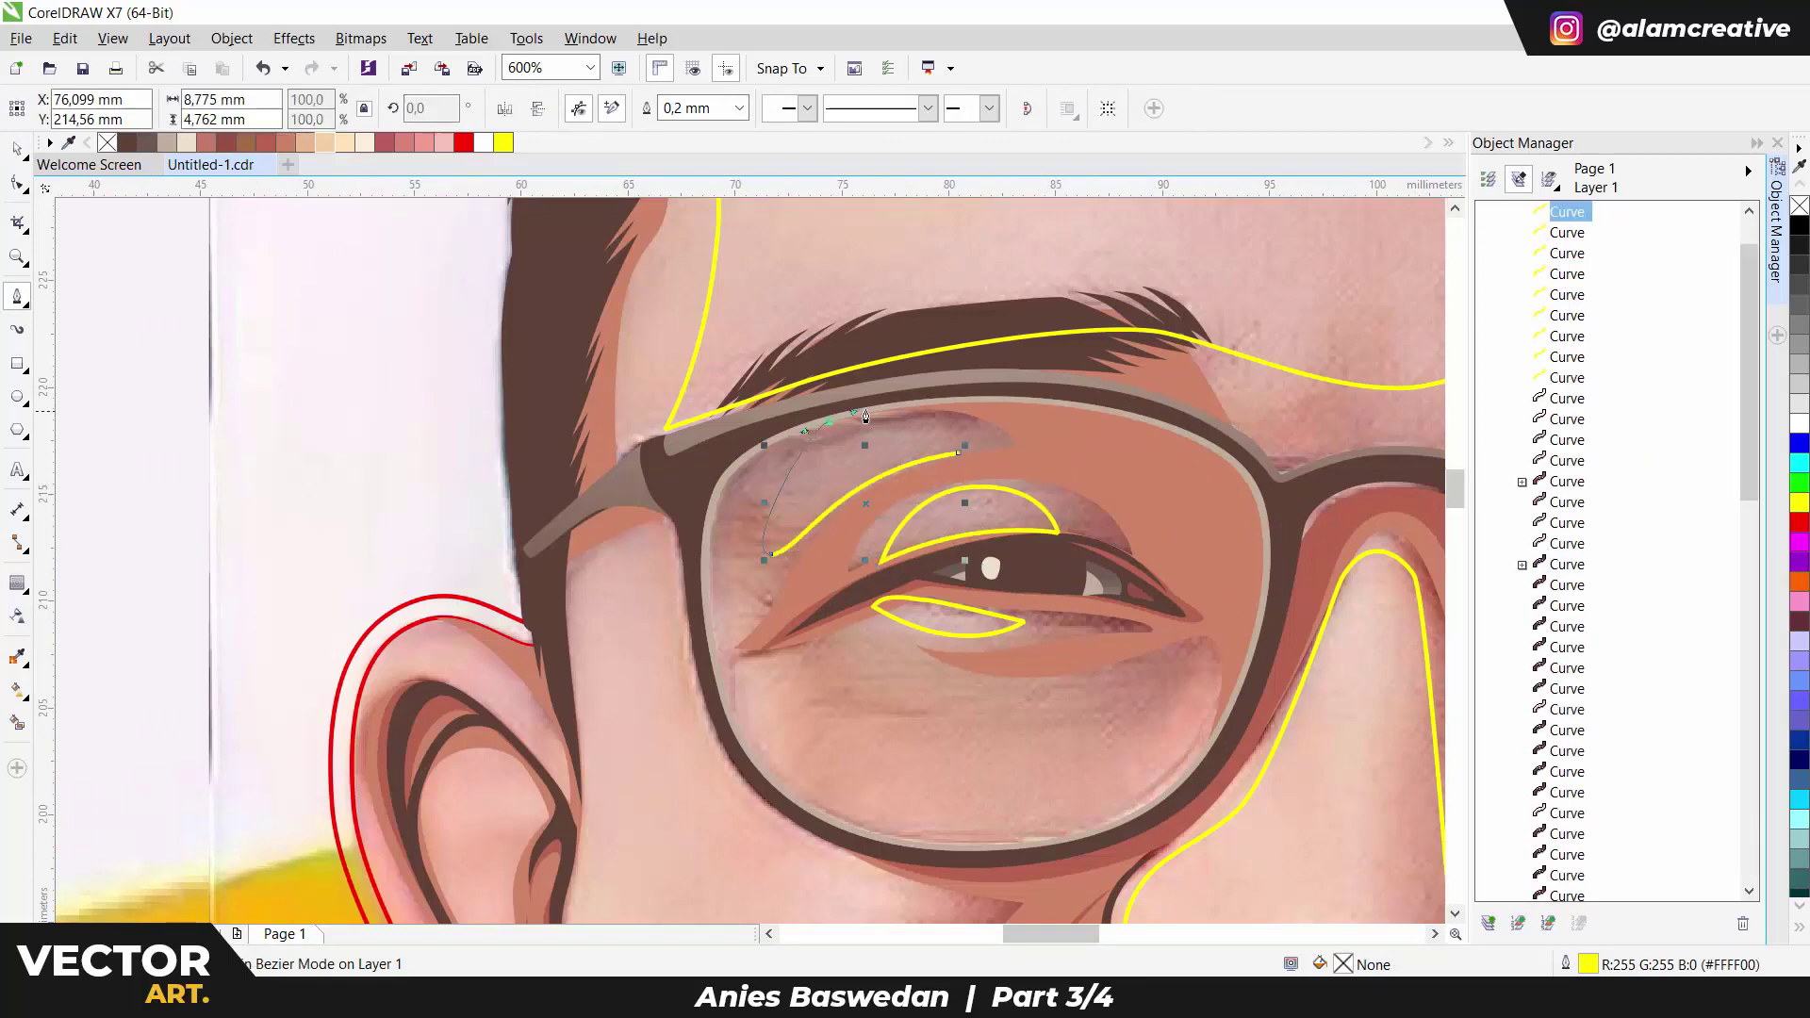
left_click(810, 424)
left_click(943, 414)
Start the left cheek outline at the lens's inner side and run it diagonally down along the smile fold.
scroll(1029, 474, "down", 4)
scroll(1029, 473, "up", 3)
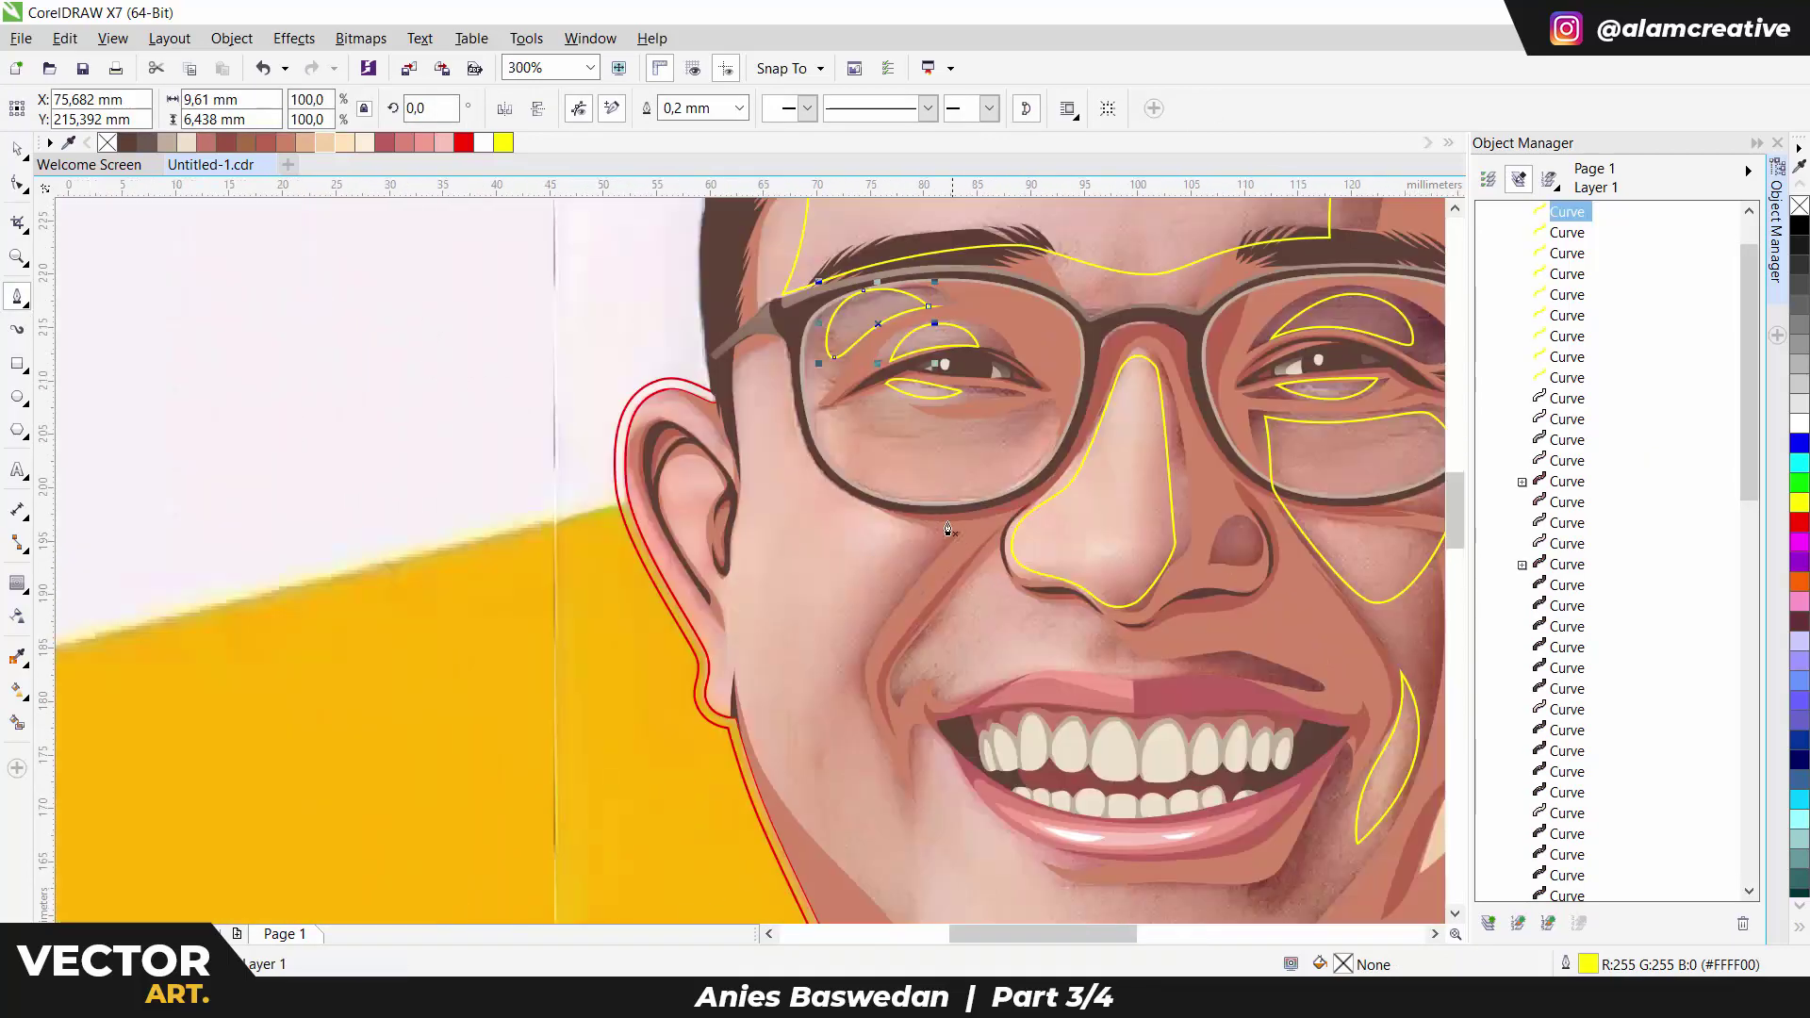
left_click(1048, 413)
scroll(1014, 494, "down", 2)
left_click(1013, 494)
left_click(866, 622)
left_click(830, 671)
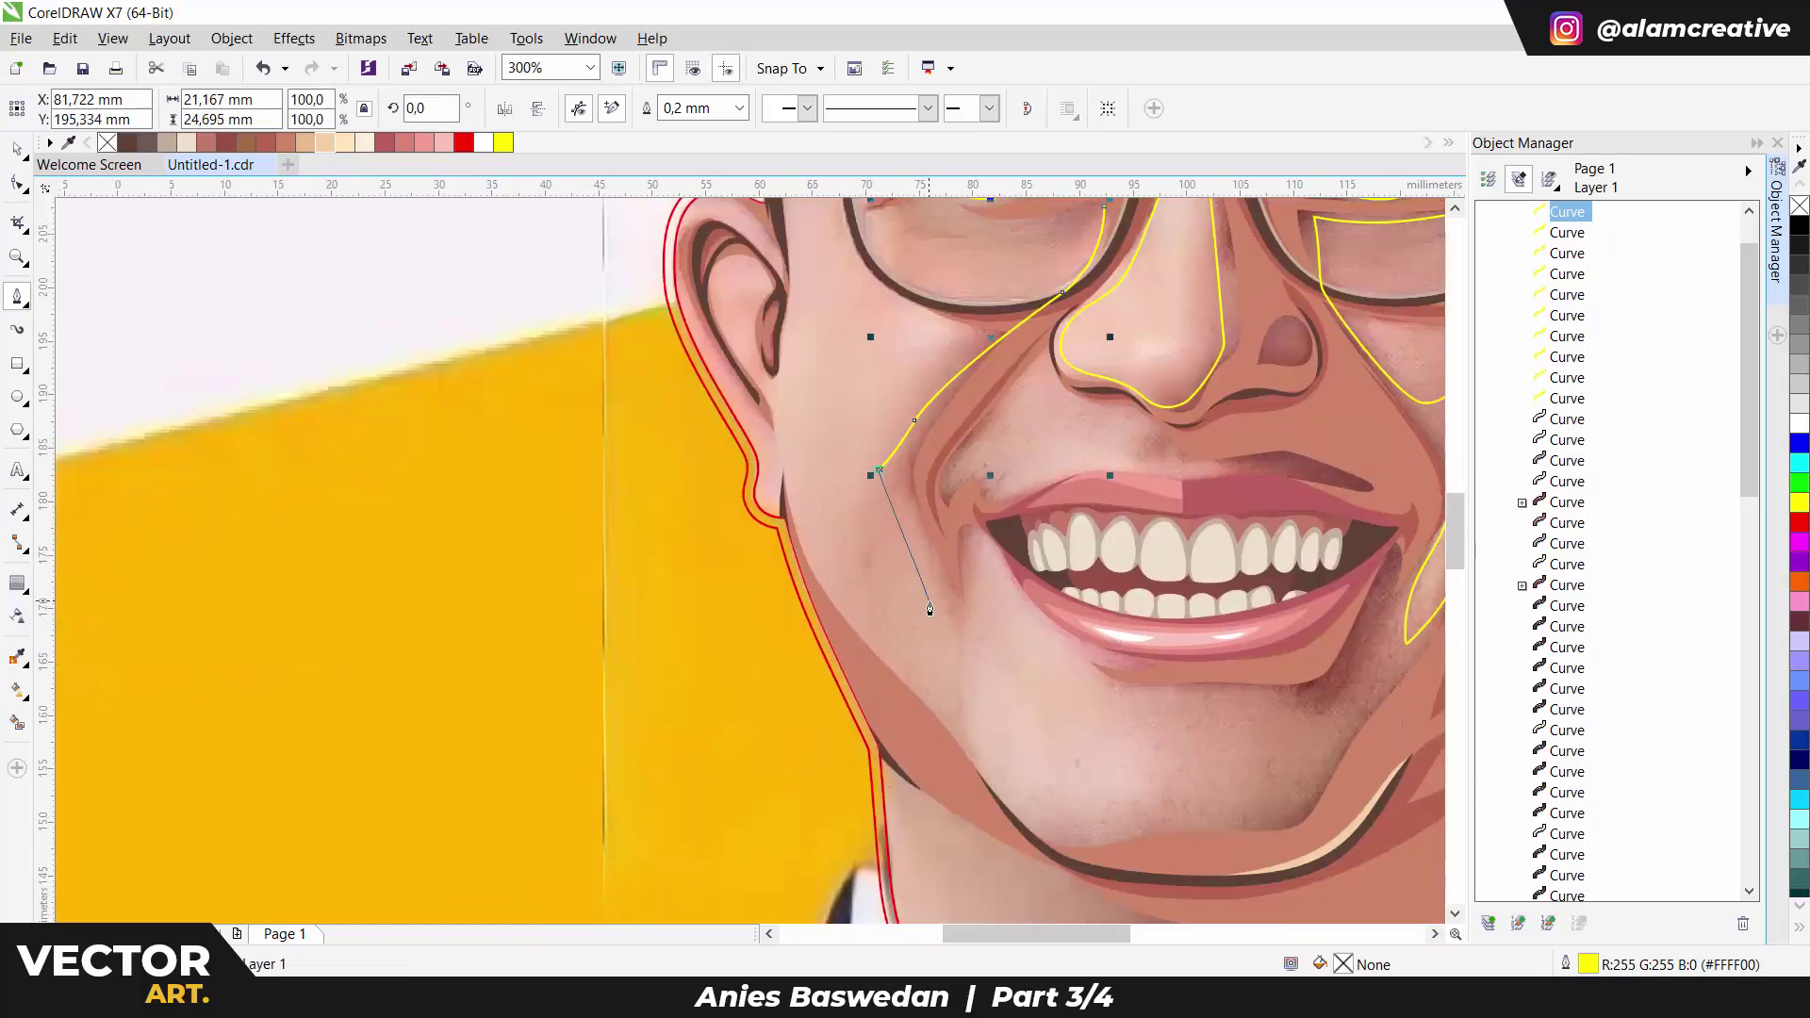
Rework the cheek outline's last segment and continue it around the lower smile fold to the left mouth corner.
key("ctrl+z")
left_click(958, 612)
left_click(975, 523)
left_click(1020, 520)
scroll(997, 569, "down", 2)
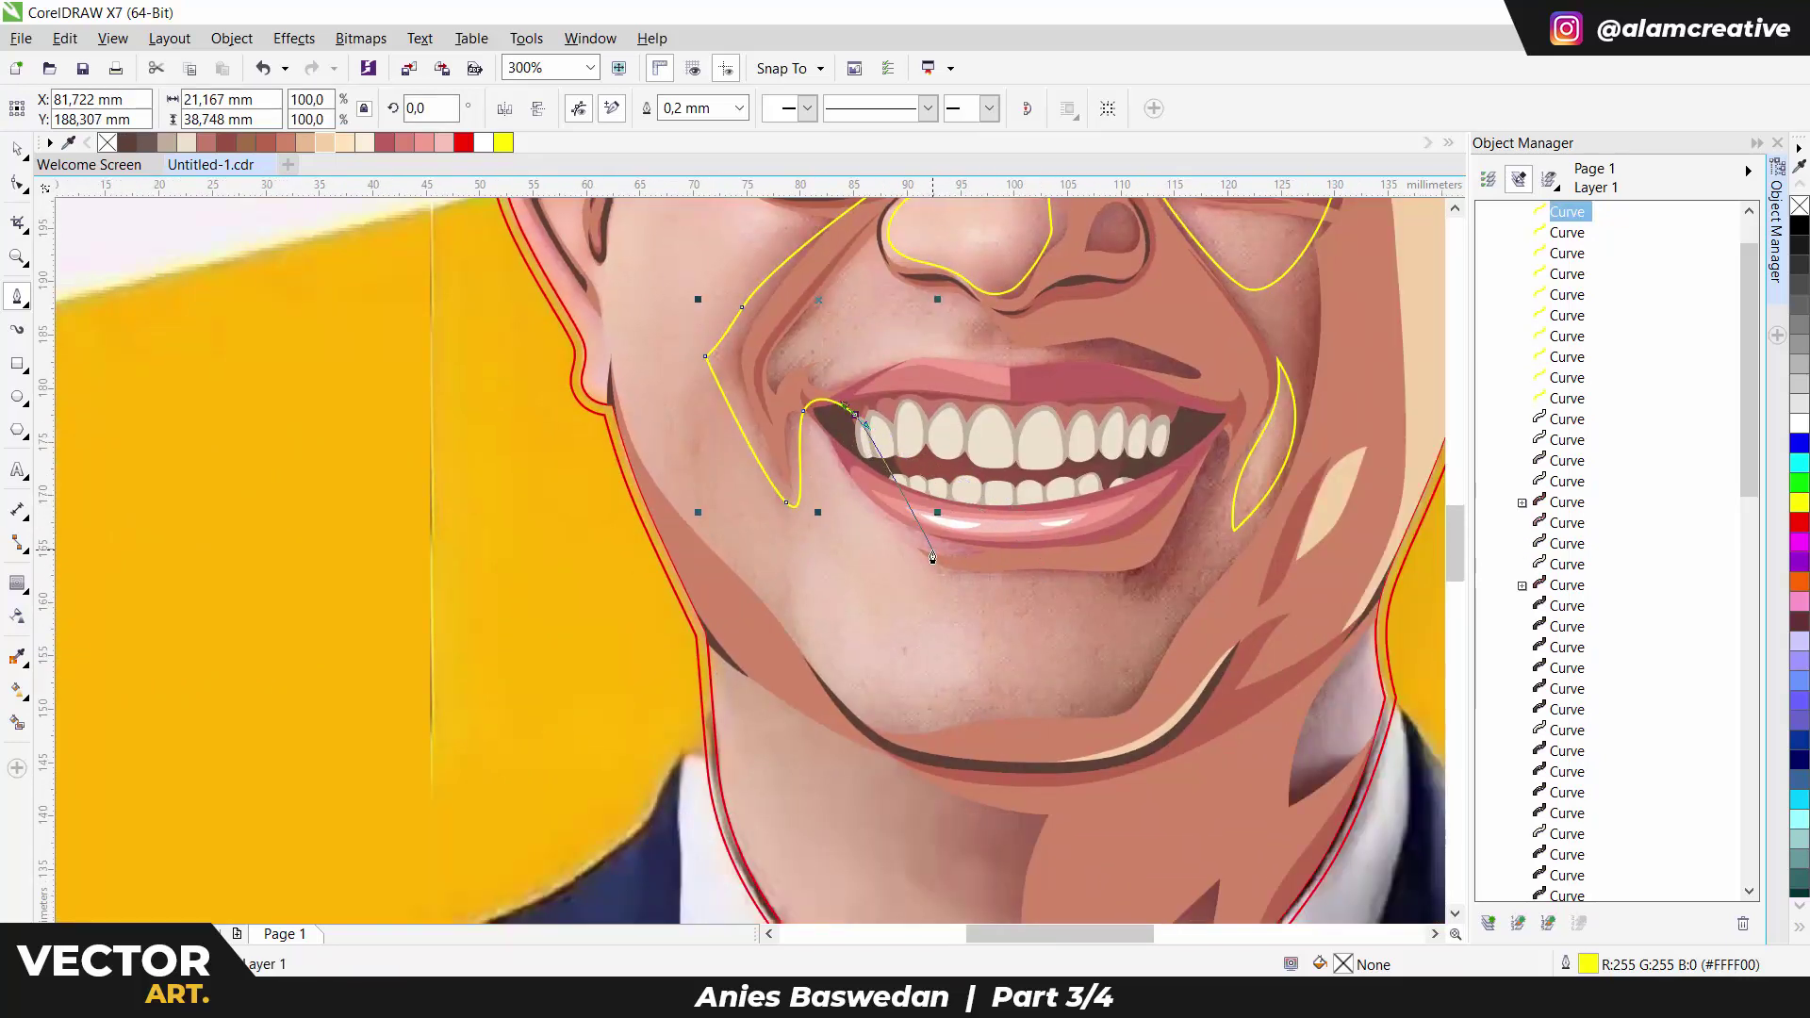
Try to extend the cheek outline from the left mouth corner to below the lower lip, undoing the misplaced segments.
left_click_drag(936, 552, 977, 573)
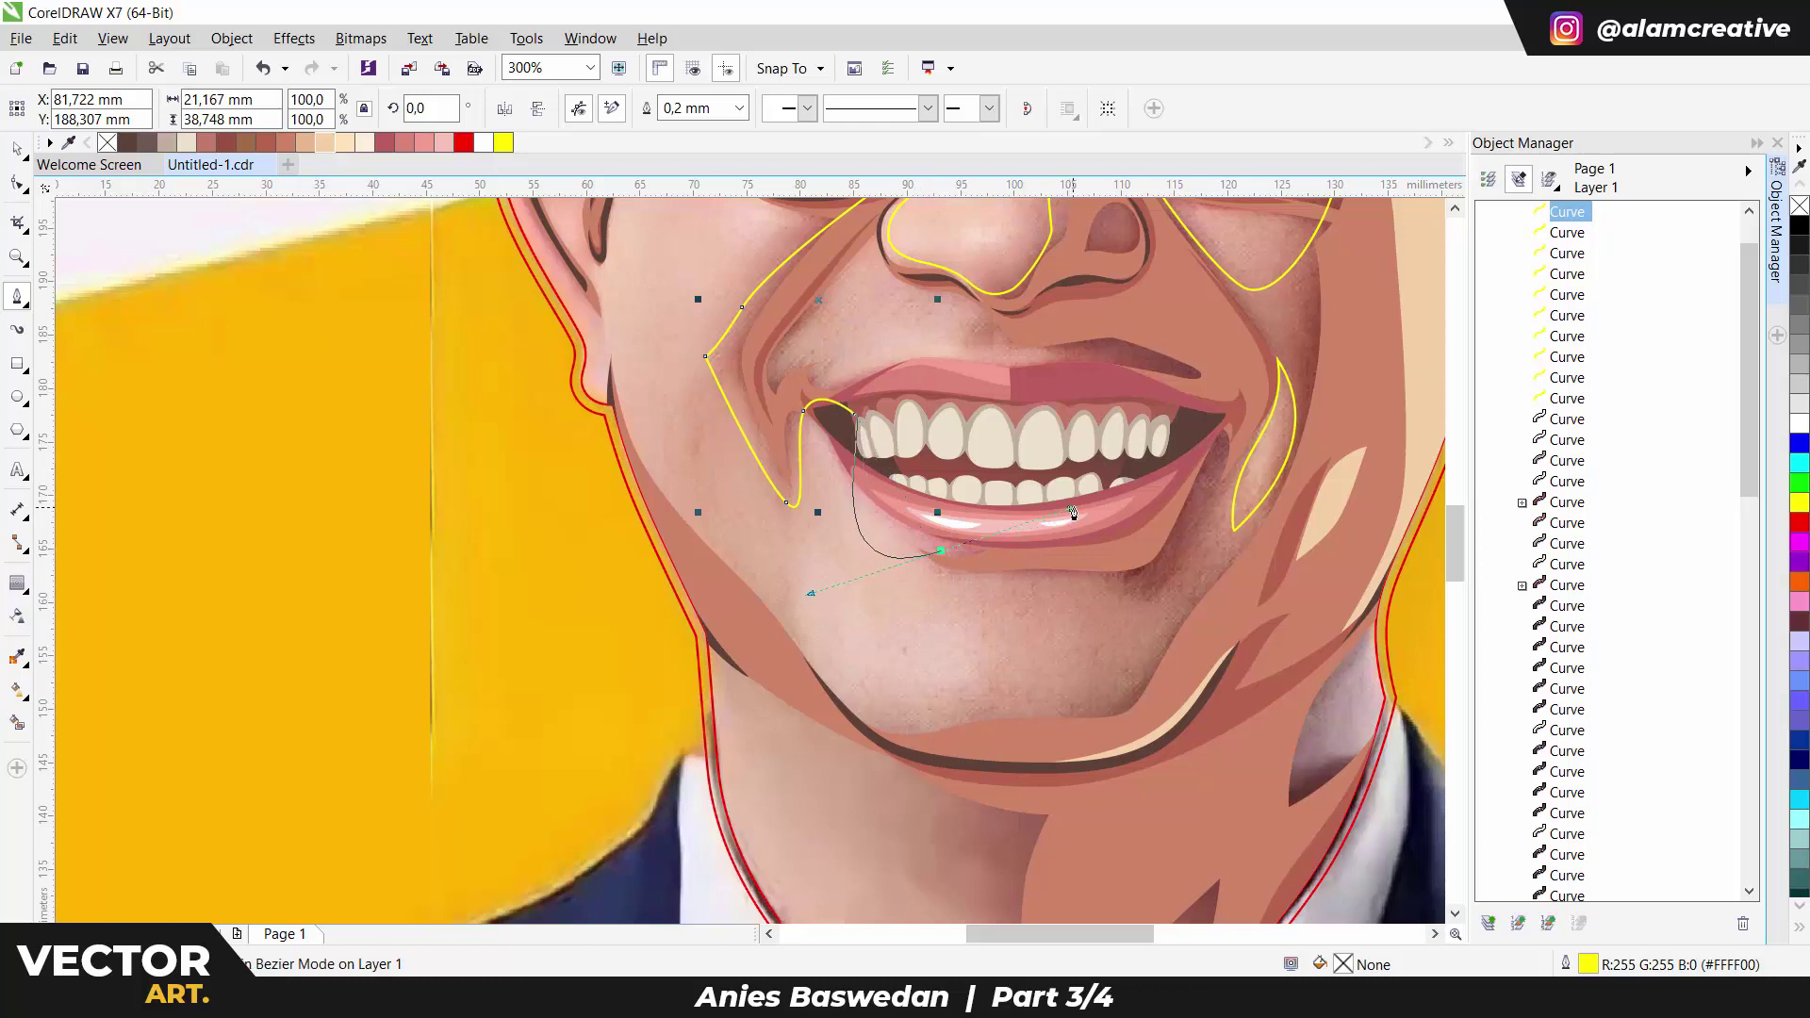
left_click_drag(1078, 498, 1082, 491)
key("ctrl+z")
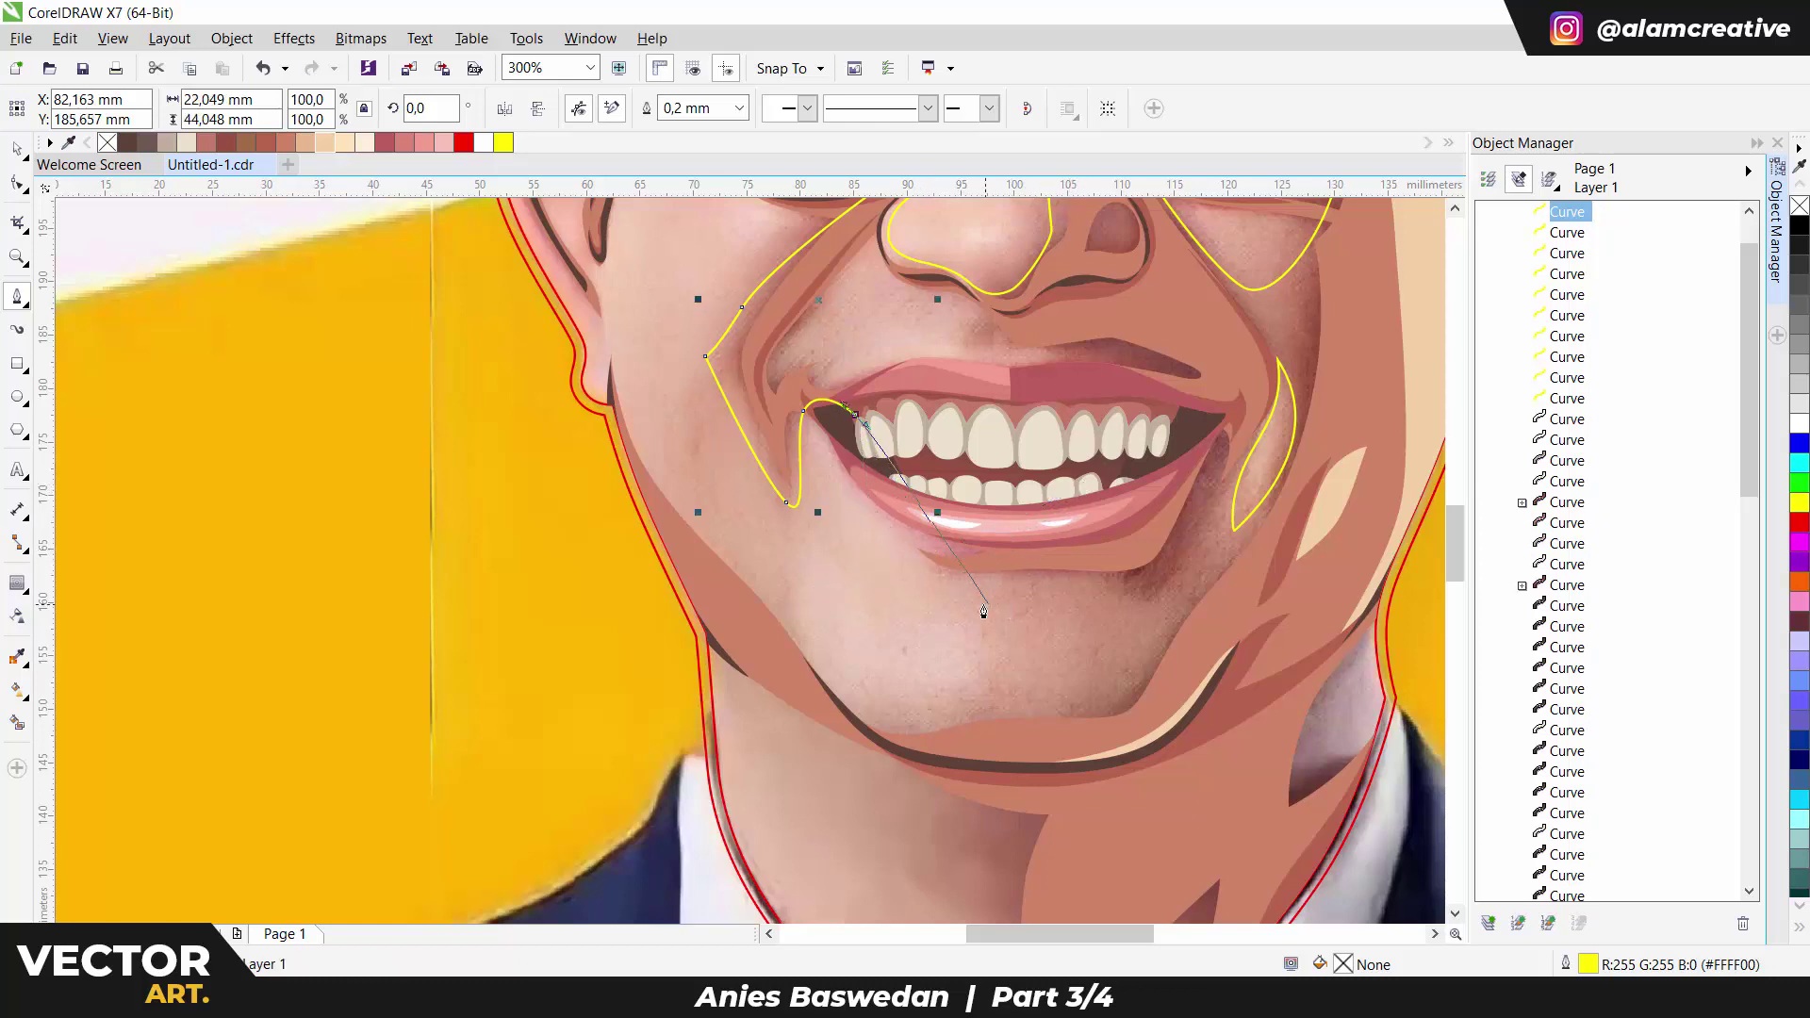
left_click_drag(924, 625, 922, 614)
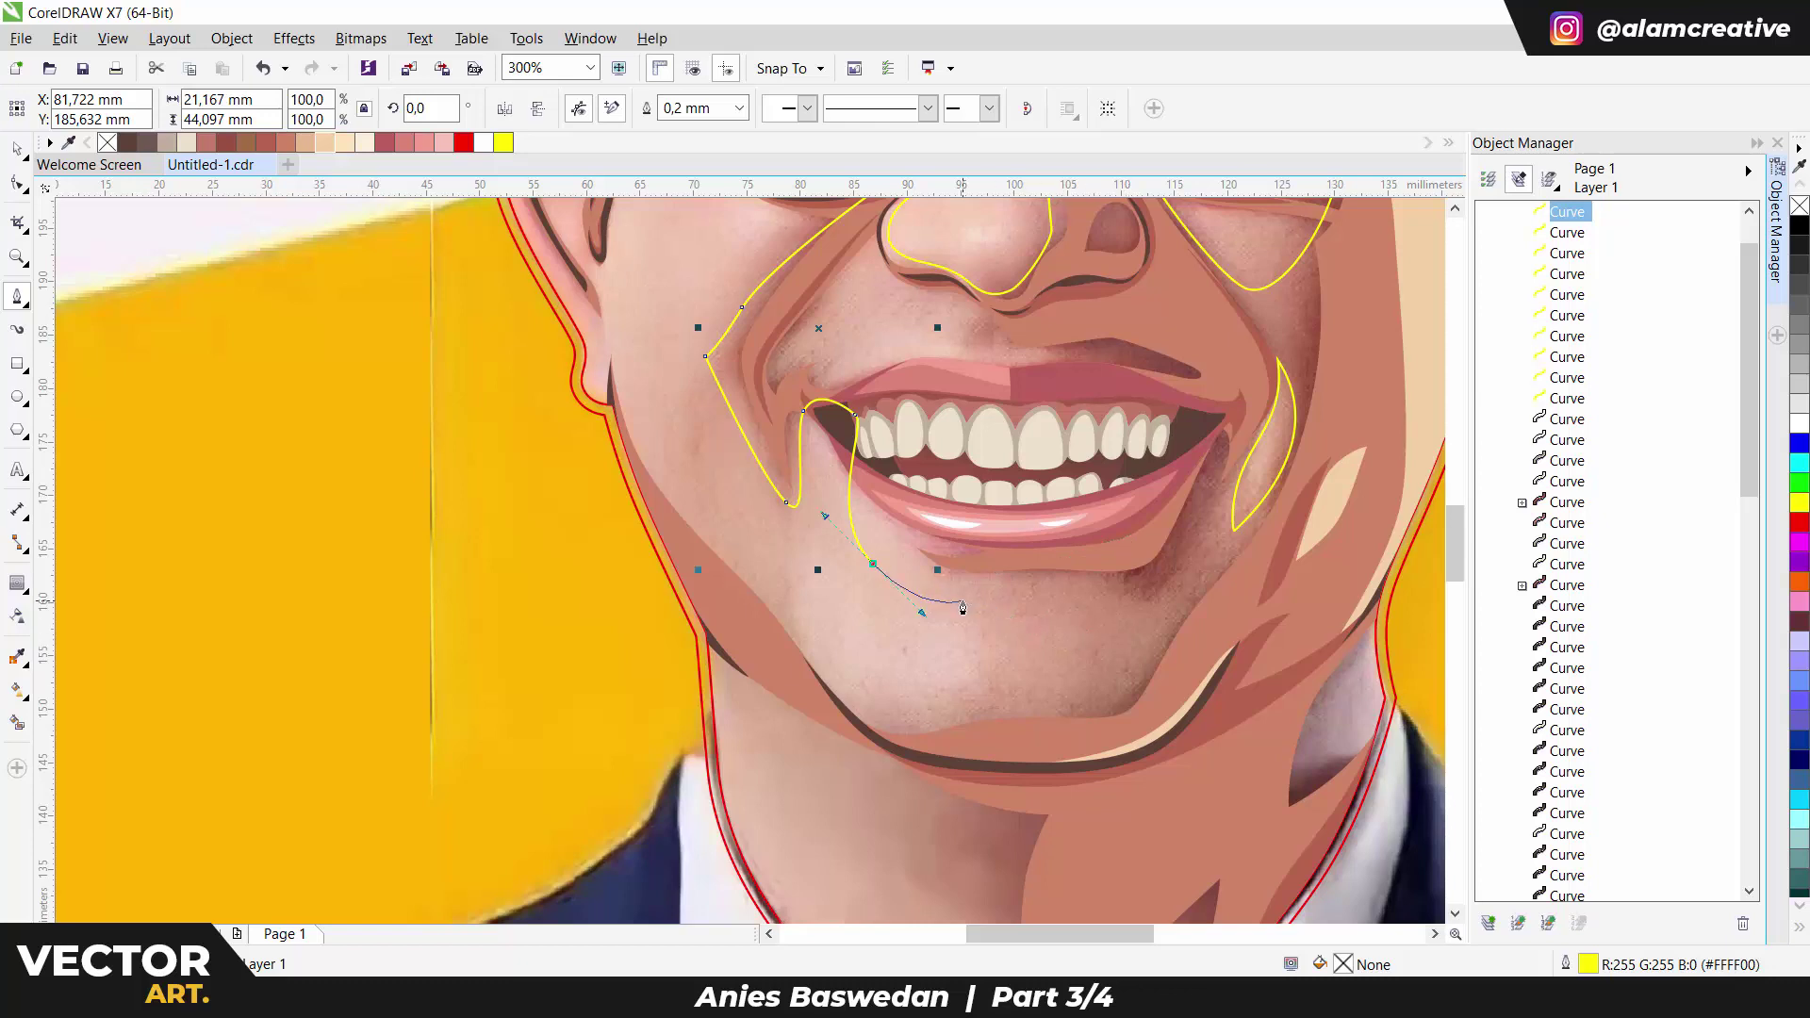
key("ctrl+z")
Extend the cheek outline beneath the lower lip, around the chin and back up the jaw towards the ear.
left_click(918, 556)
left_click_drag(1116, 580, 1107, 637)
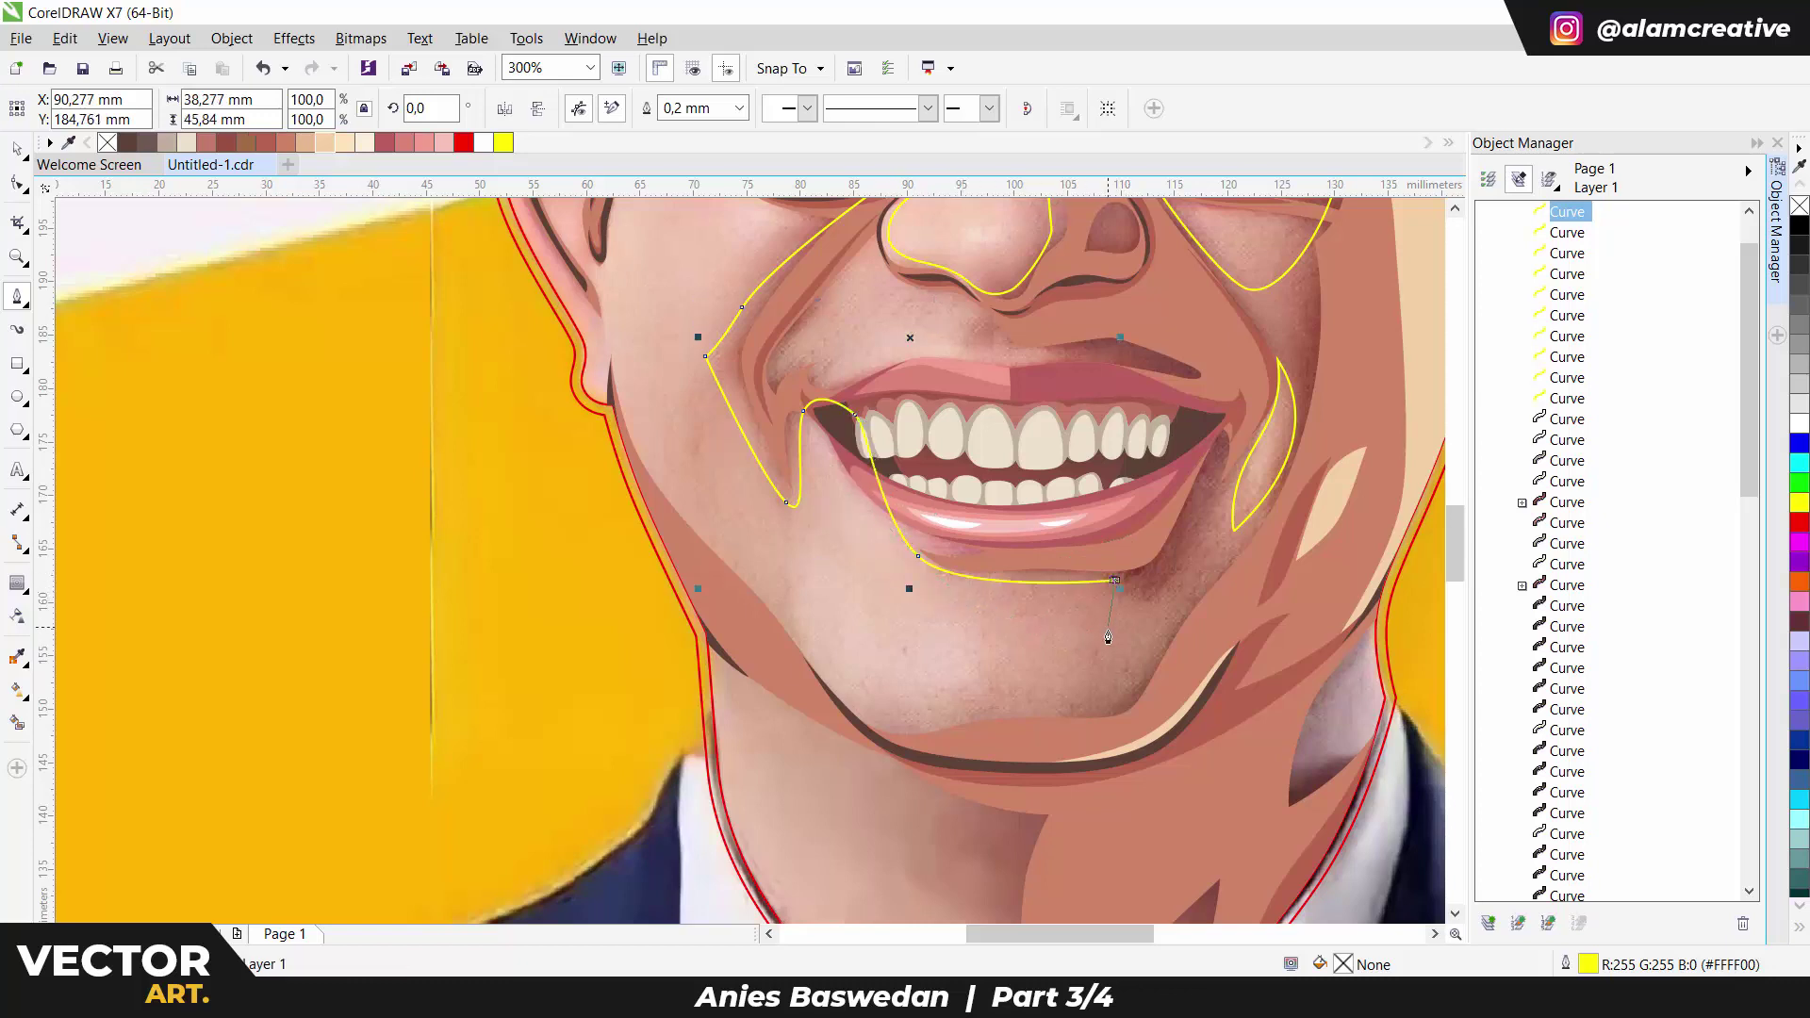
left_click_drag(850, 695, 777, 556)
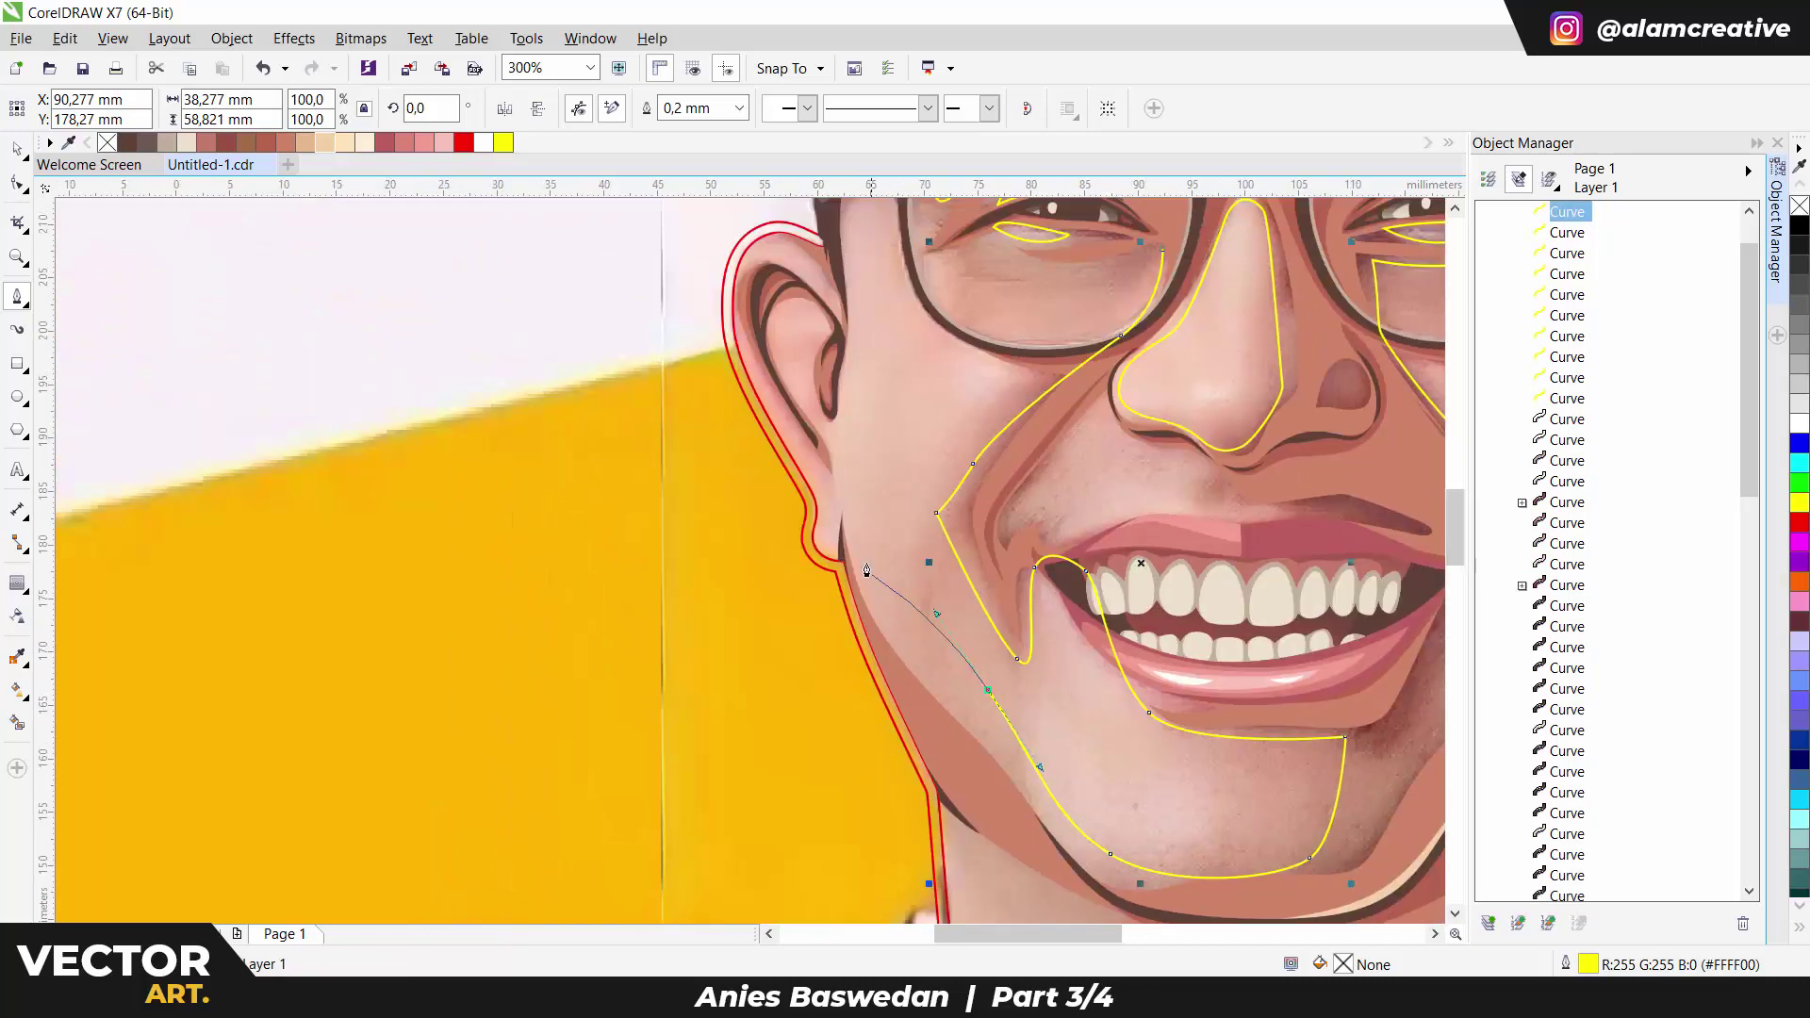
left_click_drag(824, 447, 823, 424)
Undo the jaw, chin and mouth segments of the cheek outline back to the node on the smile fold.
key("ctrl+z")
key("ctrl+z")
key("ctrl+z")
key("ctrl+z")
key("ctrl+z")
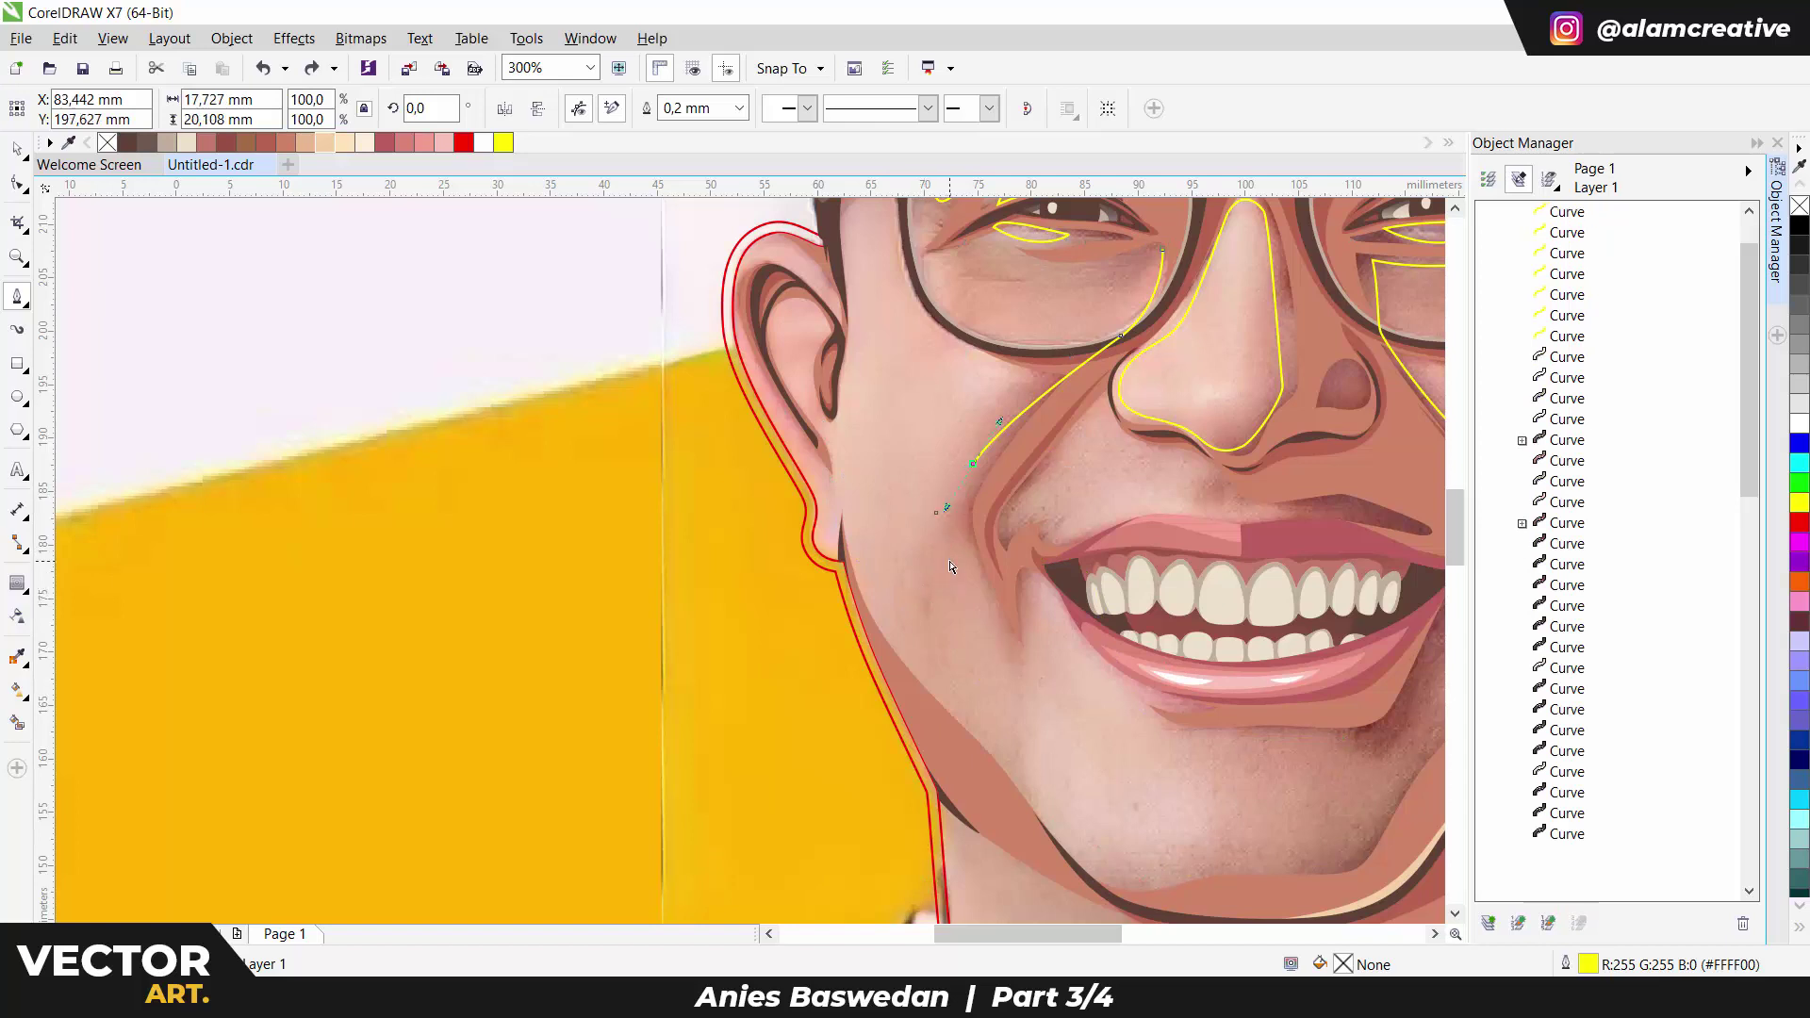
Continue the cheek outline from the smile fold down to the jaw, then up the face edge beside the ear.
left_click_drag(965, 486, 922, 681)
scroll(847, 556, "up", 3)
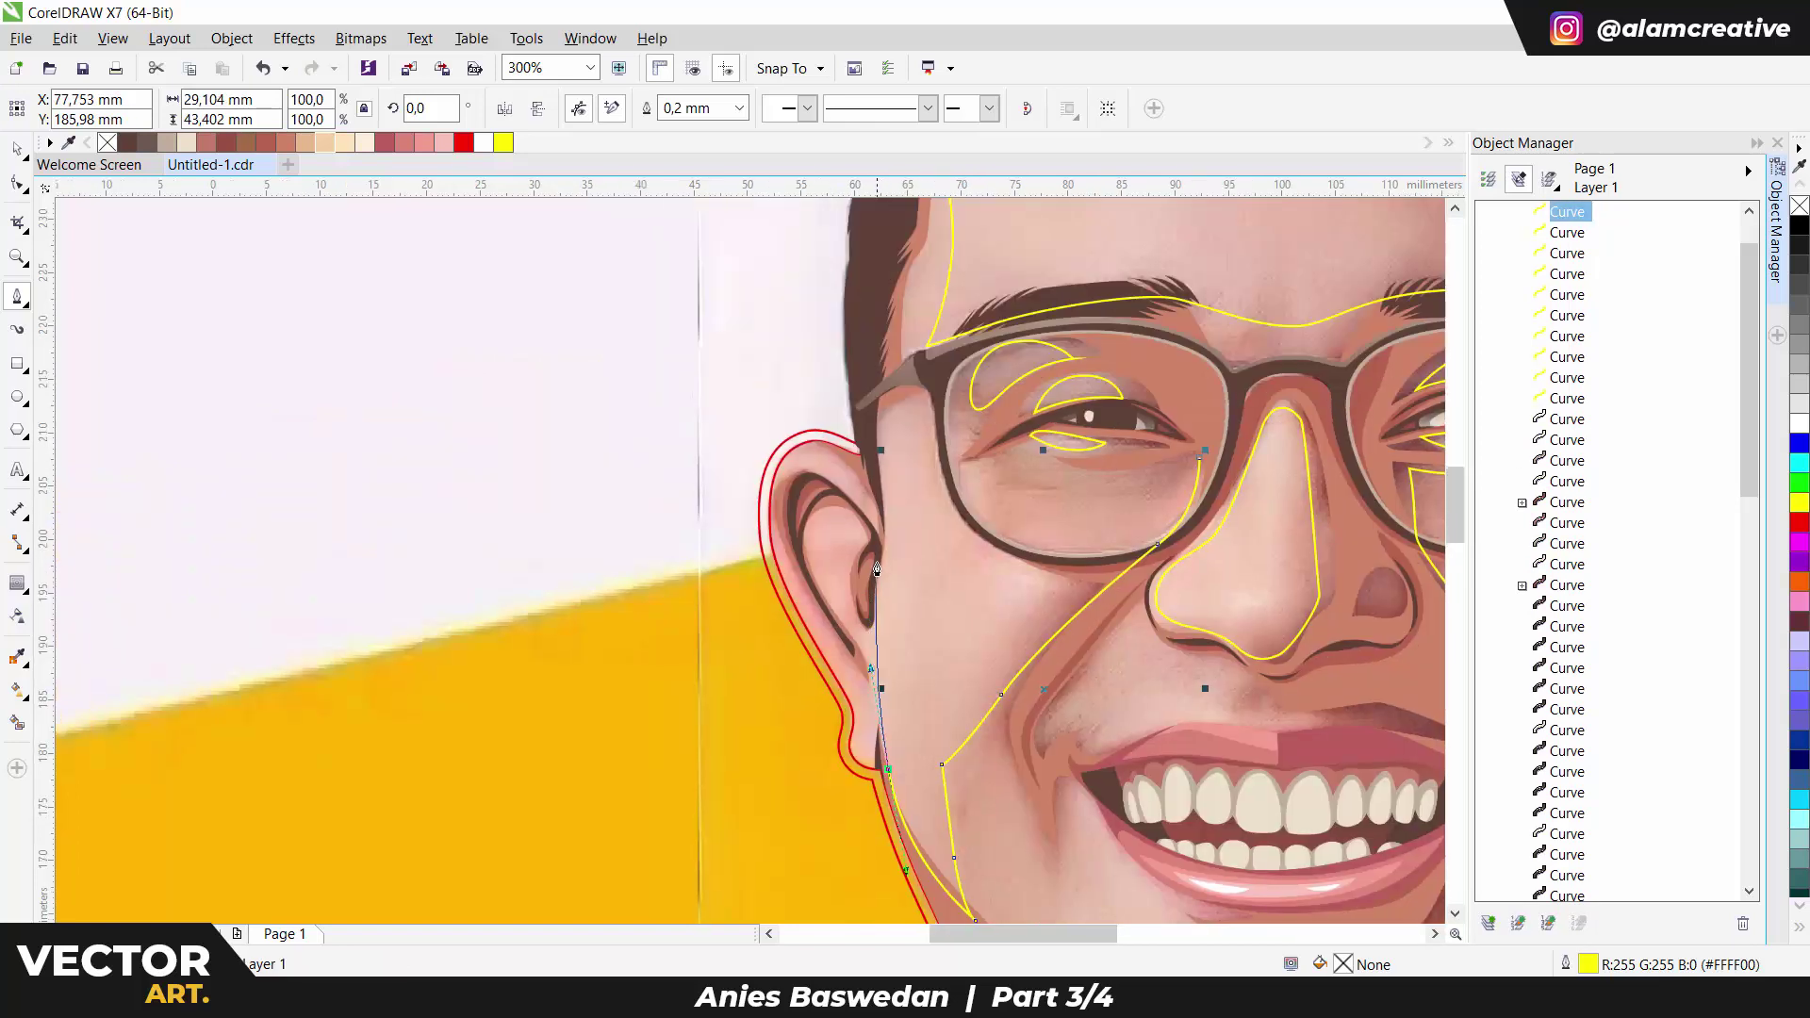
left_click(873, 739)
scroll(903, 537, "up", 2)
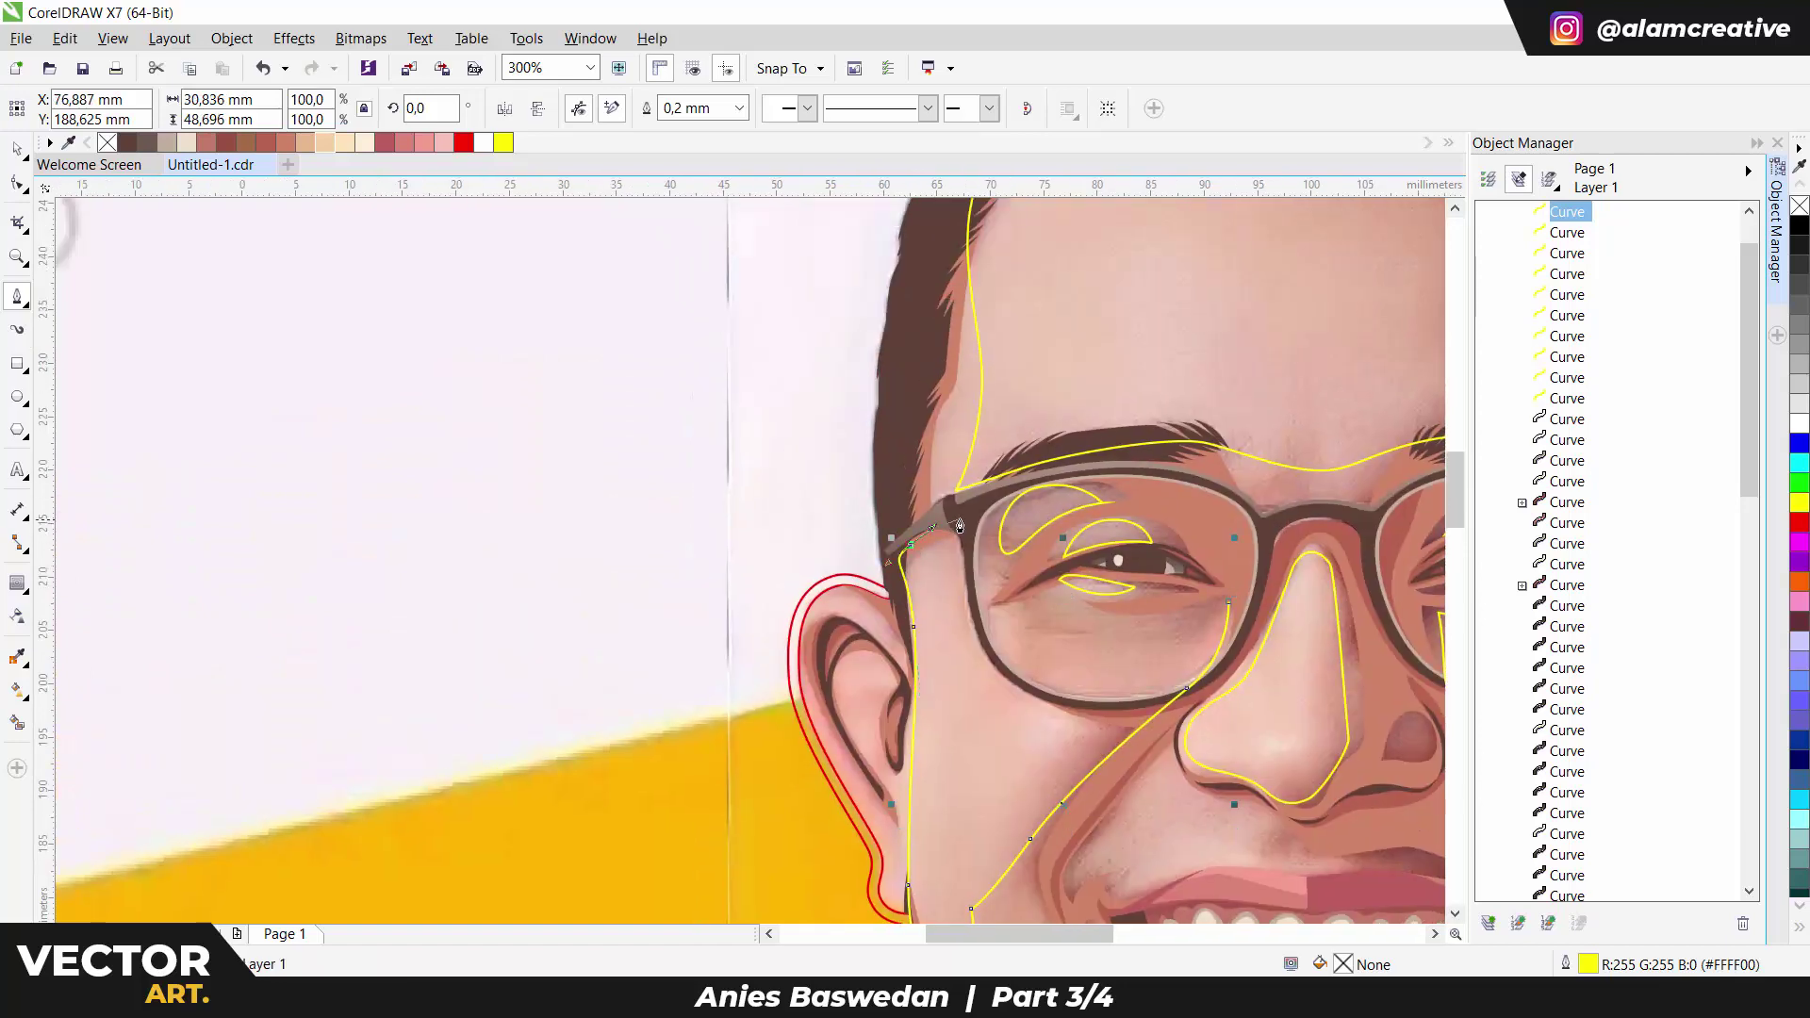
Close the cheek outline along the glasses arm, around the wrinkles at the outer eye corner and beneath the eye, about 30.8 × 51.2 mm.
scroll(971, 613, "down", 2)
left_click_drag(860, 481, 892, 553)
scroll(909, 547, "up", 1)
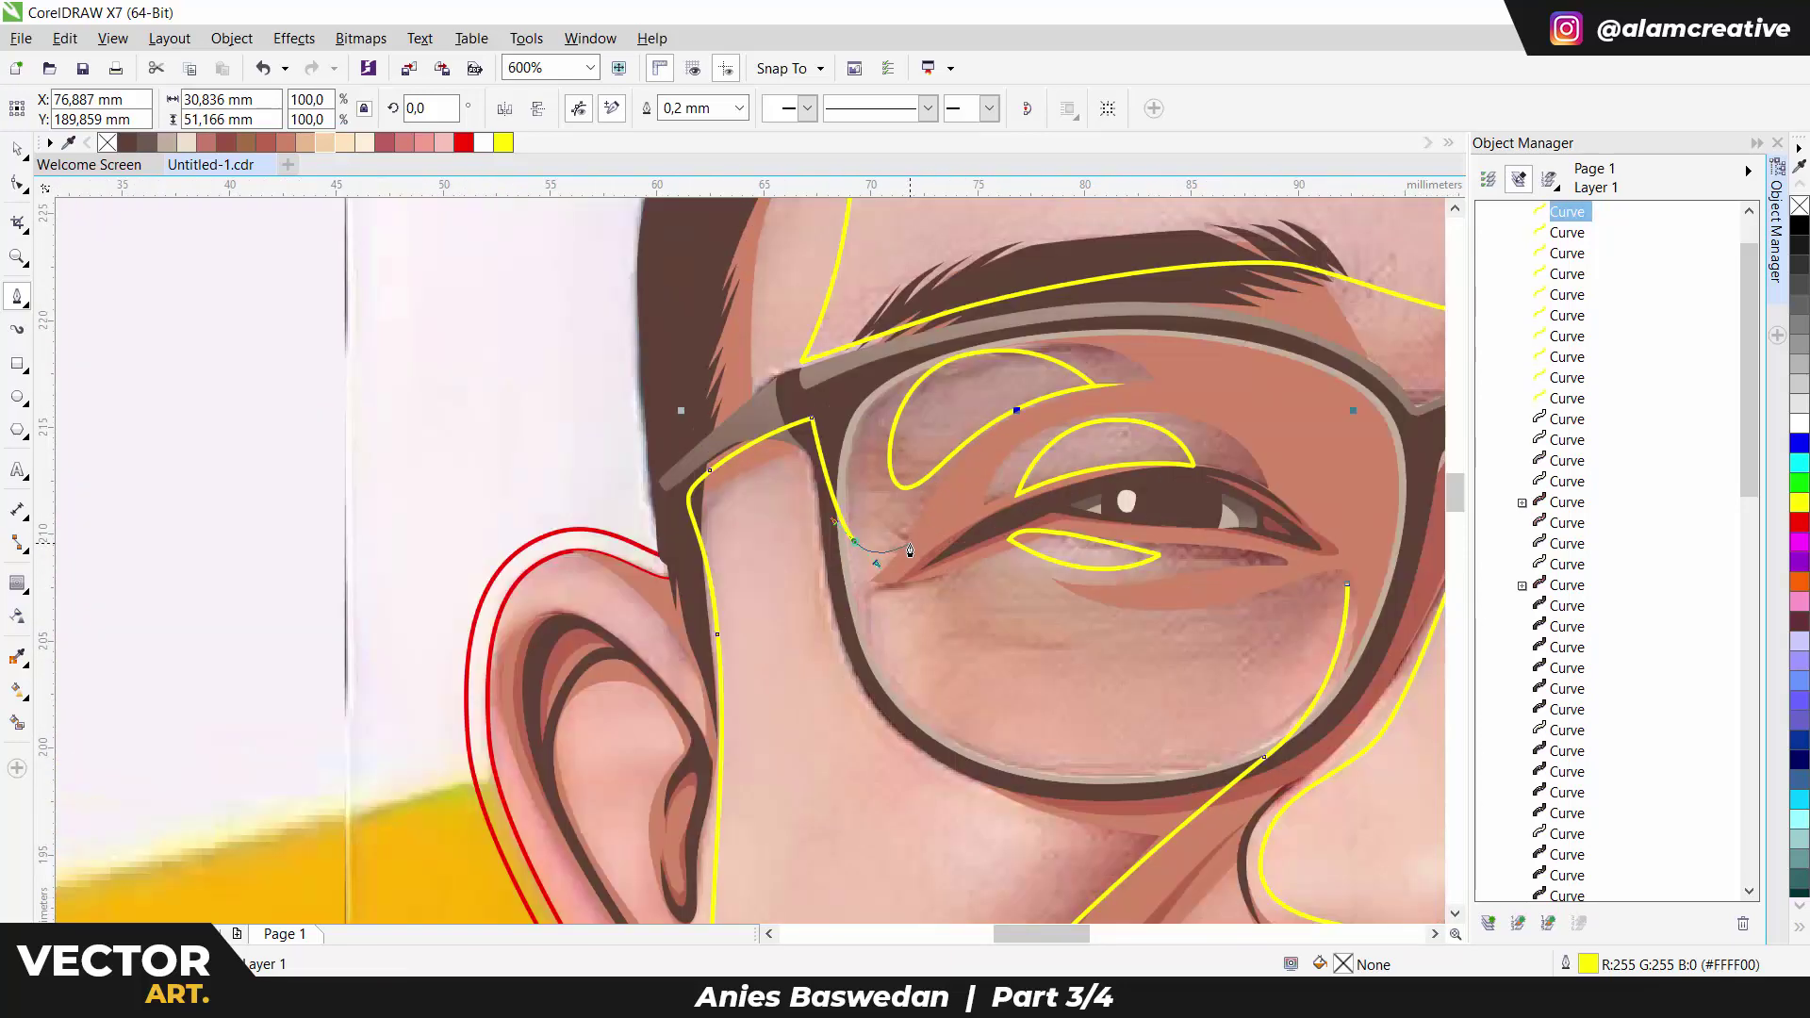
left_click(879, 633)
scroll(879, 633, "down", 1)
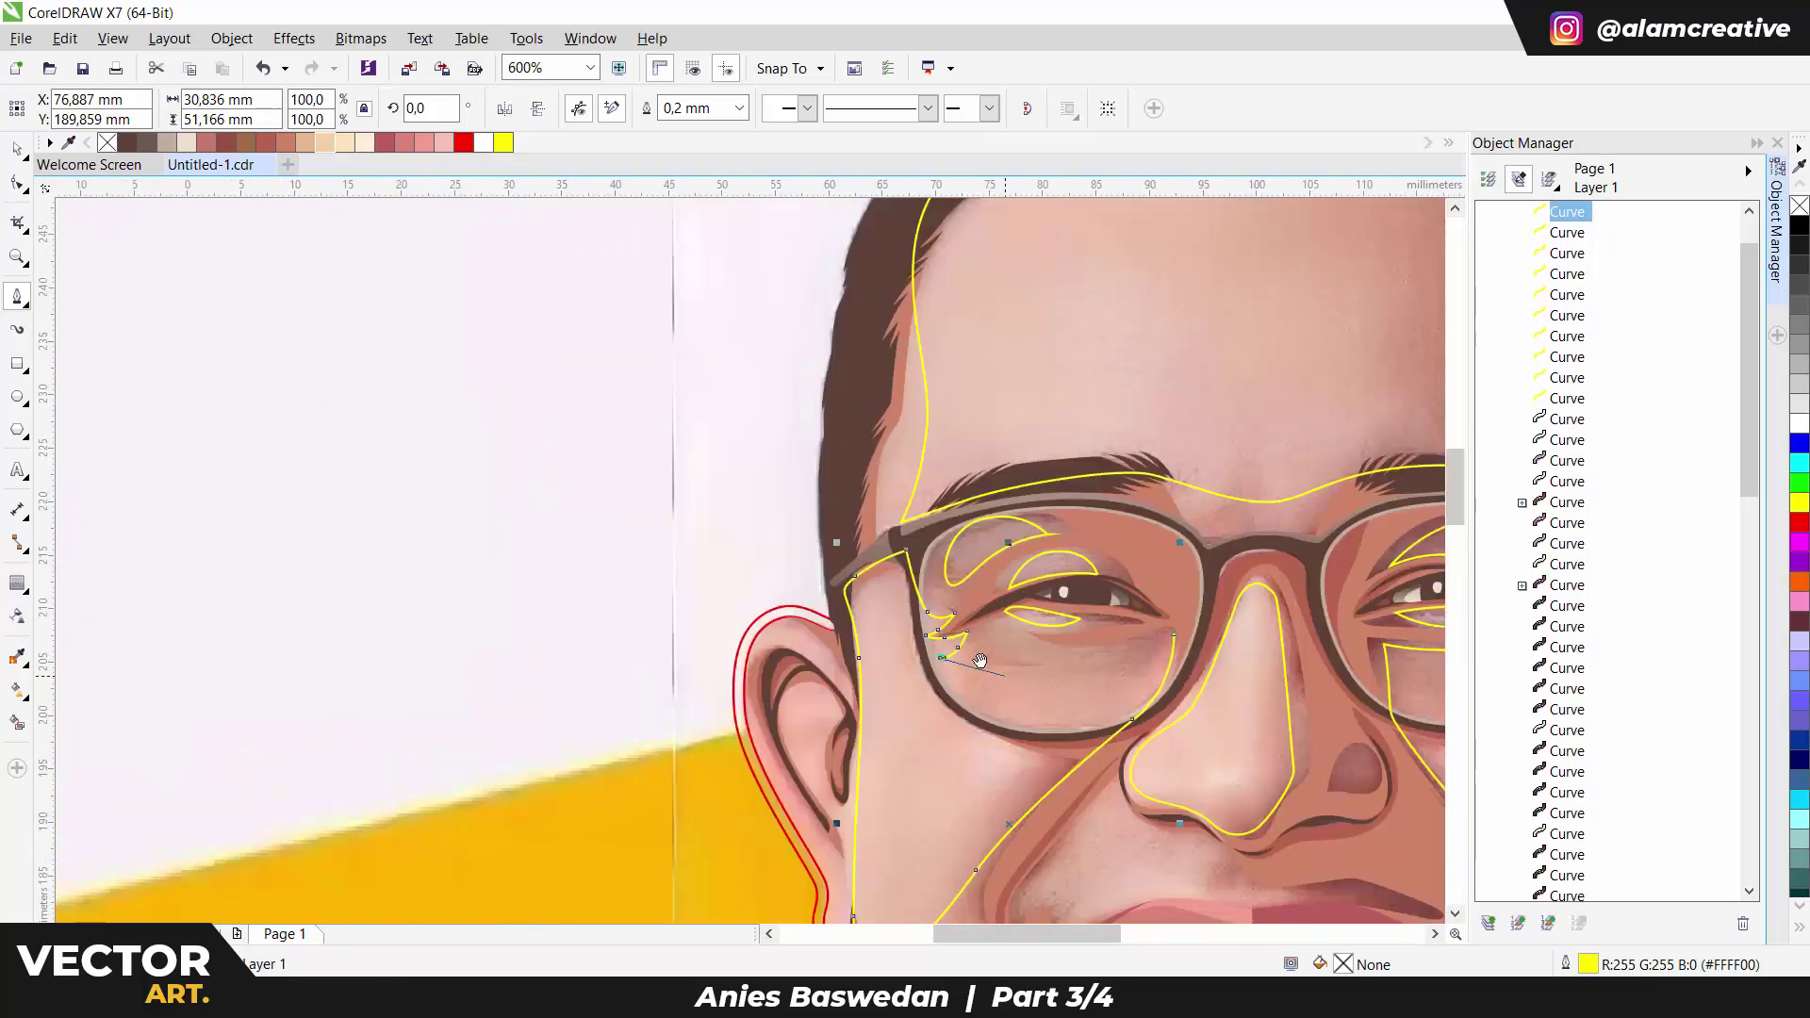
scroll(1134, 660, "up", 1)
left_click_drag(1160, 662, 1354, 624)
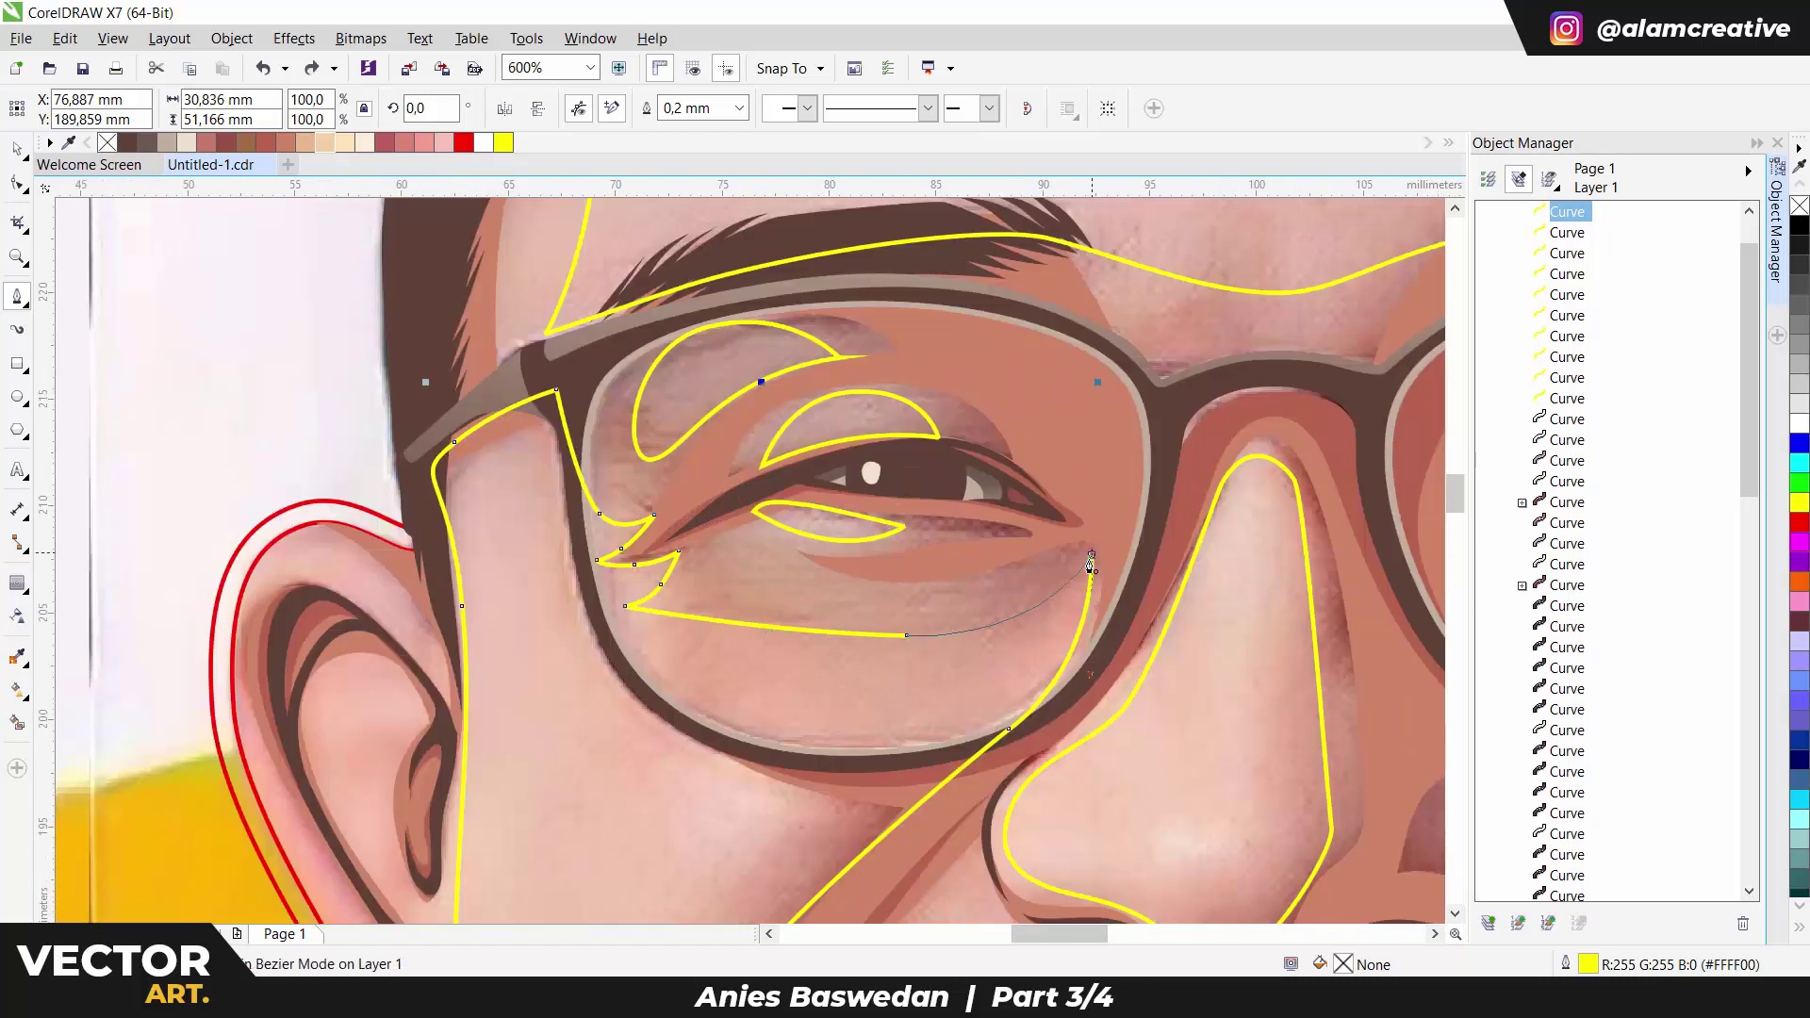
left_click(1094, 552)
Start a curve at the left ear's upper rim, following the ear's top to the face edge and its outer fold down towards the lobe.
scroll(891, 638, "down", 1)
scroll(880, 556, "down", 3)
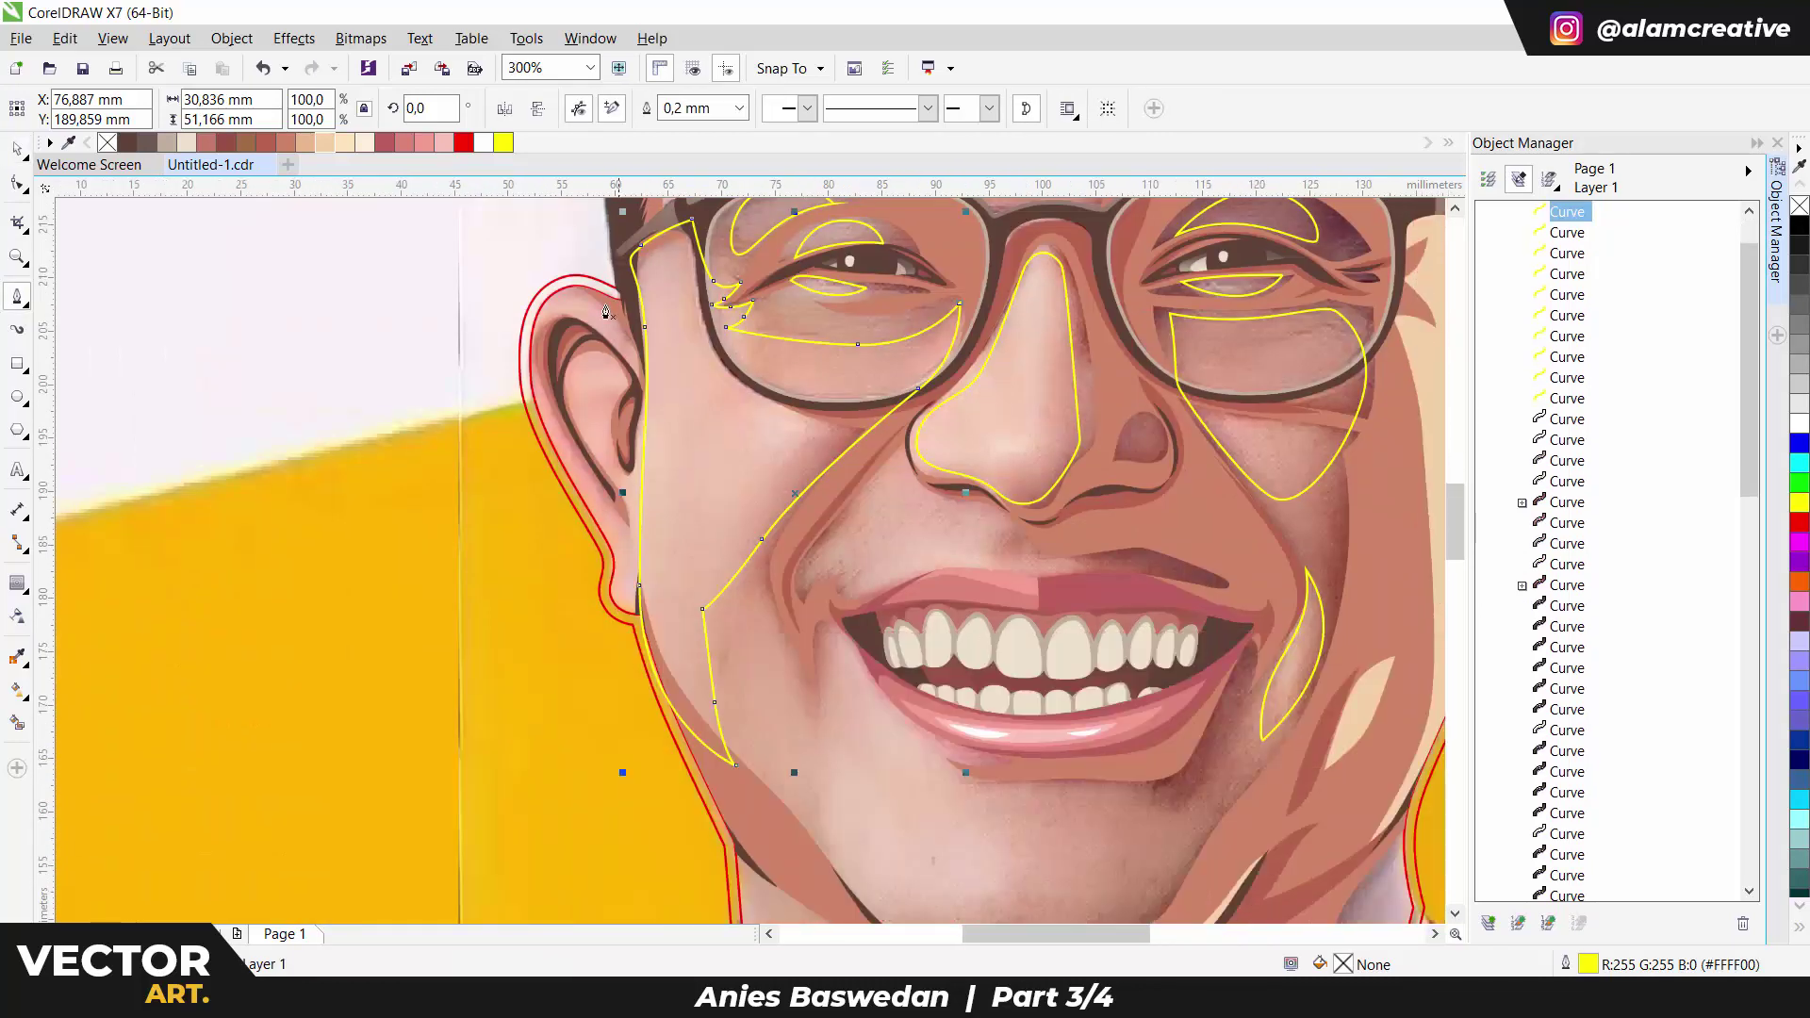
scroll(660, 565, "up", 1)
left_click(535, 390)
left_click_drag(769, 565, 750, 503)
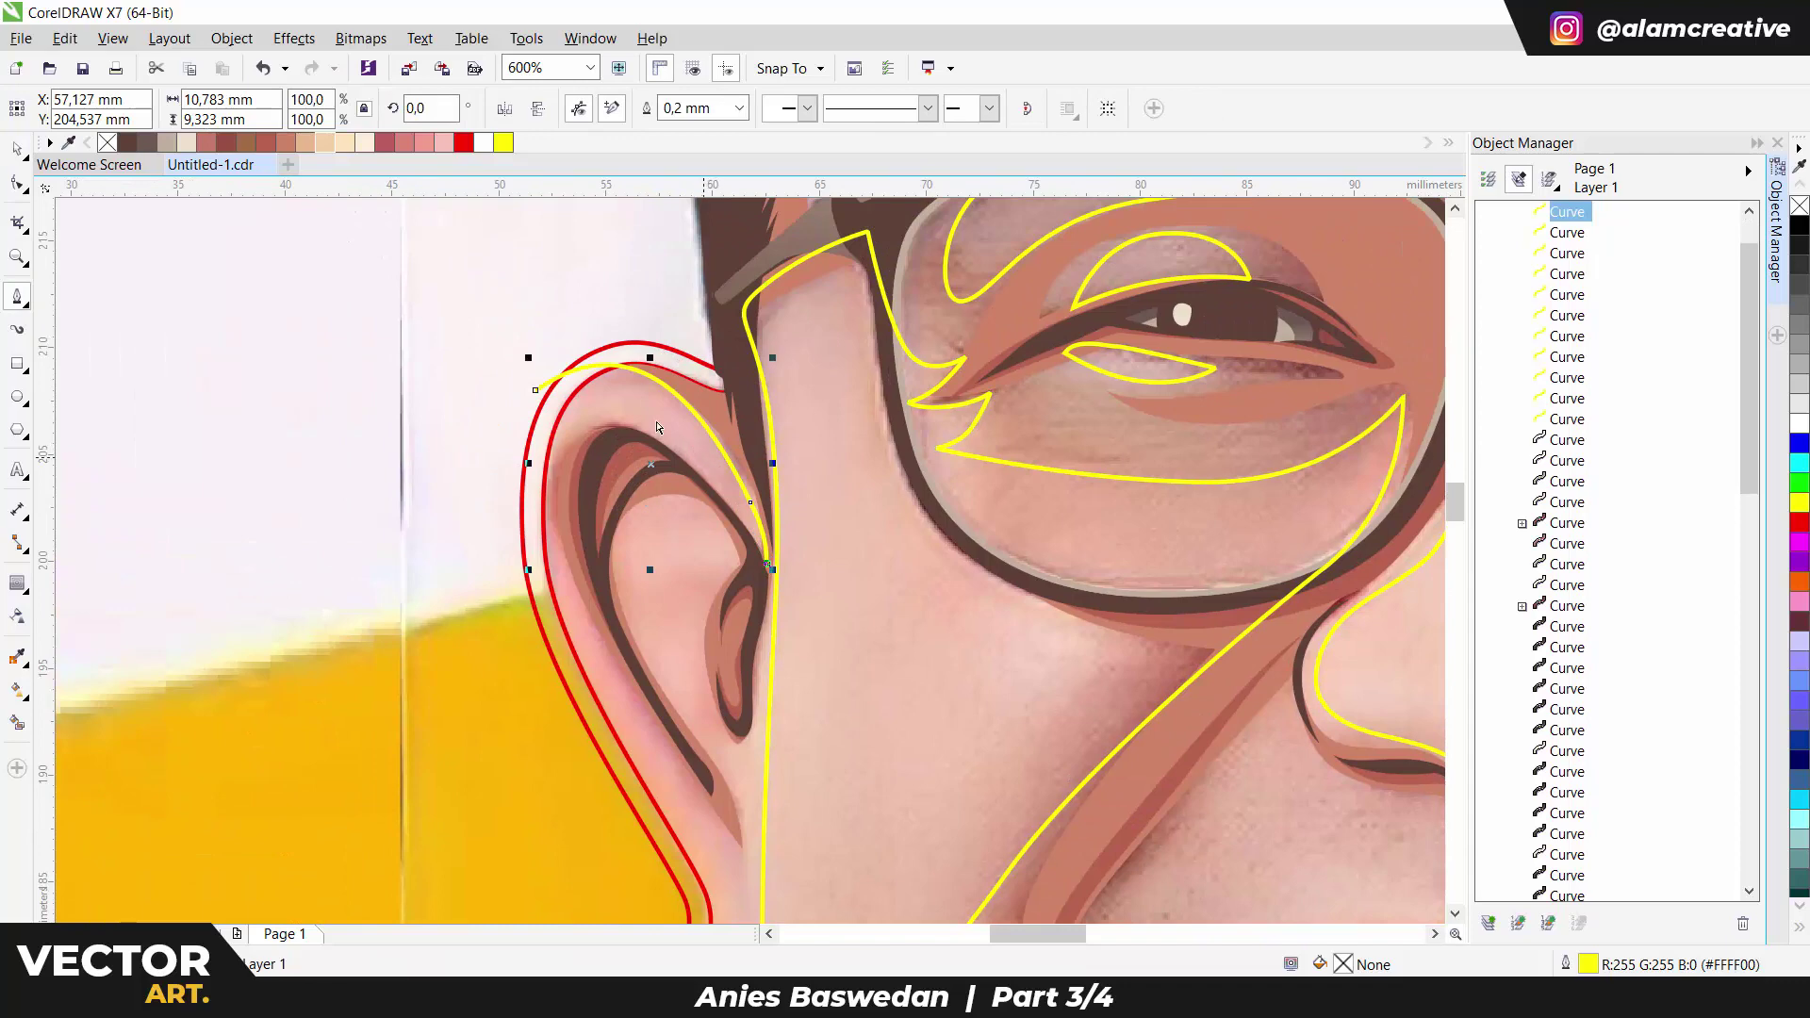
scroll(627, 431, "down", 2)
scroll(660, 424, "down", 2)
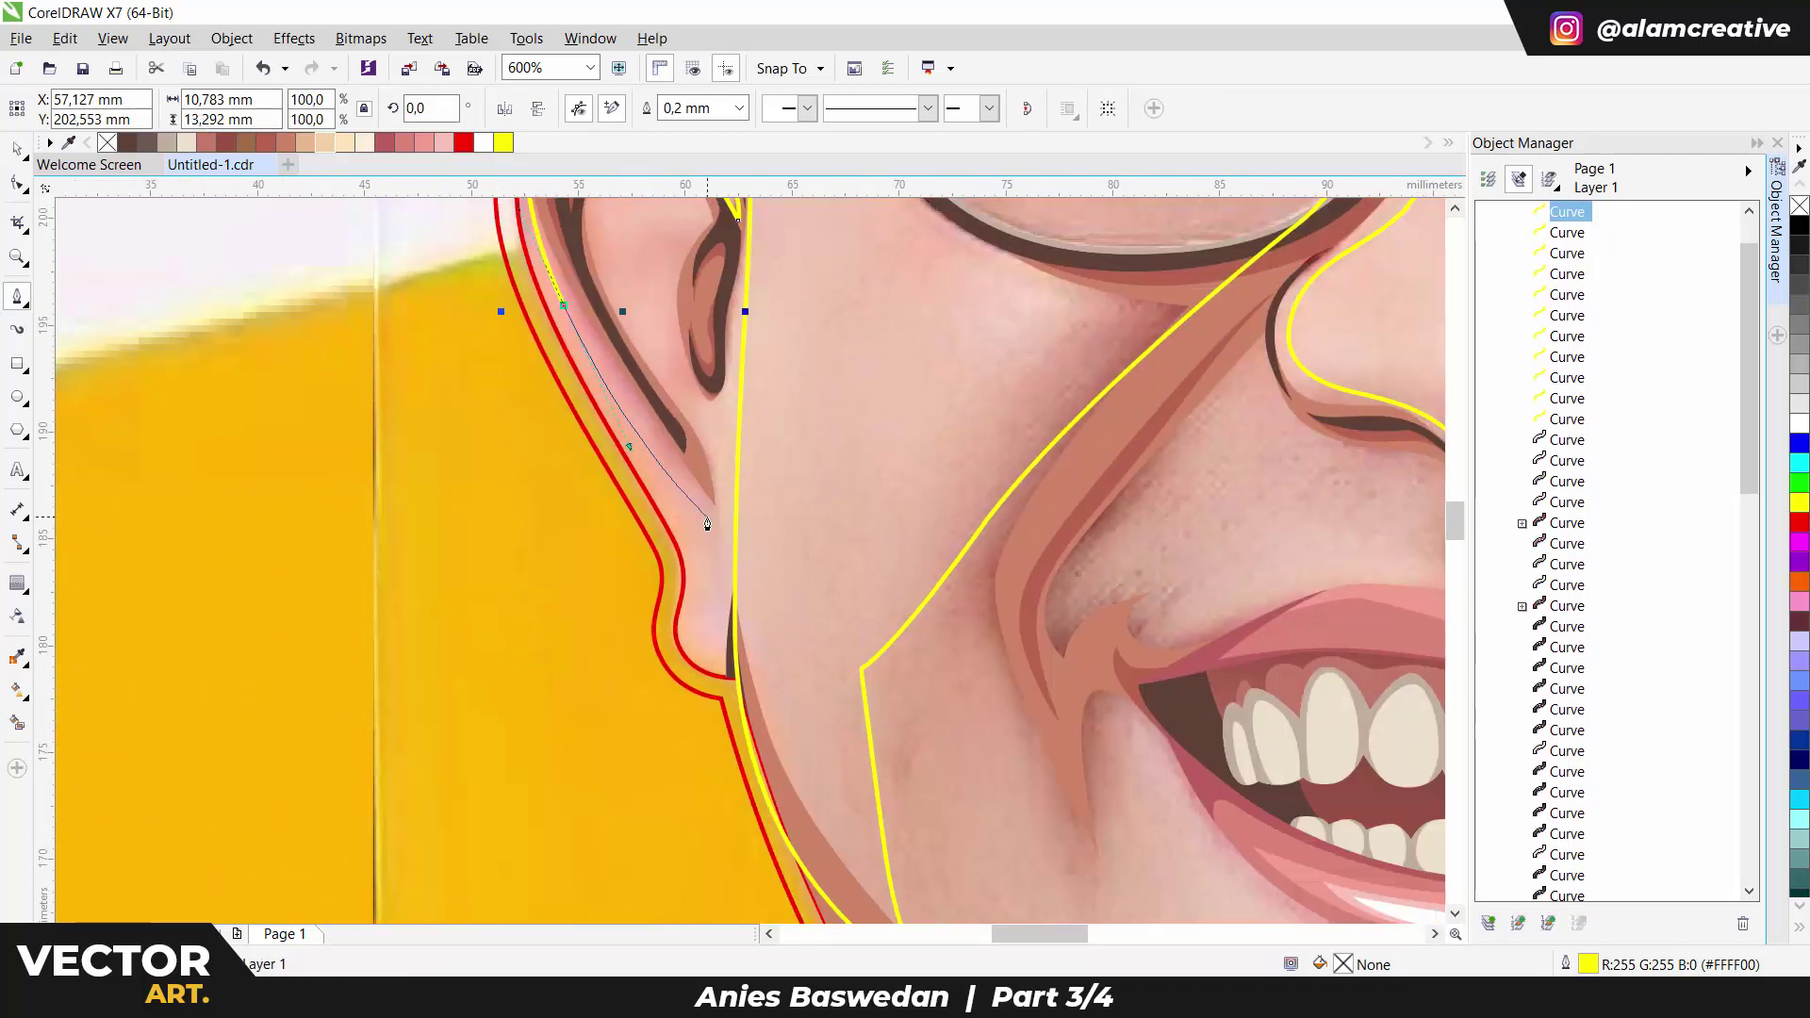
left_click(712, 518)
Continue the ear curve up through the inner ear and around the inner fold and ear canal.
scroll(671, 471, "up", 2)
left_click_drag(677, 436, 662, 345)
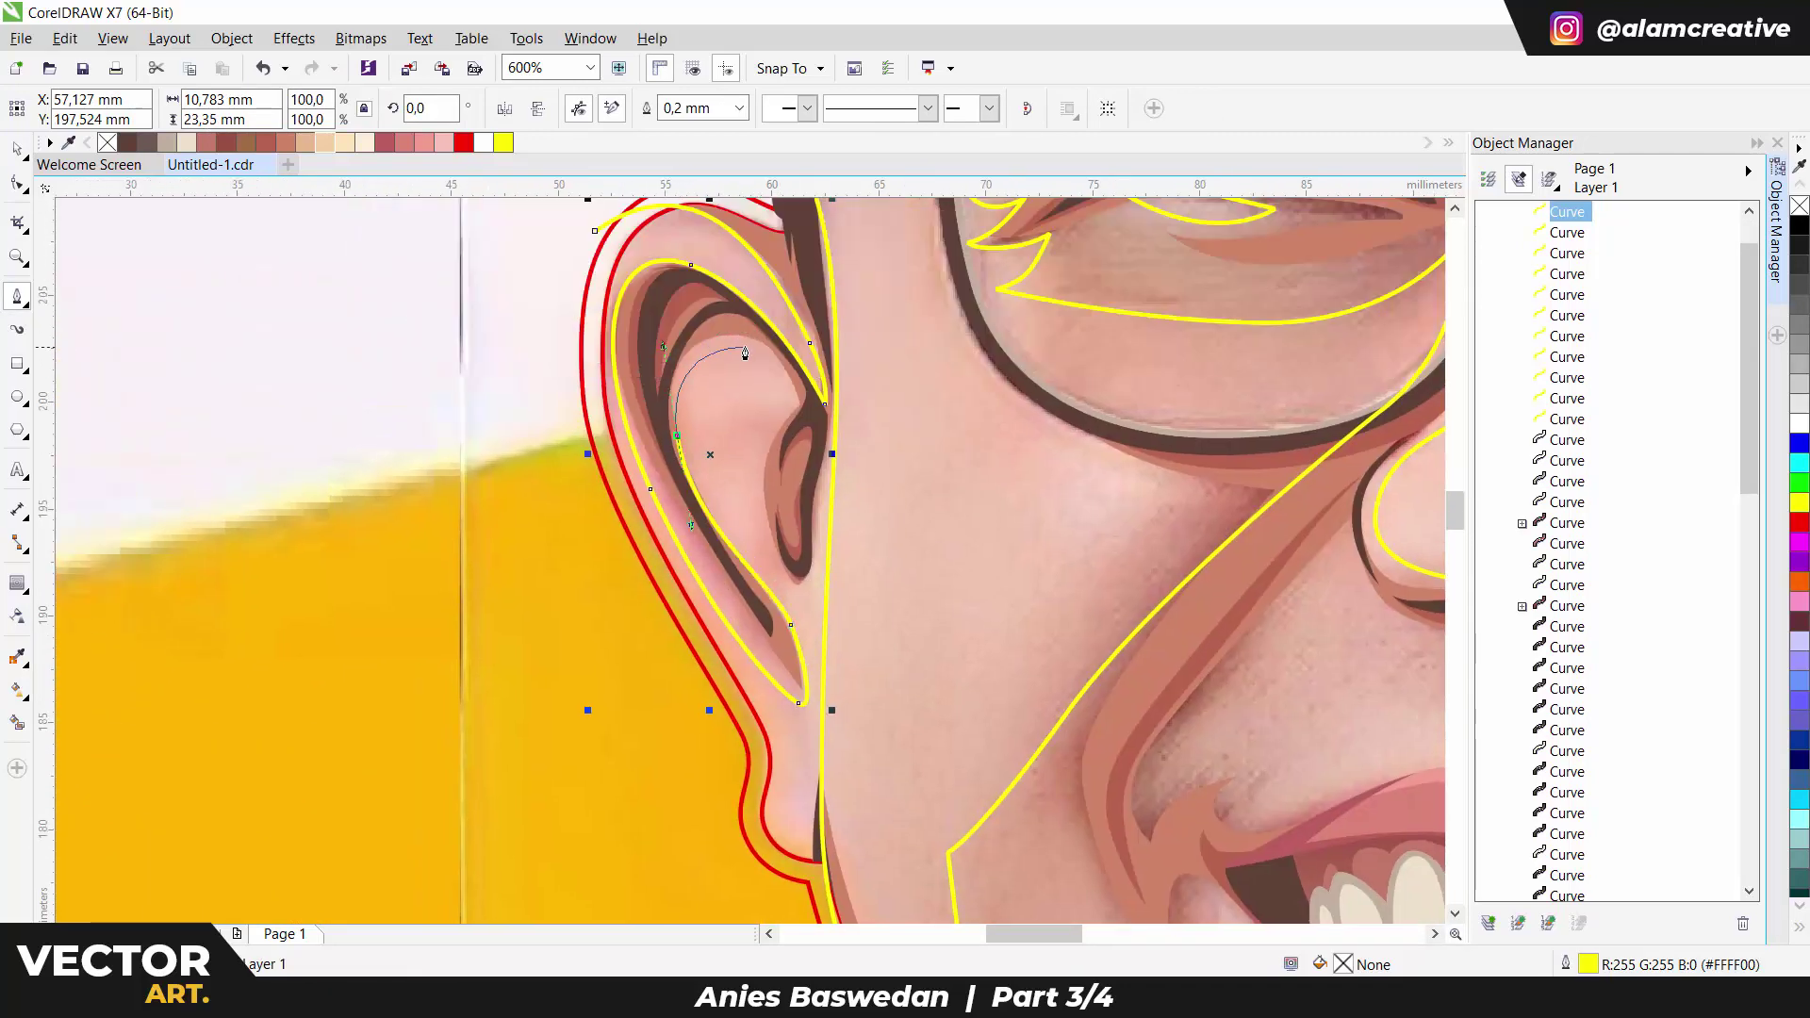
left_click(758, 340)
left_click_drag(788, 404, 748, 413)
left_click_drag(796, 582, 837, 674)
Carry the ear curve down to the lobe and close it loosely outside the red ear outline, about 15.6 × 29.4 mm.
scroll(815, 566, "down", 2)
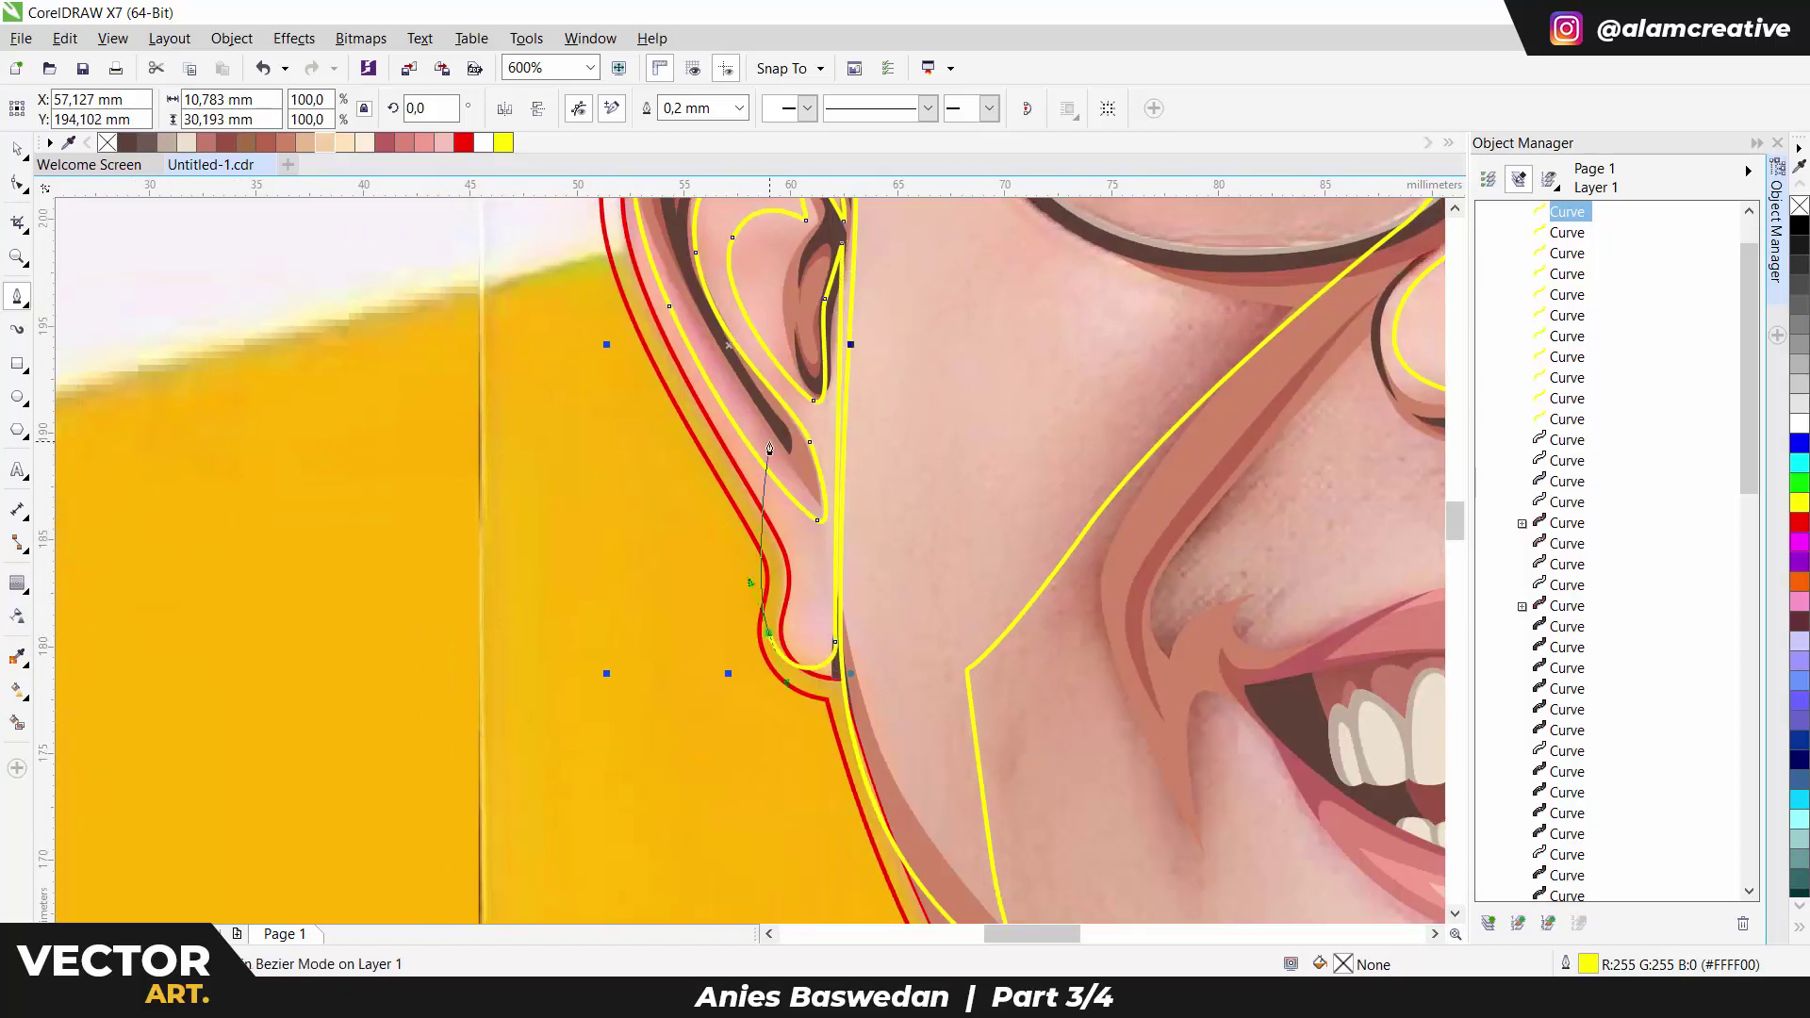
scroll(770, 449, "up", 1)
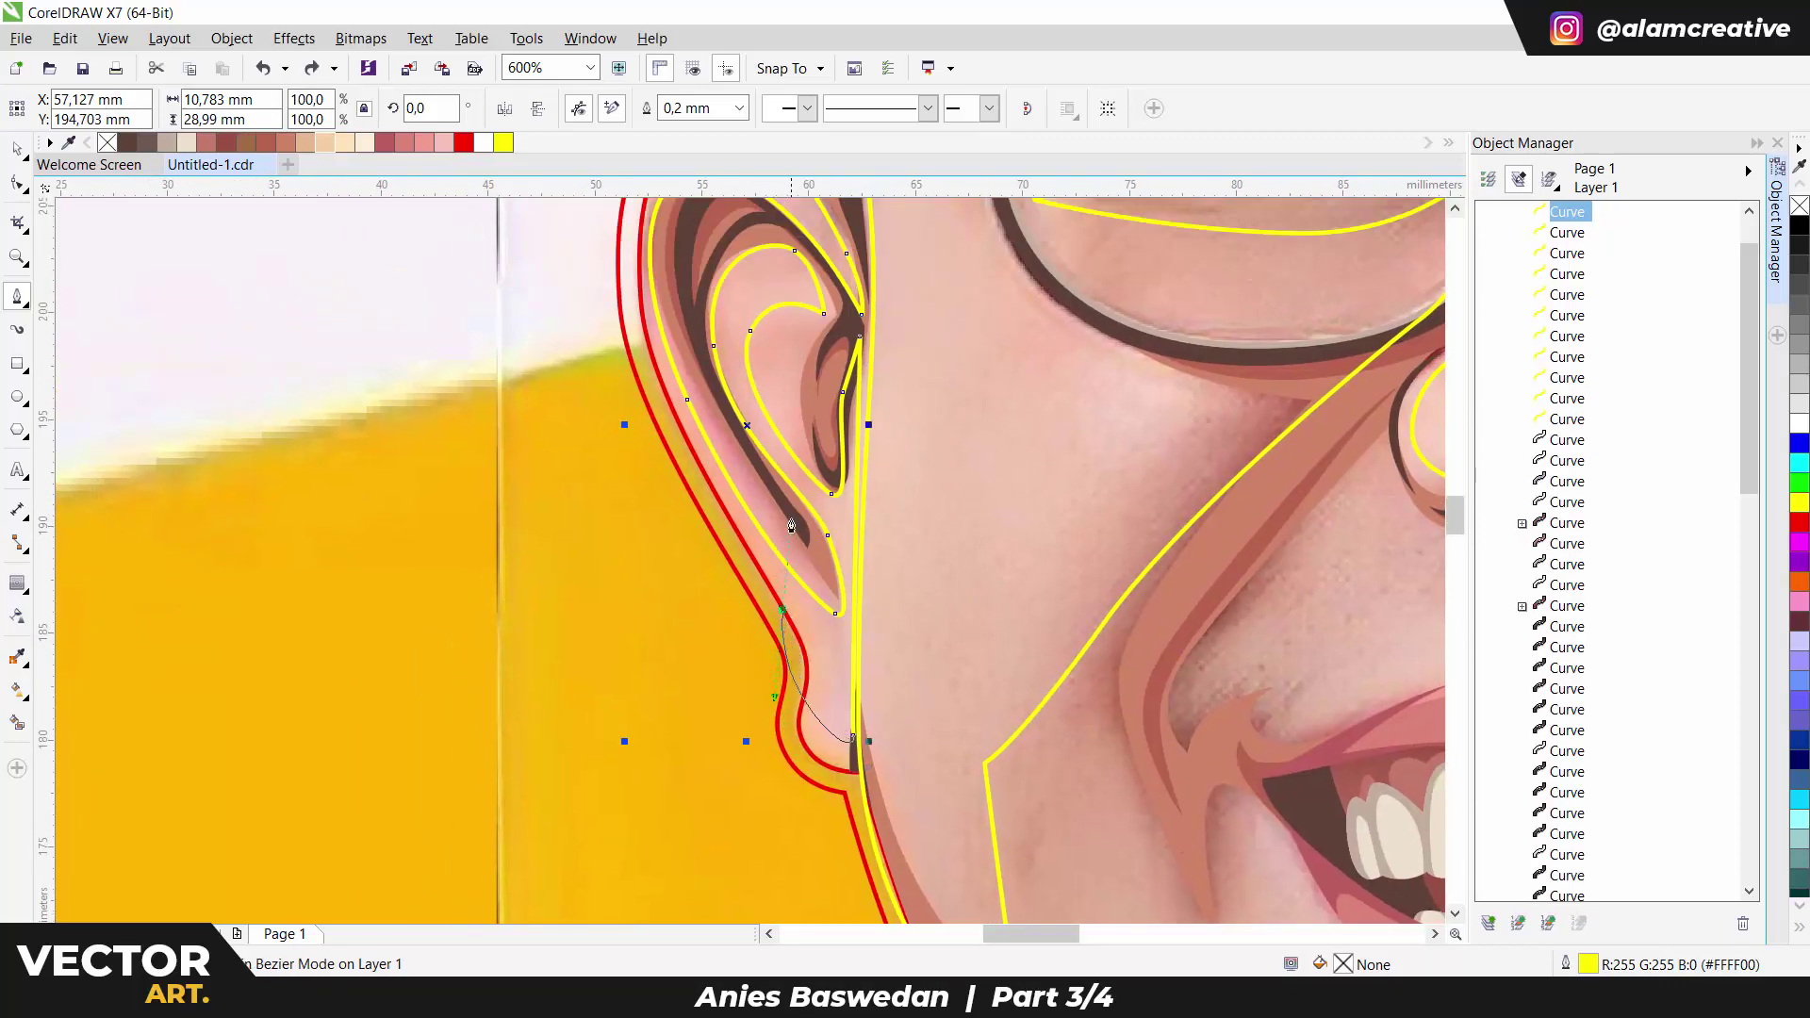
left_click_drag(740, 660, 722, 603)
scroll(759, 683, "down", 1)
left_click_drag(644, 458, 658, 400)
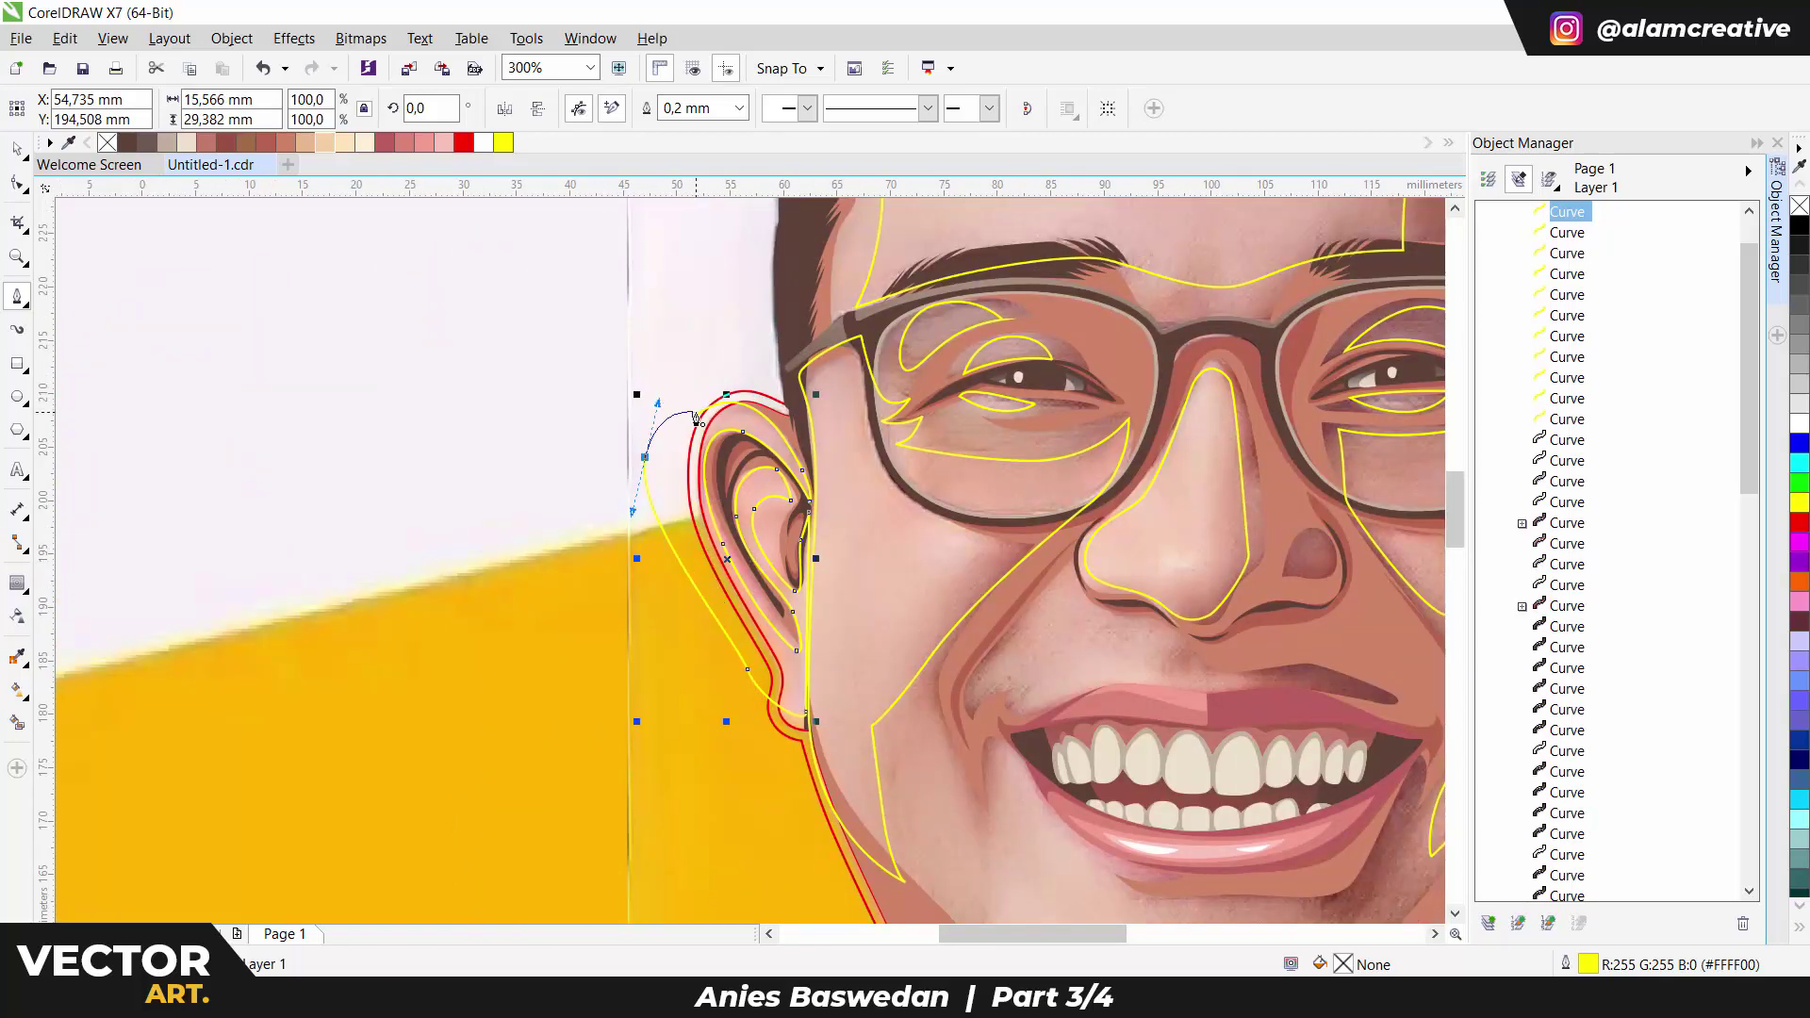
left_click(696, 418)
Start a curve at the left nose wing, following the smile fold down and passing across the upper lip.
scroll(1037, 565, "up", 1)
scroll(942, 547, "up", 1)
left_click(919, 490)
left_click_drag(751, 702, 736, 731)
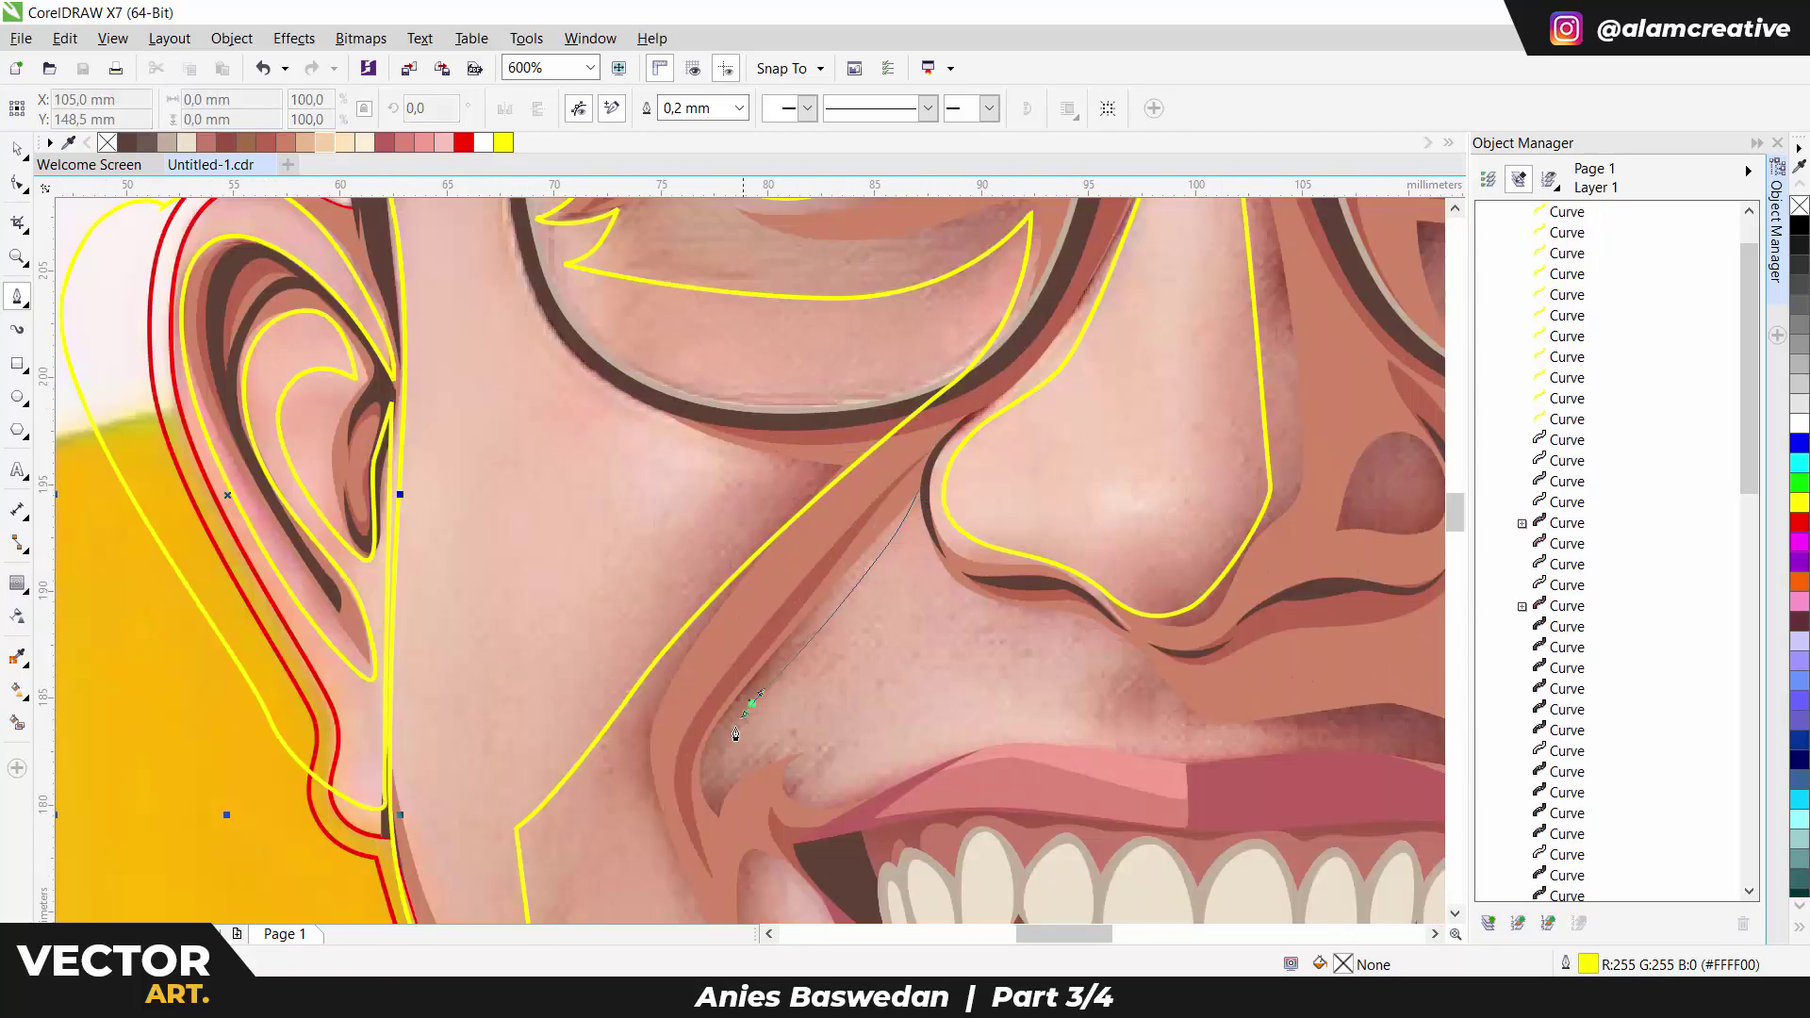
scroll(736, 733, "down", 2)
left_click(697, 667)
scroll(698, 668, "up", 1)
left_click(1056, 698)
left_click_drag(1216, 671, 1091, 624)
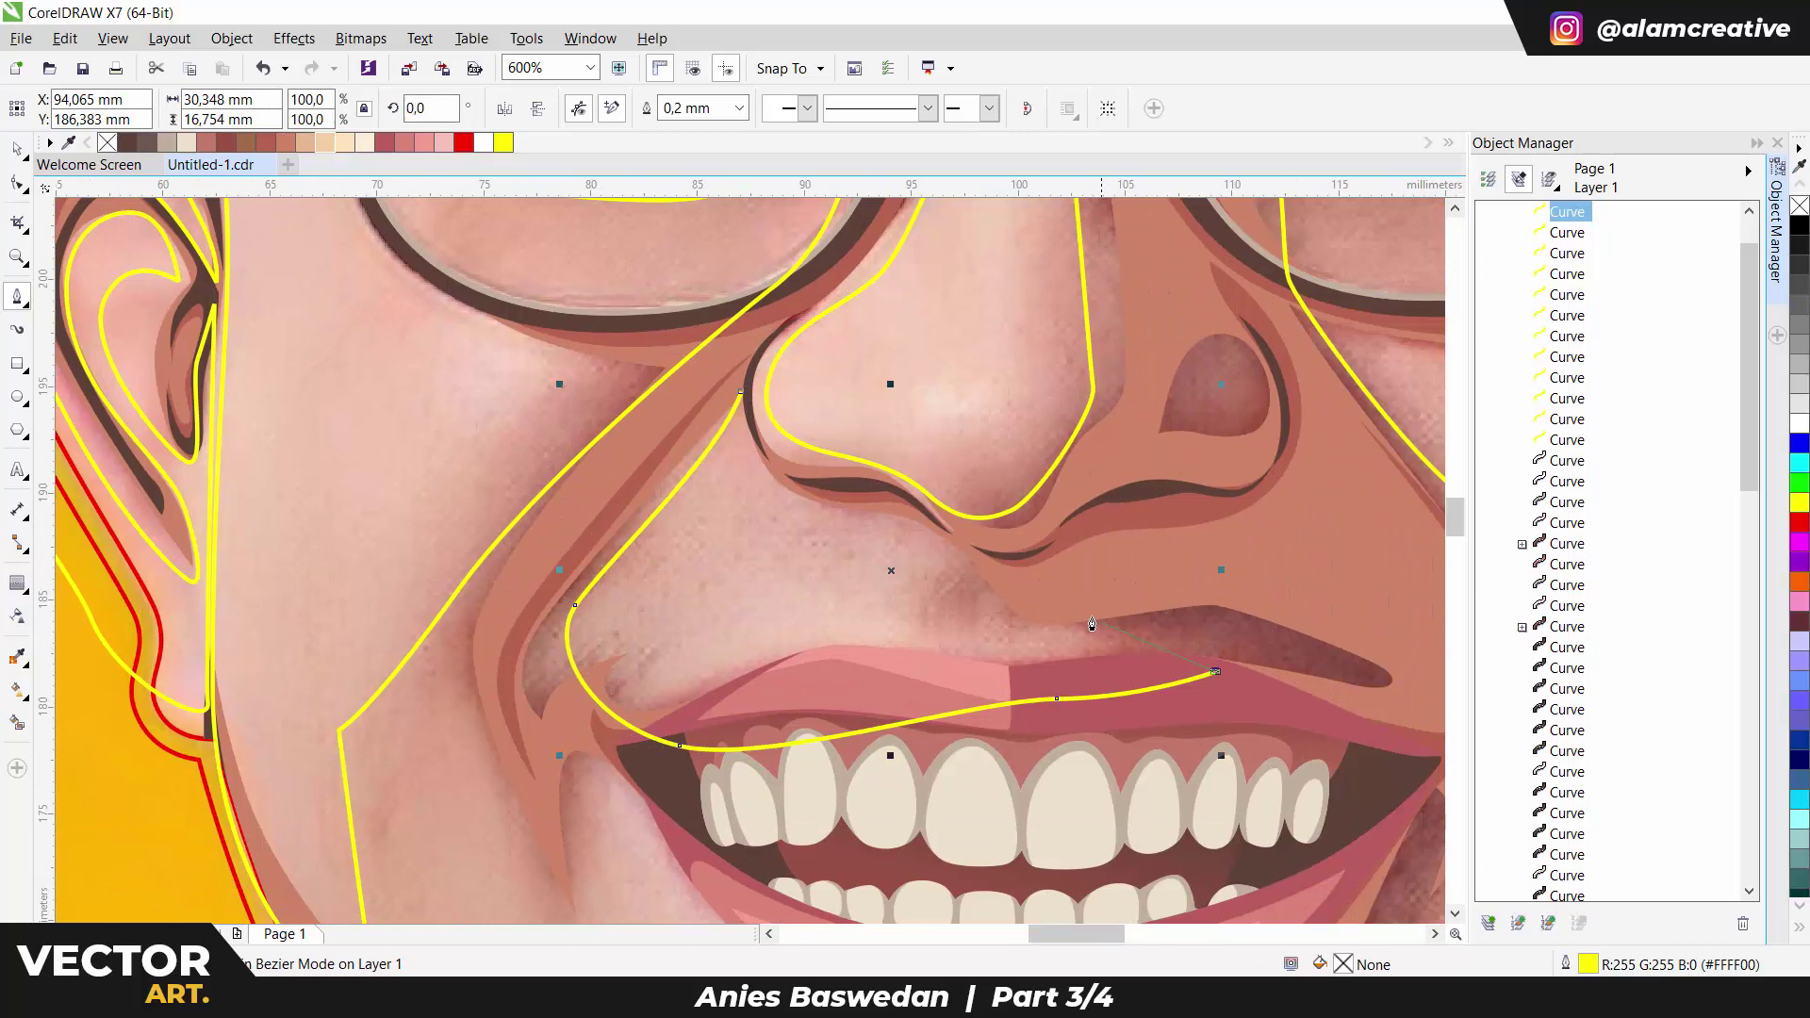
Close the moustache-area curve above the lip, up the philtrum and beneath the nose wing, about 30.3 × 16.8 mm.
left_click(986, 622)
left_click_drag(931, 603, 914, 581)
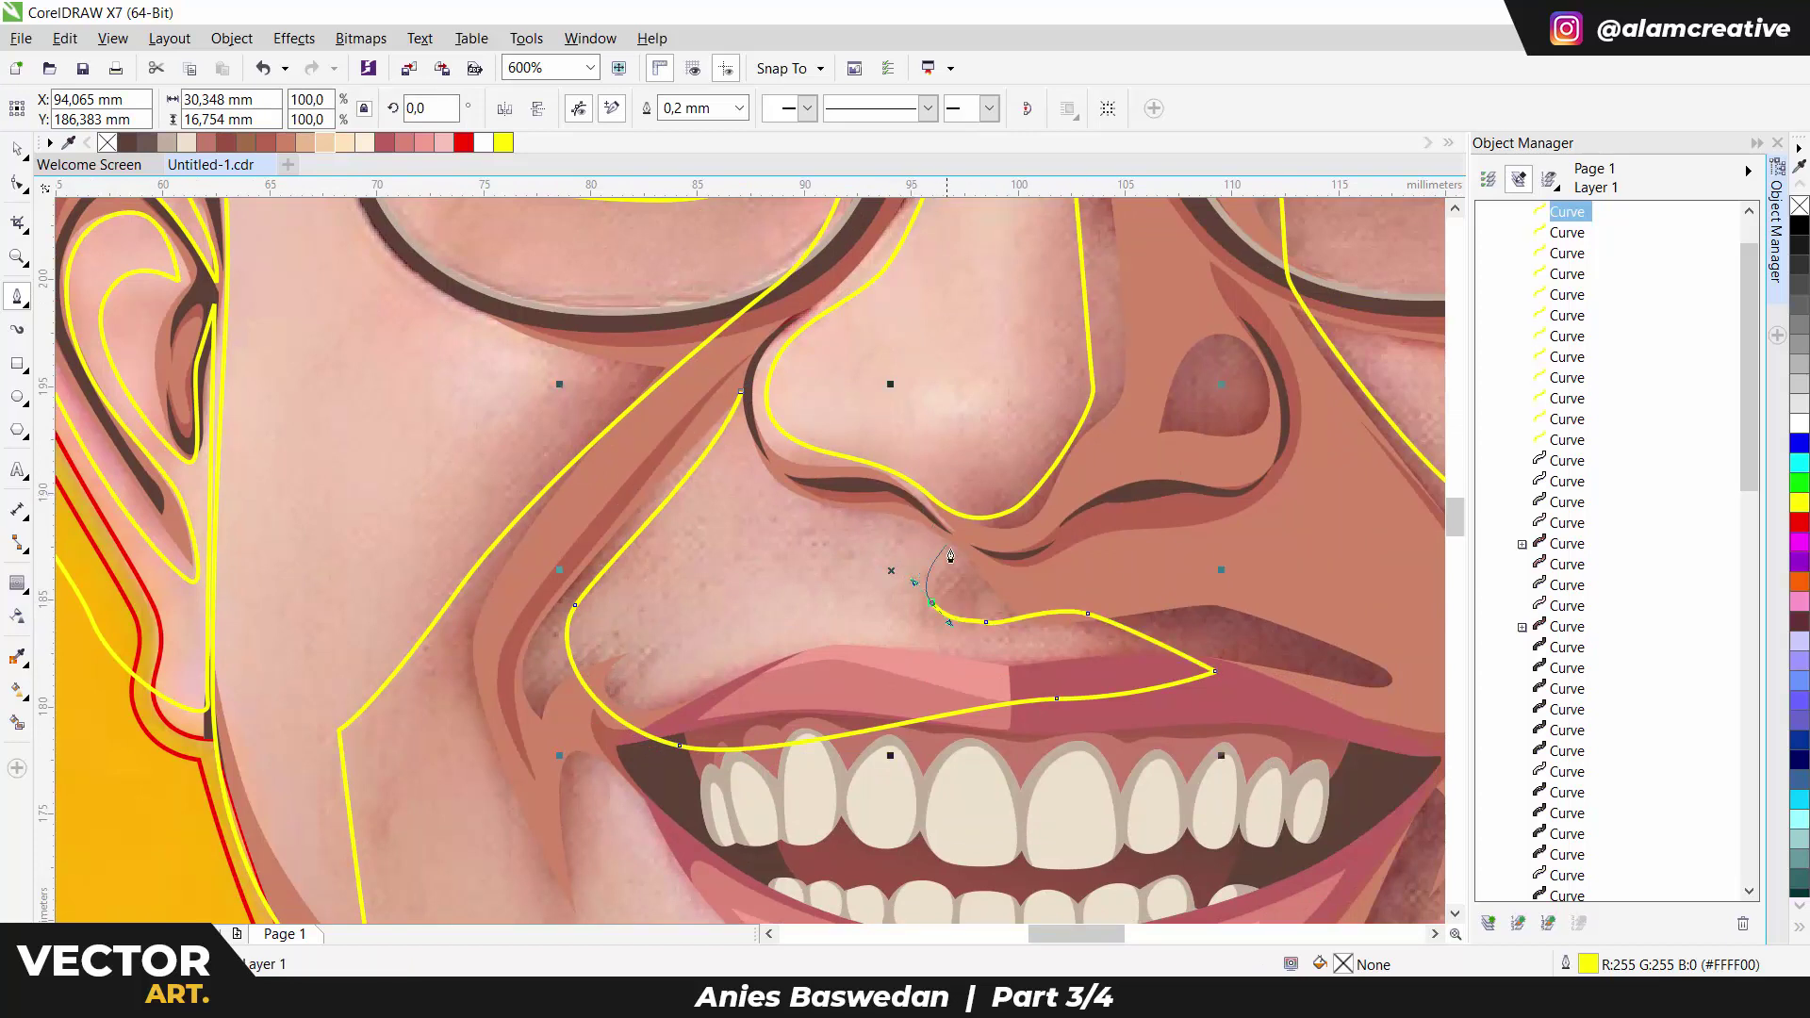
left_click(917, 598)
left_click(917, 523)
left_click_drag(787, 488, 749, 442)
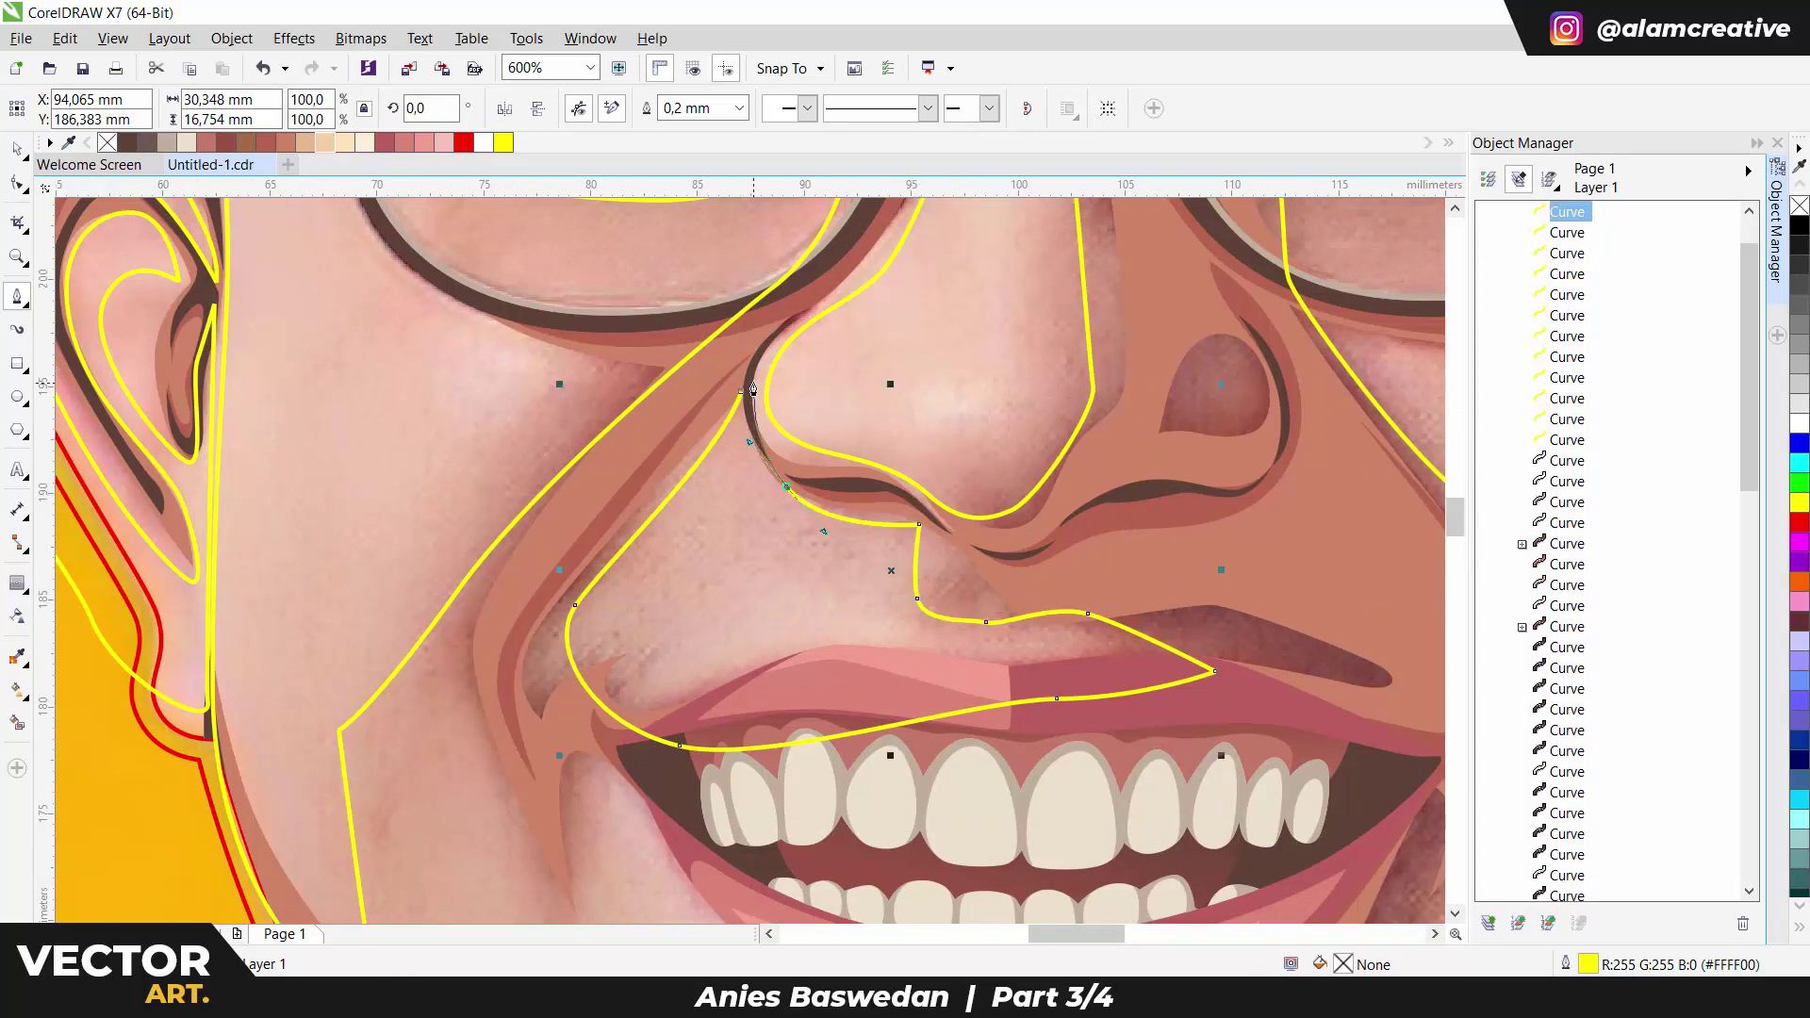
left_click(746, 396)
Trace a closed curve around the lower part of the right nostril area, about 4.4 × 2.7 mm.
scroll(1395, 435, "up", 2)
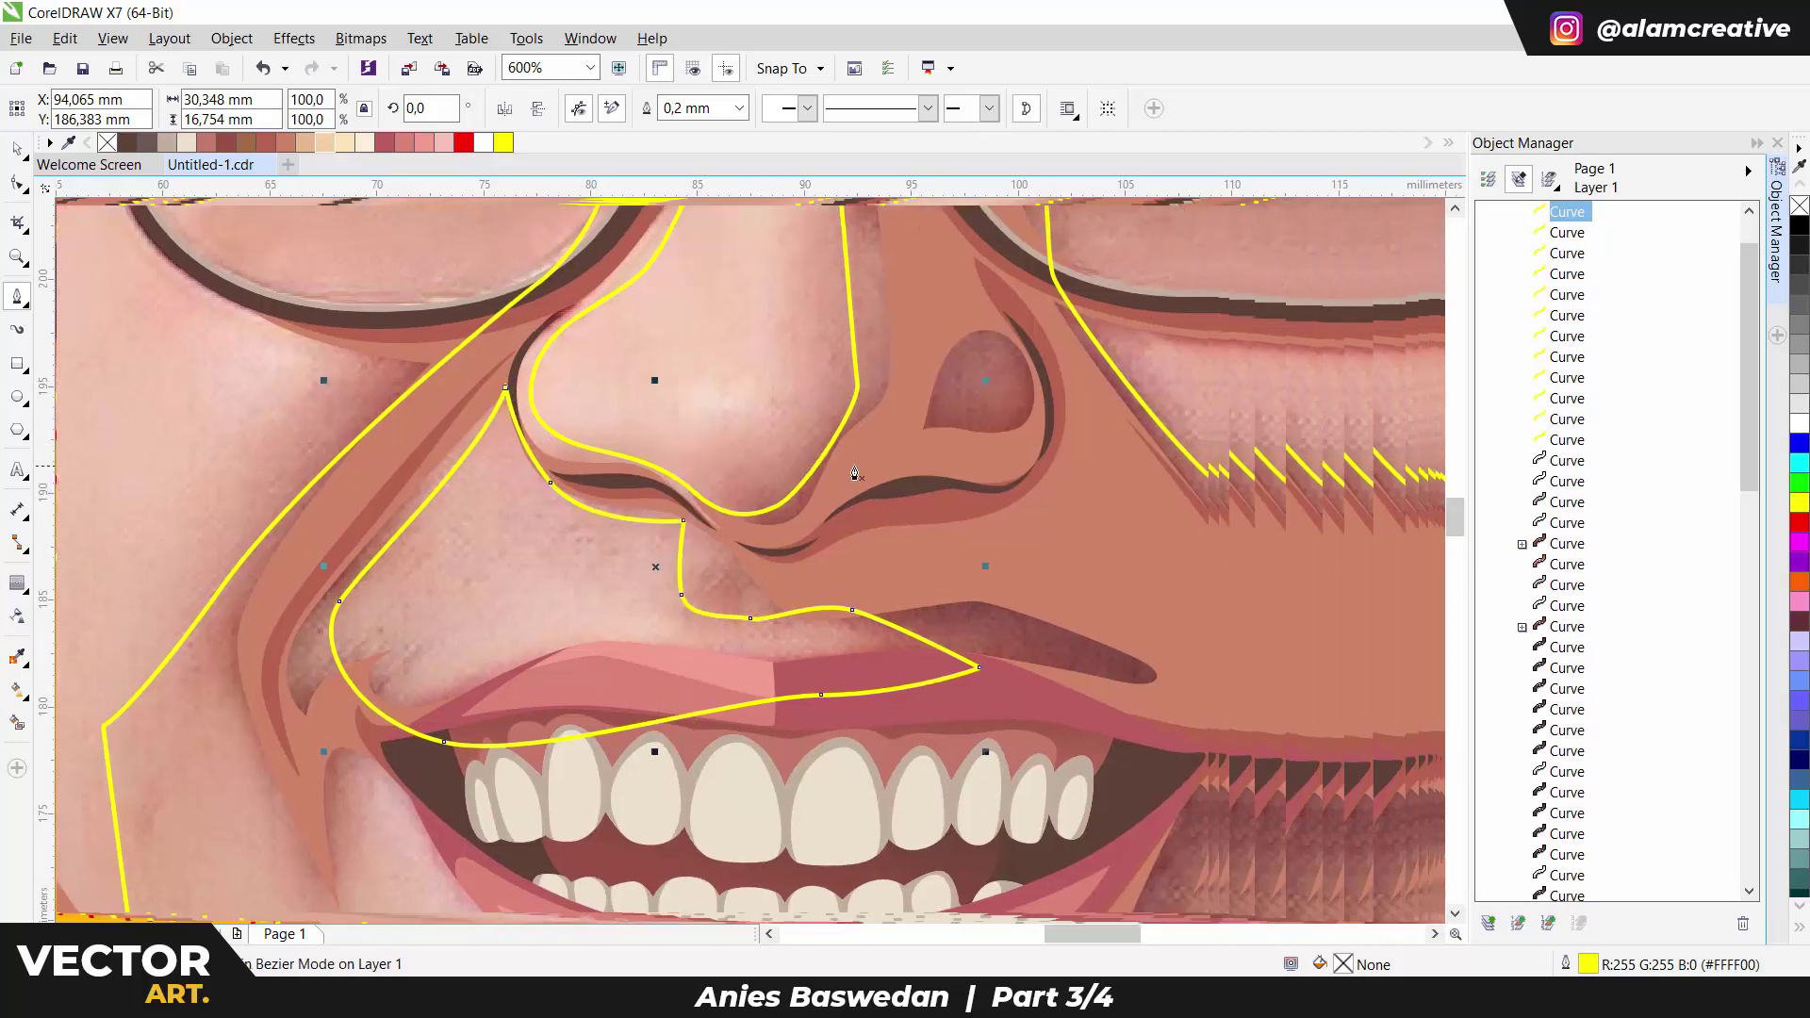
left_click_drag(913, 426, 945, 403)
left_click_drag(1051, 421, 1084, 401)
left_click_drag(1031, 311, 999, 315)
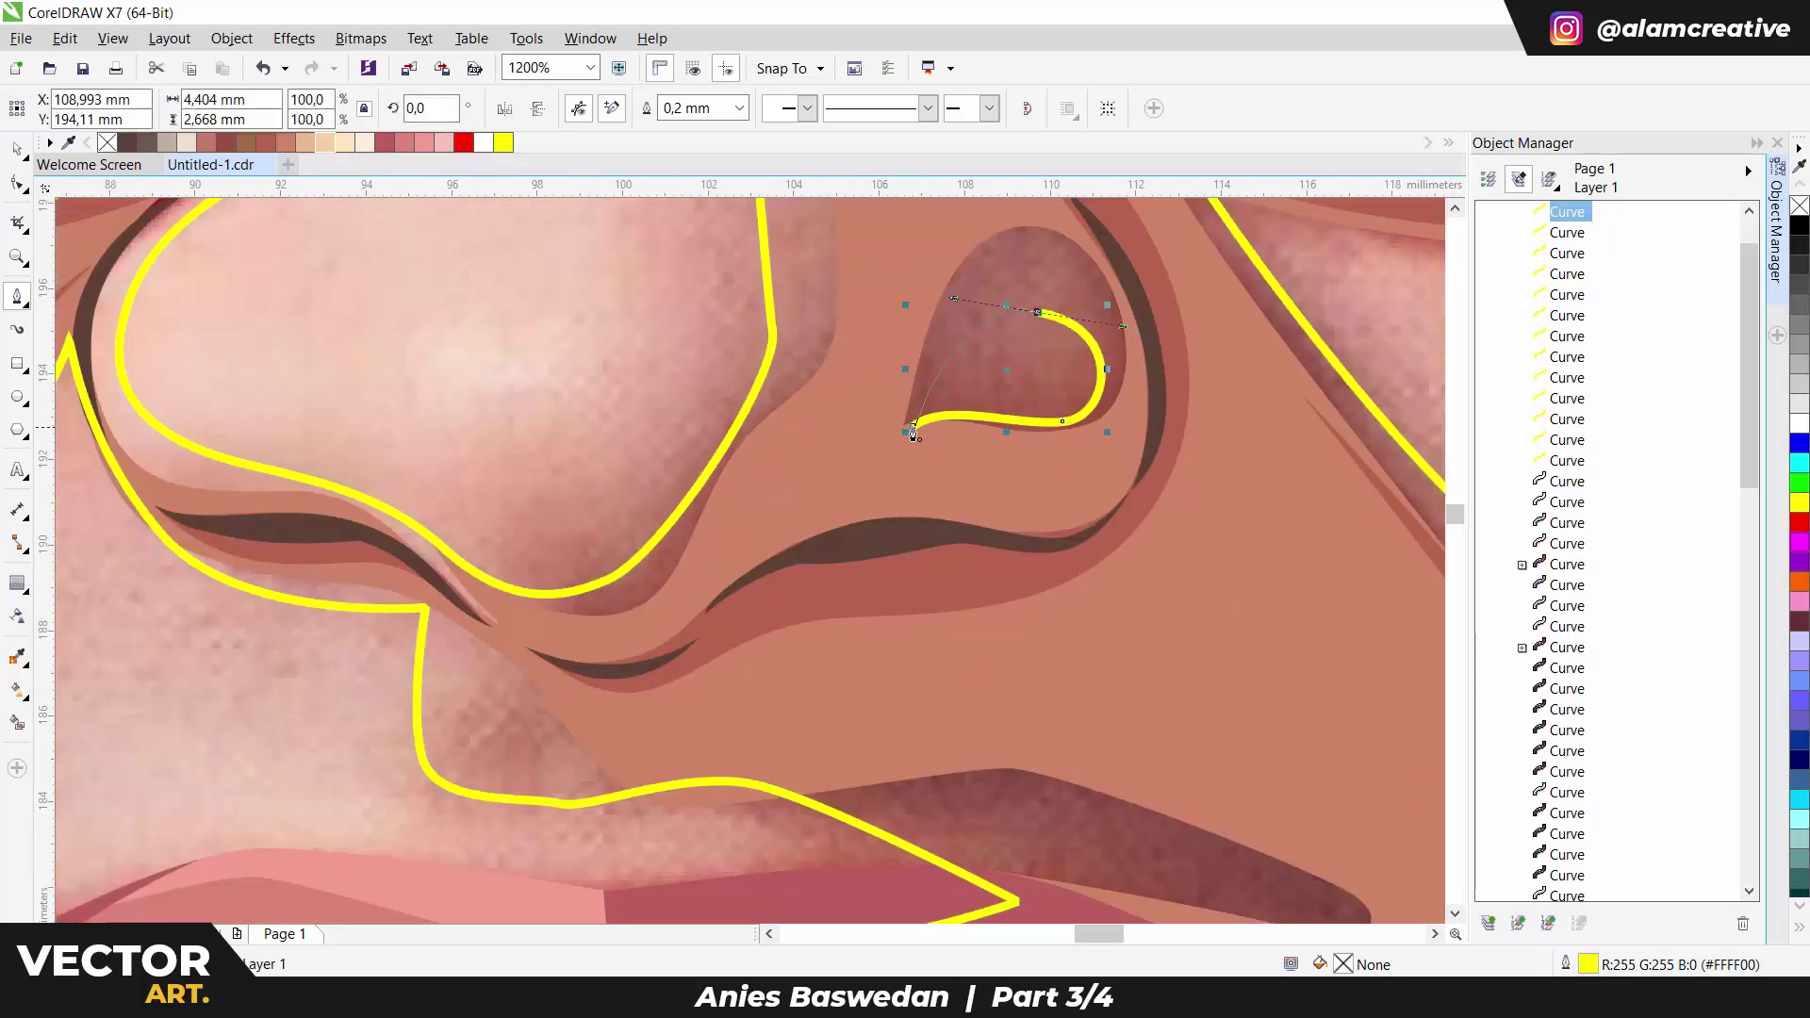
left_click(912, 426)
Start a chin curve at the left mouth corner, following the cheek down and along the bottom of the chin.
key("space")
scroll(1081, 423, "down", 2)
scroll(1081, 422, "down", 4)
key("space")
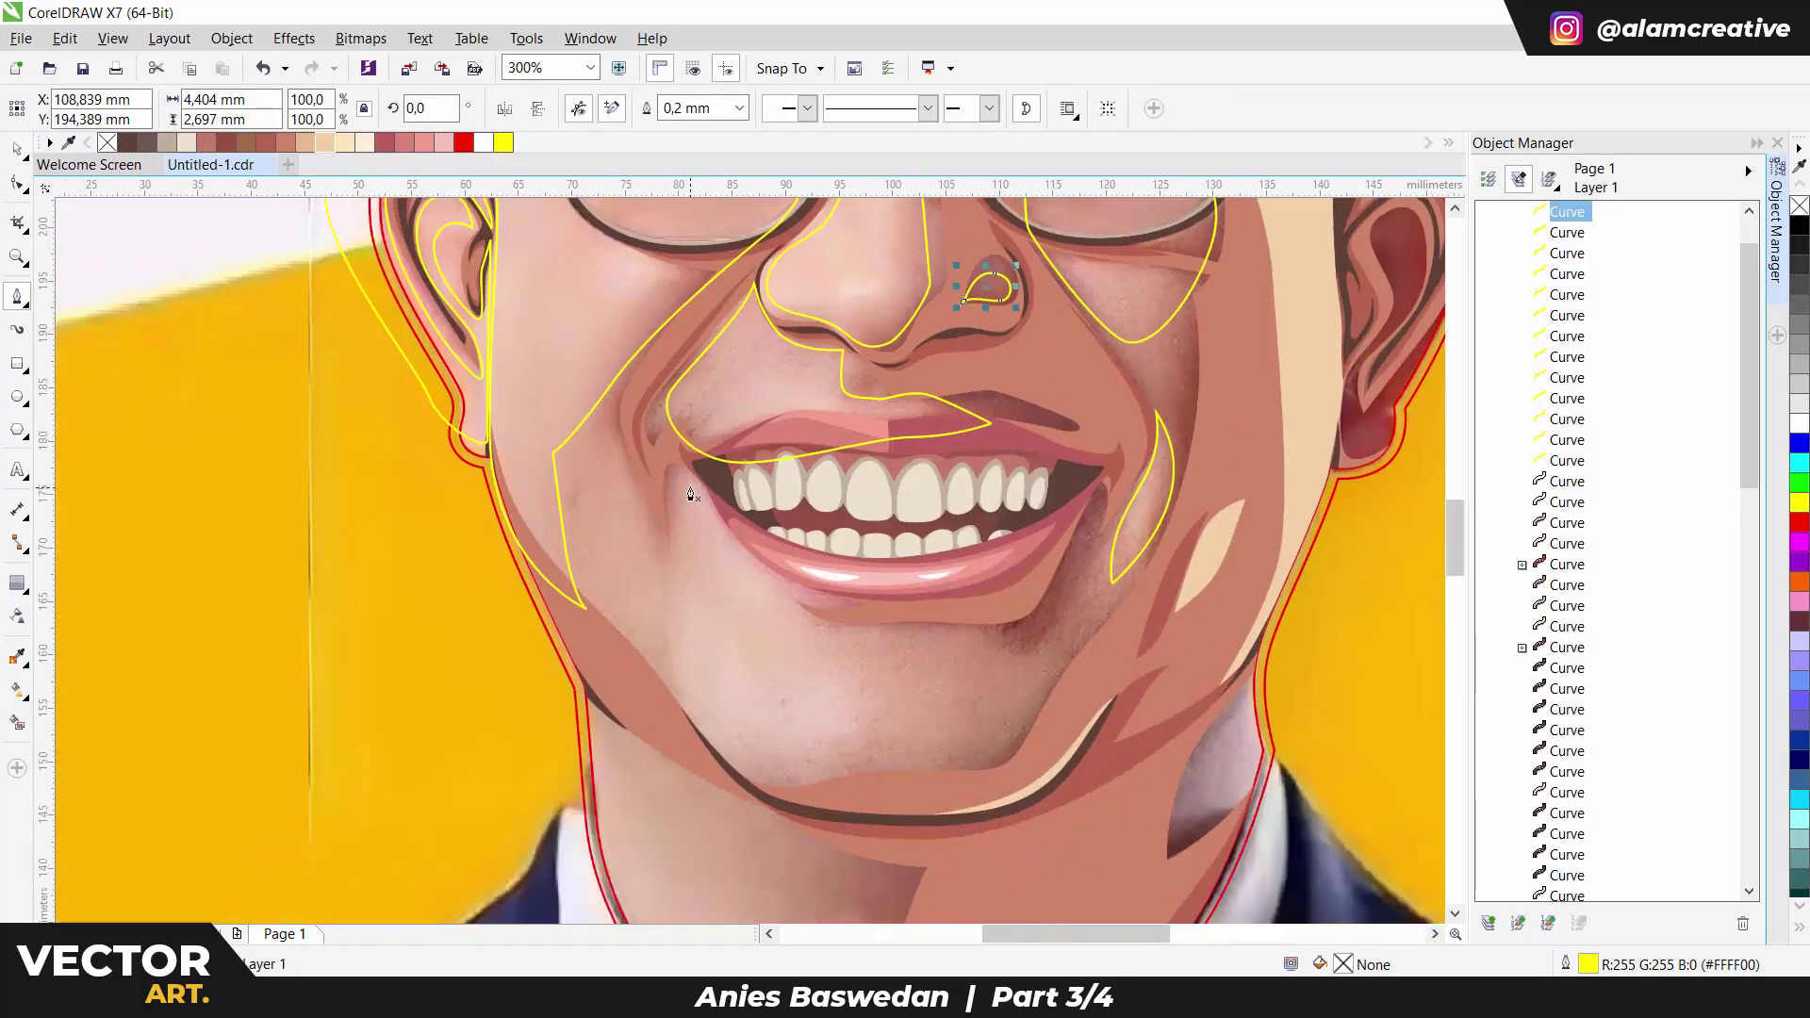
left_click(683, 462)
left_click_drag(688, 652, 707, 709)
left_click_drag(848, 762, 934, 764)
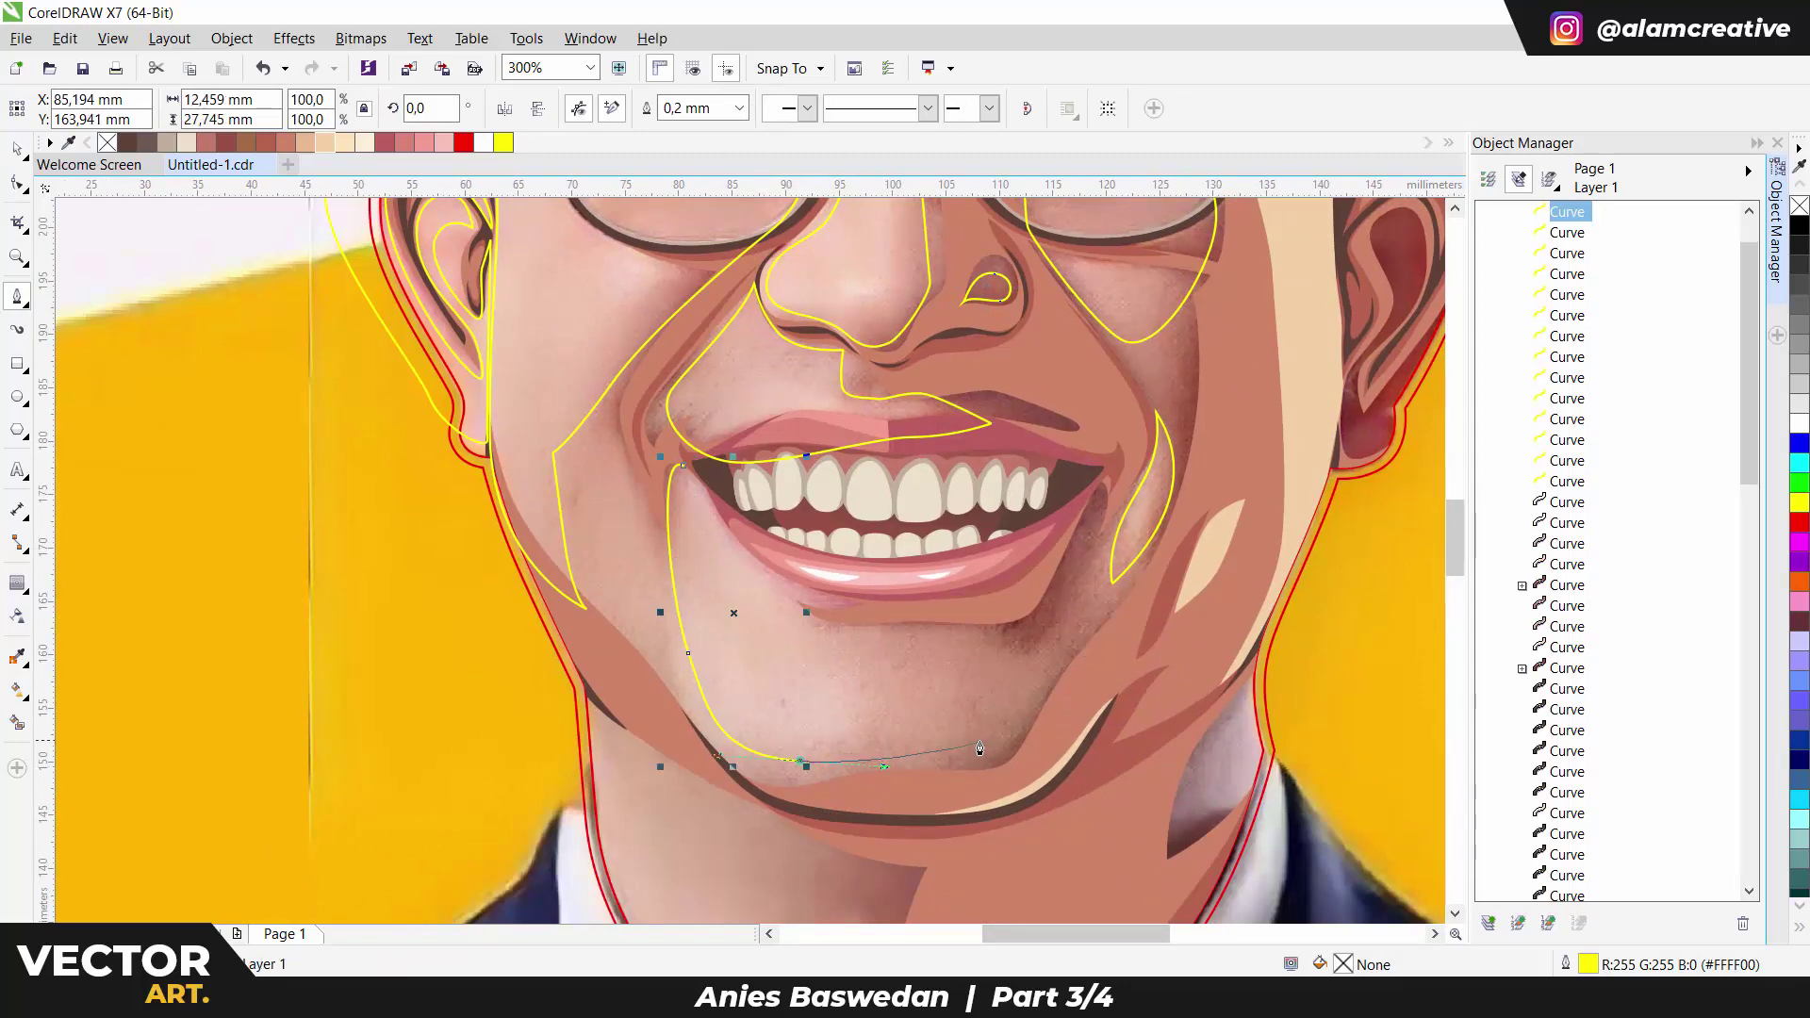
Close the chin curve up its right side, beneath the lower lip and back to the mouth corner, about 31.1 × 28 mm.
left_click_drag(999, 639, 866, 642)
left_click(912, 631)
left_click(834, 637)
left_click(762, 585)
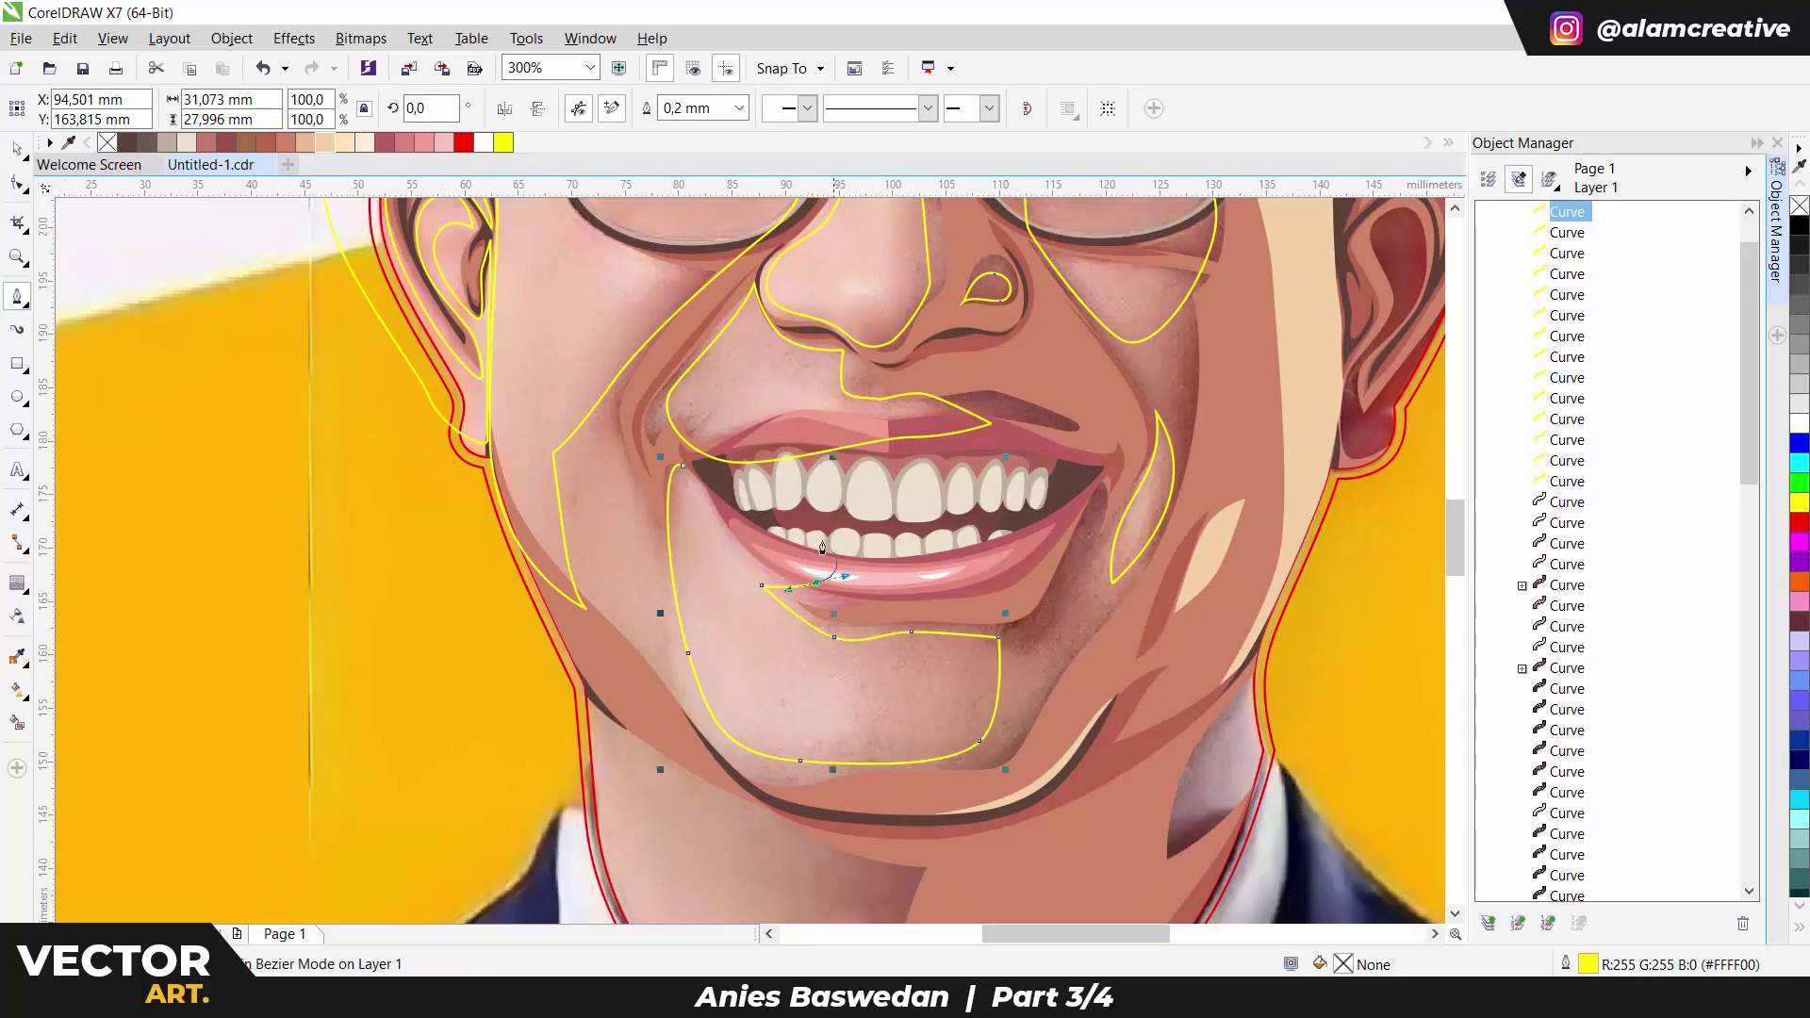
left_click(685, 471)
Start a curve at the right ear's upper rim, arching over the ear's top and down its outer edge.
scroll(684, 471, "down", 2)
scroll(1143, 487, "up", 4)
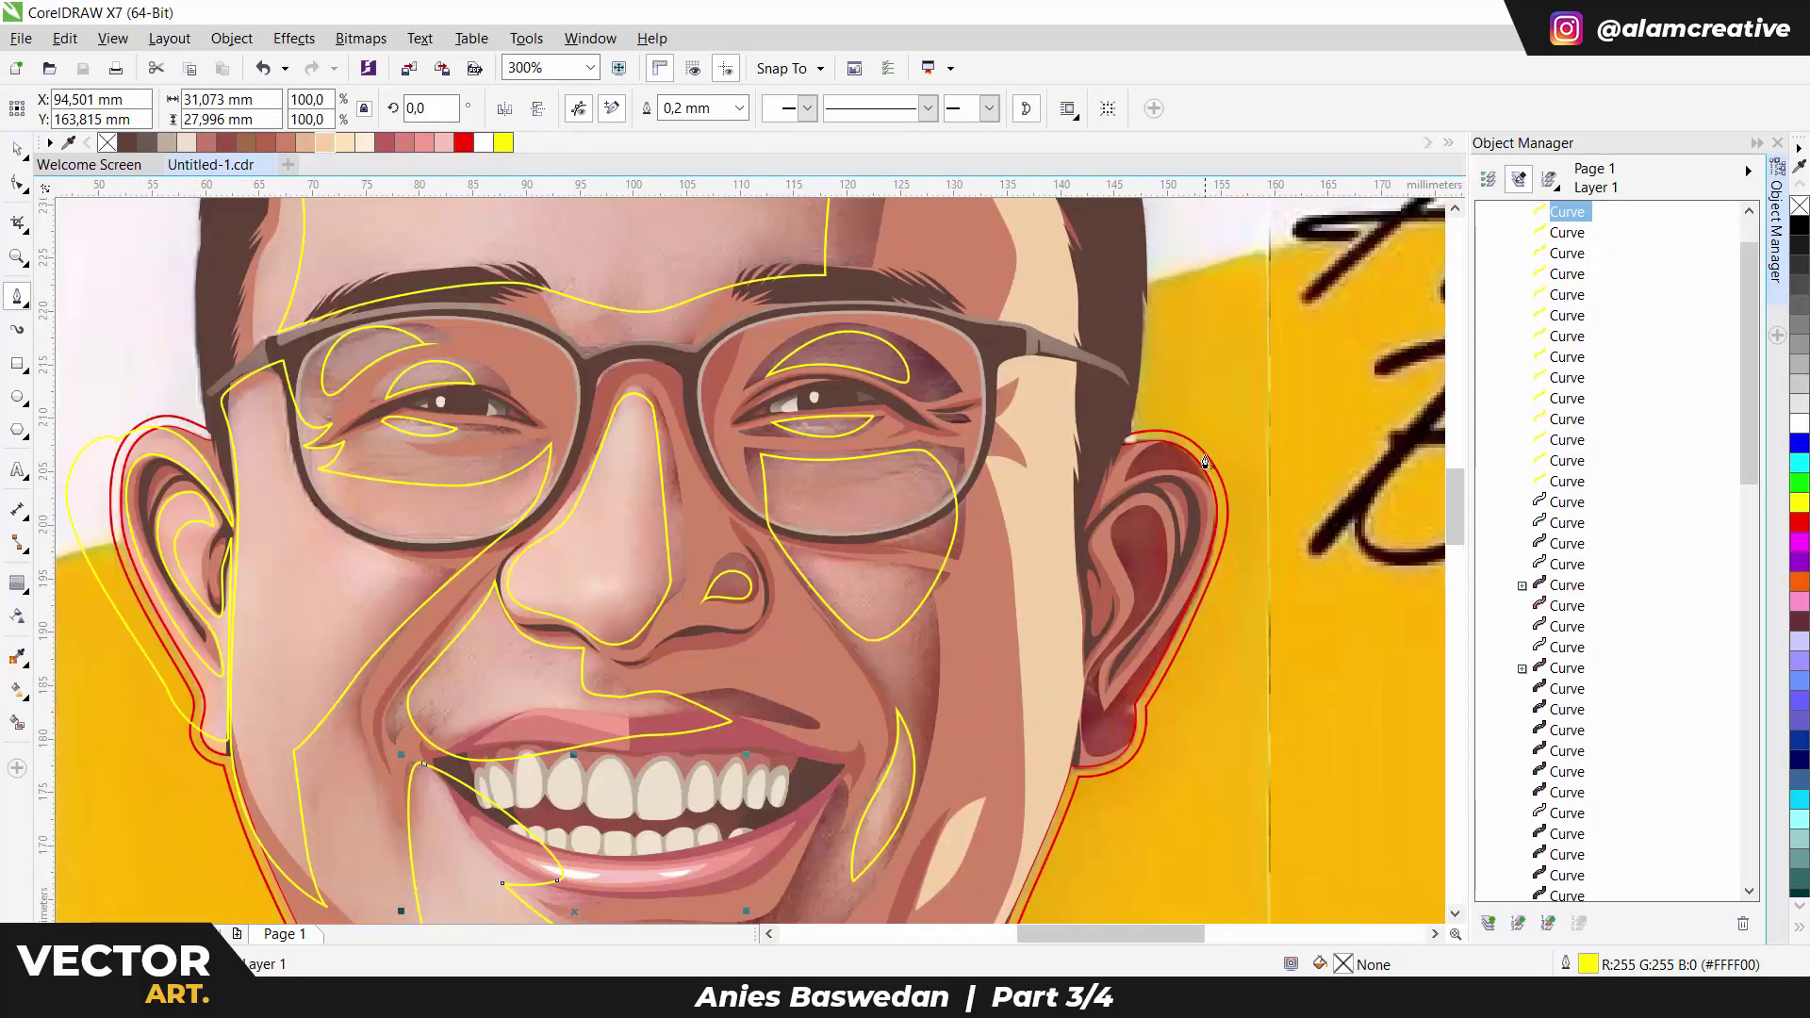
left_click_drag(1249, 415, 1144, 355)
double_click(1143, 488)
scroll(1143, 487, "down", 3)
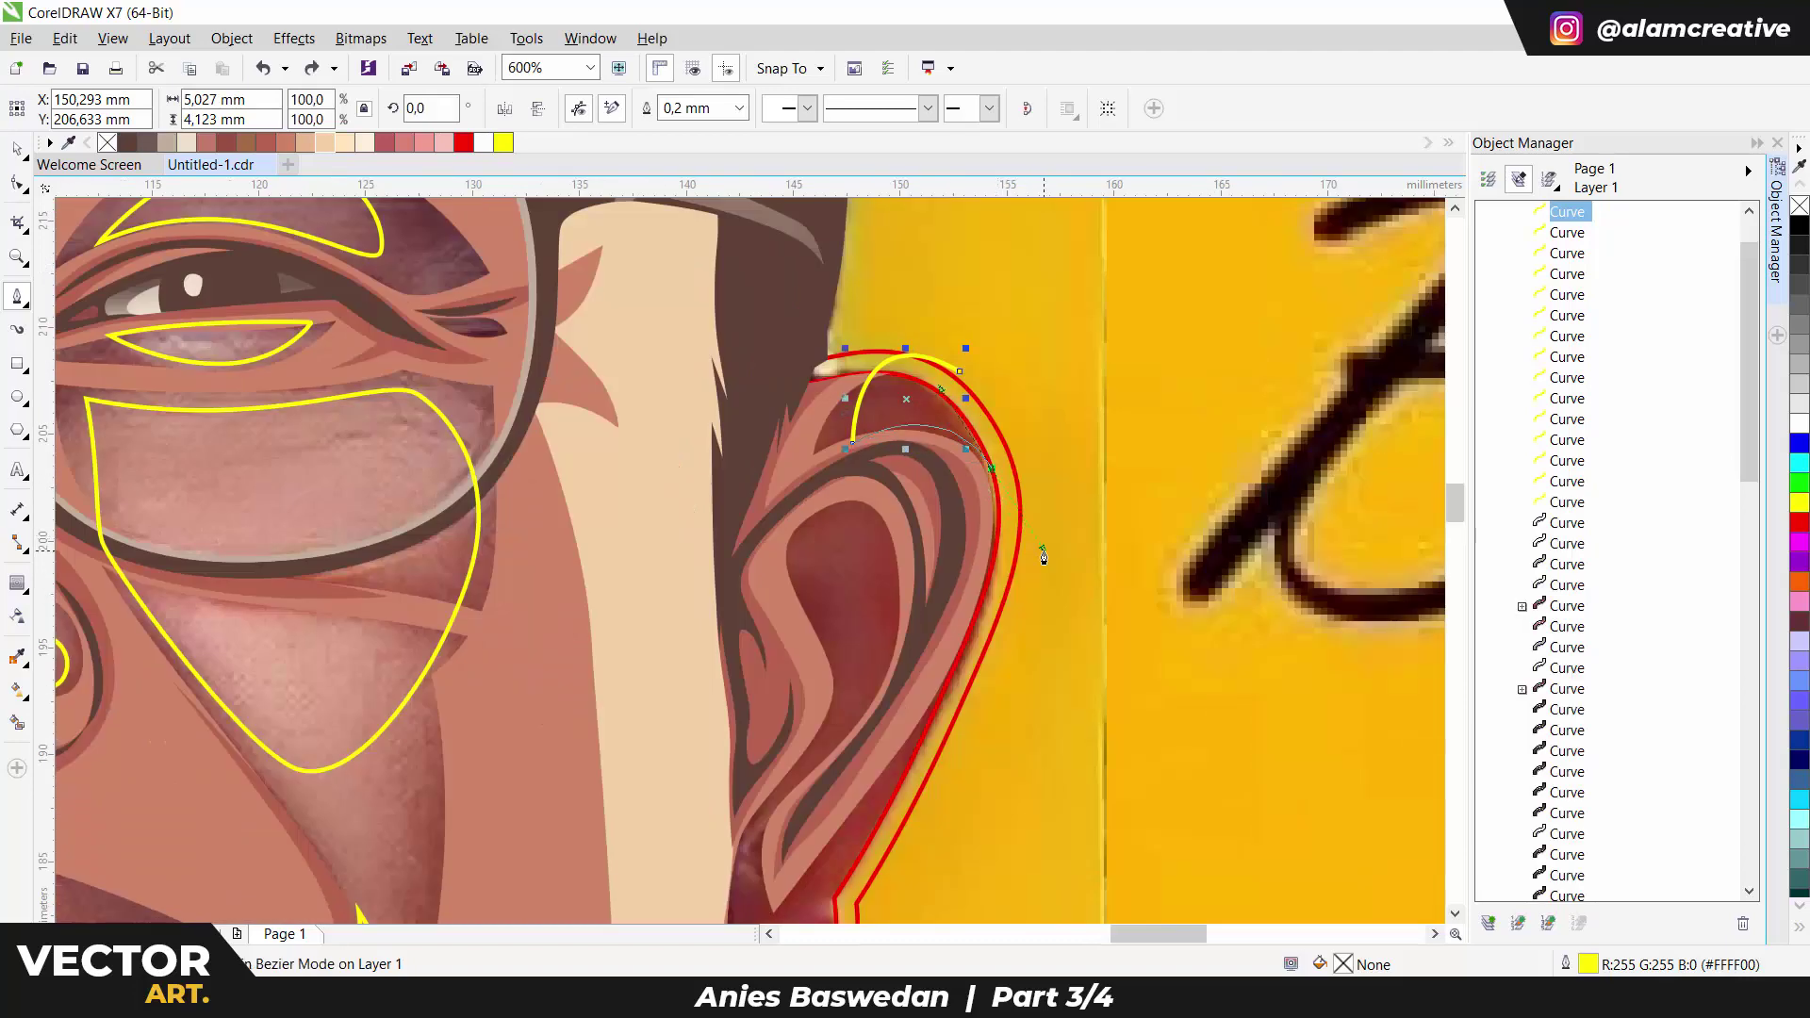
scroll(976, 638, "down", 2)
Carry the right ear curve around the lobe and close it loosely outside the red ear outline, about 15.2 × 29.4 mm.
left_click(921, 695)
left_click(861, 703)
left_click(861, 752)
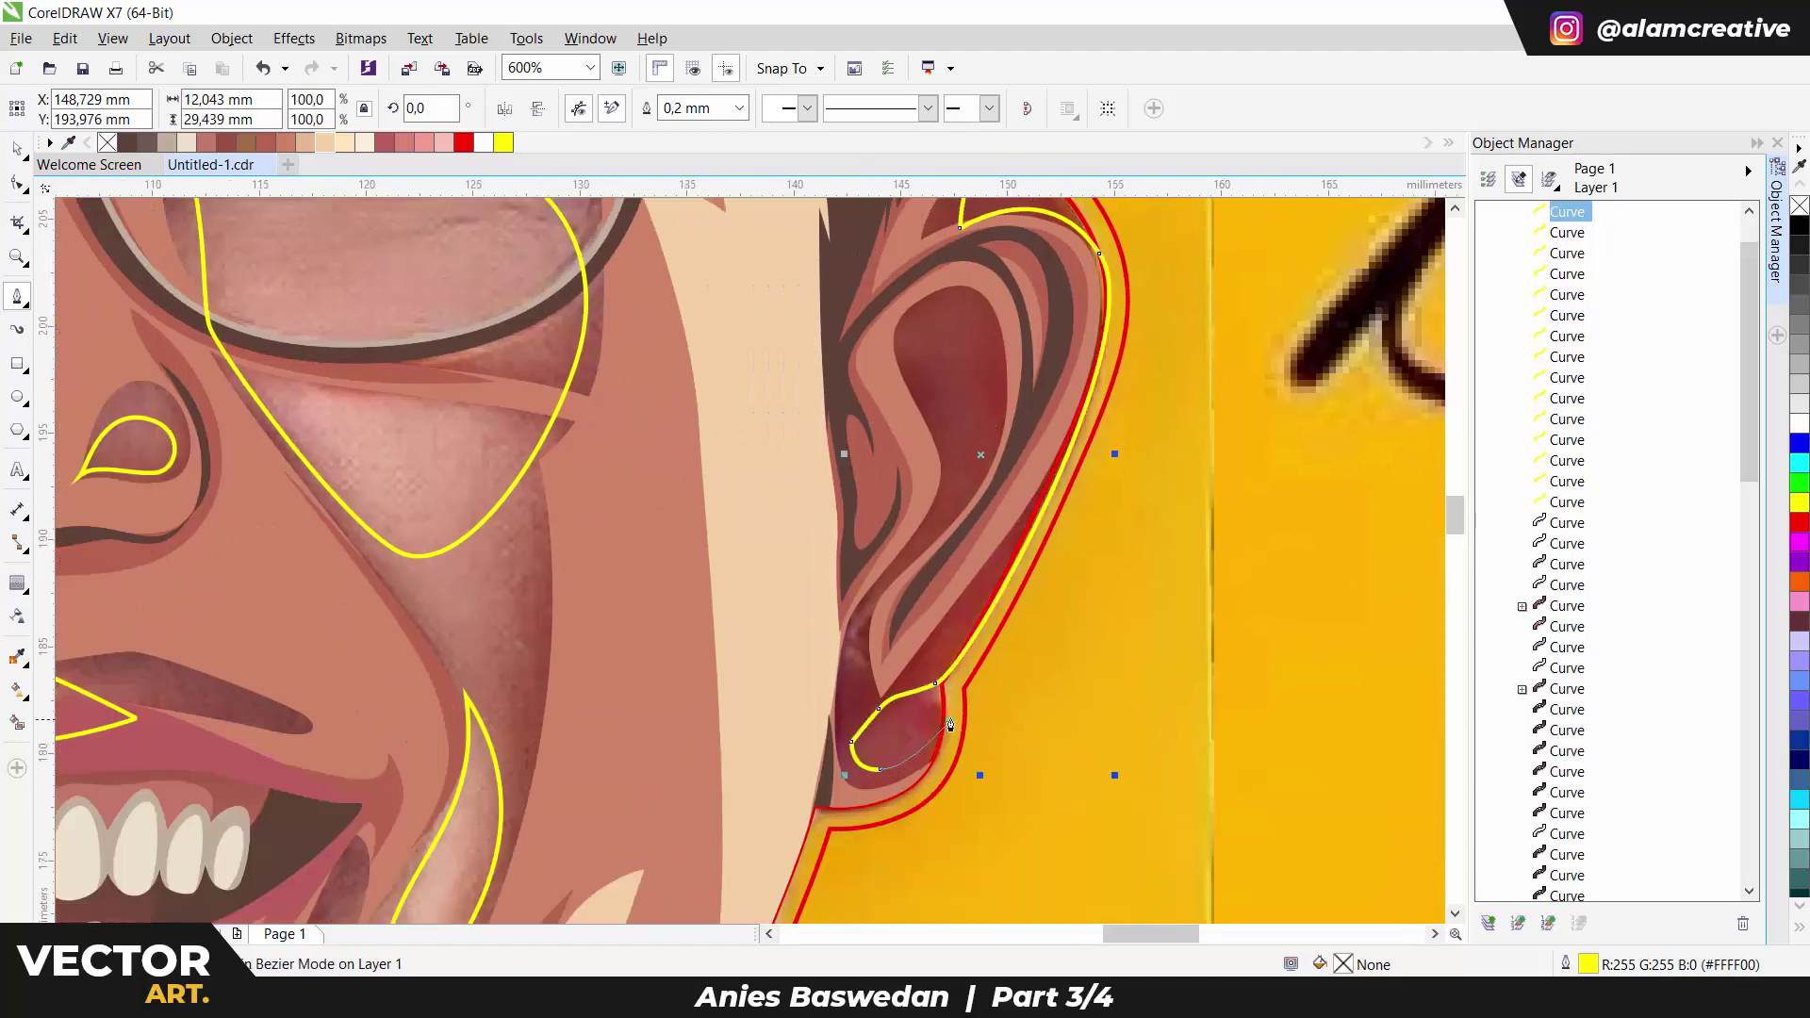
left_click(943, 745)
scroll(1077, 462, "down", 2)
left_click(1078, 462)
left_click(1027, 380)
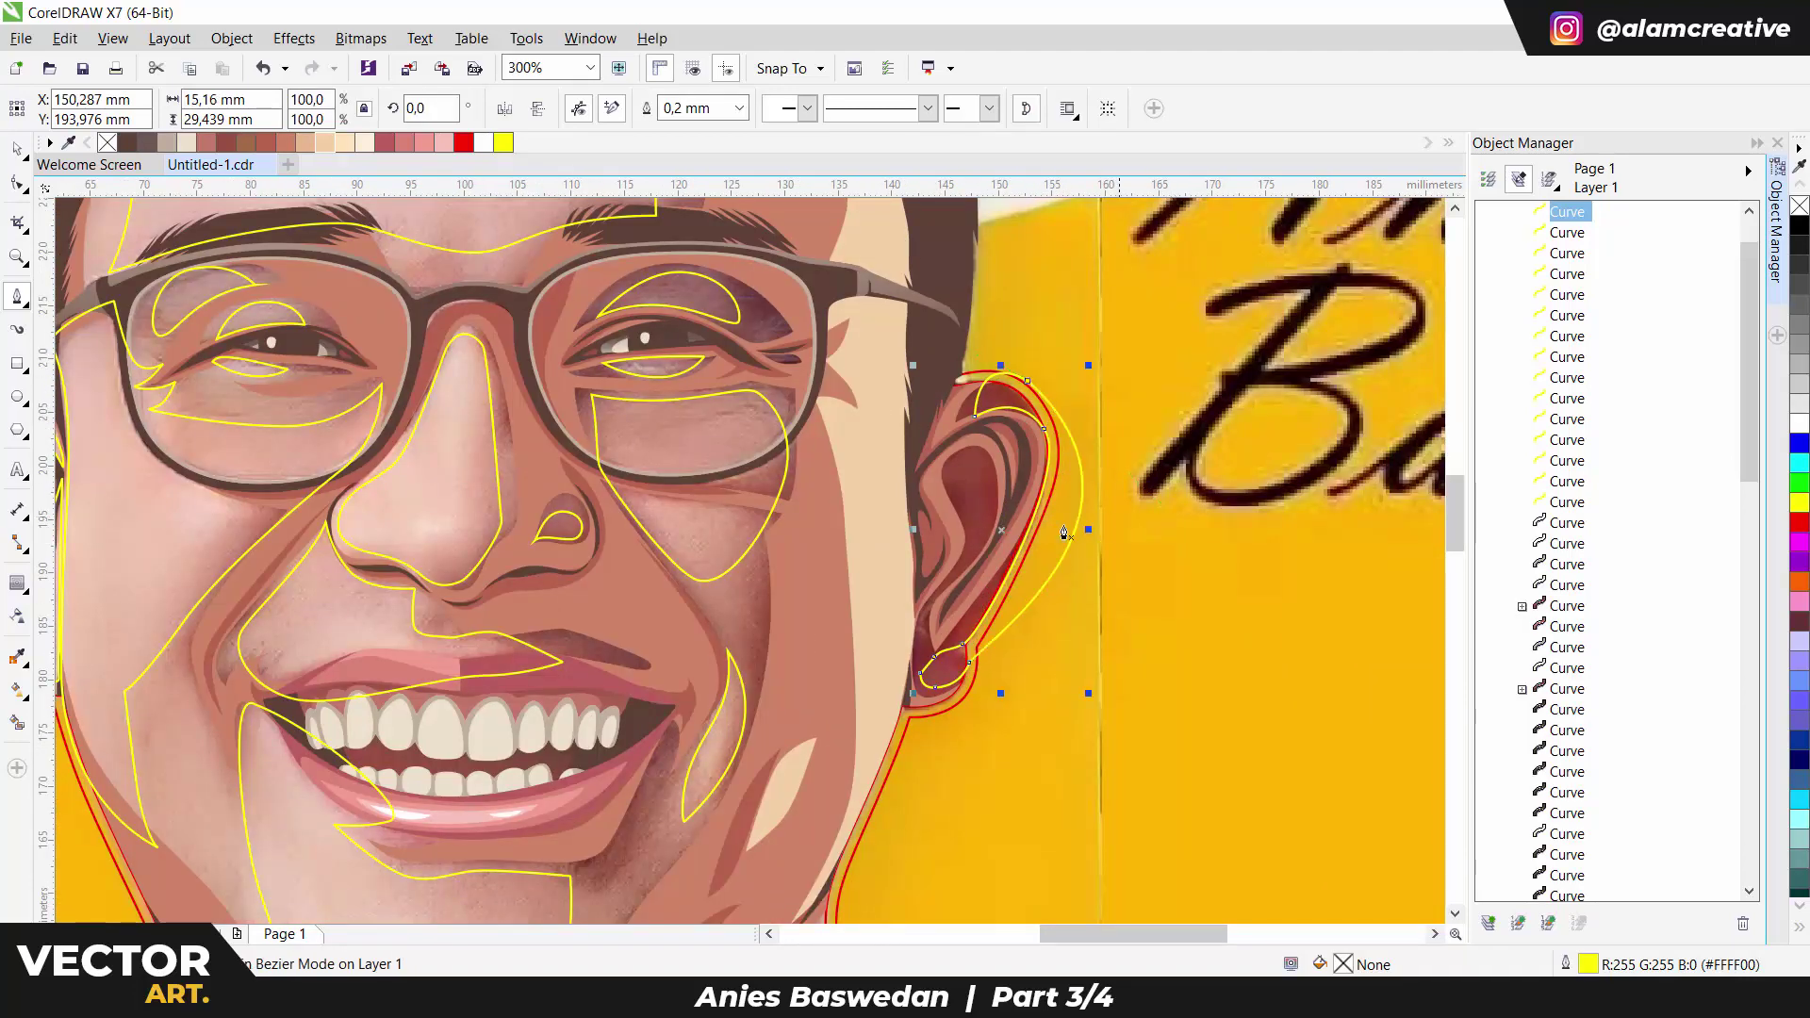
Trace a narrow closed curve inside the right ear, from the upper hollow down towards the lobe, about 6.4 × 16.1 mm.
scroll(947, 430, "up", 2)
left_click(996, 335)
left_click(977, 577)
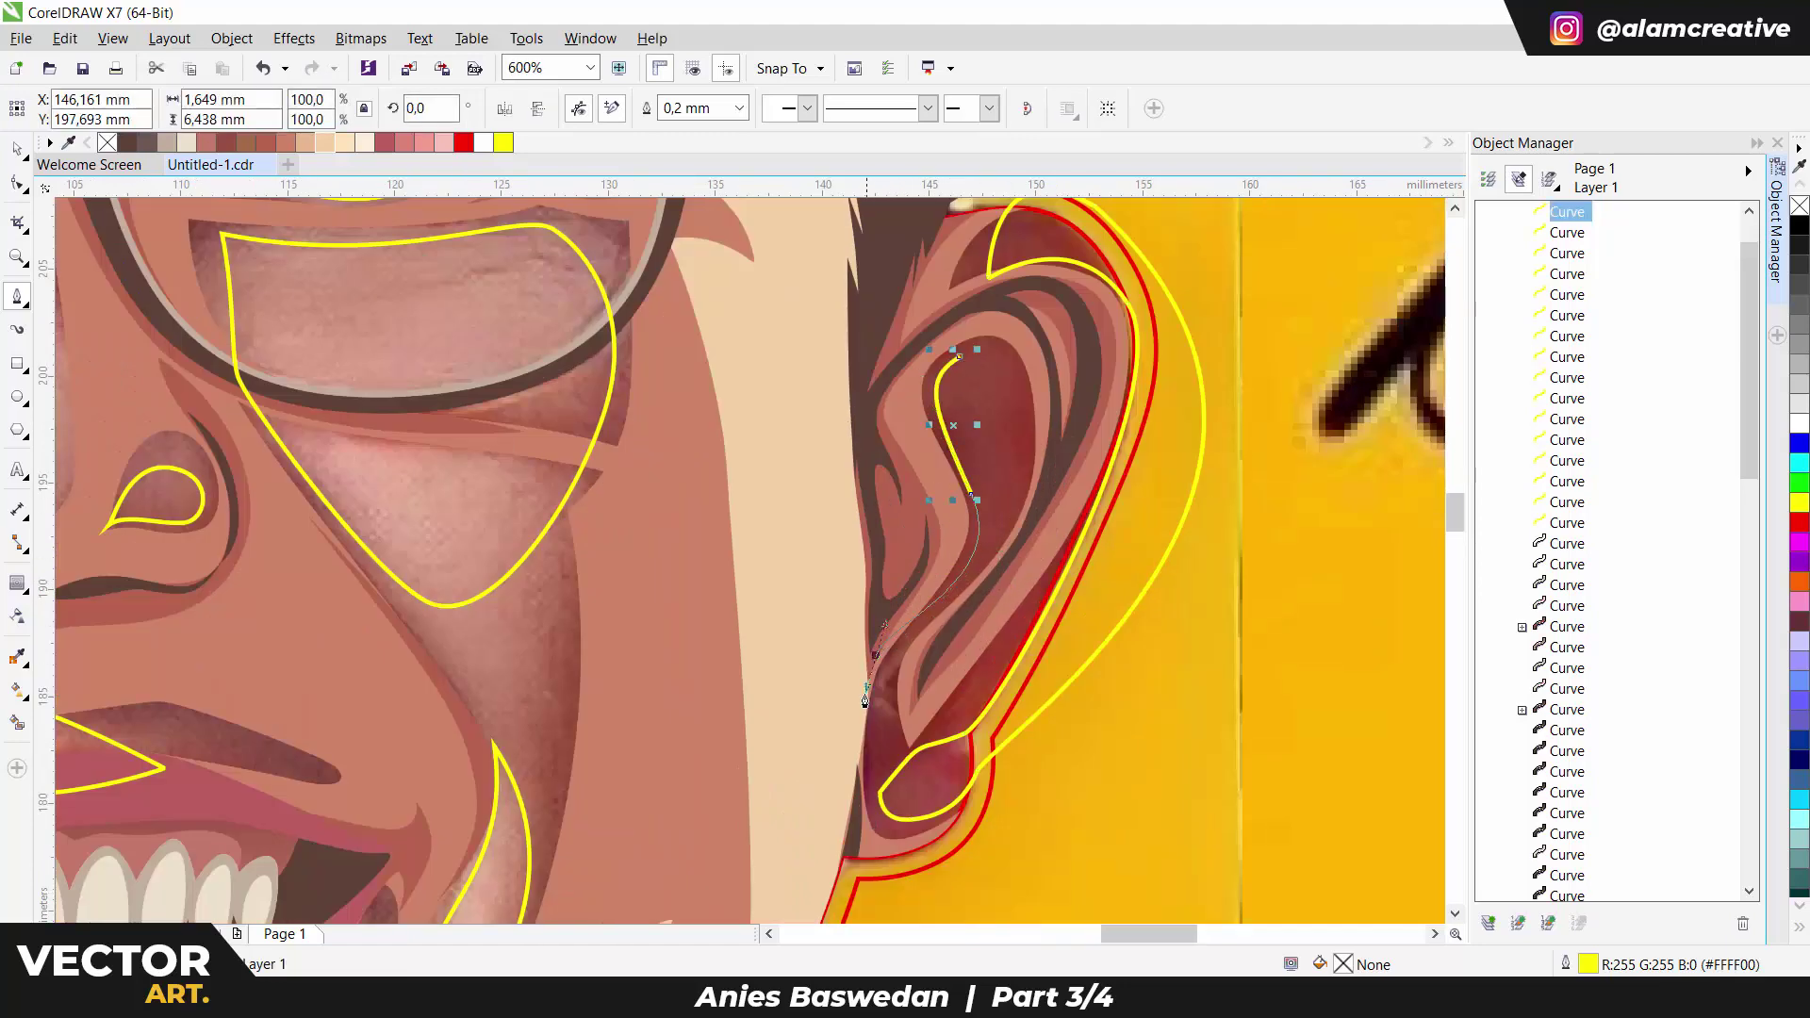
left_click(877, 655)
left_click(876, 699)
left_click(965, 361)
Trace a closed curve over the light neck area below the right jaw, looping outside the red outline, about 11.8 × 30.7 mm.
scroll(967, 363, "down", 2)
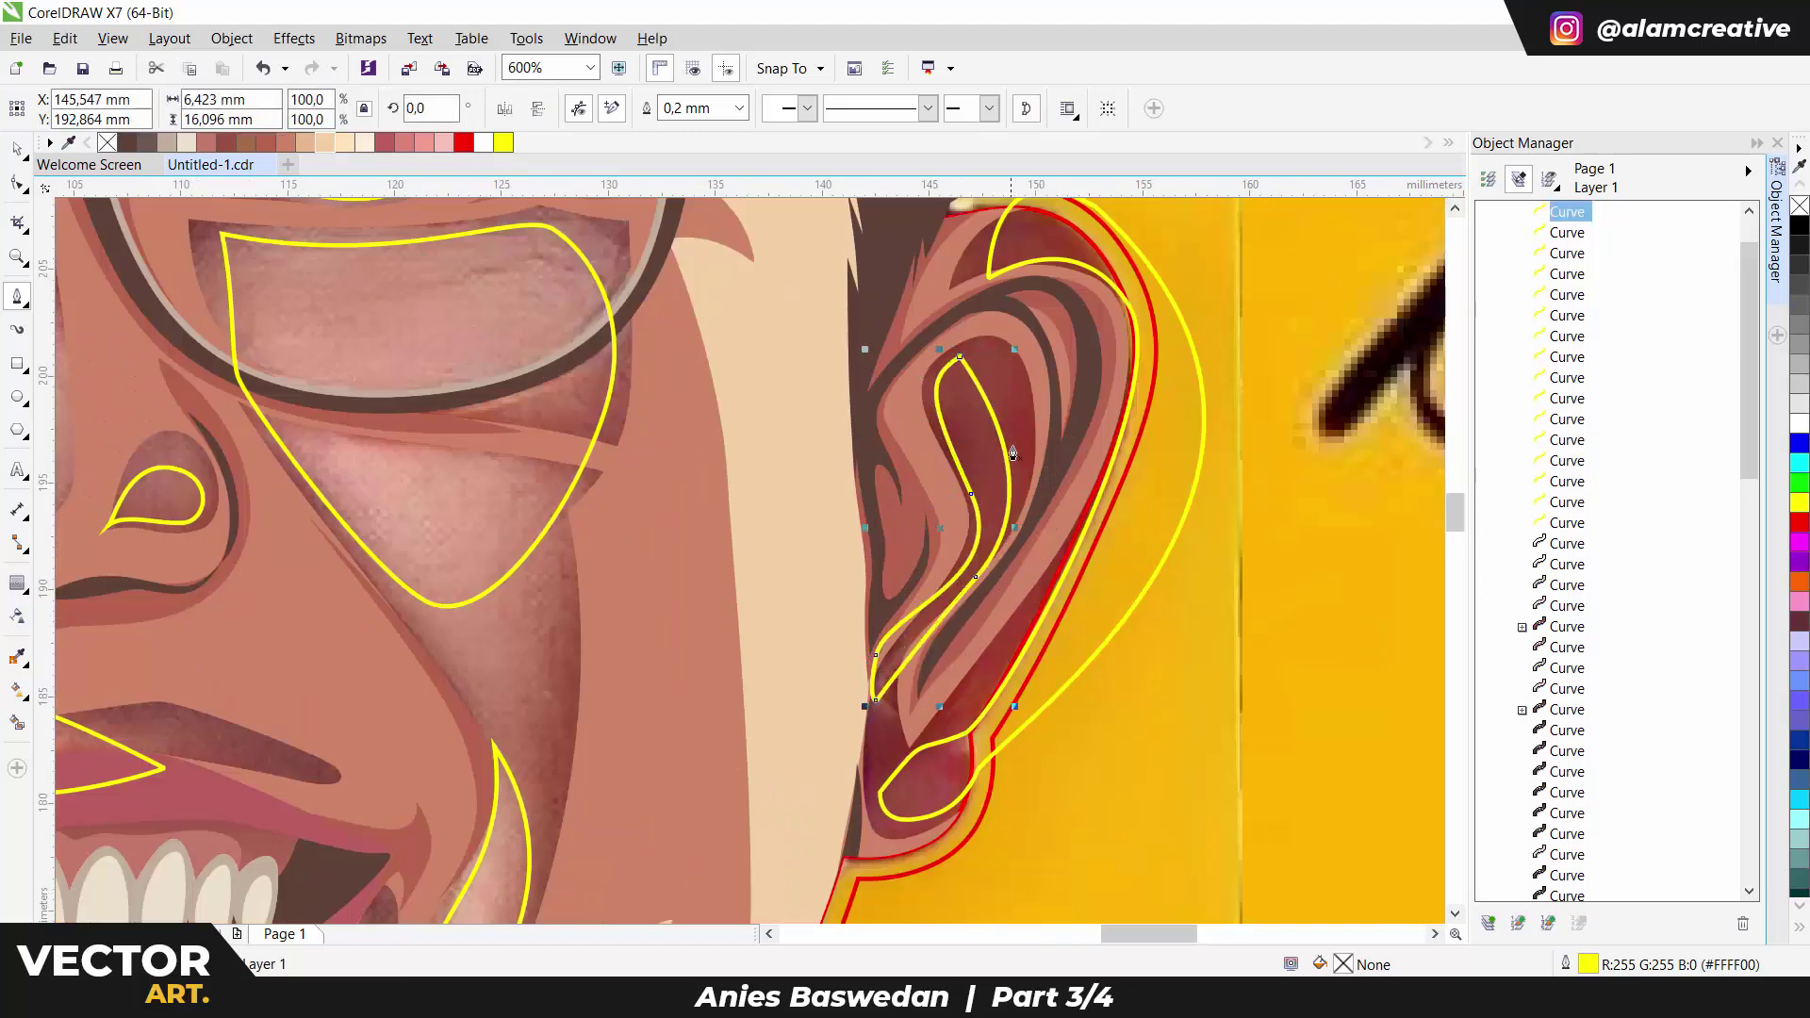
scroll(1058, 590, "down", 2)
scroll(1084, 556, "up", 2)
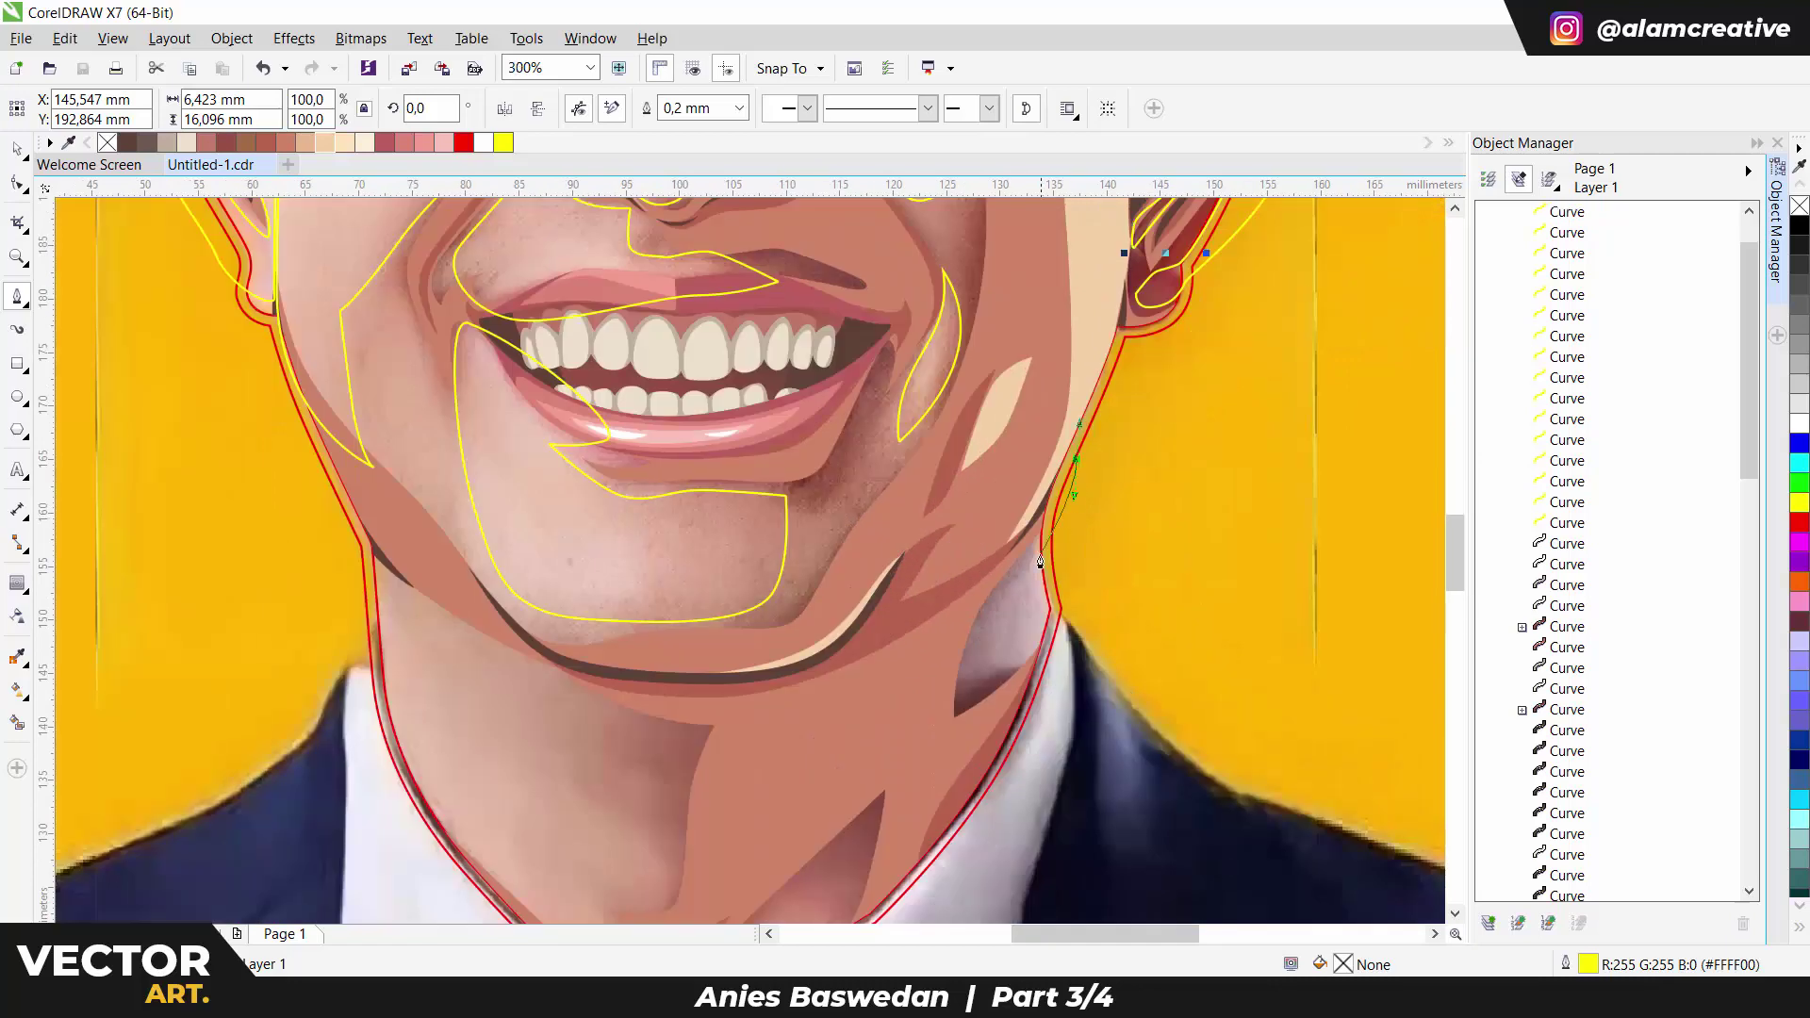
left_click(1080, 455)
left_click(1007, 588)
left_click(1080, 455)
Trace a closed curve over the lower throat between the right neck shadow and the collar's V, about 14.2 × 25.5 mm.
scroll(1084, 565, "down", 1)
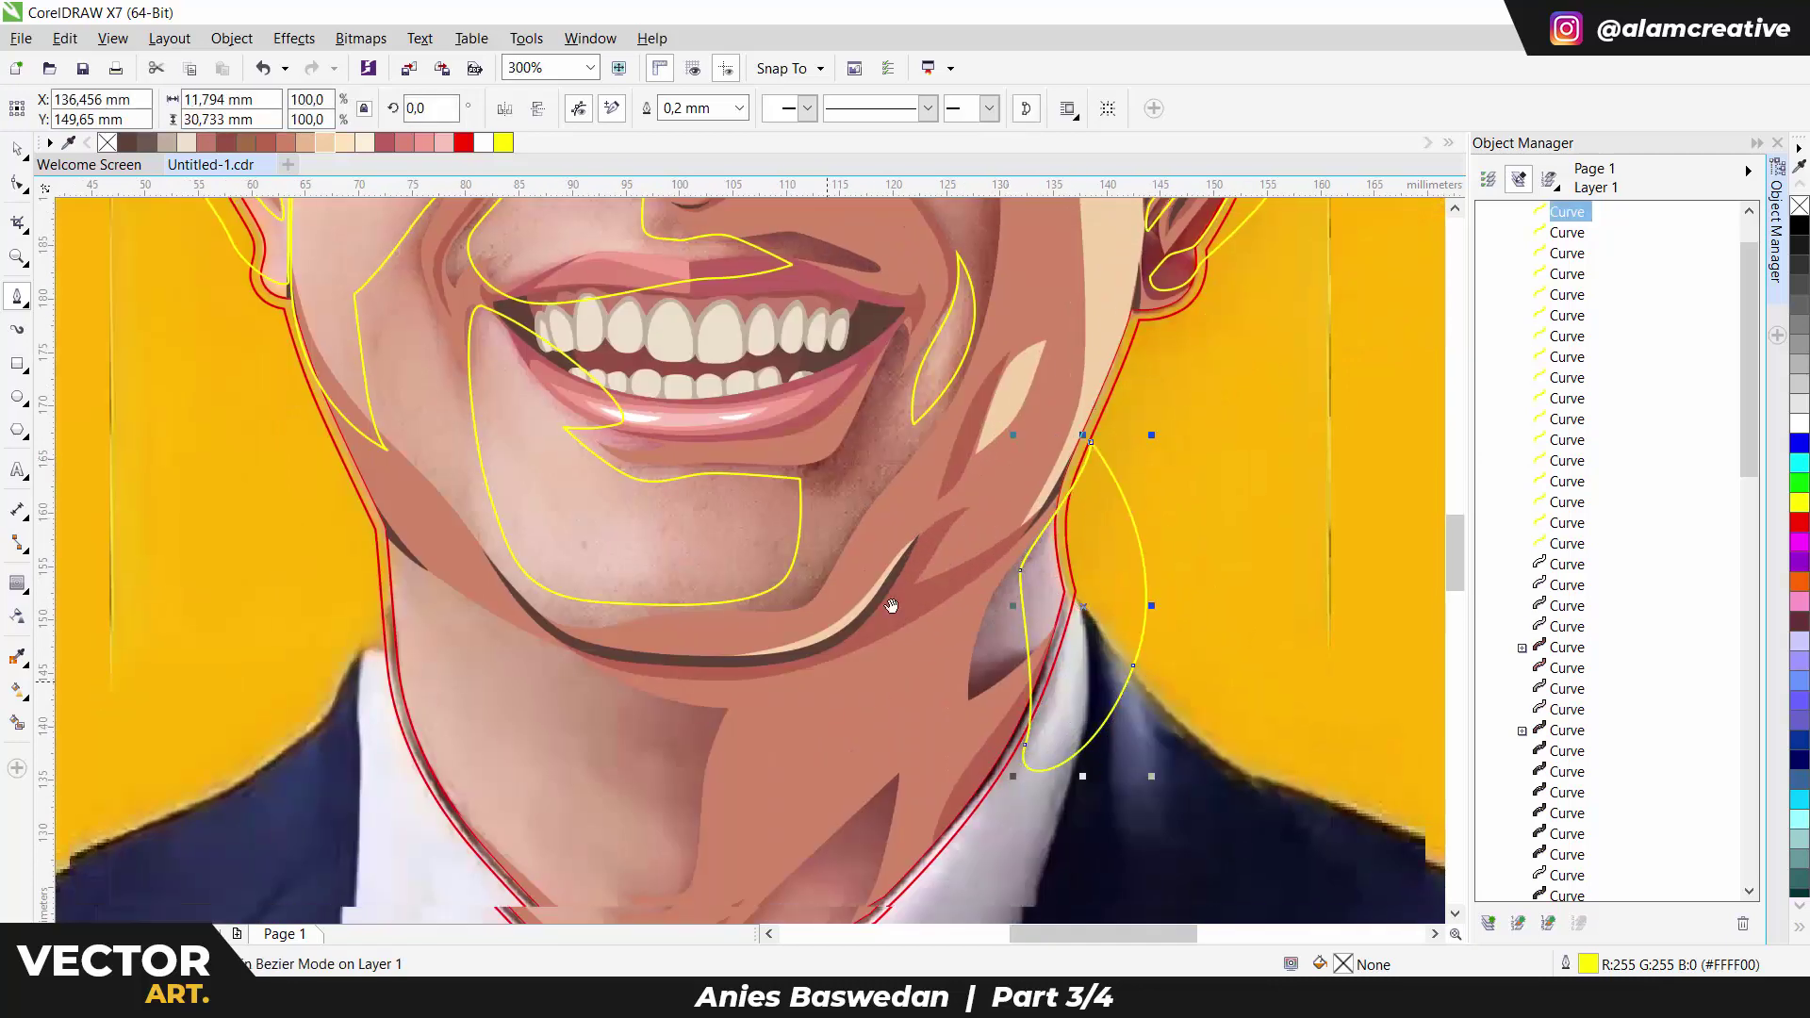
scroll(1037, 660, "up", 1)
left_click_drag(1100, 563, 1099, 591)
left_click(1058, 707)
left_click(948, 831)
left_click(1084, 569)
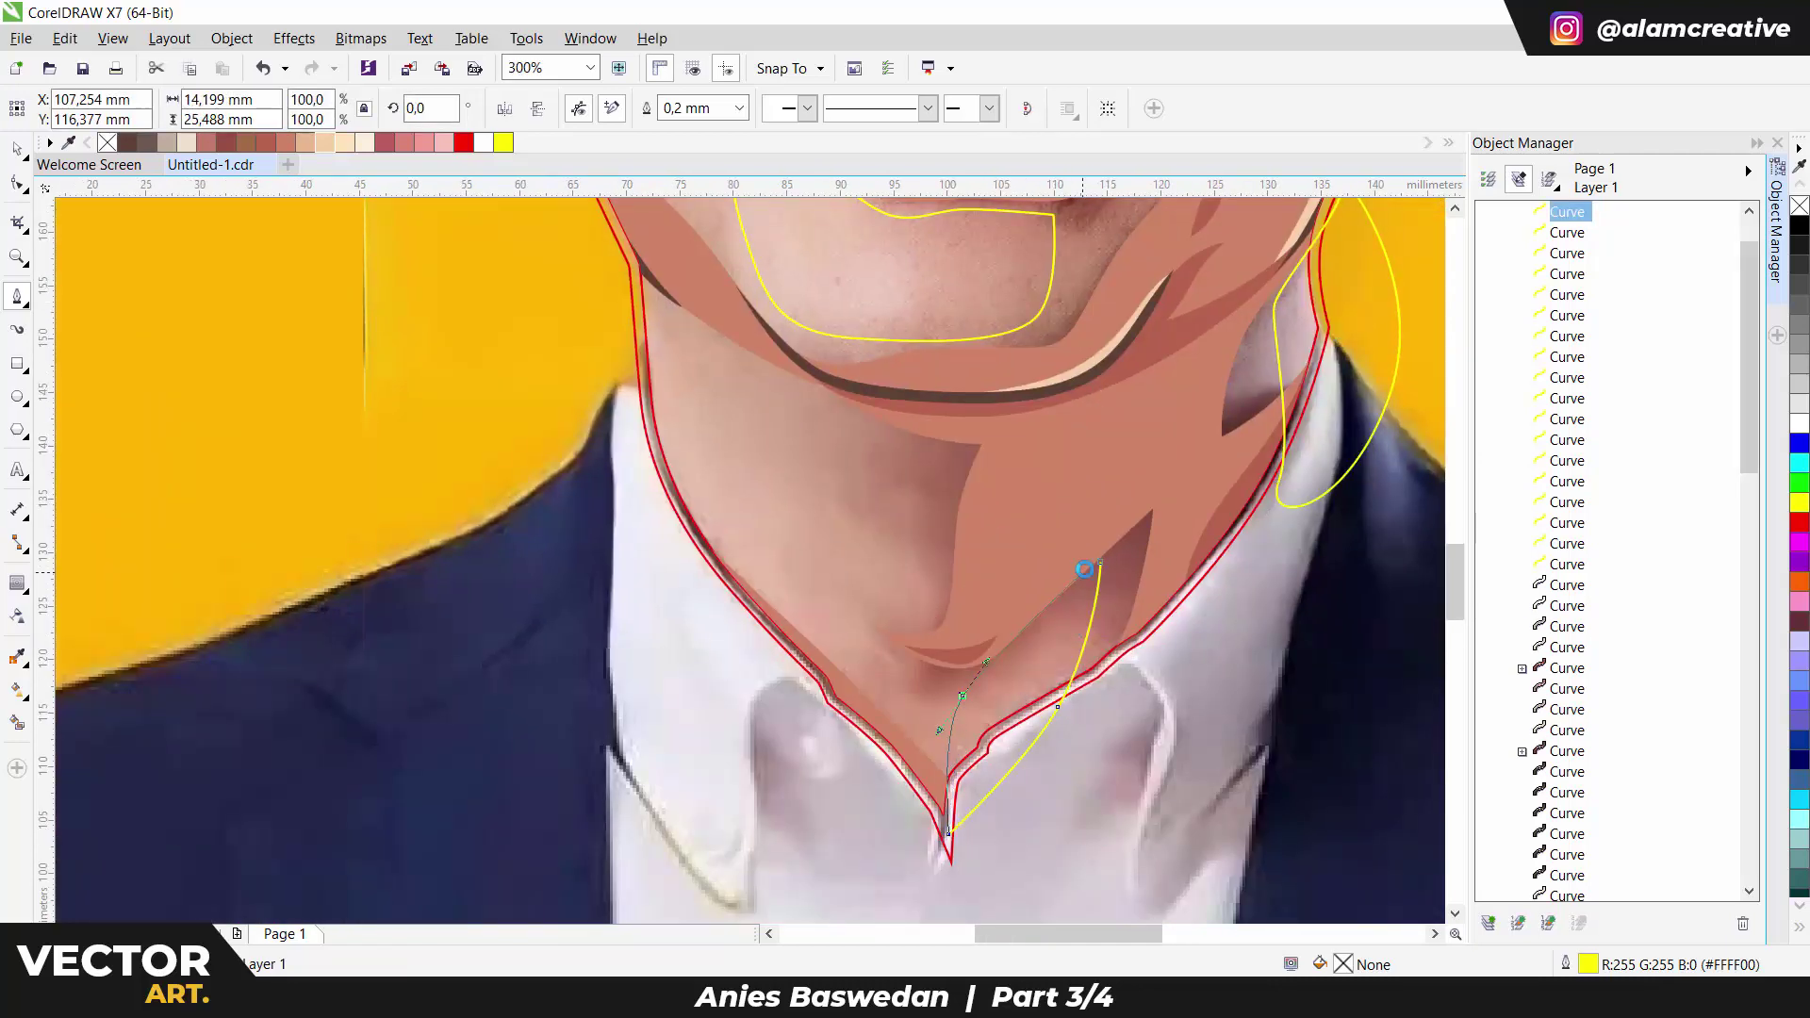
Start a curve on the left side of the neck, following the collar edge to the throat base and turning upwards.
scroll(942, 613, "down", 1)
scroll(848, 566, "up", 1)
left_click(759, 502)
left_click(1031, 733)
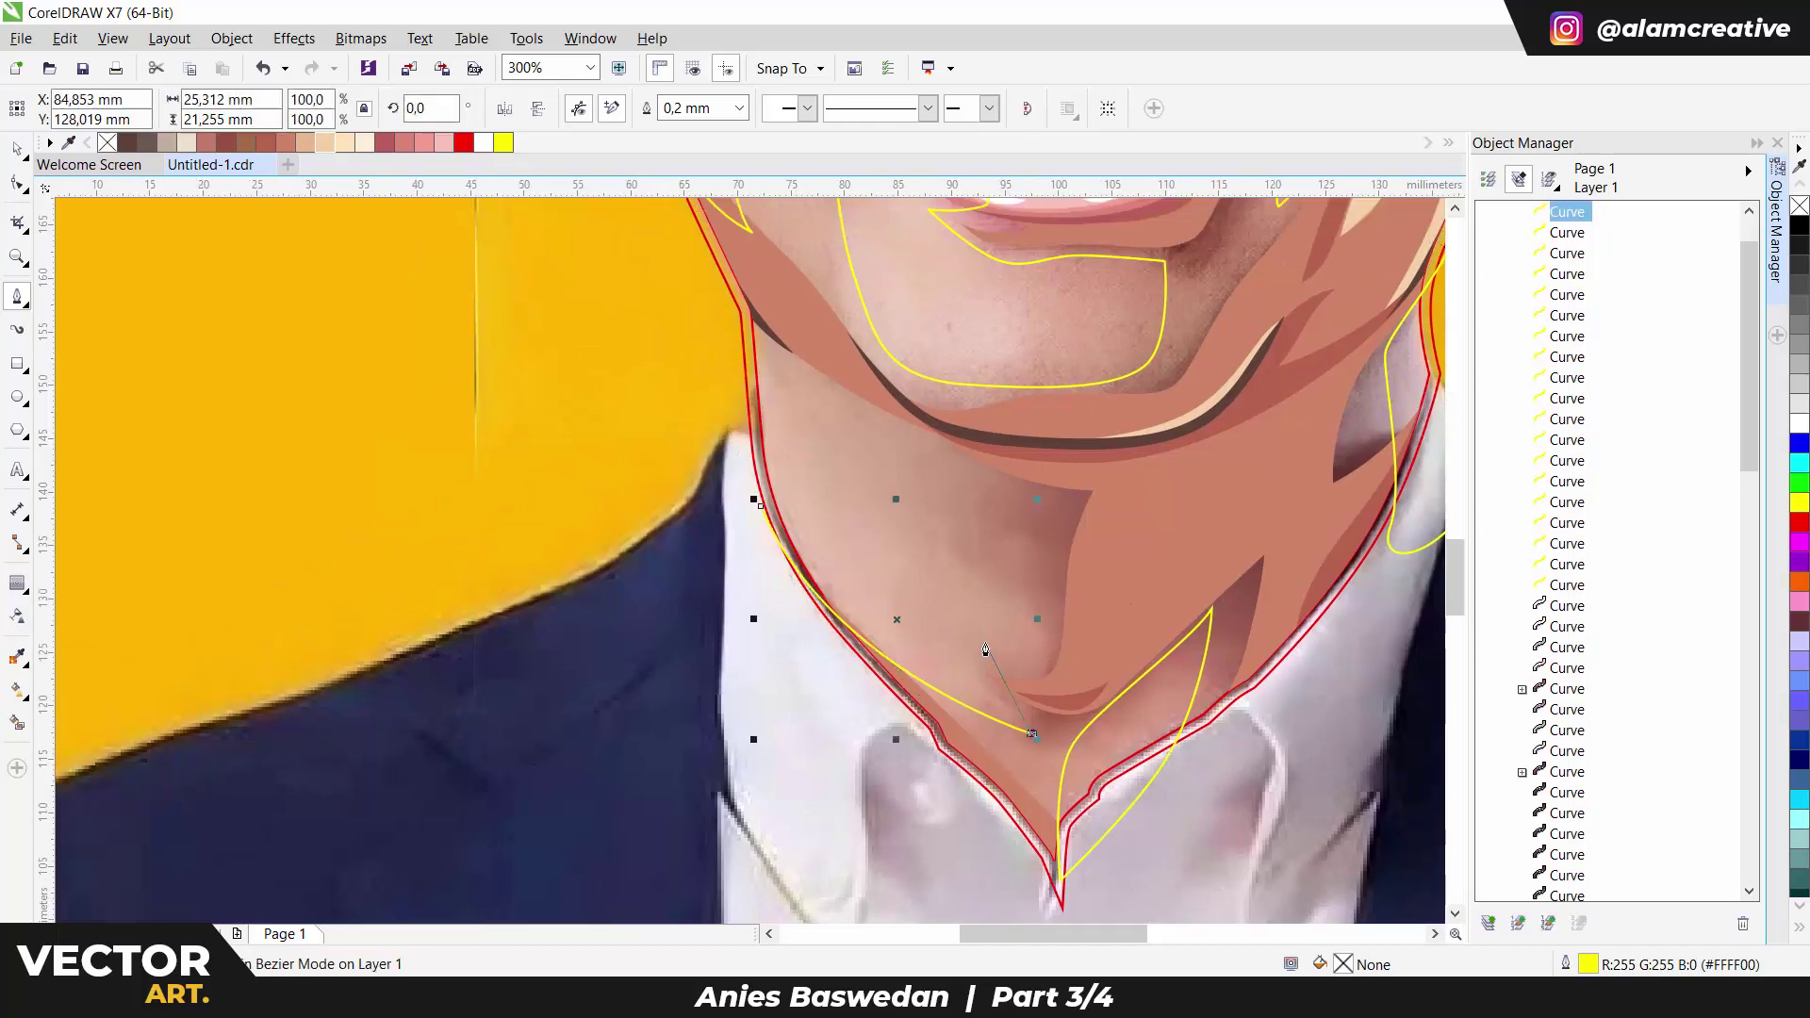
left_click_drag(982, 636, 983, 497)
Continue the left neck curve along the jawline and close it outside the neck outline, about 31.9 × 43 mm.
left_click(775, 344)
left_click(727, 274)
left_click(693, 528)
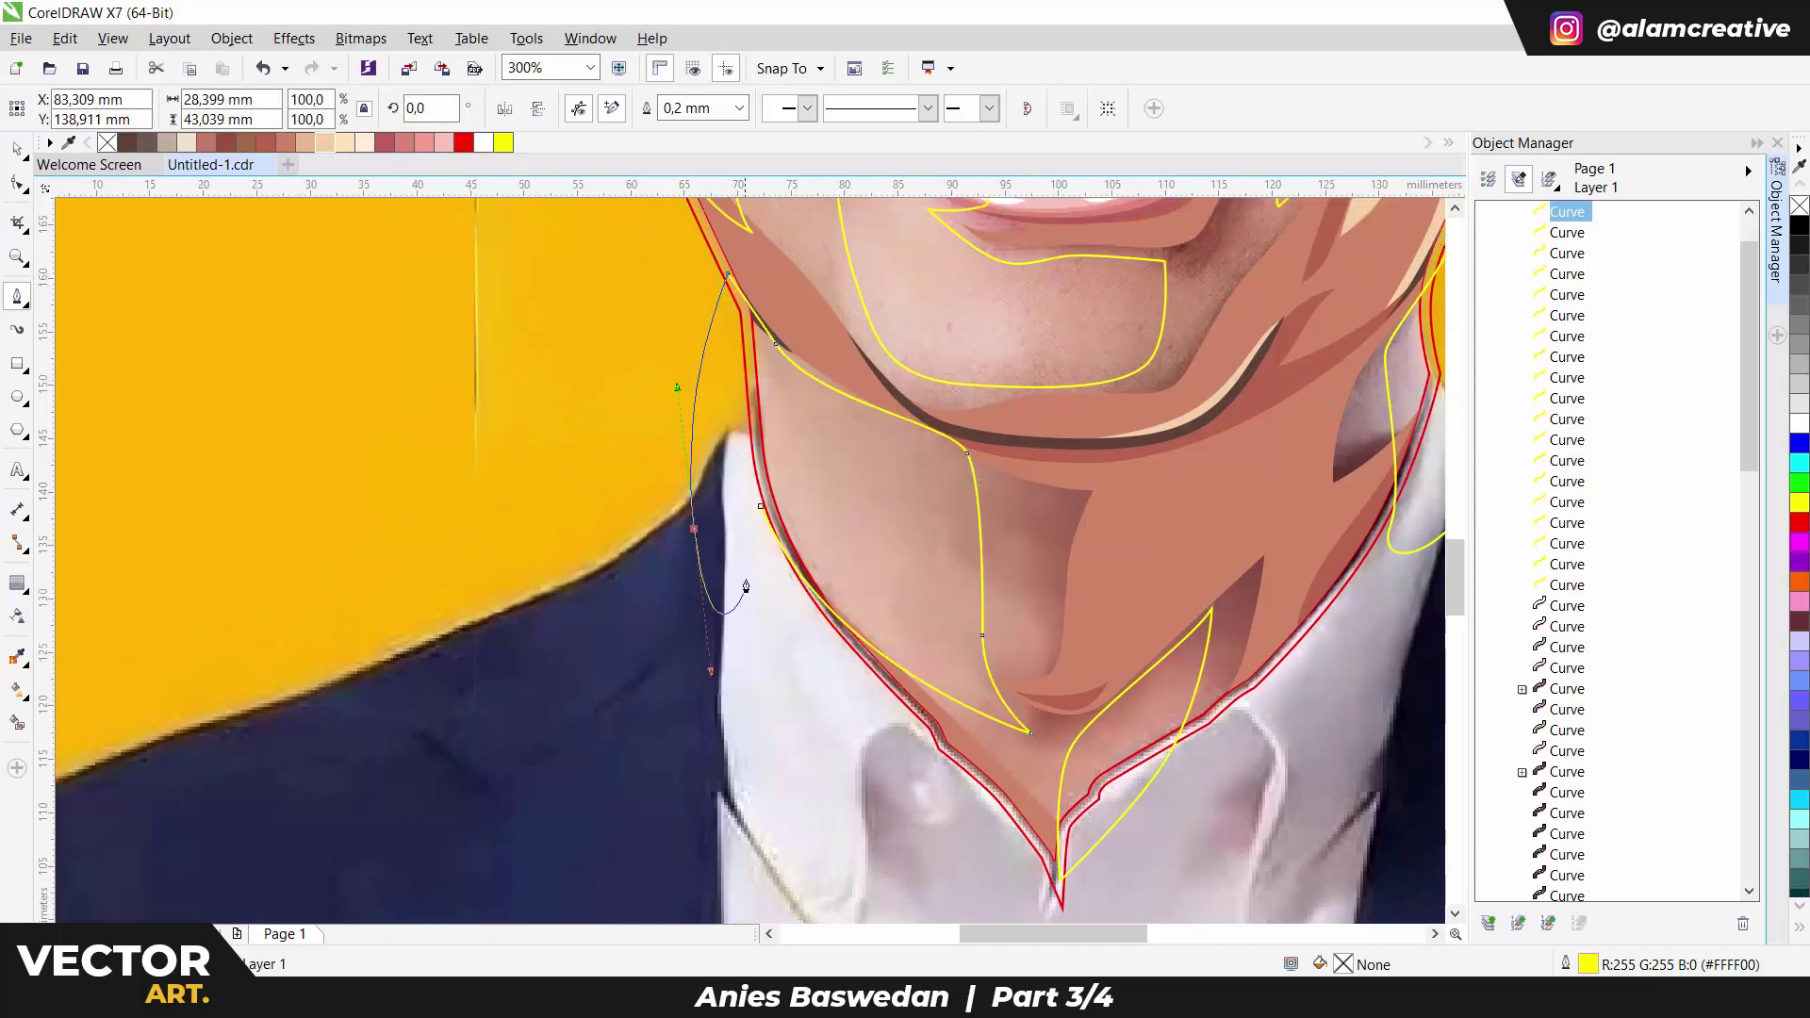
left_click_drag(759, 509, 773, 547)
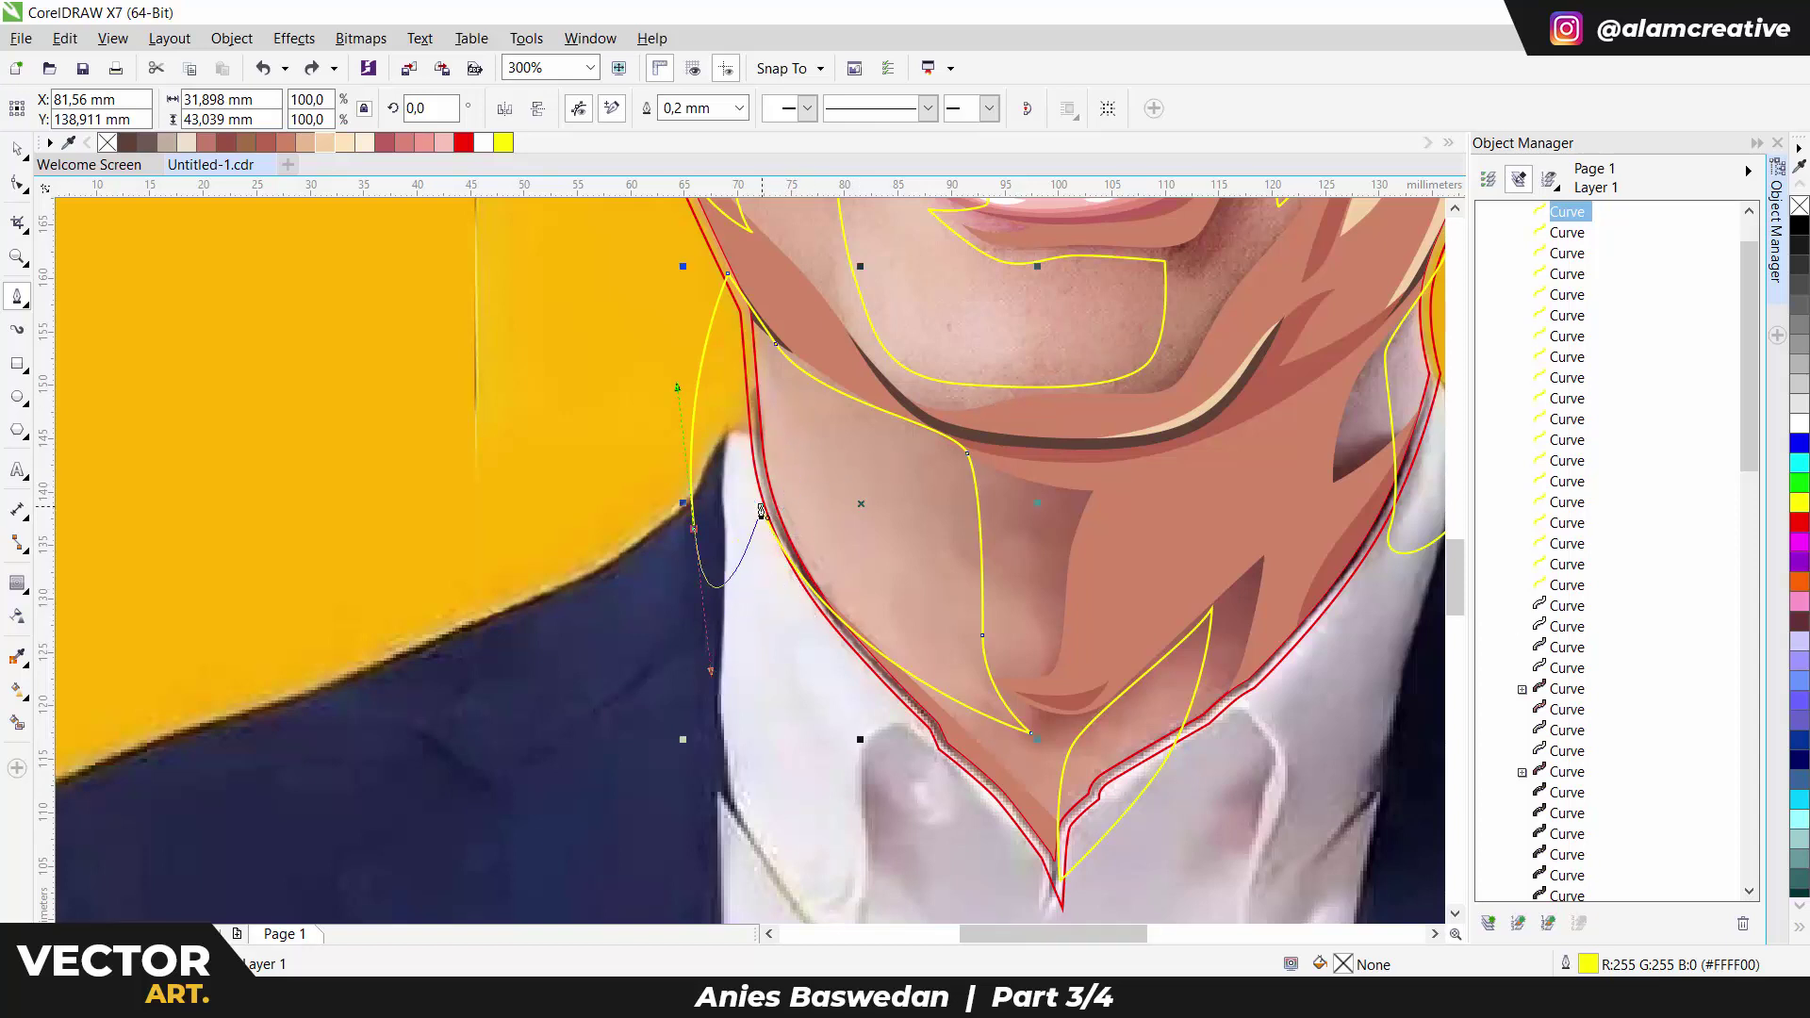
left_click_drag(761, 510, 763, 514)
Group all the yellow traced curves, trim them to the face outline and give them a red outline.
scroll(763, 513, "down", 1)
scroll(942, 547, "up", 2)
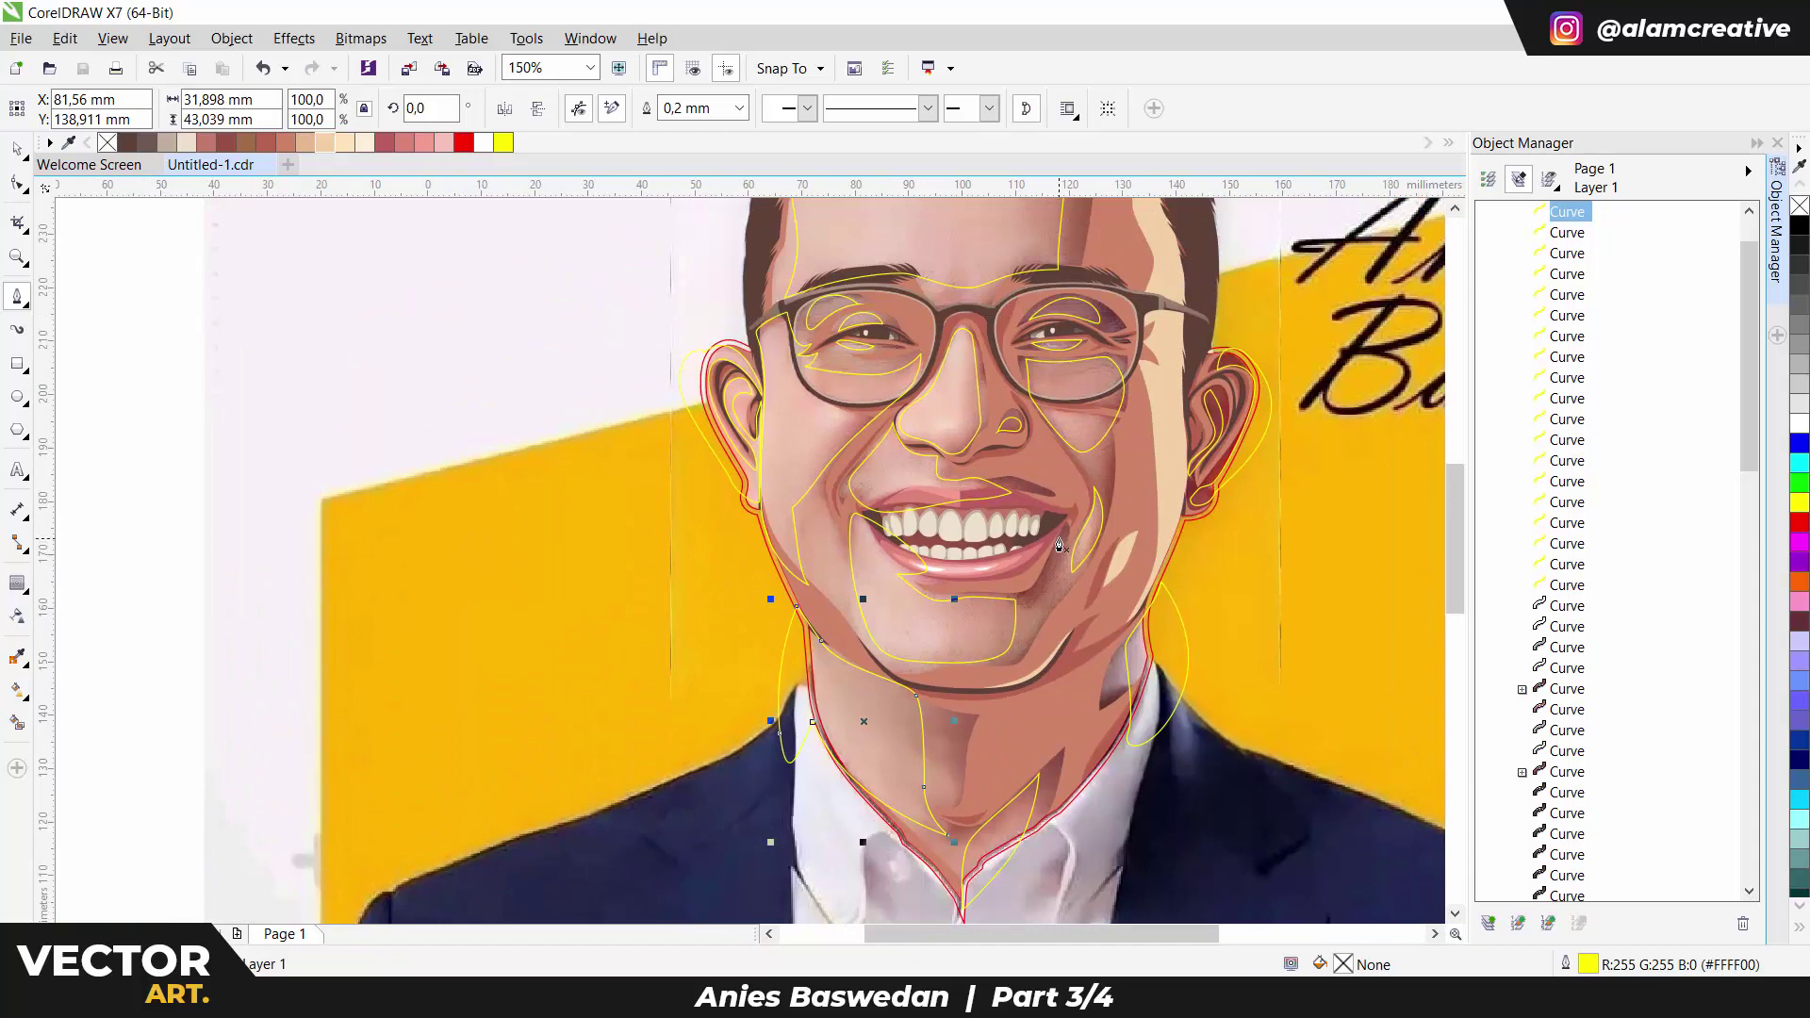
key("space")
left_click(1567, 584, "shift")
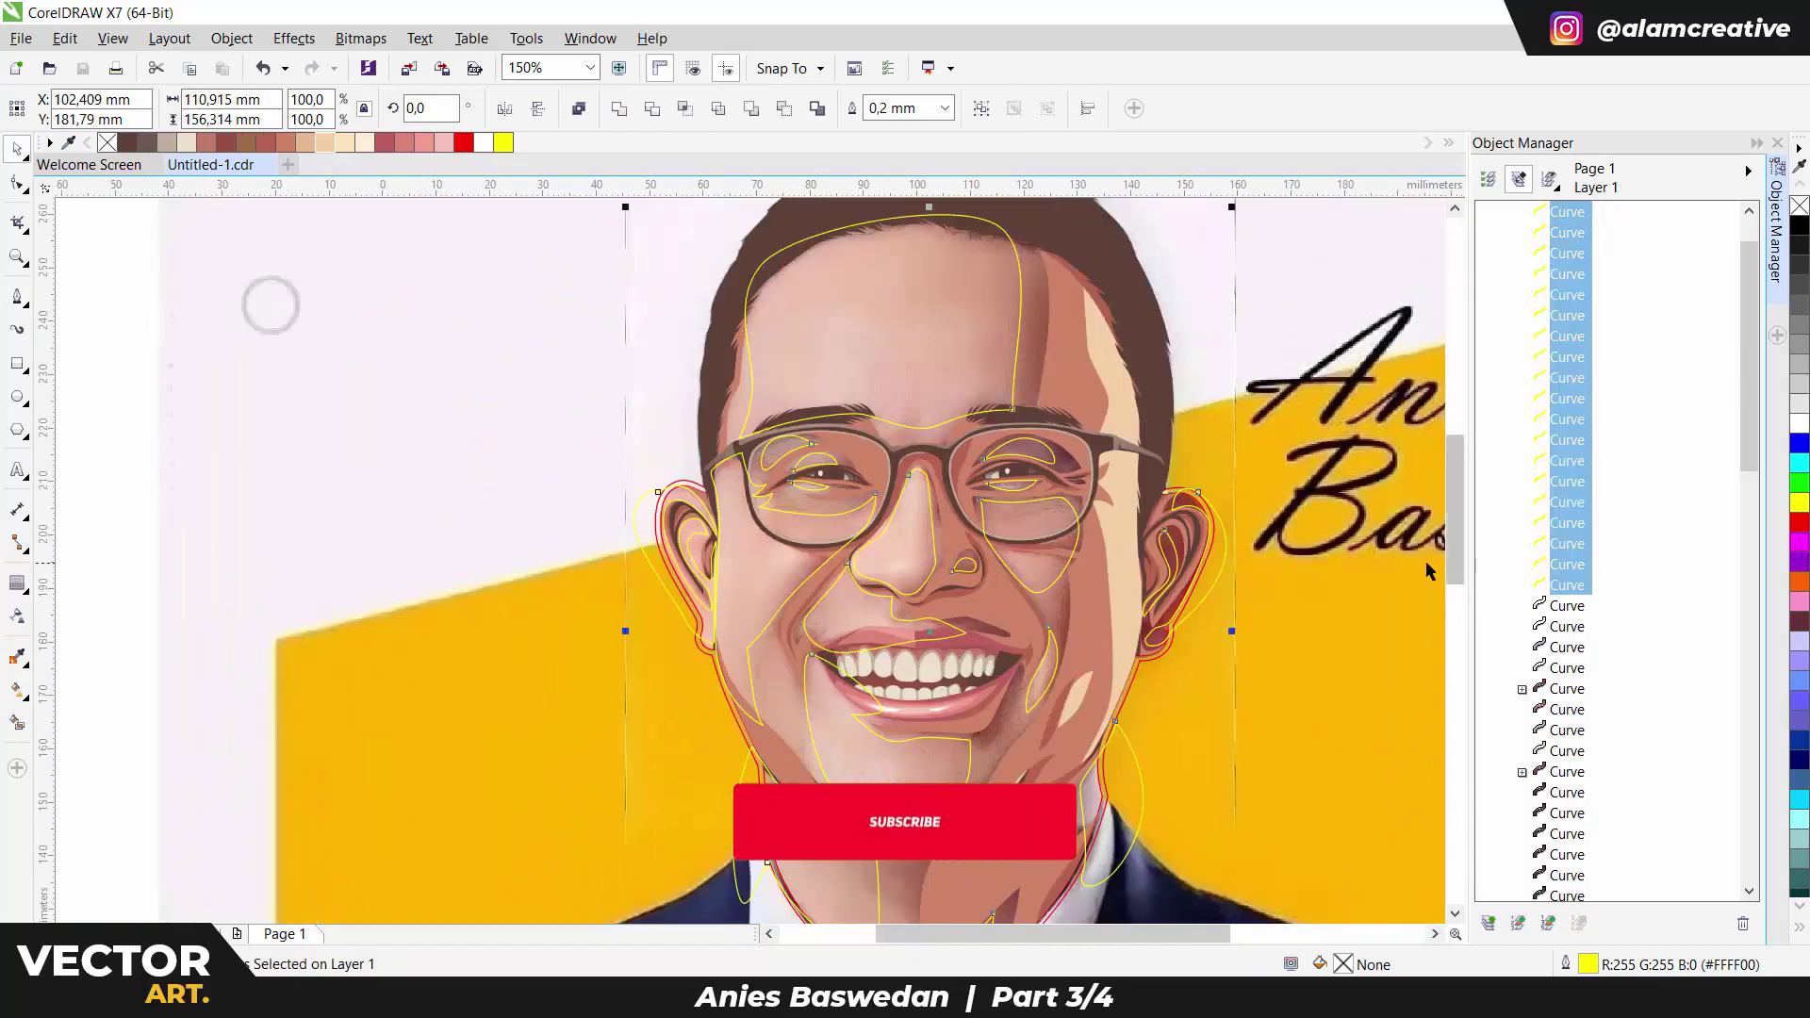
key("ctrl+g")
key("Tab")
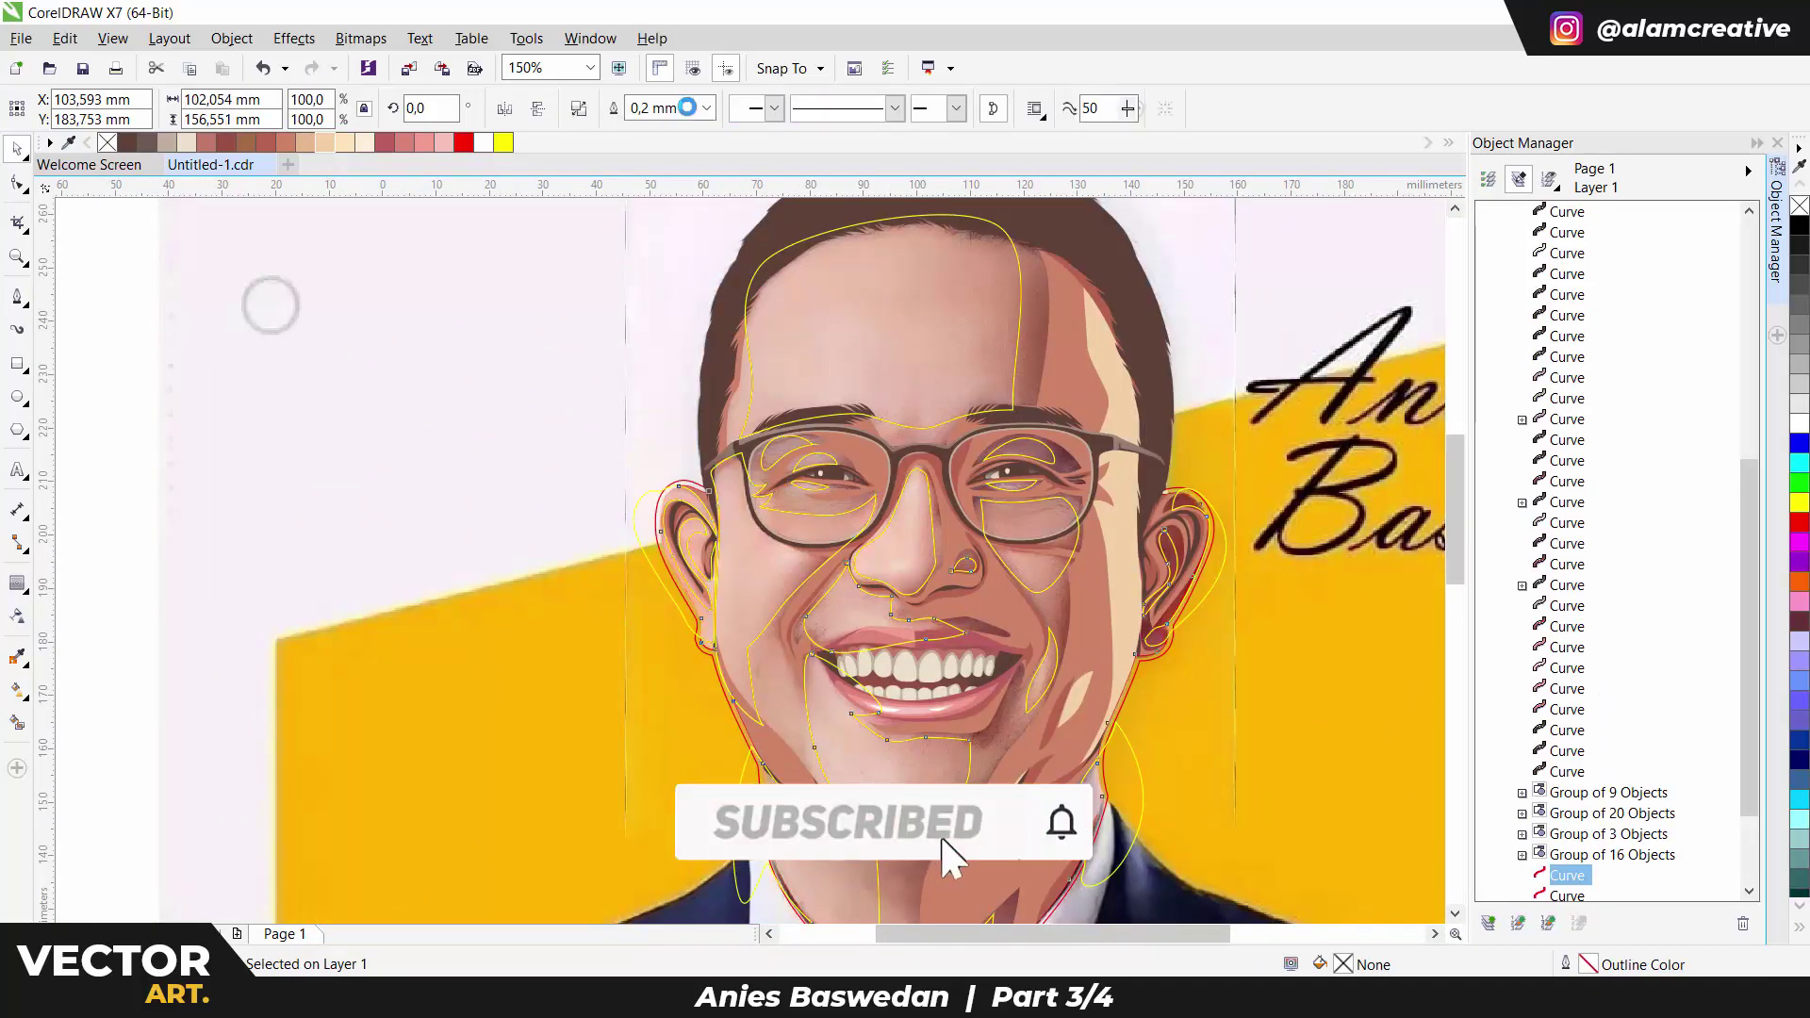
Start a yellow highlight curve at the top of the nose bridge, running down the left side to the nose tip.
key("space")
scroll(940, 500, "up", 4)
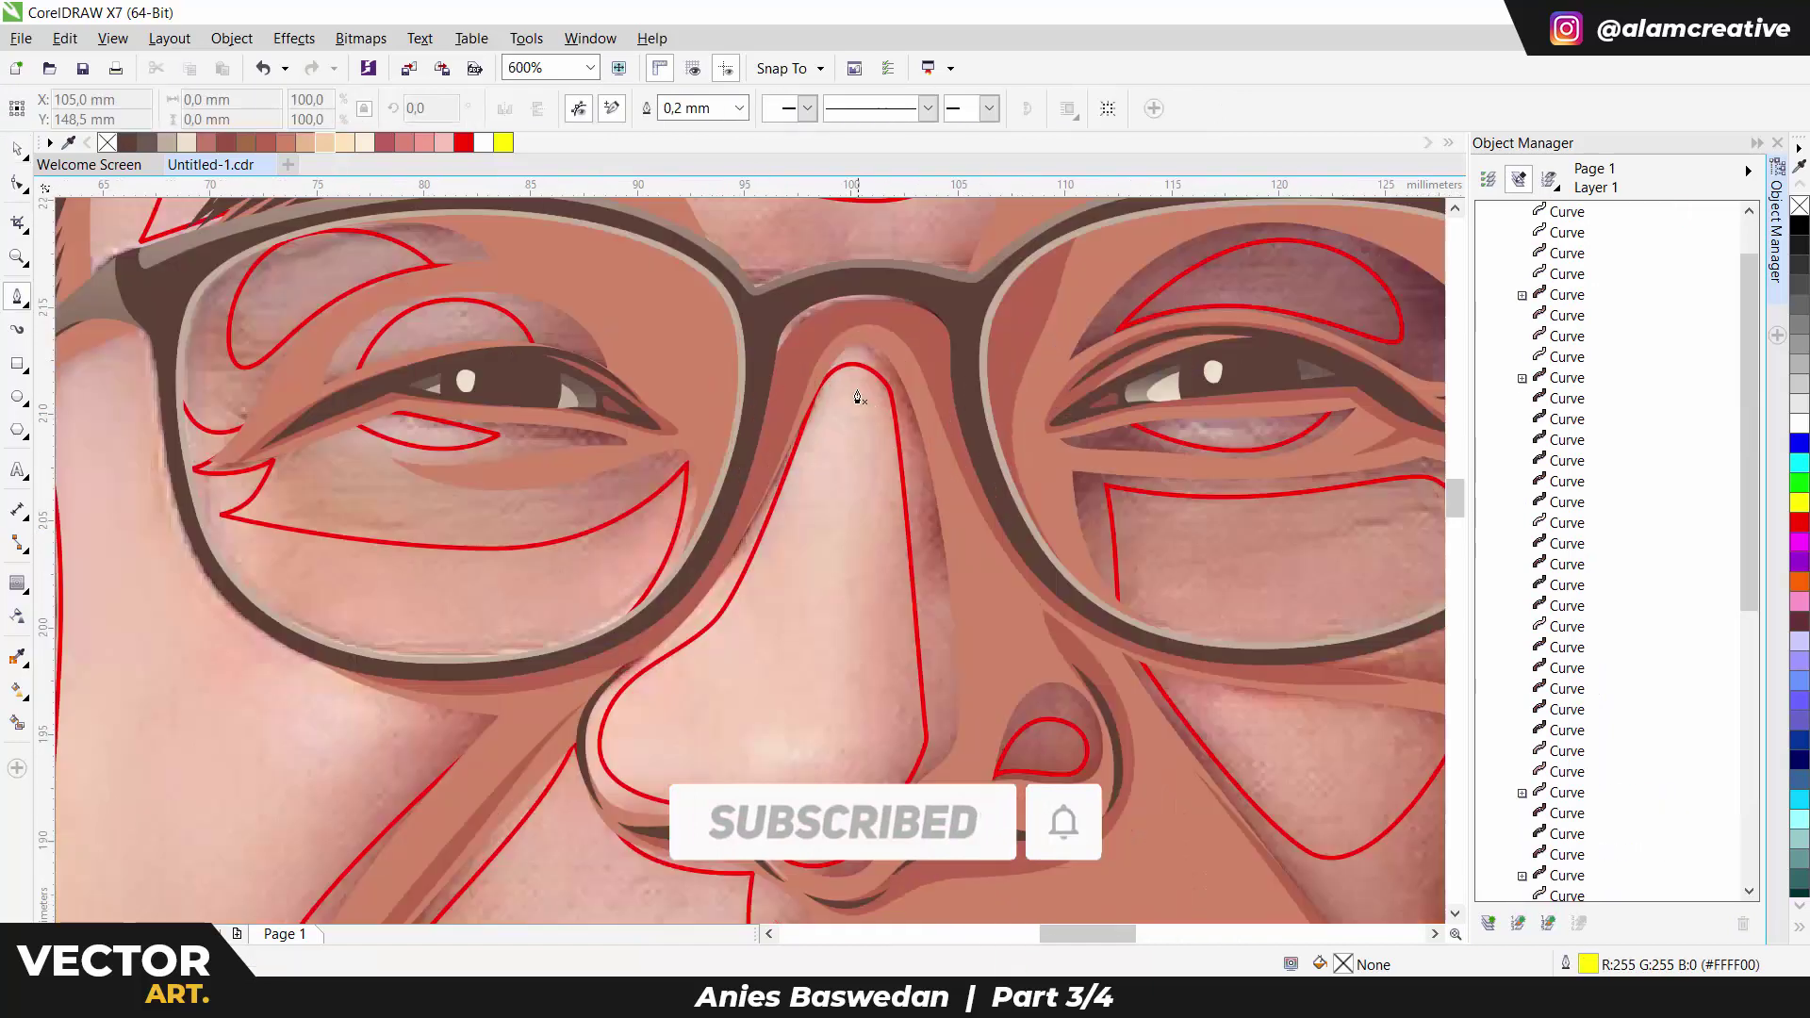
left_click_drag(855, 351, 880, 349)
scroll(806, 389, "down", 2)
left_click(795, 280)
left_click(748, 573)
left_click_drag(812, 679, 855, 684)
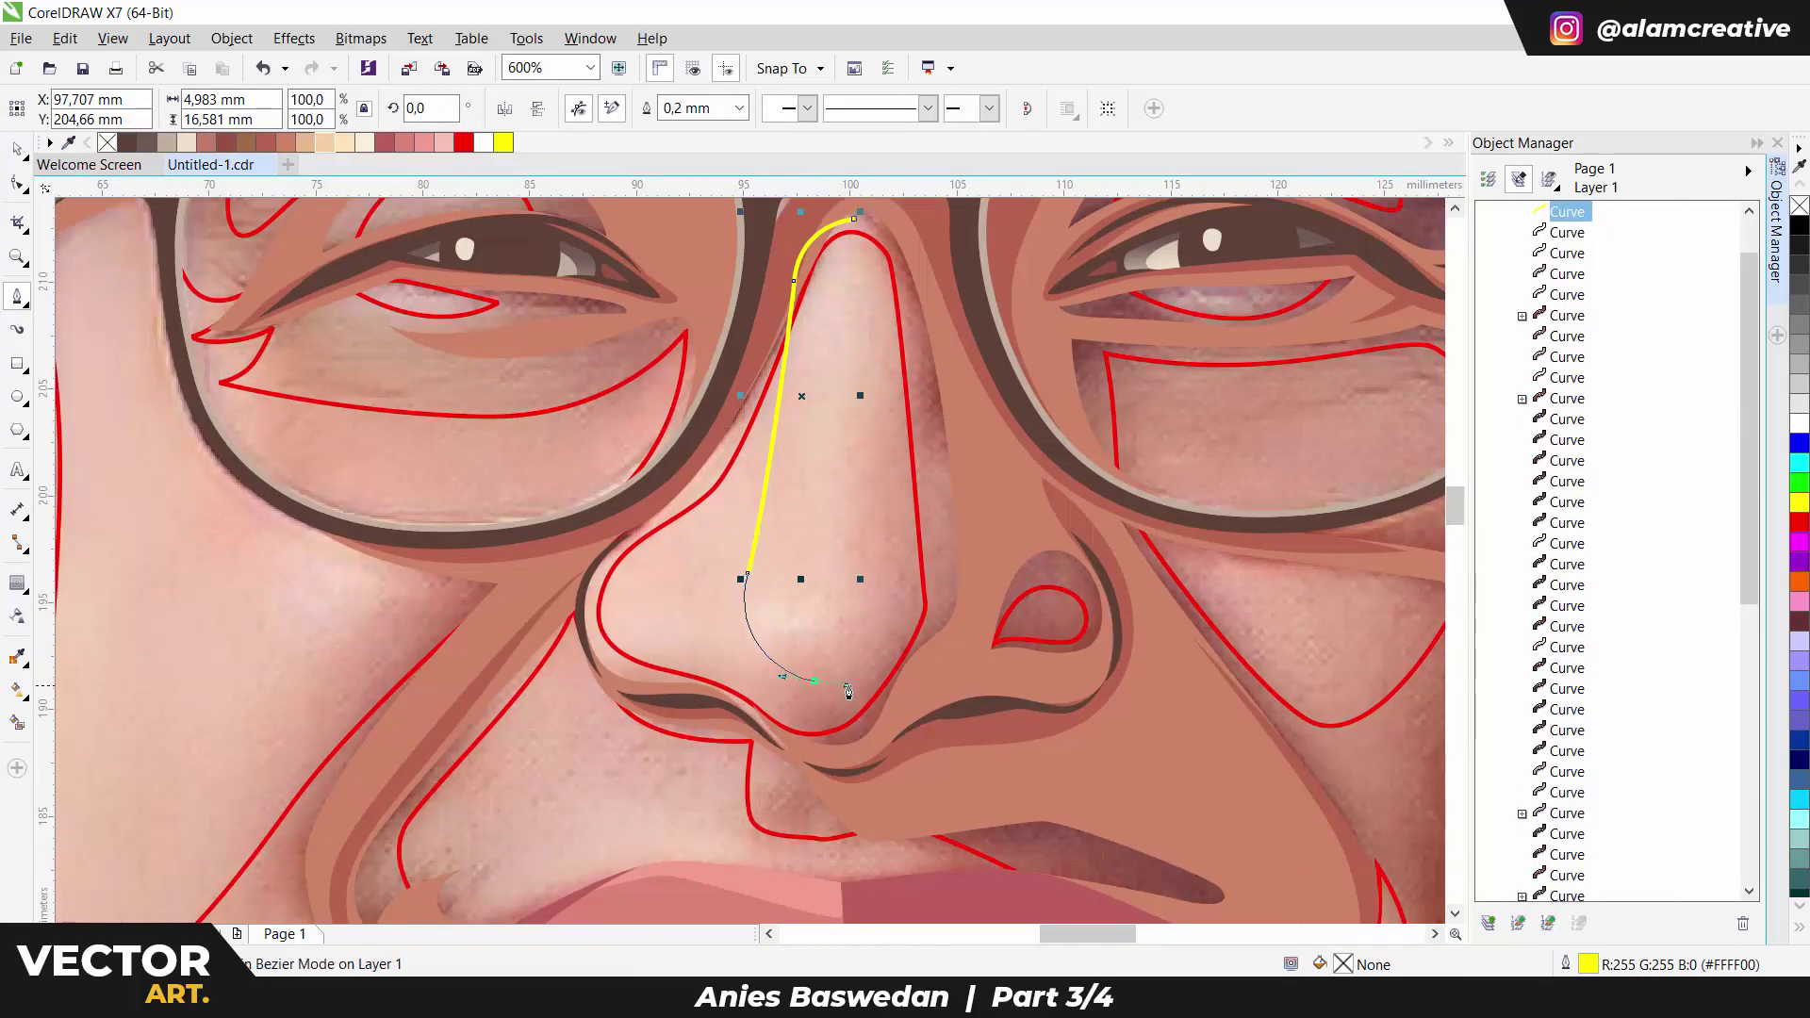
Close the nose highlight curve up the right side to the bridge and adjust its rounded lower end, about 6.8 × 21.8 mm.
left_click(888, 586)
scroll(855, 274, "up", 3)
left_click_drag(873, 257, 874, 215)
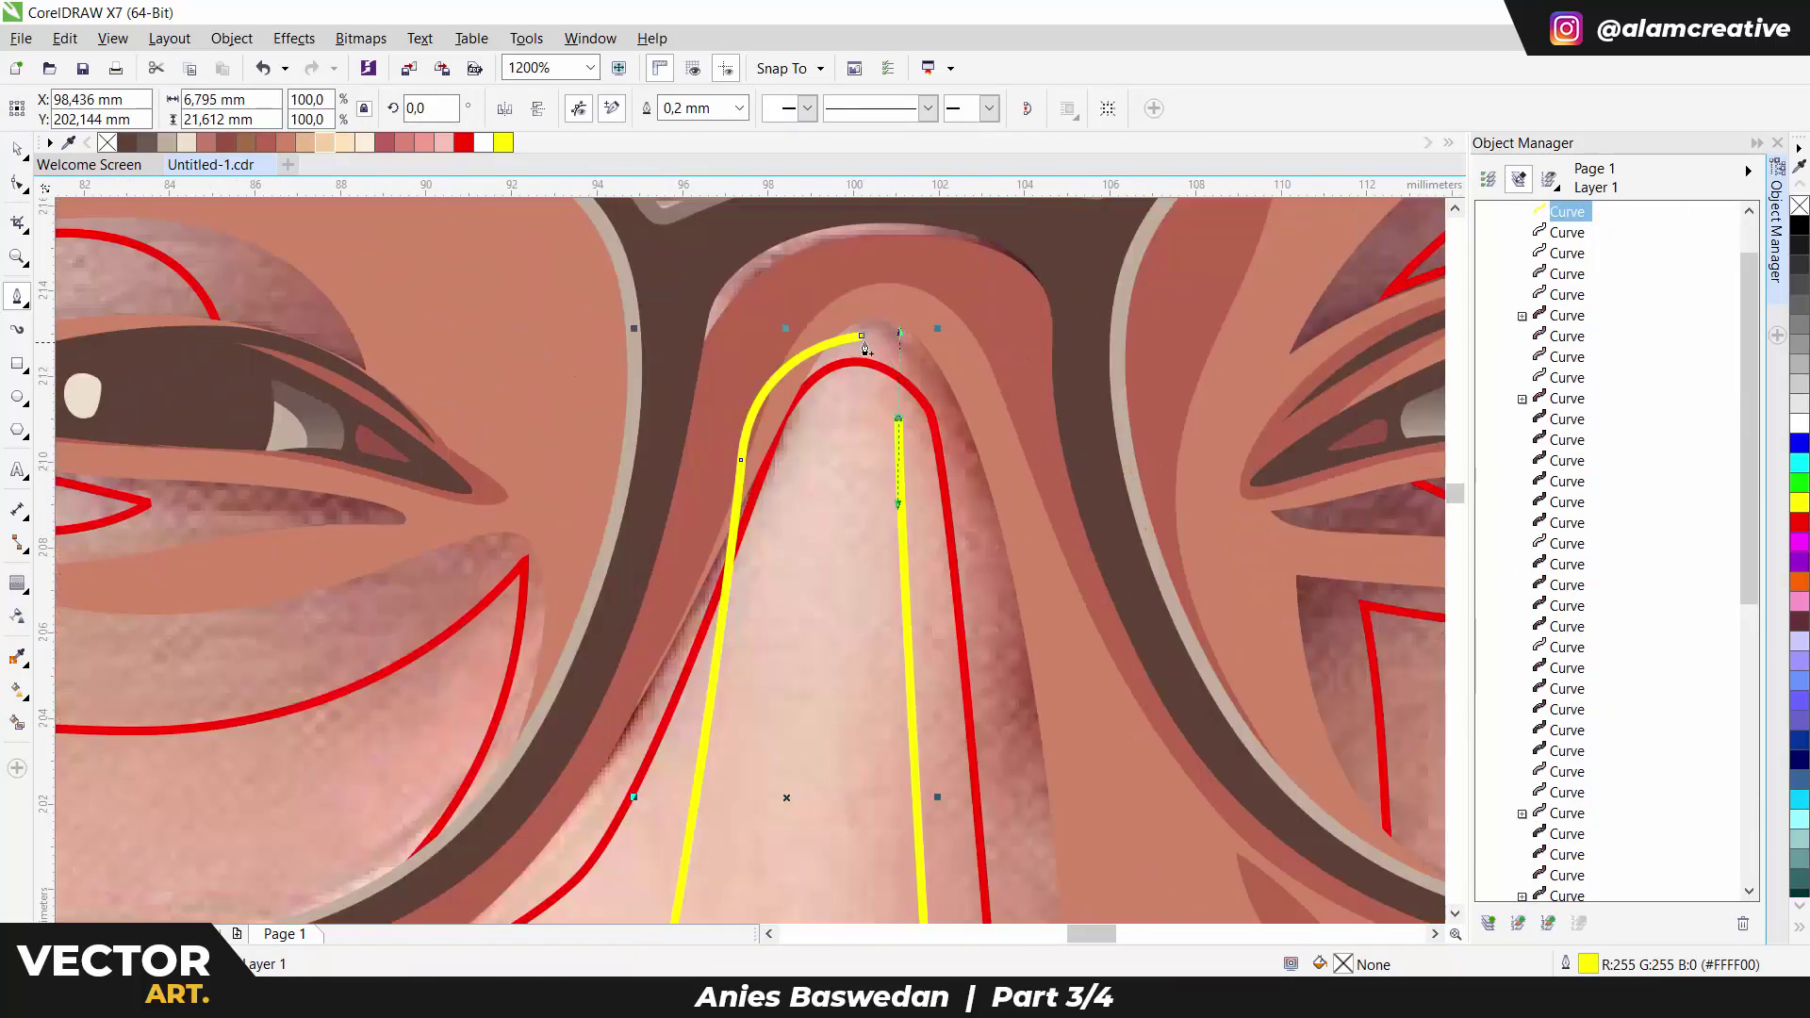
left_click(863, 339)
scroll(877, 566, "down", 5)
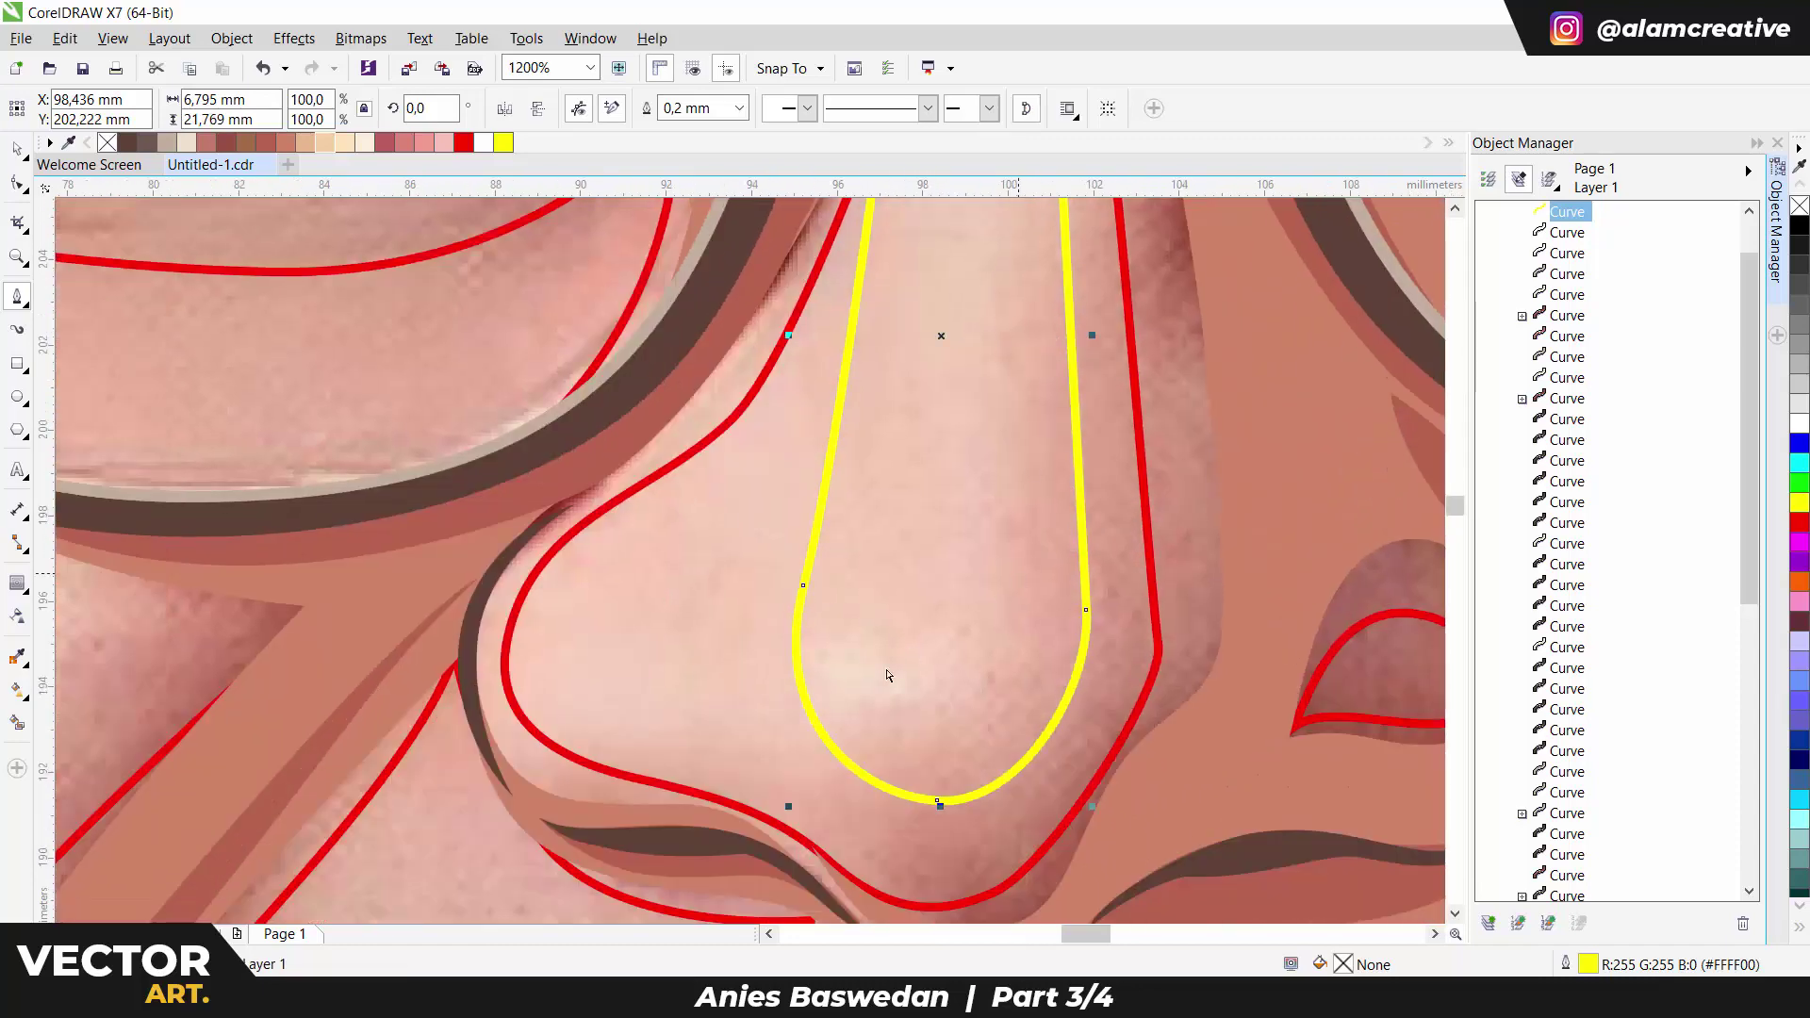
left_click_drag(955, 796, 954, 804)
scroll(1141, 590, "down", 2)
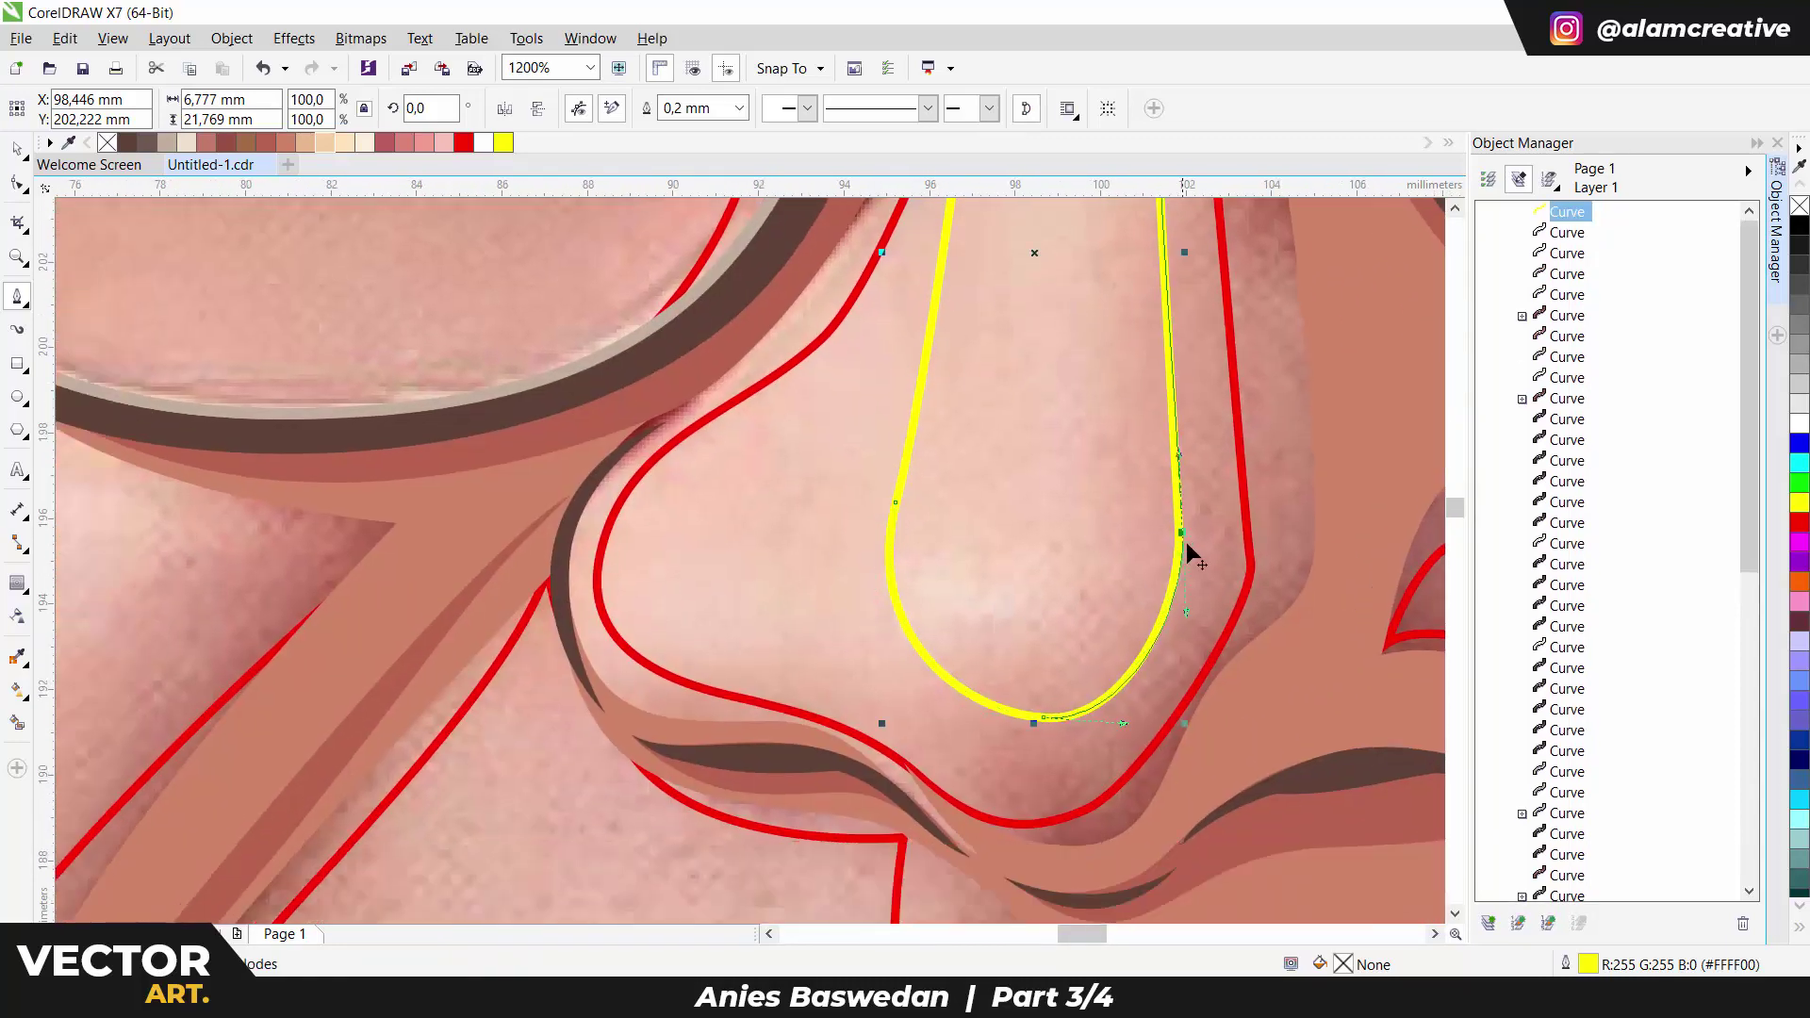
Trace a closed, rounded highlight curve inside the left nose wing, about 5.2 × 5.1 mm.
scroll(1185, 542, "left", 3)
left_click_drag(769, 596, 755, 566)
left_click_drag(868, 427, 963, 434)
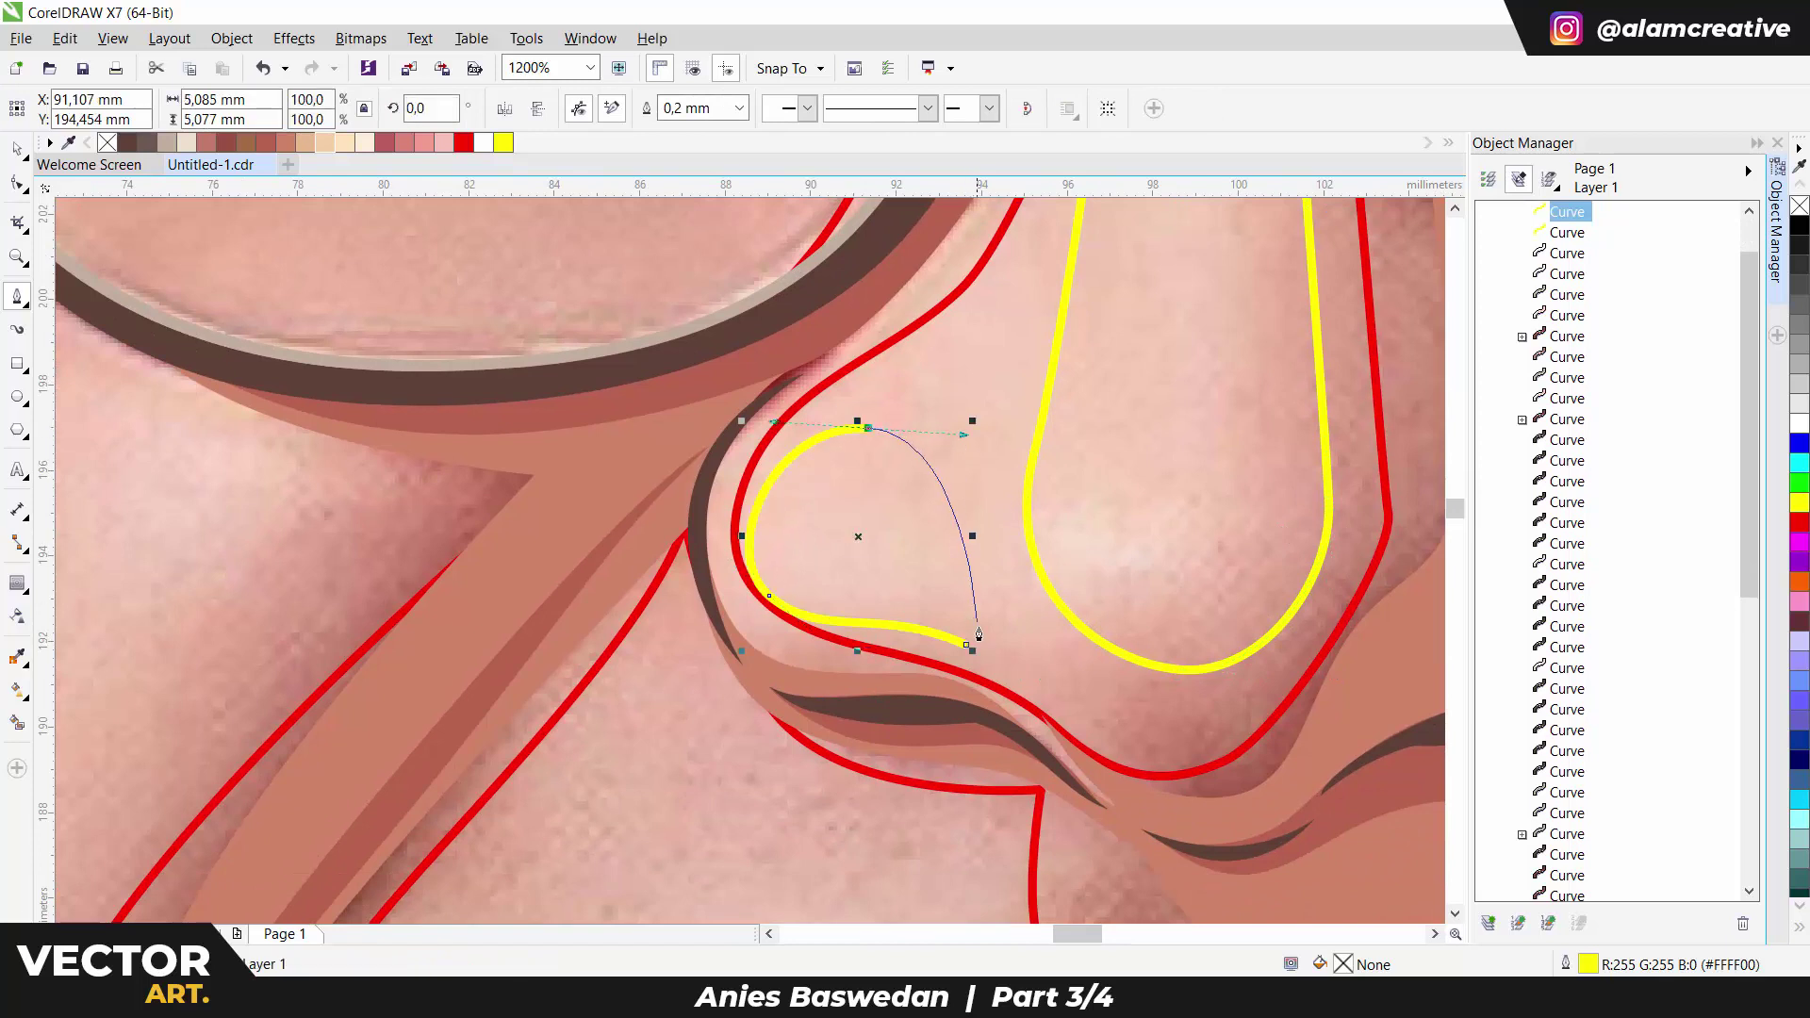
left_click_drag(968, 650, 977, 651)
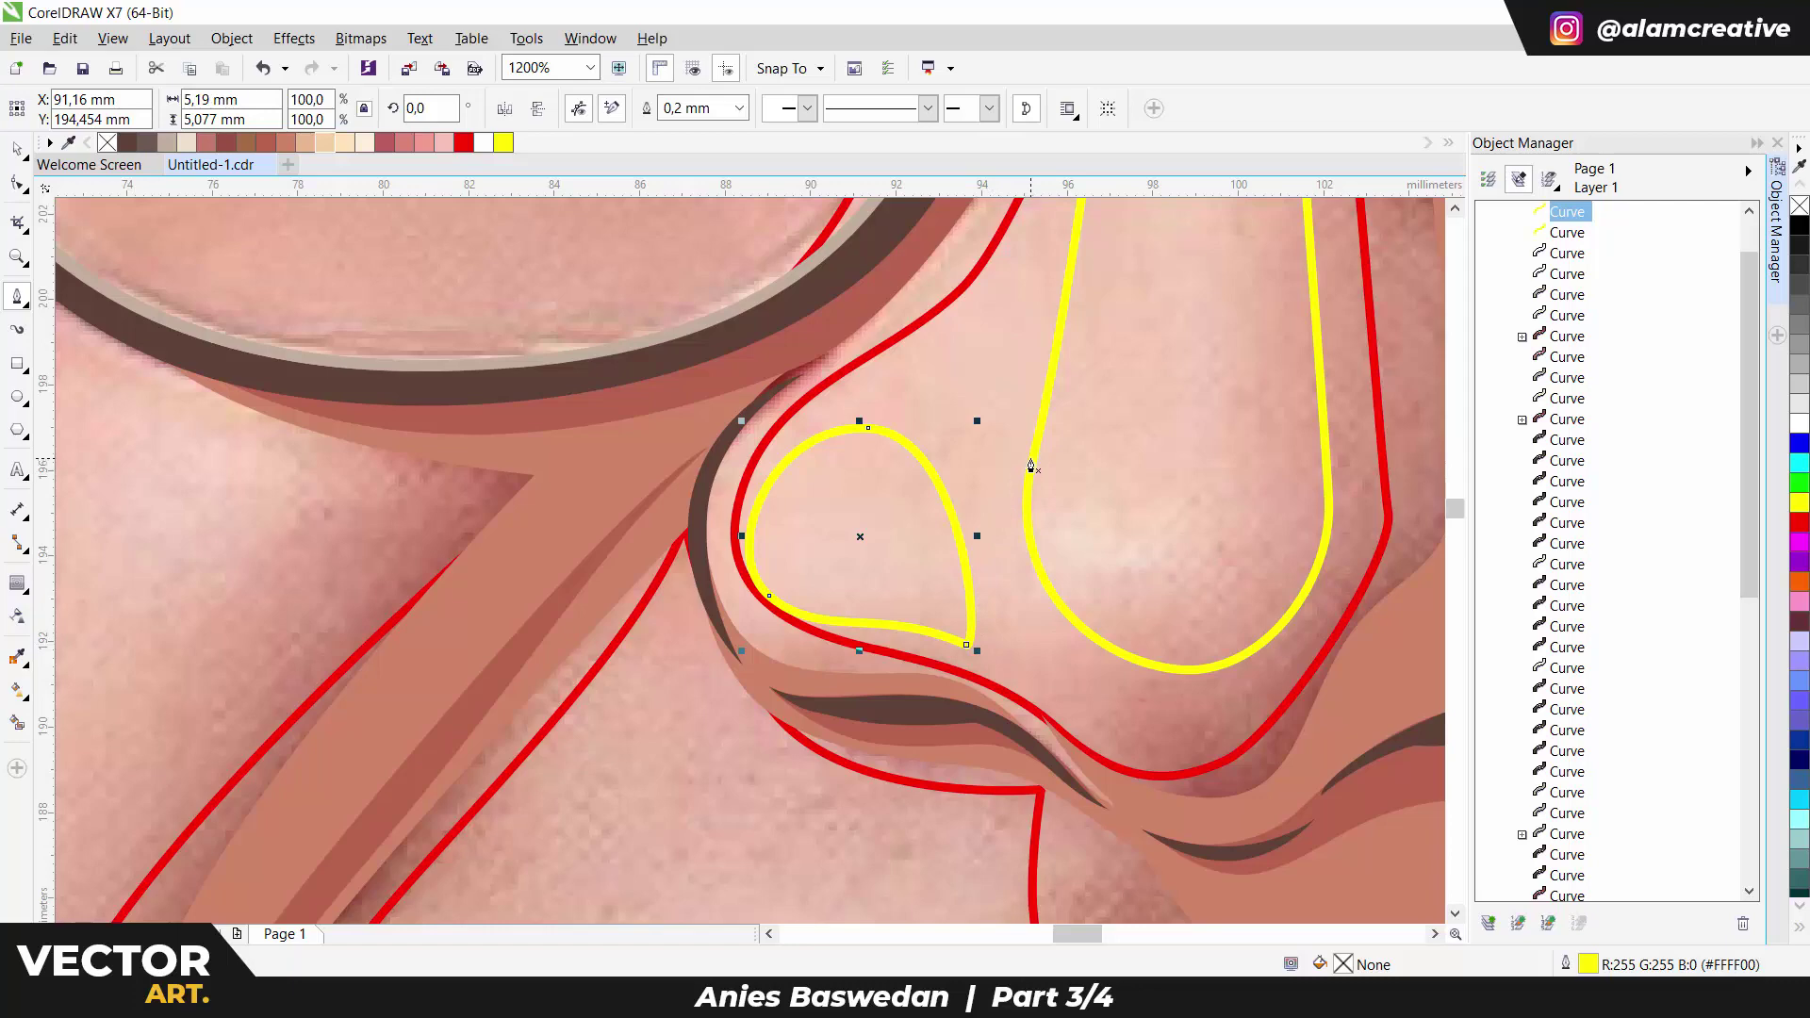
Trace a closed highlight curve inside the red cheek shape beneath the right eye, about 13.5 × 13.5 mm.
scroll(1032, 481, "down", 2)
scroll(1032, 481, "right", 3)
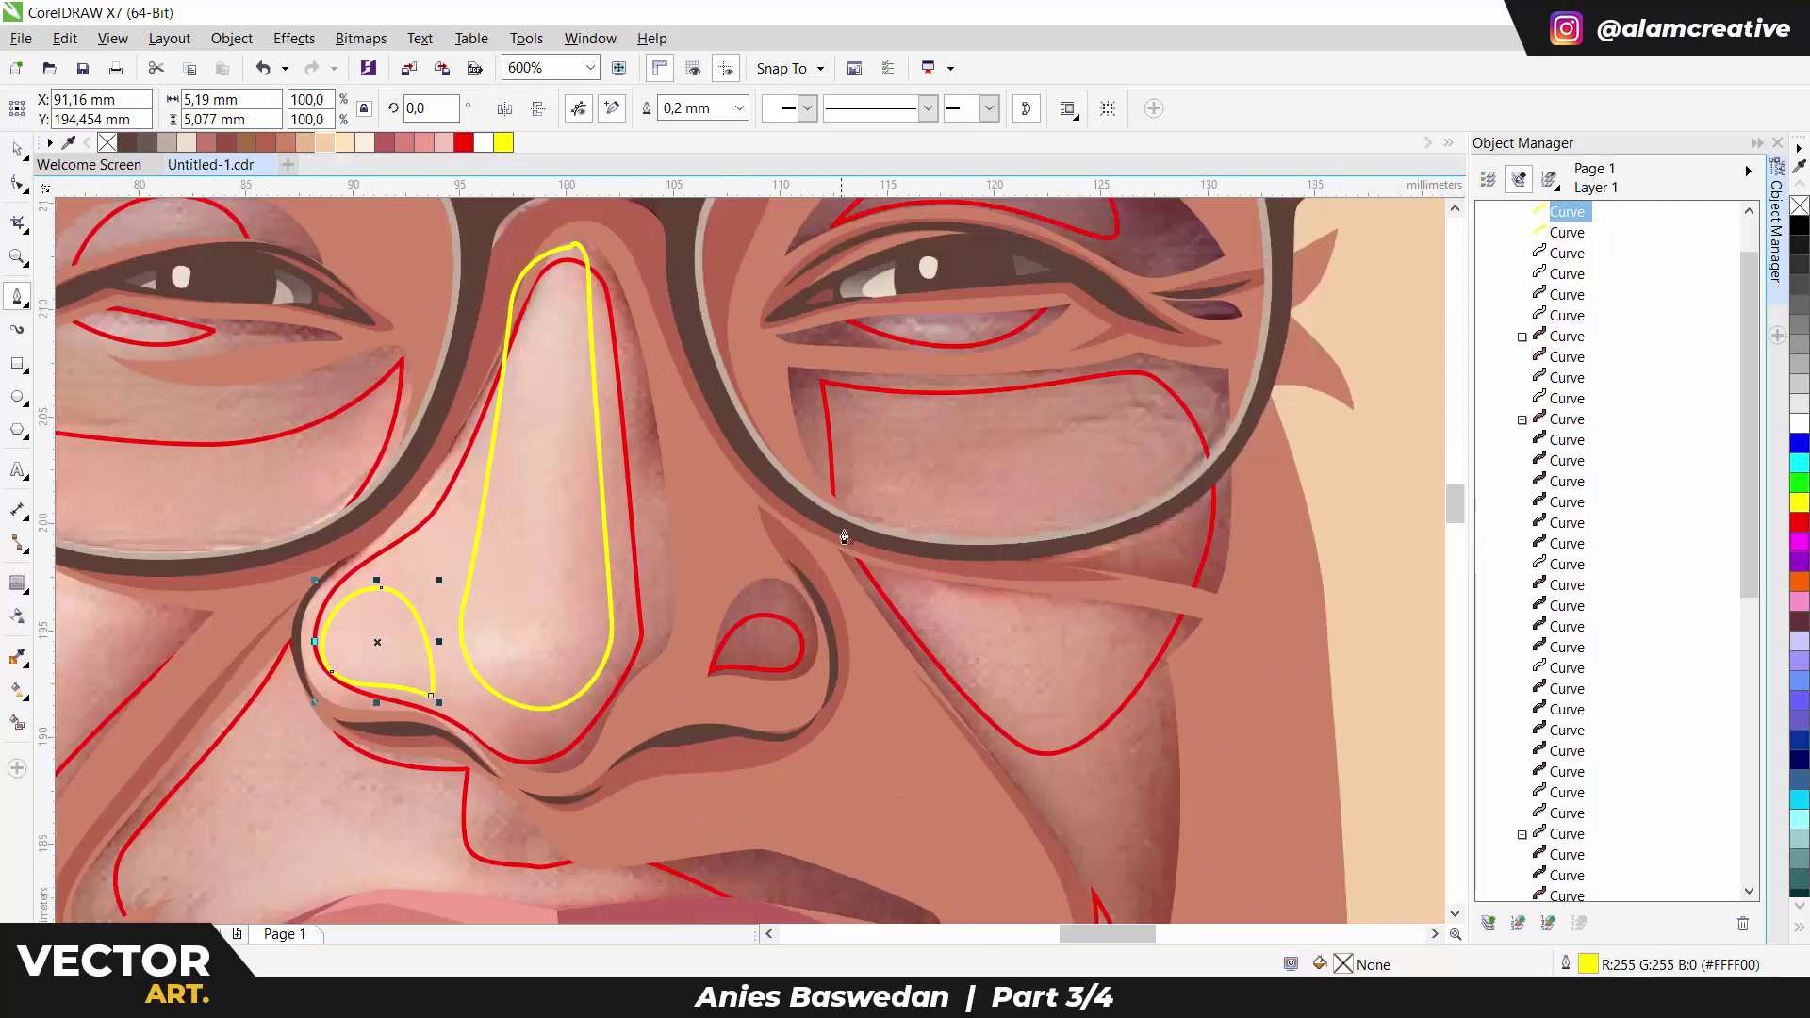
left_click(835, 424)
left_click(860, 563)
left_click_drag(1083, 717, 1084, 718)
left_click_drag(1121, 546, 1105, 470)
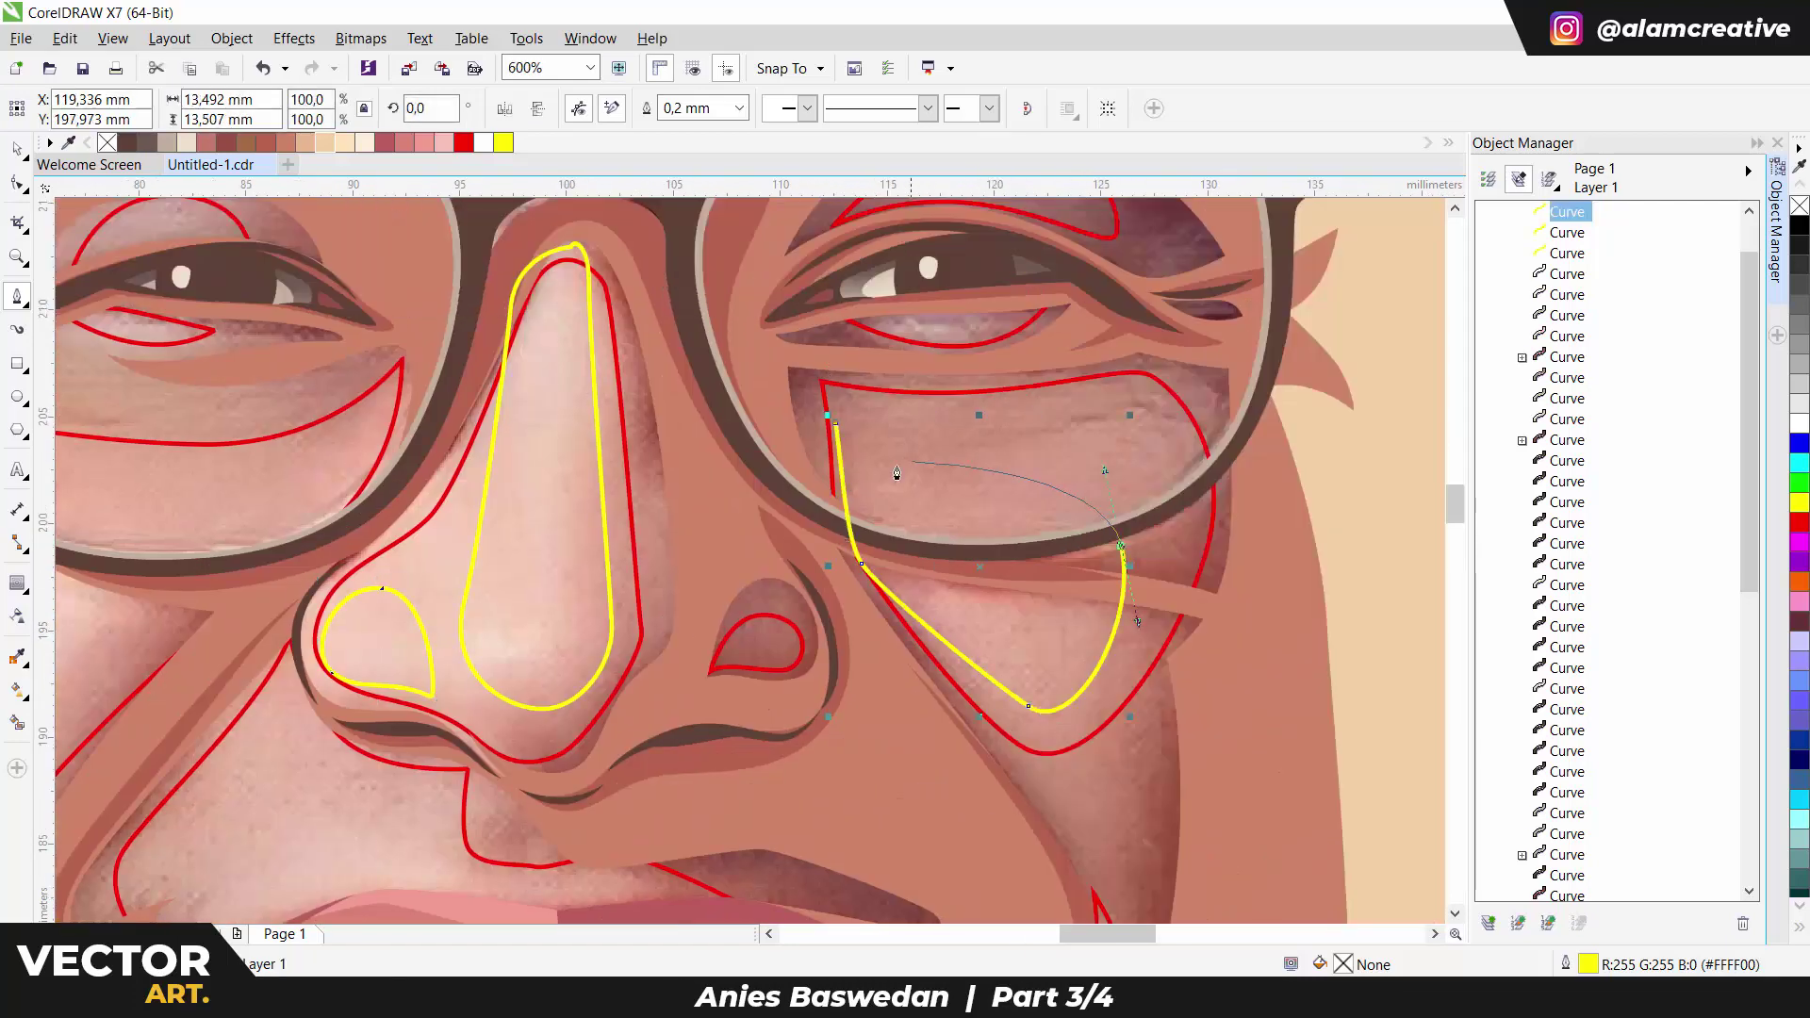
left_click(835, 425)
Trace a small closed highlight curve inside the red shape under the right eye's lower lid, about 6 × 1.5 mm.
scroll(836, 434, "up", 5)
left_click(999, 575)
left_click_drag(1253, 562, 1263, 545)
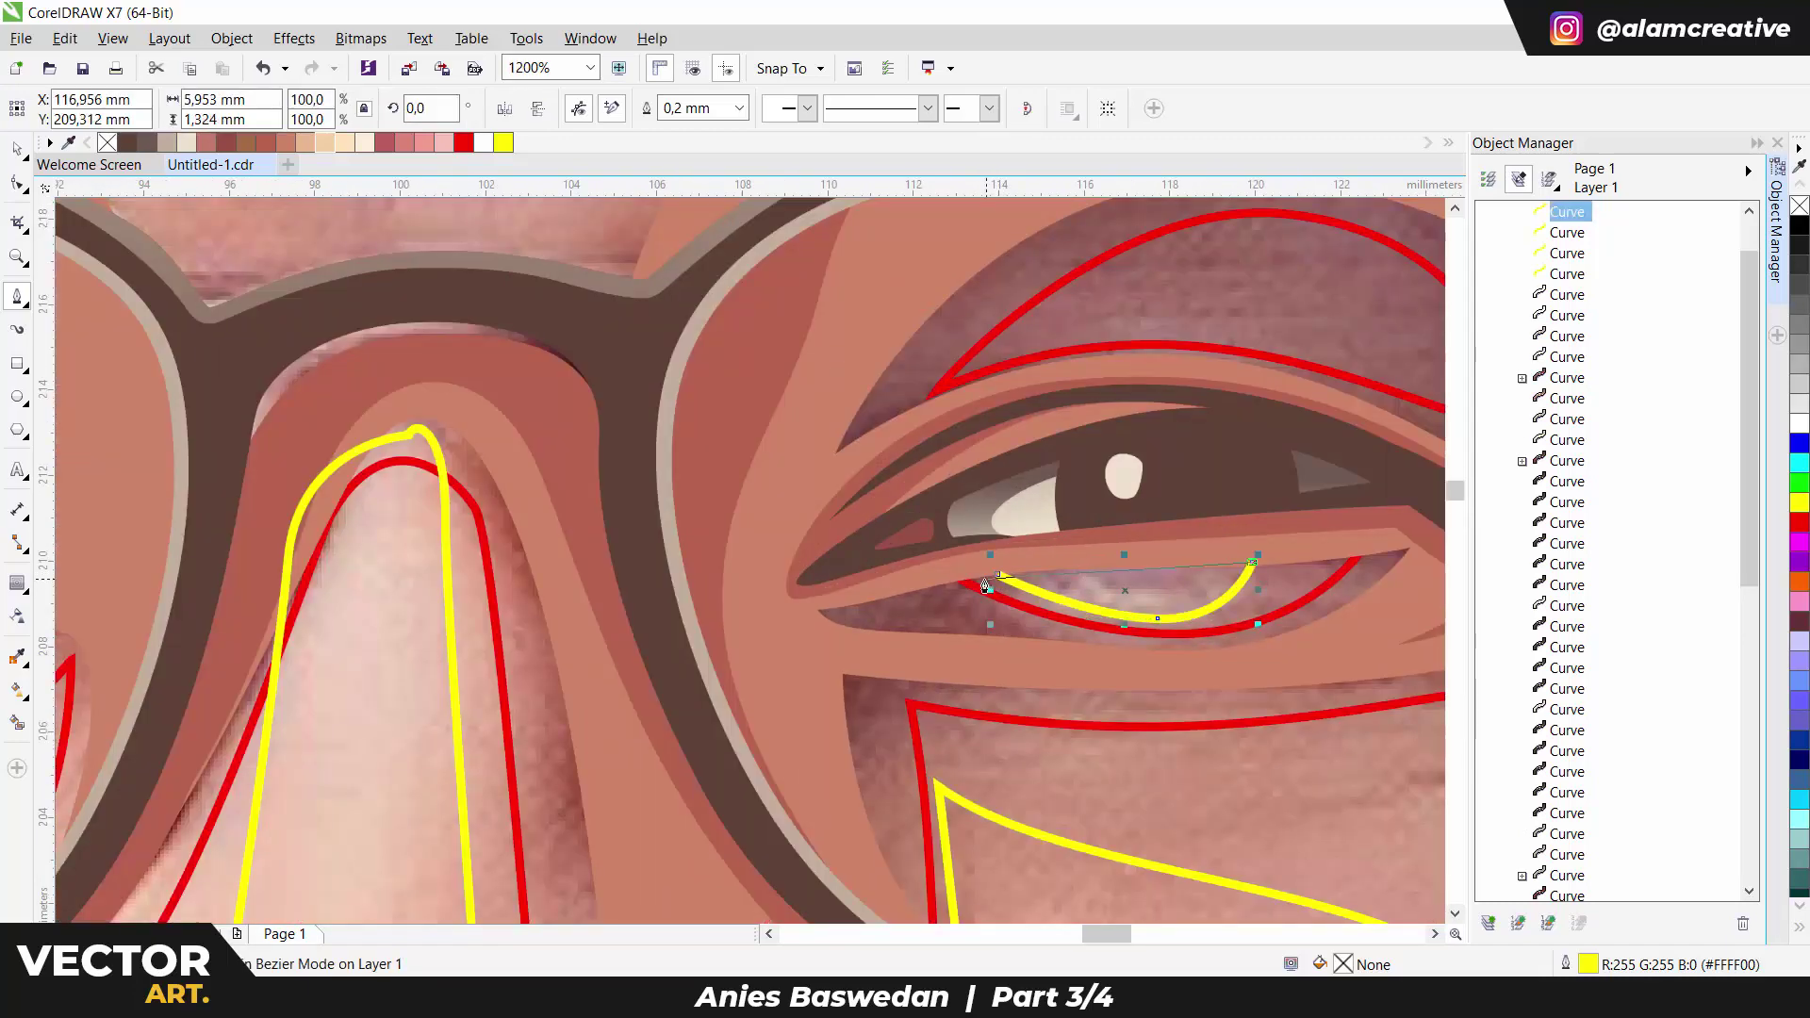
left_click(986, 586)
scroll(986, 586, "down", 3)
scroll(1203, 570, "up", 2)
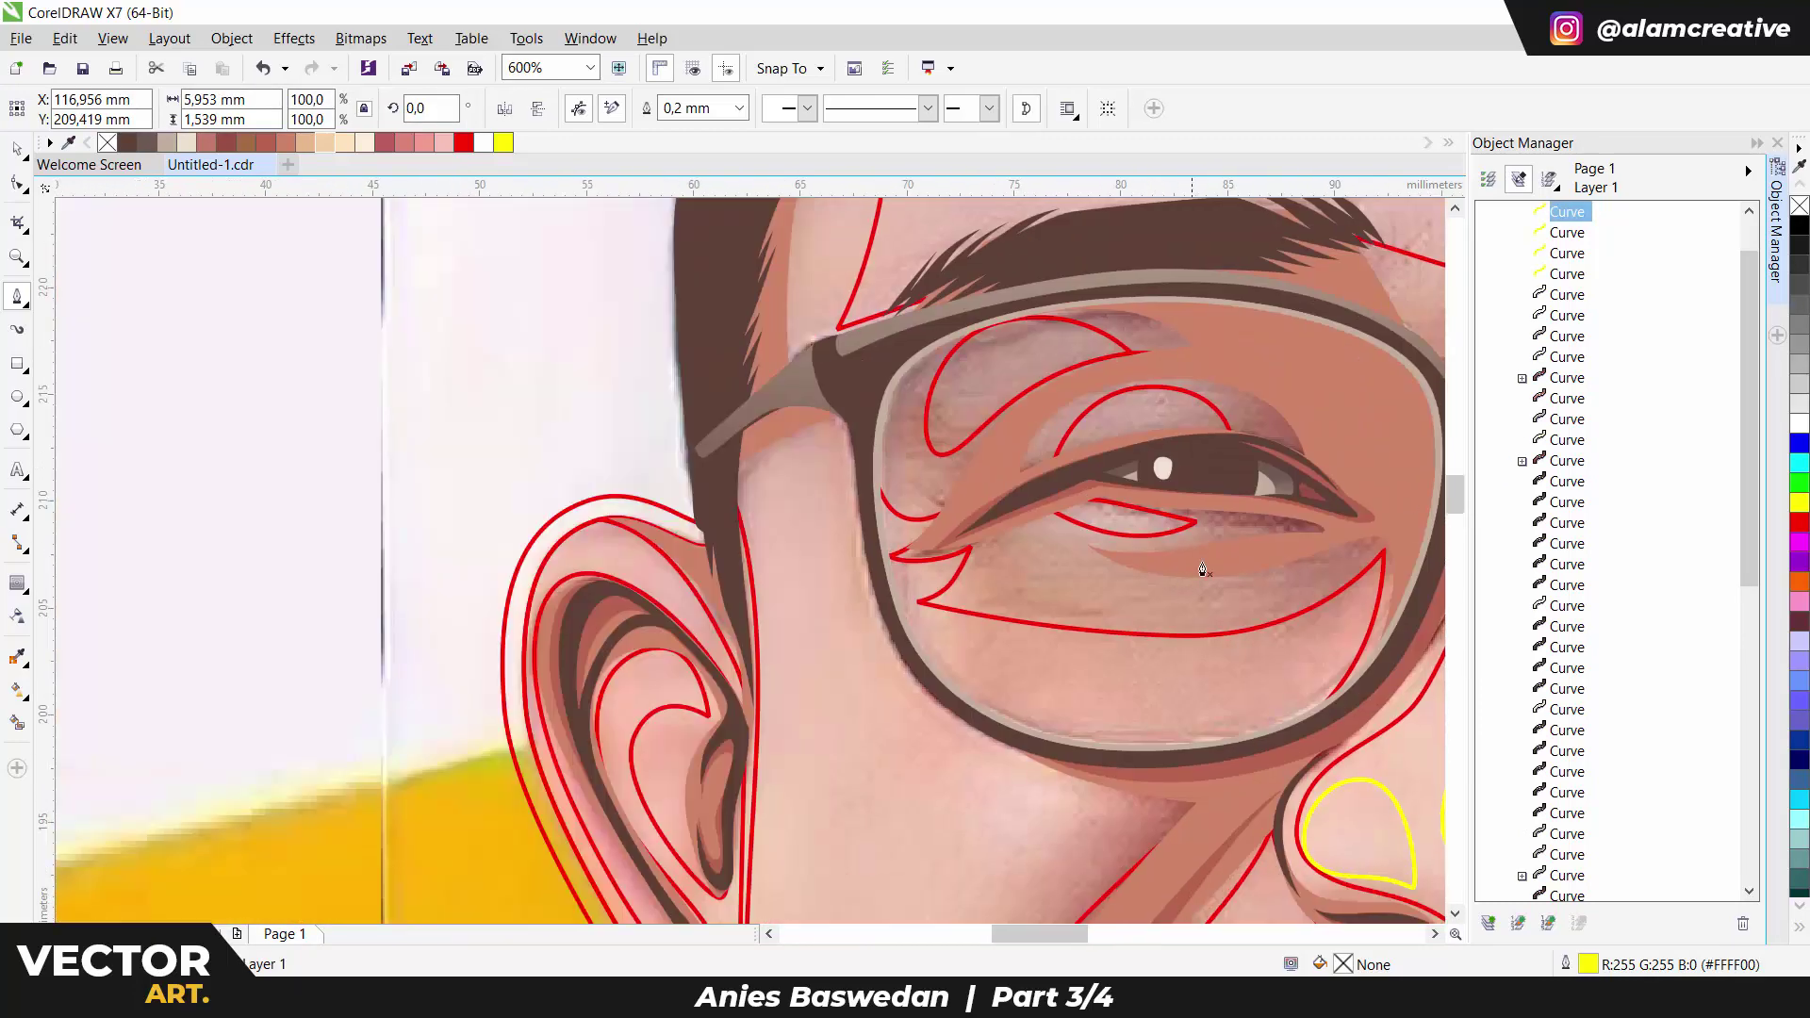
Trace a small closed highlight curve inside the red shape under the left eye's lower lid, about 4.4 × 2 mm.
left_click(1057, 512)
left_click_drag(1161, 514, 992, 408)
left_click(1066, 506)
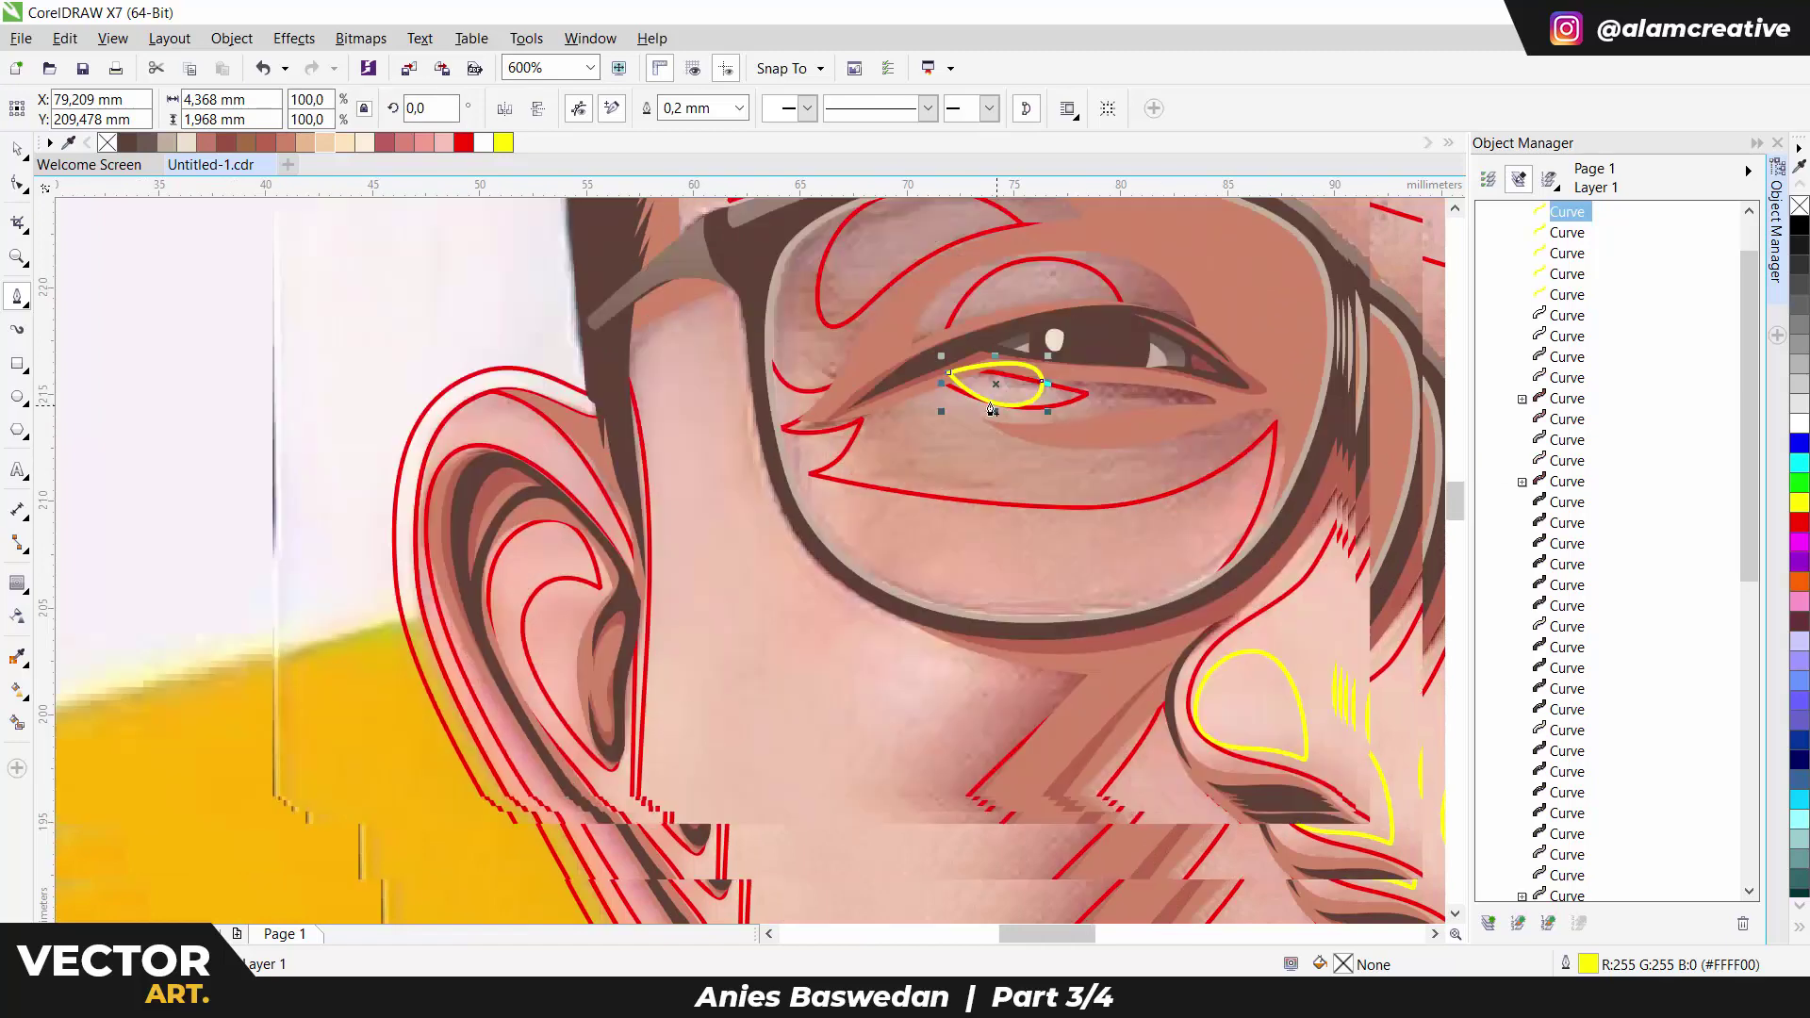
Trace a large closed highlight curve over the left cheek beneath the glasses, about 24.3 × 21.5 mm.
scroll(992, 408, "down", 2)
left_click(1063, 386)
left_click_drag(858, 620, 820, 620)
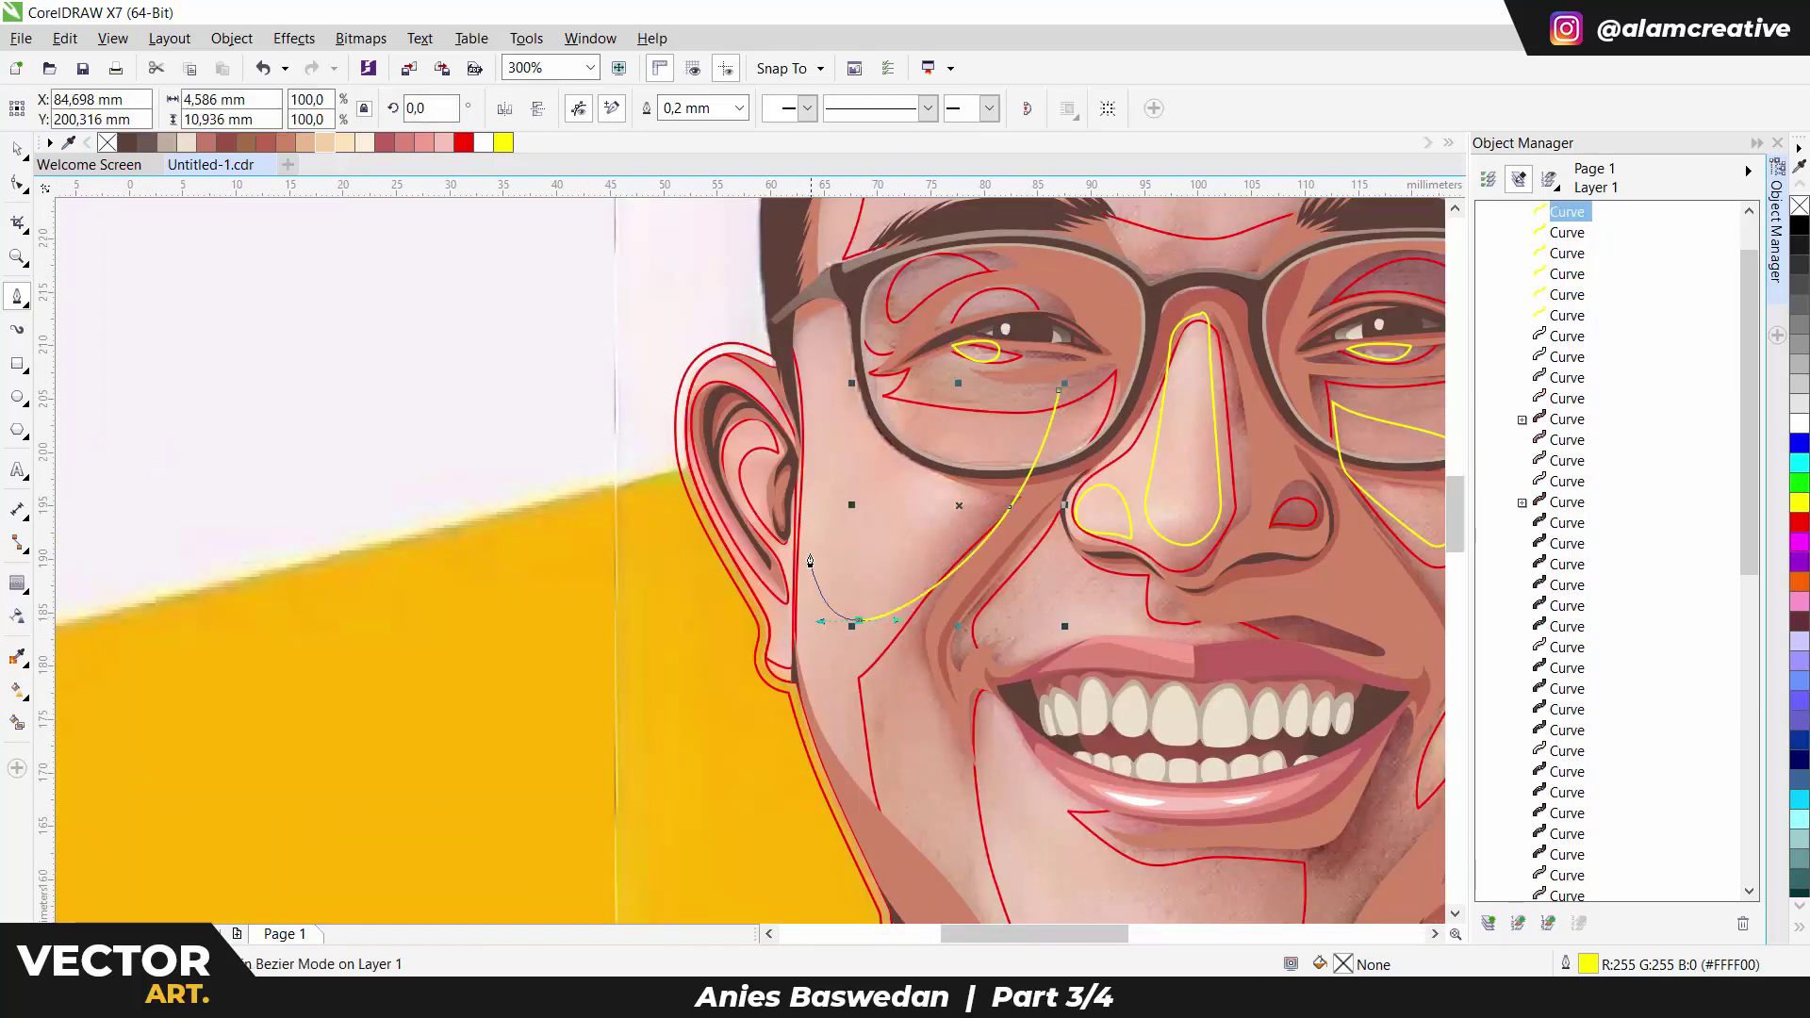
left_click(886, 396)
left_click(1064, 386)
Trace a closed highlight curve over the forehead, running along both eyebrows at its lower edge, about 44.9 × 35.2 mm.
scroll(924, 573, "down", 2)
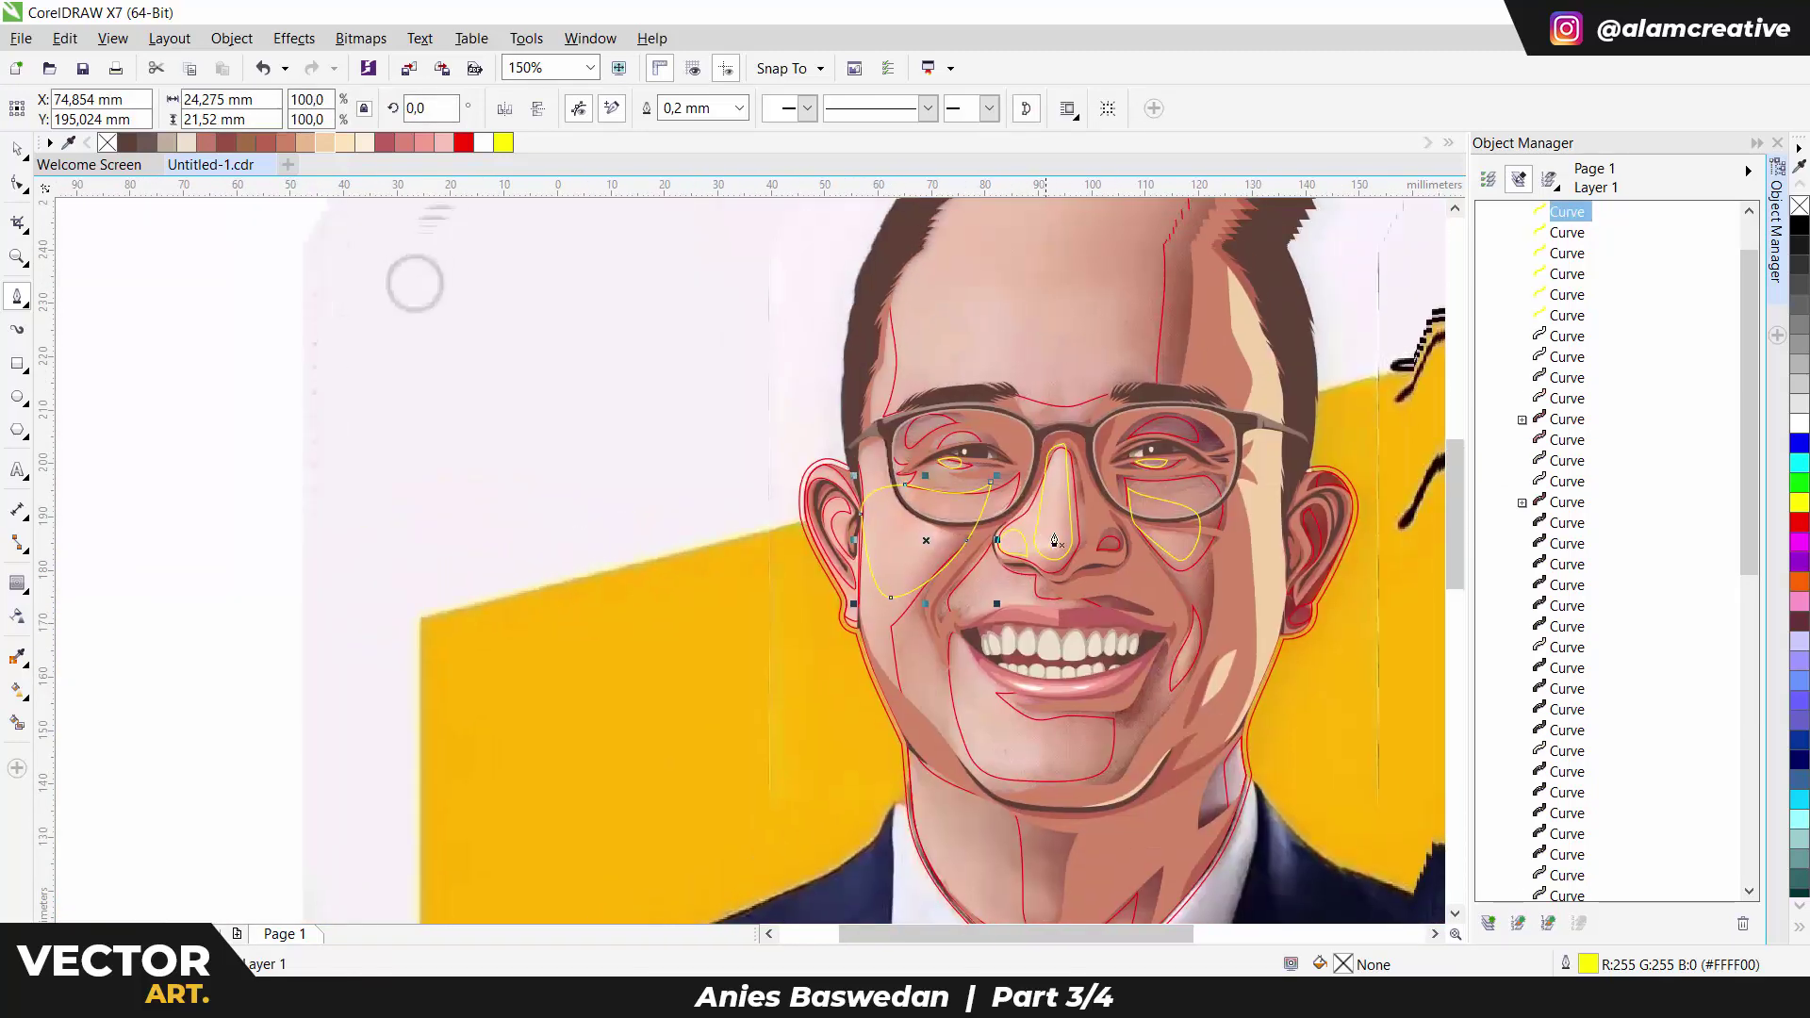
scroll(1054, 540, "up", 2)
left_click_drag(912, 493, 915, 353)
left_click_drag(1033, 303, 1131, 314)
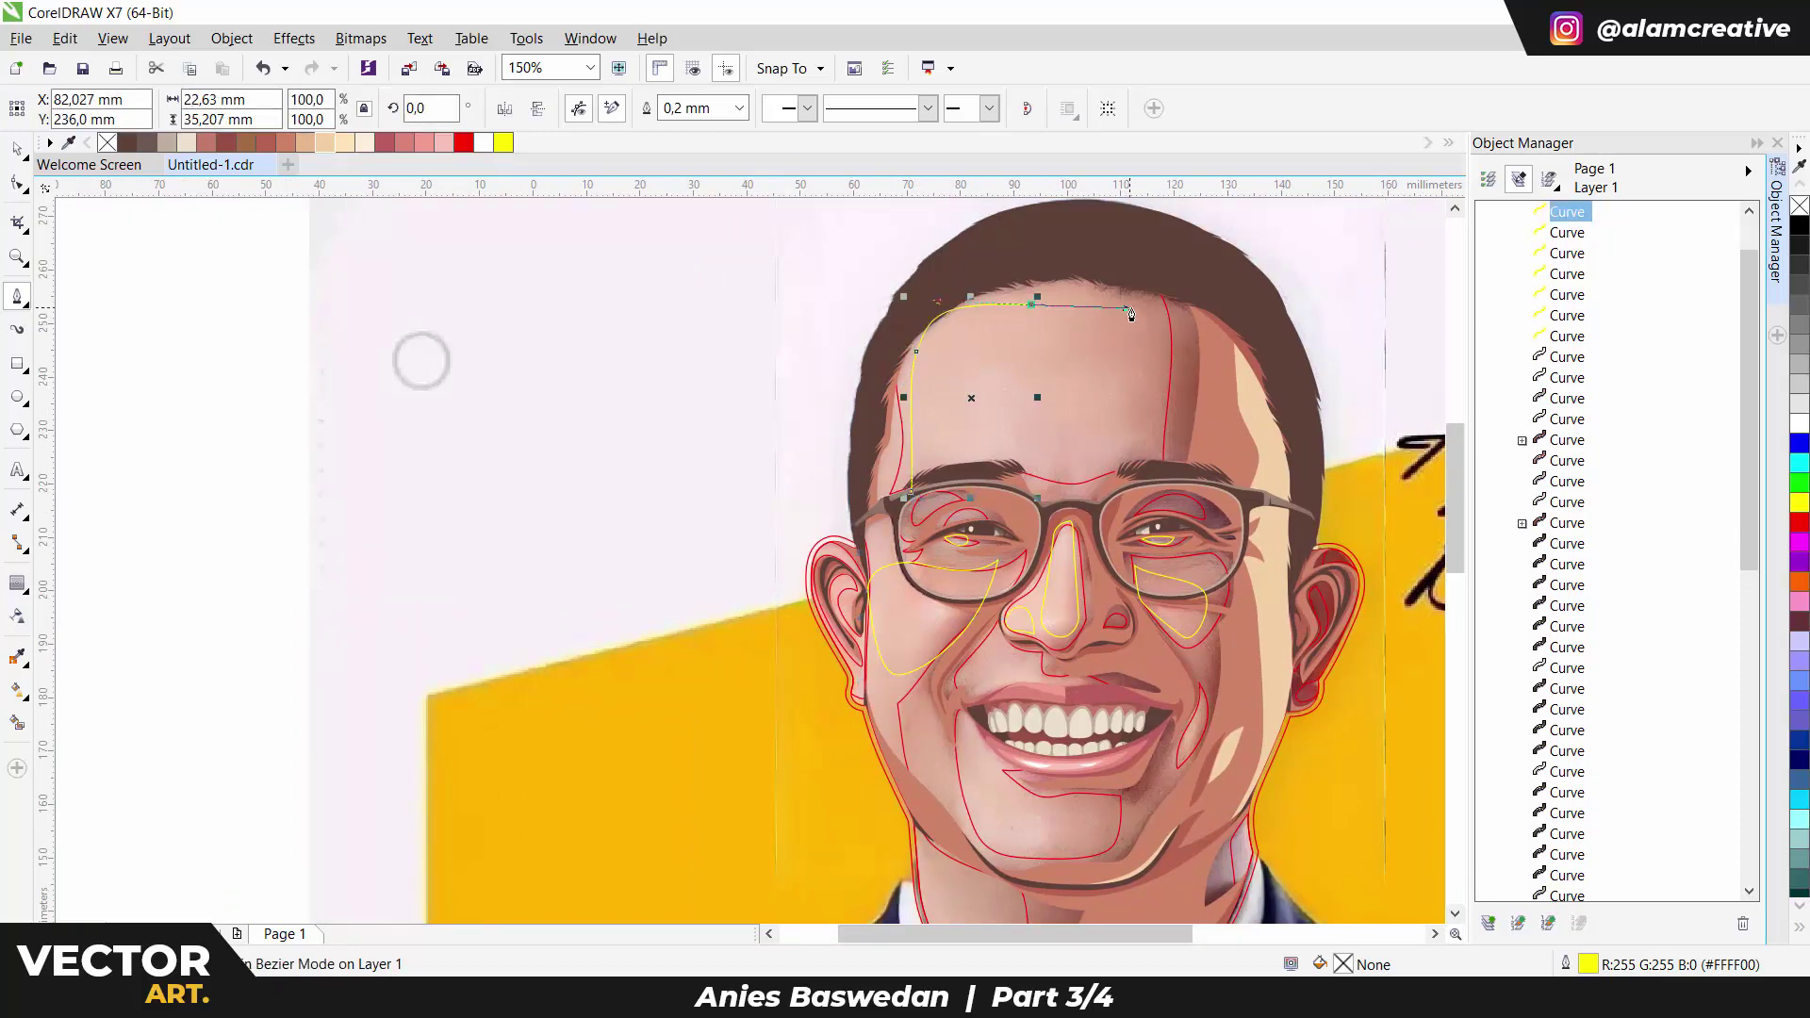
left_click(1151, 463)
scroll(1117, 466, "up", 2)
scroll(997, 505, "left", 3)
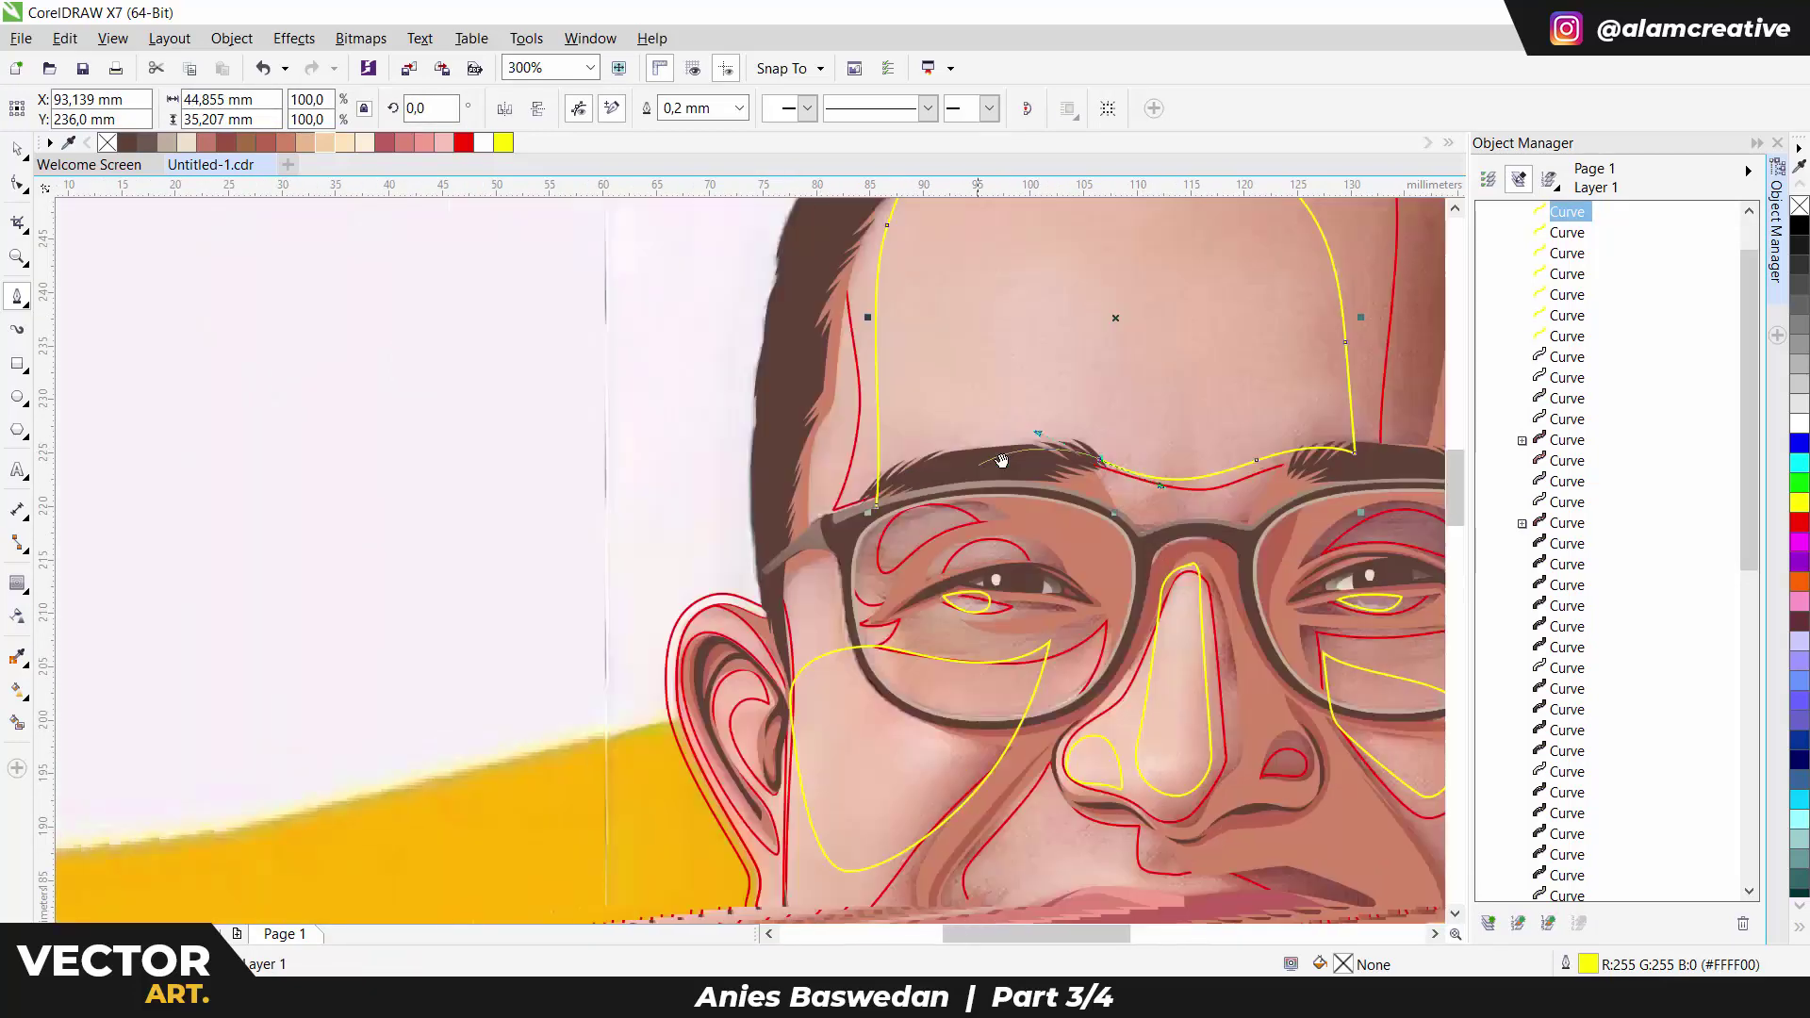
Trace a closed highlight curve between the nose and the upper lip, about 26 × 11.4 mm.
scroll(1056, 495, "down", 5)
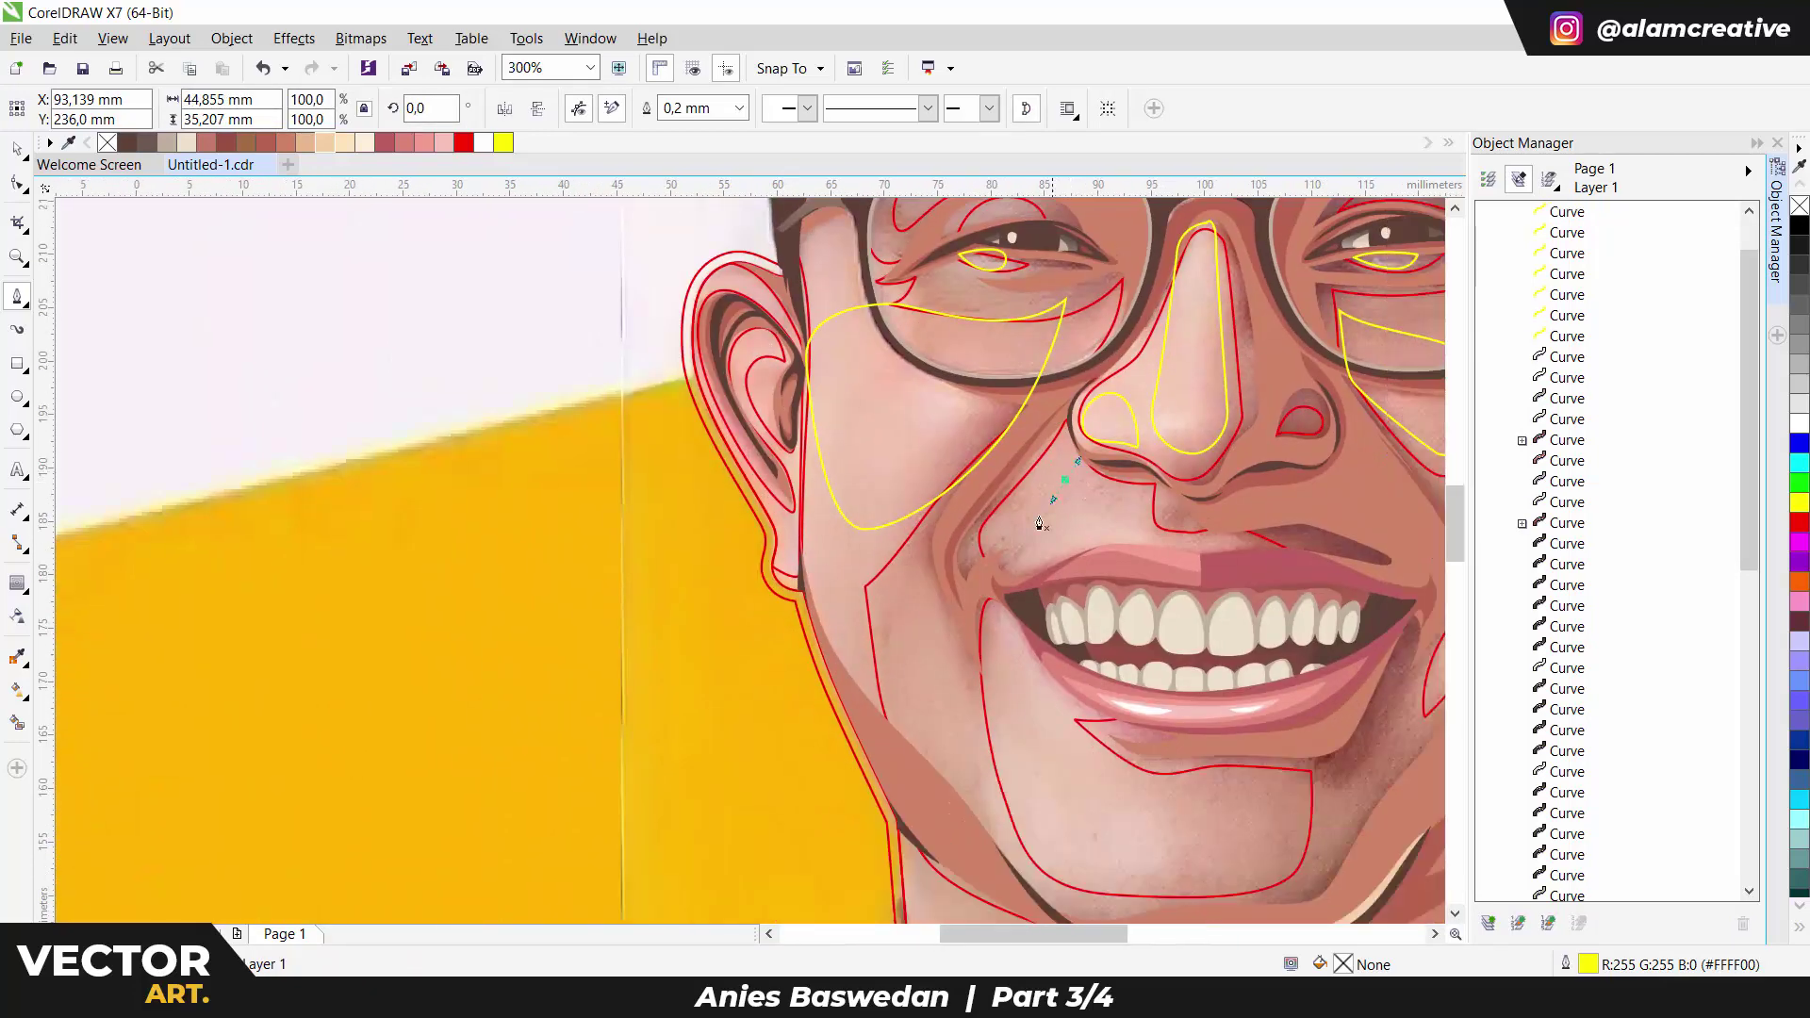
left_click_drag(990, 580, 1088, 596)
left_click_drag(1268, 559, 1233, 545)
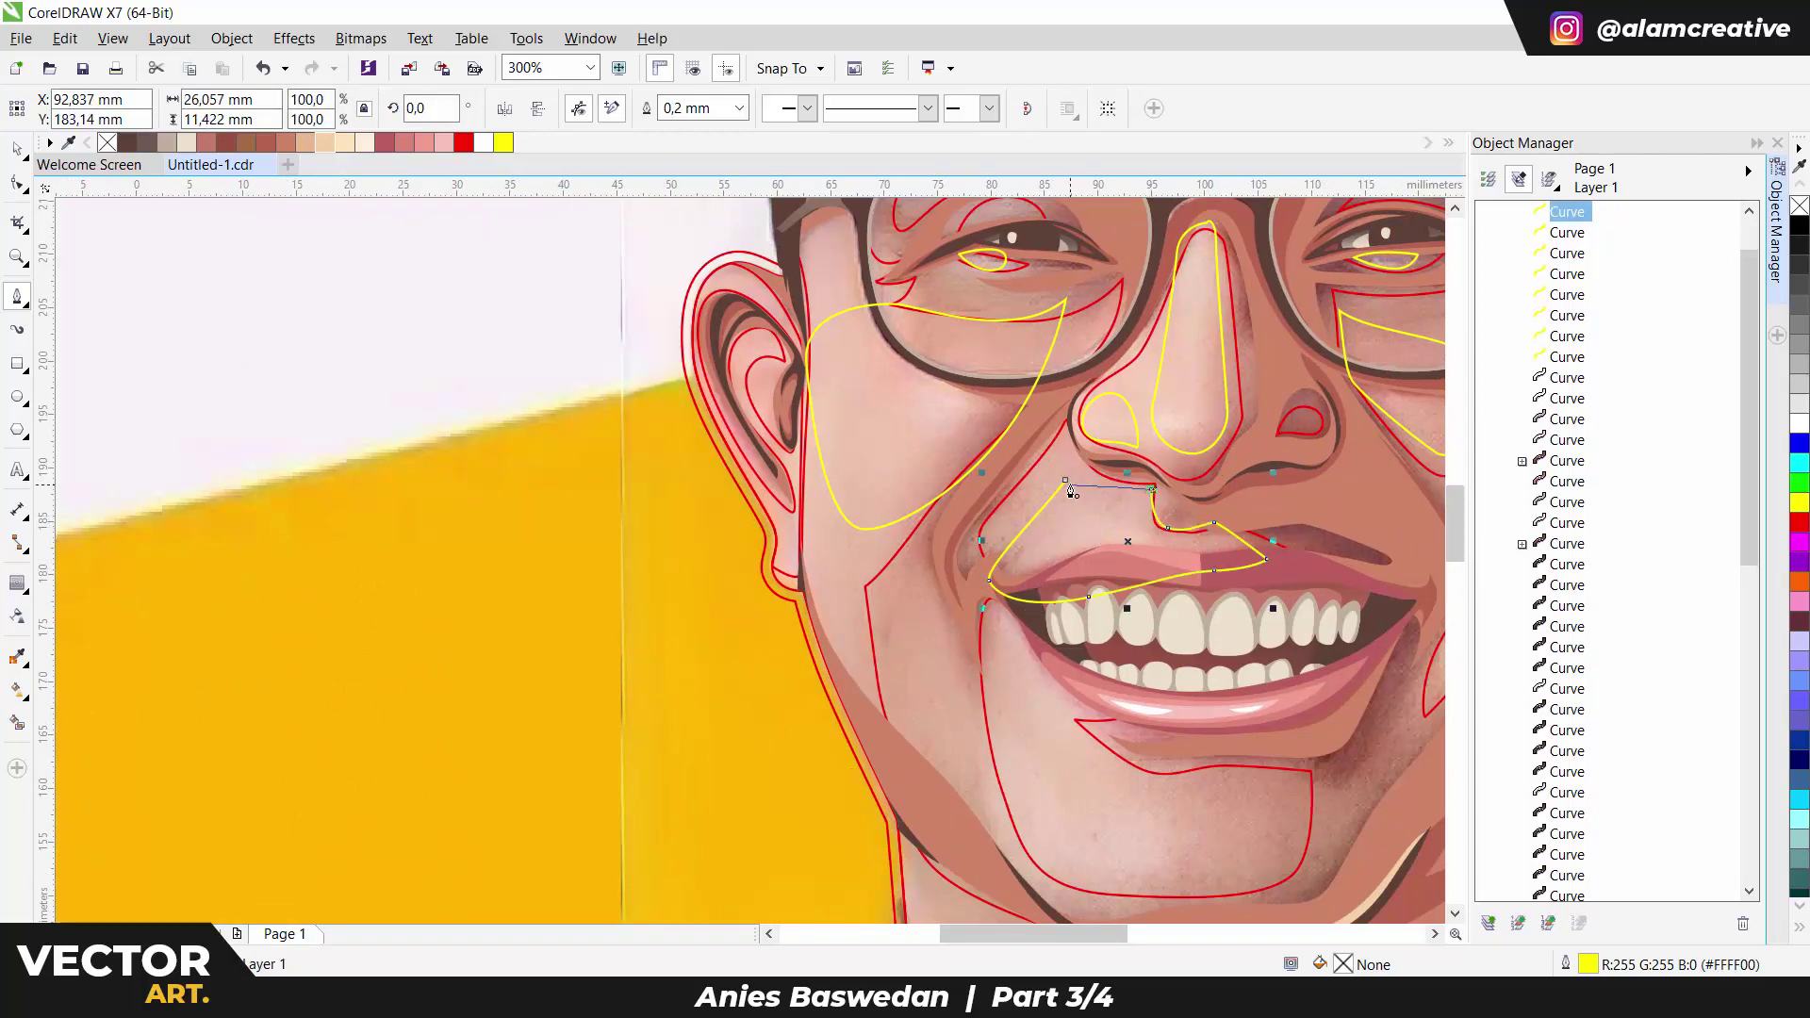
left_click(1068, 484)
Trace a narrow closed highlight curve inside the red shape beside the right corner of the mouth.
scroll(1075, 491, "right", 3)
scroll(1094, 467, "down", 2)
left_click(1145, 492)
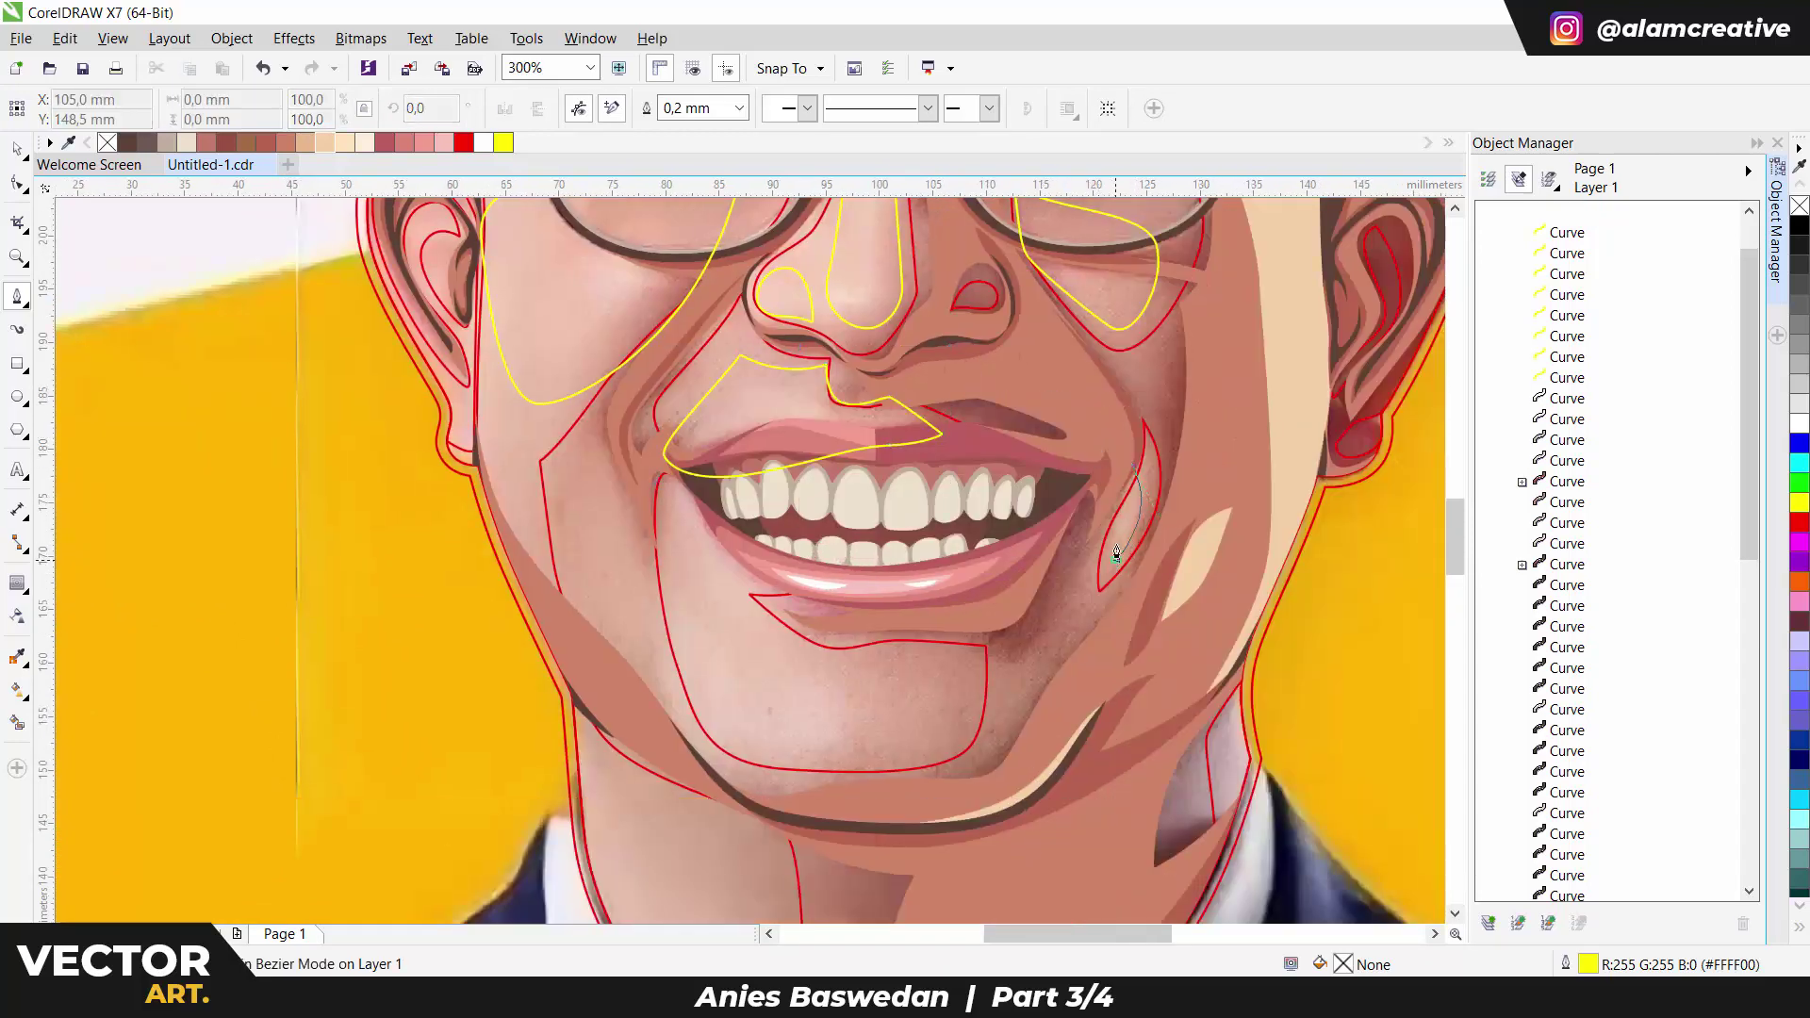
left_click(1115, 558)
left_click(1131, 462)
Trace a closed highlight curve from the left mouth corner around the chin and below the lower lip, about 19.2 × 27.3 mm.
left_click(664, 466)
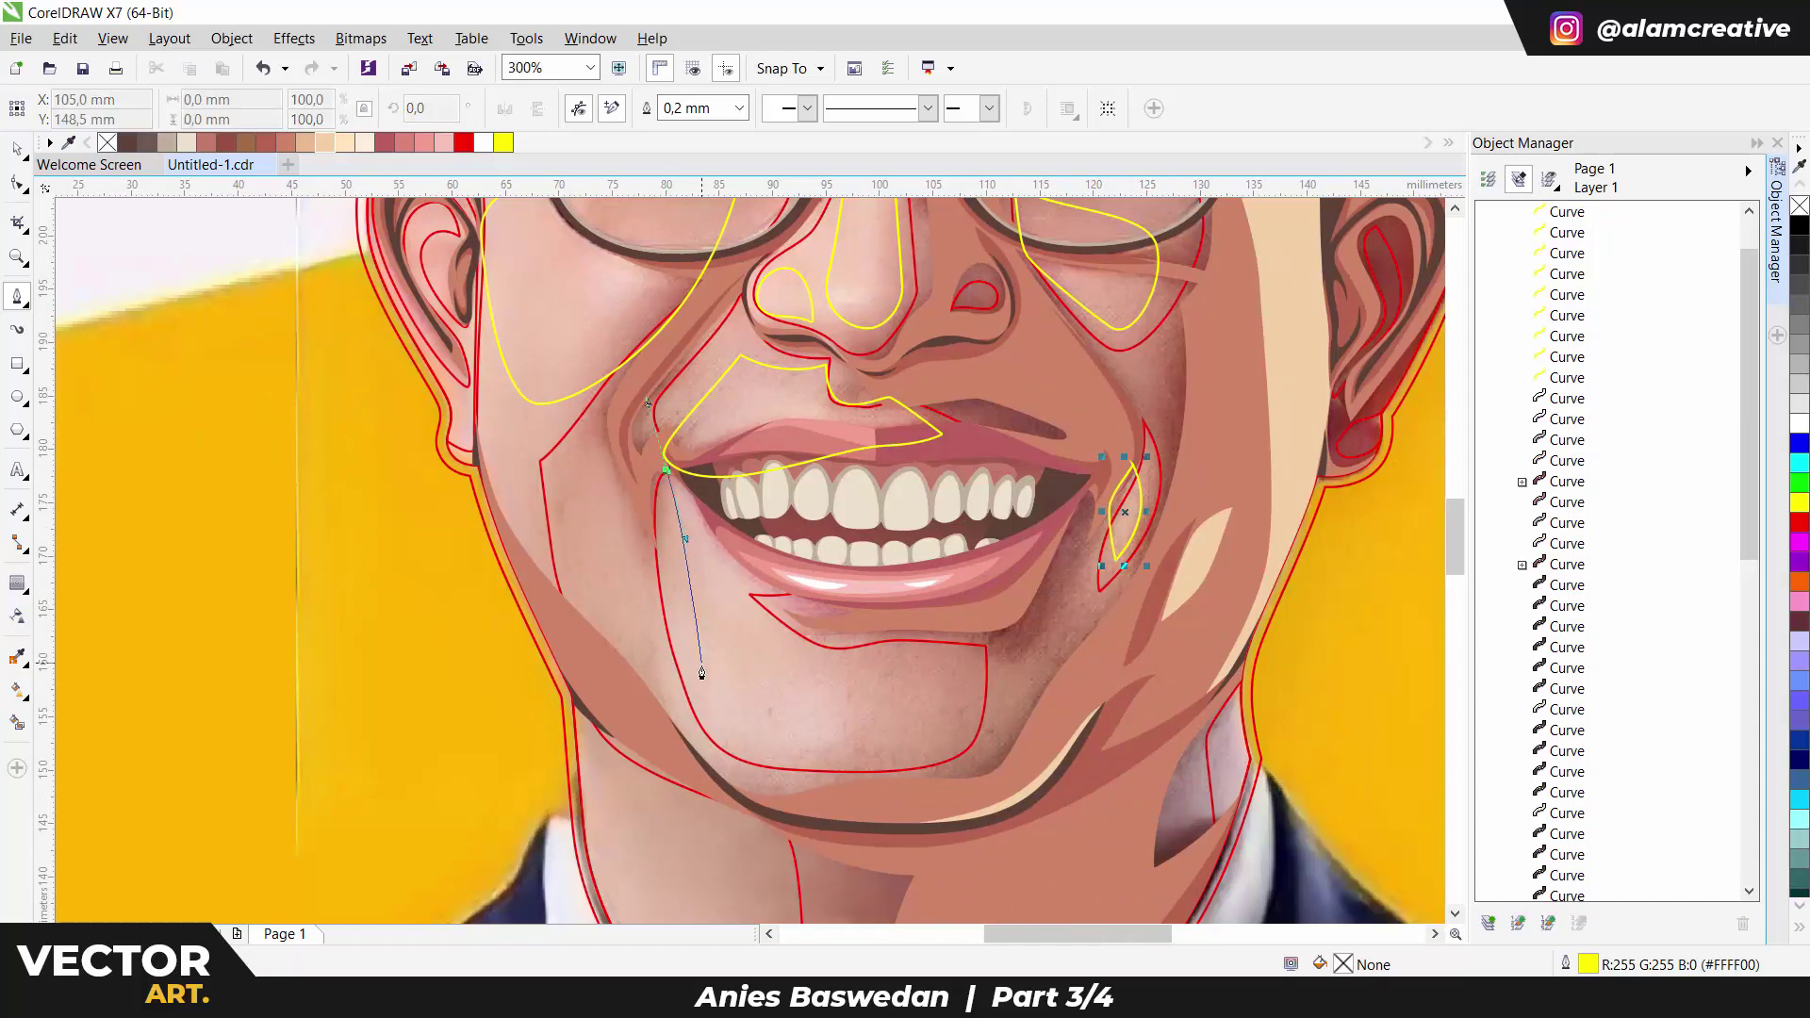
left_click_drag(712, 698, 760, 785)
left_click(865, 727)
left_click(868, 652)
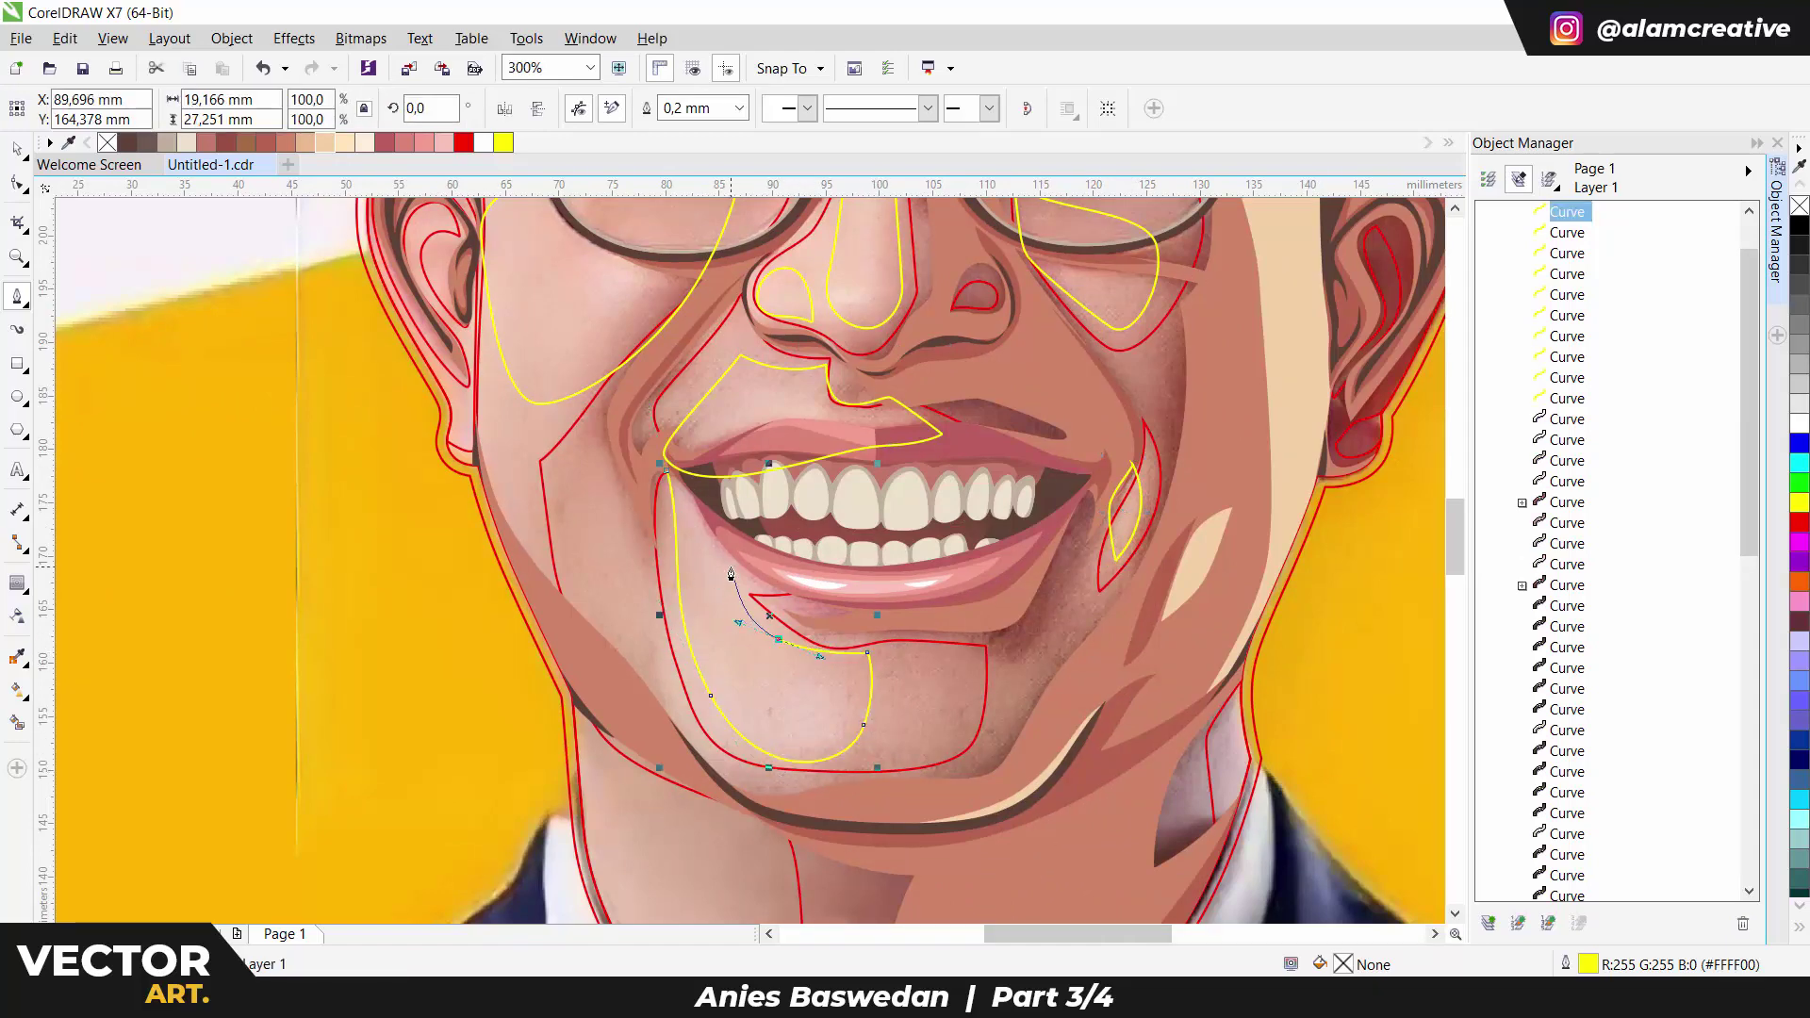
left_click(667, 473)
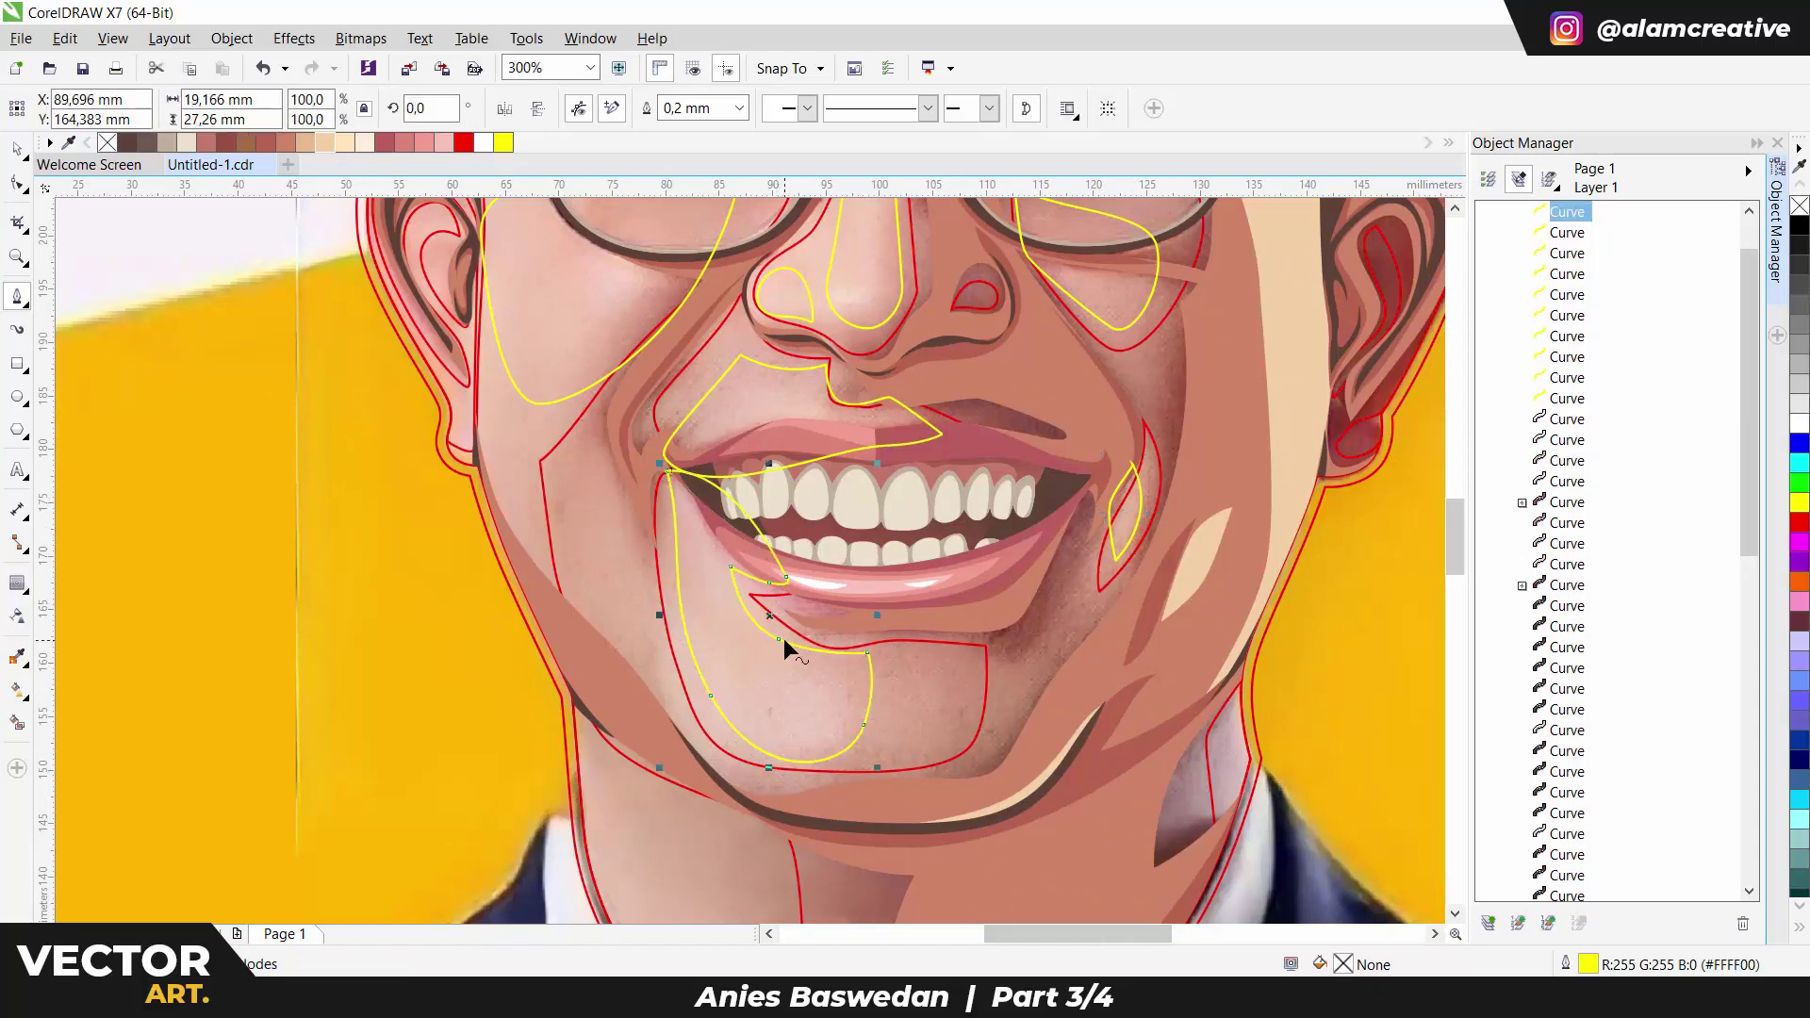
Trace a closed highlight curve over the right edge of the neck below the jaw, about 7.4 × 23.7 mm.
scroll(728, 697, "down", 3)
scroll(1060, 557, "up", 3)
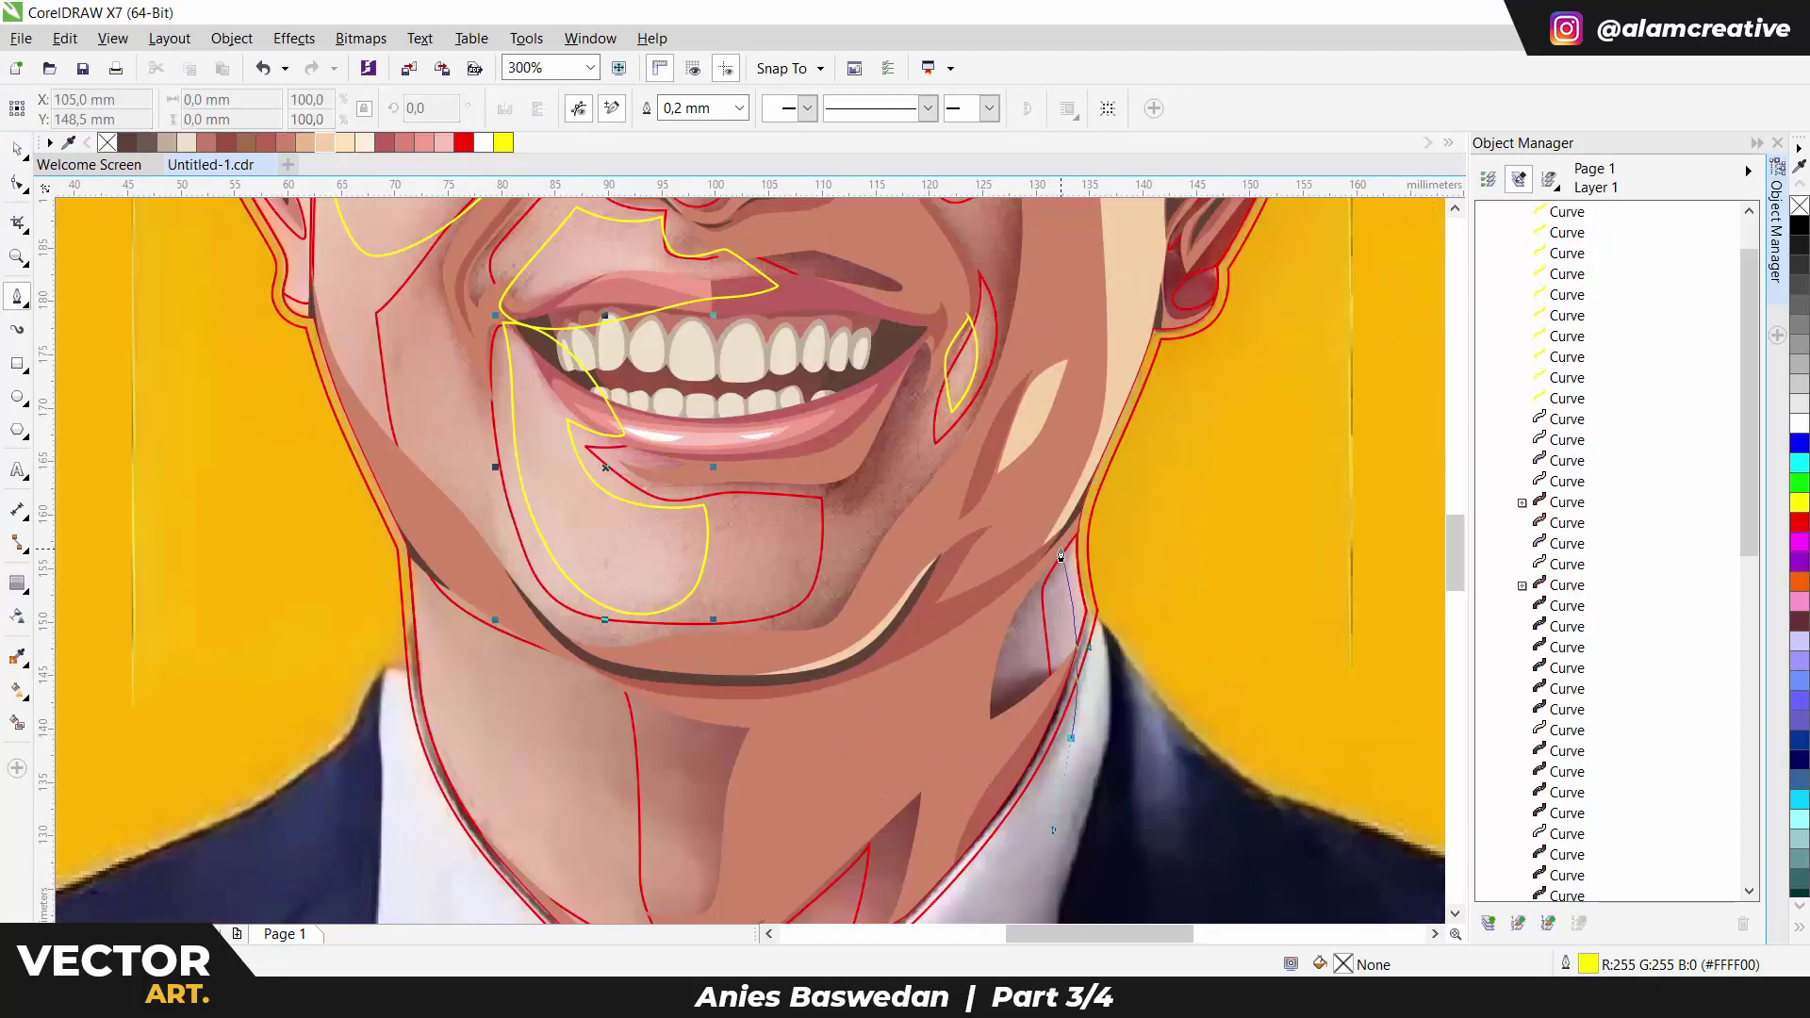
left_click(1060, 556)
left_click(1068, 740)
key("ctrl+z")
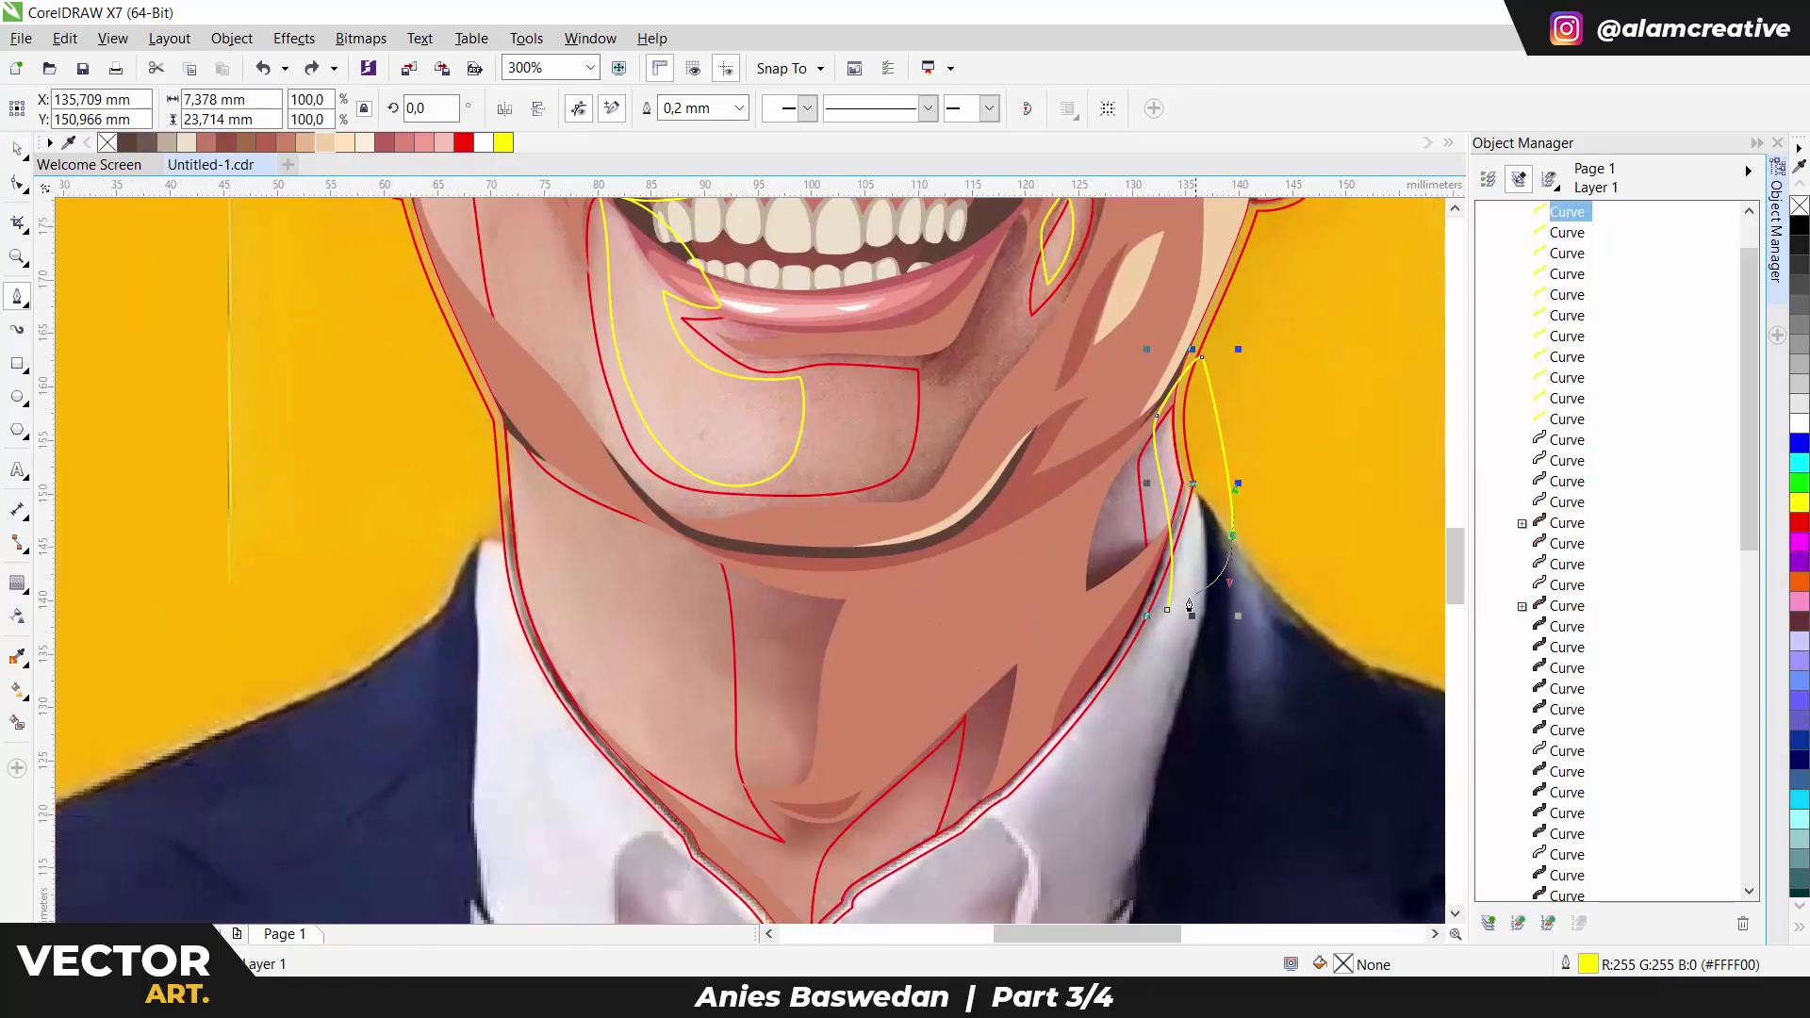
double_click(1169, 612)
Trace a small leaf-shaped closed highlight curve at the base of the neck, along the right side of the collar opening.
scroll(1169, 613, "down", 4)
left_click(1070, 566)
left_click(1046, 641)
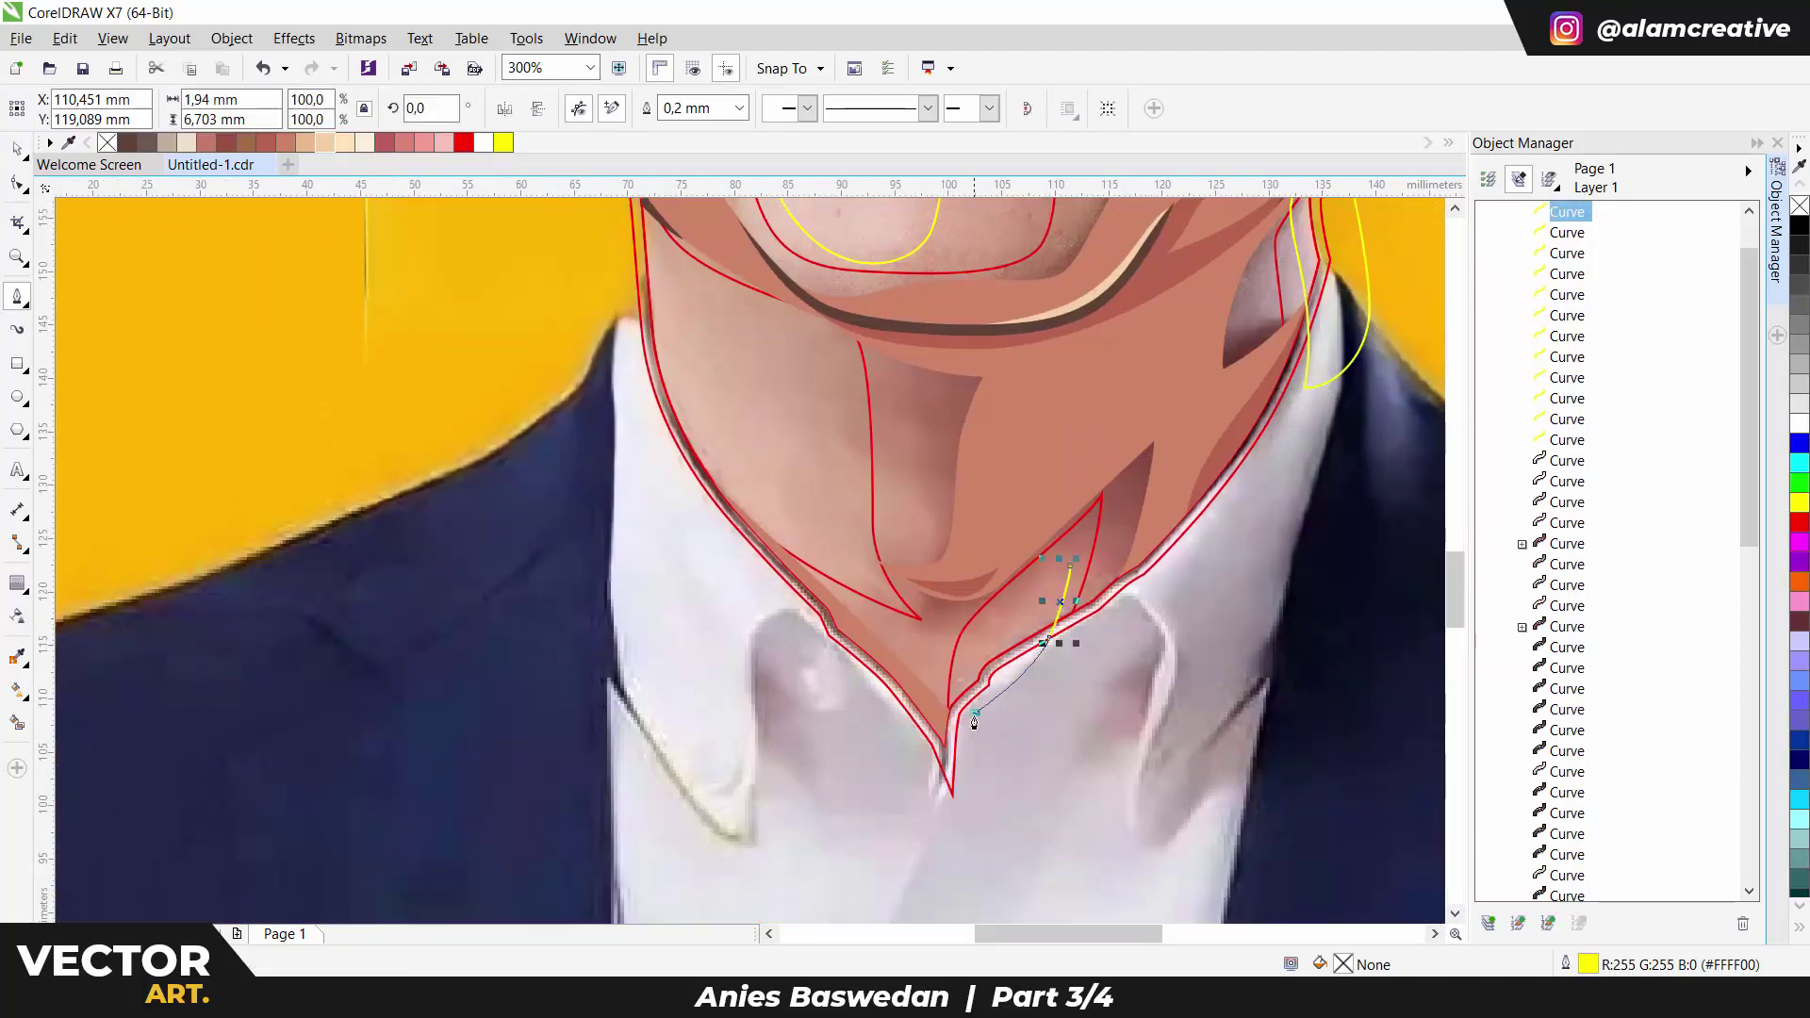
scroll(806, 580, "up", 3)
Trace closed highlight curves along the neck's left side, about 20.4 × 46.7 mm, and at the throat, about 8.5 × 13.8 mm.
left_click(901, 753)
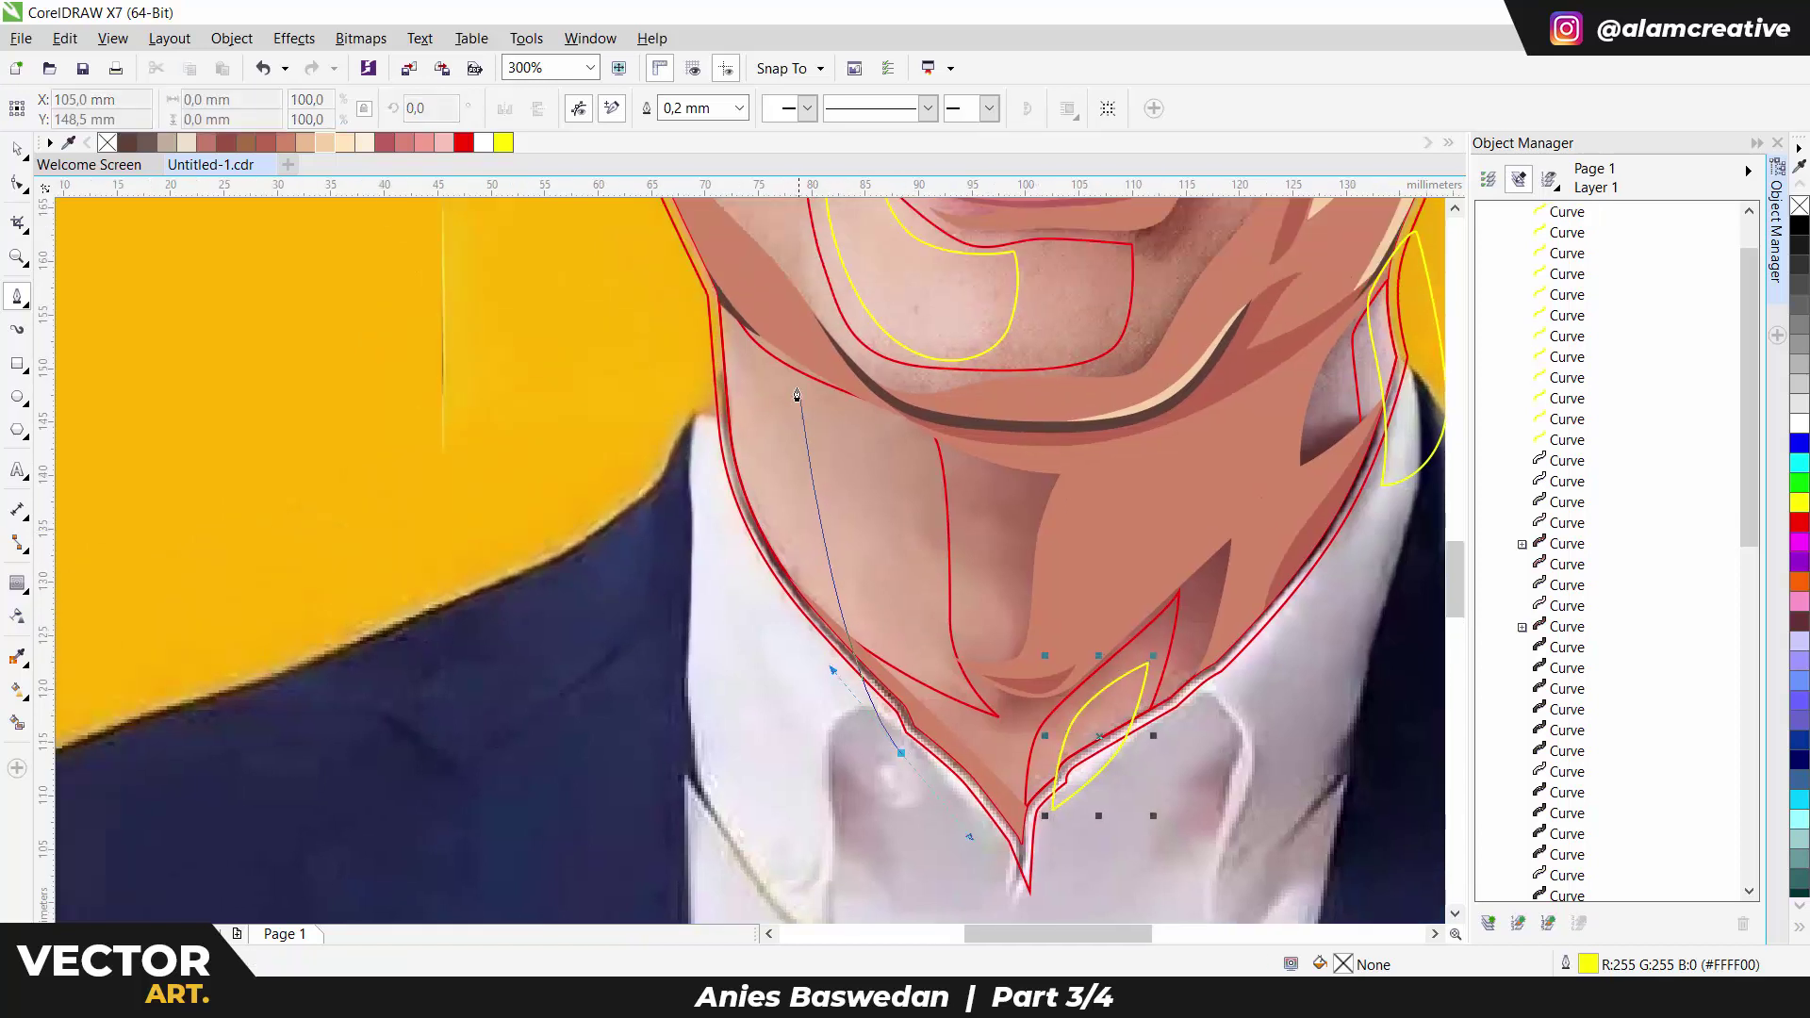
left_click(787, 373)
left_click(705, 274)
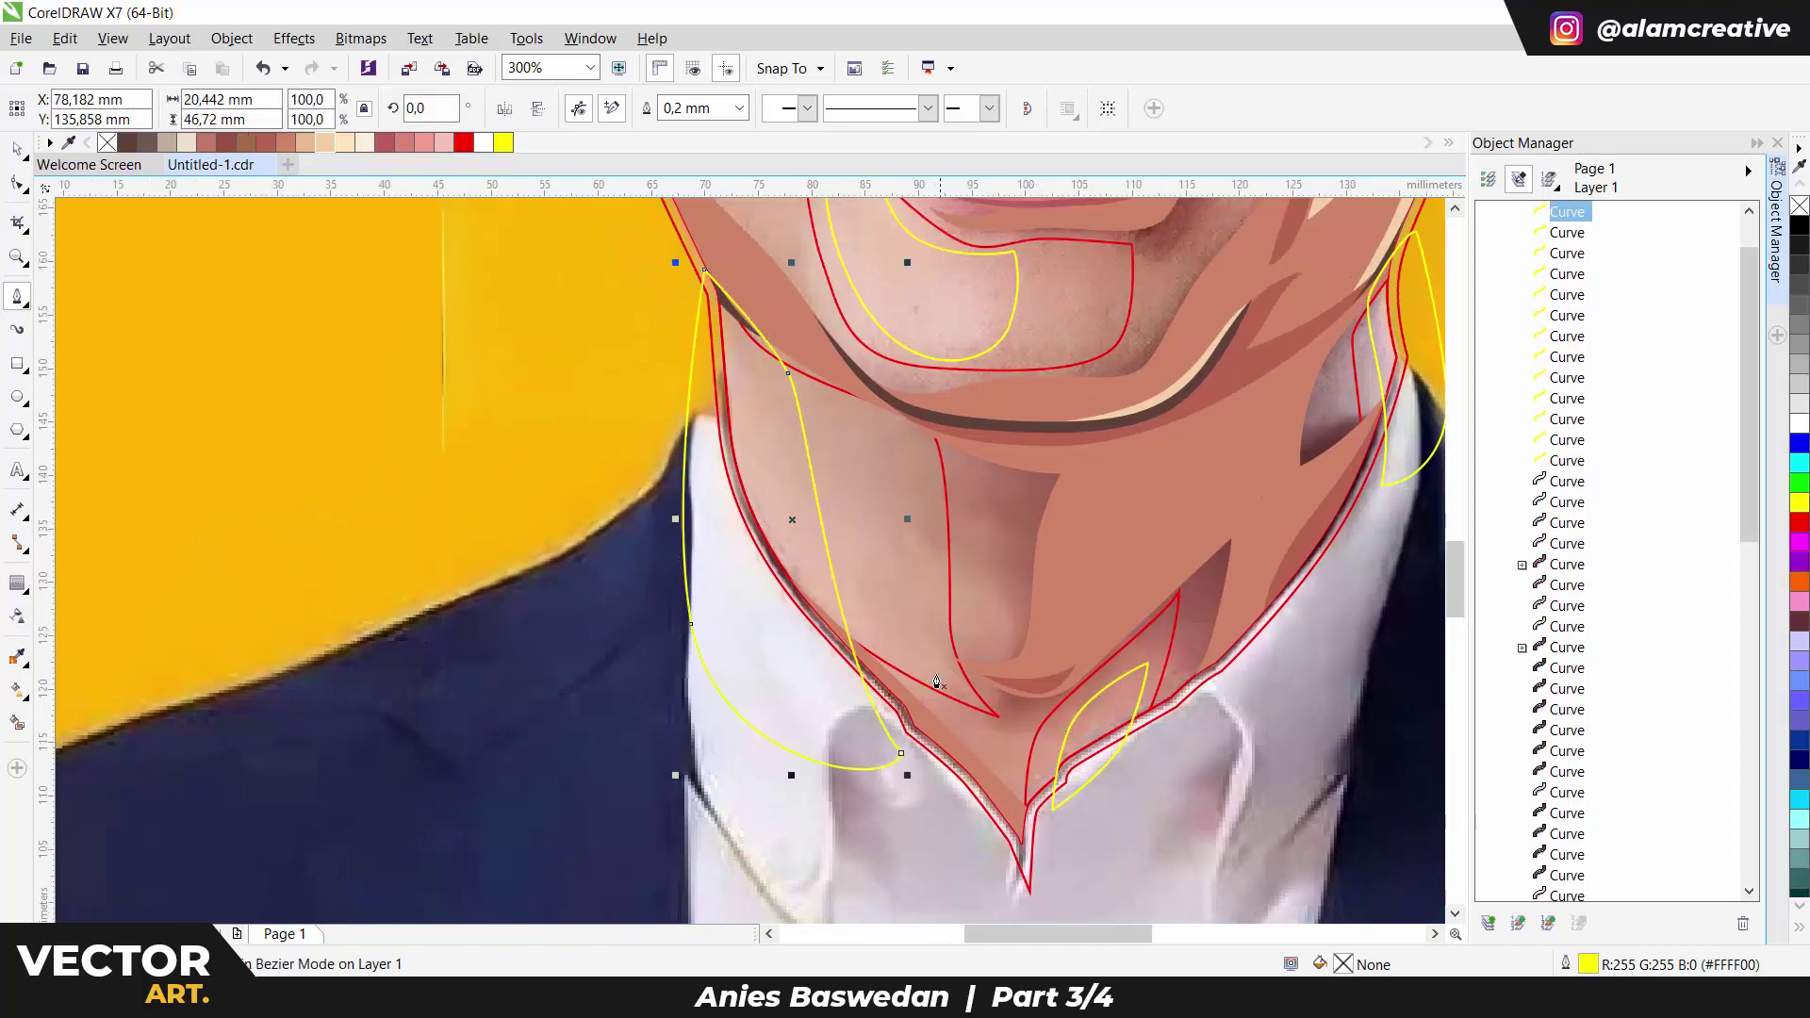
left_click(999, 716)
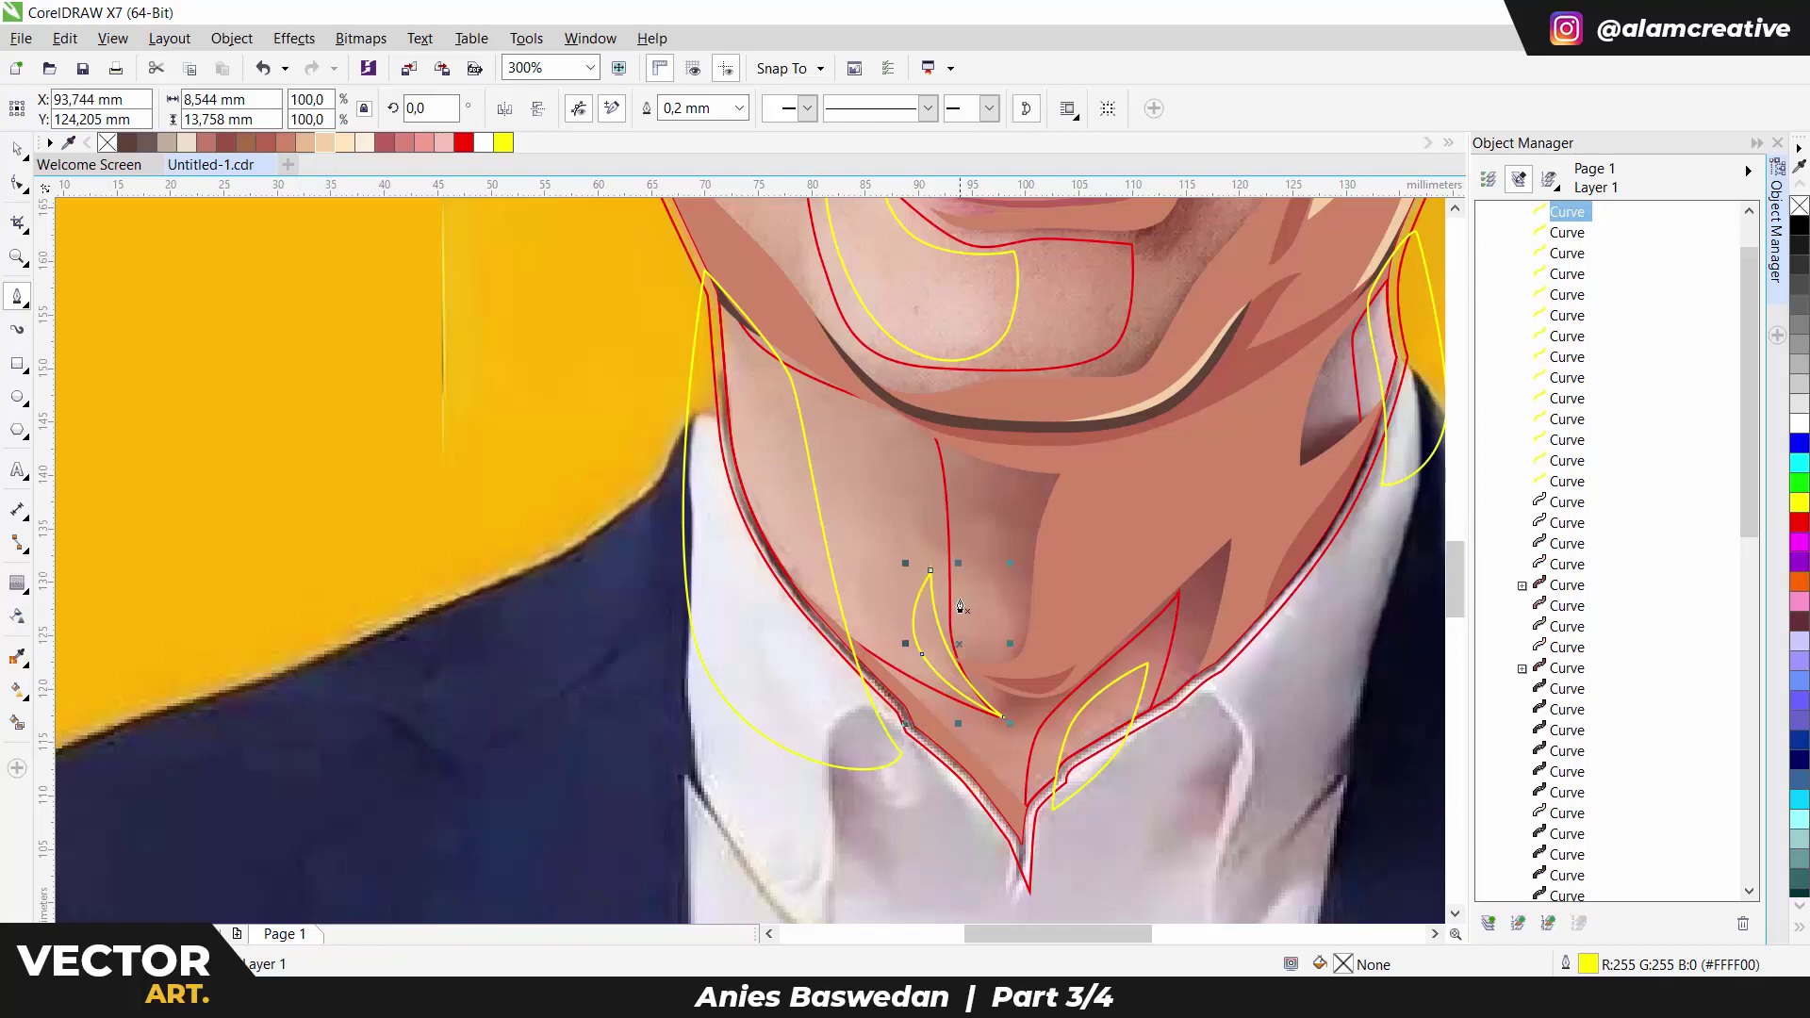
Trace closed highlight curves around the left ear's outer rim, about 13.5 × 27.7 mm, and inside its hollow, about 5.7 × 12.1 mm.
scroll(959, 606, "down", 2)
scroll(794, 422, "up", 3)
left_click_drag(709, 441, 755, 380)
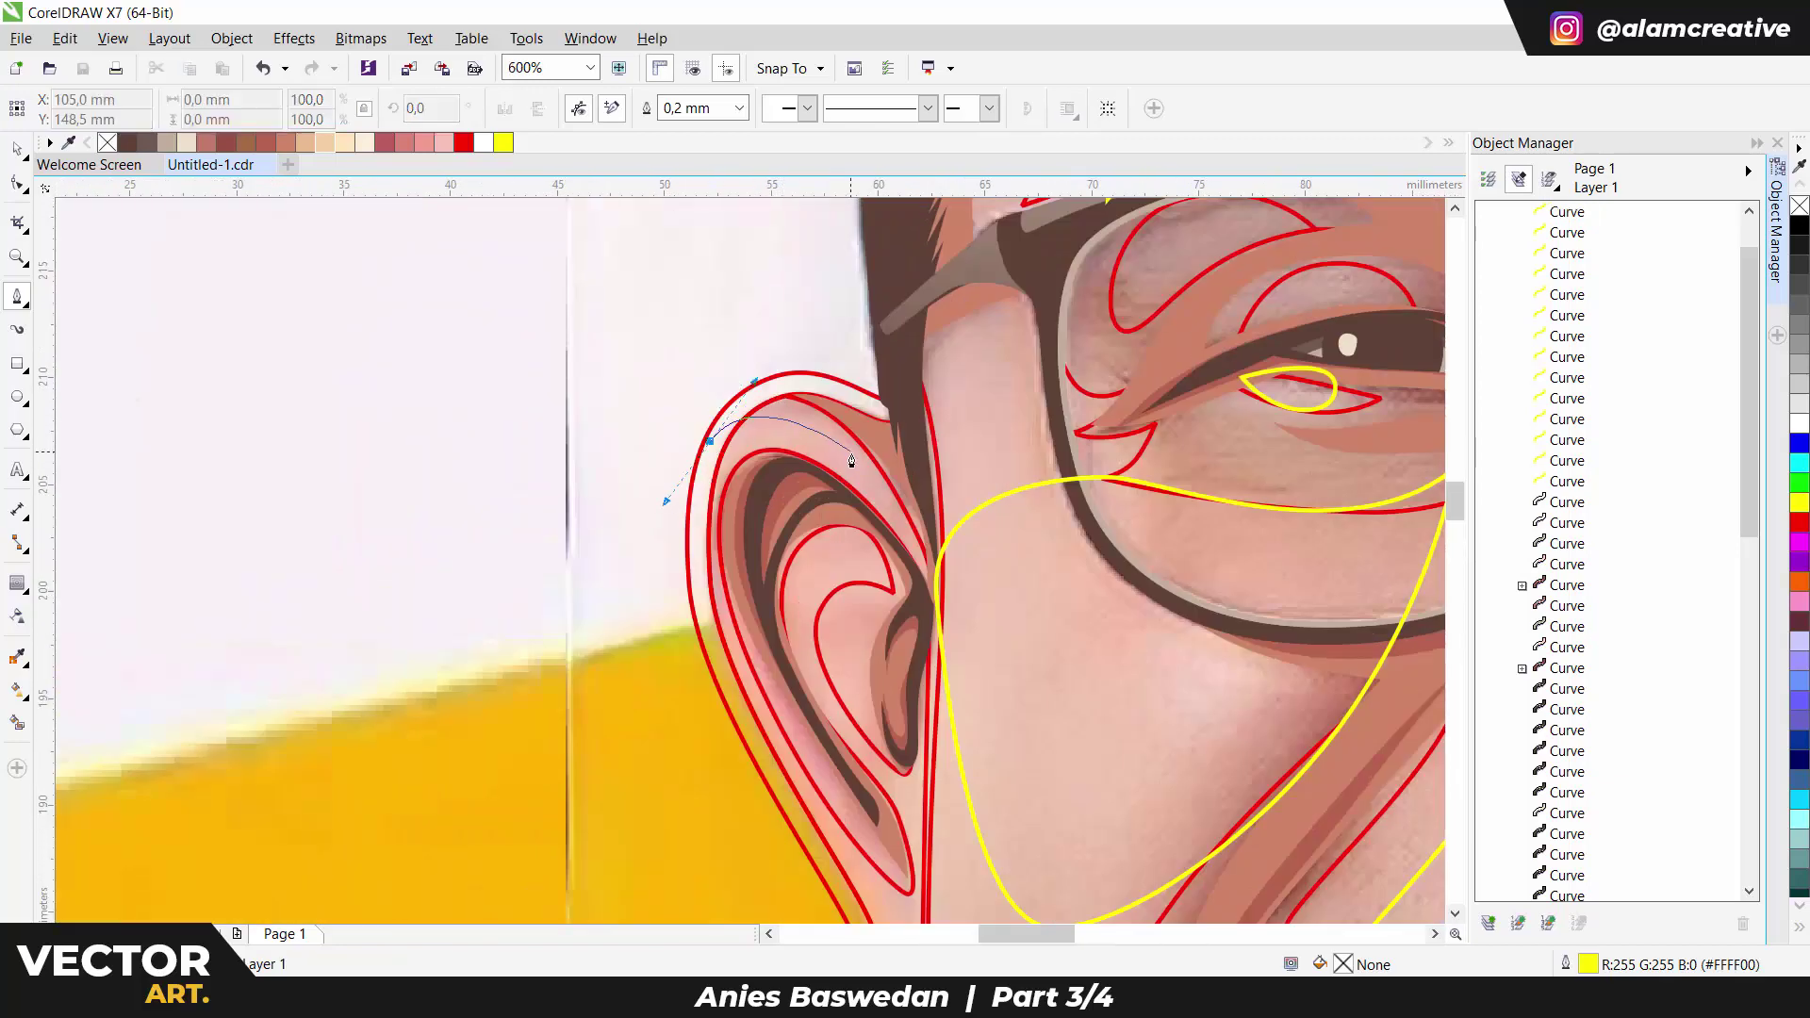
left_click_drag(756, 723, 825, 827)
scroll(801, 518, "down", 4)
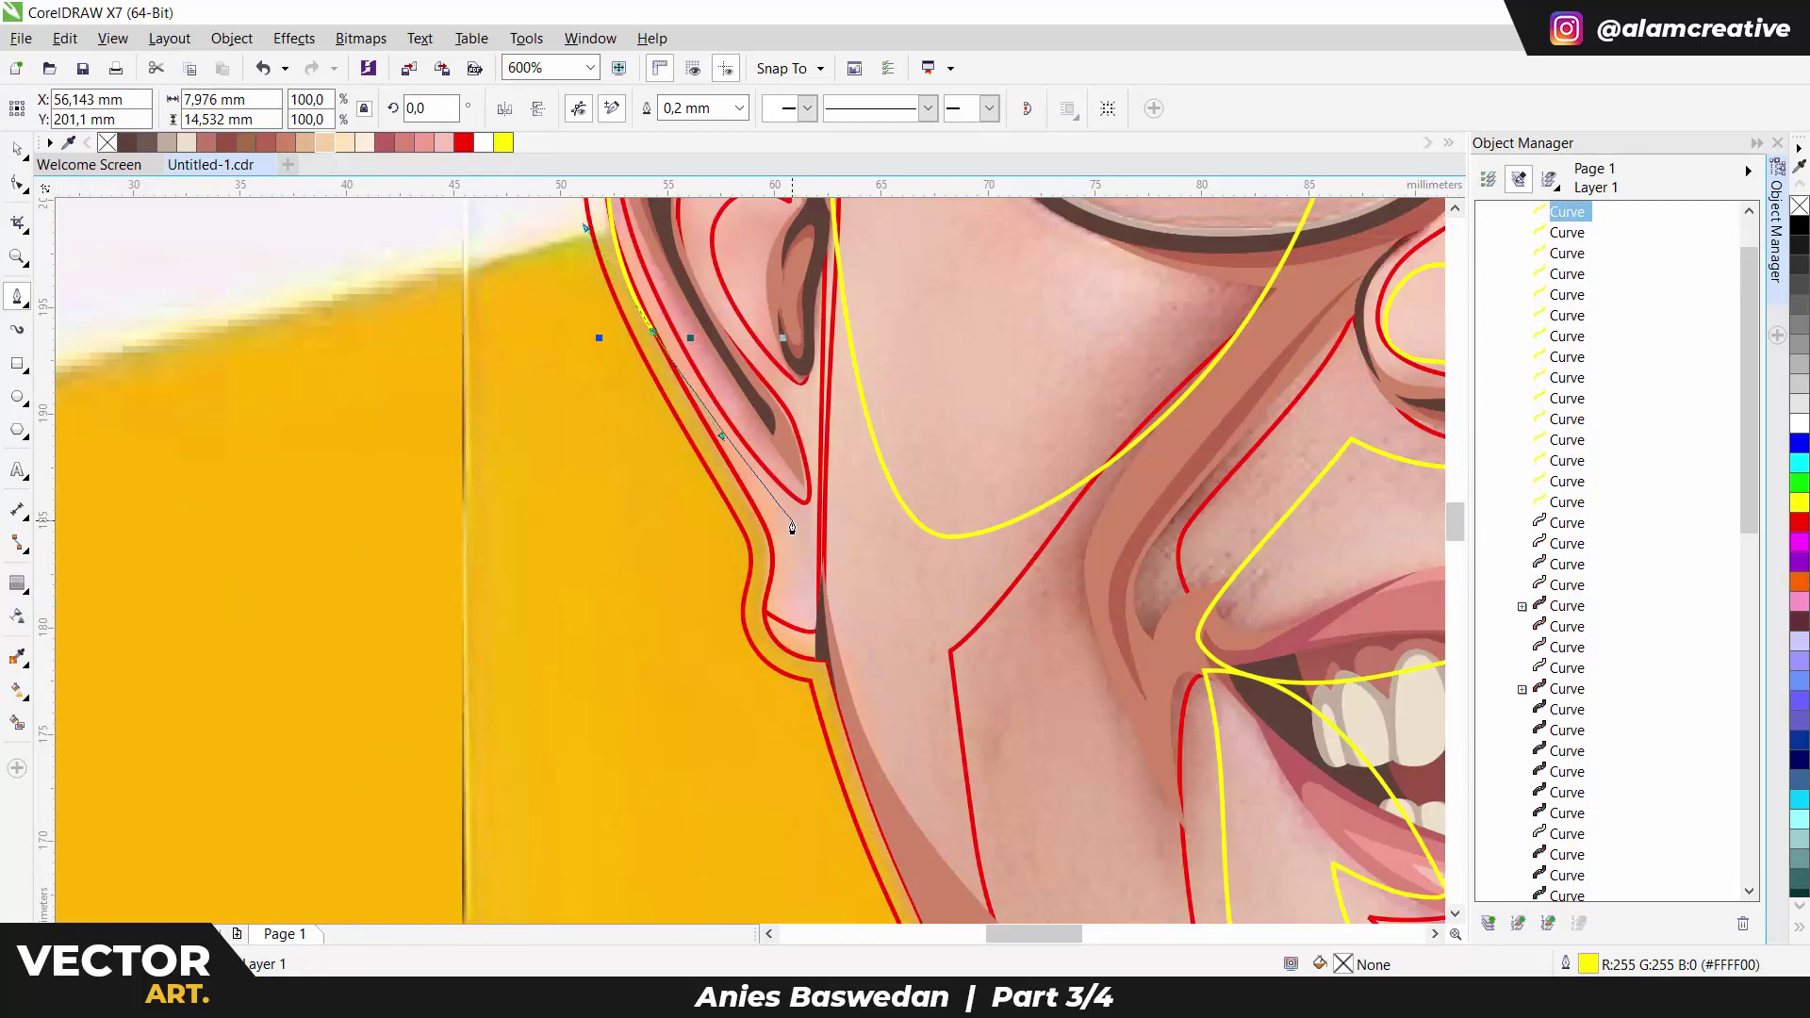
scroll(824, 615, "up", 3)
left_click_drag(627, 494, 631, 414)
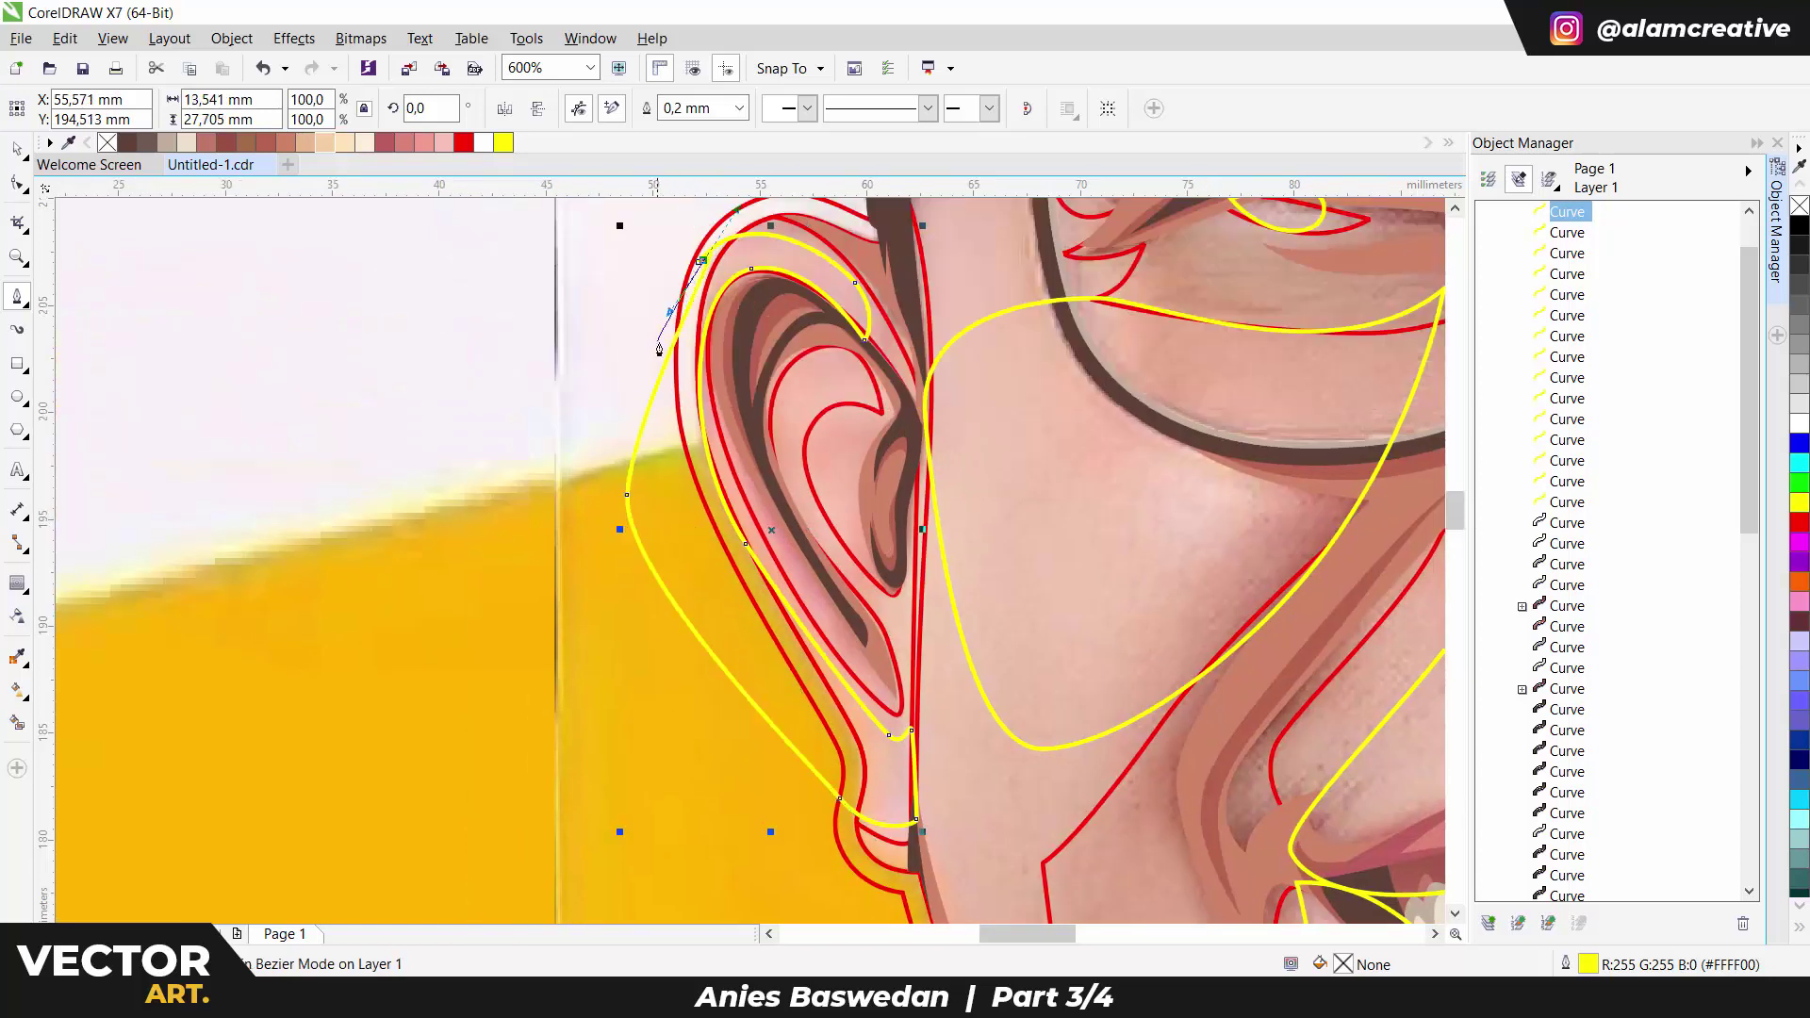
left_click_drag(659, 348, 636, 377)
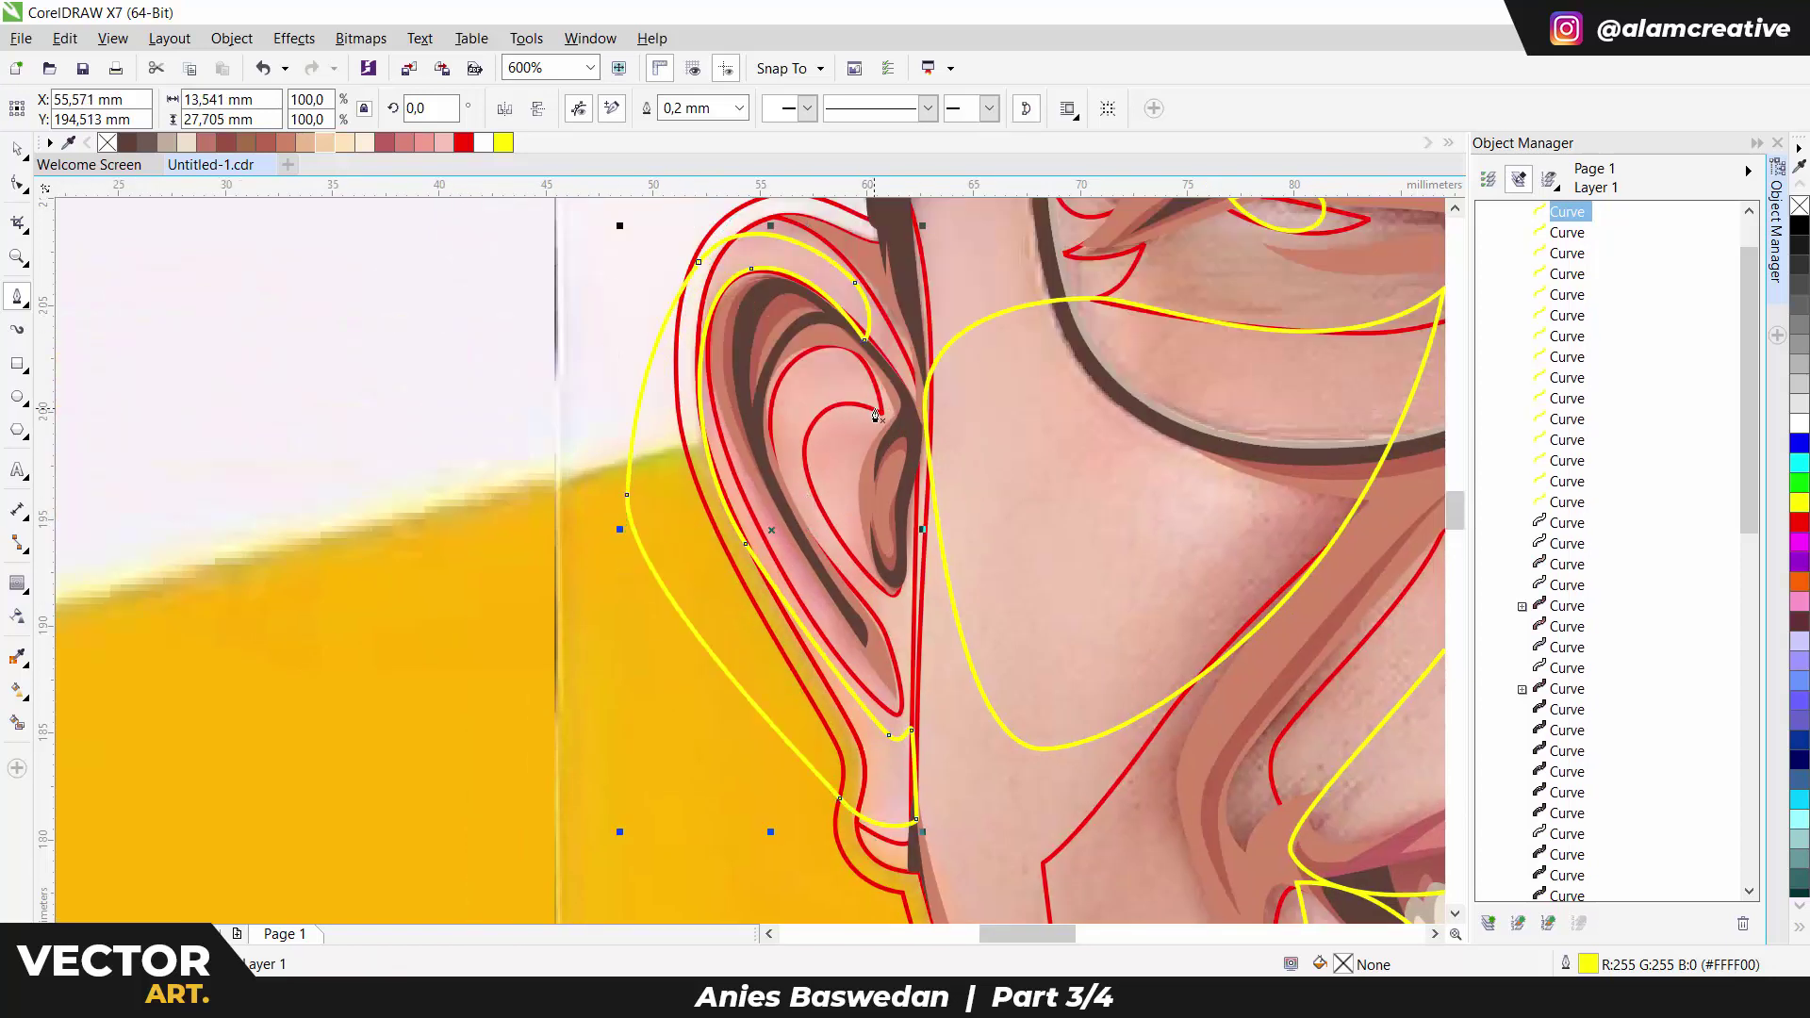
left_click_drag(825, 517, 872, 554)
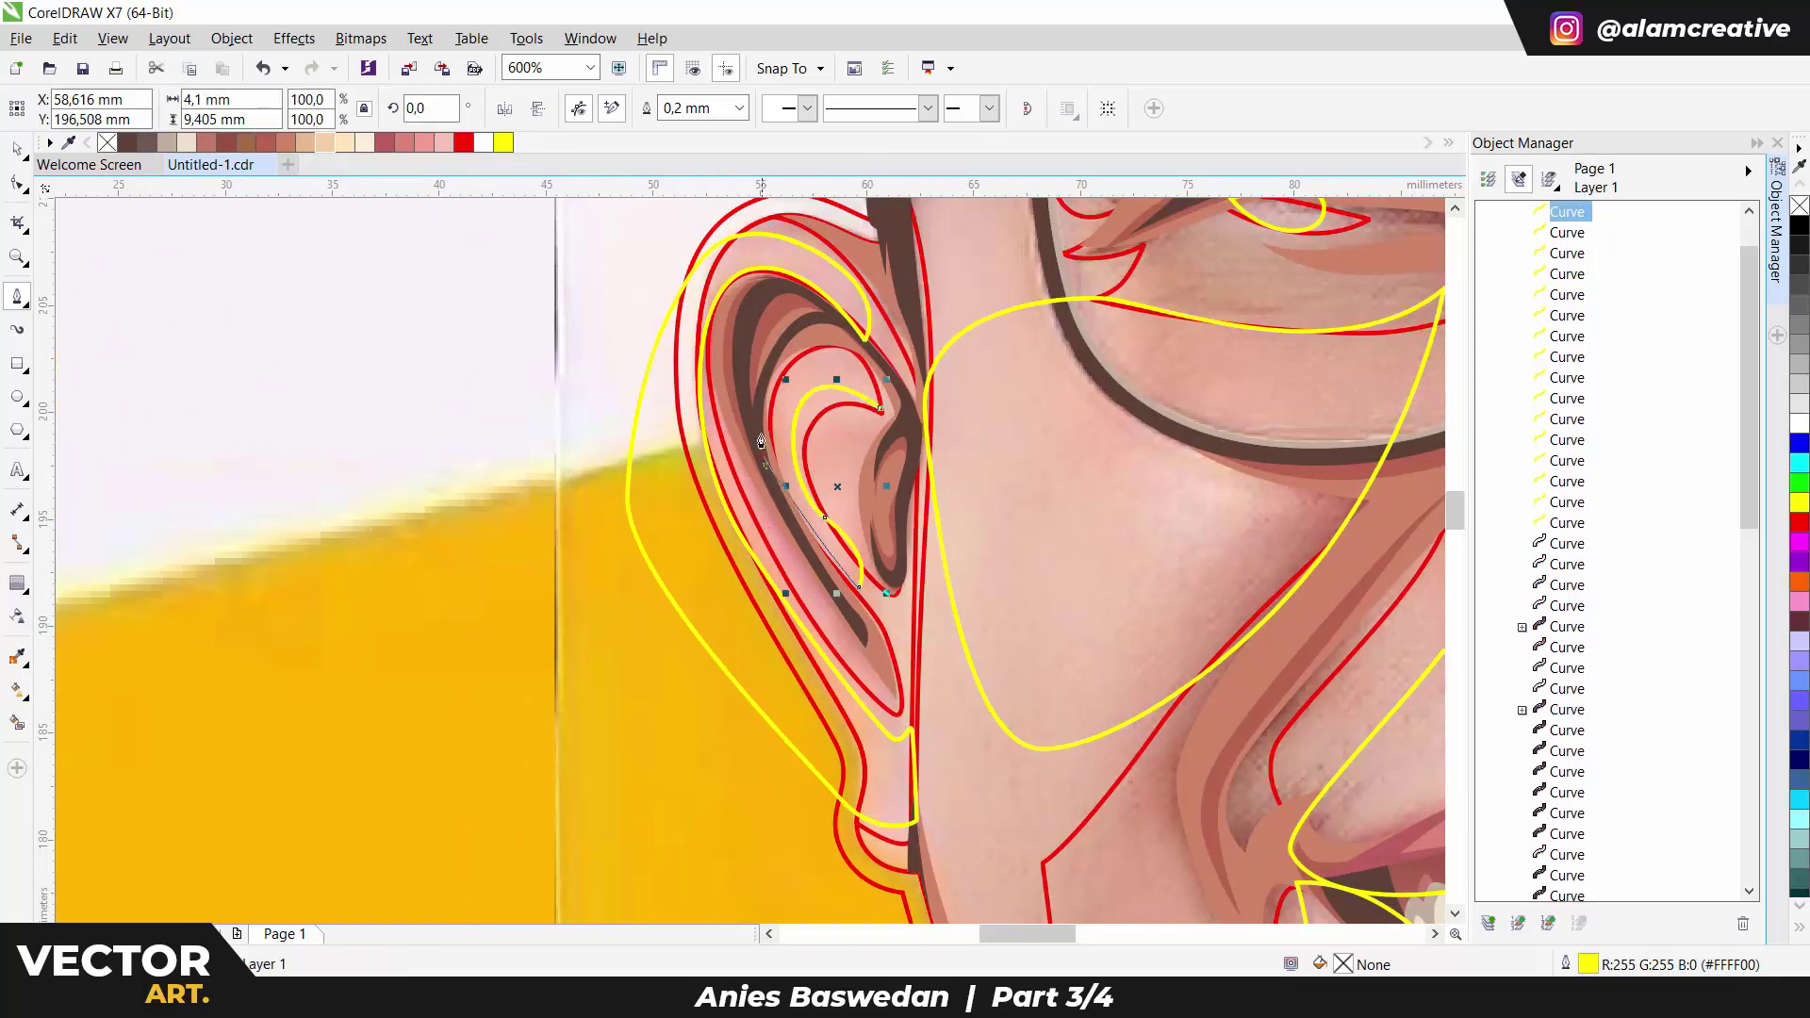
Trace a small closed highlight curve on the left eye's upper lid, about 4.4 × 2.7 mm.
scroll(1021, 491, "down", 3)
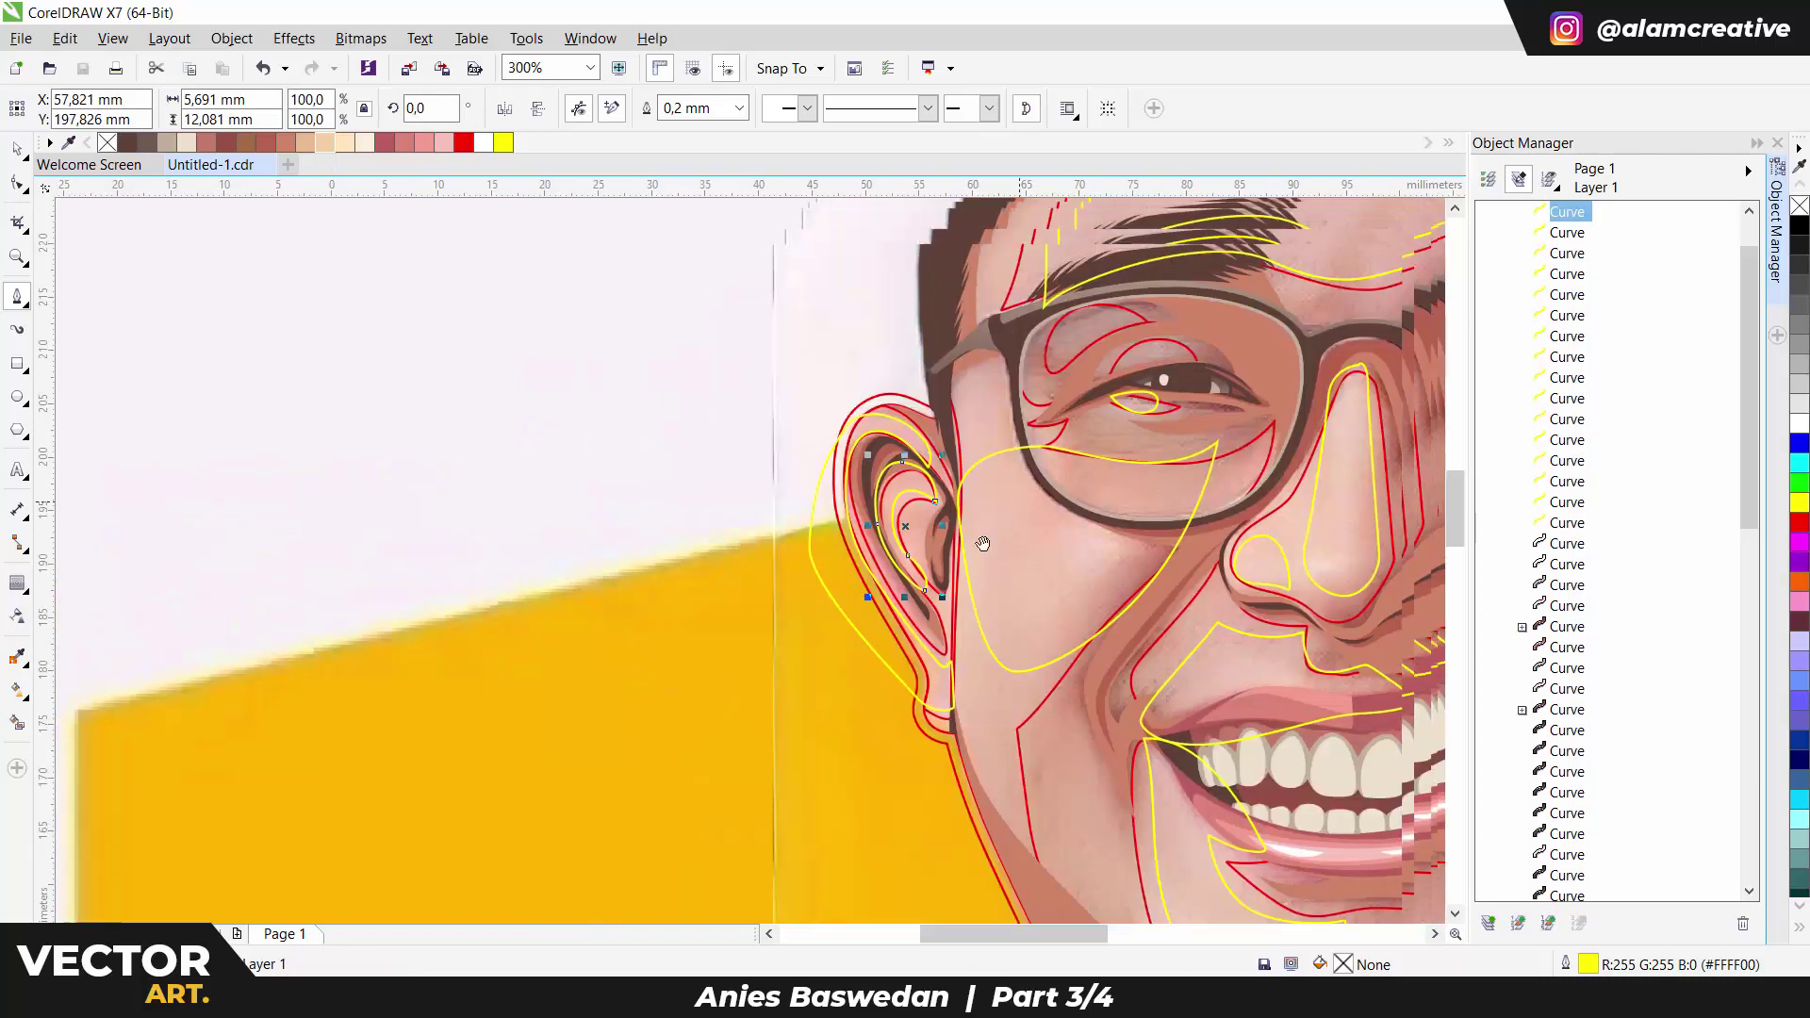
scroll(626, 509, "up", 3)
left_click_drag(660, 460, 639, 405)
left_click(571, 474)
left_click(663, 458)
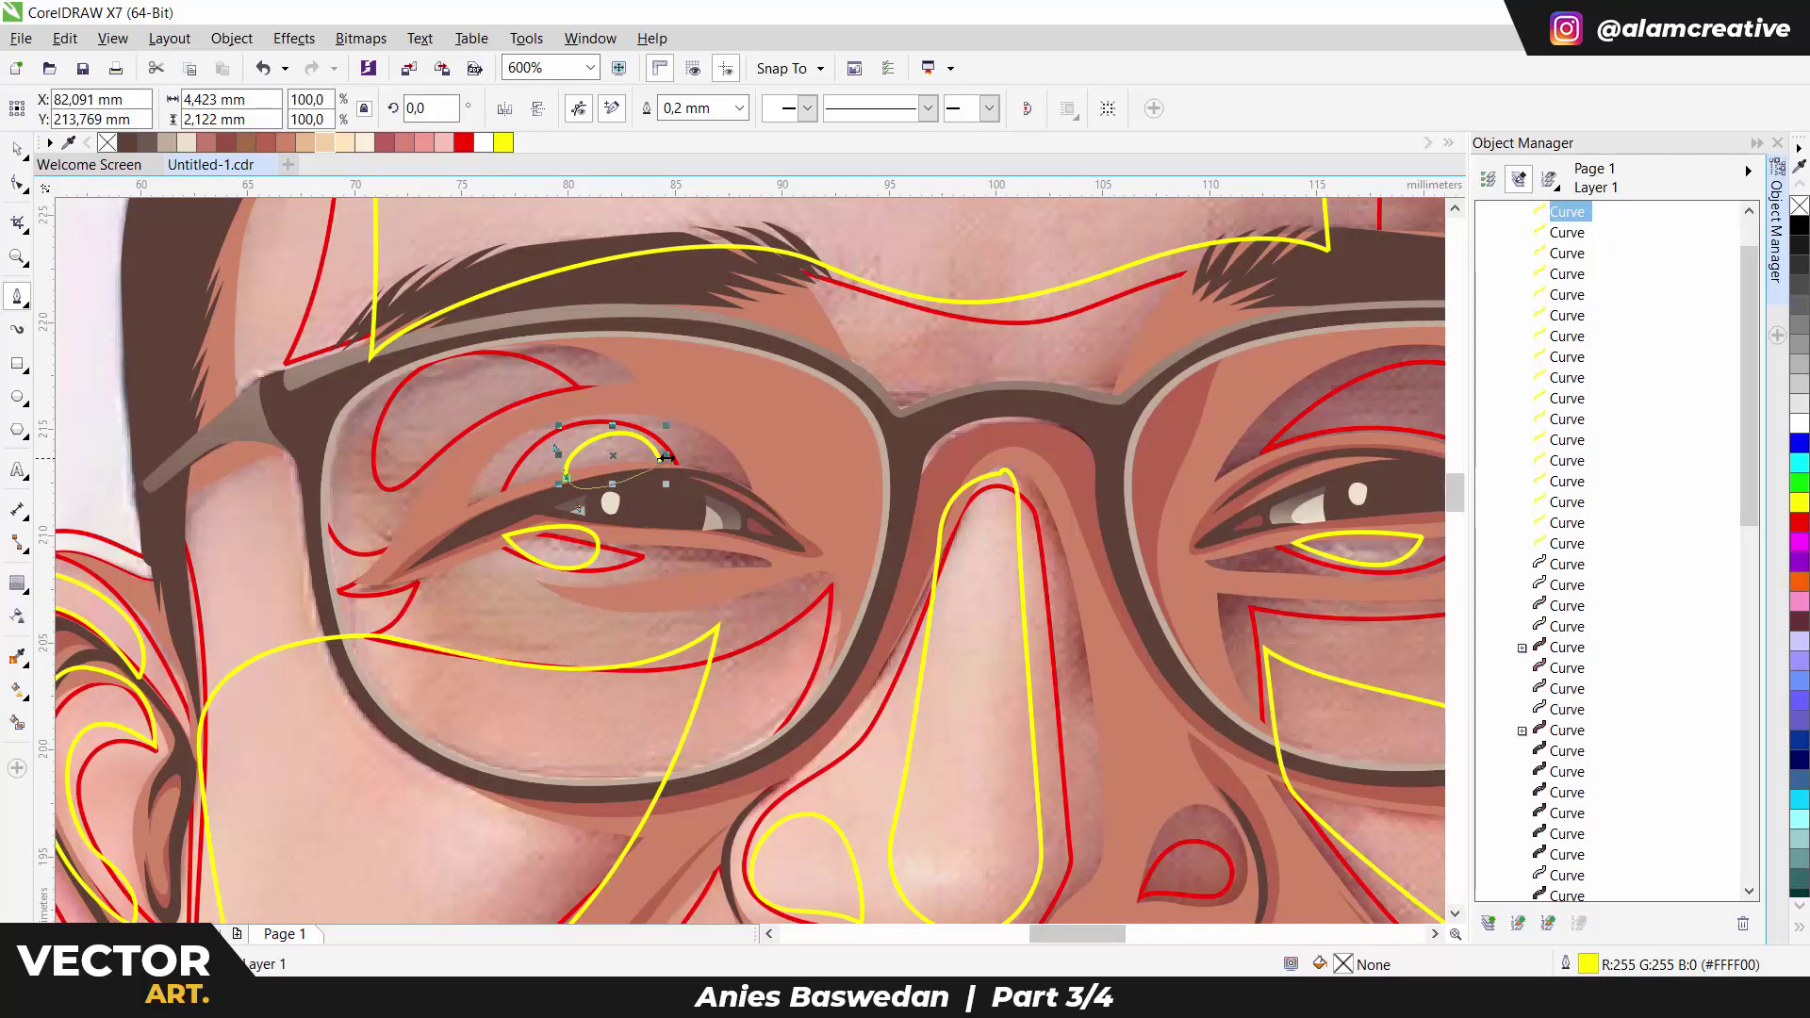
Select all the yellow highlight curves, clip them to the face shape with Intersect, and give them a red outline.
scroll(800, 539, "down", 3)
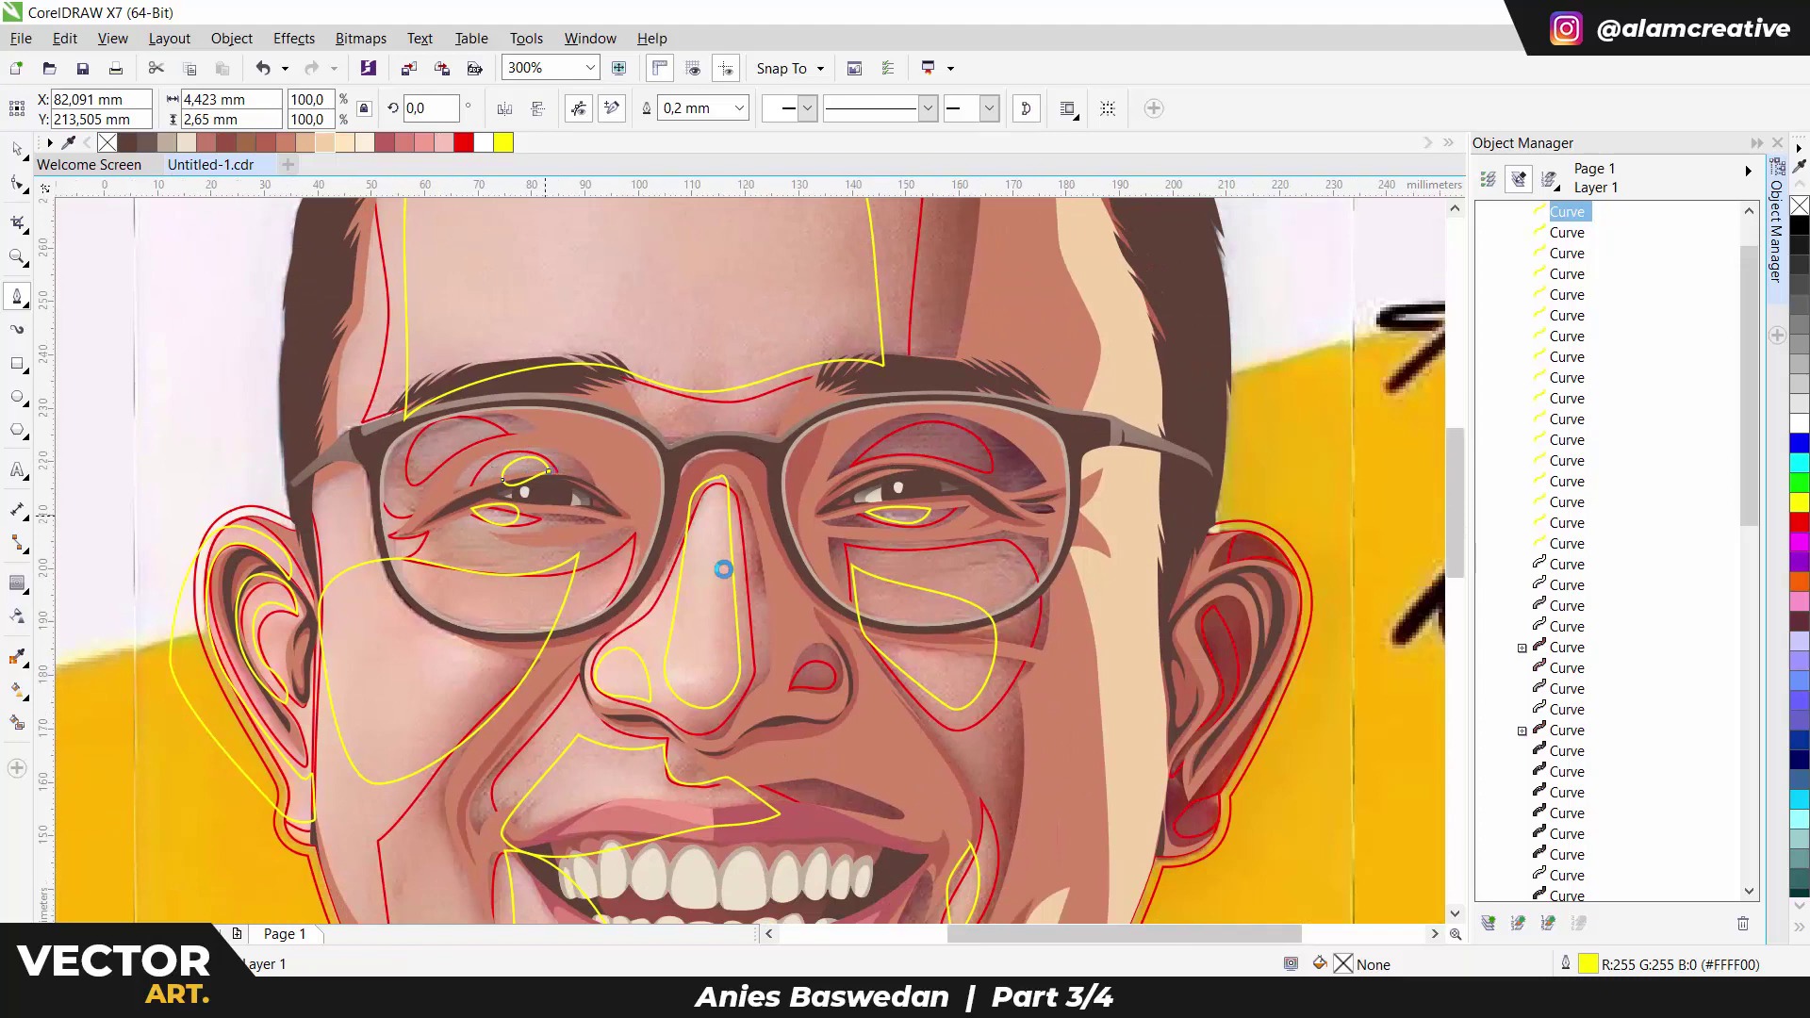
scroll(801, 558, "down", 2)
scroll(790, 650, "down", 1)
scroll(786, 636, "up", 3)
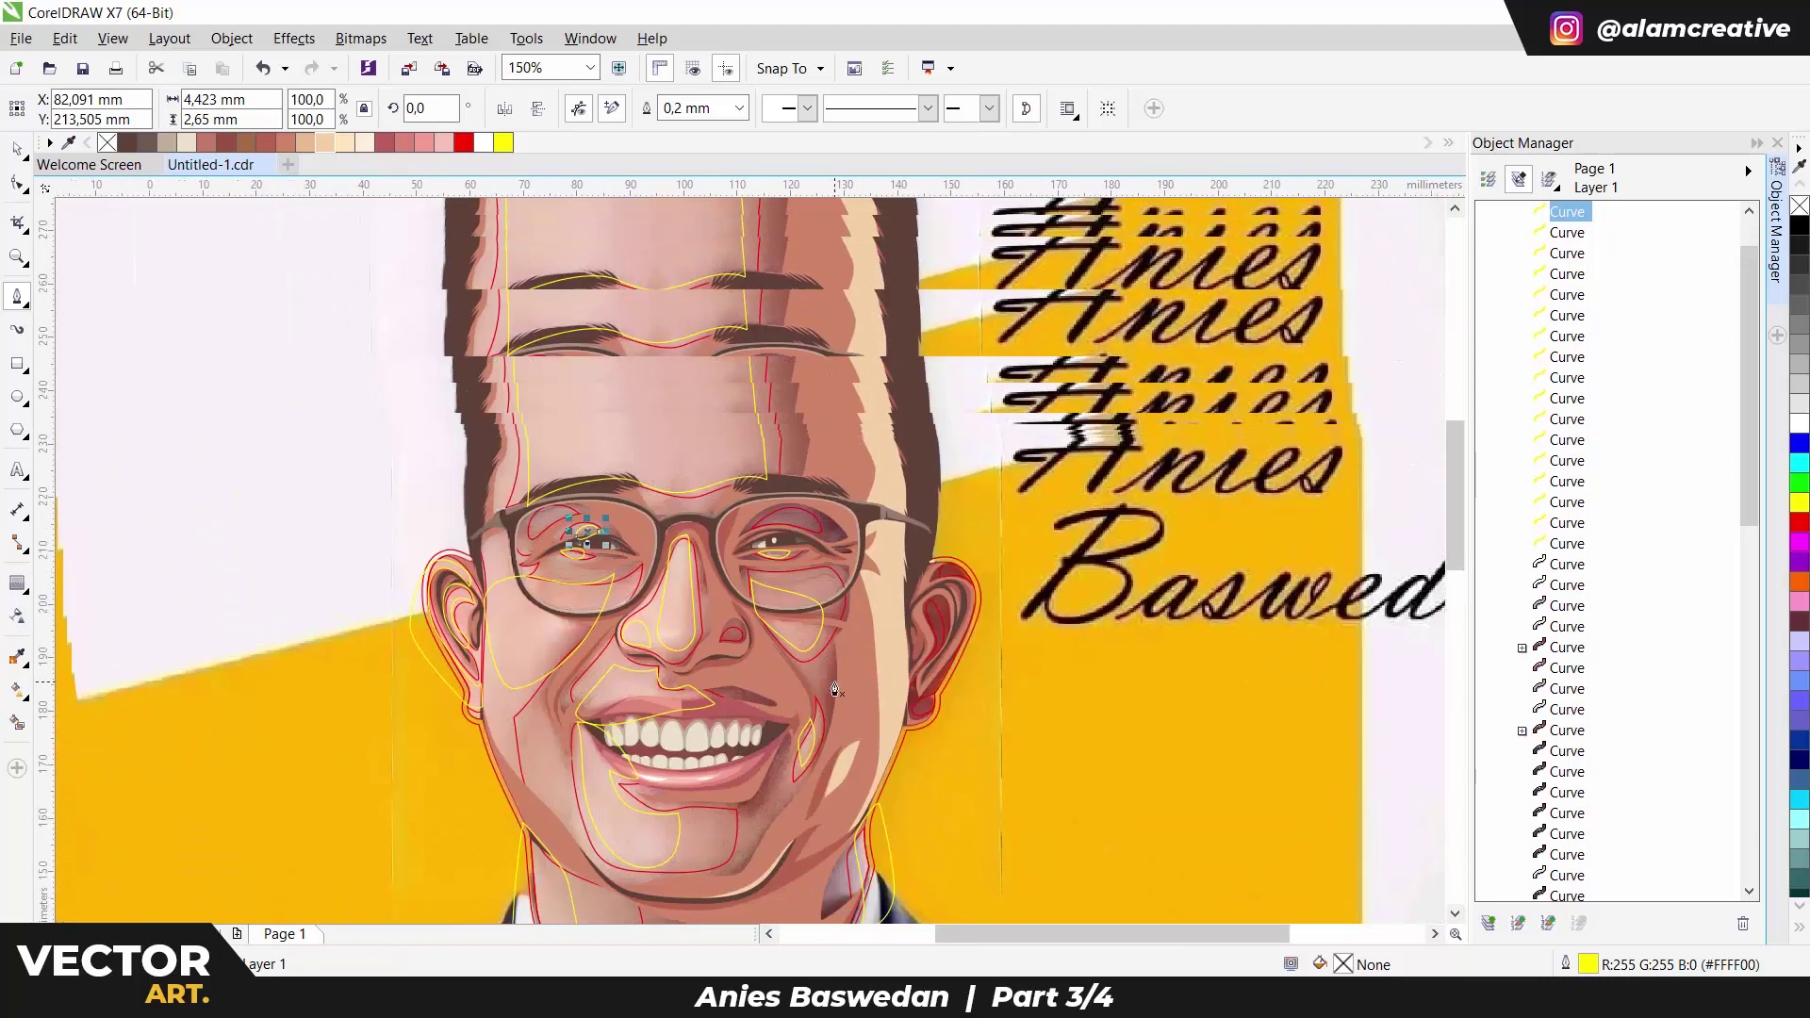
key("space")
left_click(1562, 549, "shift")
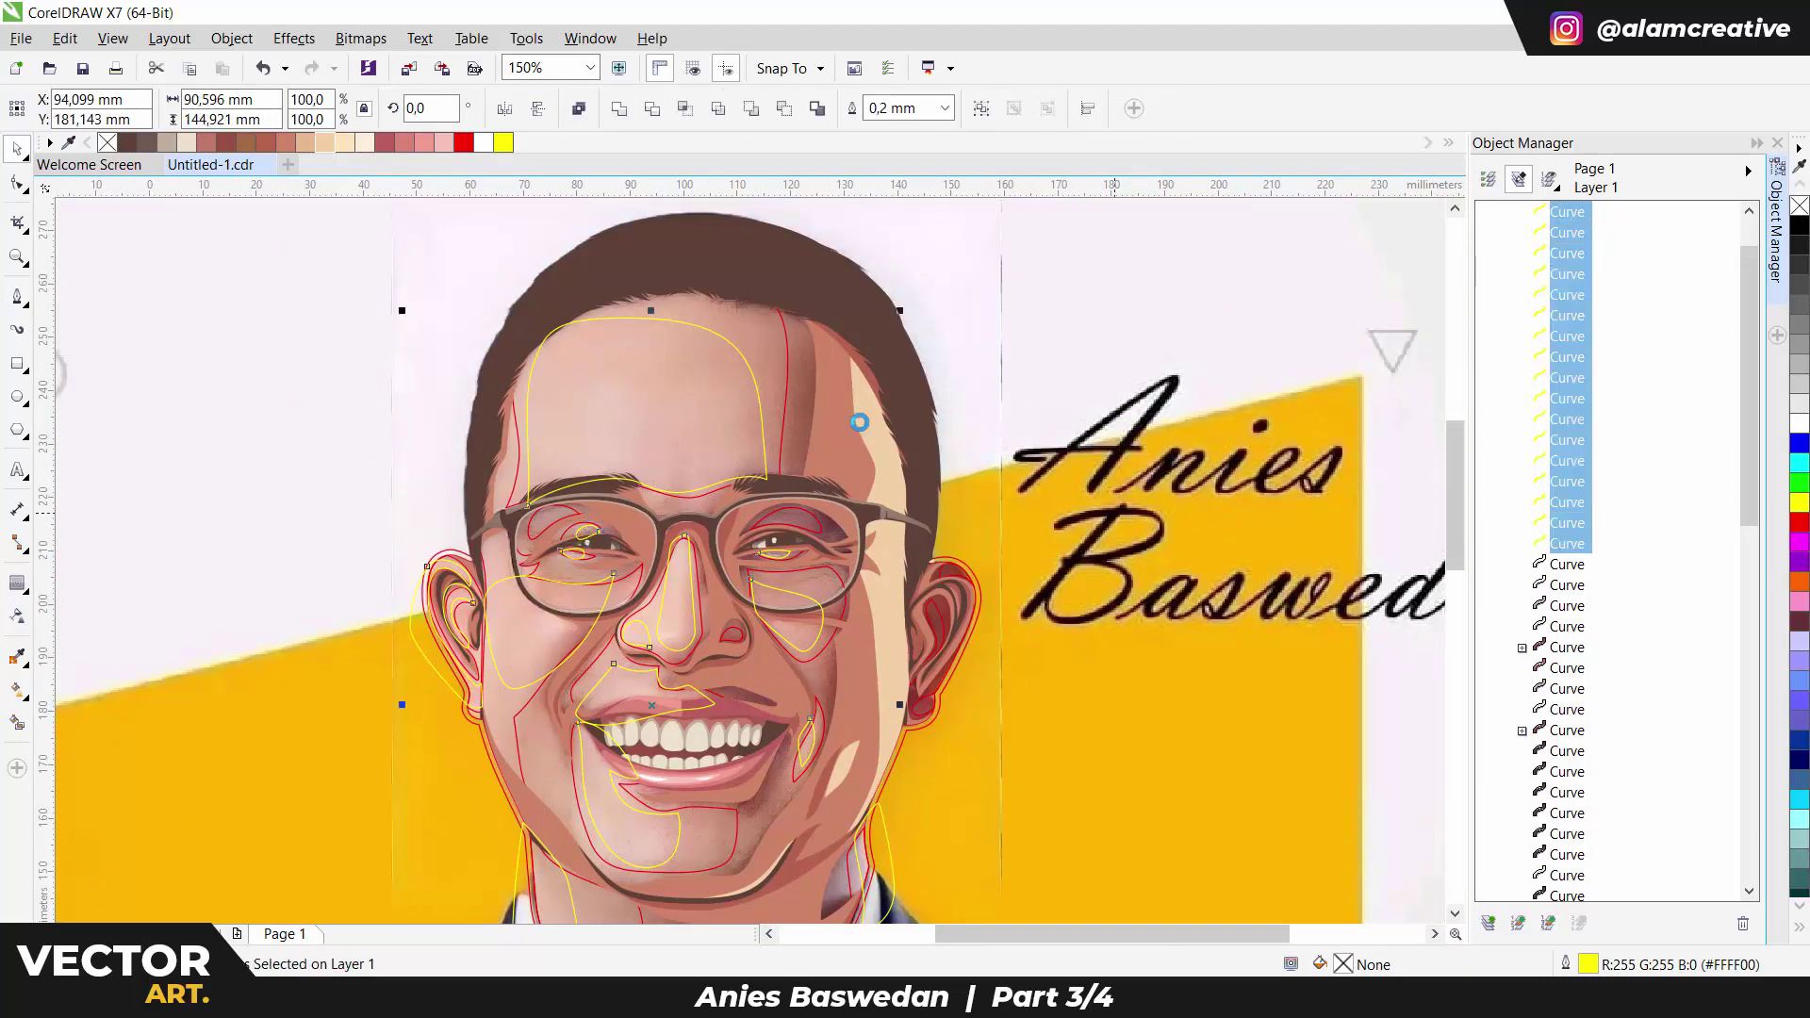
left_click(684, 108)
right_click(463, 142)
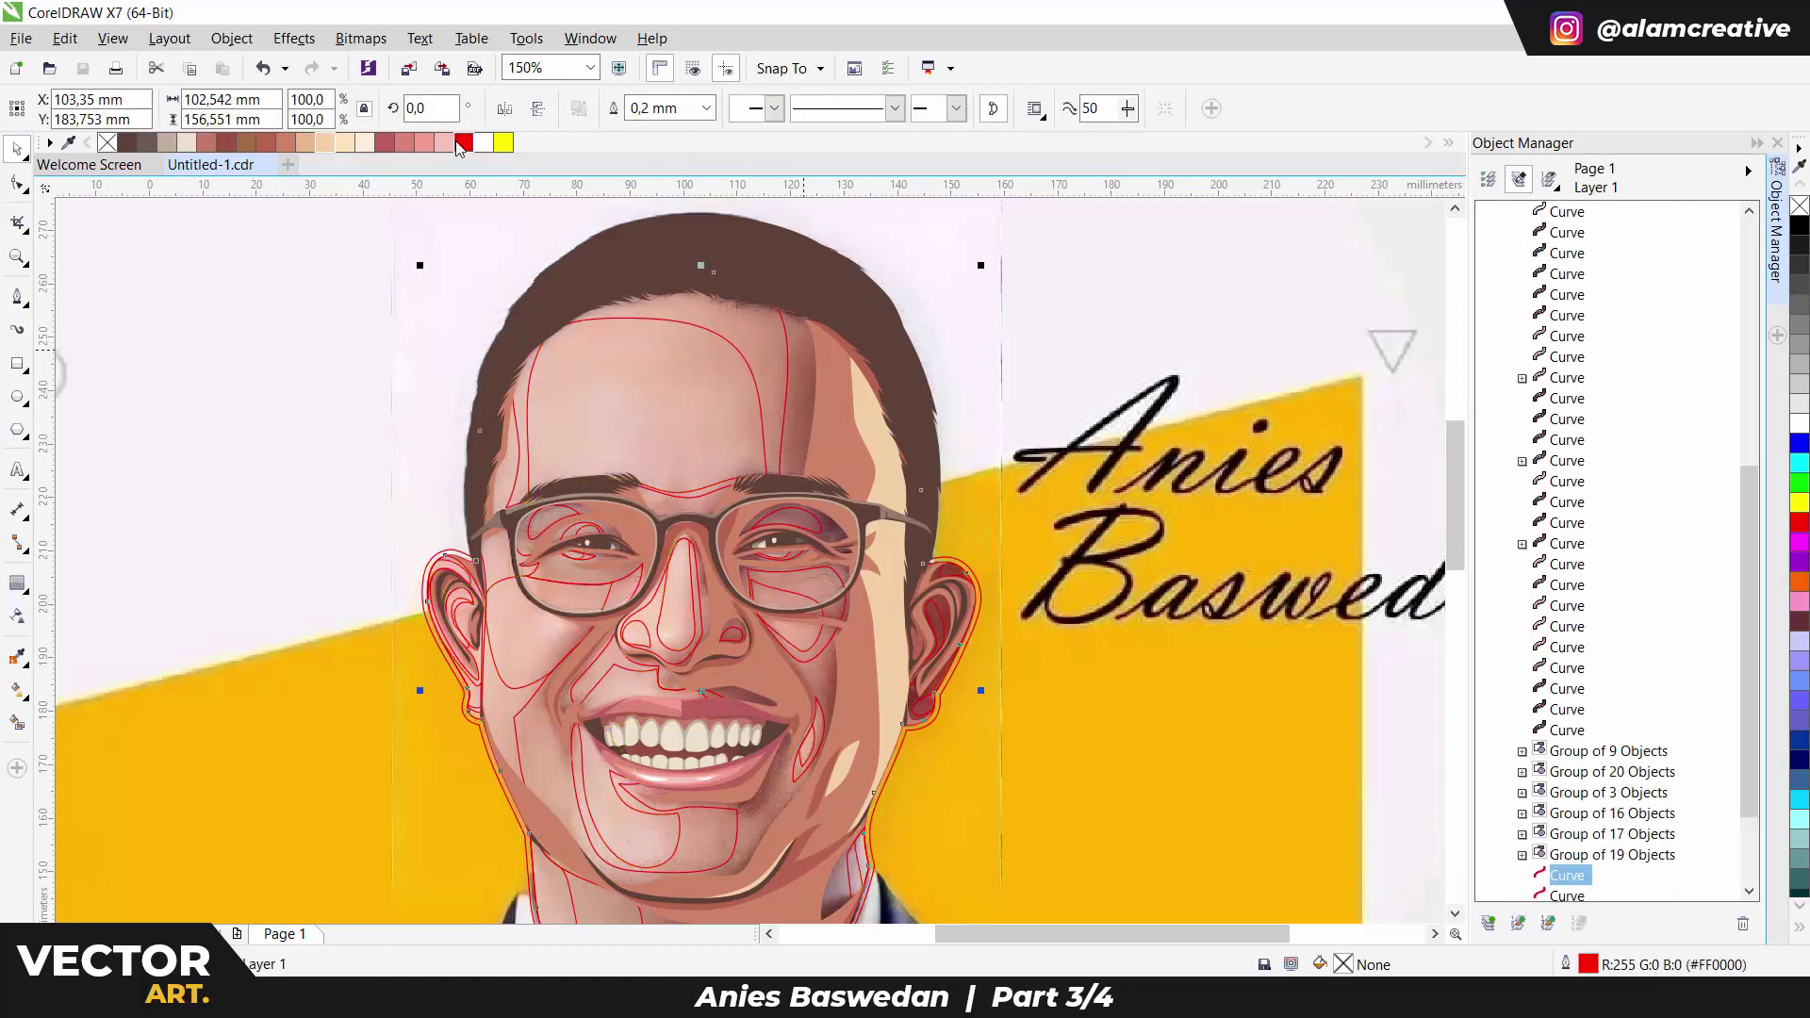
Fill the face base and its two skin groups with progressively lighter peach tones up to #FFE6BF, and the outer contour with brown #5E4139.
left_click(338, 148)
key("Tab")
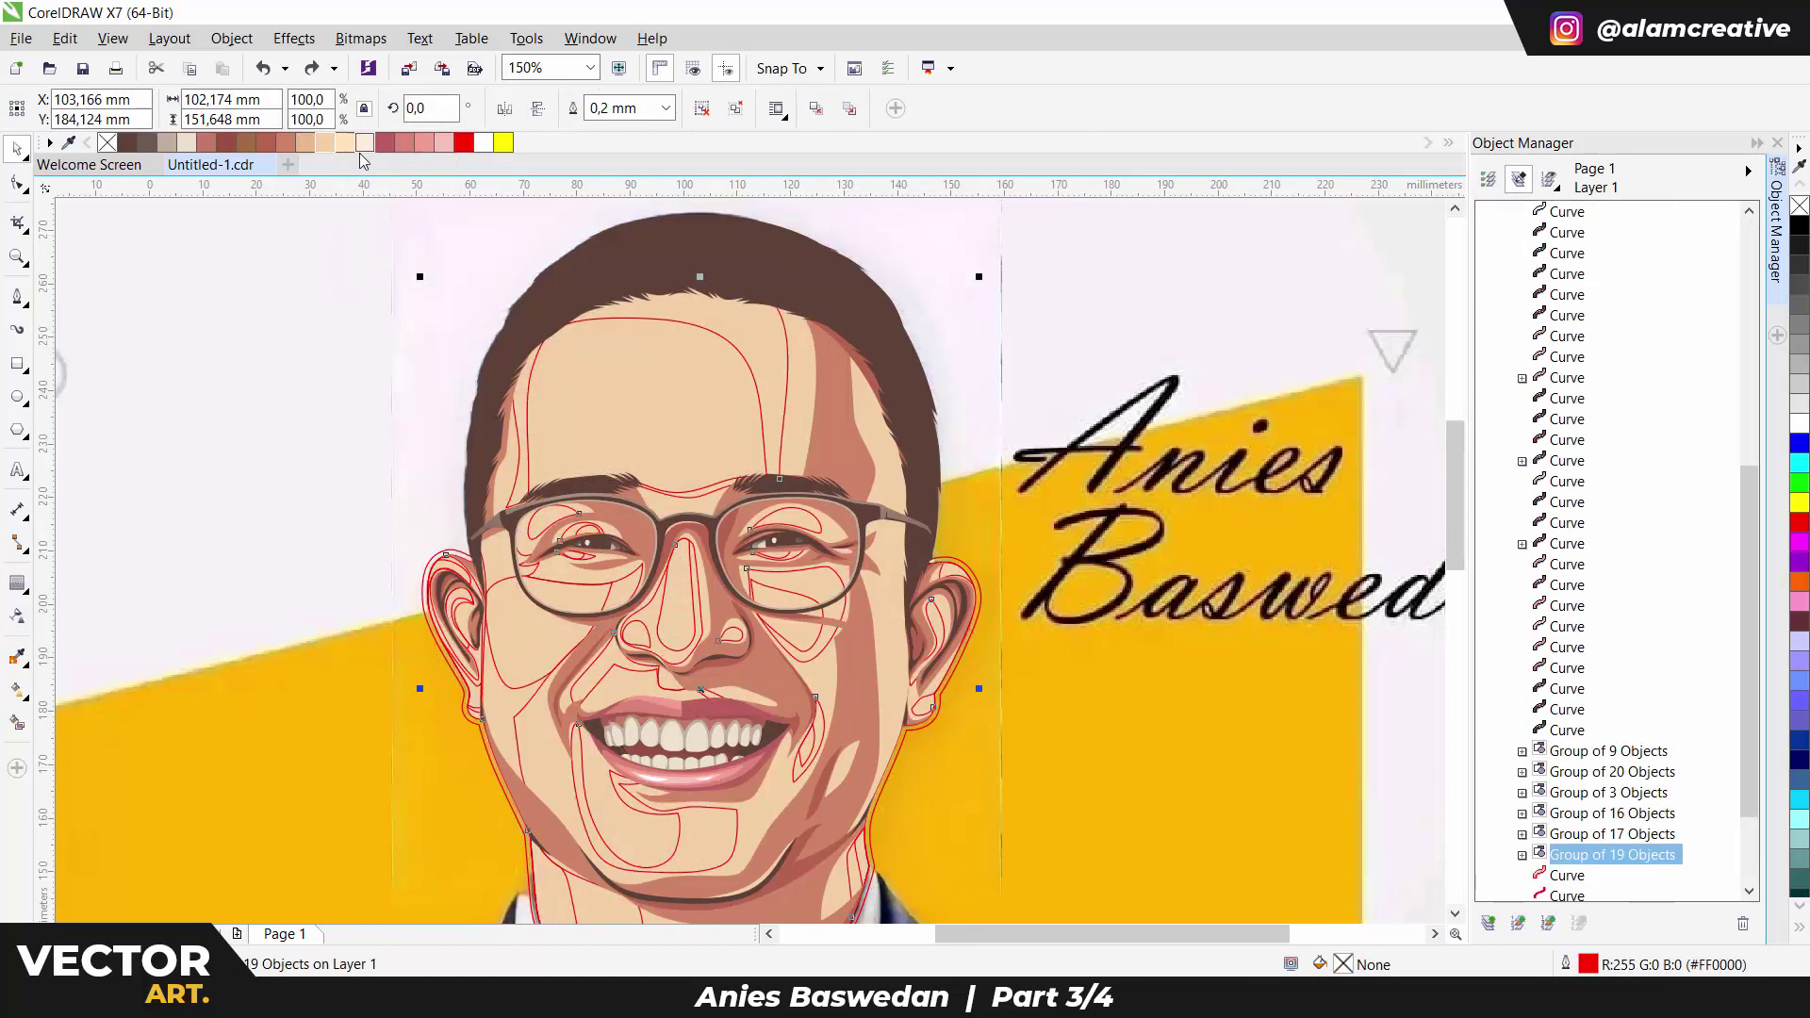
left_click(317, 141)
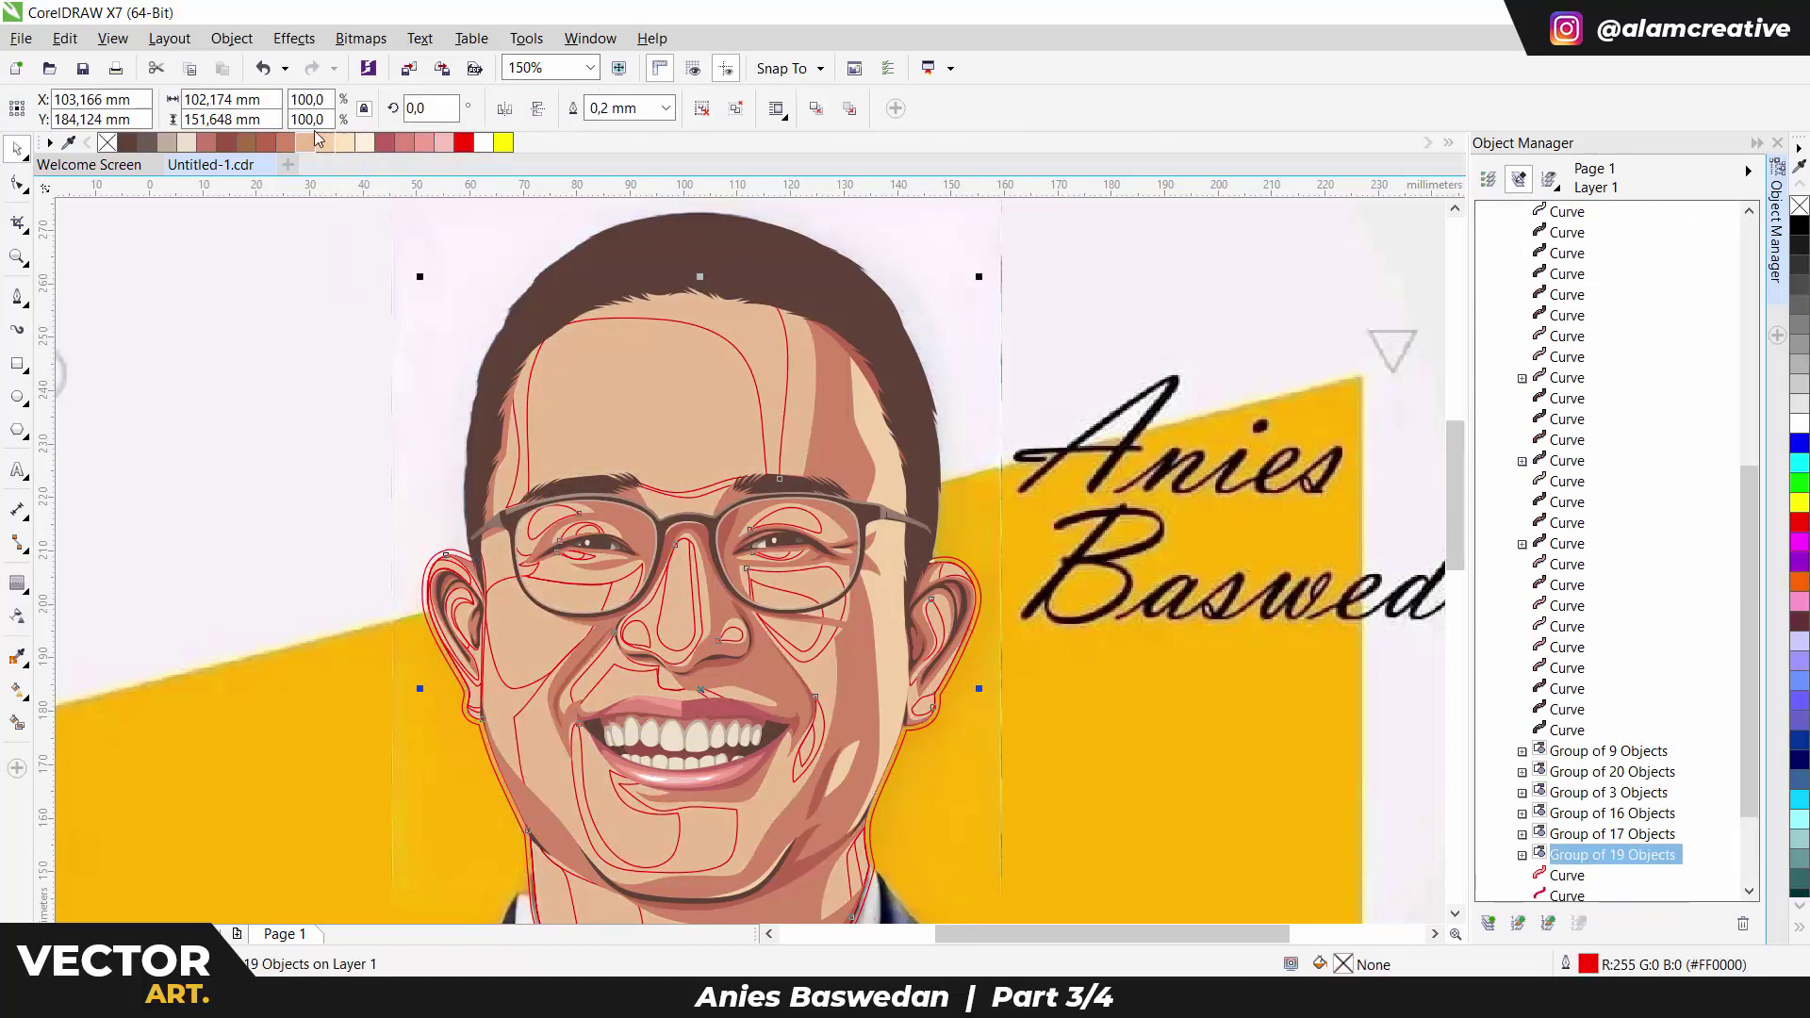
left_click(726, 403)
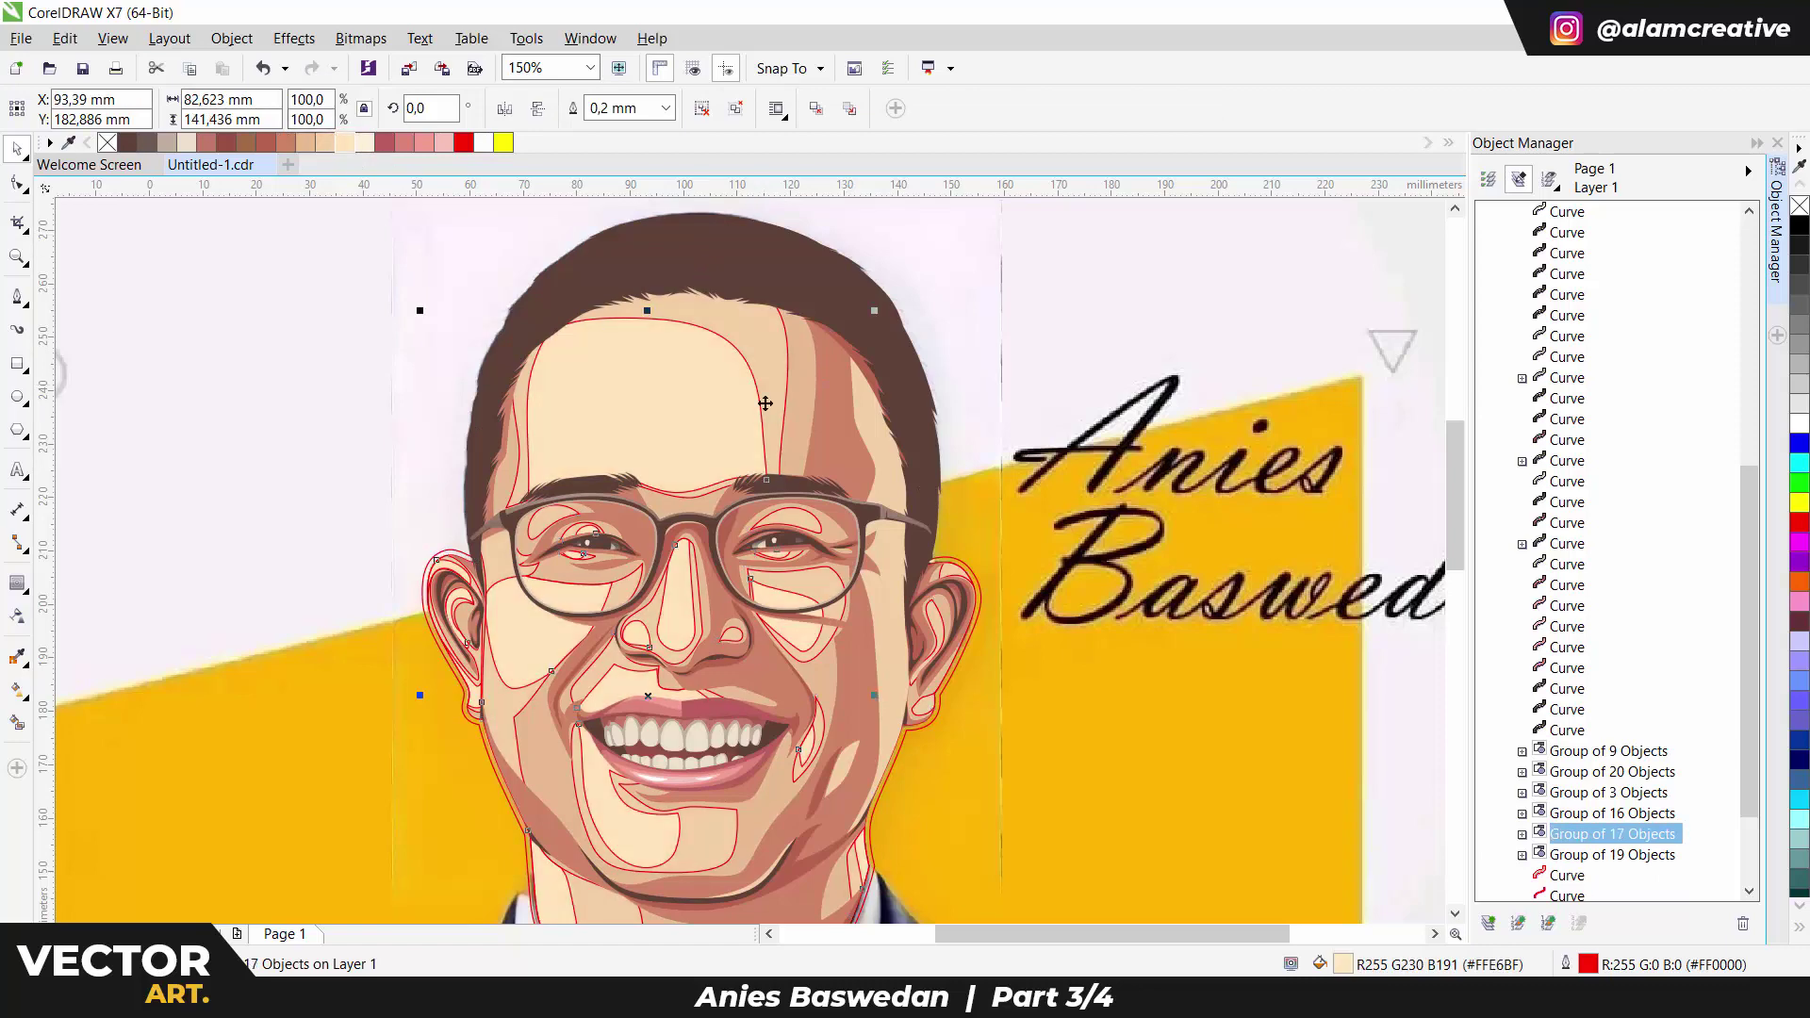
scroll(955, 560, "up", 2)
scroll(716, 566, "down", 4)
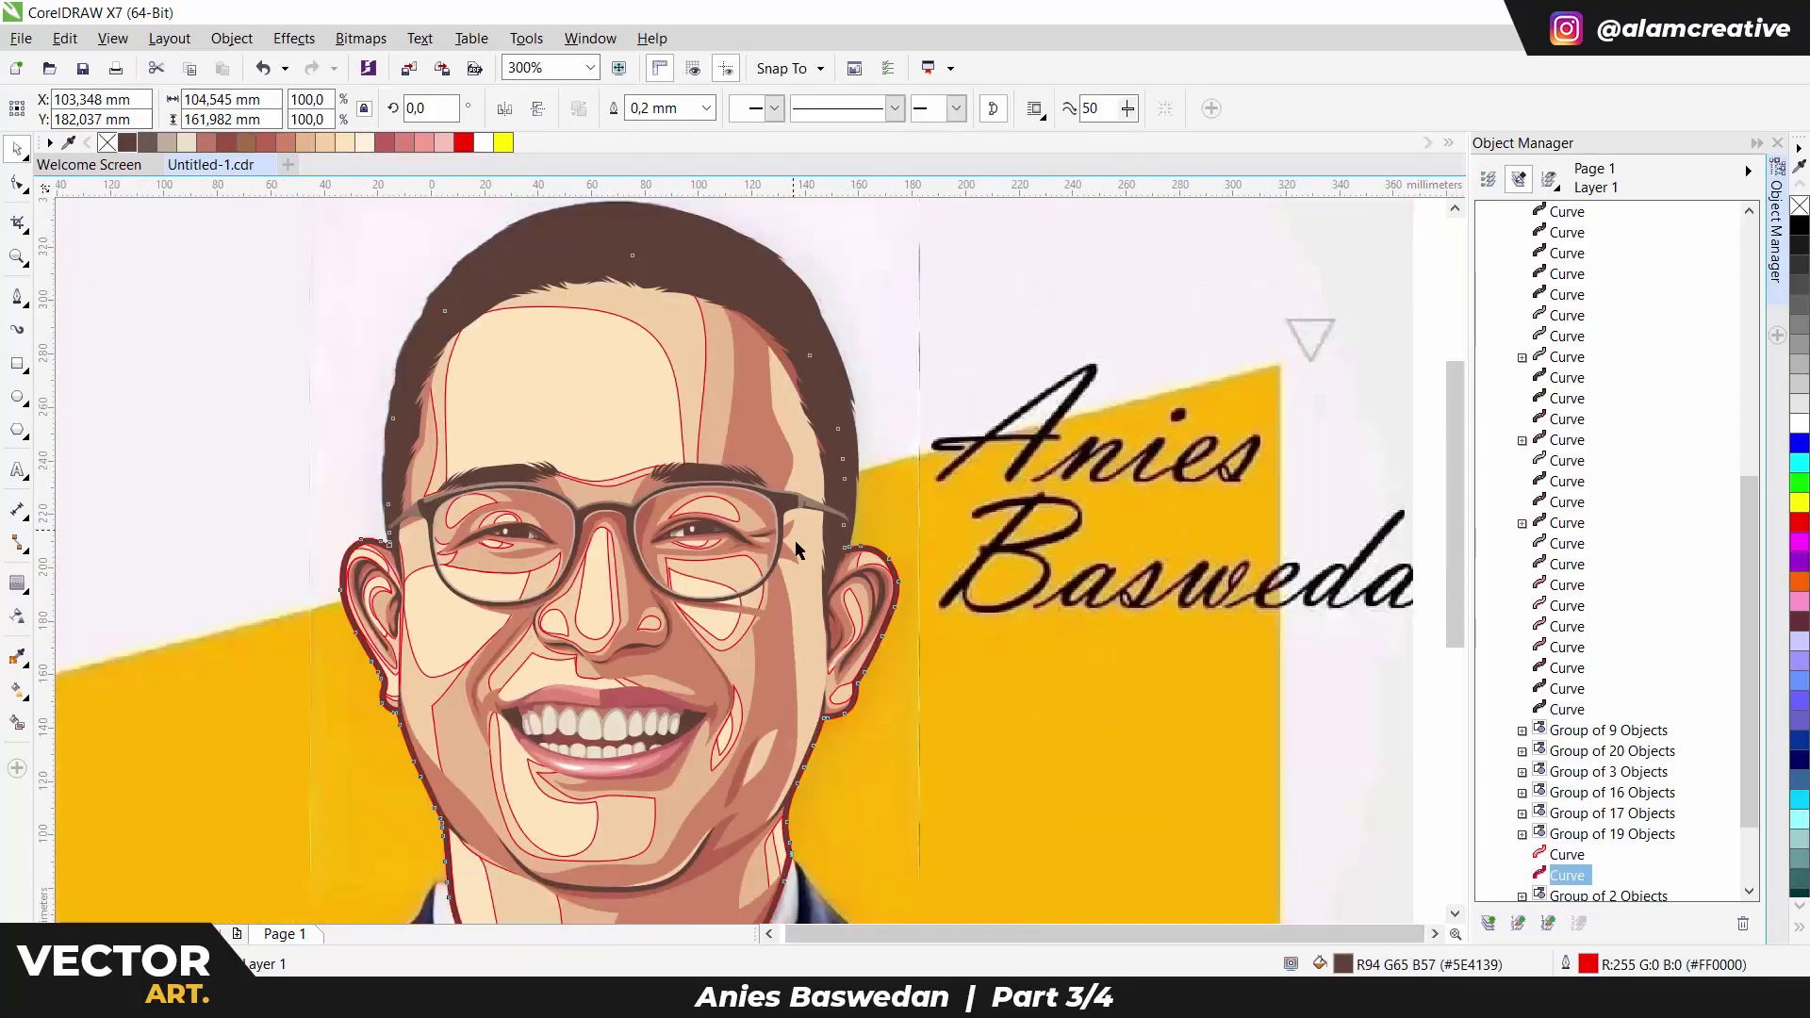
Select all the traced face objects and remove their outlines.
left_click(513, 287)
left_click_drag(513, 287, 909, 864)
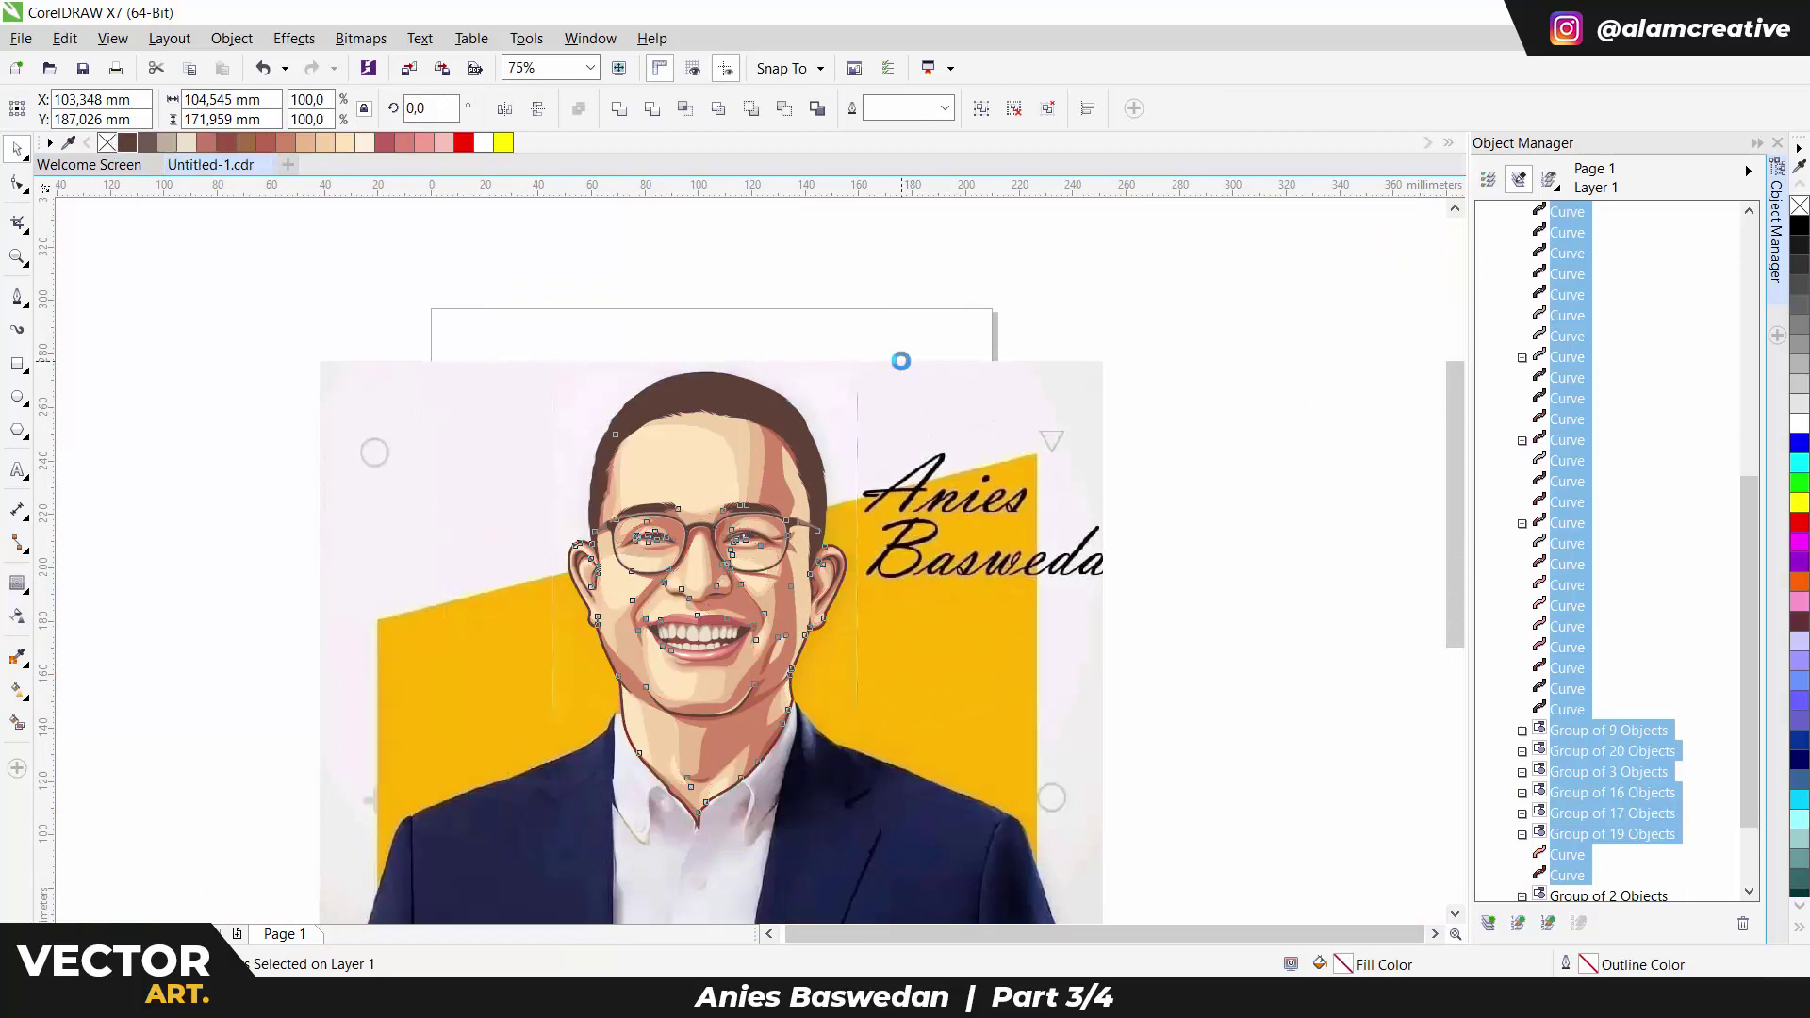
left_click(664, 385)
key("Escape")
scroll(793, 518, "up", 2)
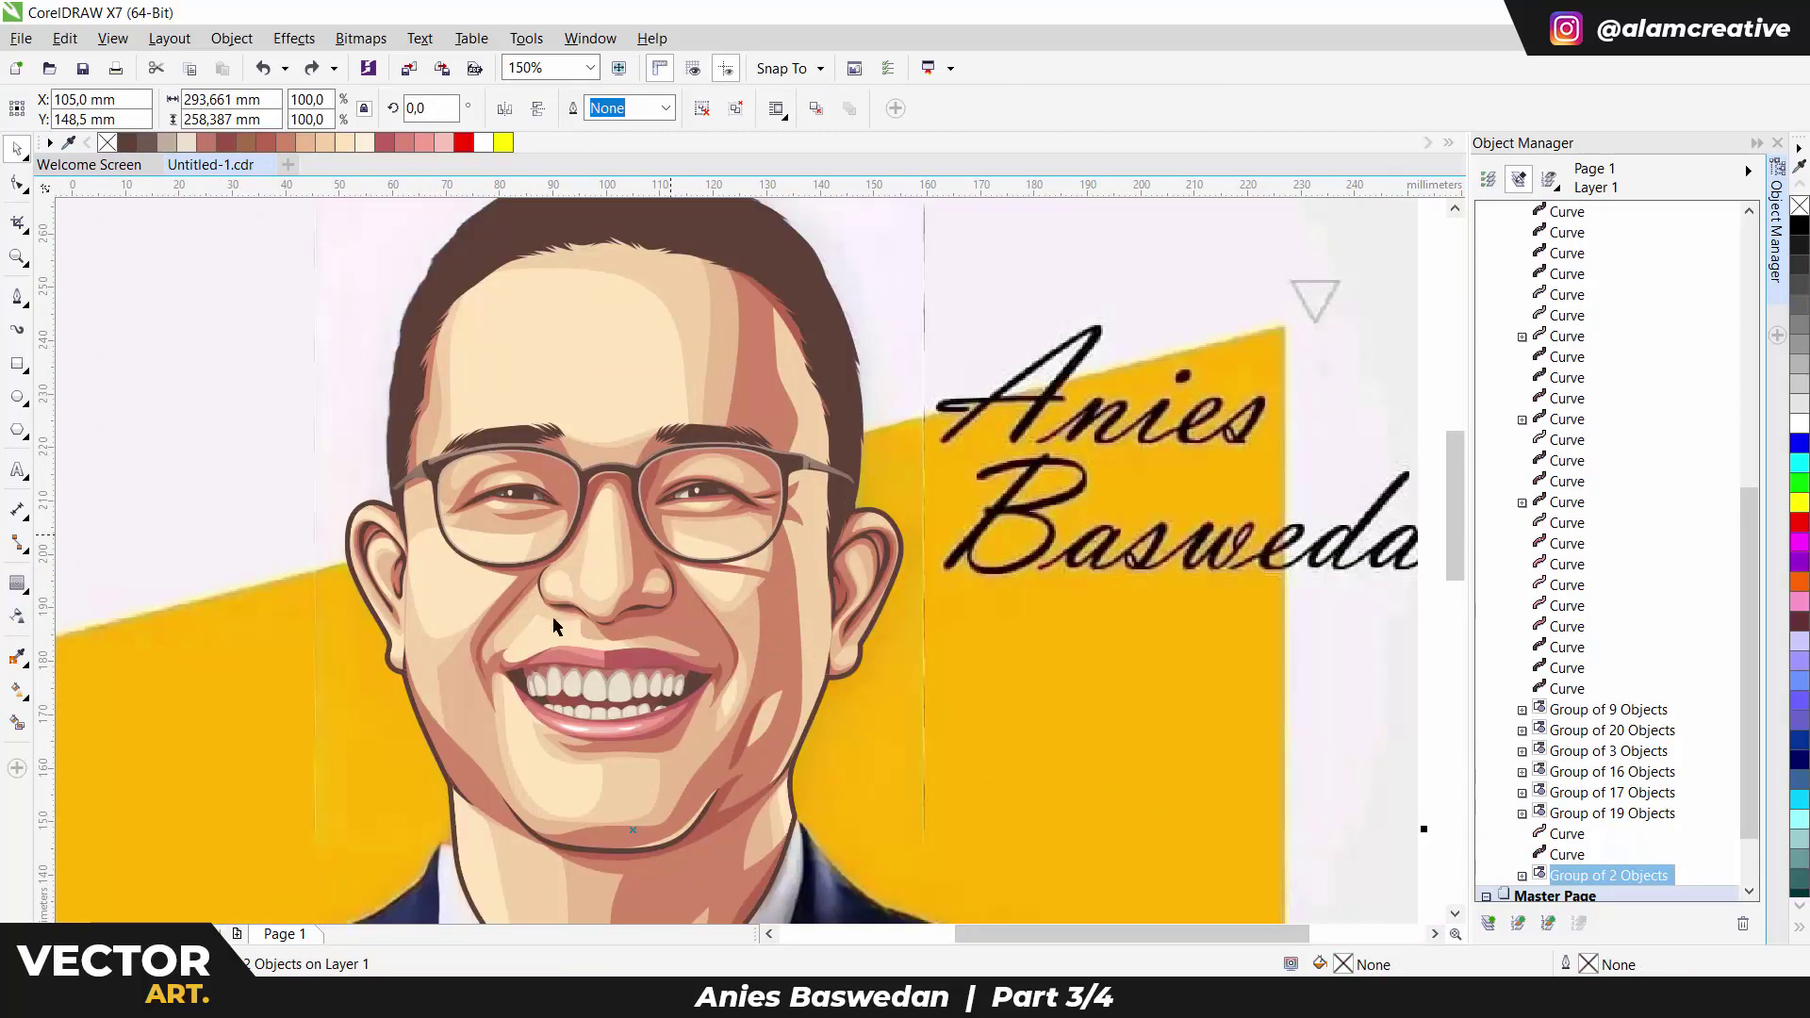
Apply linear gradient transparency to the #CF8467 shadows around the right mouth corner and along the left smile fold.
left_click(17, 614)
left_click(767, 693, "ctrl")
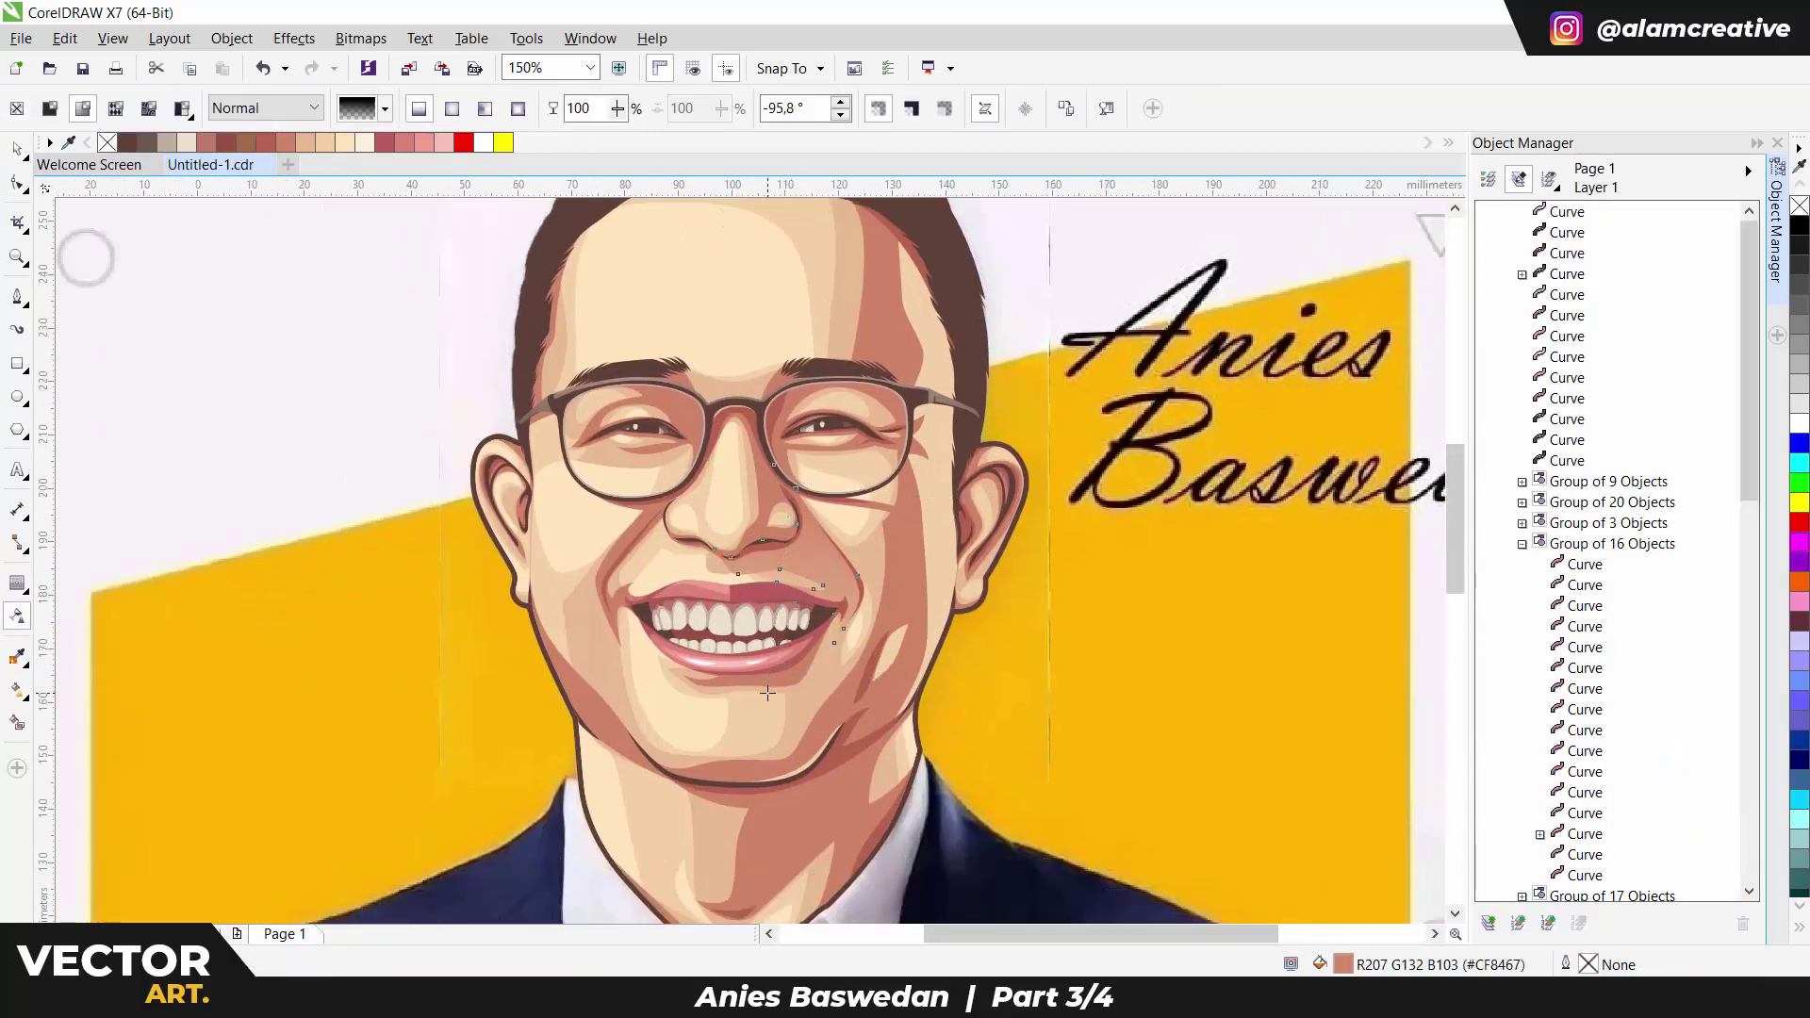
key("space")
left_click(651, 693, "ctrl")
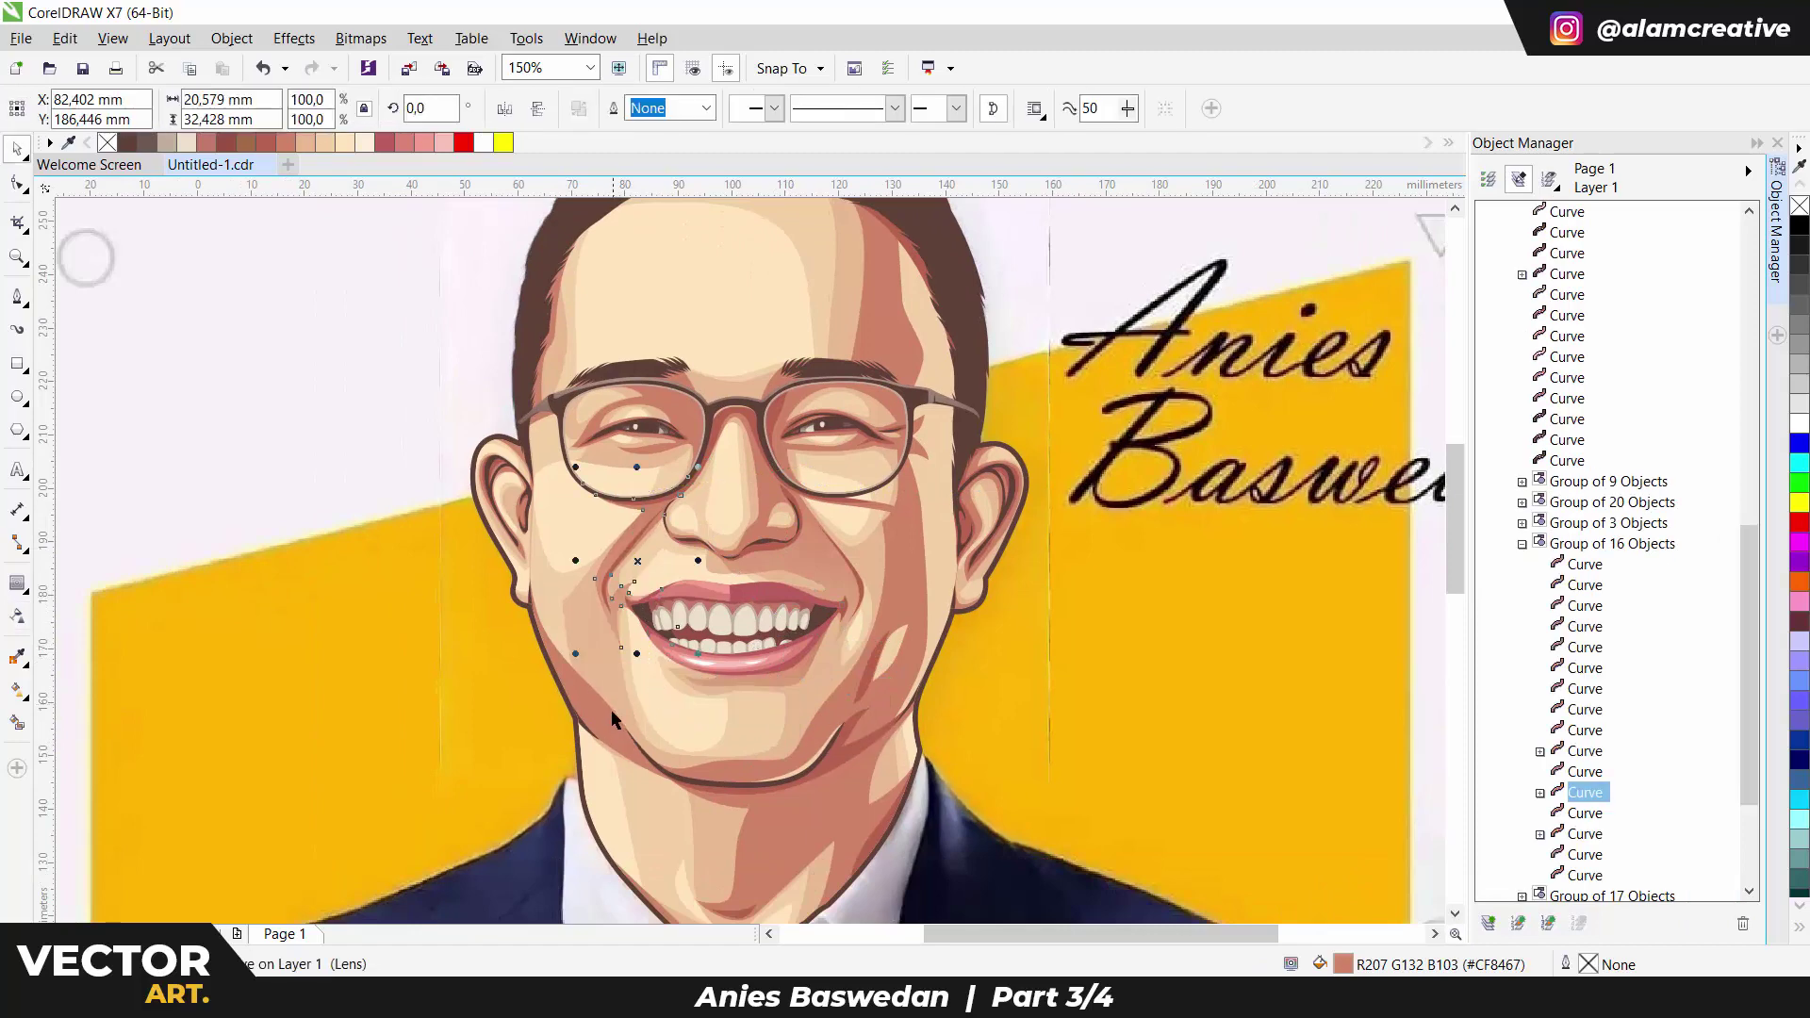
key("space")
Fade the large #CF8467 shadow down the right side of the face with a linear gradient transparency.
key("space")
left_click(618, 726, "ctrl")
scroll(618, 726, "down", 2)
key("space")
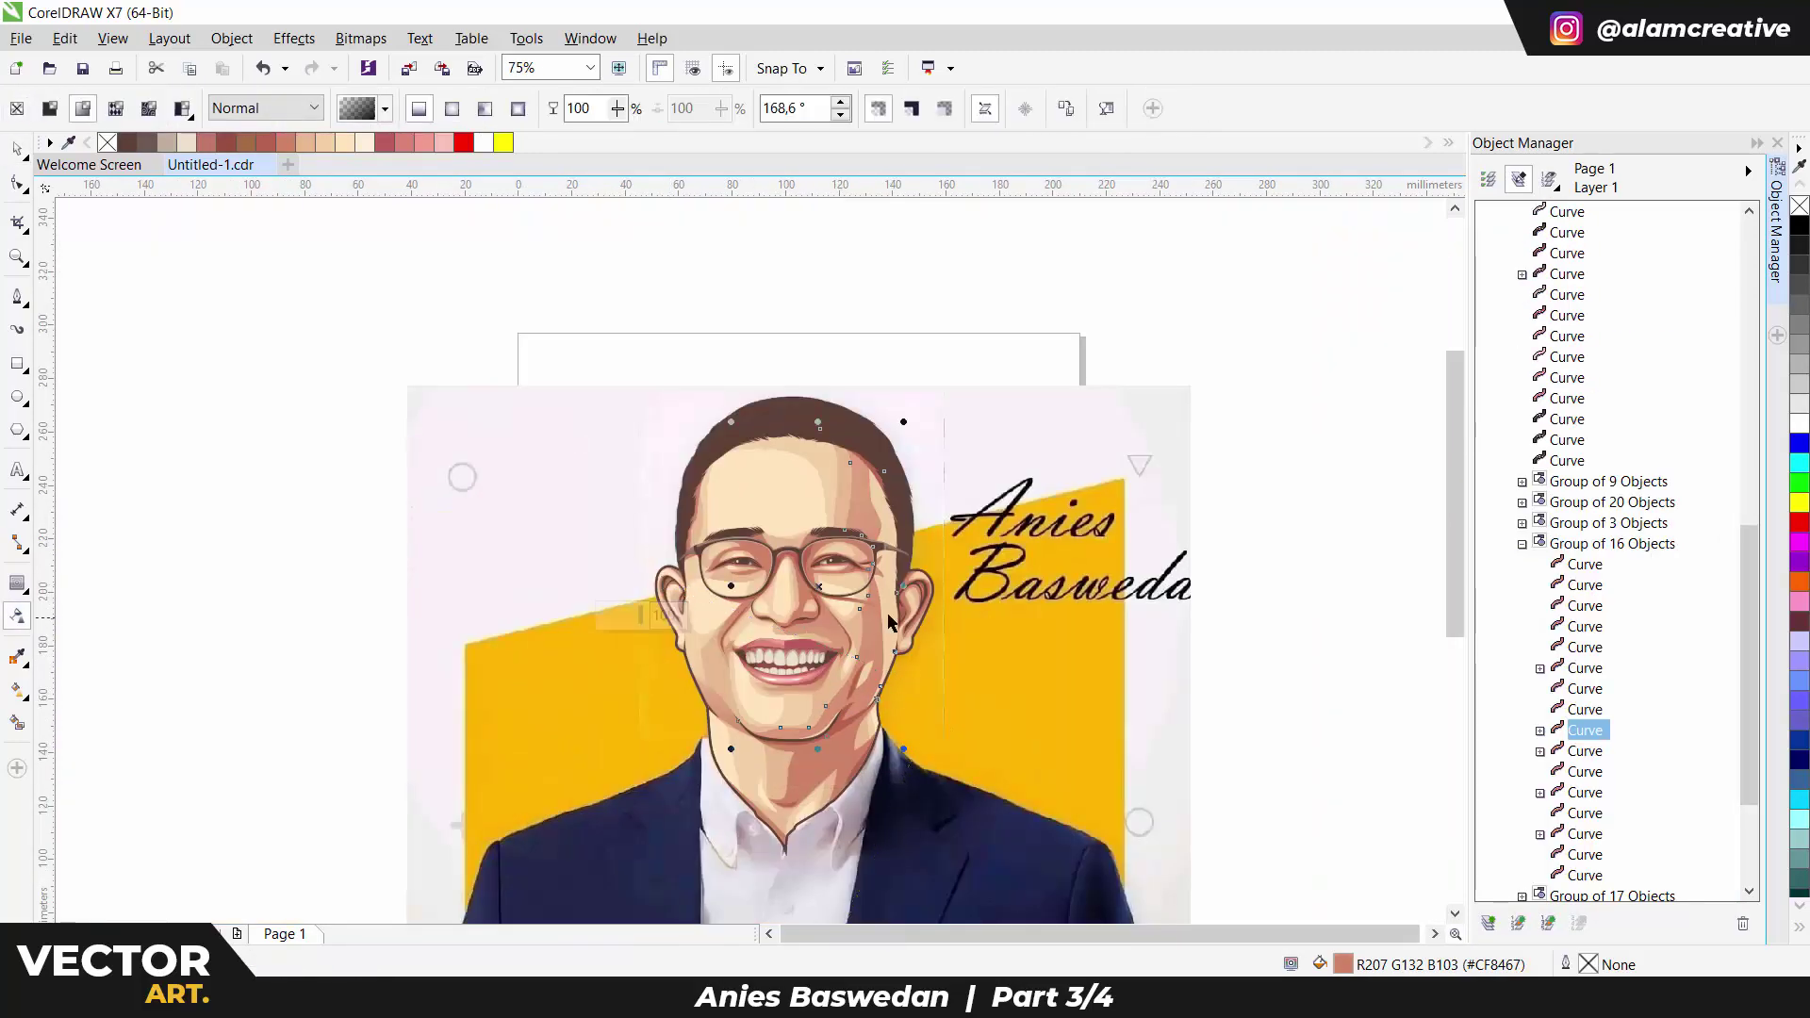
scroll(890, 623, "up", 2)
Soften the right ear's inner #CF8467 shadow and its small dark brown detail with linear transparency.
key("space")
left_click(920, 641, "ctrl")
key("space")
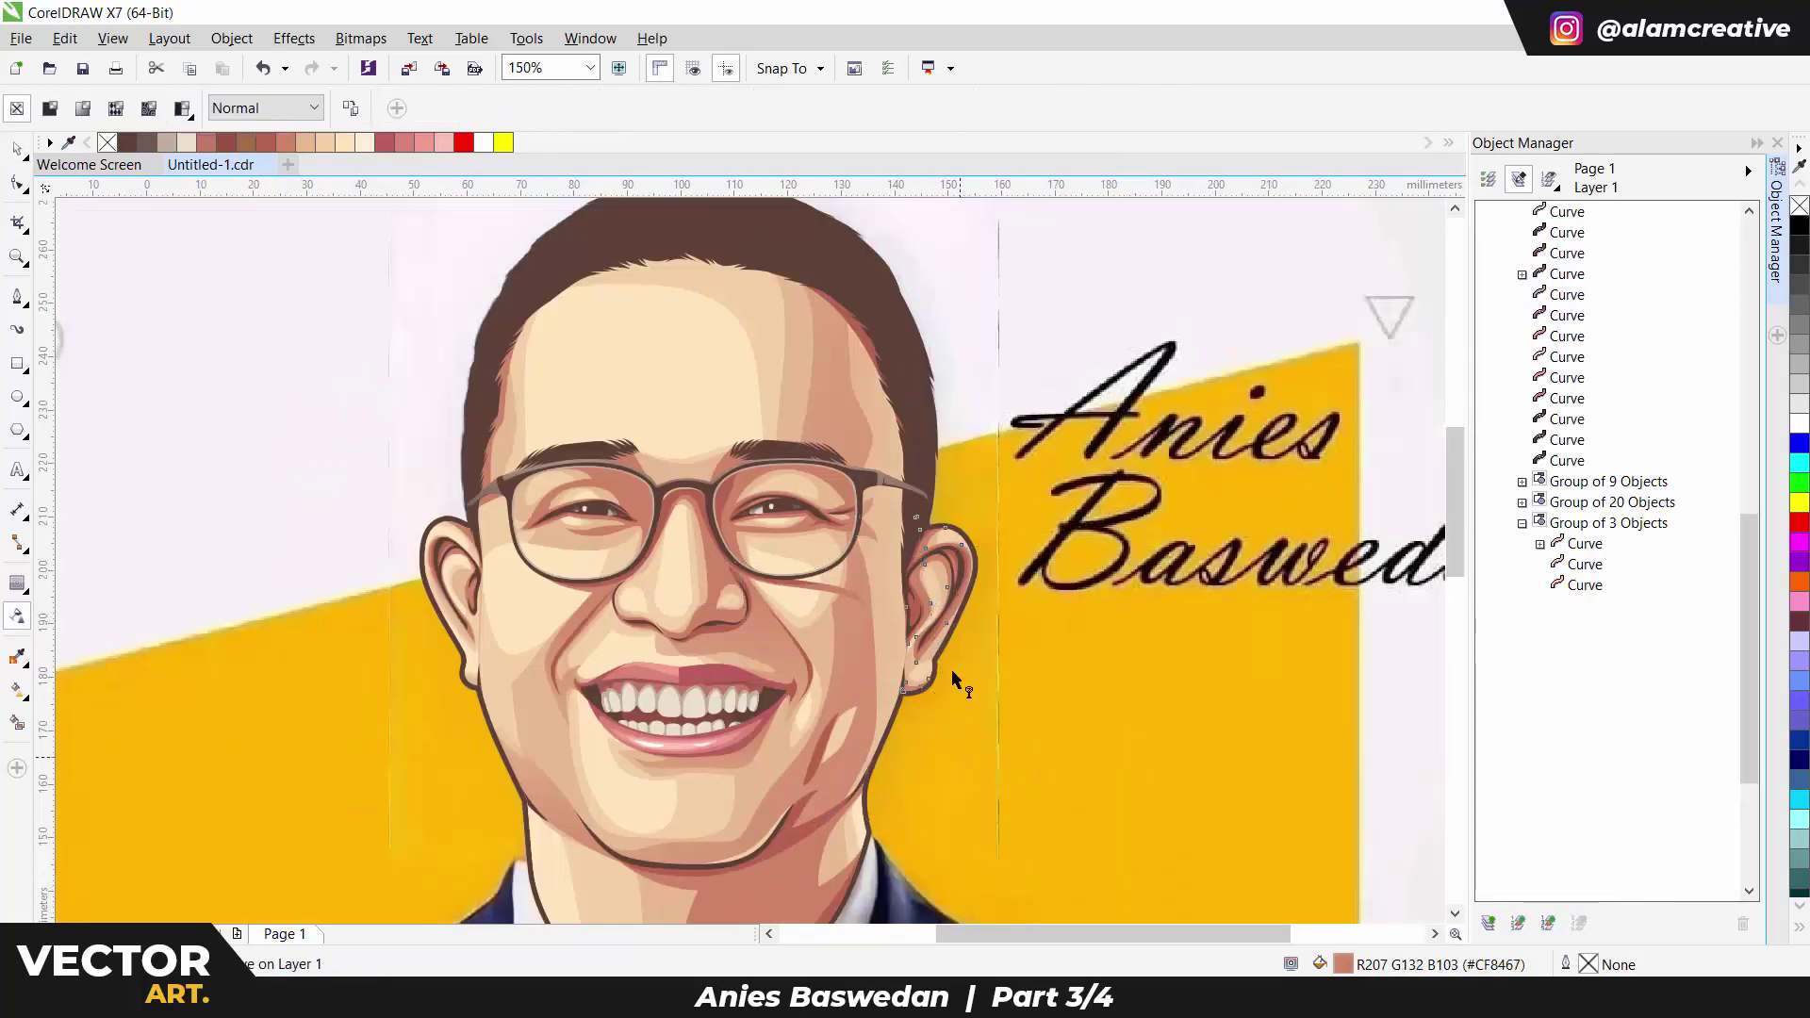
key("space")
left_click(942, 623, "ctrl")
key("space")
key("space")
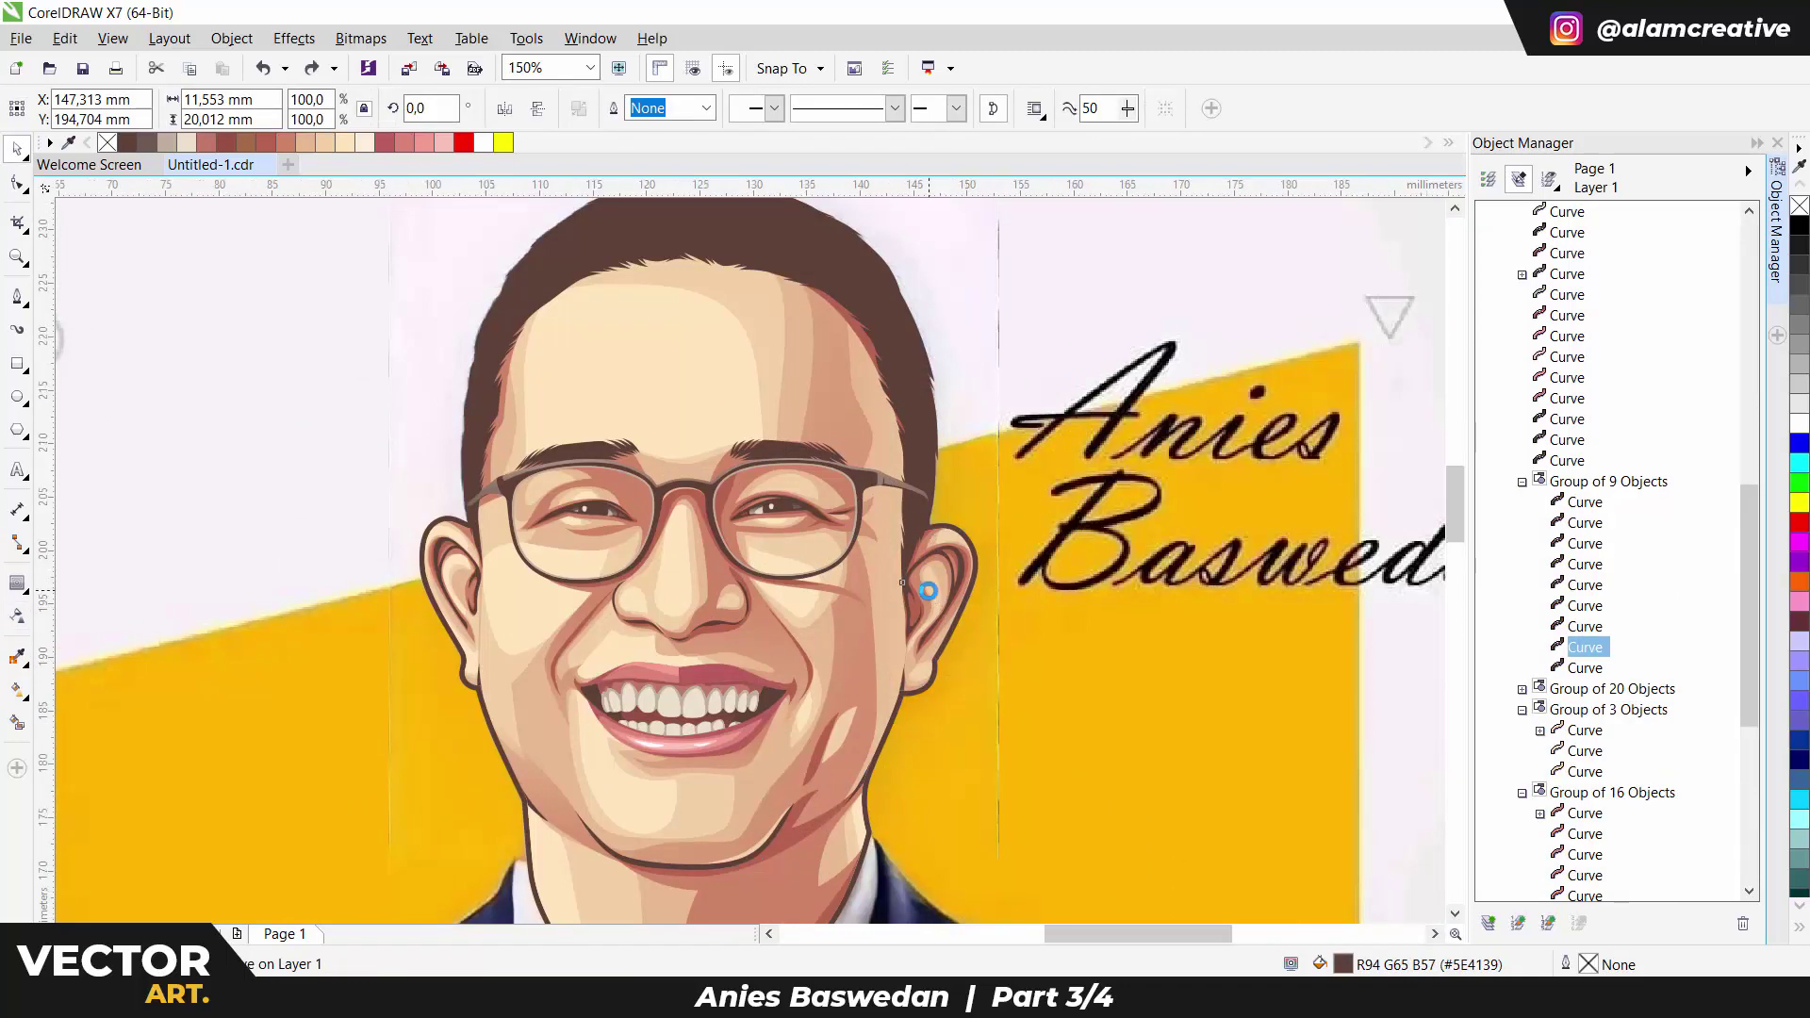
Apply a diagonal gradient transparency to the #CF8467 shadow around the right lens and upper cheek.
scroll(928, 591, "up", 1)
scroll(909, 617, "down", 1)
left_click(769, 580, "ctrl")
key("space")
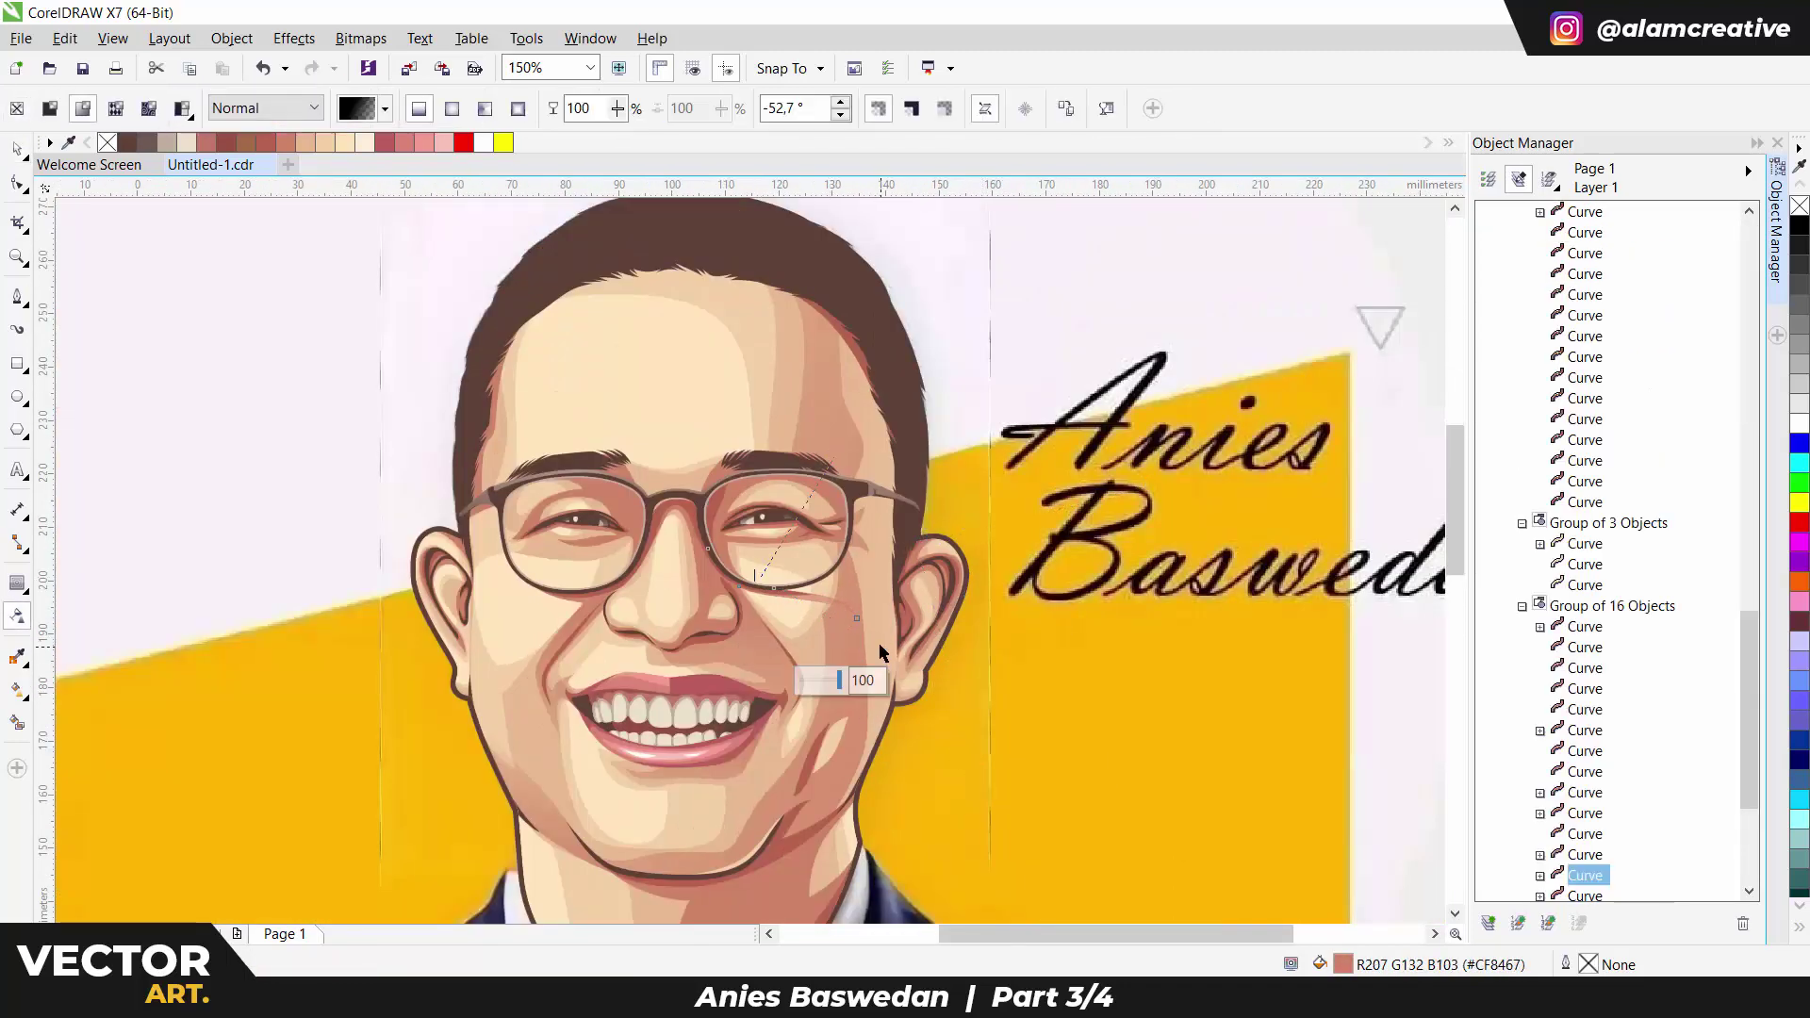
Fade the dark left smile fold and the shadows around the nose and right eye with linear transparency.
key("space")
left_click(596, 603, "ctrl")
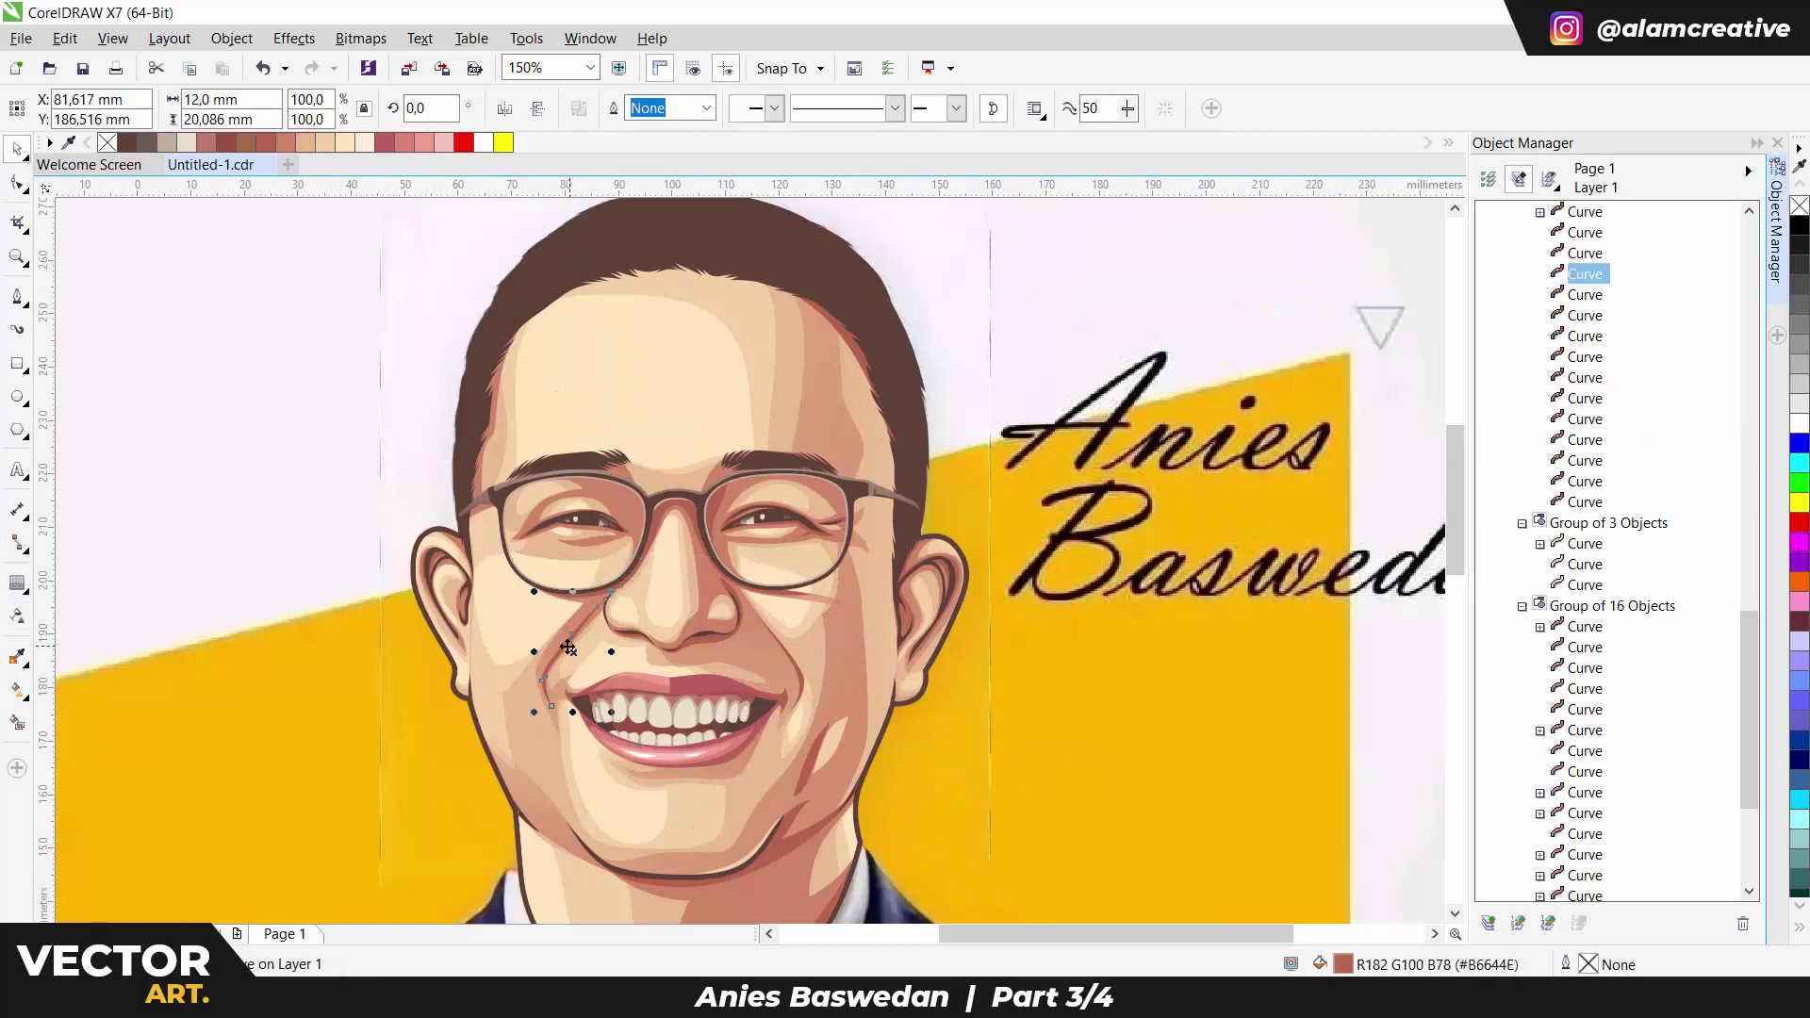
left_click(623, 551, "ctrl")
key("space")
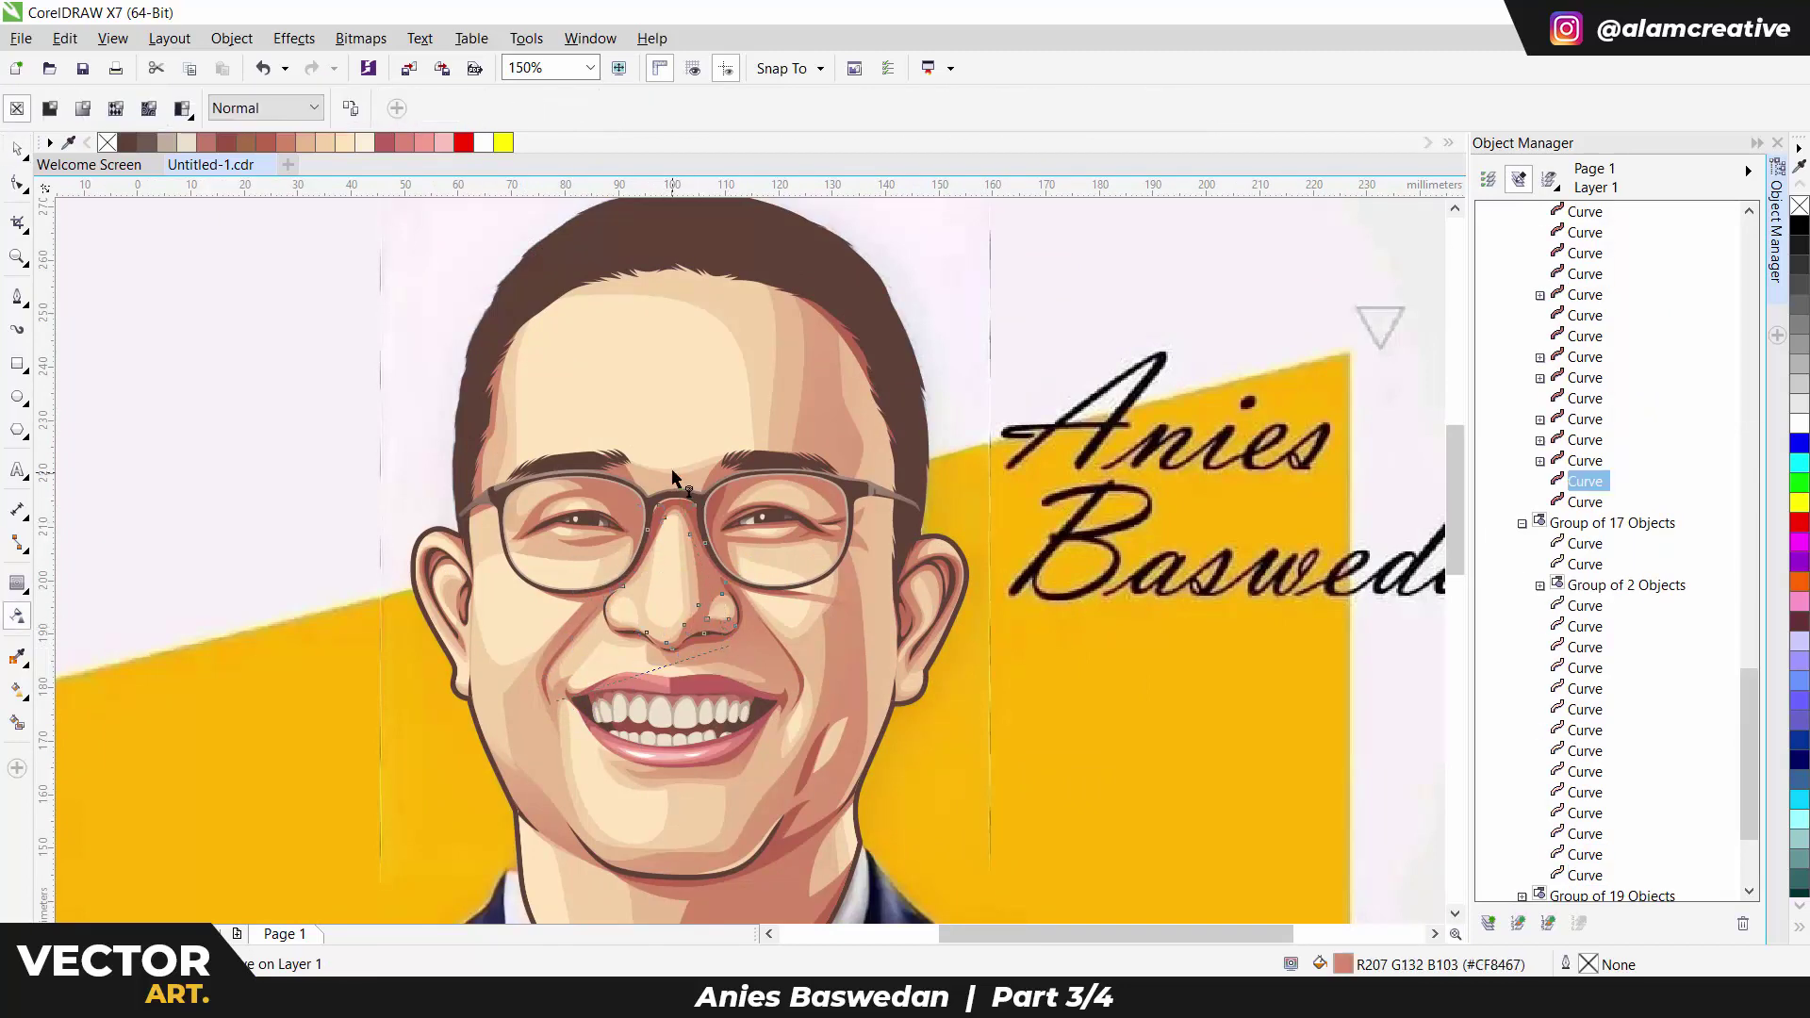
key("space")
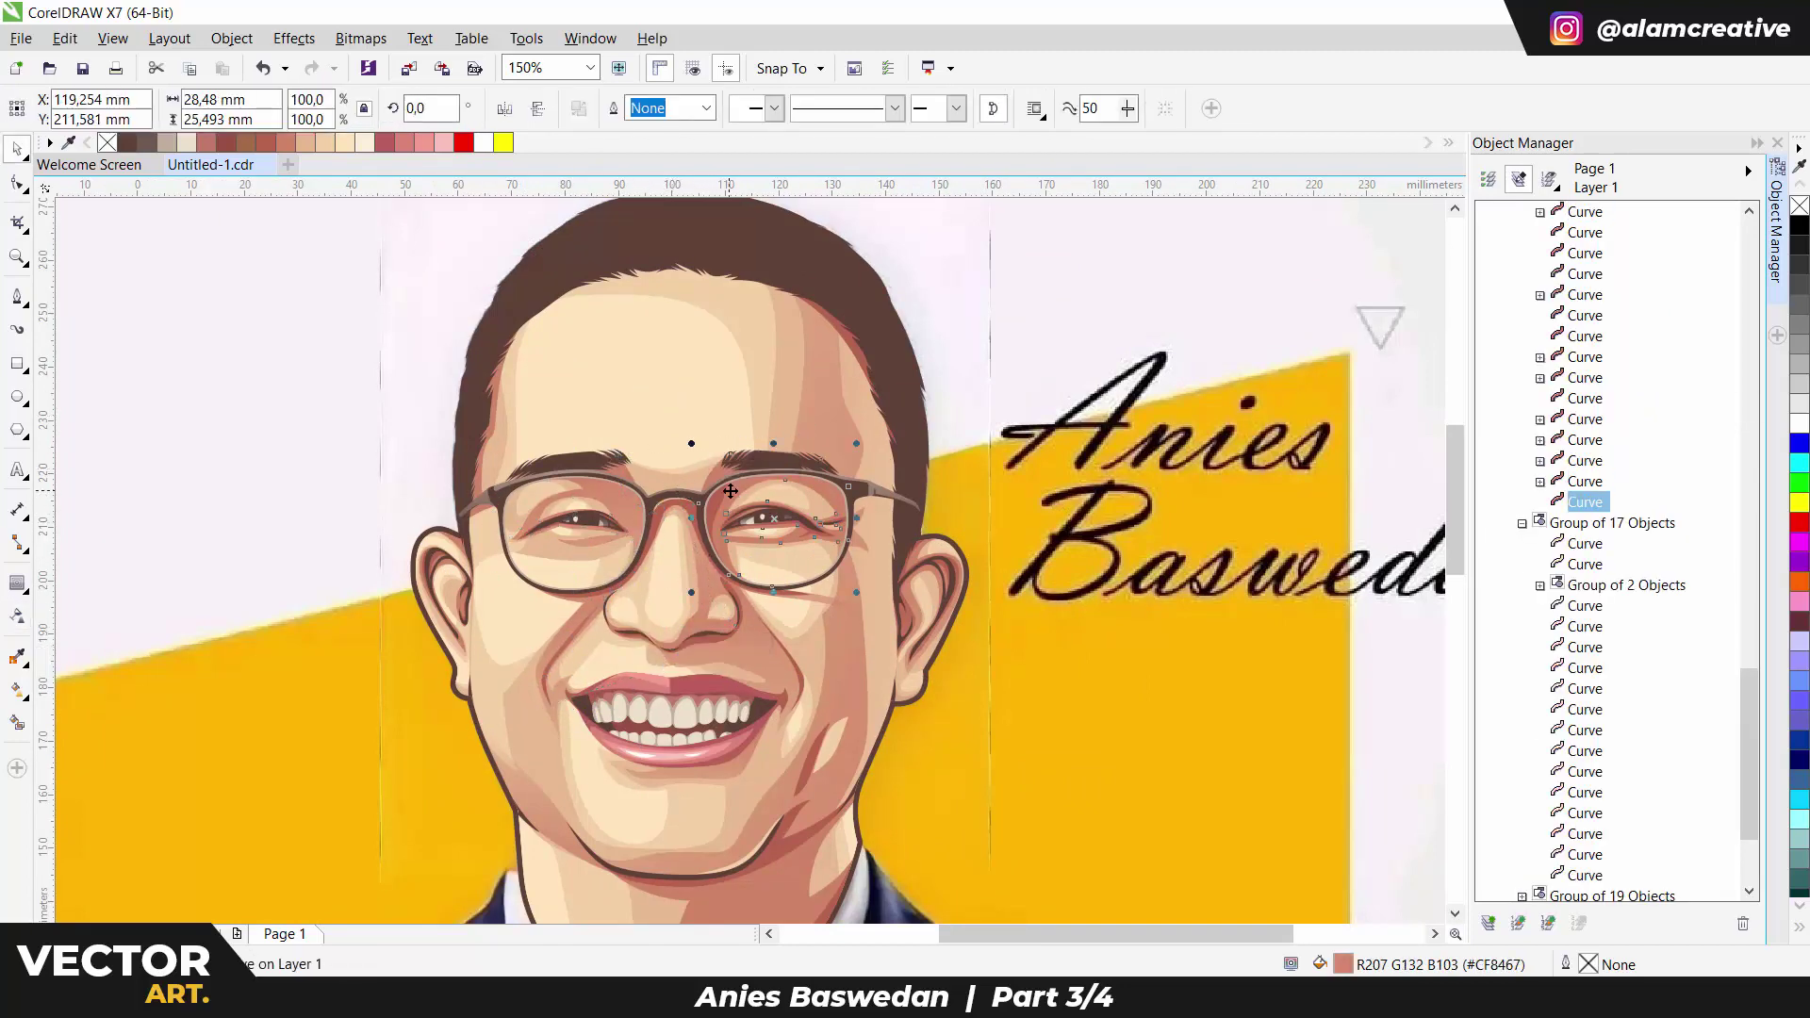
Apply a linear gradient transparency to the dark brown left eyebrow so one end fades.
left_click(571, 461, "ctrl")
key("space")
left_click_drag(552, 454, 672, 472)
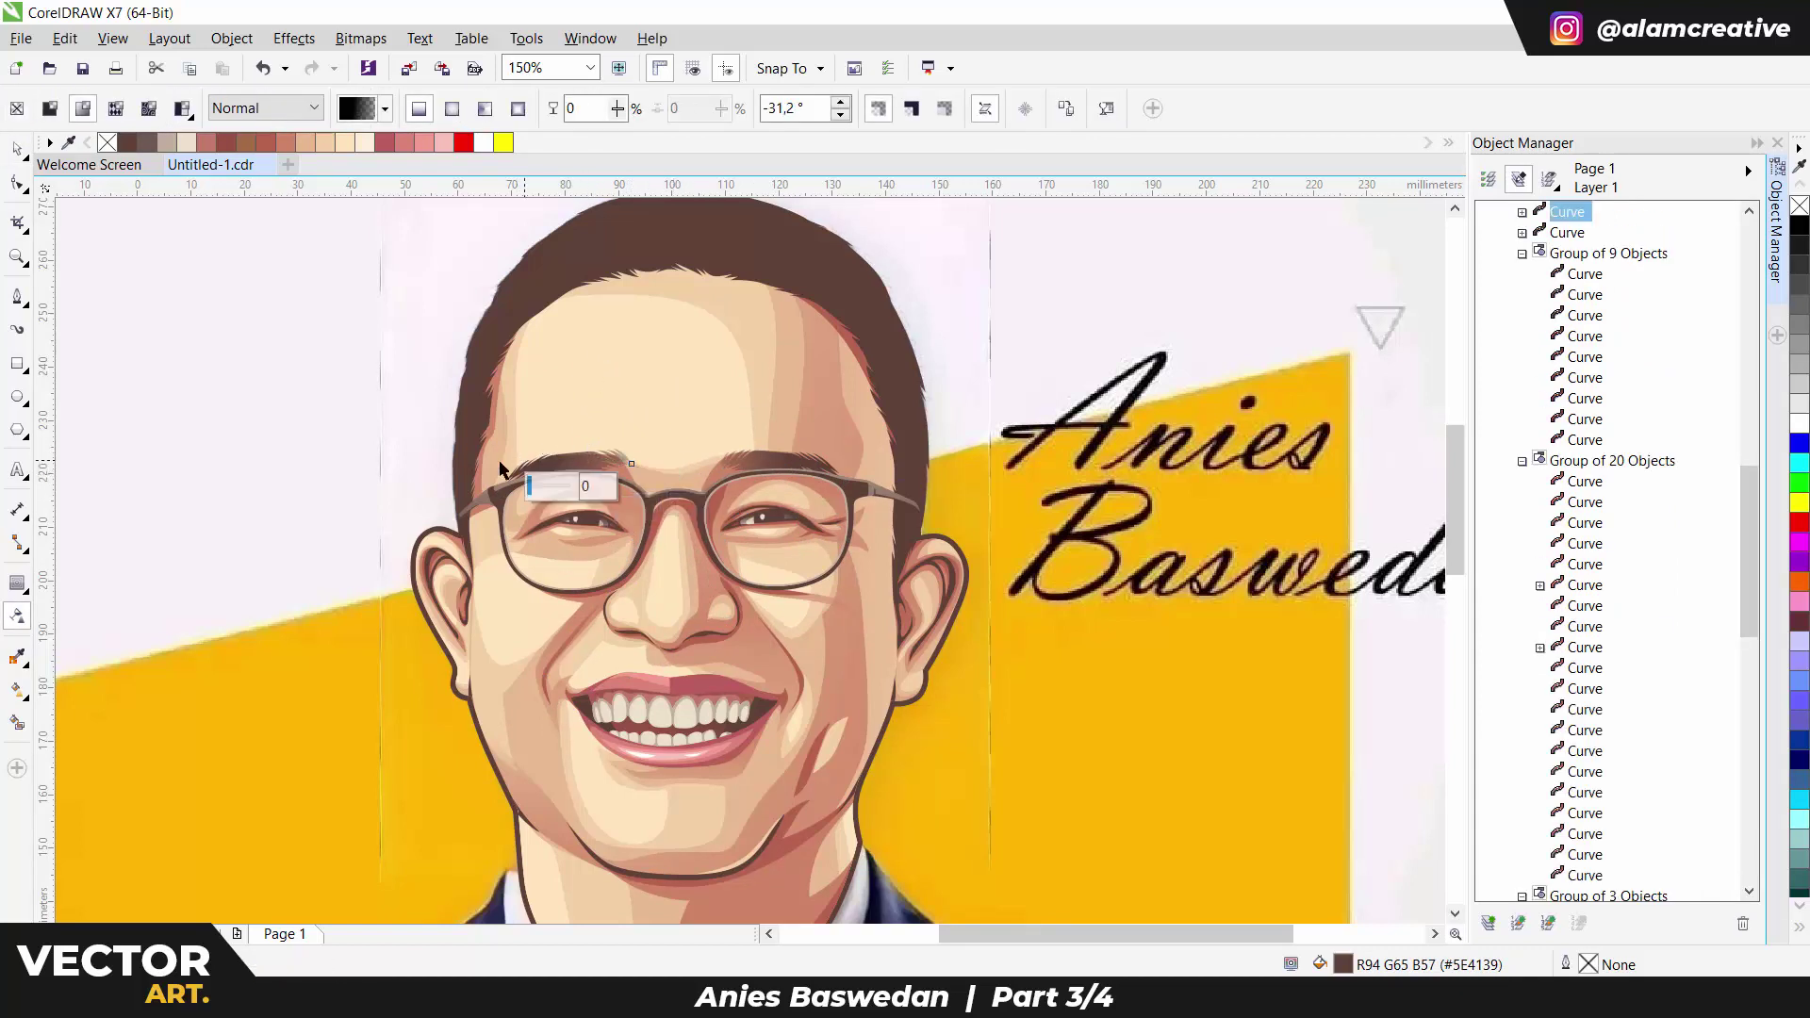
Fade the forehead's #FFE6BF highlight and the #F3D0A6 tone around it with linear transparency.
key("space")
left_click(499, 401, "ctrl")
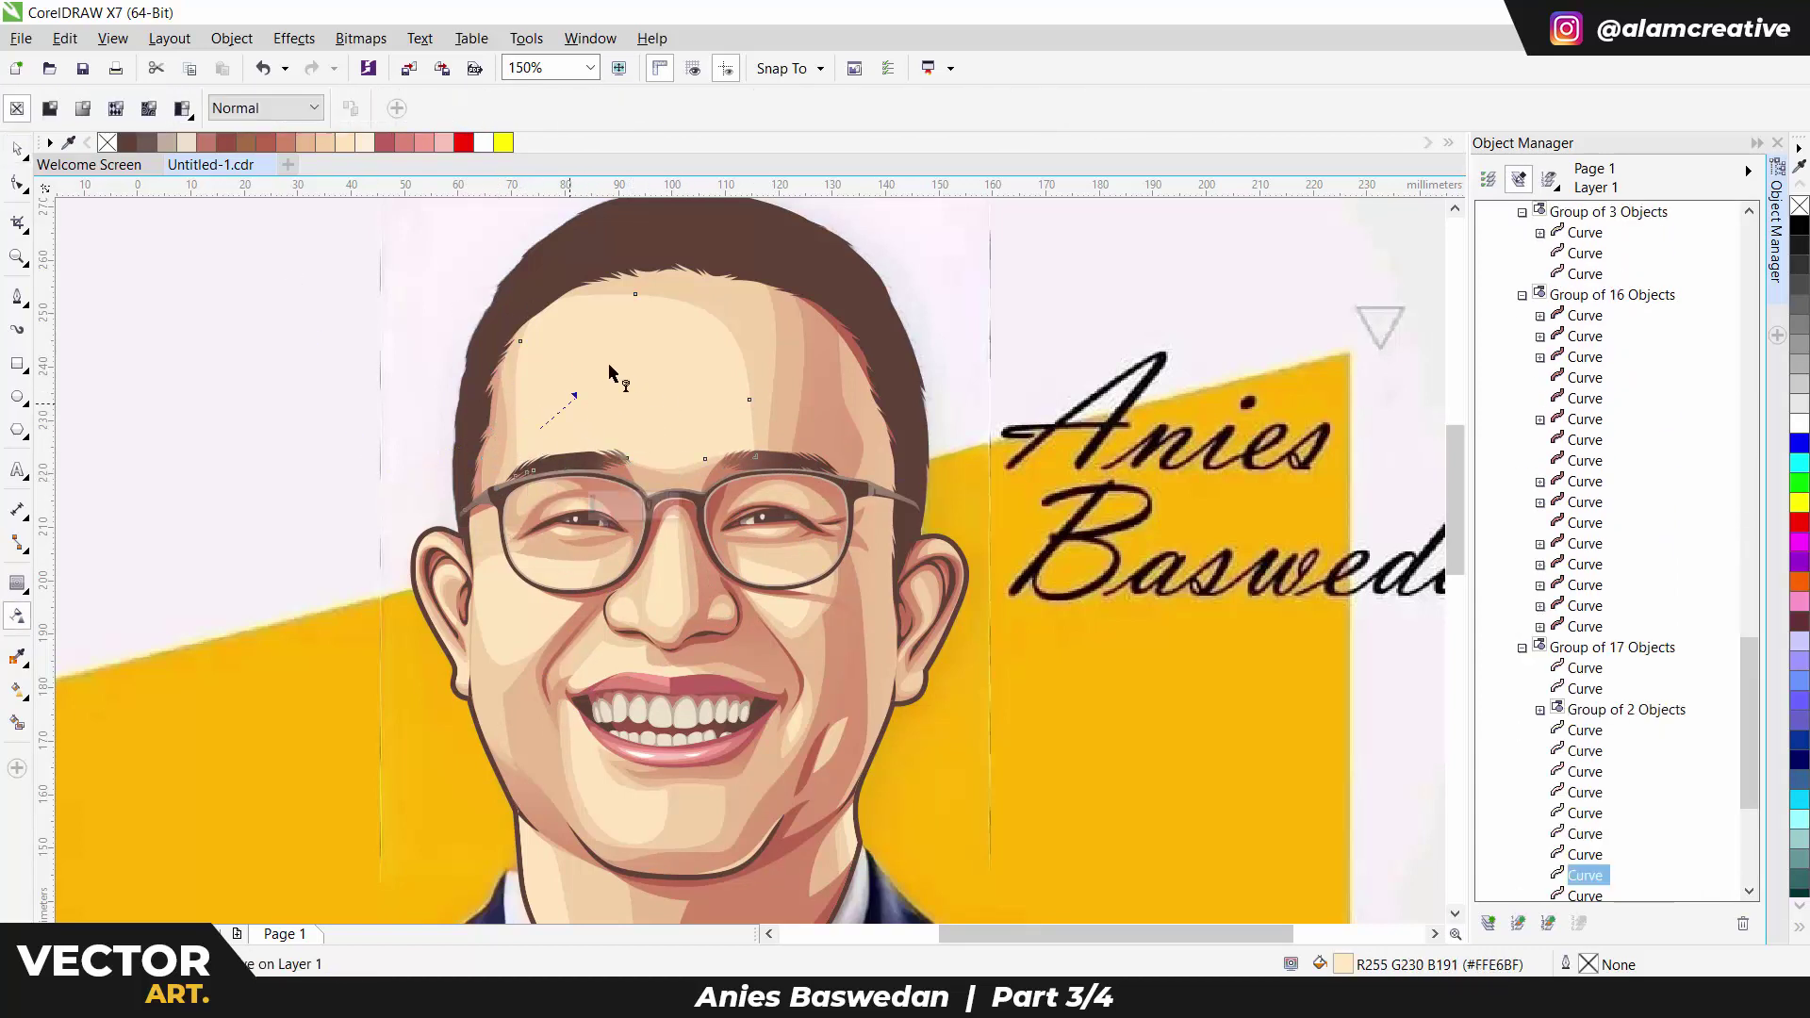
left_click(802, 400, "ctrl")
key("space")
scroll(802, 396, "down", 1)
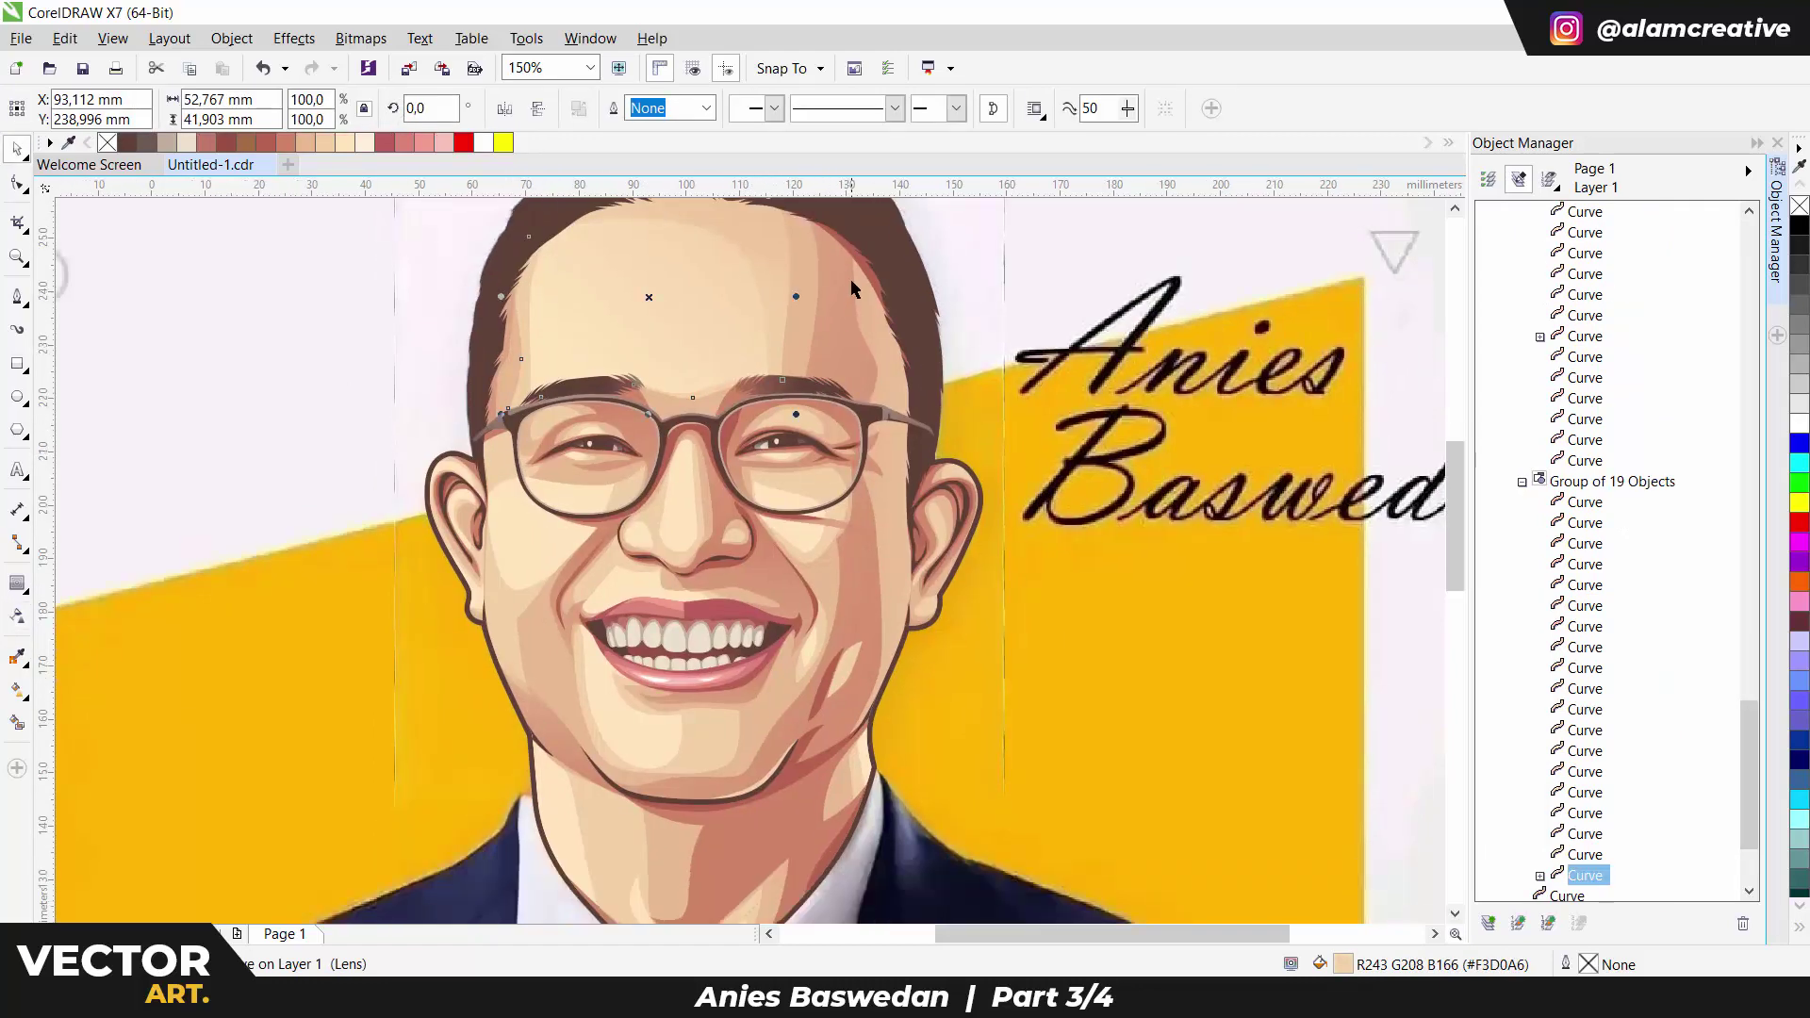
Apply linear transparency to the dark #B6644E shadows along the right temple and the lower right jaw.
left_click(961, 336)
left_click_drag(962, 336, 769, 195)
scroll(817, 486, "down", 1)
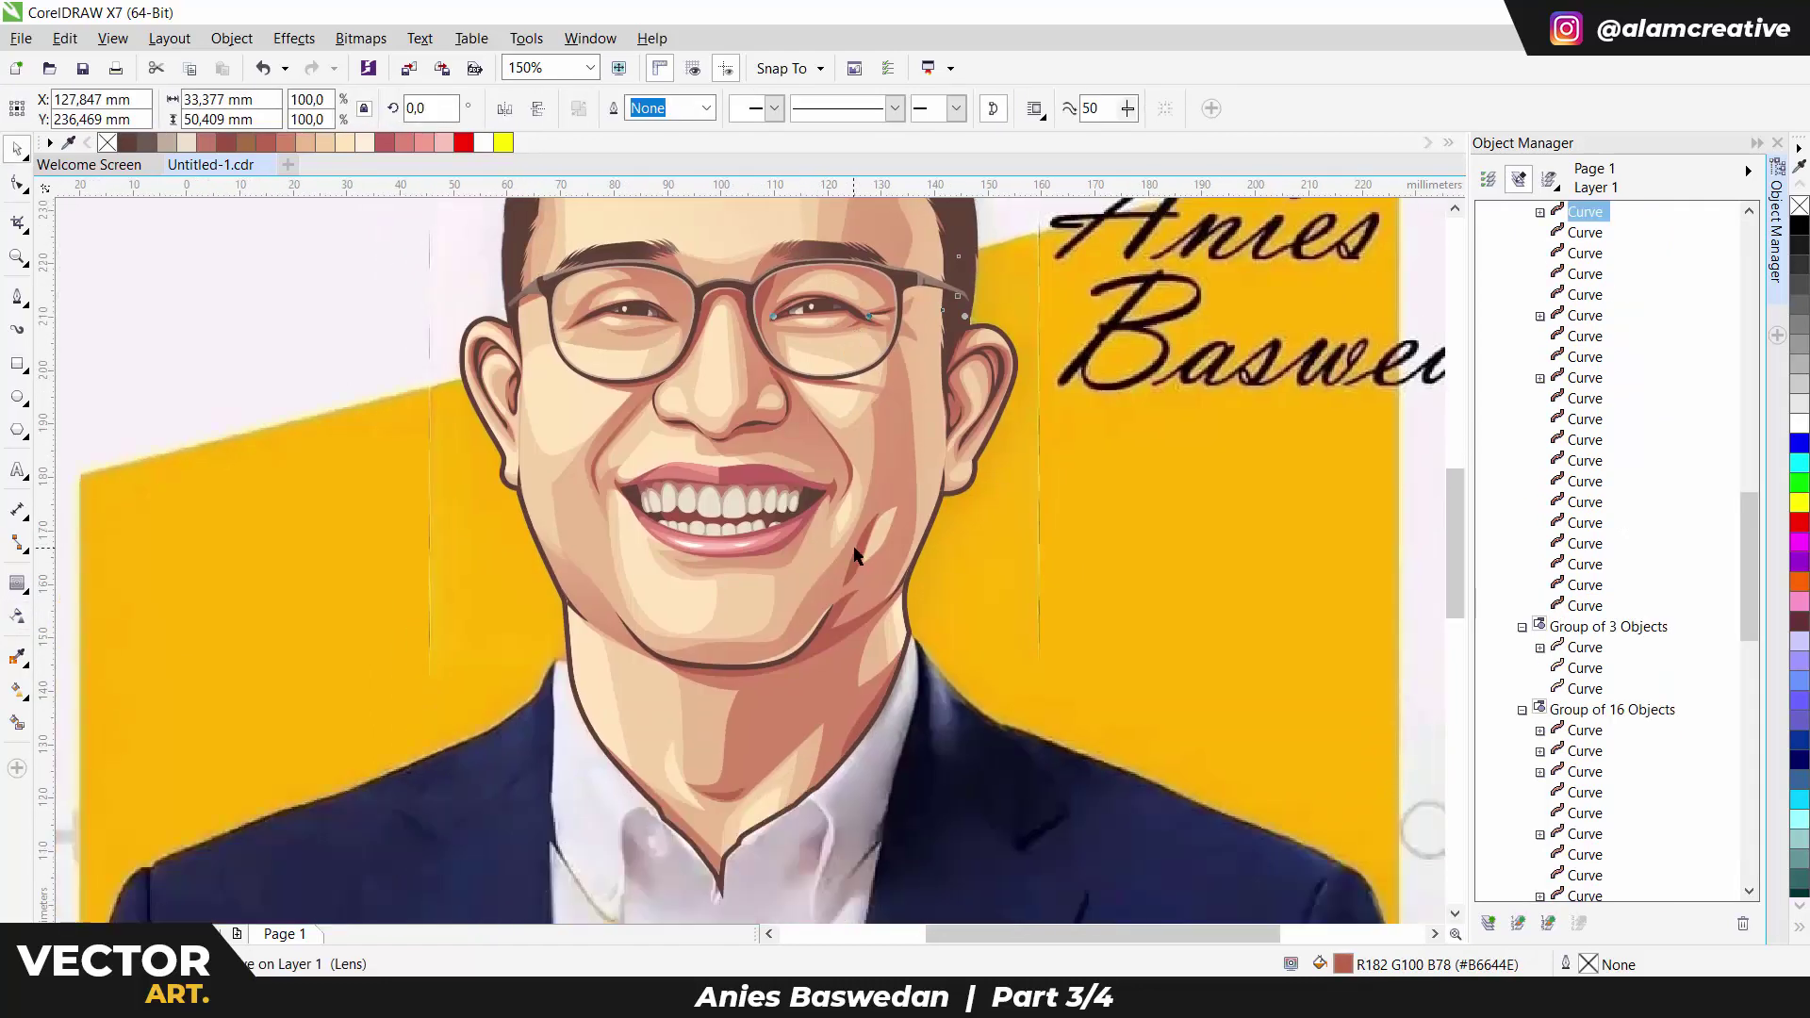
left_click(828, 649)
left_click_drag(828, 648, 840, 531)
key("space")
Fade the dark #B6644E smile fold right of the mouth and the dark shadows along the nose with linear transparency.
left_click(801, 443, "ctrl")
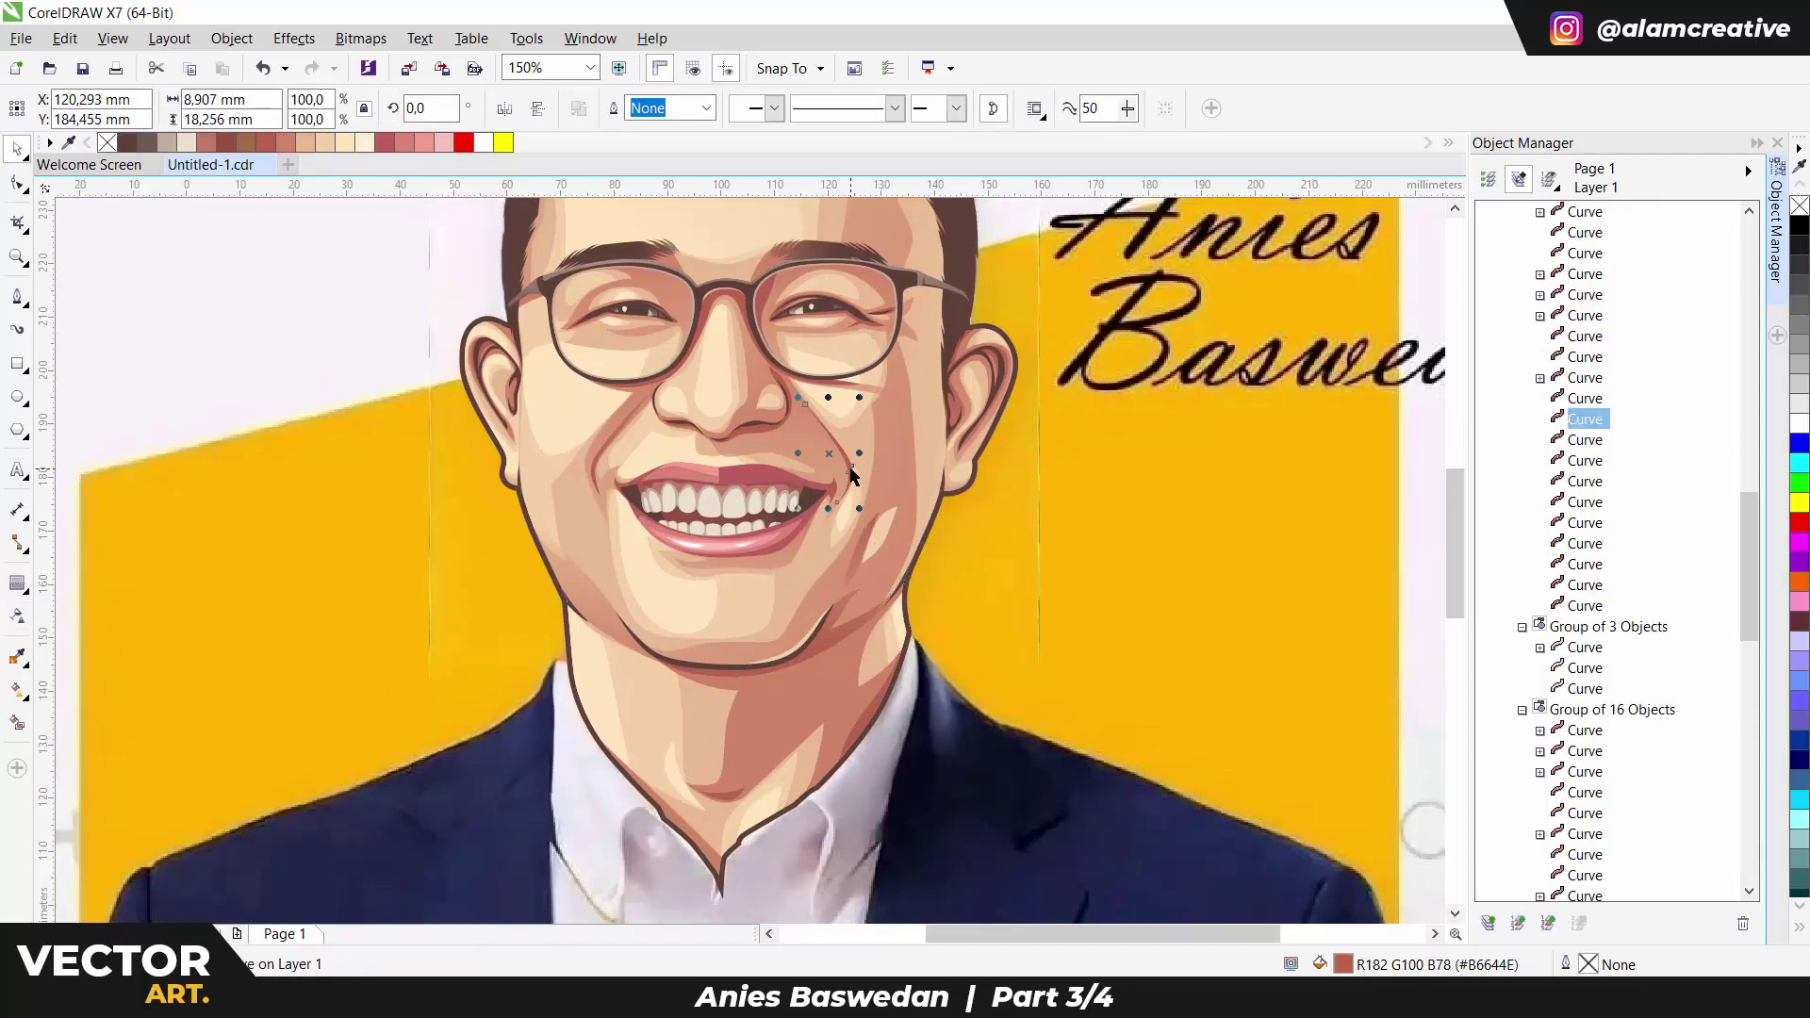
key("space")
left_click_drag(800, 457, 828, 387)
key("space")
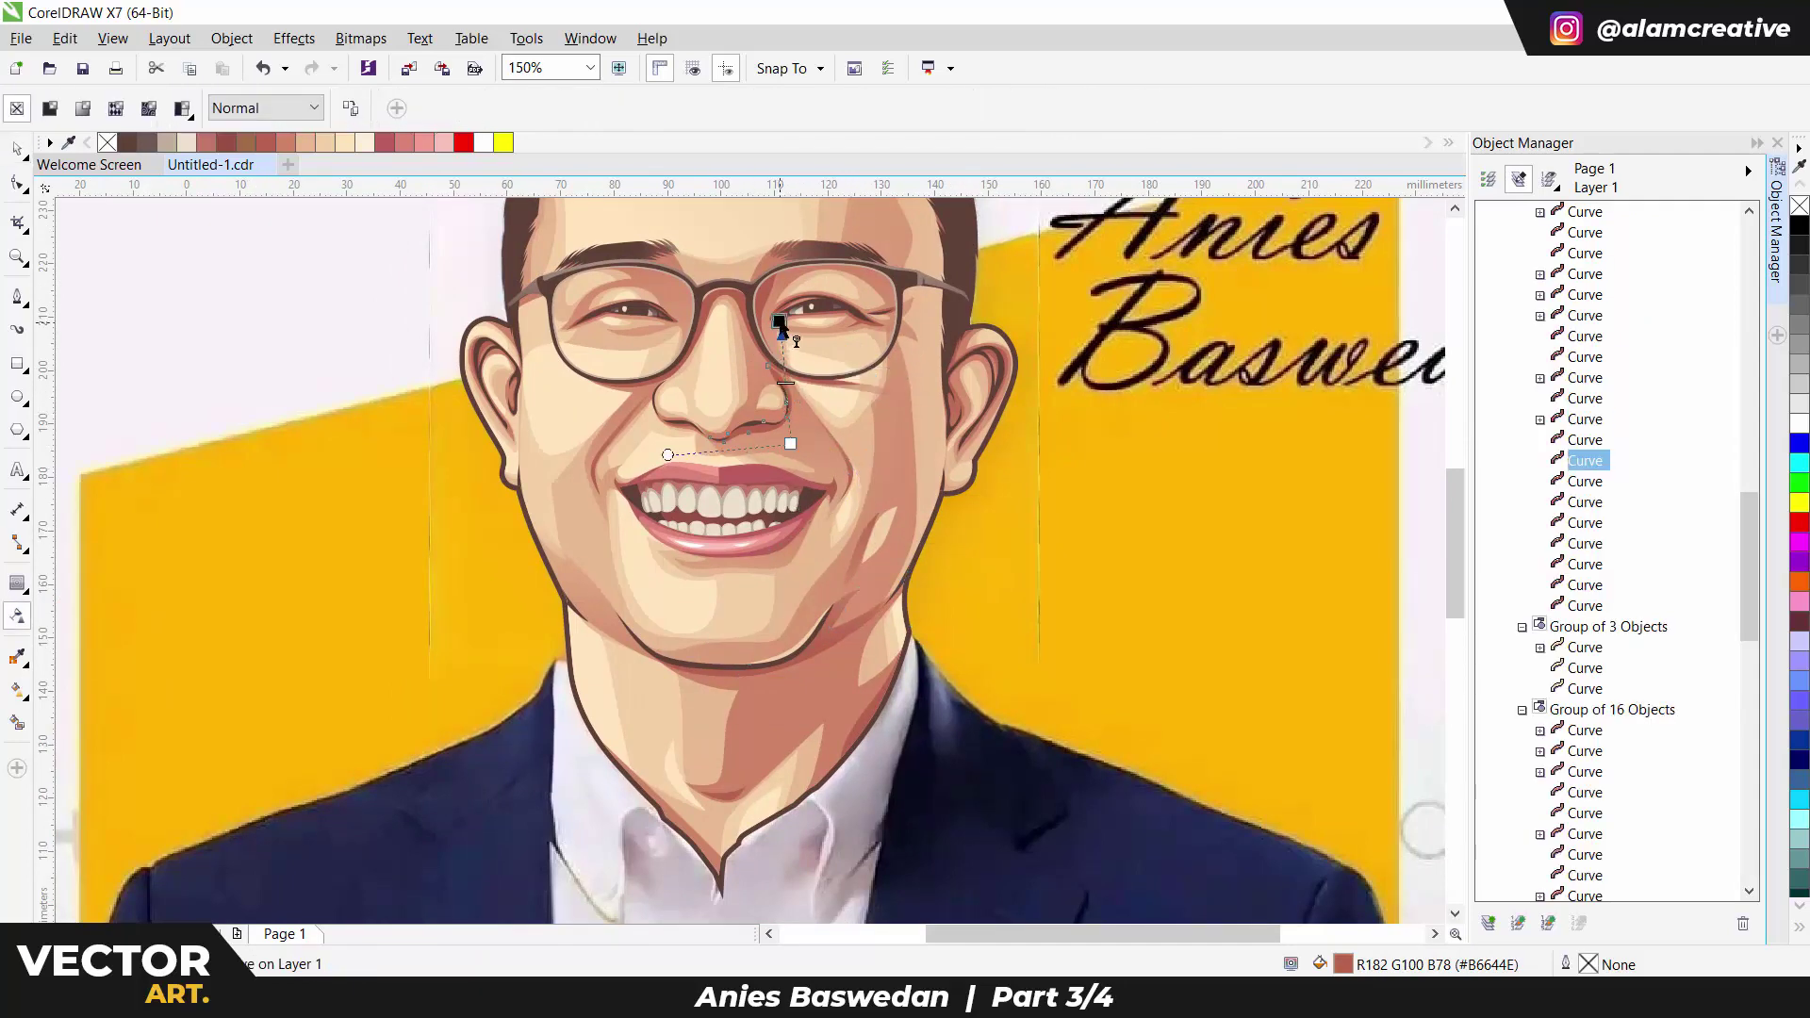
left_click(782, 363)
left_click(829, 385)
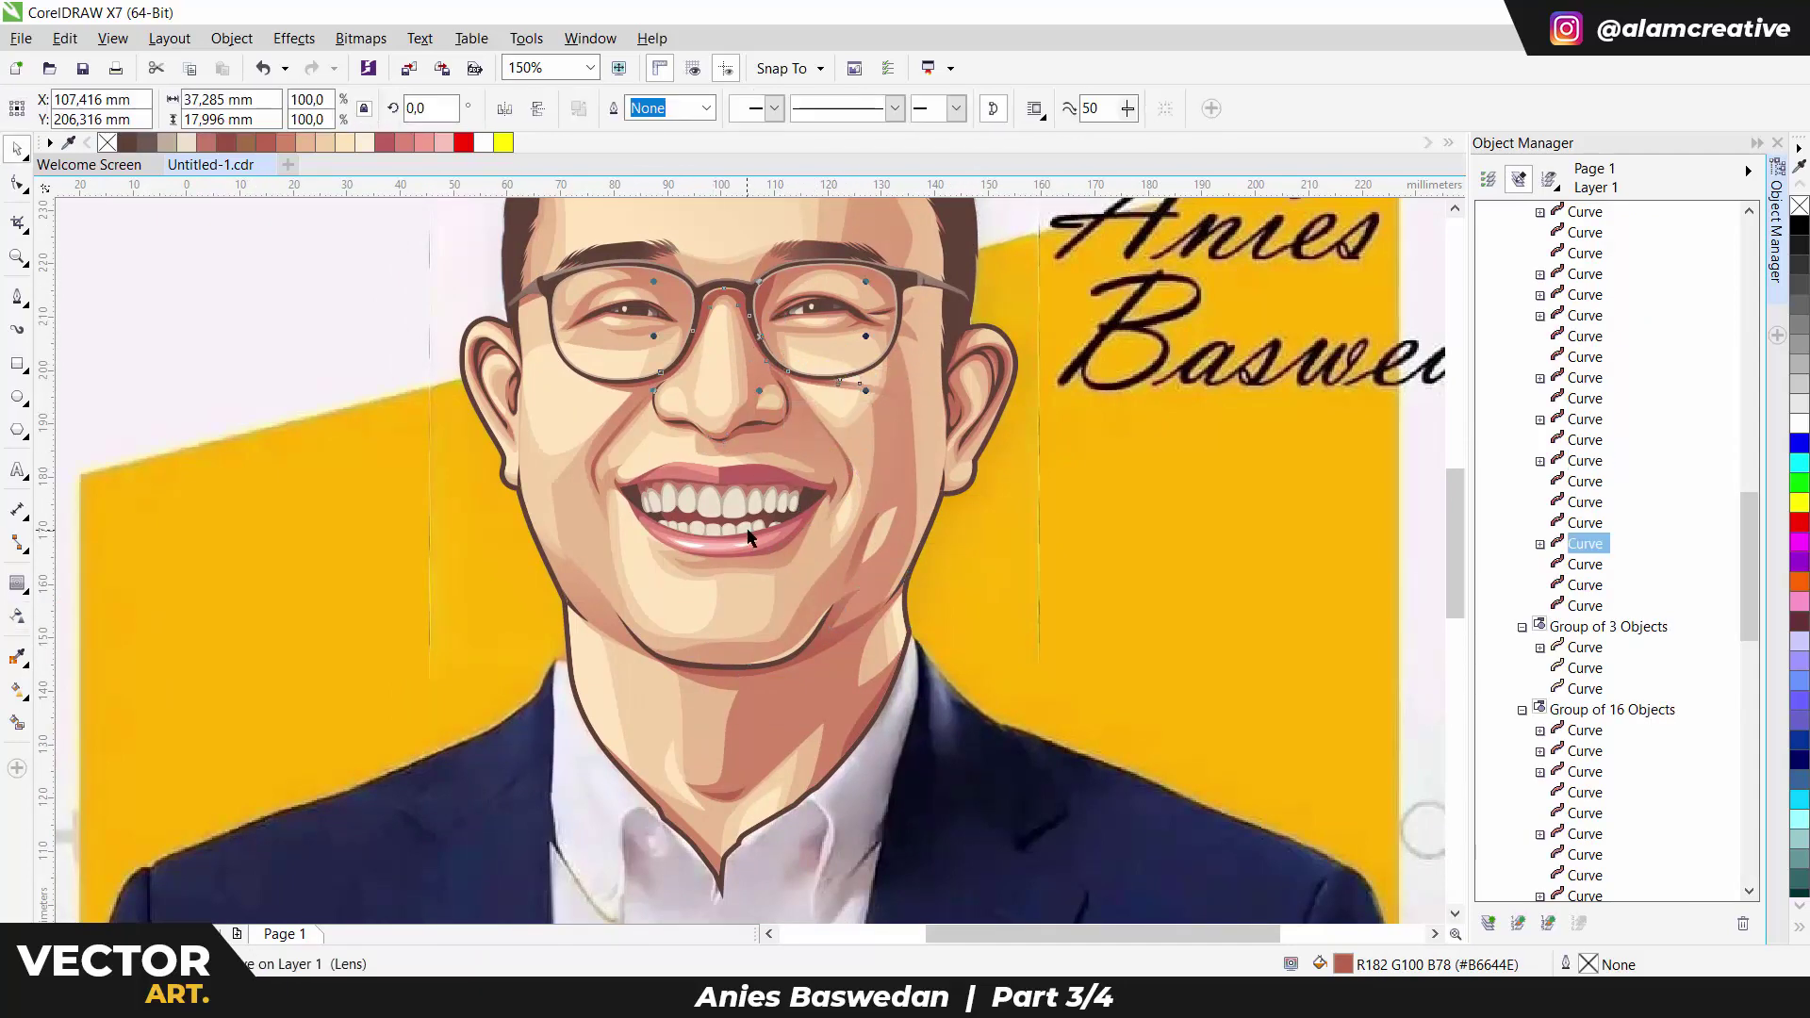
Soften the neck shadows, the left collar-side shape and the large #CF8467 area under the chin, with linear transparency.
scroll(747, 535, "down", 1)
key("space")
left_click(760, 719)
left_click_drag(720, 714, 760, 748)
key("space")
left_click(745, 749, "ctrl")
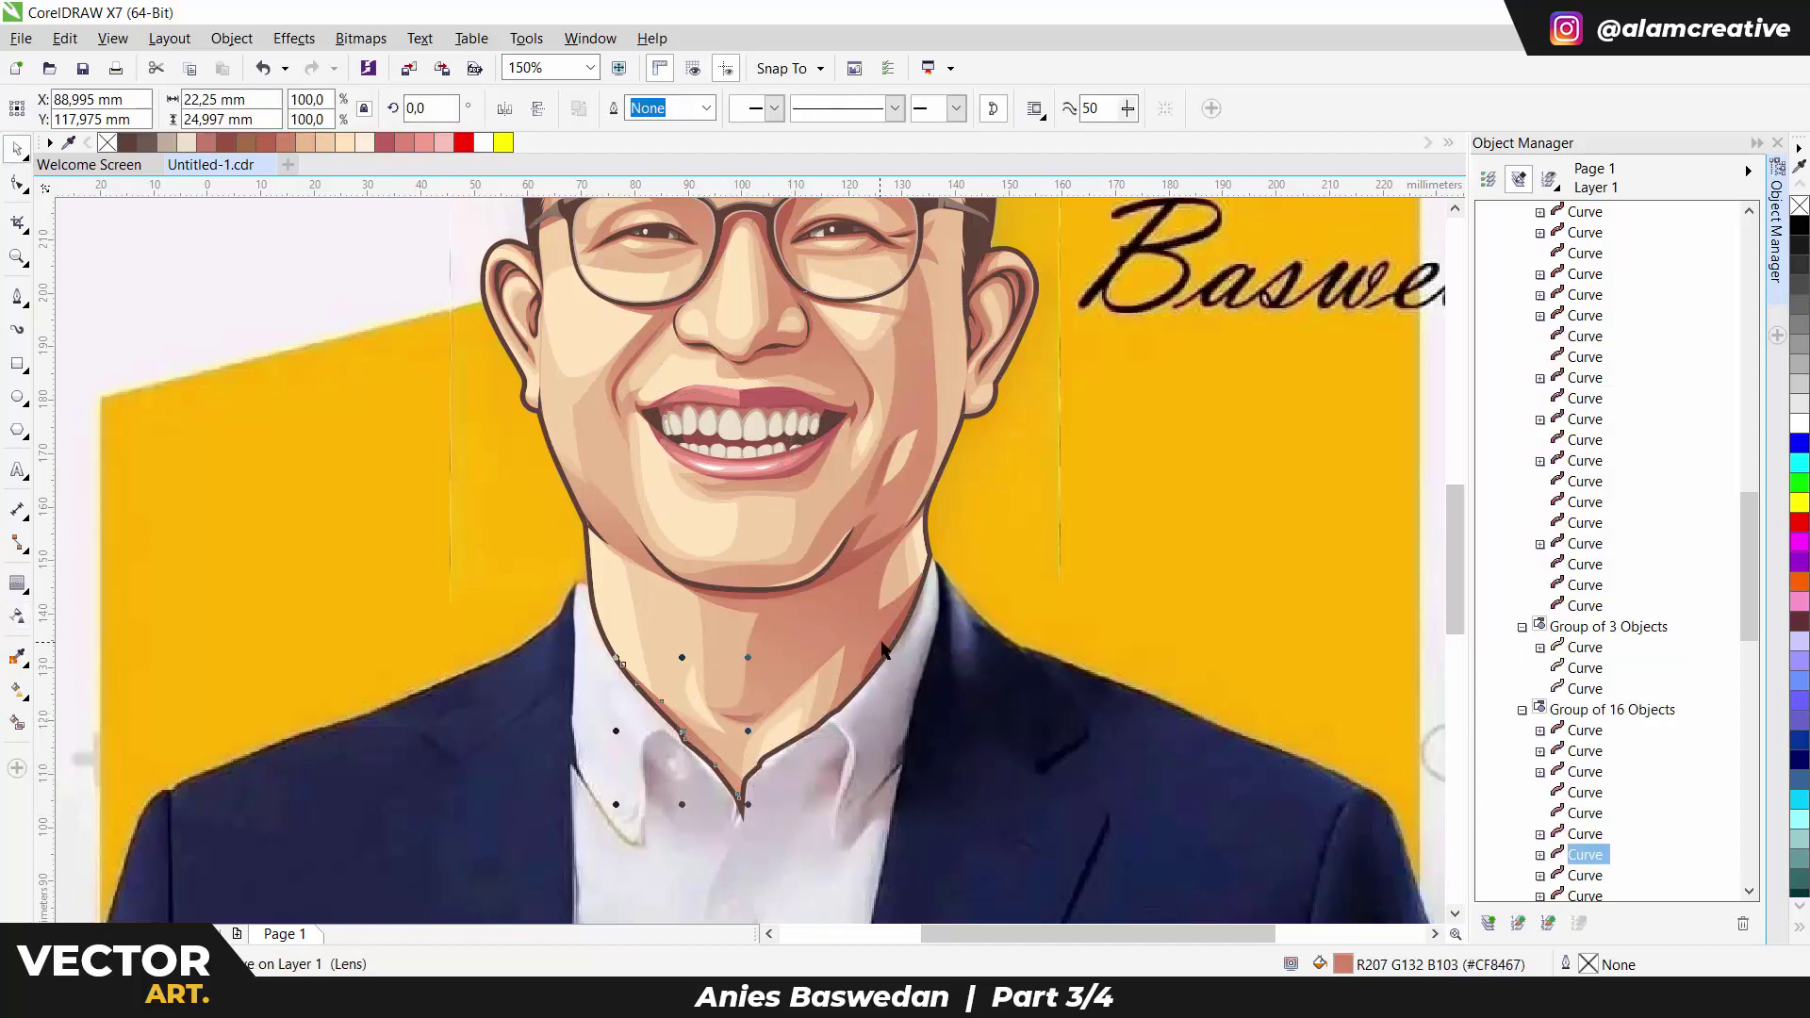
left_click(836, 720, "ctrl")
scroll(916, 558, "up", 1)
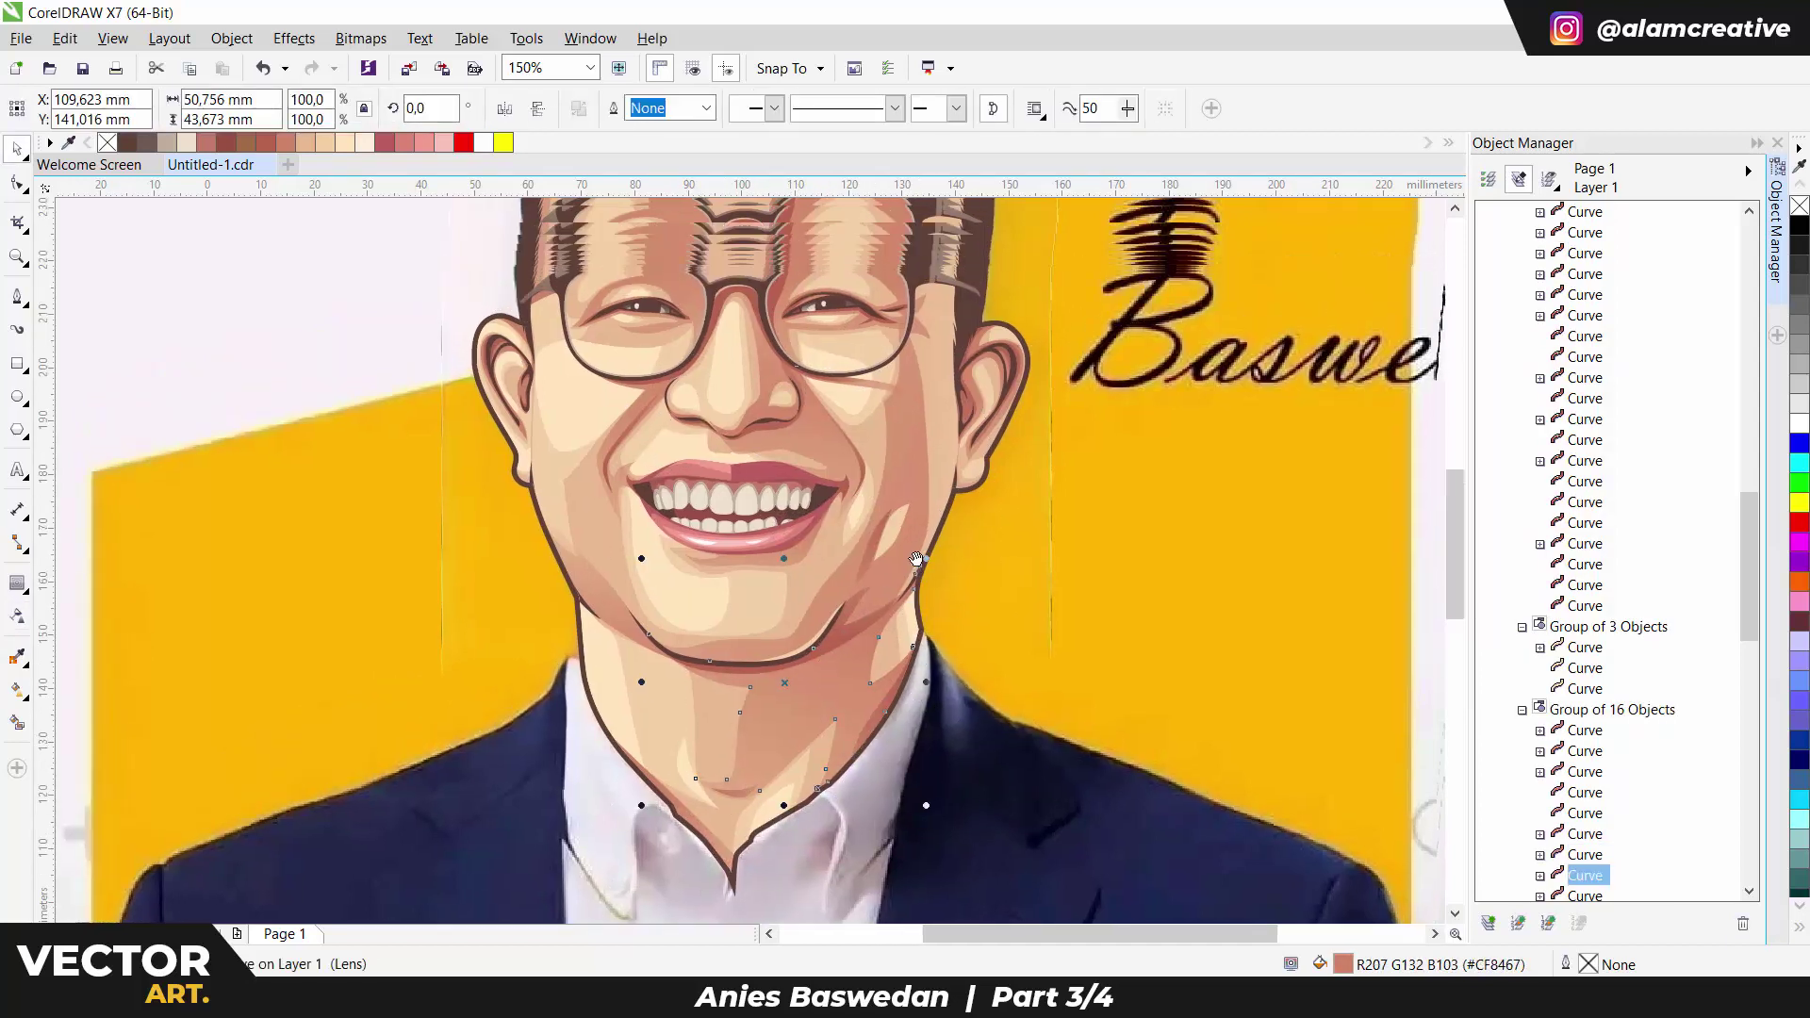
Apply linear transparency to the small highlight on the lower right cheek and the thin #F3D0A6 highlights along the chin line.
key("space")
left_click(902, 520, "ctrl")
key("space")
left_click(829, 653, "ctrl")
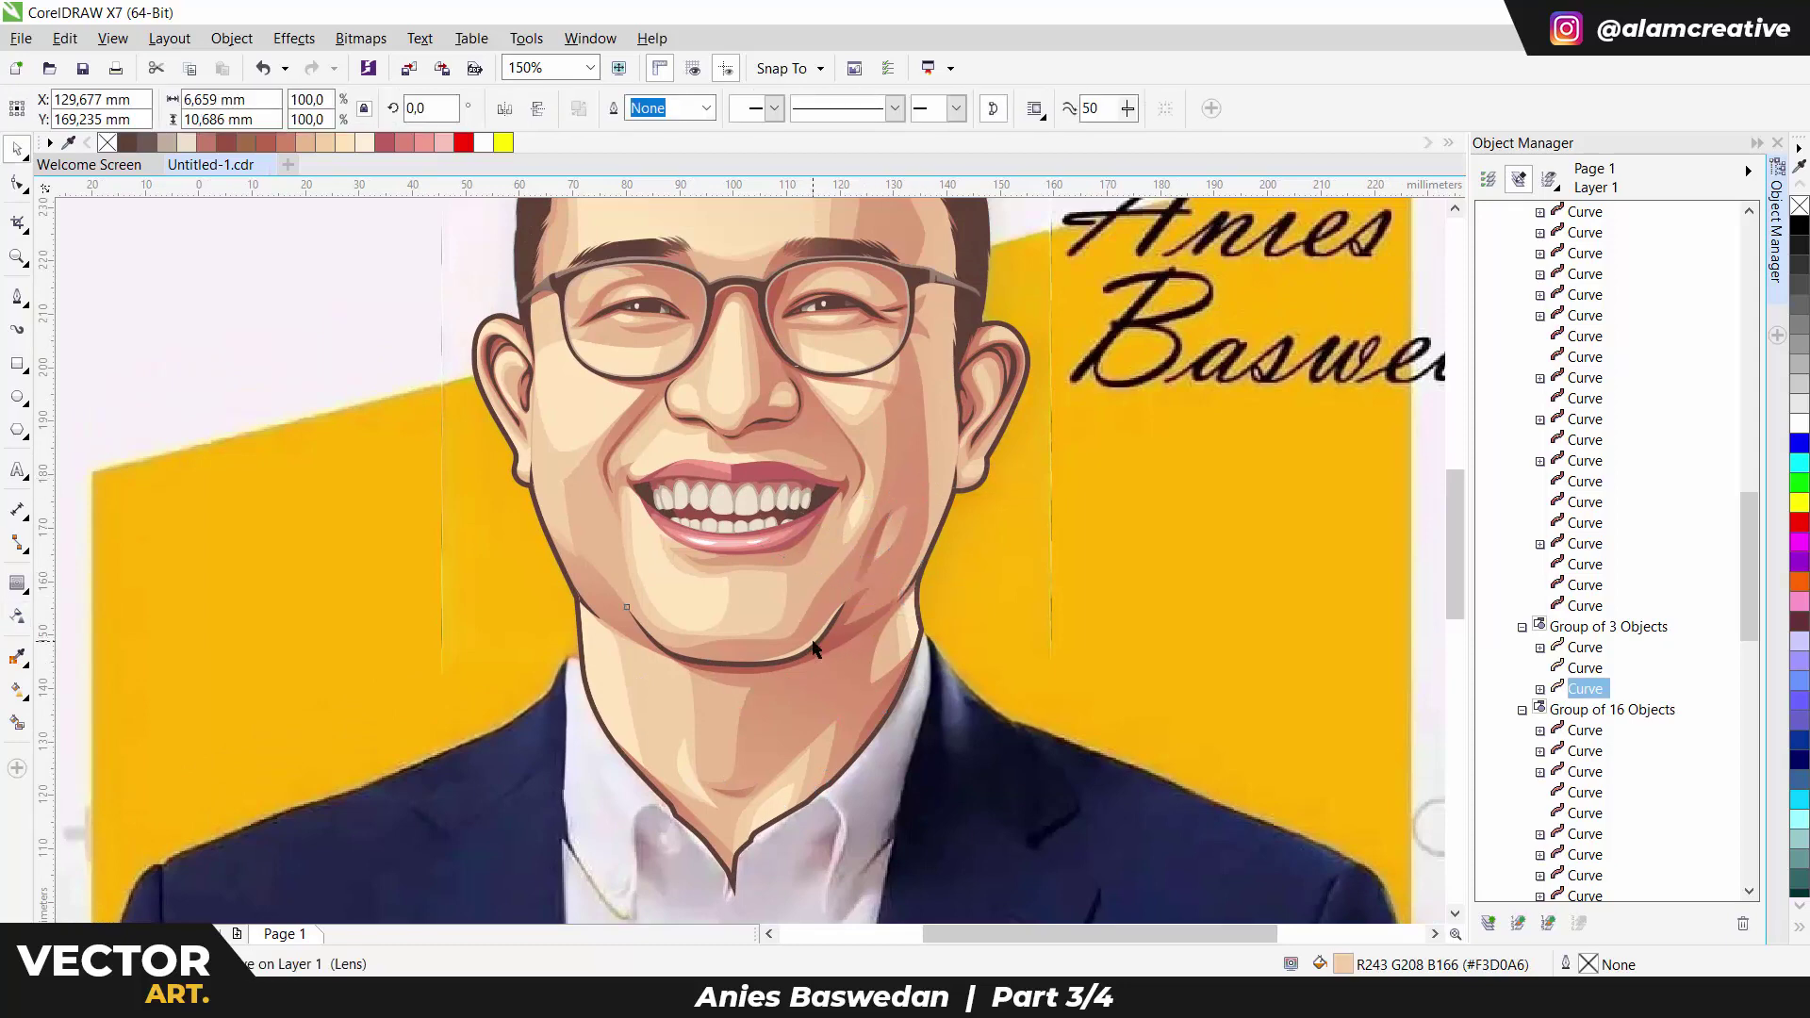
key("space")
scroll(821, 642, "up", 2)
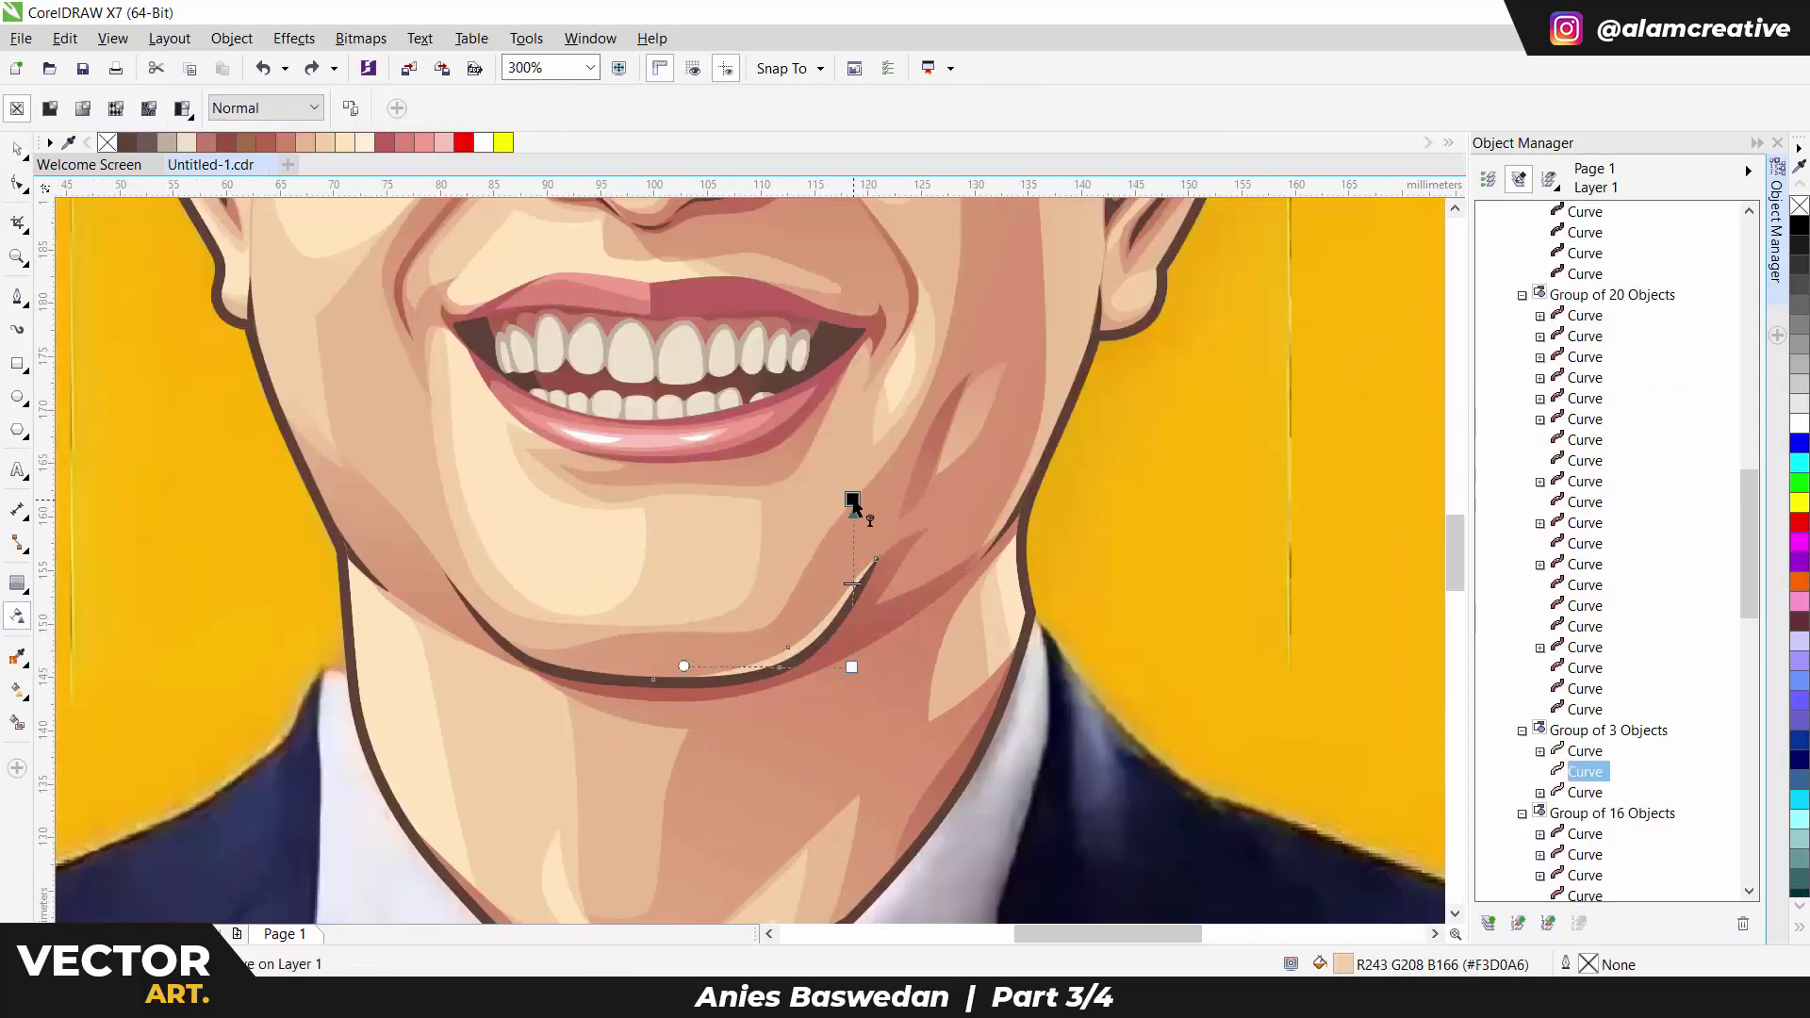
Fade the small #FFE6BF highlight beside the right mouth corner with a gradient transparency.
key("space")
left_click(854, 528, "ctrl")
scroll(853, 528, "down", 2)
left_click(867, 570, "ctrl")
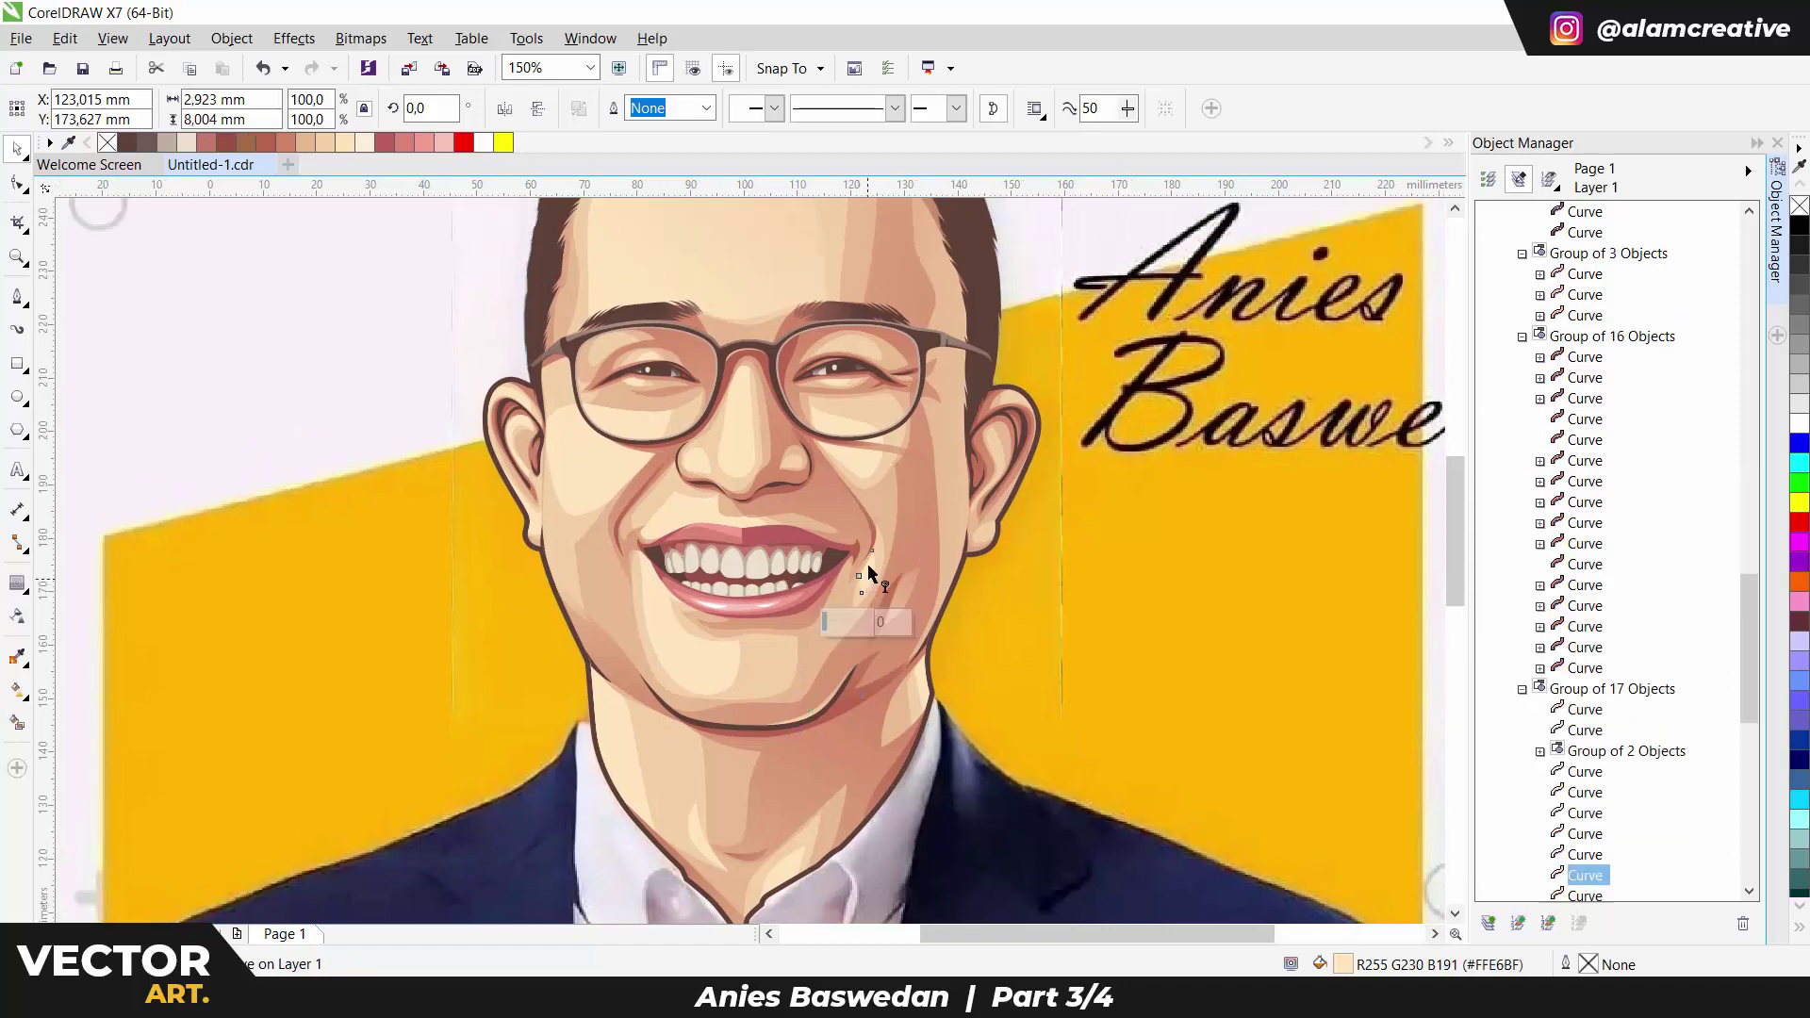
key("space")
Apply a linear transparency to the large #FFE6BF highlight on the left cheek below the glasses.
key("space")
left_click(549, 589, "ctrl")
key("space")
key("F5")
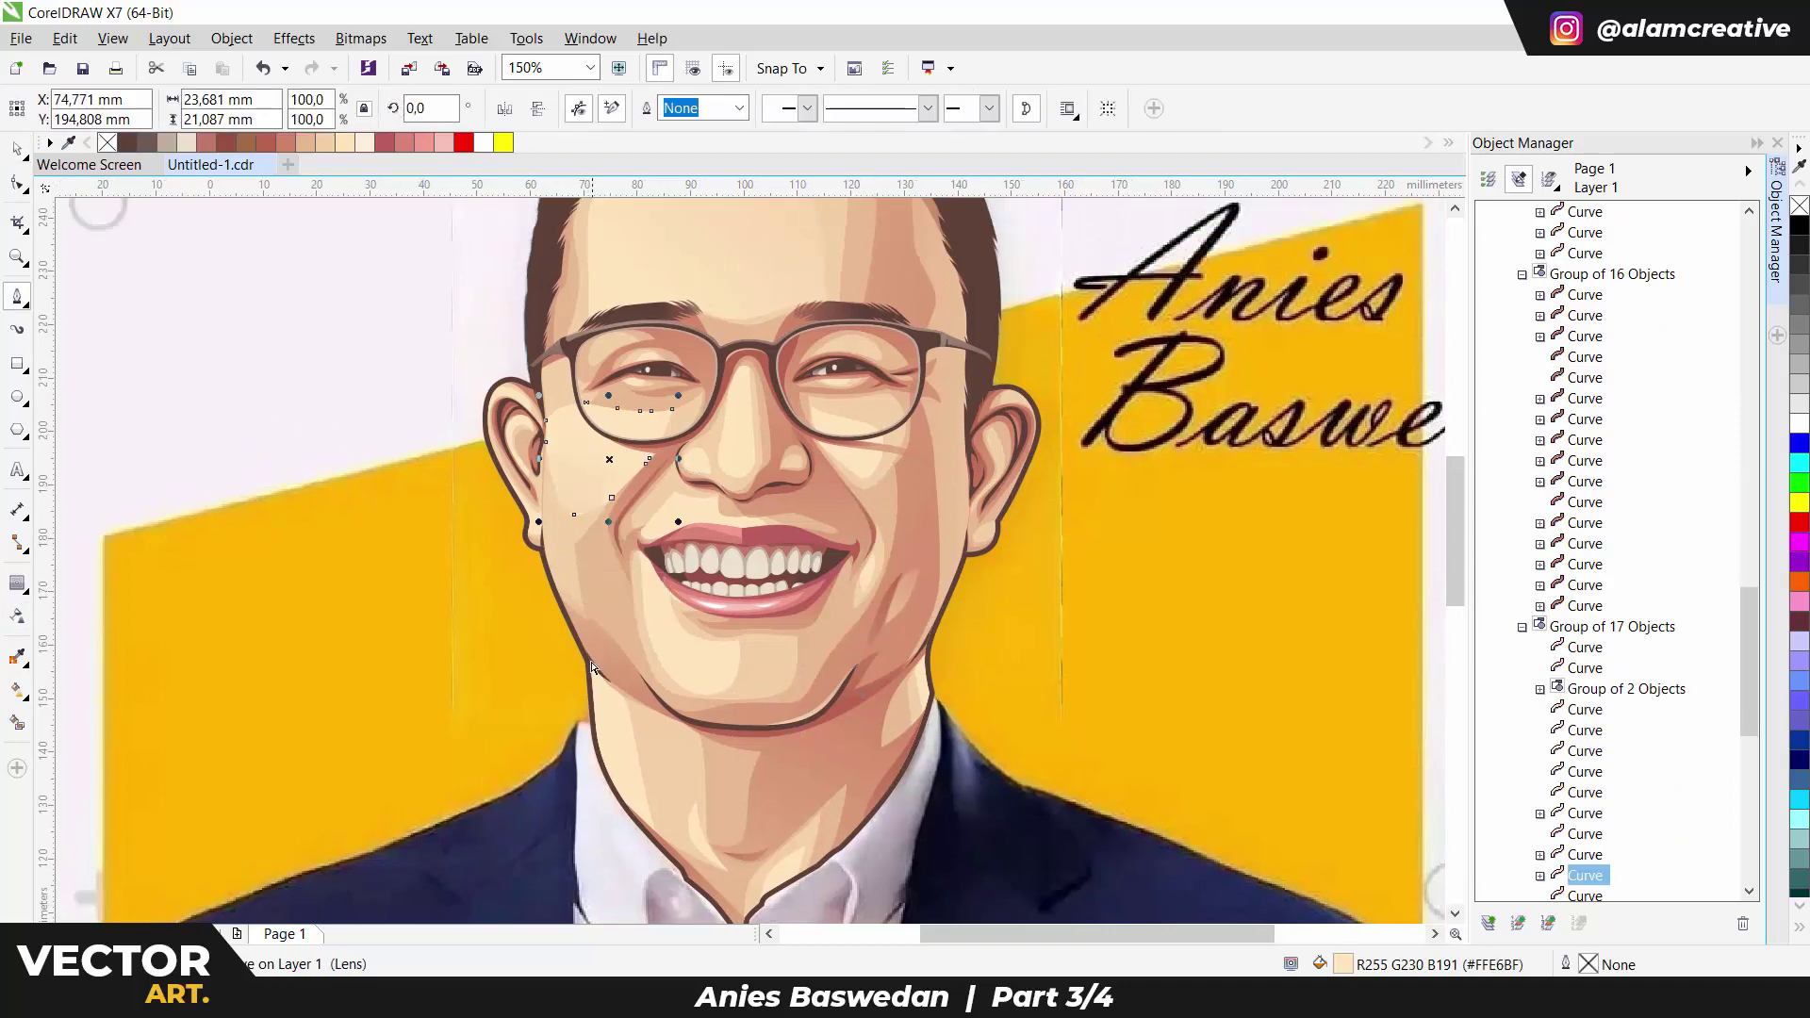
Soften the left ear's inner #B6644E and #CF8467 shadows with linear gradient transparency.
scroll(532, 440, "up", 2)
key("space")
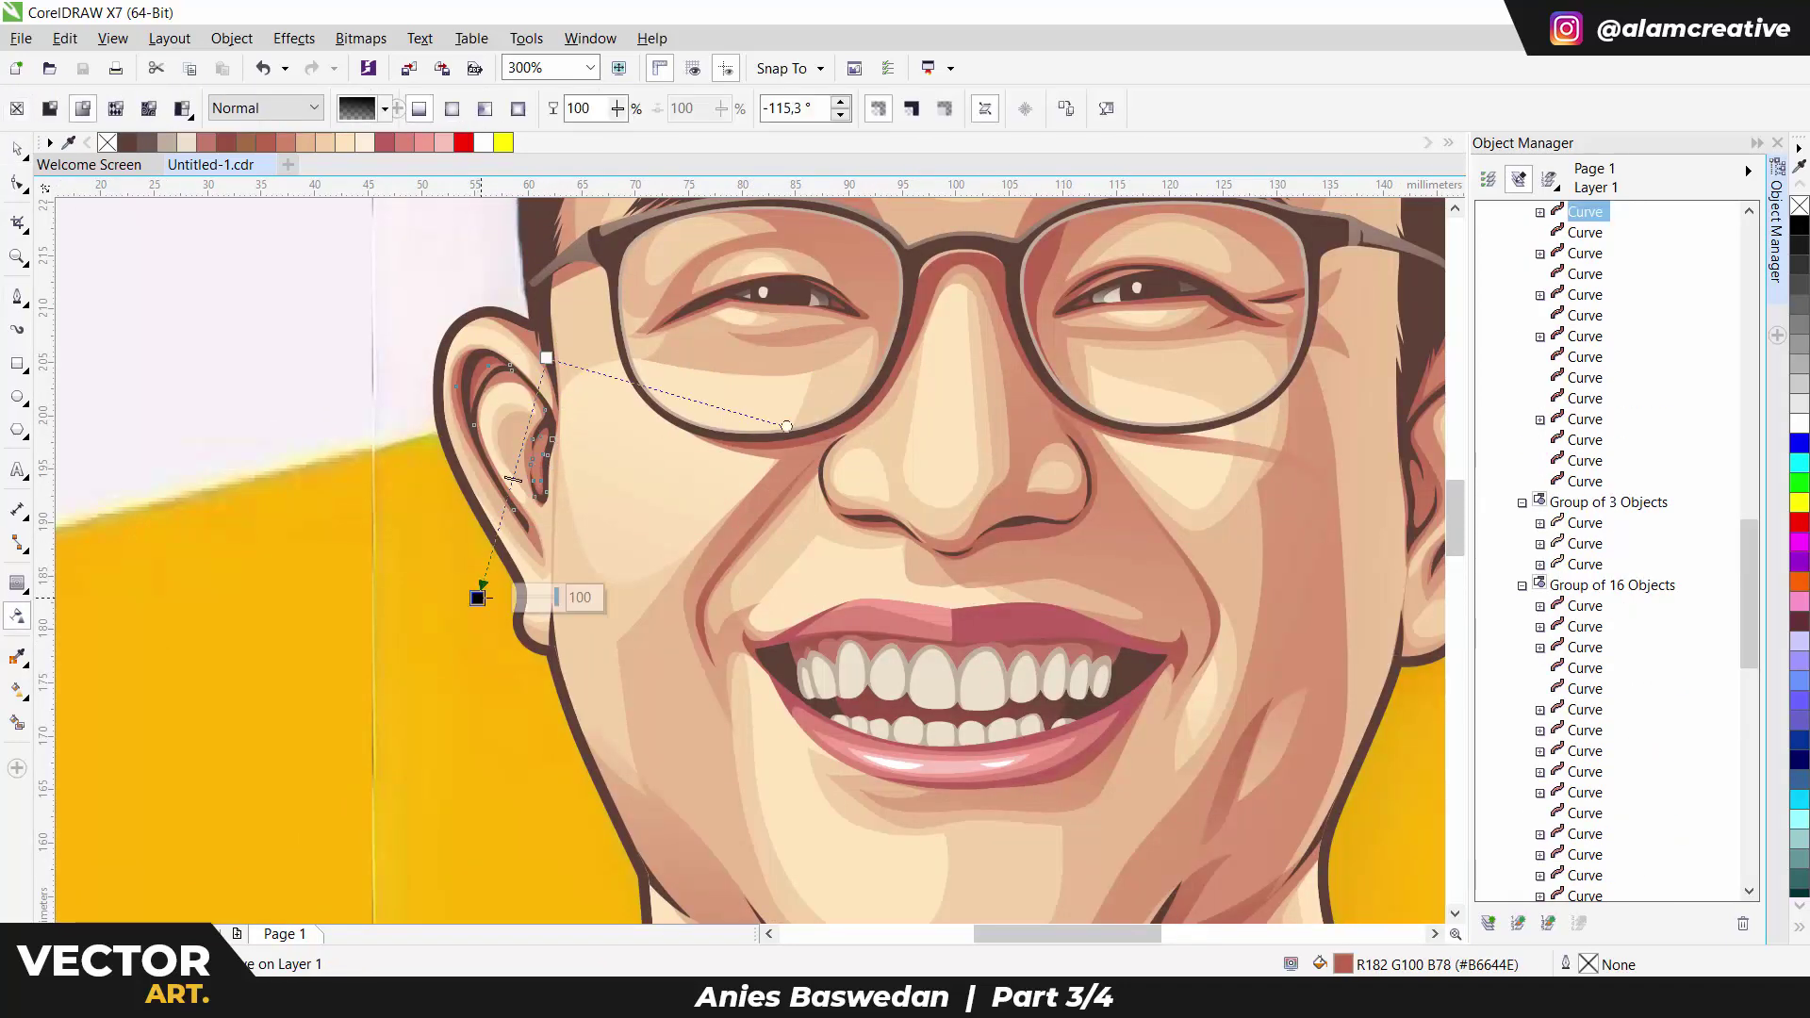
left_click(541, 476, "ctrl")
left_click(544, 484, "ctrl")
key("space")
key("space")
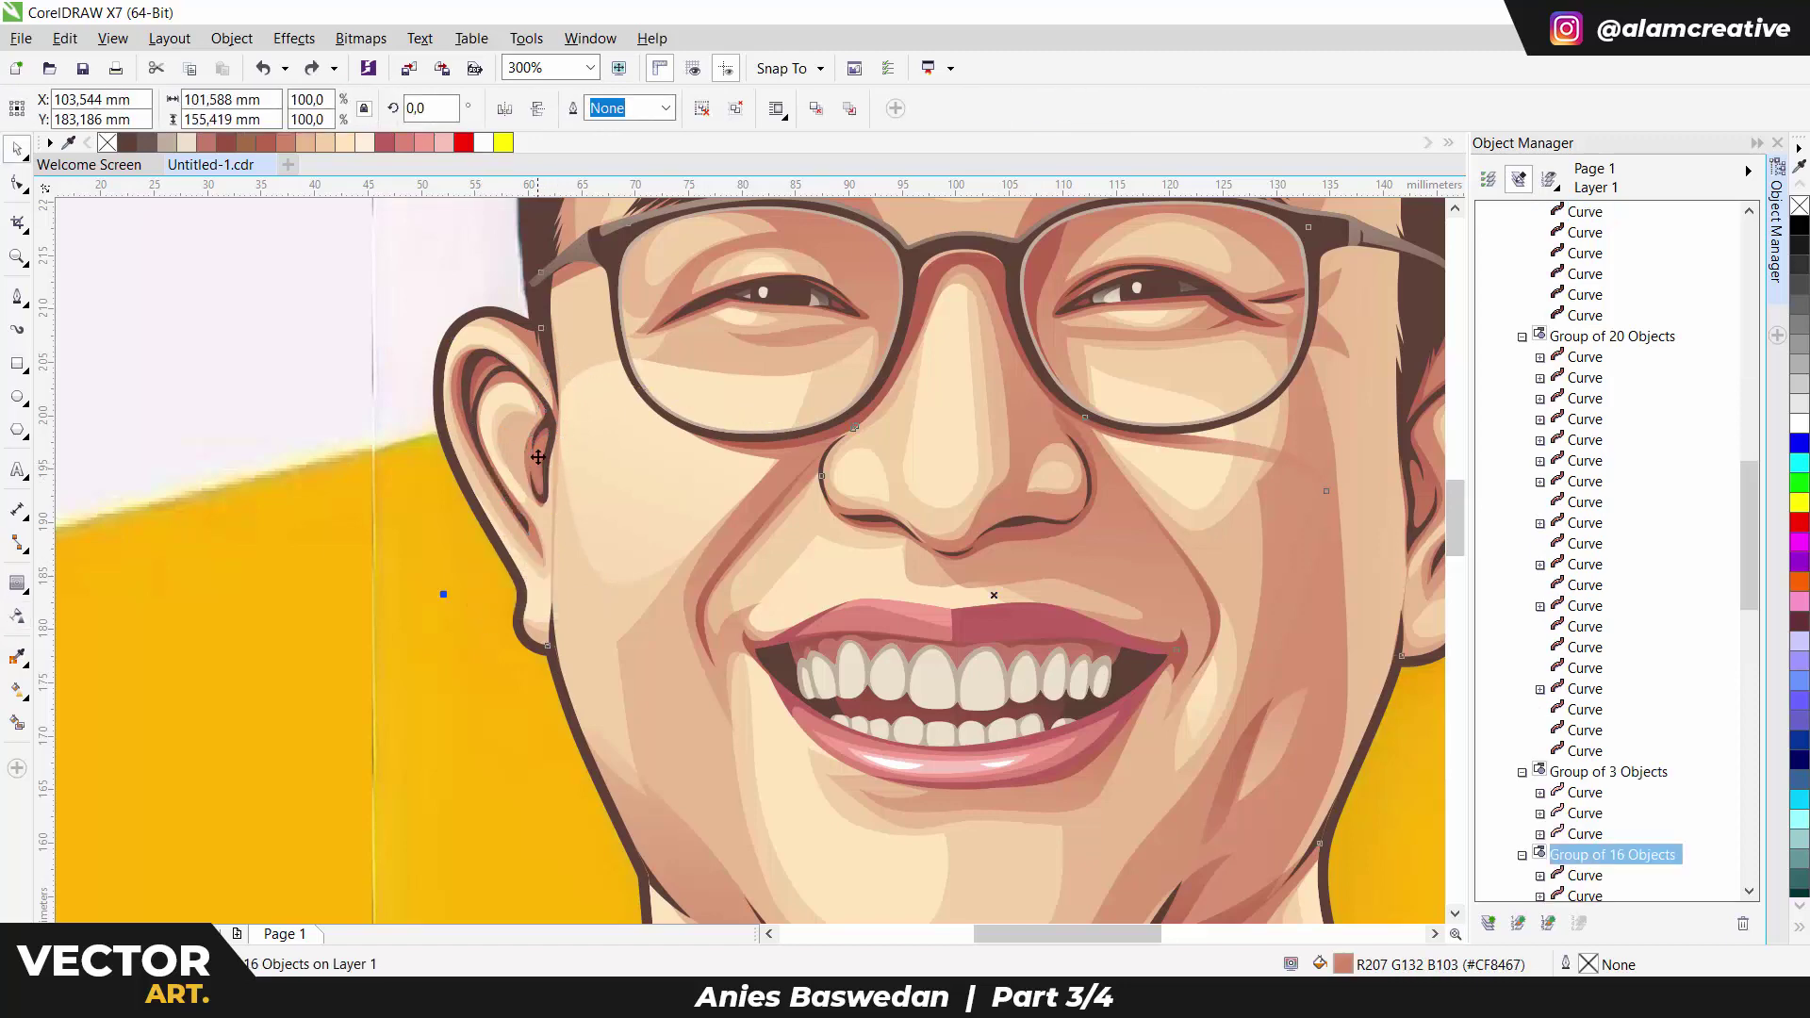
left_click(562, 382, "ctrl")
Trace a long closed highlight curve down the left face edge from temple to jaw, about 17 × 73.3 mm.
key("F5")
scroll(601, 700, "down", 5)
scroll(577, 678, "up", 2)
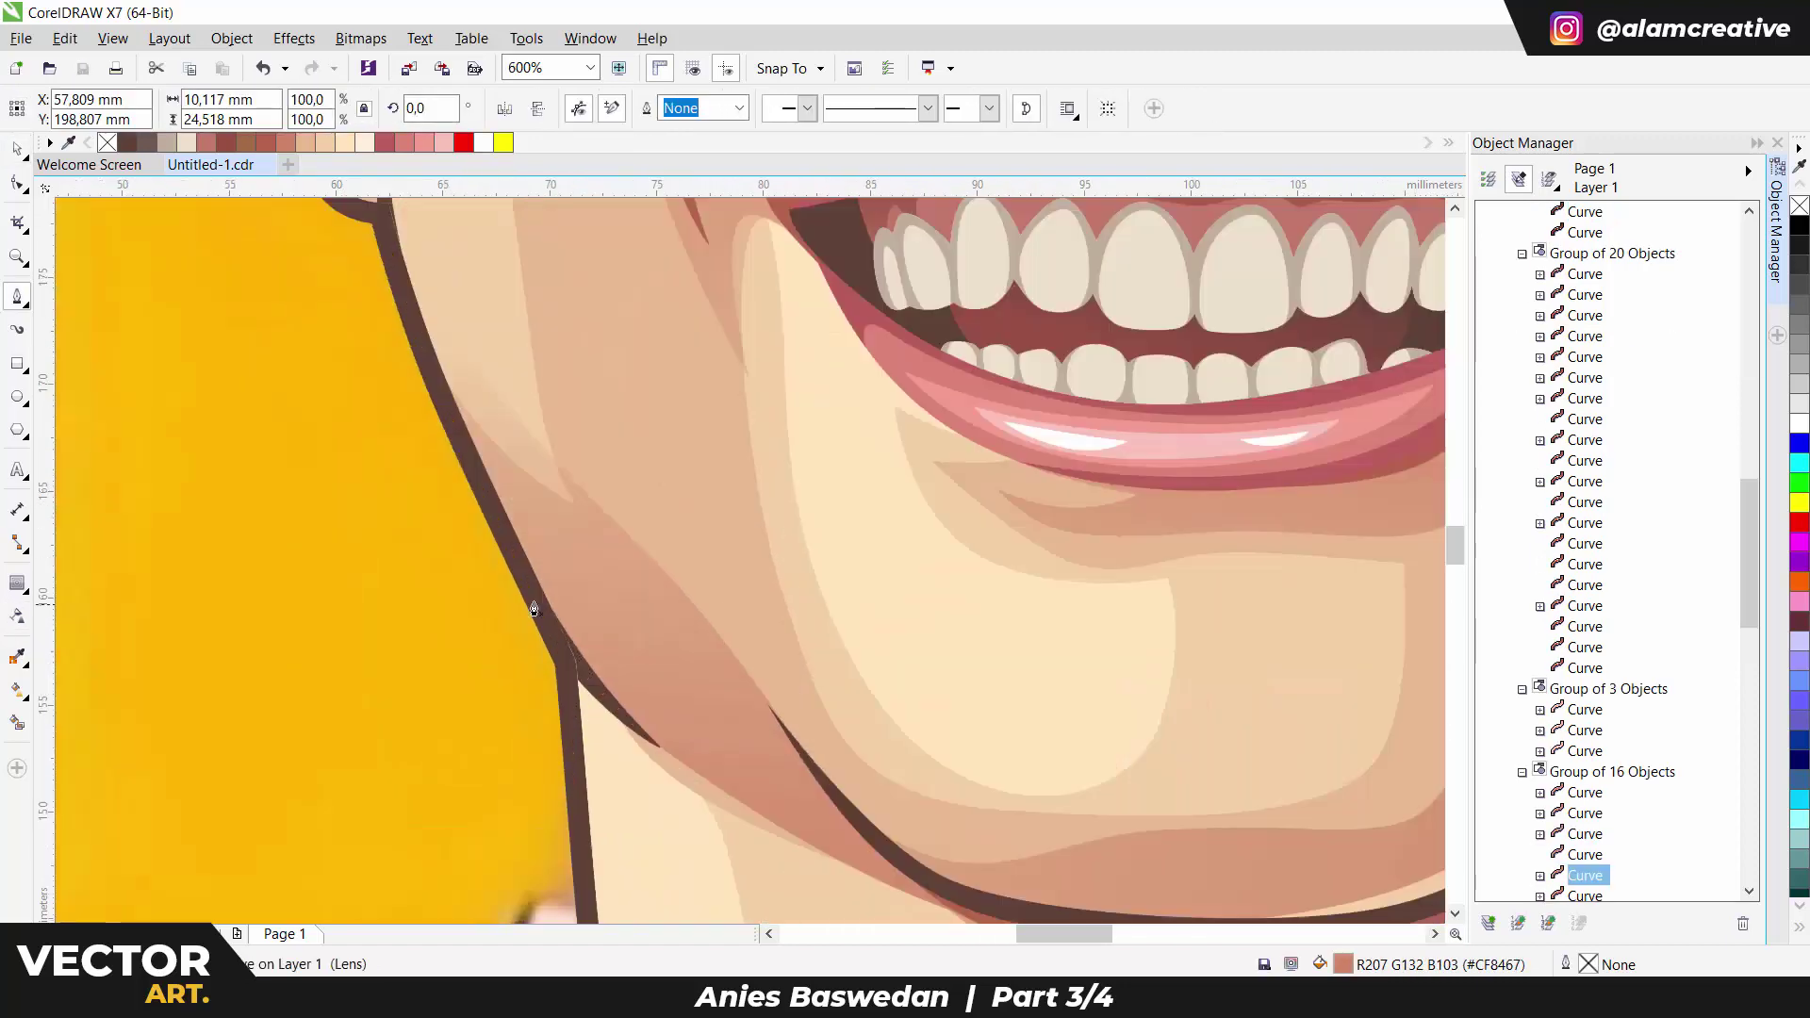
left_click(518, 567)
double_click(681, 768)
scroll(579, 676, "down", 2)
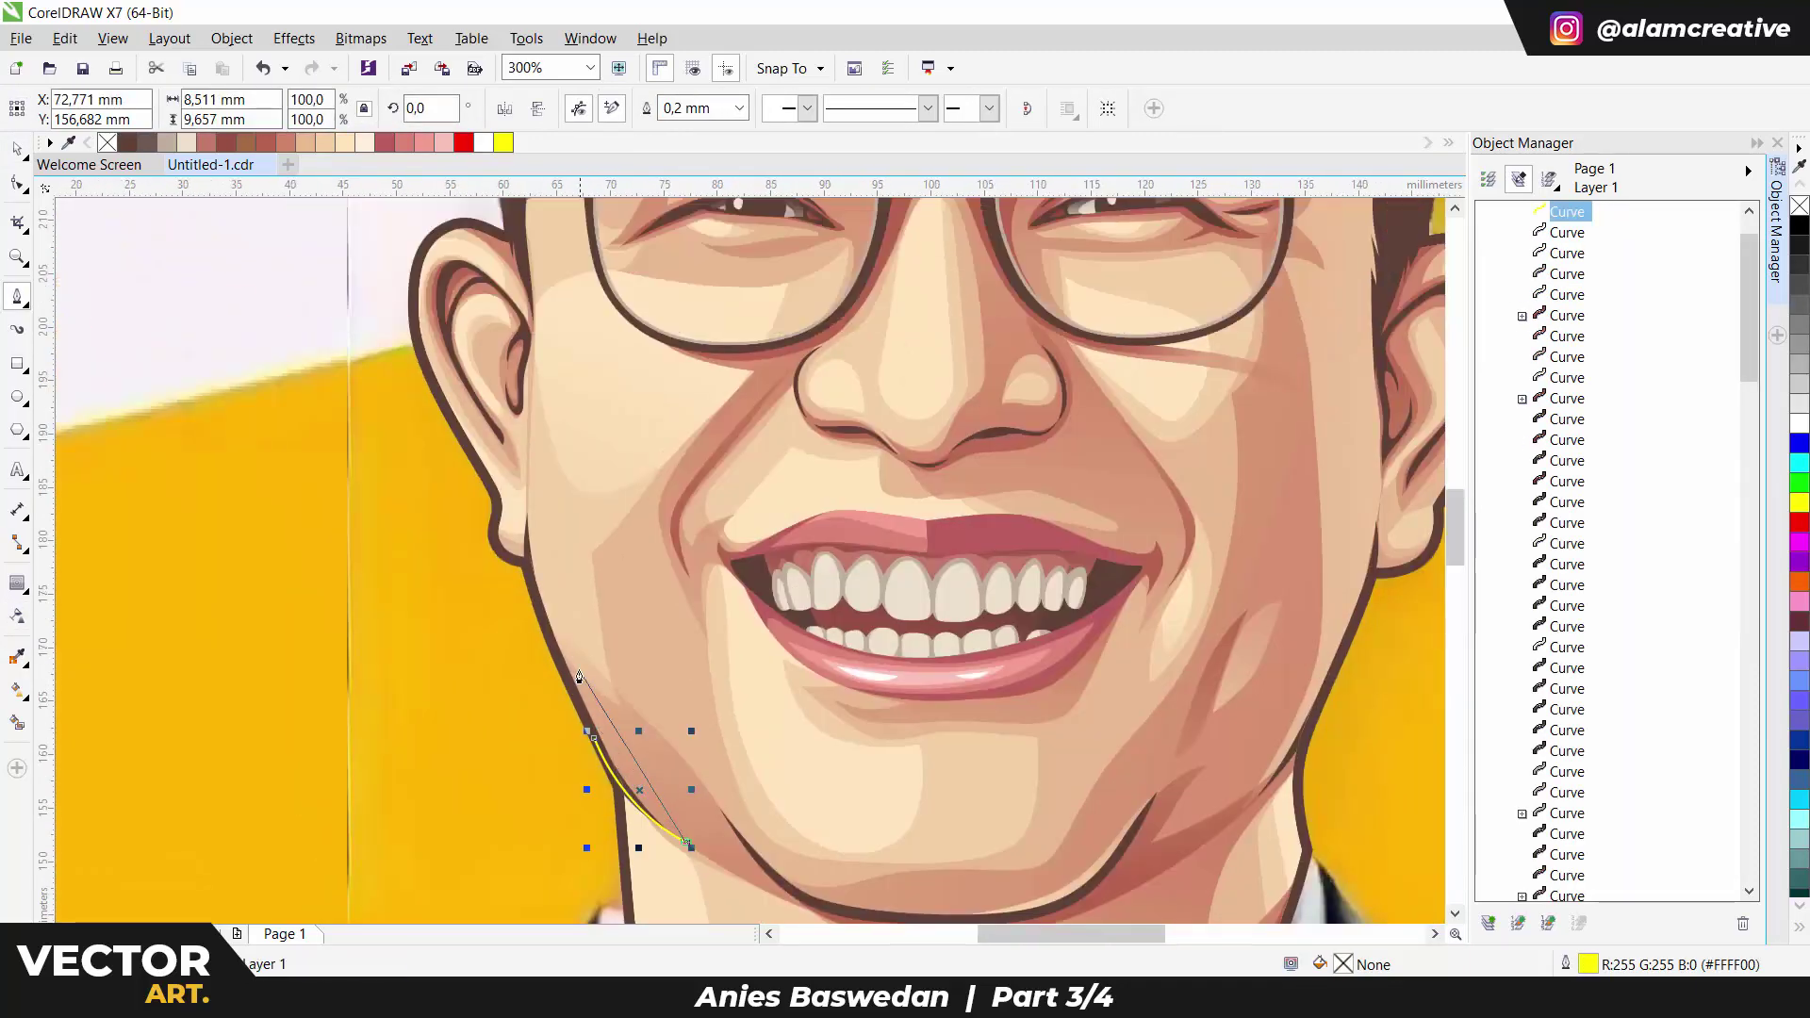
left_click(531, 524)
scroll(566, 566, "up", 3)
left_click(603, 539)
scroll(611, 603, "up", 2)
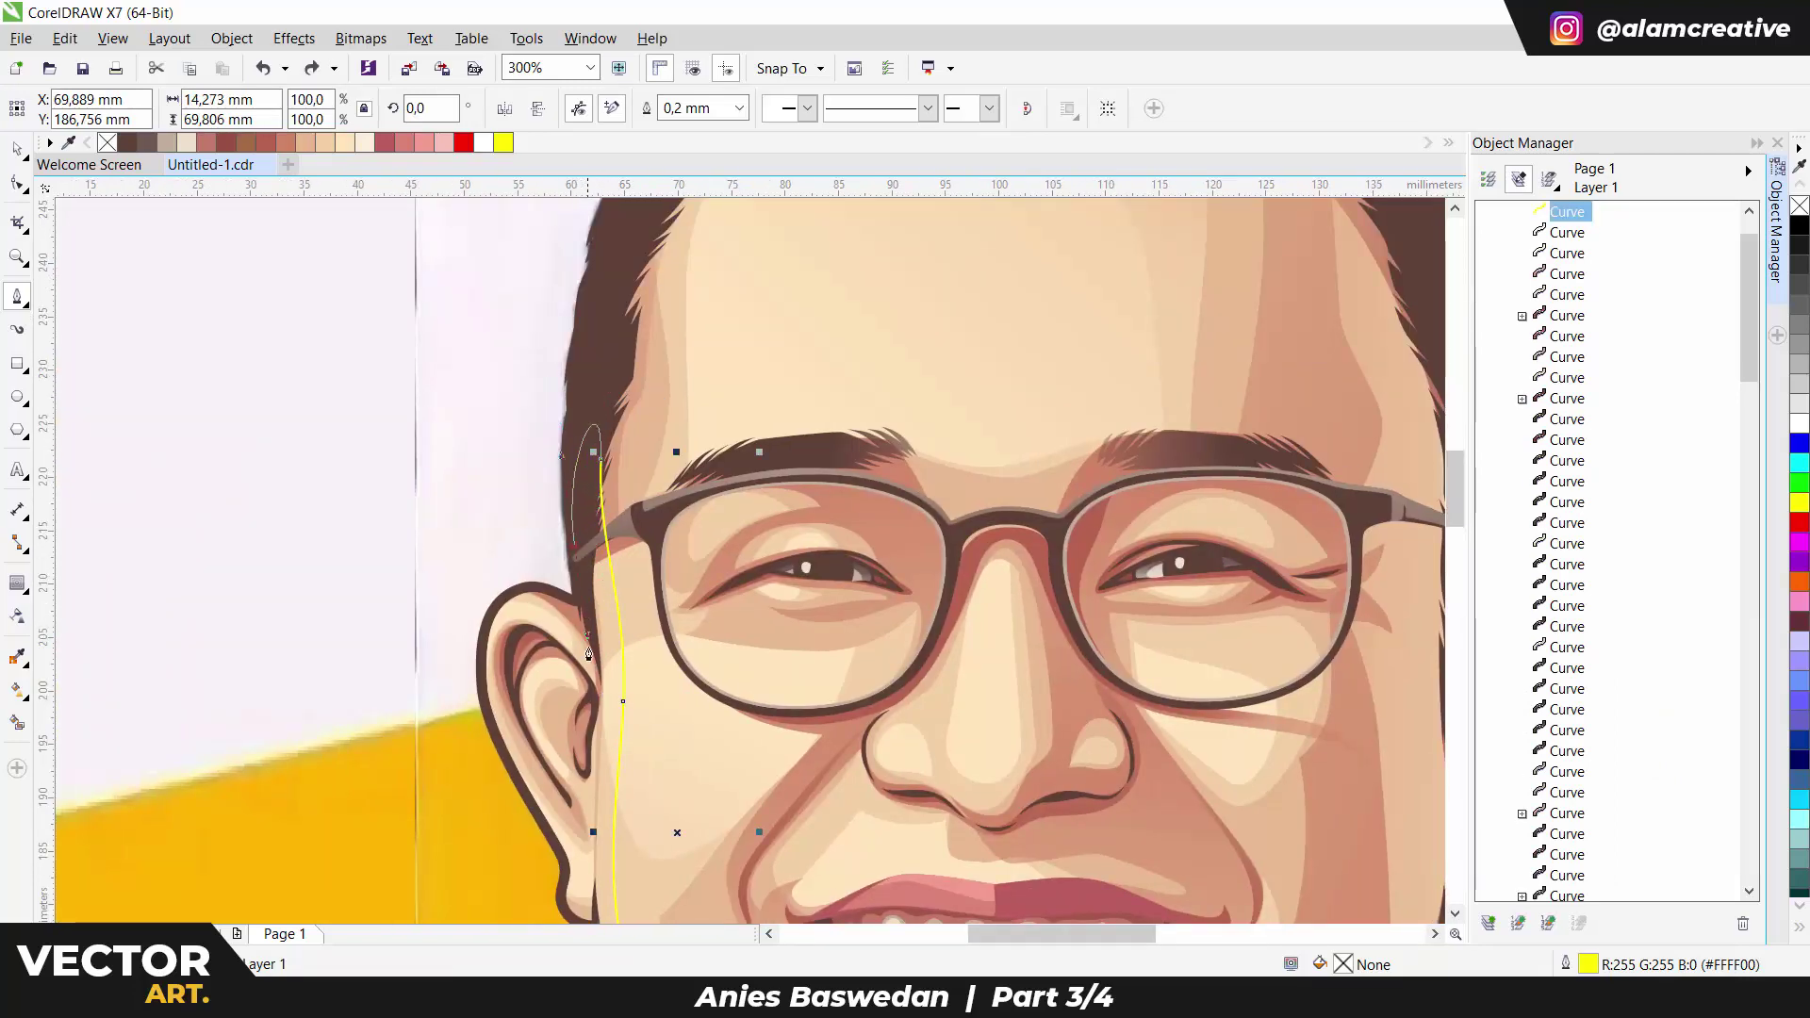
scroll(601, 713, "down", 3)
left_click_drag(596, 502, 601, 579)
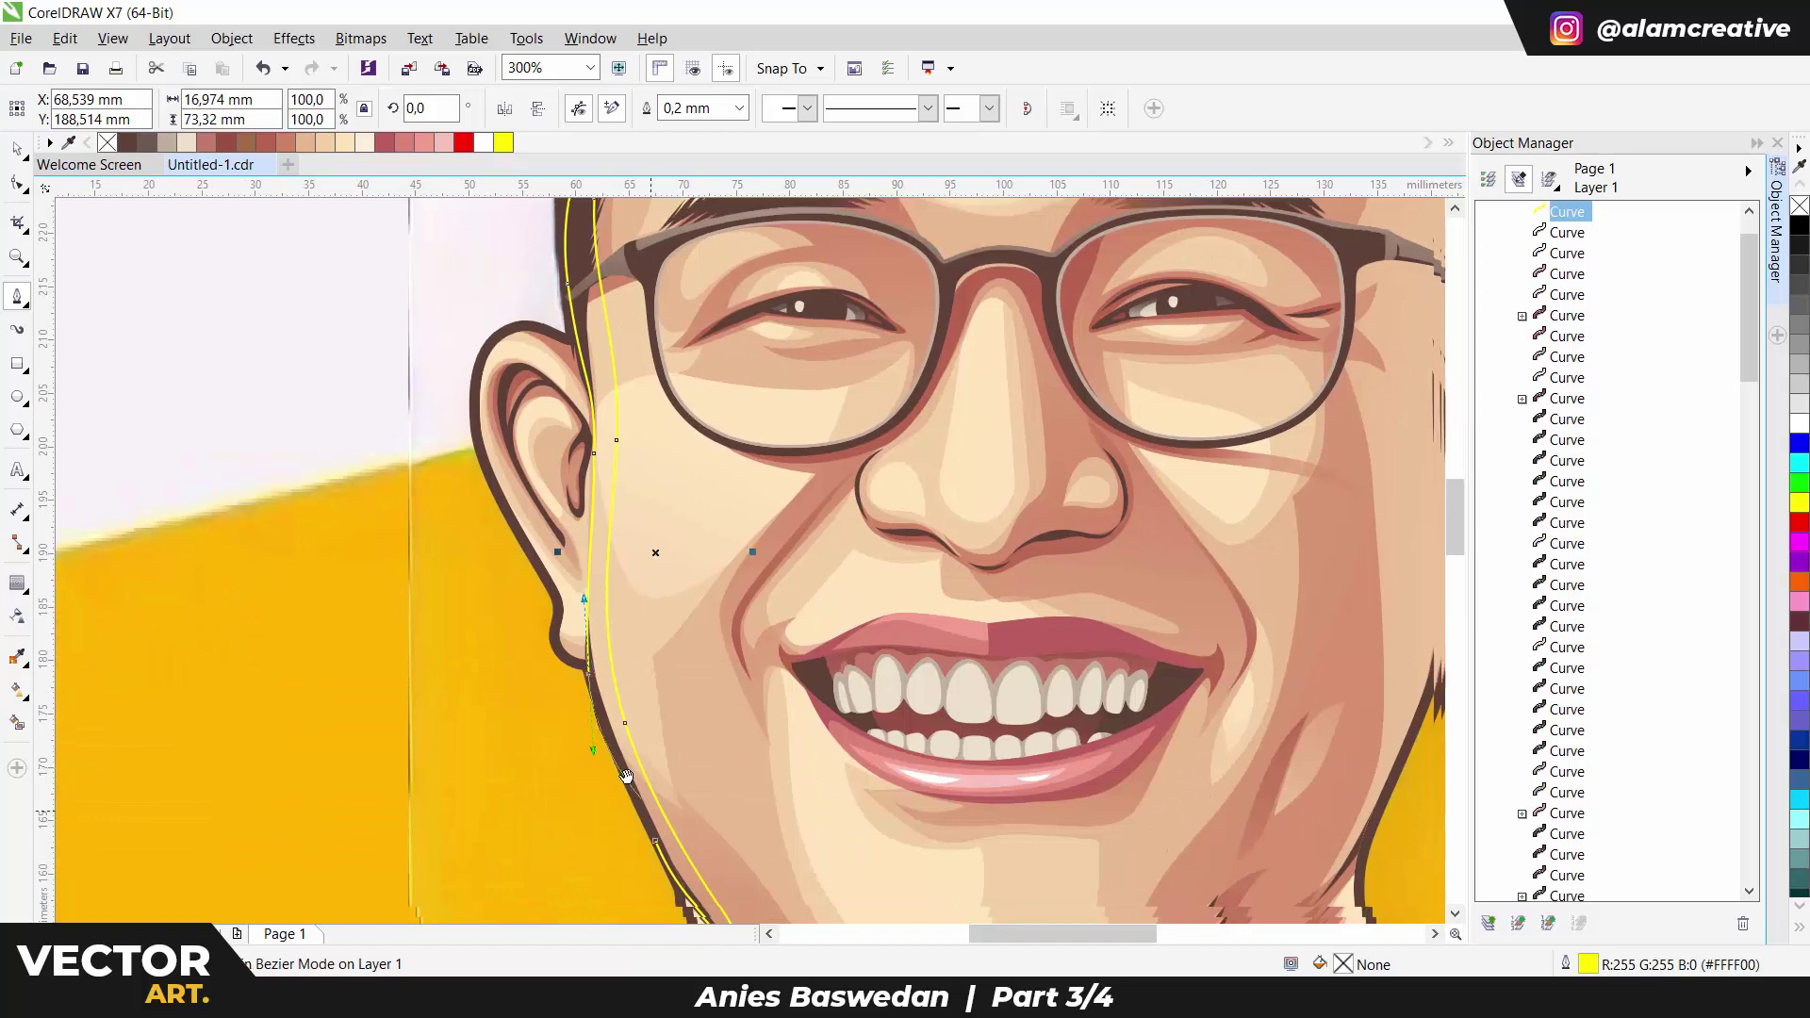
scroll(594, 660, "down", 1)
Clip the left face-edge curve to the face shape with Intersect, fill it with #FFE6BF without outline, and bring it forward.
key("space")
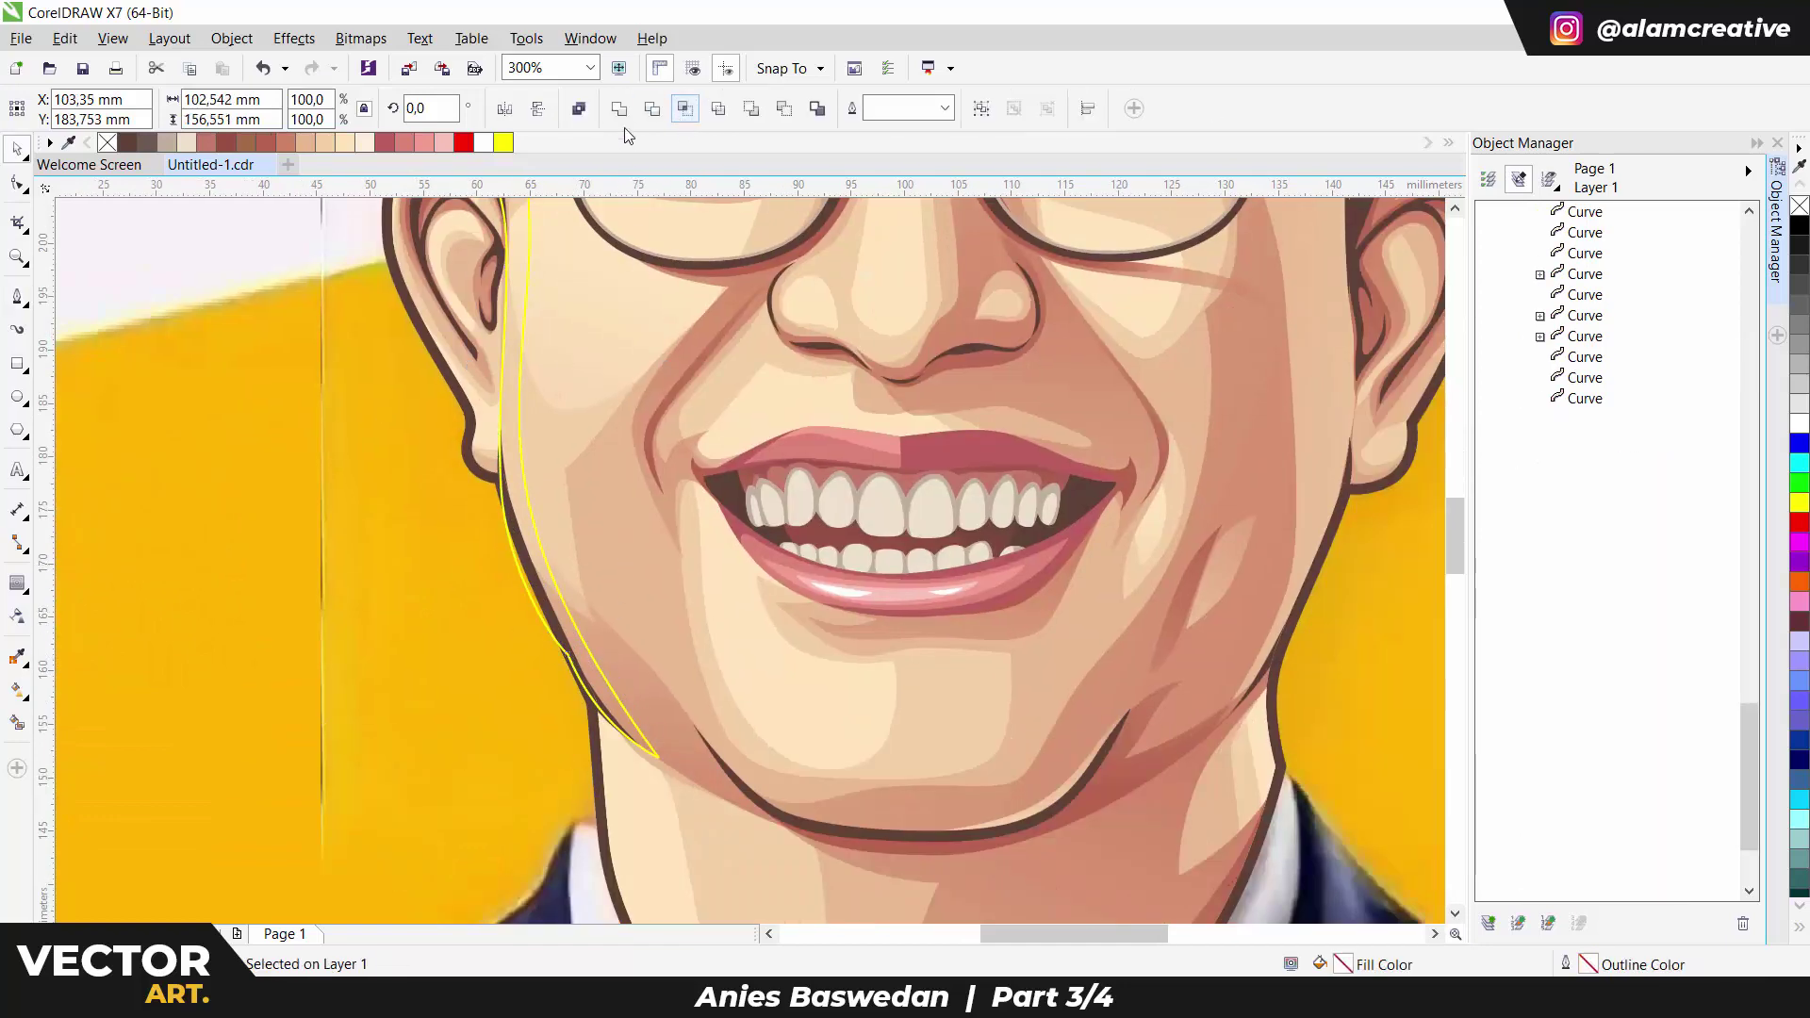
scroll(657, 610, "up", 2)
key("shift+Page_Up")
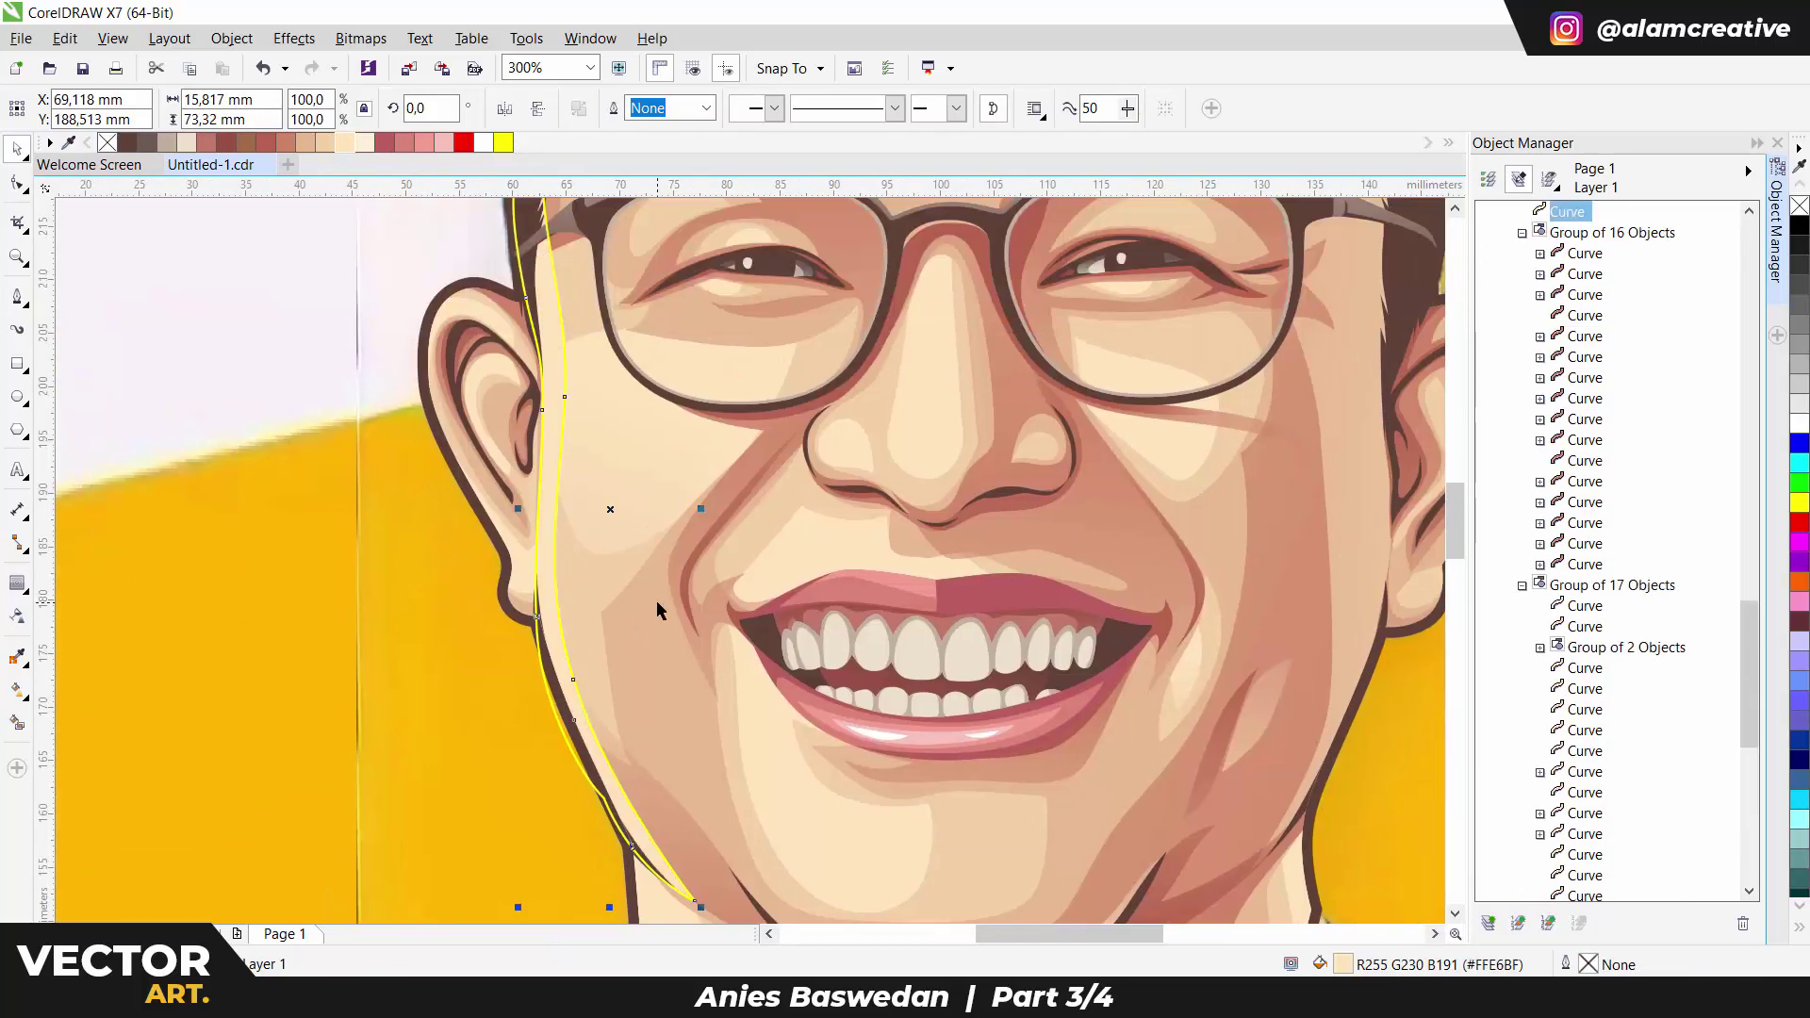
key("space")
Reshape the nodes at the lower tip of the left jaw highlight so it follows the jawline.
scroll(575, 585, "down", 2)
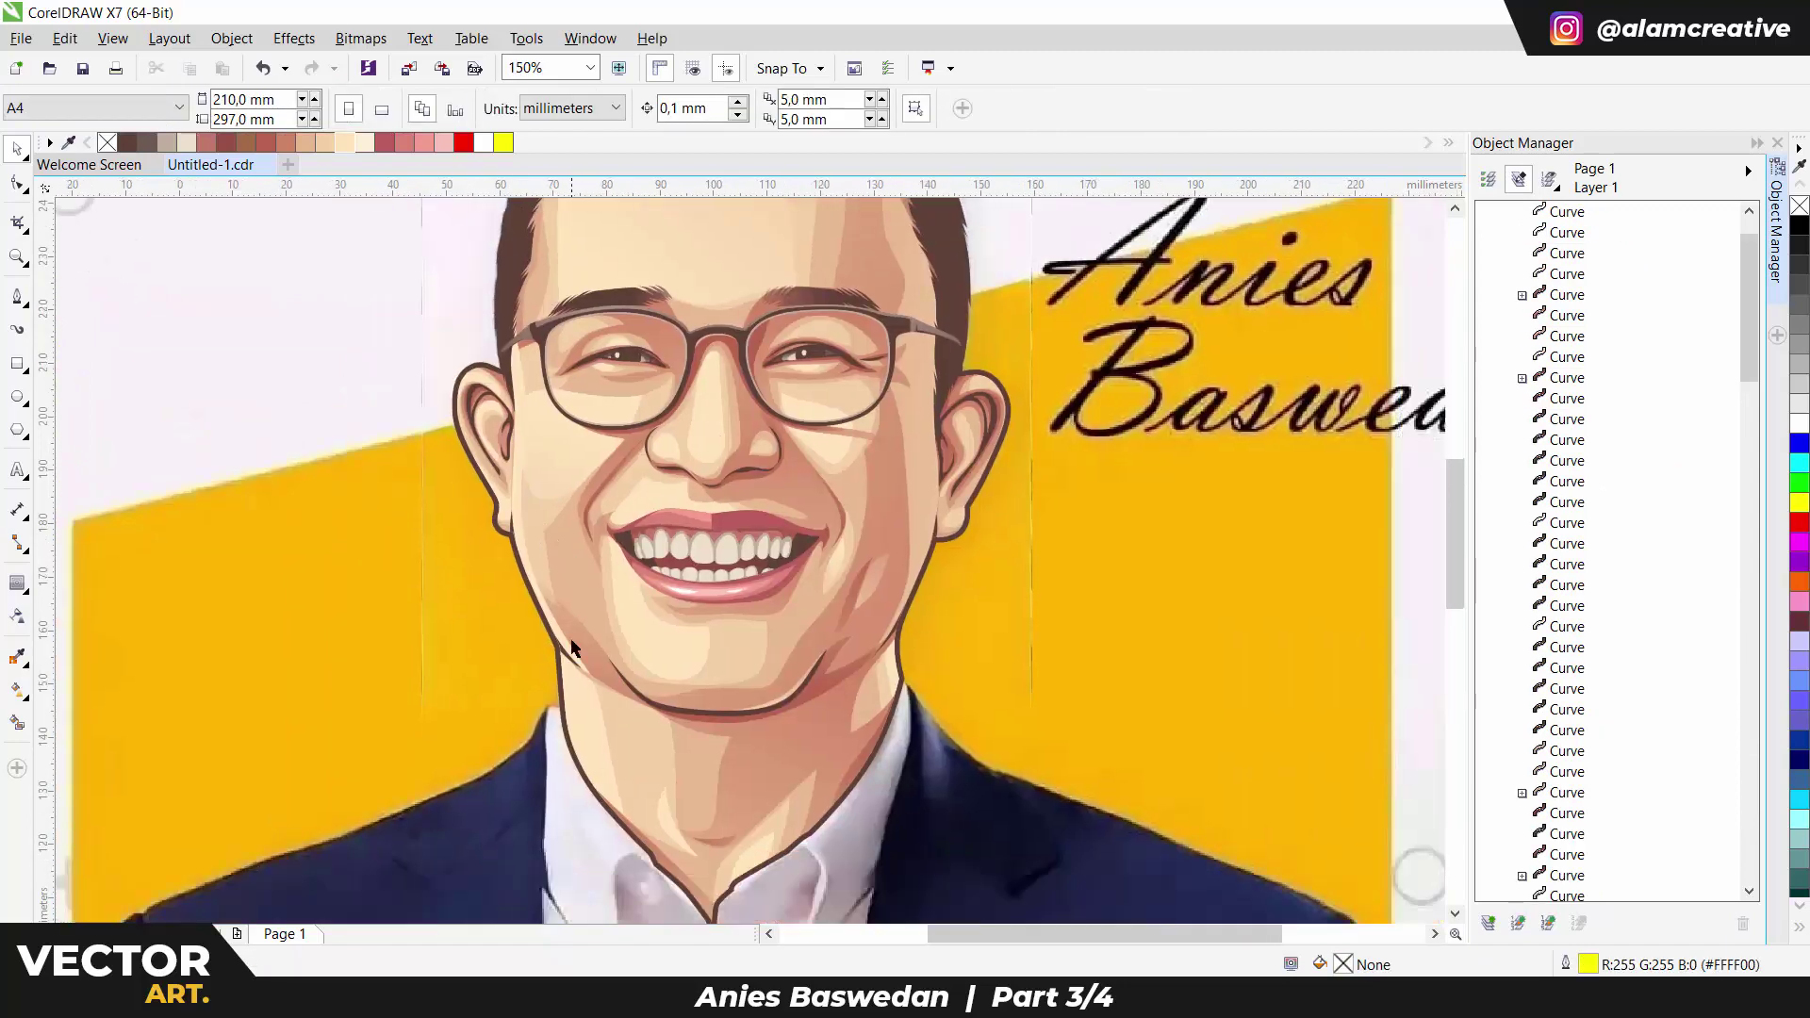
scroll(564, 660, "up", 3)
scroll(566, 662, "up", 3)
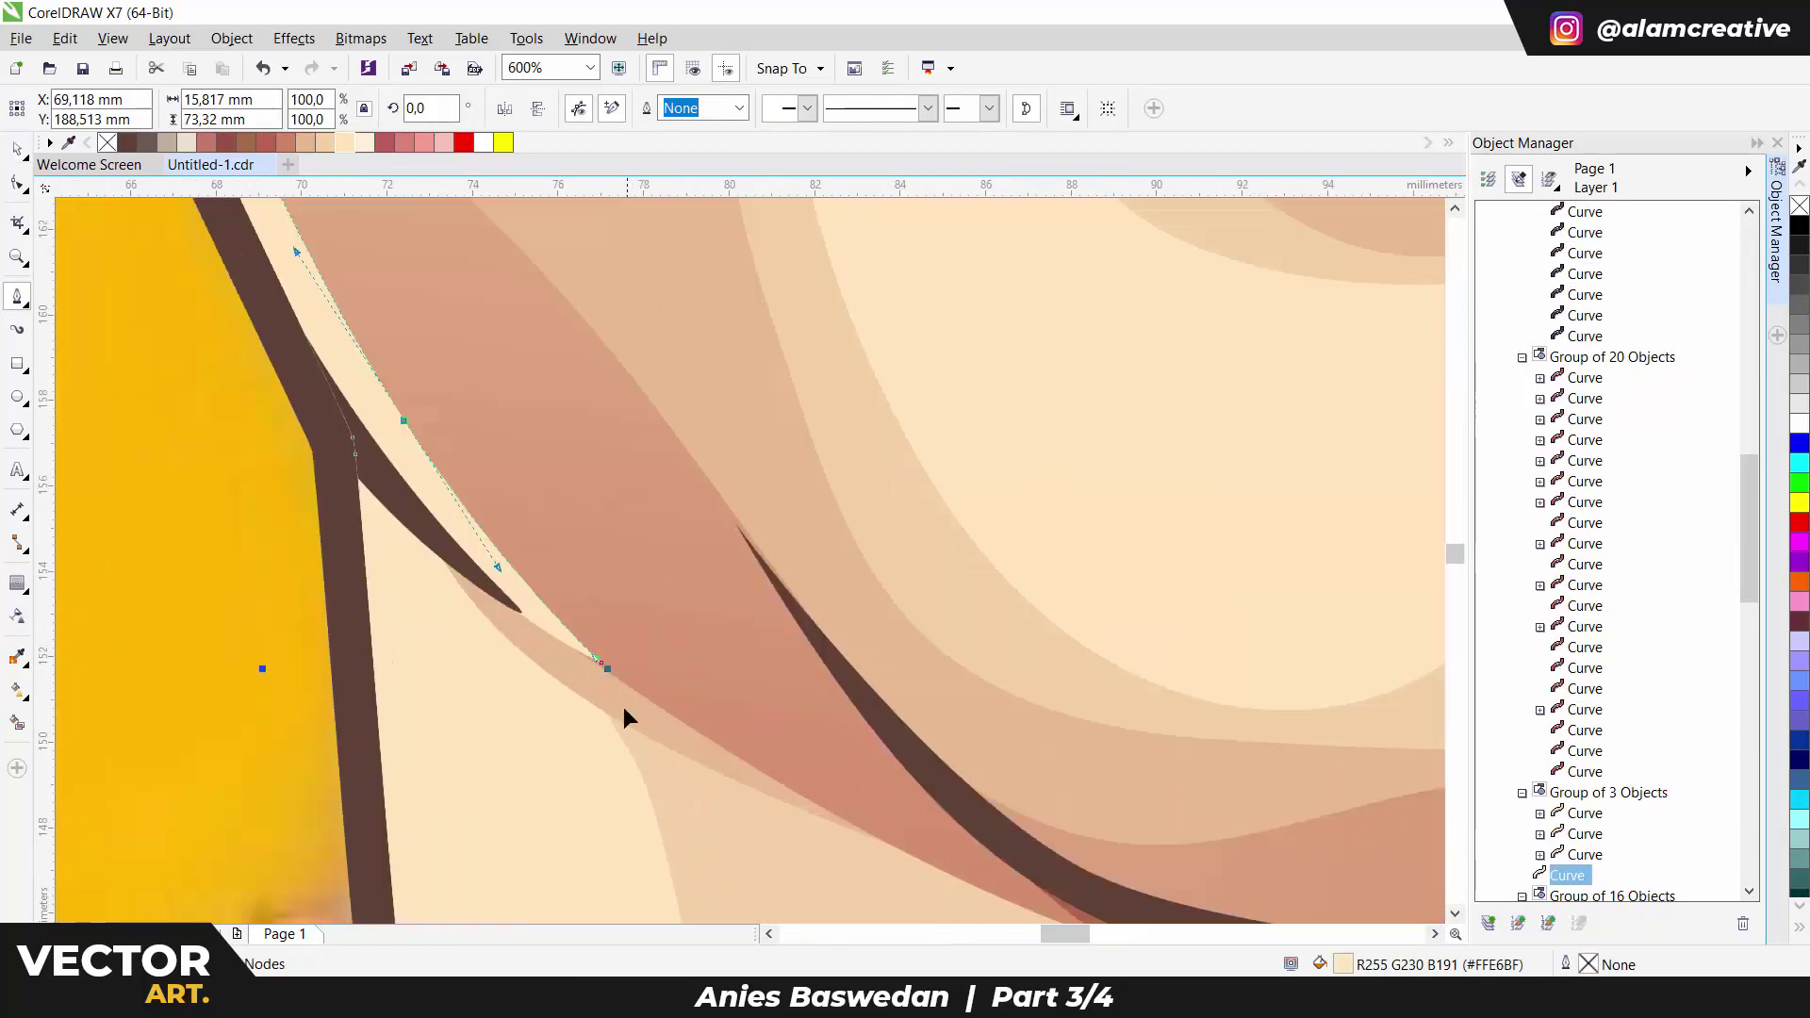
scroll(605, 666, "down", 2)
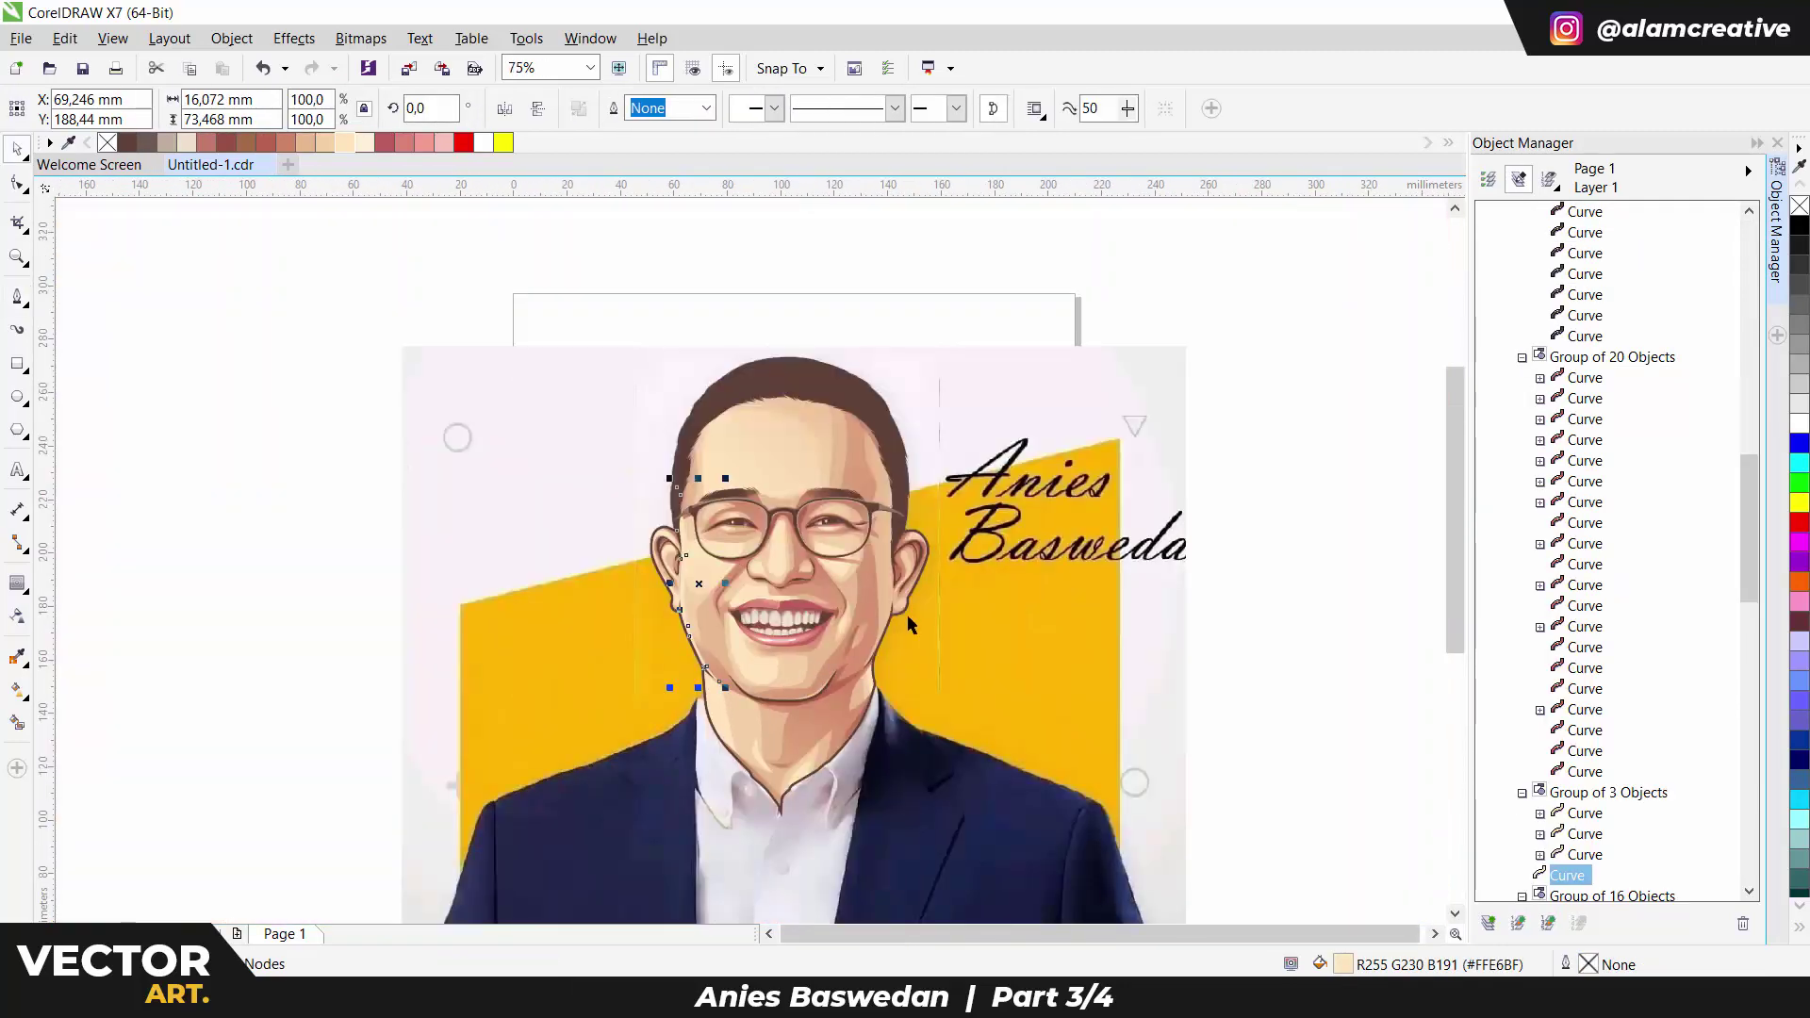
Try moving the background reference group sideways off the portrait, and undo the move.
left_click(907, 614)
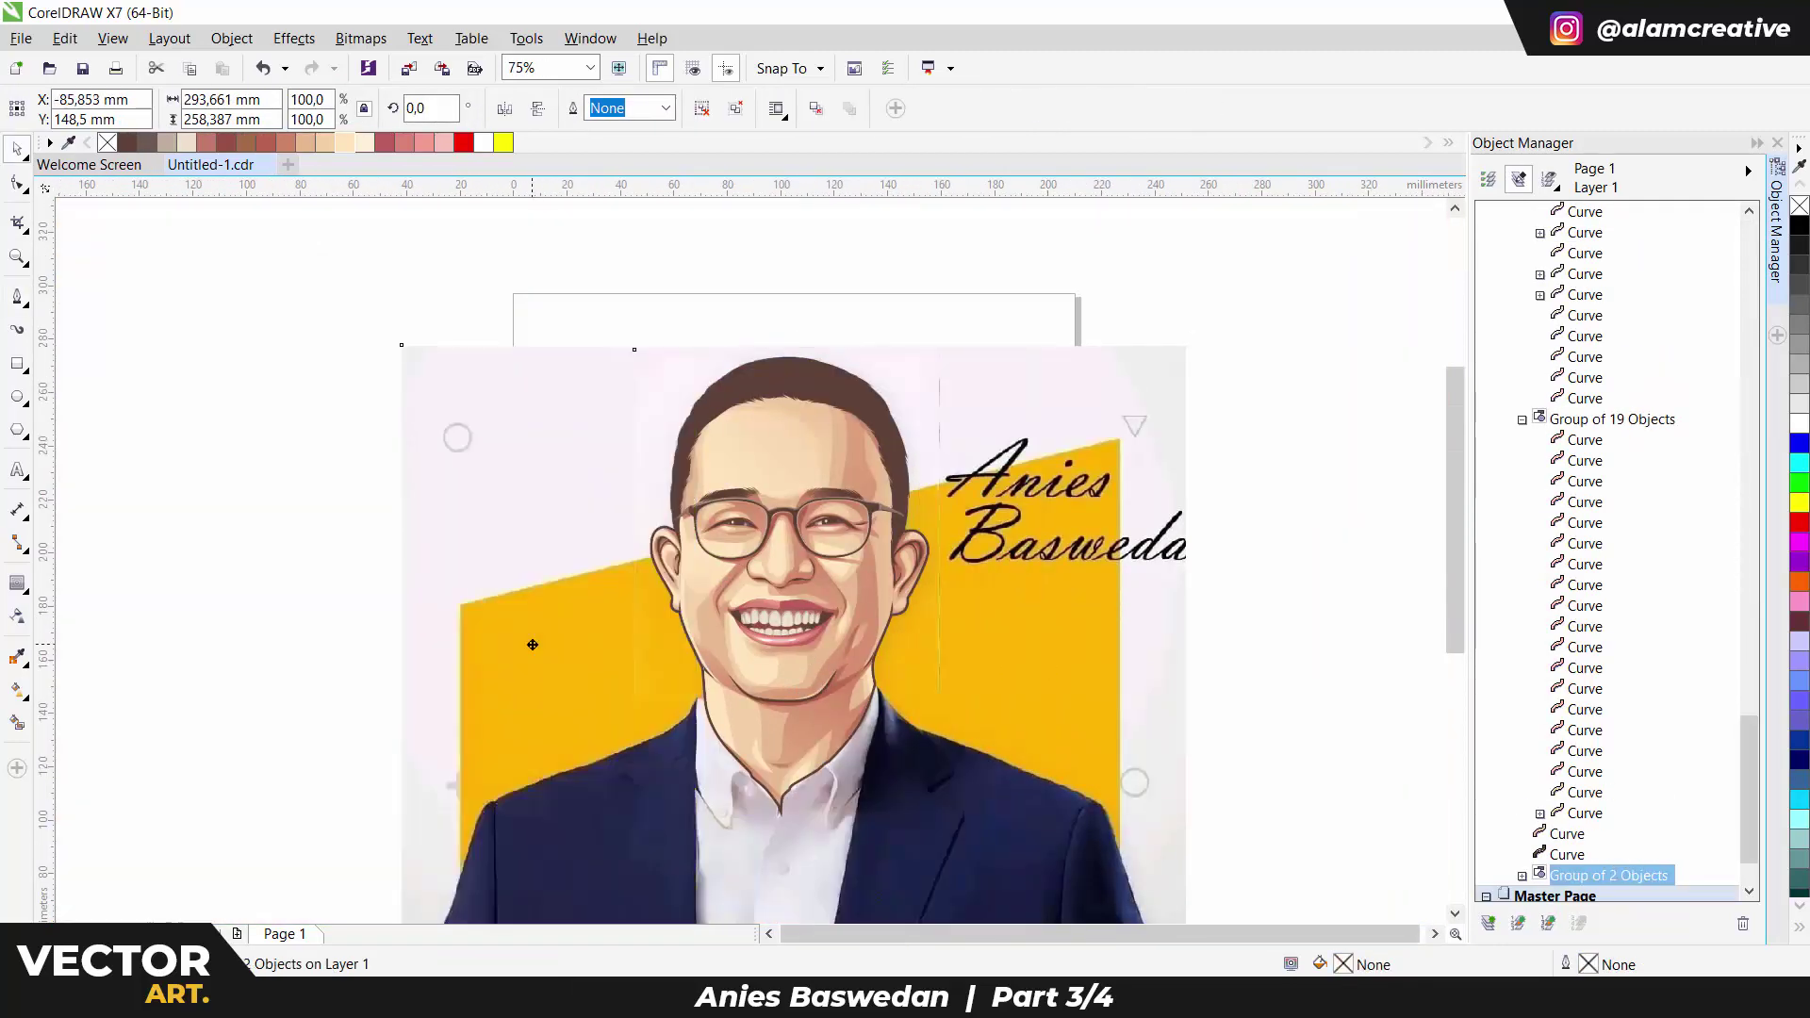
left_click_drag(907, 614, 388, 614)
key("ctrl+z")
scroll(854, 622, "up", 3)
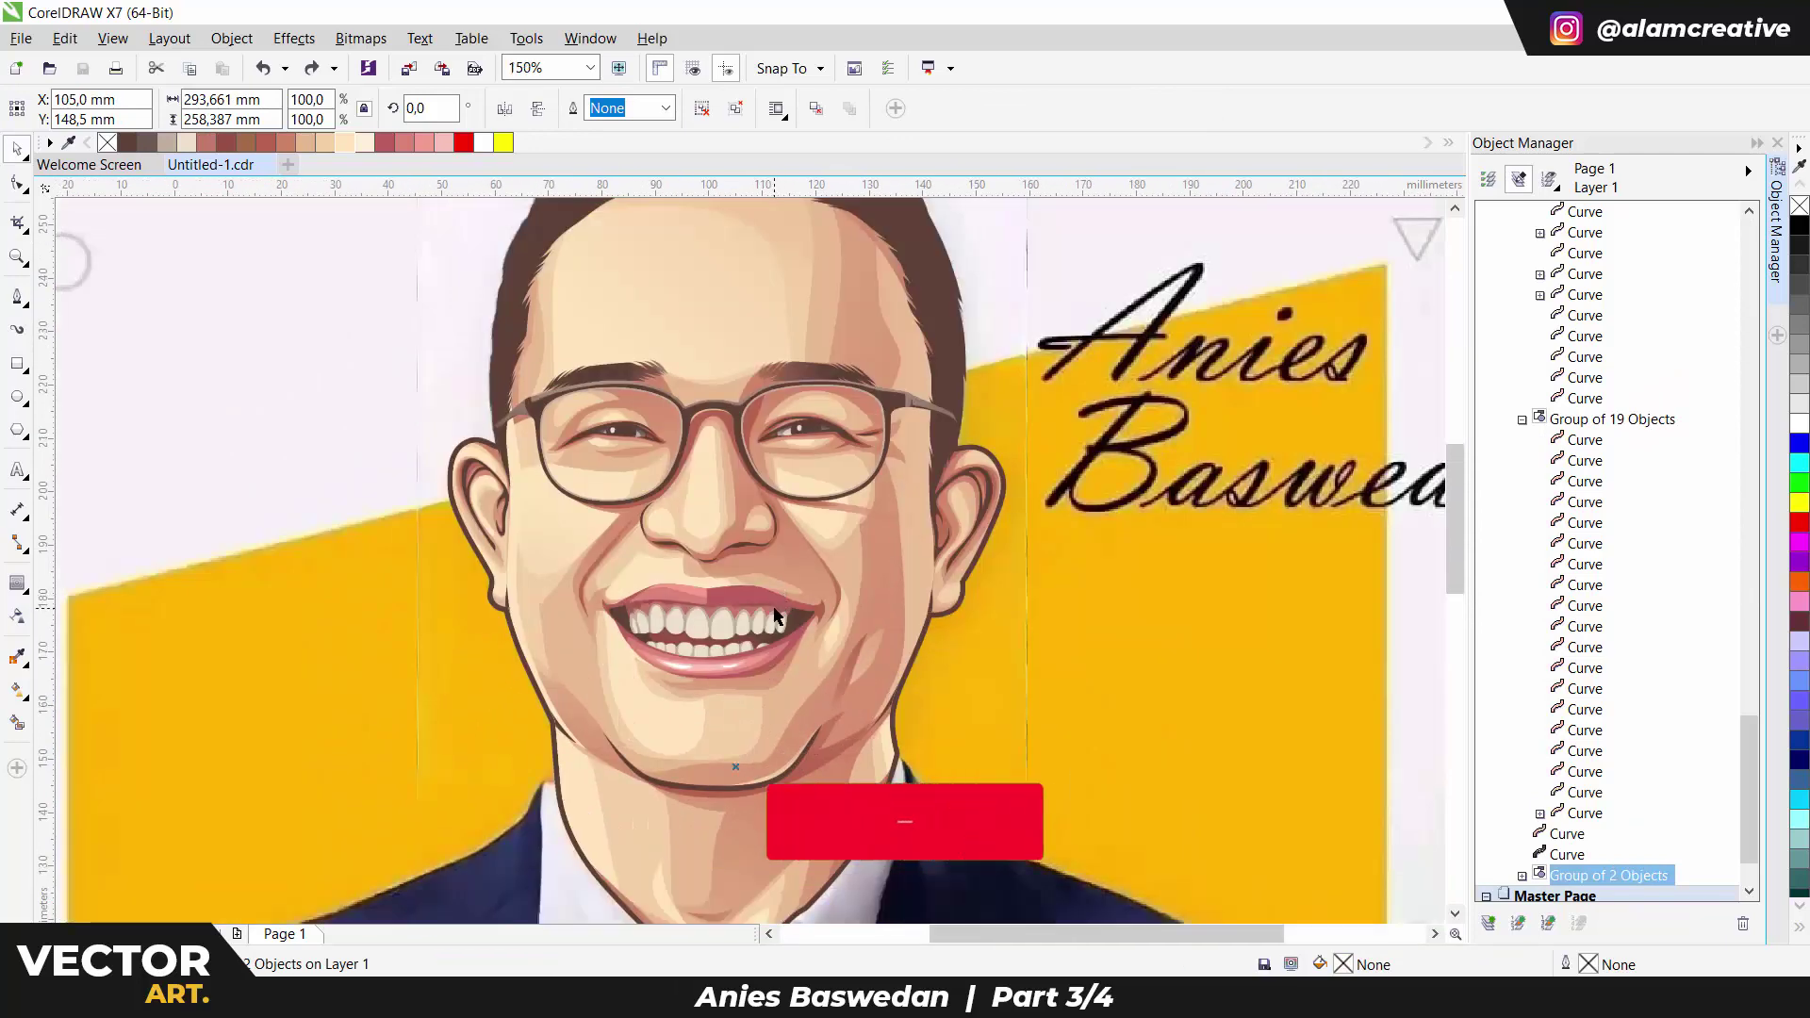
Slide the photo group sideways for comparison and trace a closed shadow shape, about 5 × 10.6 mm, between the left eye and nose bridge.
left_click(665, 420, "ctrl")
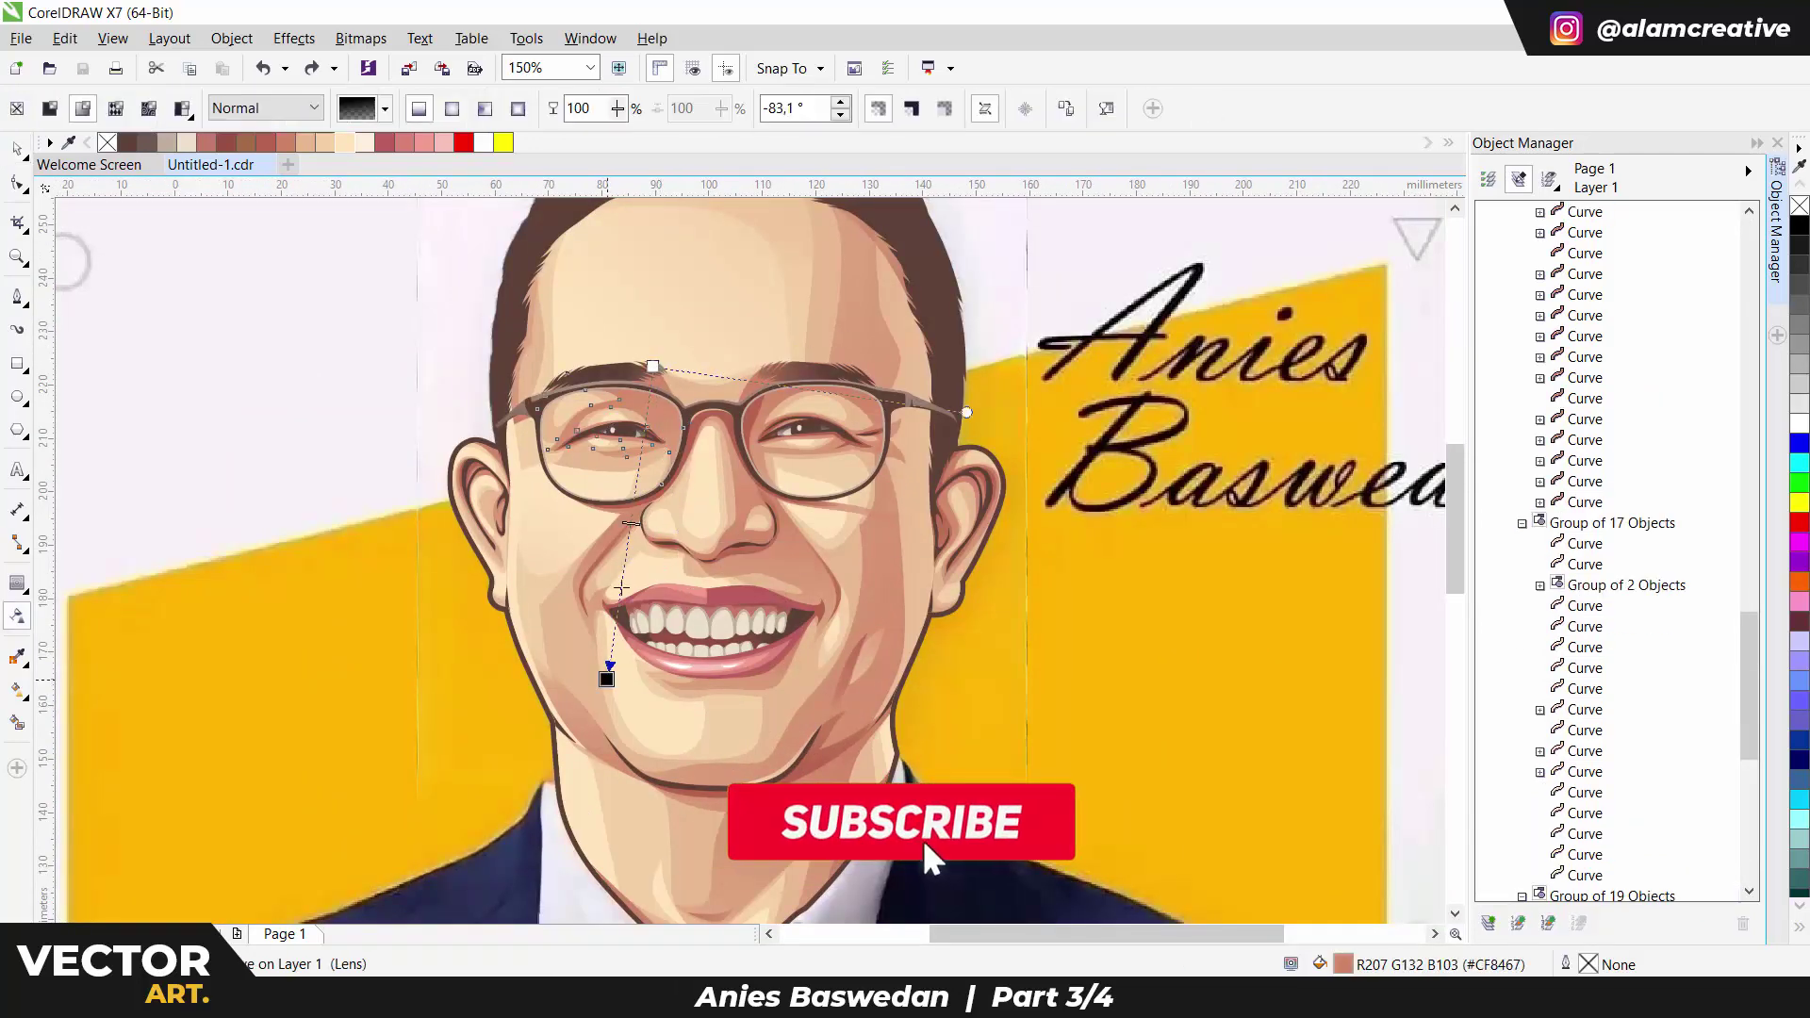
left_click_drag(991, 671, 523, 585)
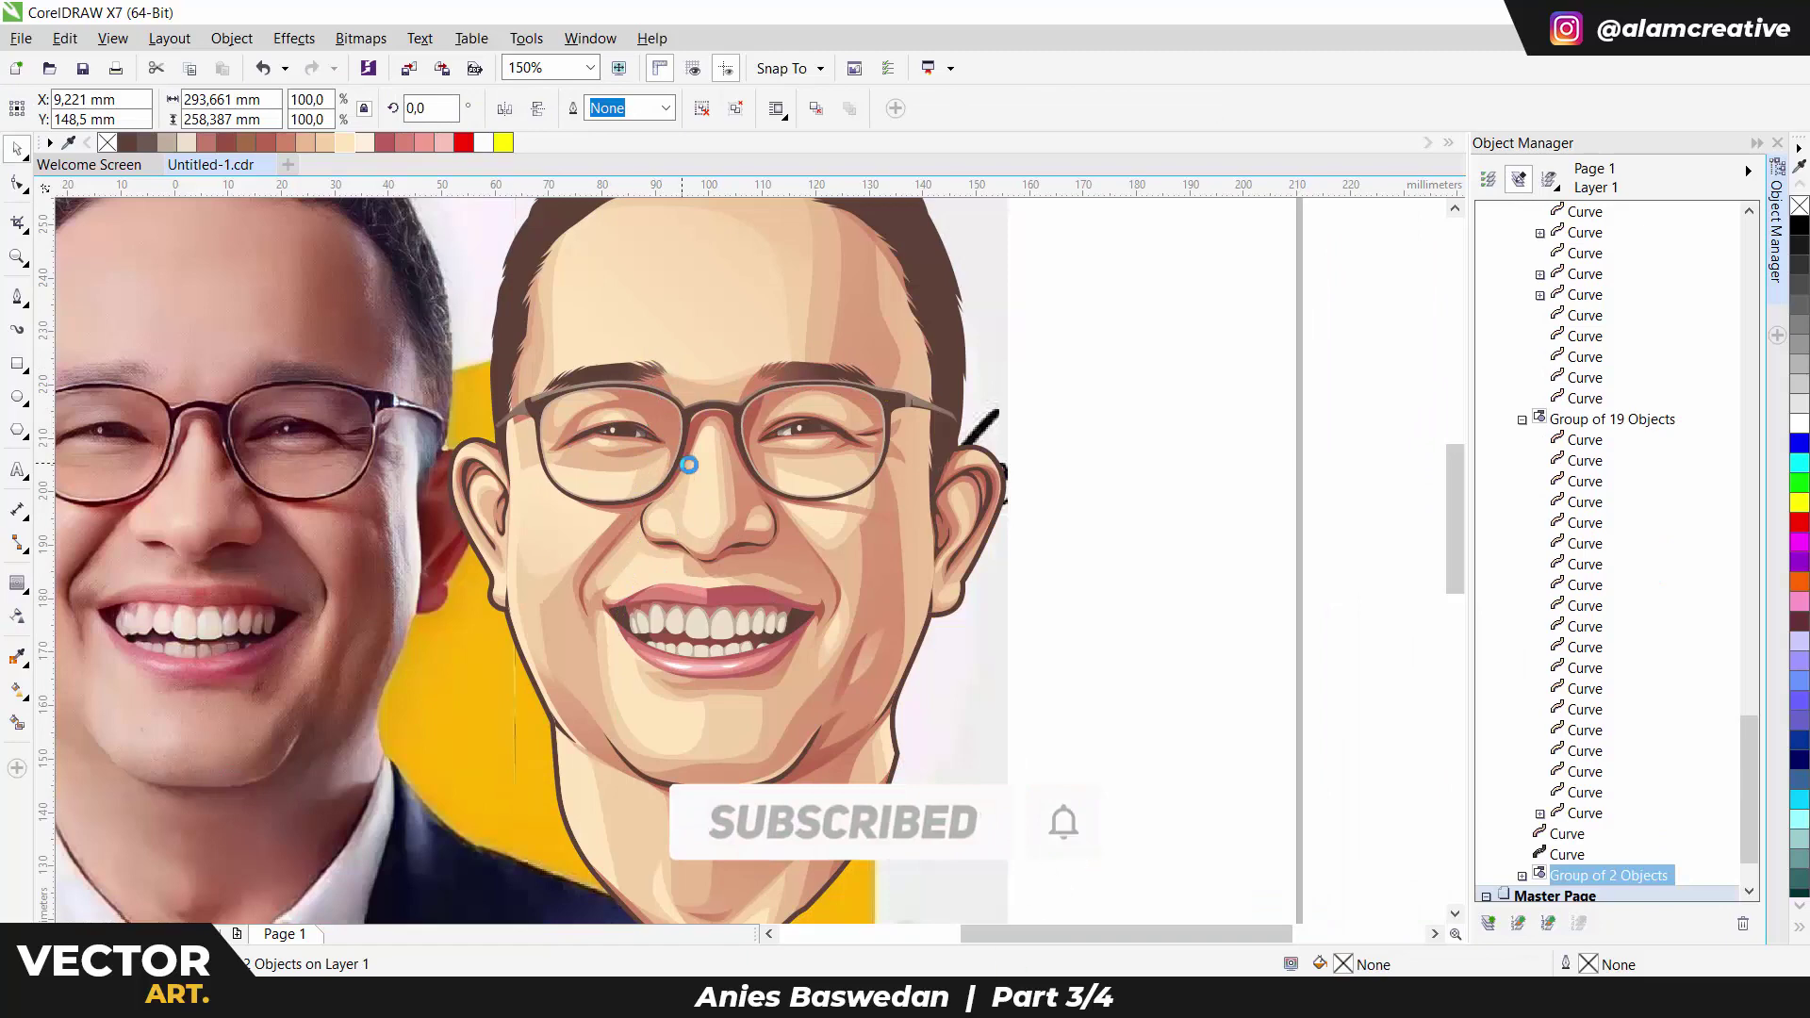
scroll(622, 414, "up", 4)
key("F5")
left_click_drag(667, 483, 597, 247)
left_click_drag(667, 489, 707, 505)
key("space")
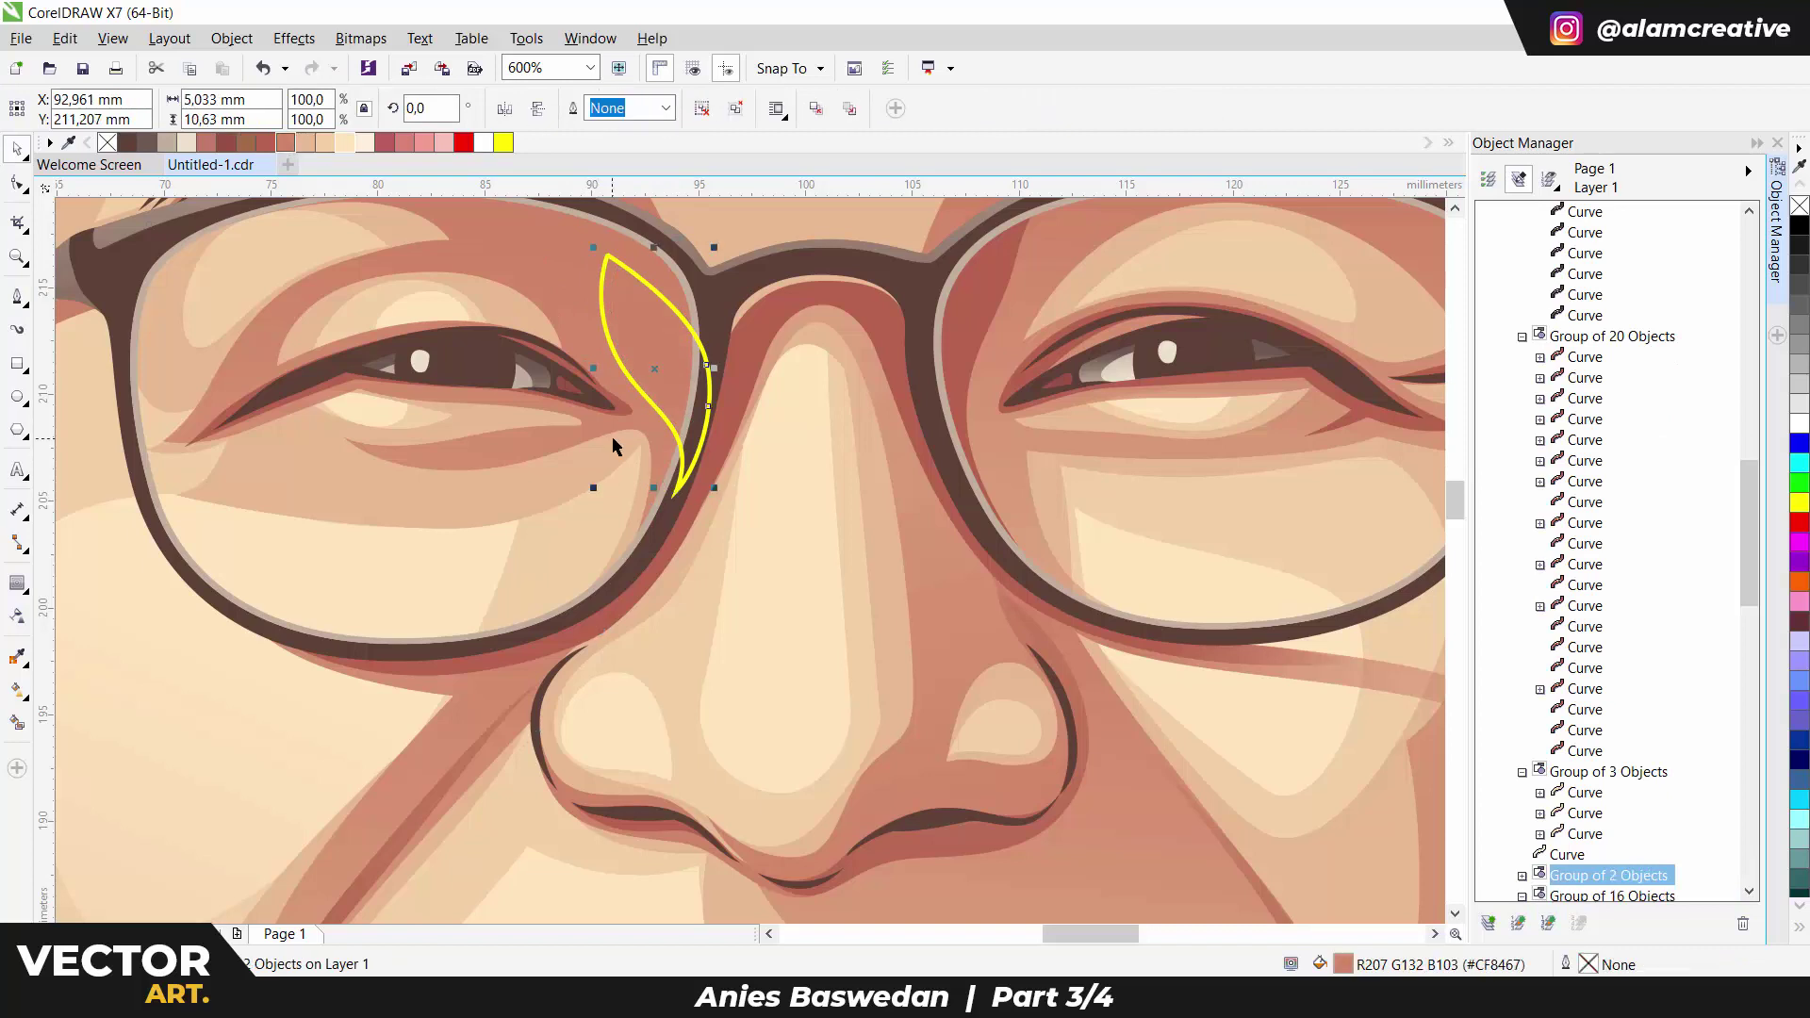
Fill the shadow between the left eye and nose bridge with #B6644E without outline, and fade it with gradient transparency.
left_click(265, 142)
left_click(17, 615)
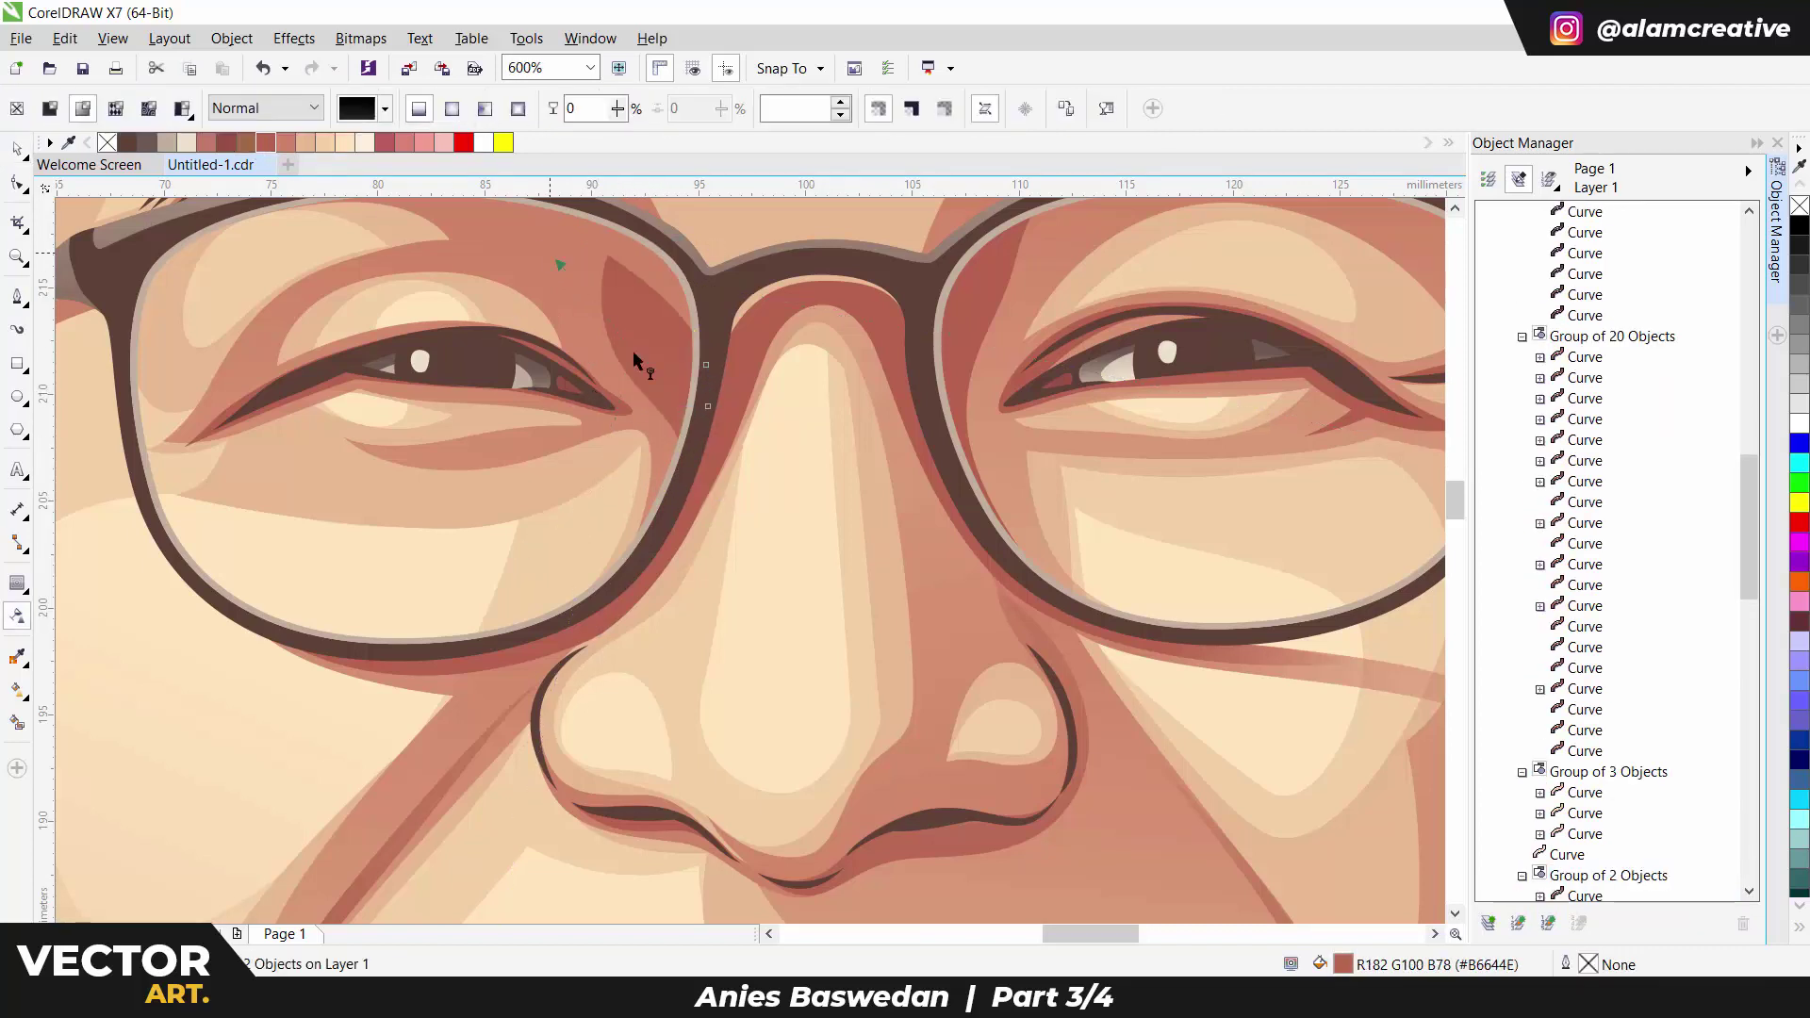
left_click_drag(781, 404, 739, 468)
scroll(736, 453, "down", 2)
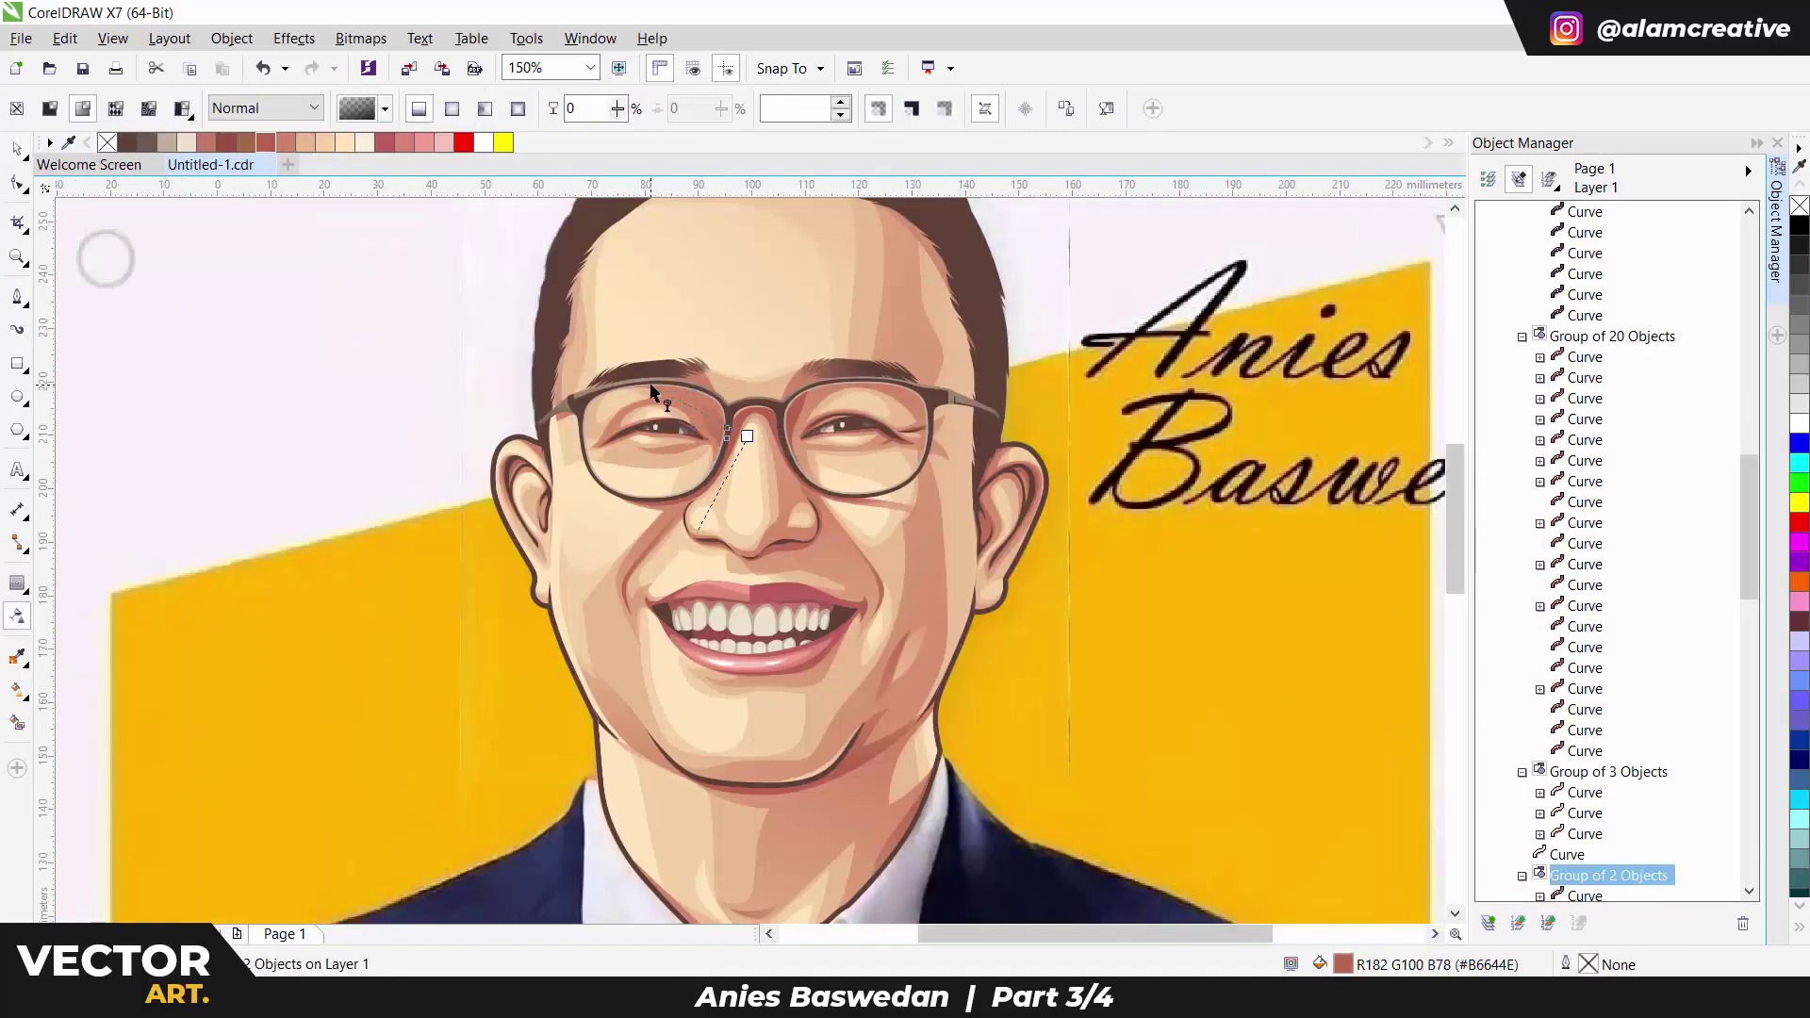
Apply a linear gradient transparency running downward from the nose bridge to the dark shadow curve around the nose.
key("space")
scroll(754, 425, "down", 2)
scroll(754, 424, "up", 2)
left_click(803, 407, "ctrl")
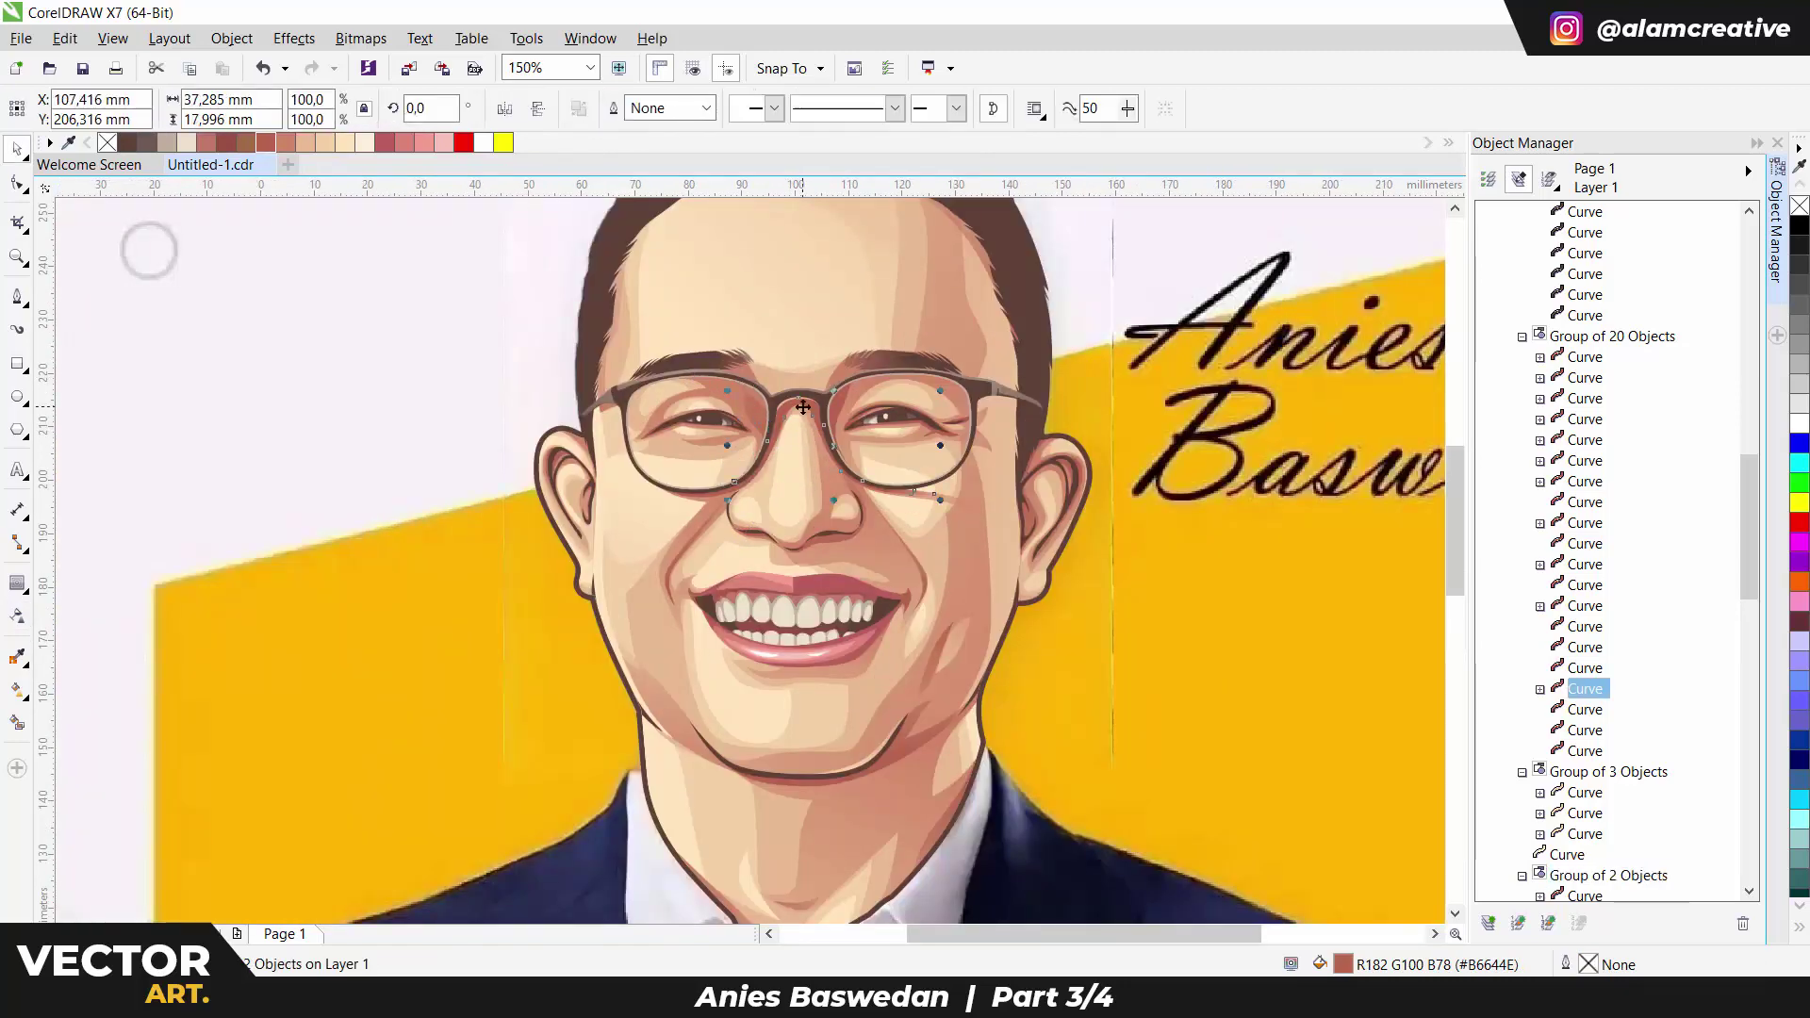
key("space")
left_click_drag(809, 377, 826, 542)
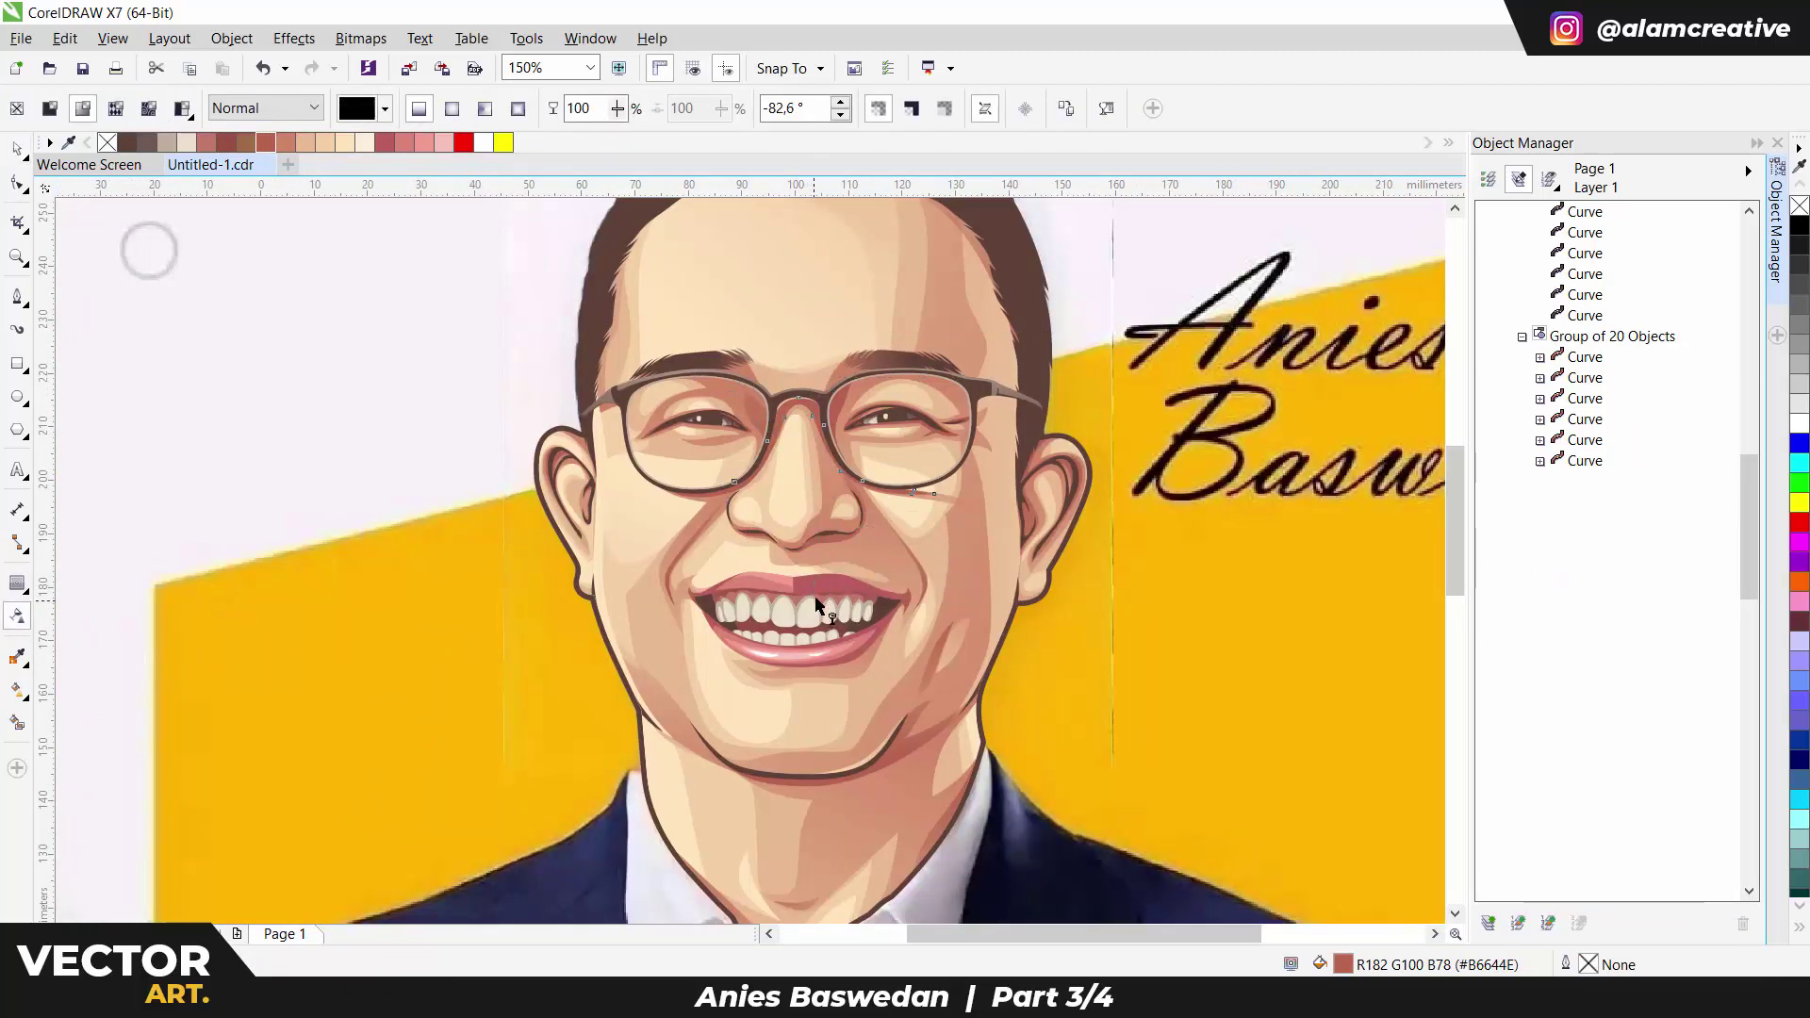
Examine the transparency of the shading curves beside the nose bridge and down the right side of the face.
left_click(817, 370, "ctrl")
key("space")
key("space")
key("space")
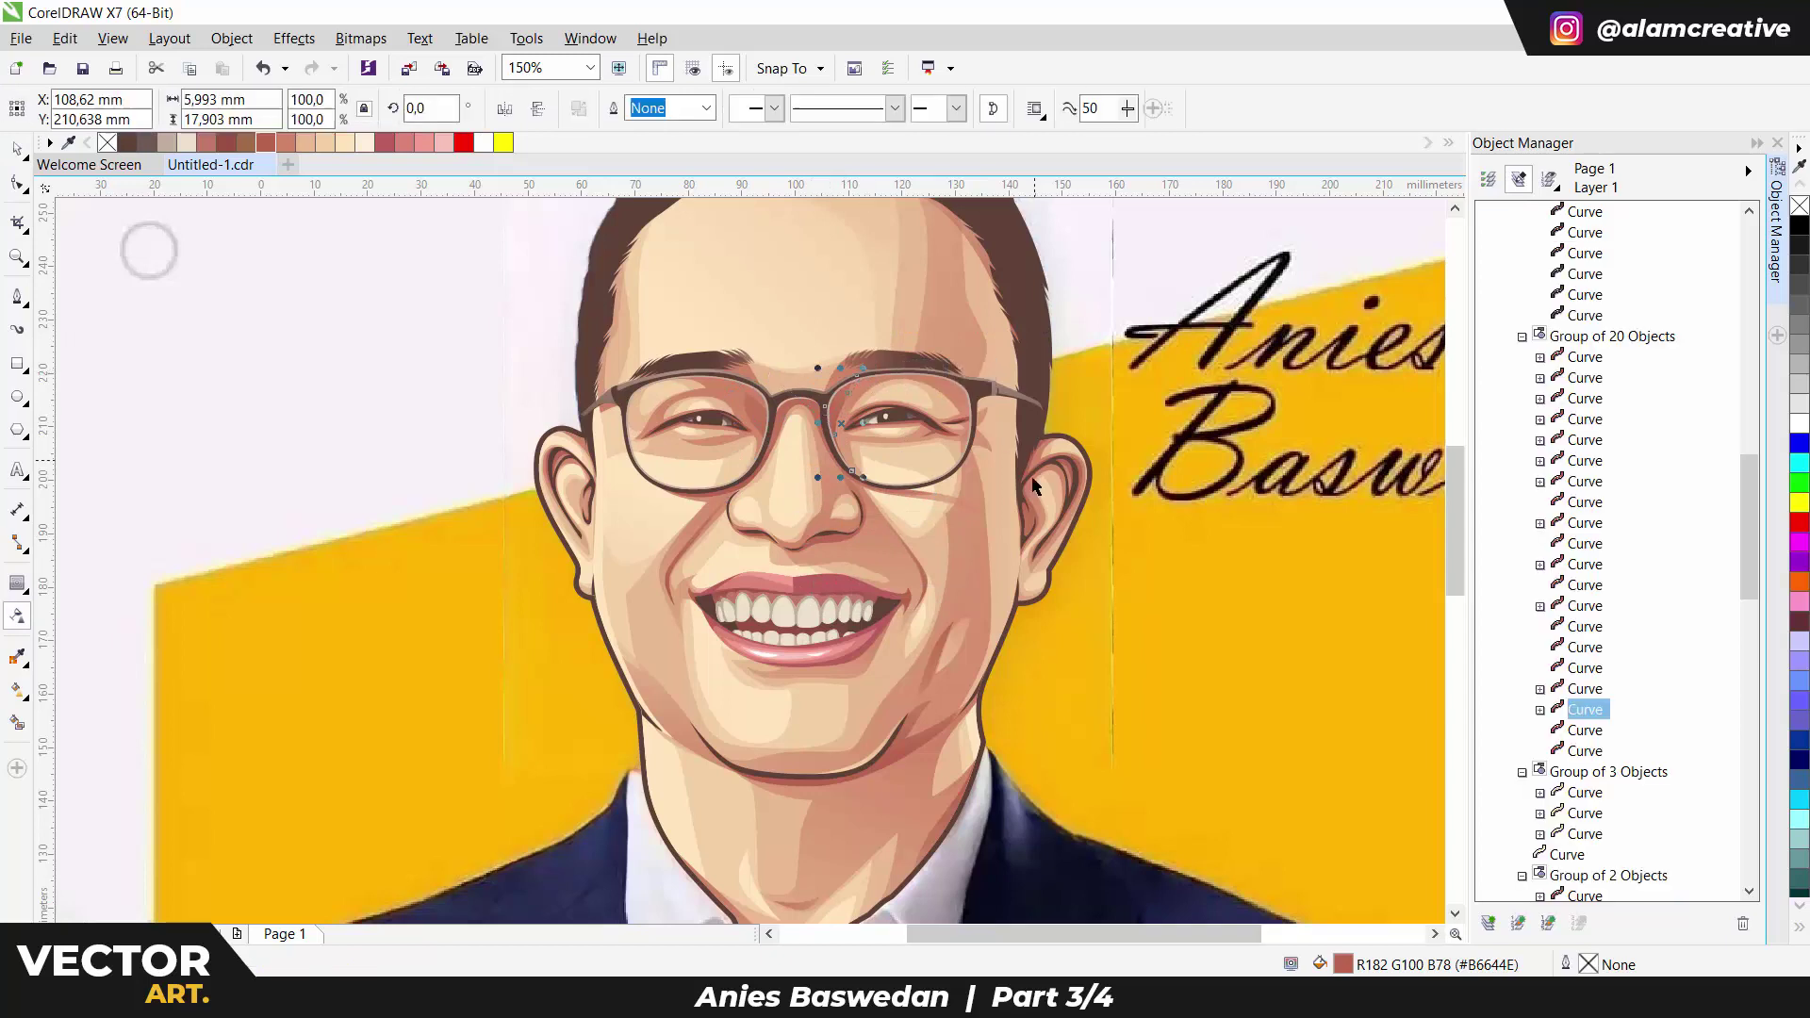
left_click(968, 681, "ctrl")
left_click(1055, 663)
scroll(1051, 634, "down", 2)
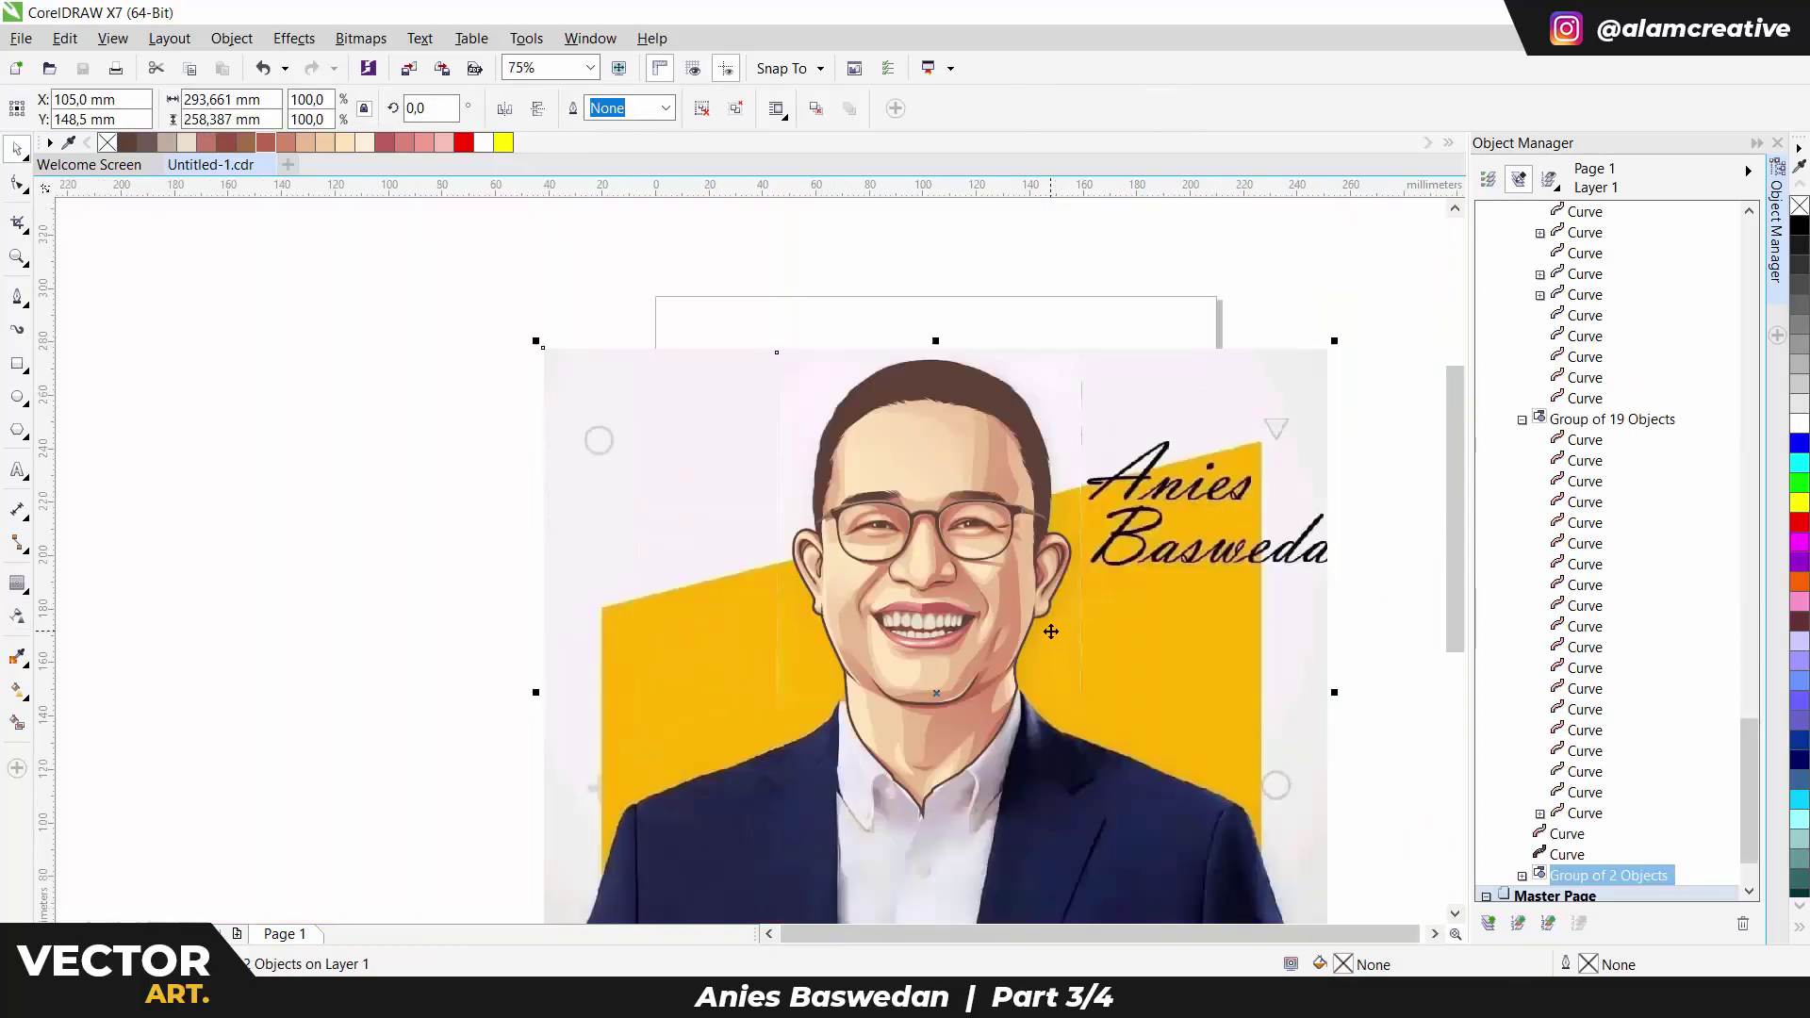
left_click(1037, 620, "ctrl")
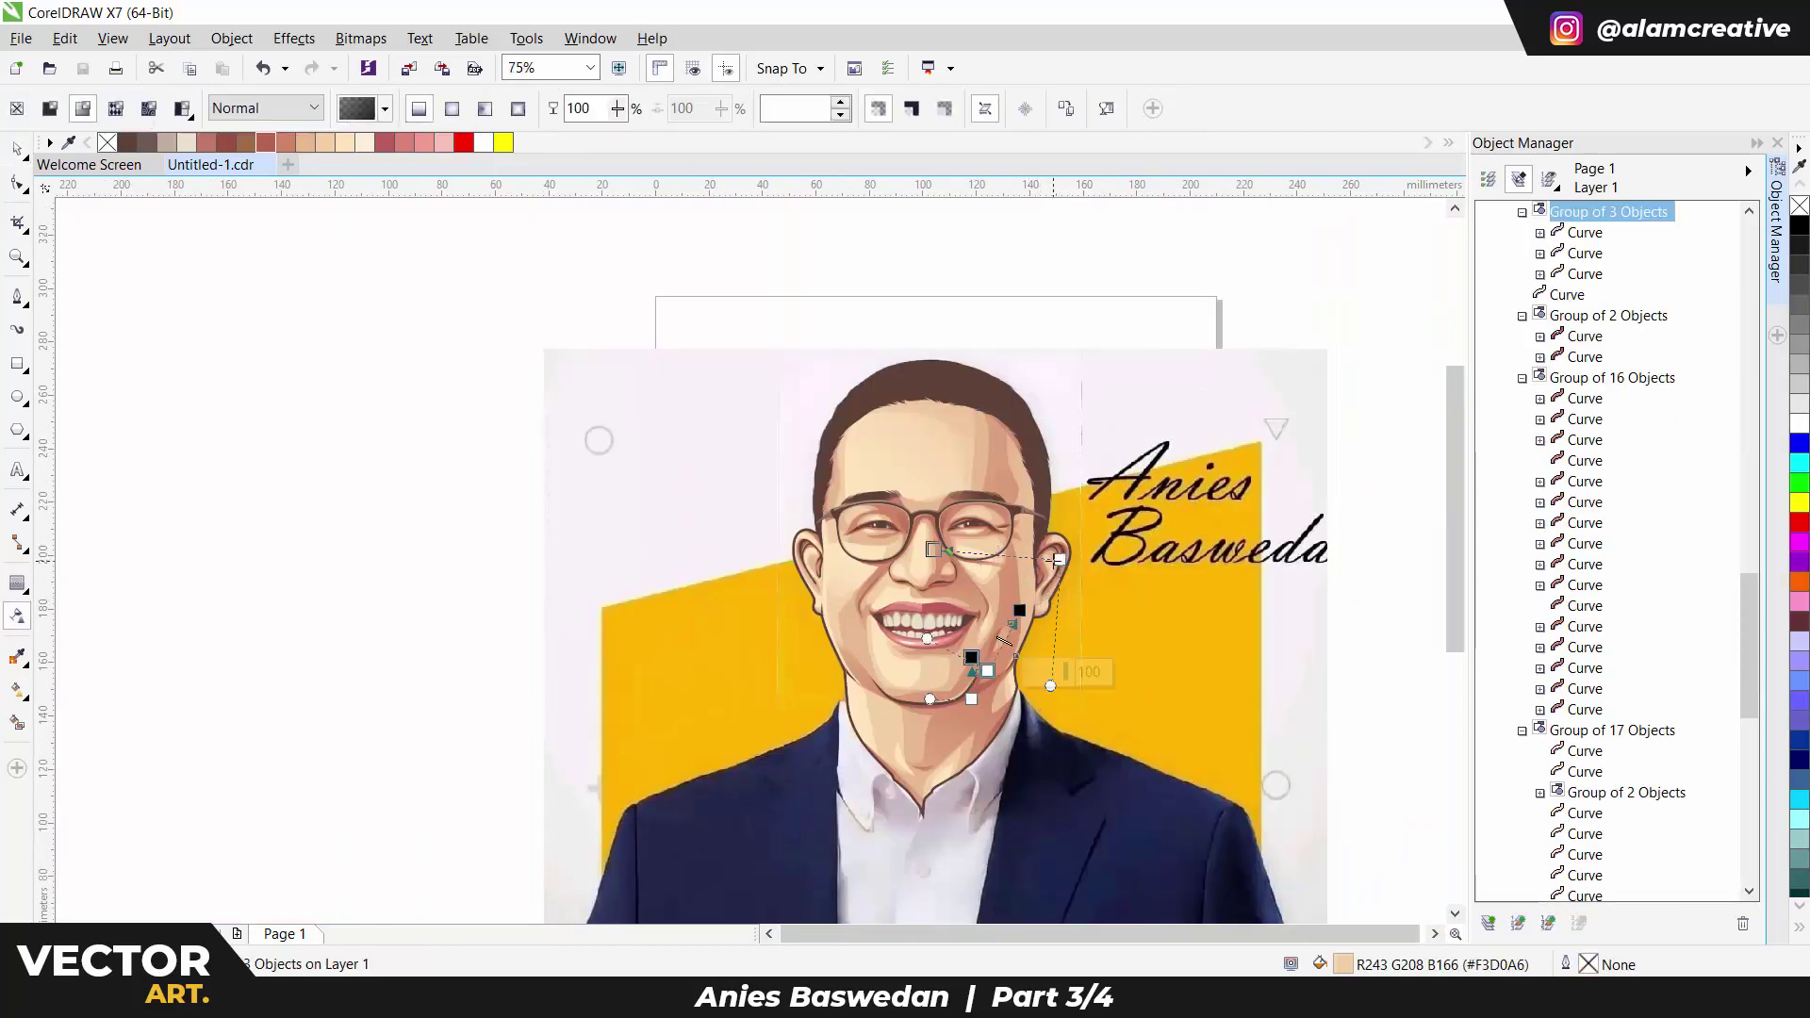
left_click(1023, 580, "ctrl")
key("space")
key("space")
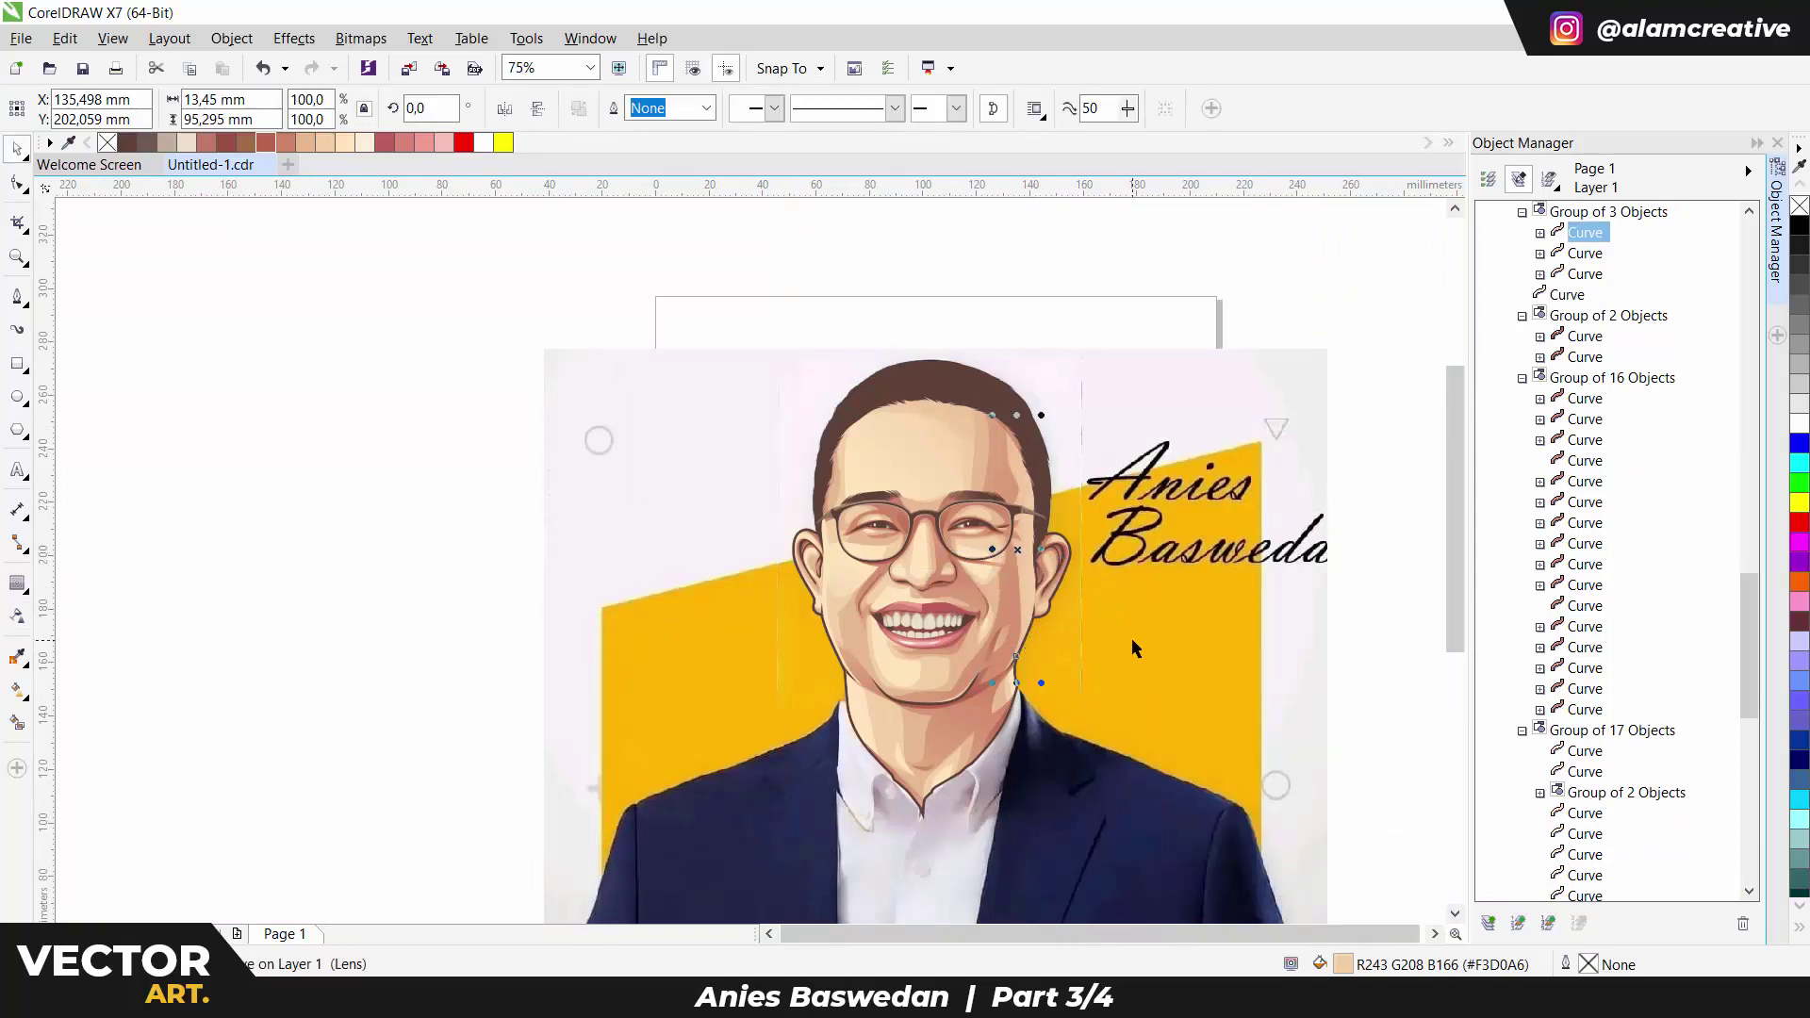
Slide the background photo group off the portrait for a side-by-side comparison, and undo the move.
left_click(1131, 637)
scroll(1131, 637, "down", 2)
left_click_drag(1181, 608, 693, 603)
key("ctrl+z")
scroll(1087, 589, "up", 2)
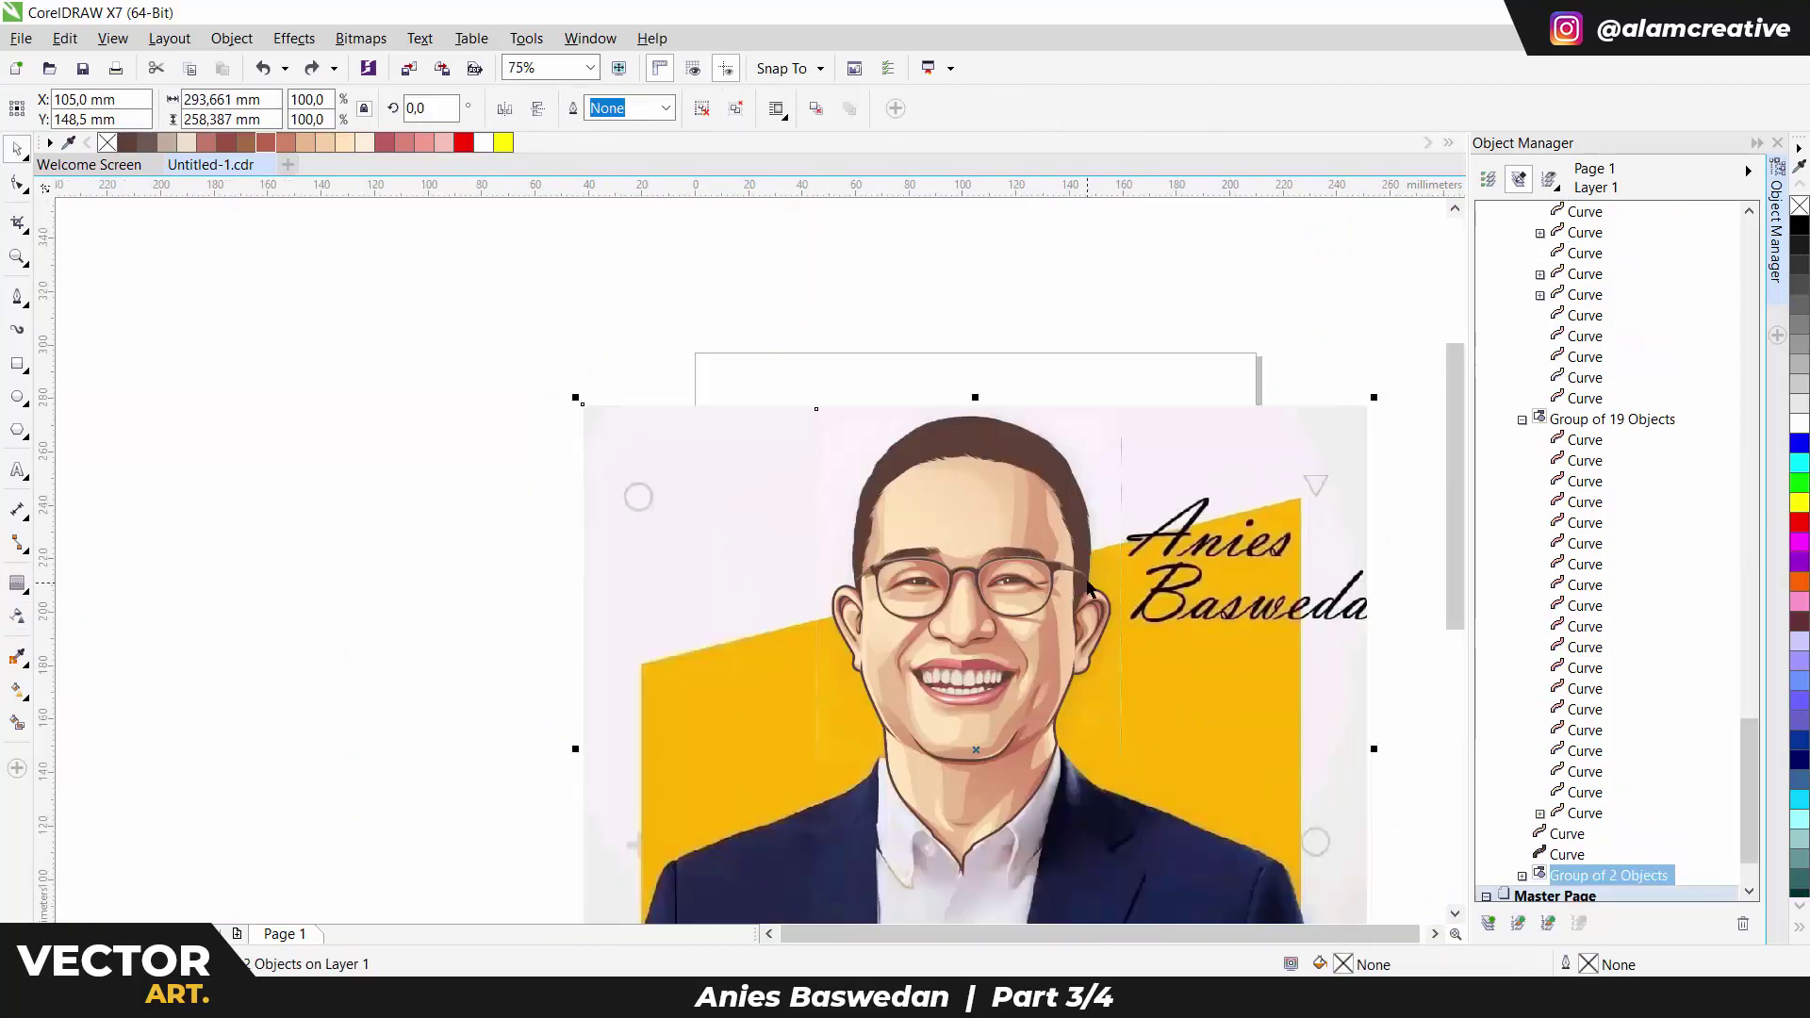
Bring the photo group in front of the artwork and keep the hair shape above it as an unfilled white hairline.
left_click(1049, 469)
left_click(1061, 524)
key("shift+Page_Up")
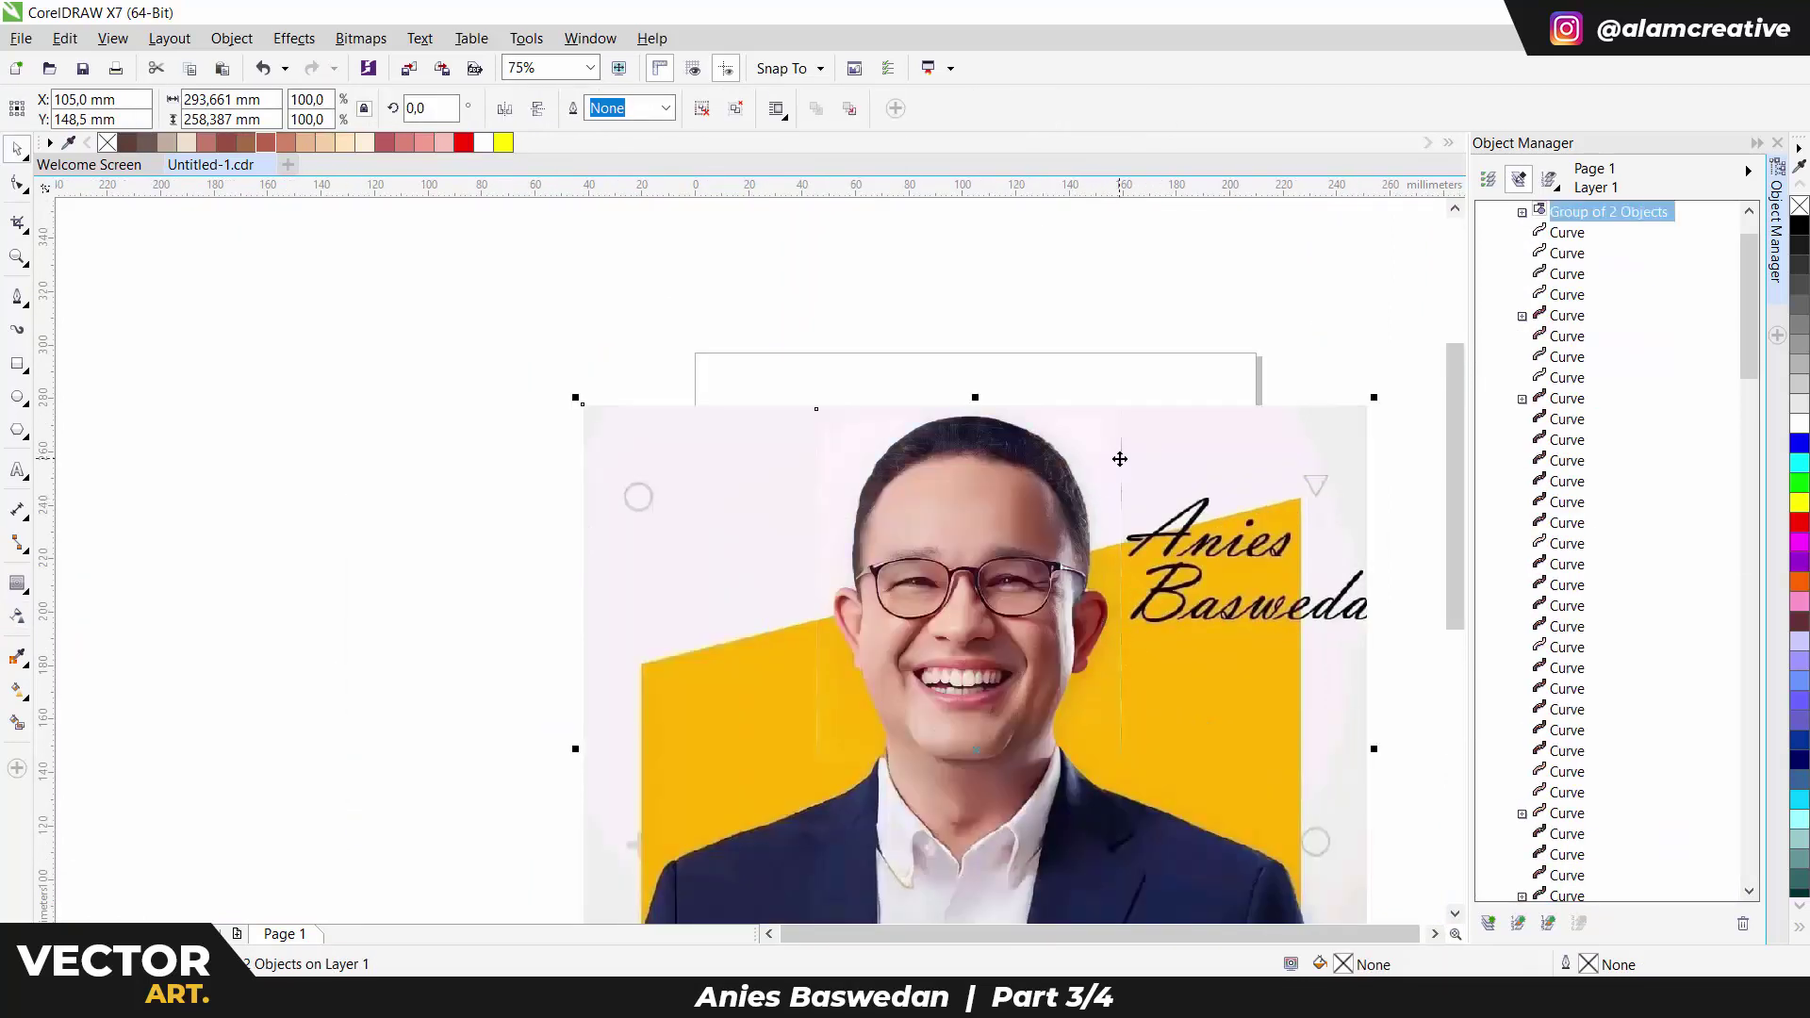
key("ctrl+Page_Down")
Trace pointed hair strands in yellow from the right hairline up the right side of the hair, about 10 × 25 mm.
key("F5")
scroll(1006, 545, "up", 5)
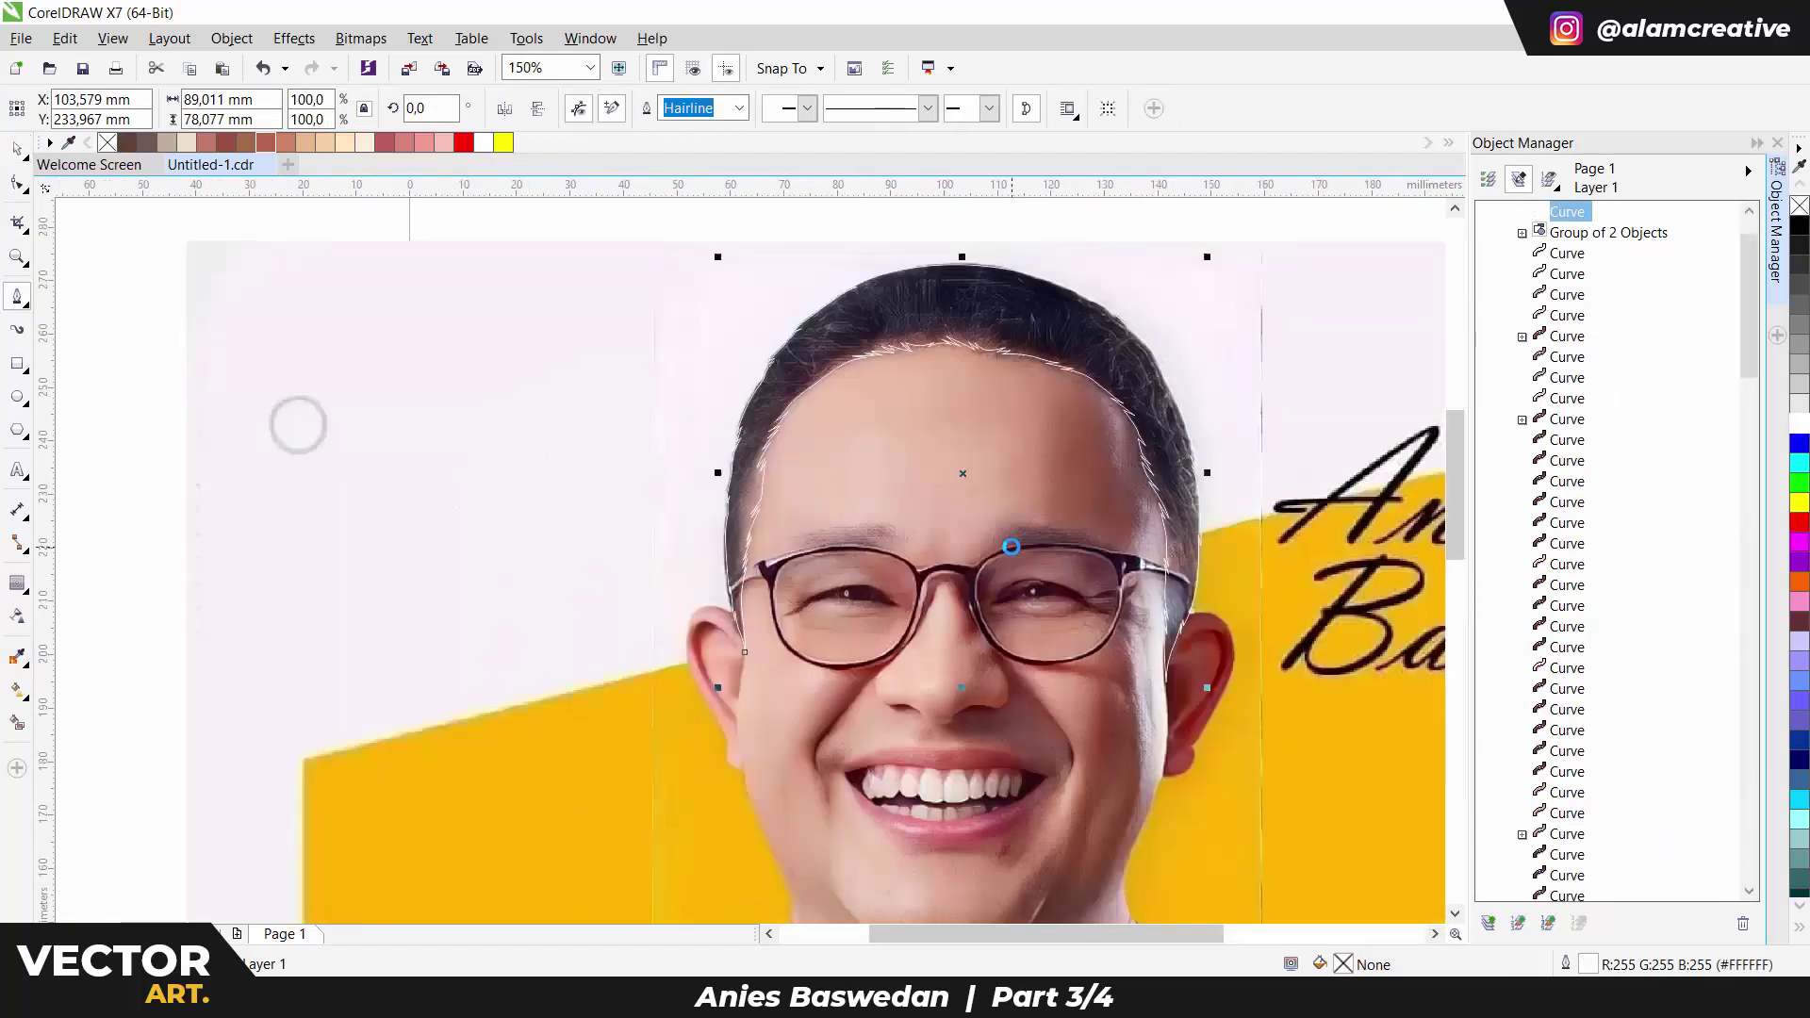
scroll(1020, 557, "right", 2)
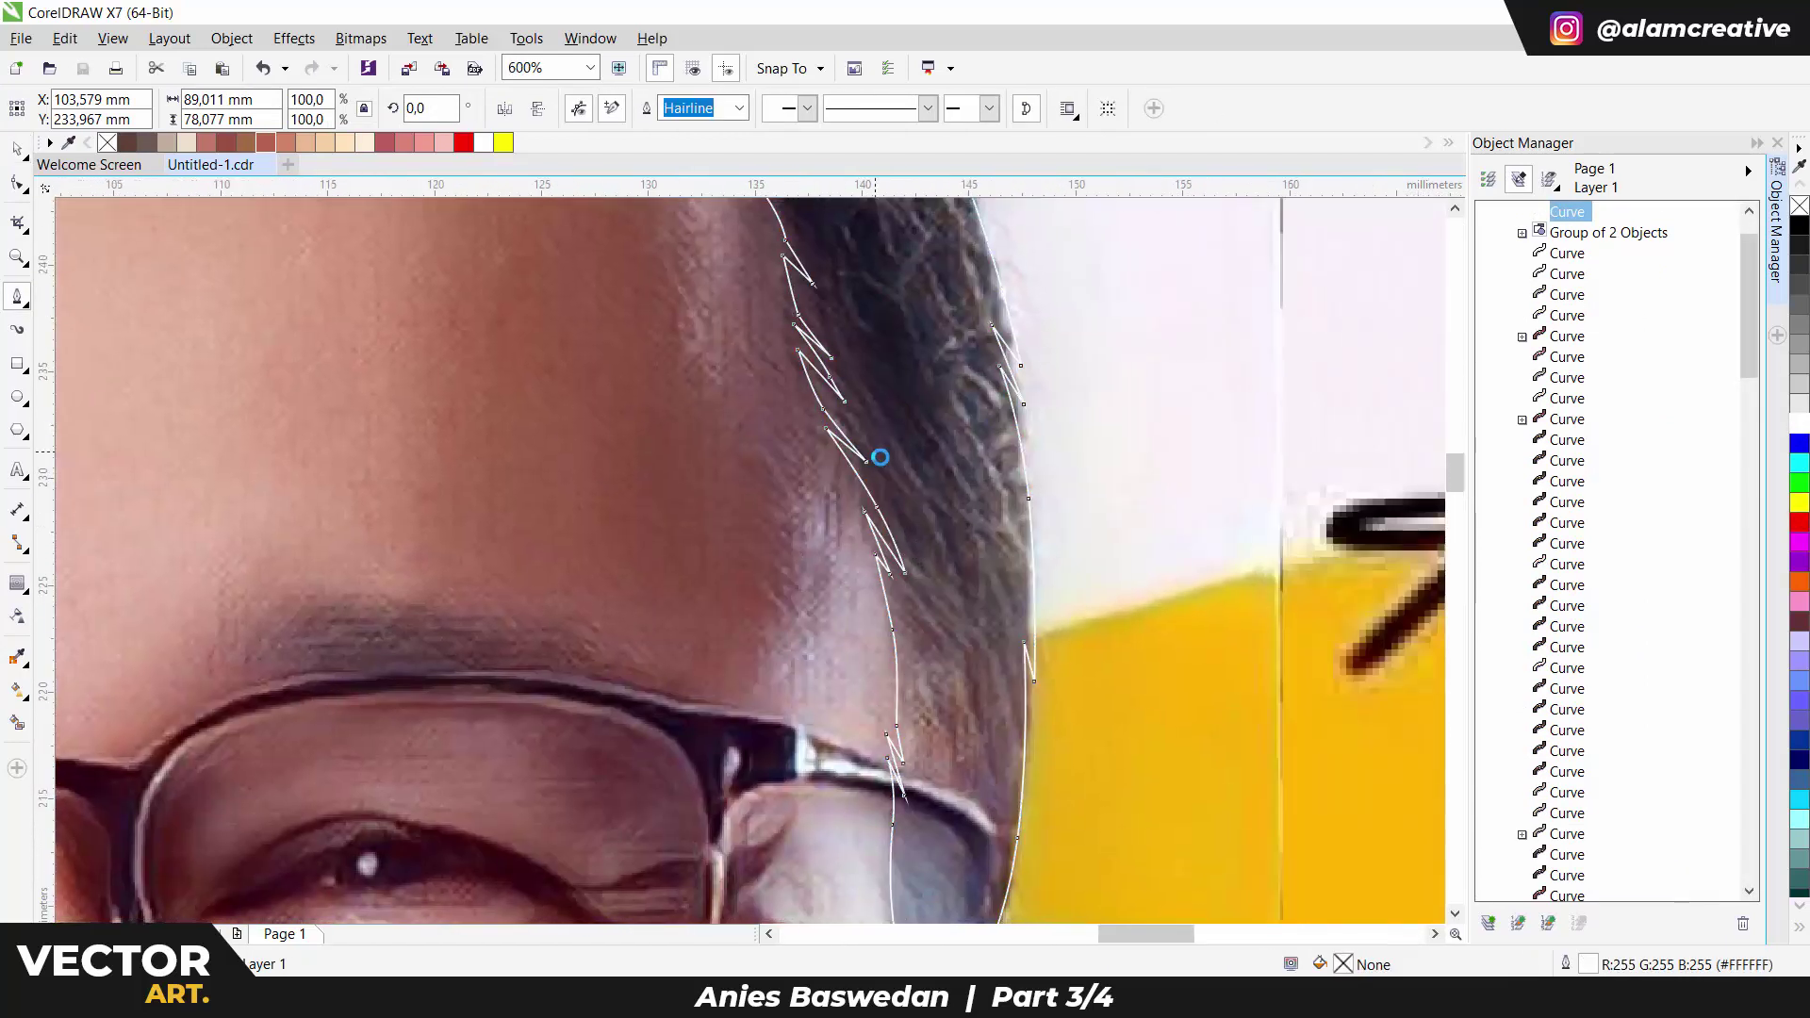
left_click_drag(855, 443, 855, 424)
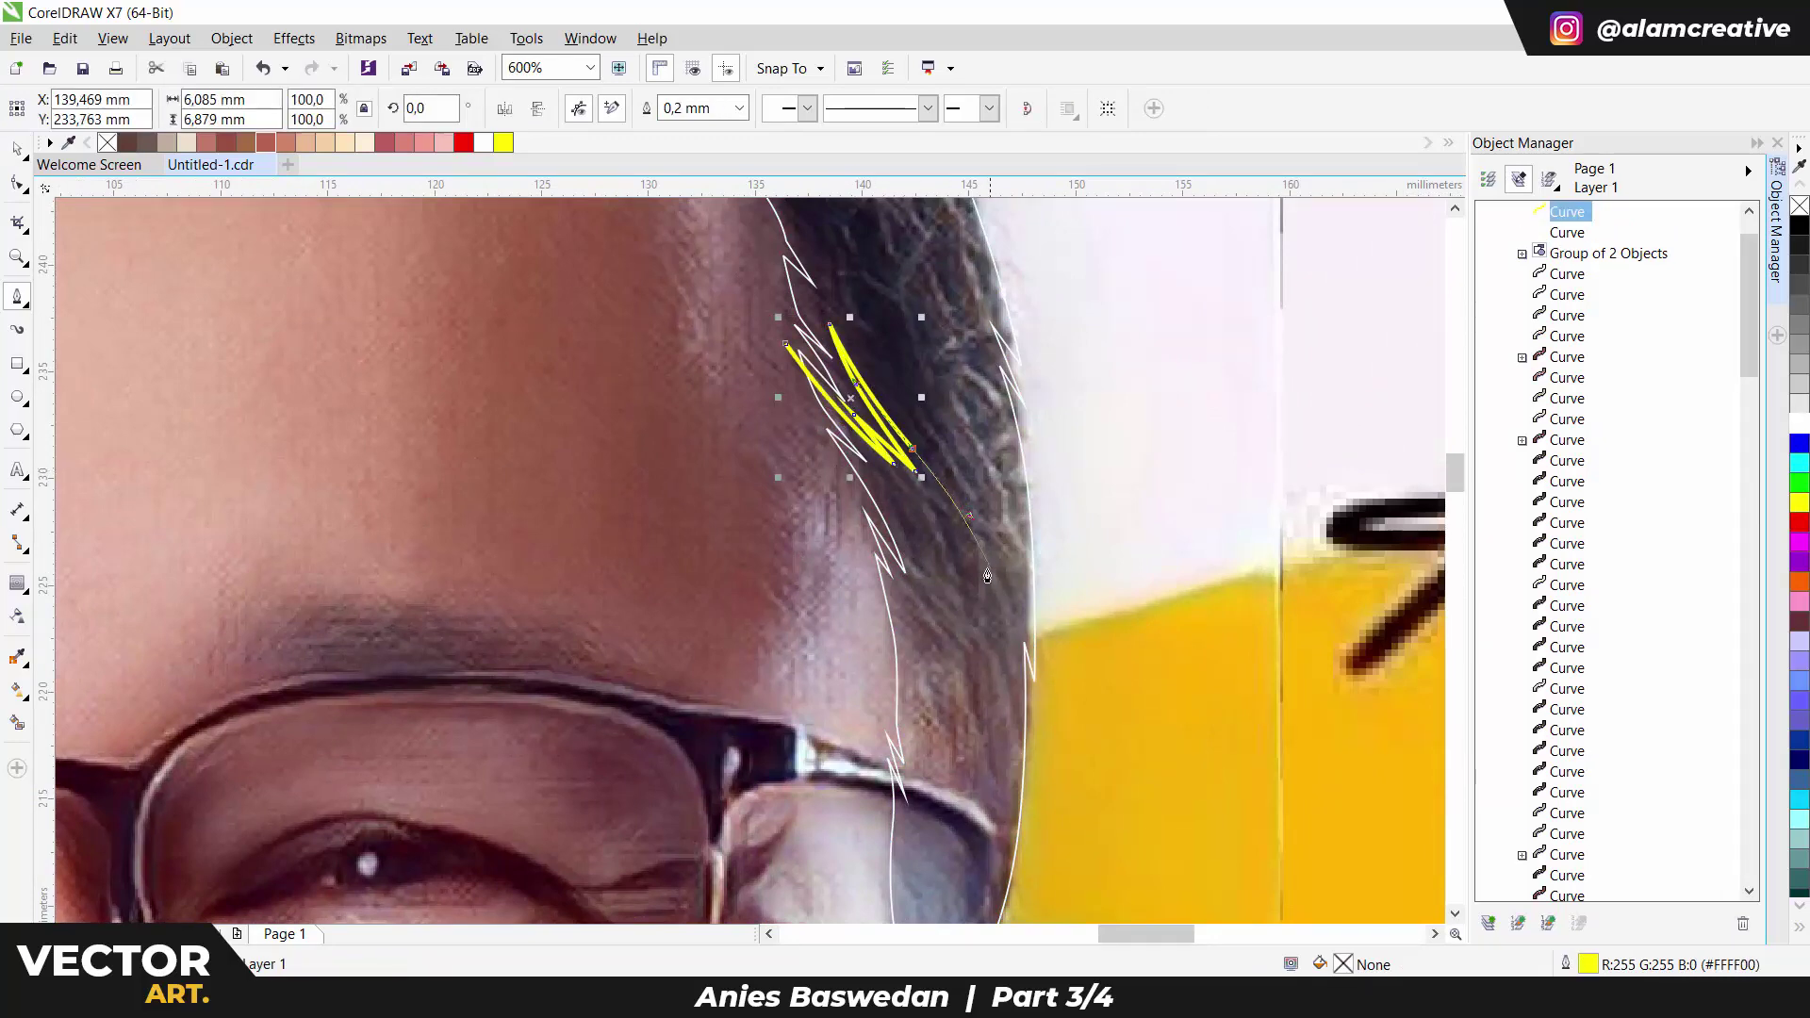
scroll(984, 533, "up", 2)
scroll(984, 534, "left", 1)
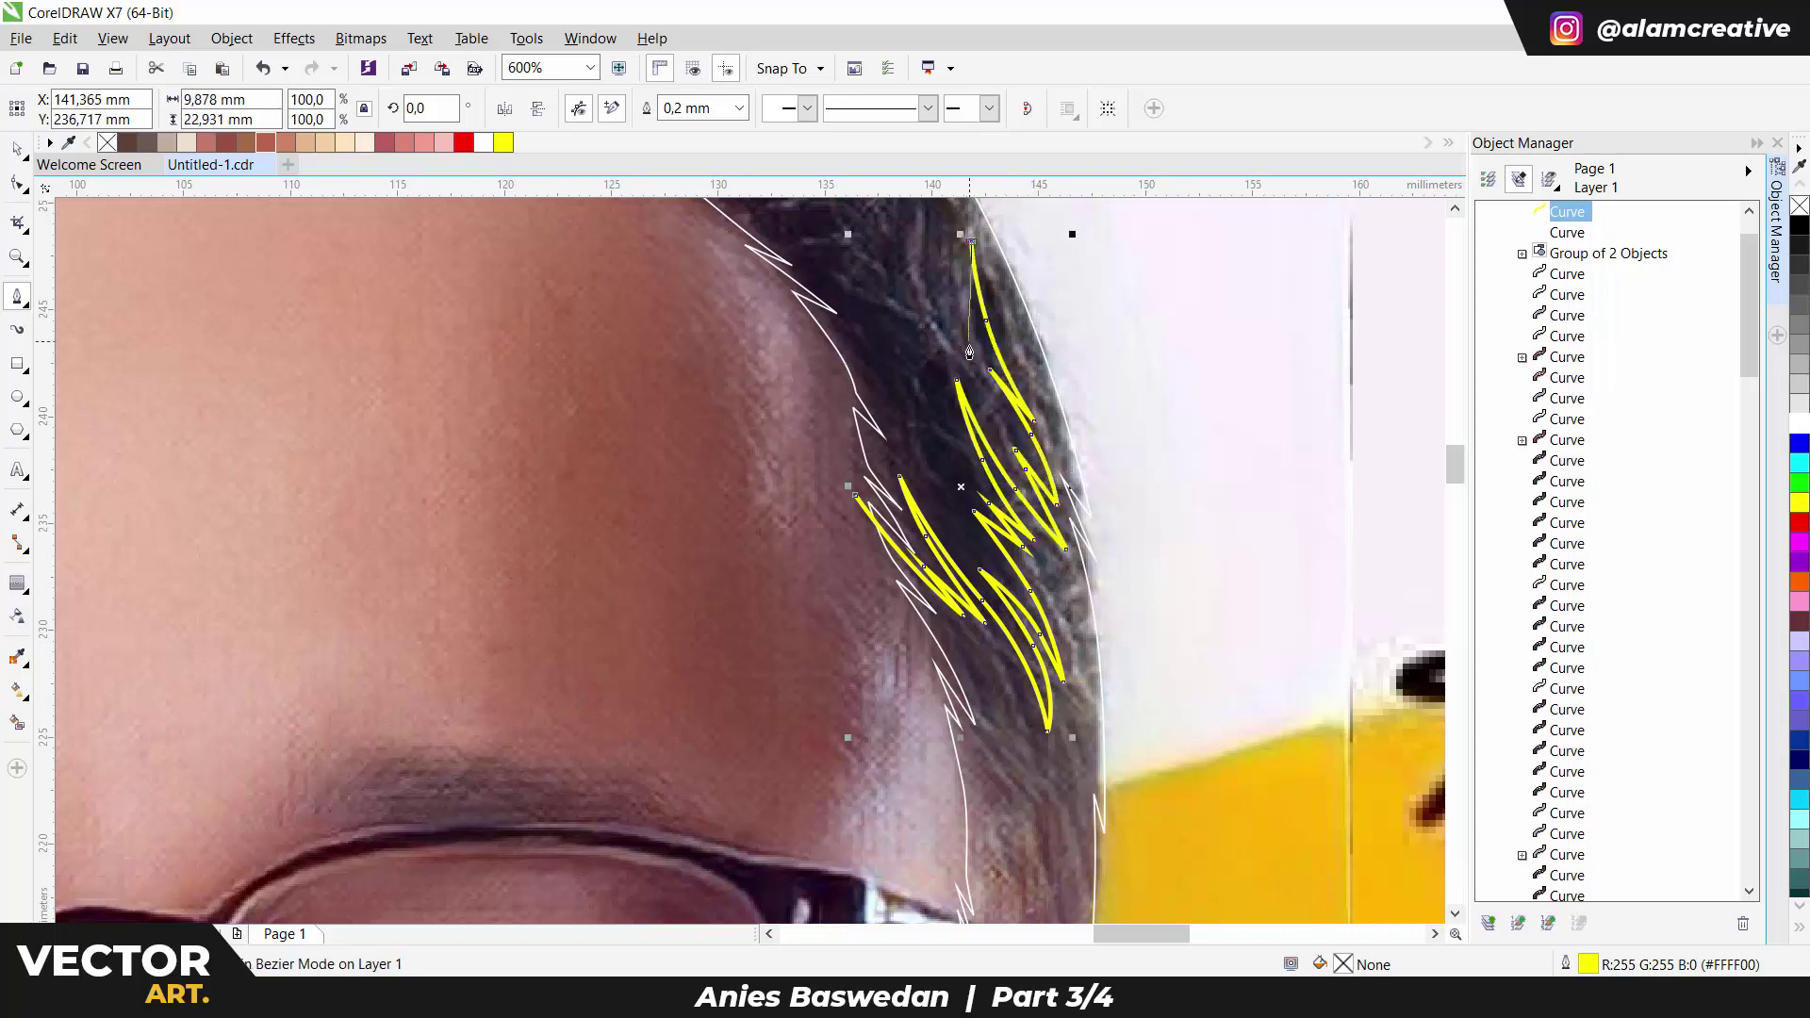
scroll(970, 352, "up", 3)
scroll(969, 351, "left", 1)
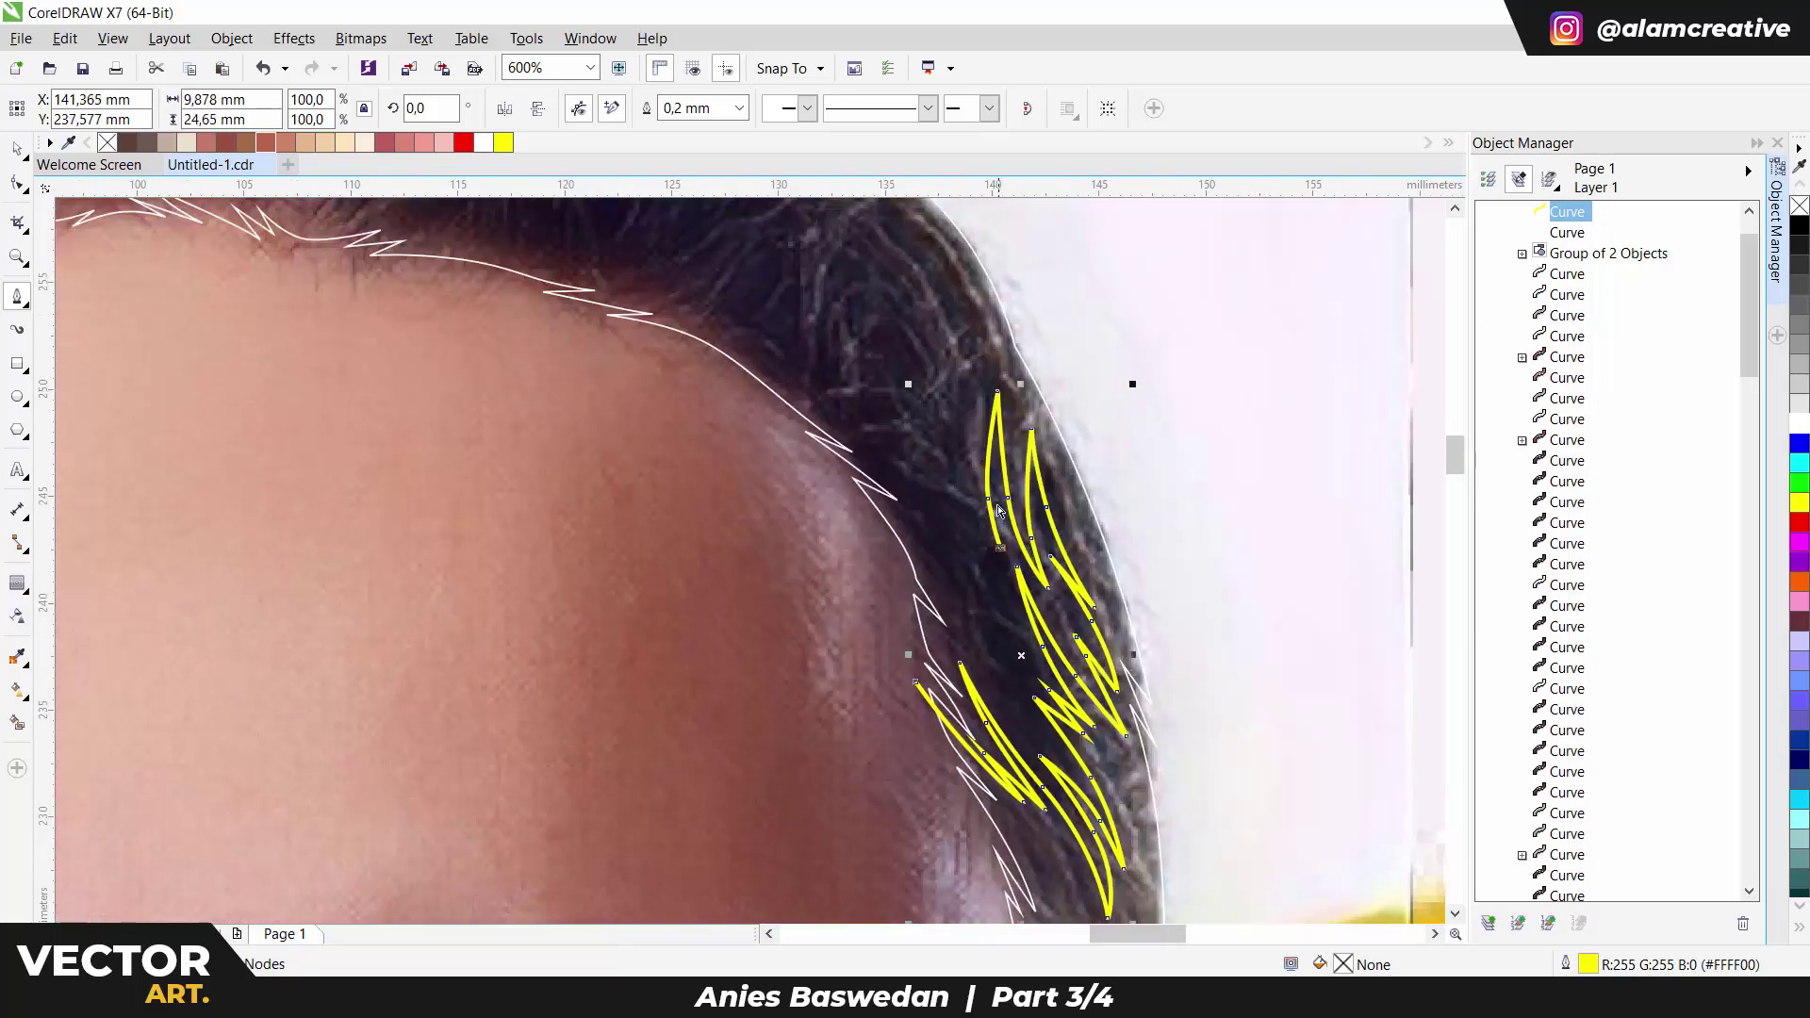
Continue the jagged strand line around the upper-right bend of the hair, up to about 19 × 37 mm overall.
scroll(999, 510, "up", 2)
scroll(999, 510, "down", 2)
scroll(960, 510, "up", 2)
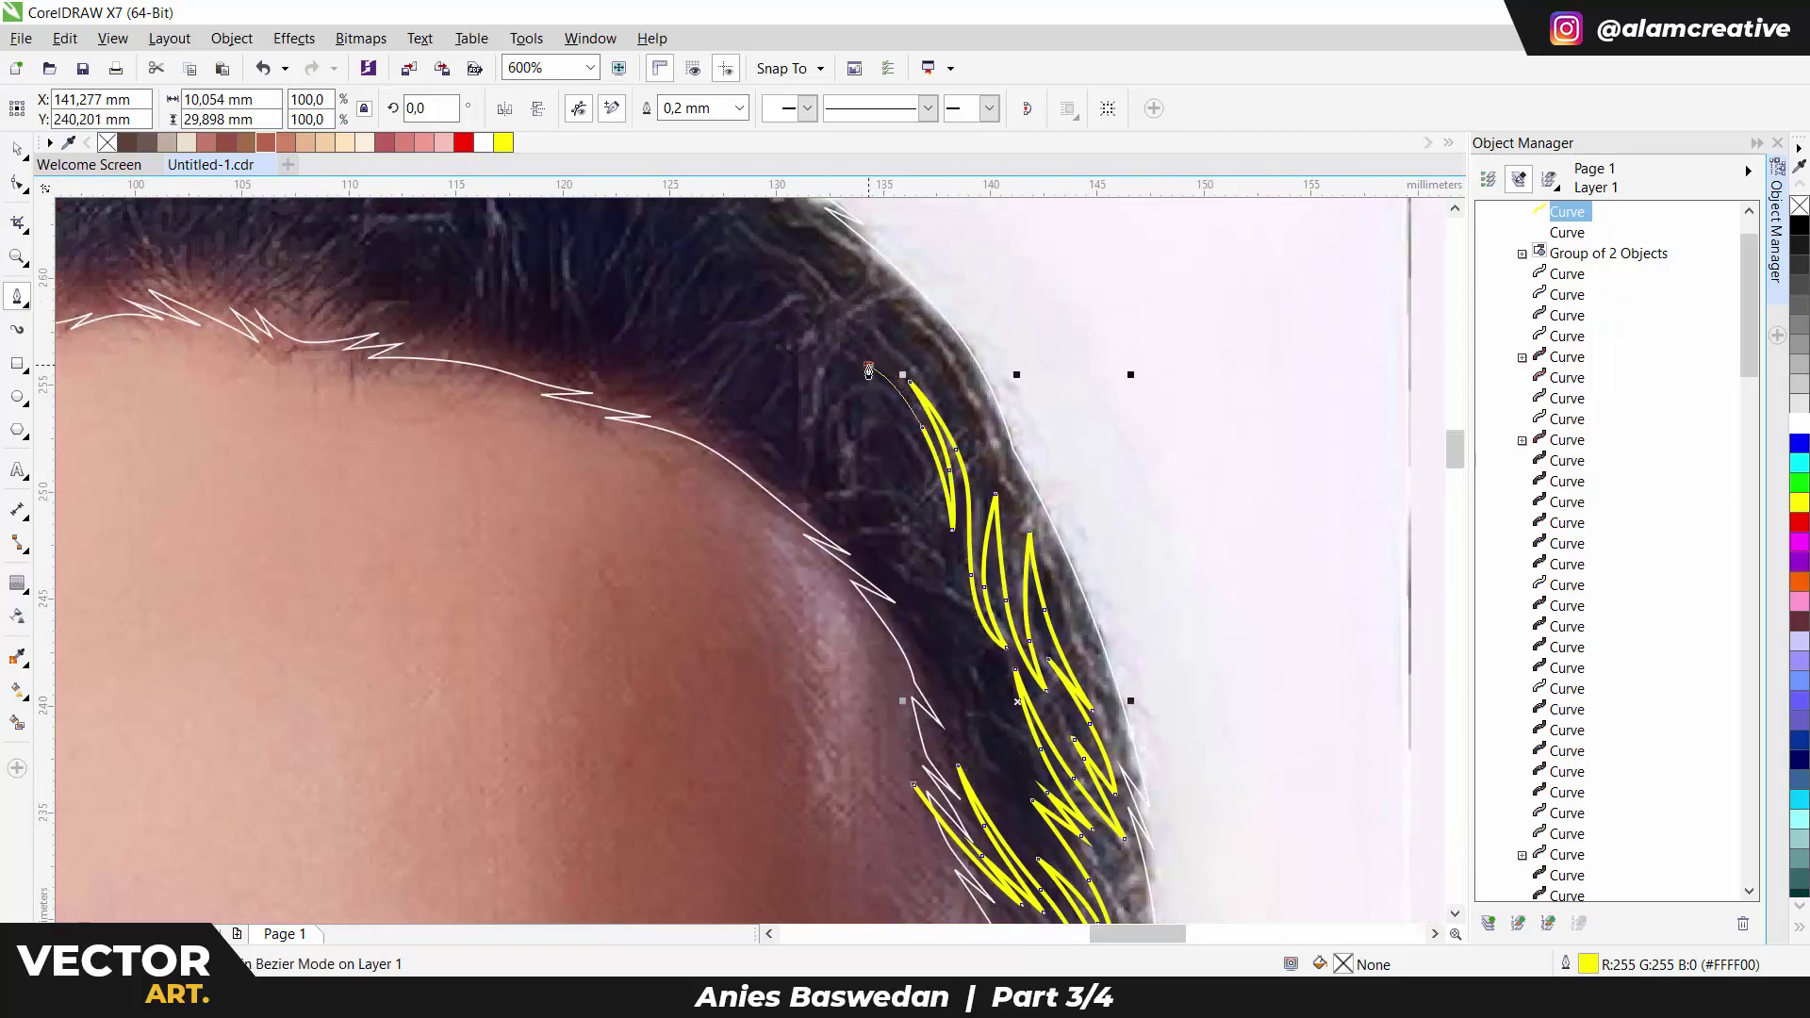
scroll(810, 380, "up", 3)
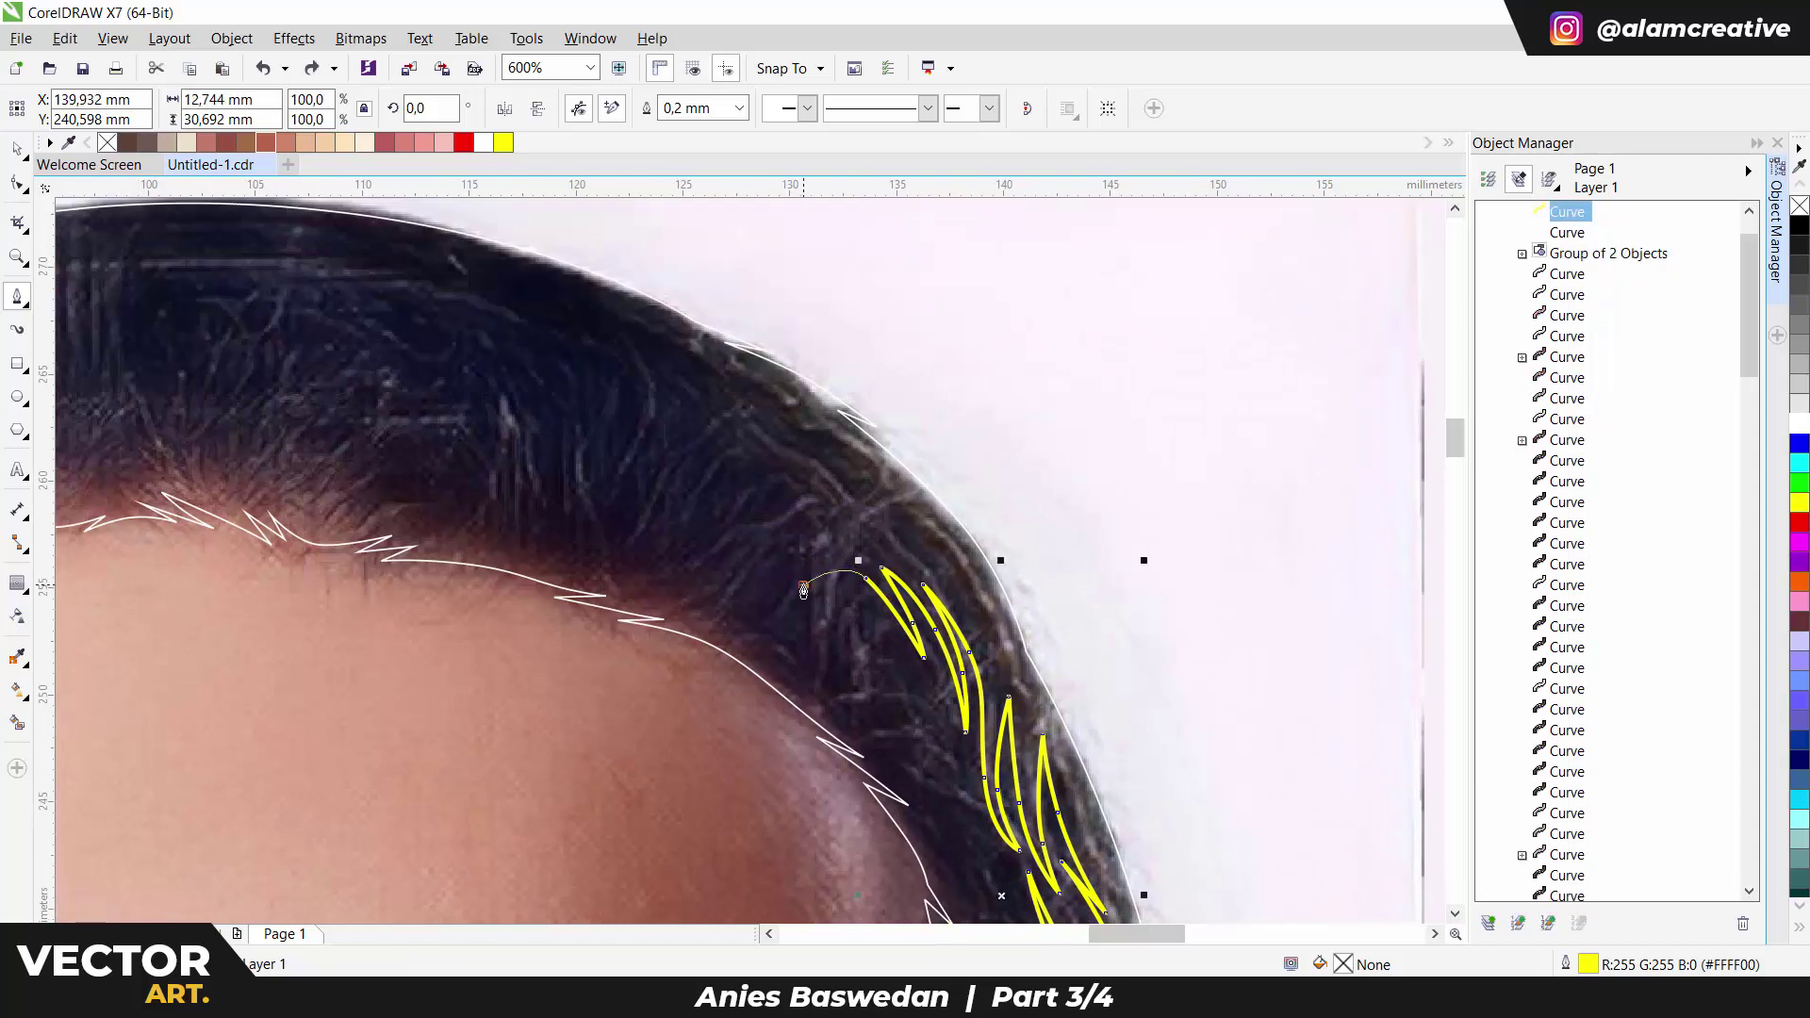
left_click(833, 543)
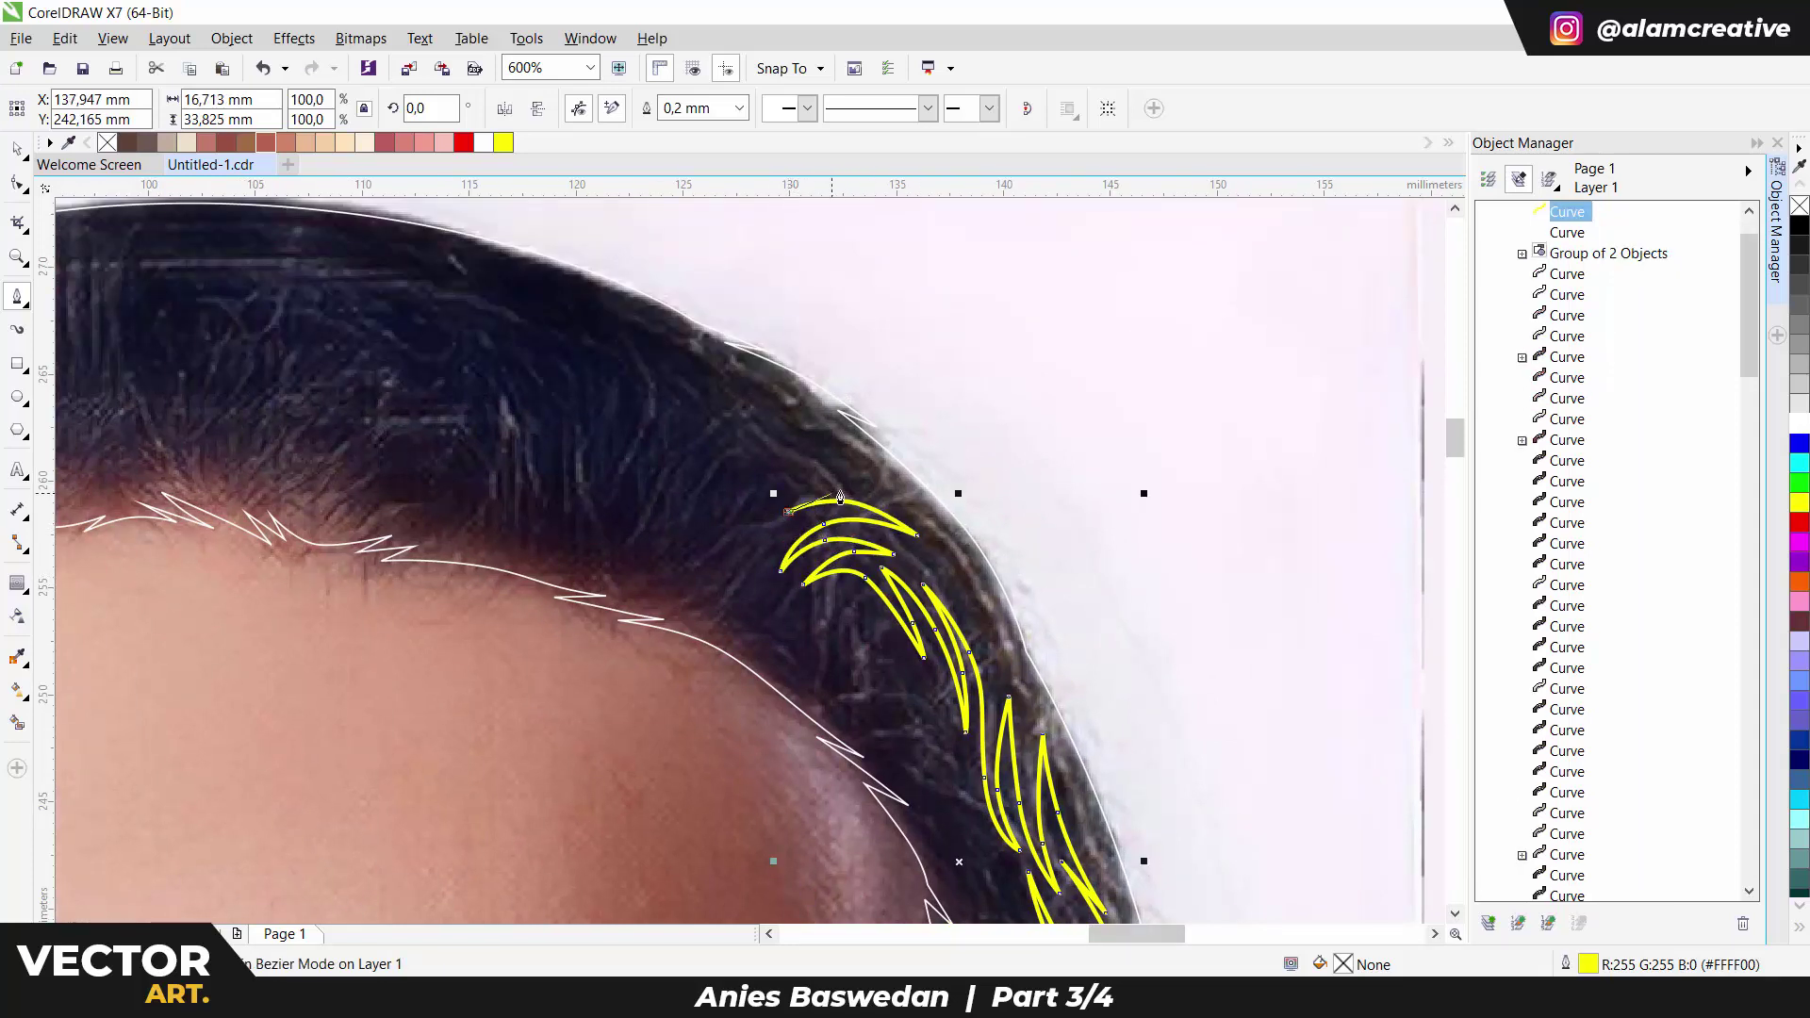
scroll(762, 415, "up", 1)
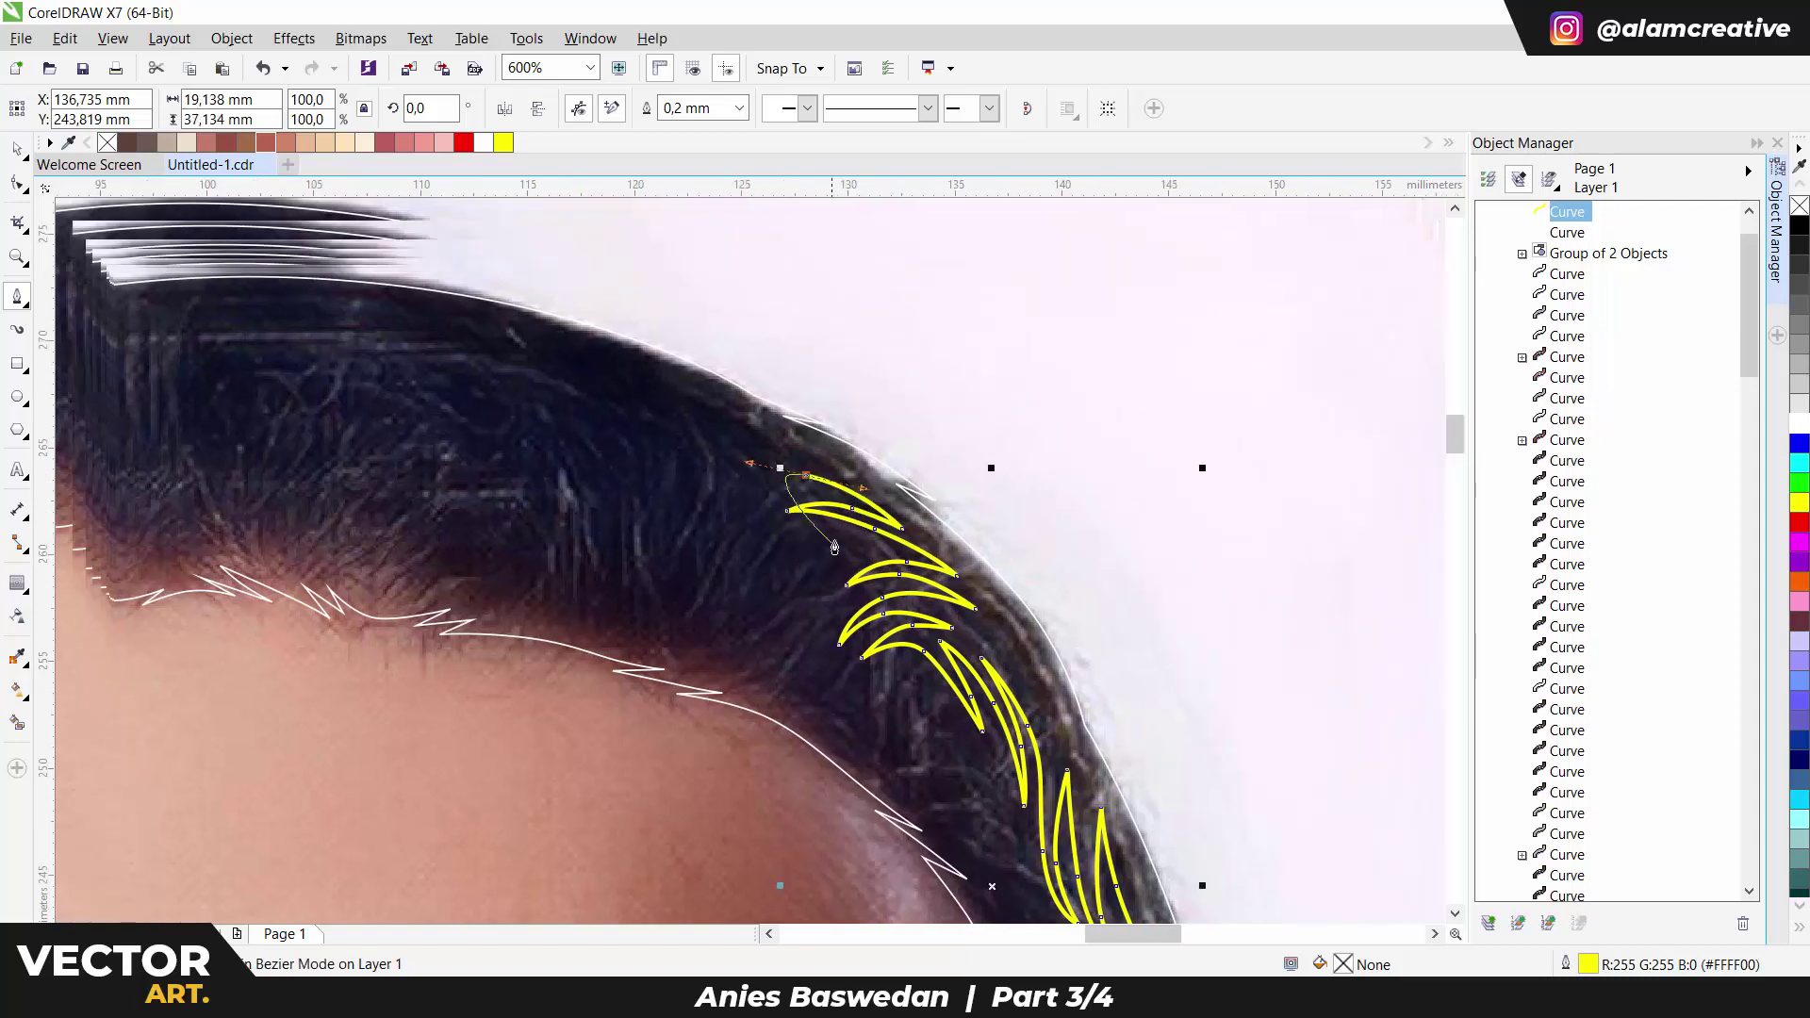
Extend the strands toward the crown and close the shape around the outside of the head, about 39 × 87 mm overall.
key("ctrl+z")
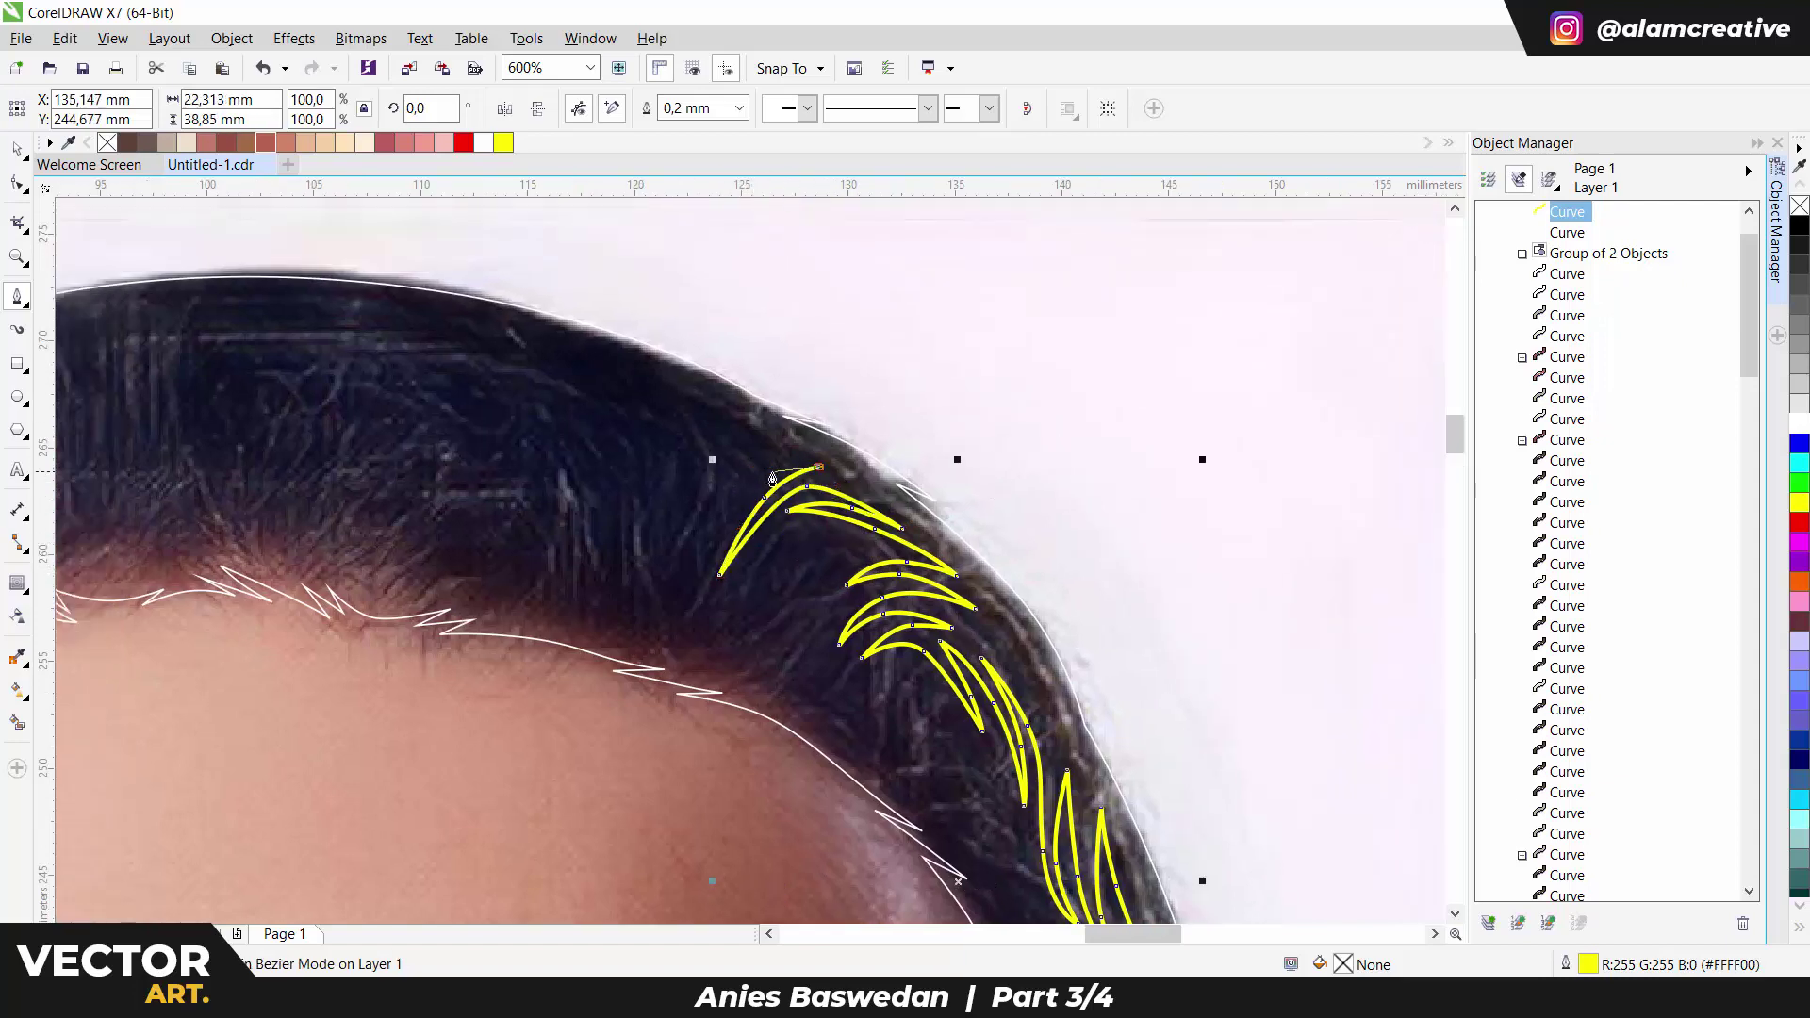
scroll(738, 432, "up", 2)
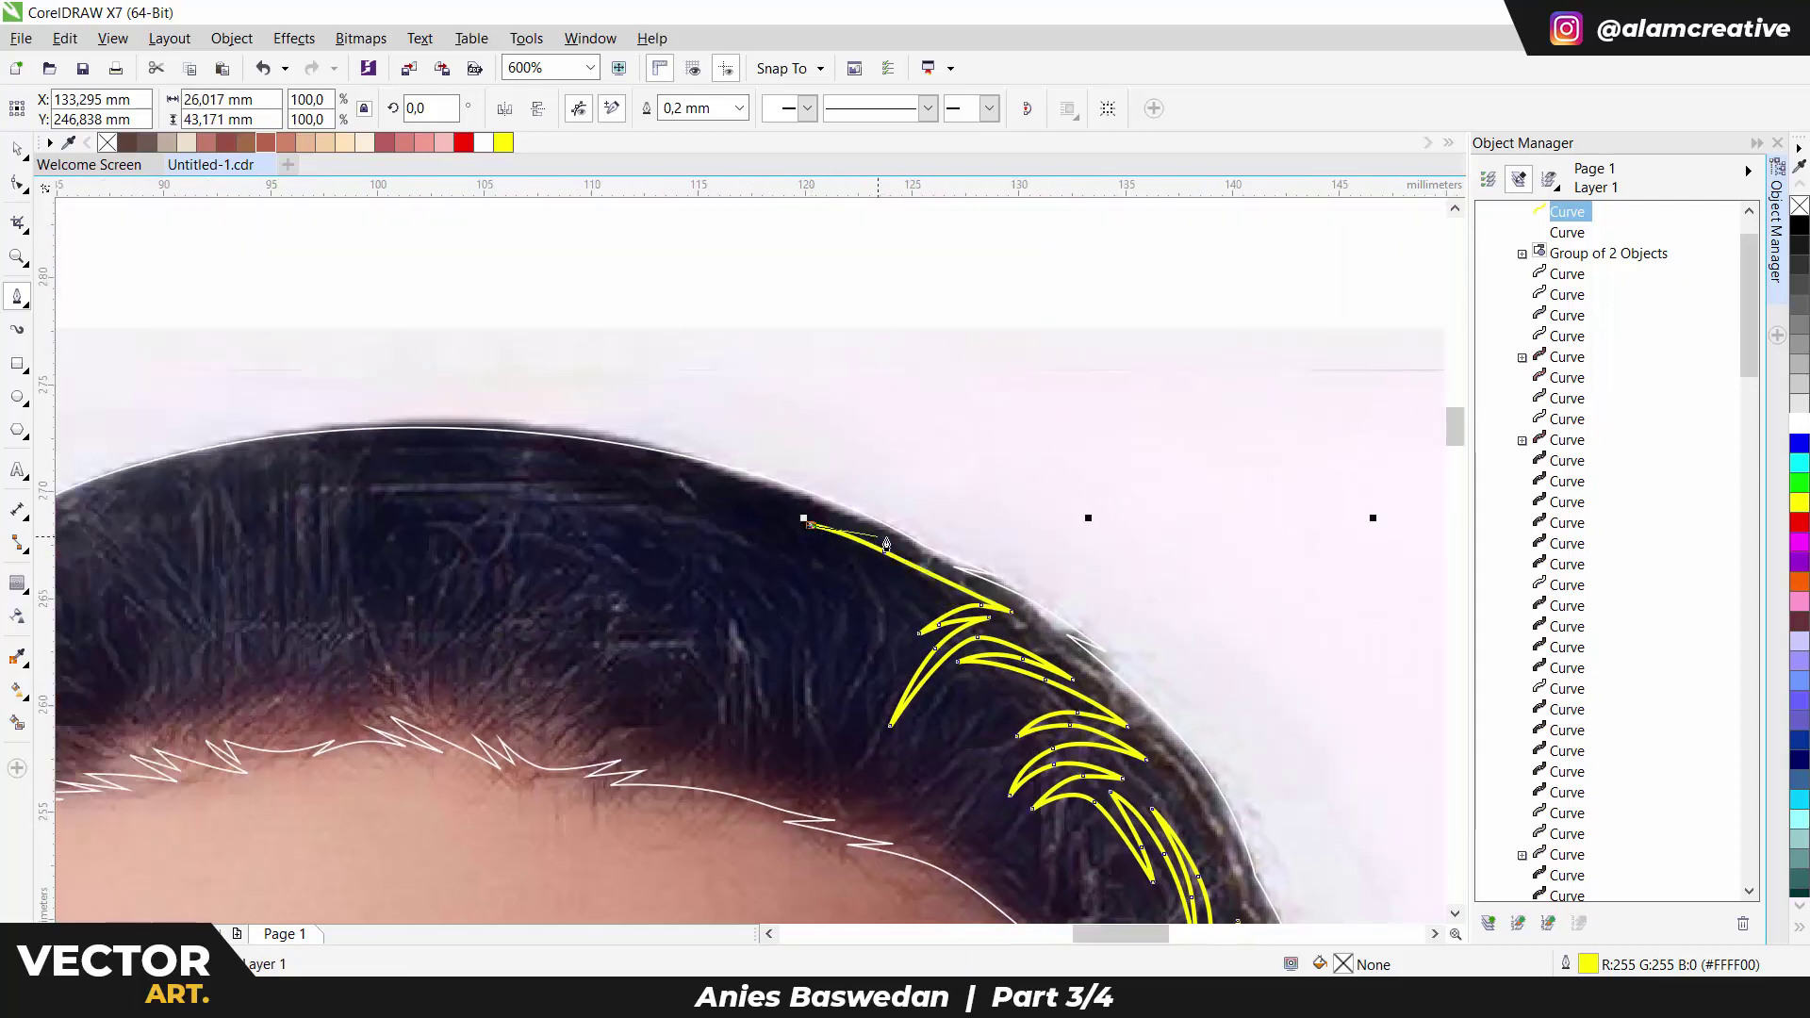
scroll(665, 445, "down", 4)
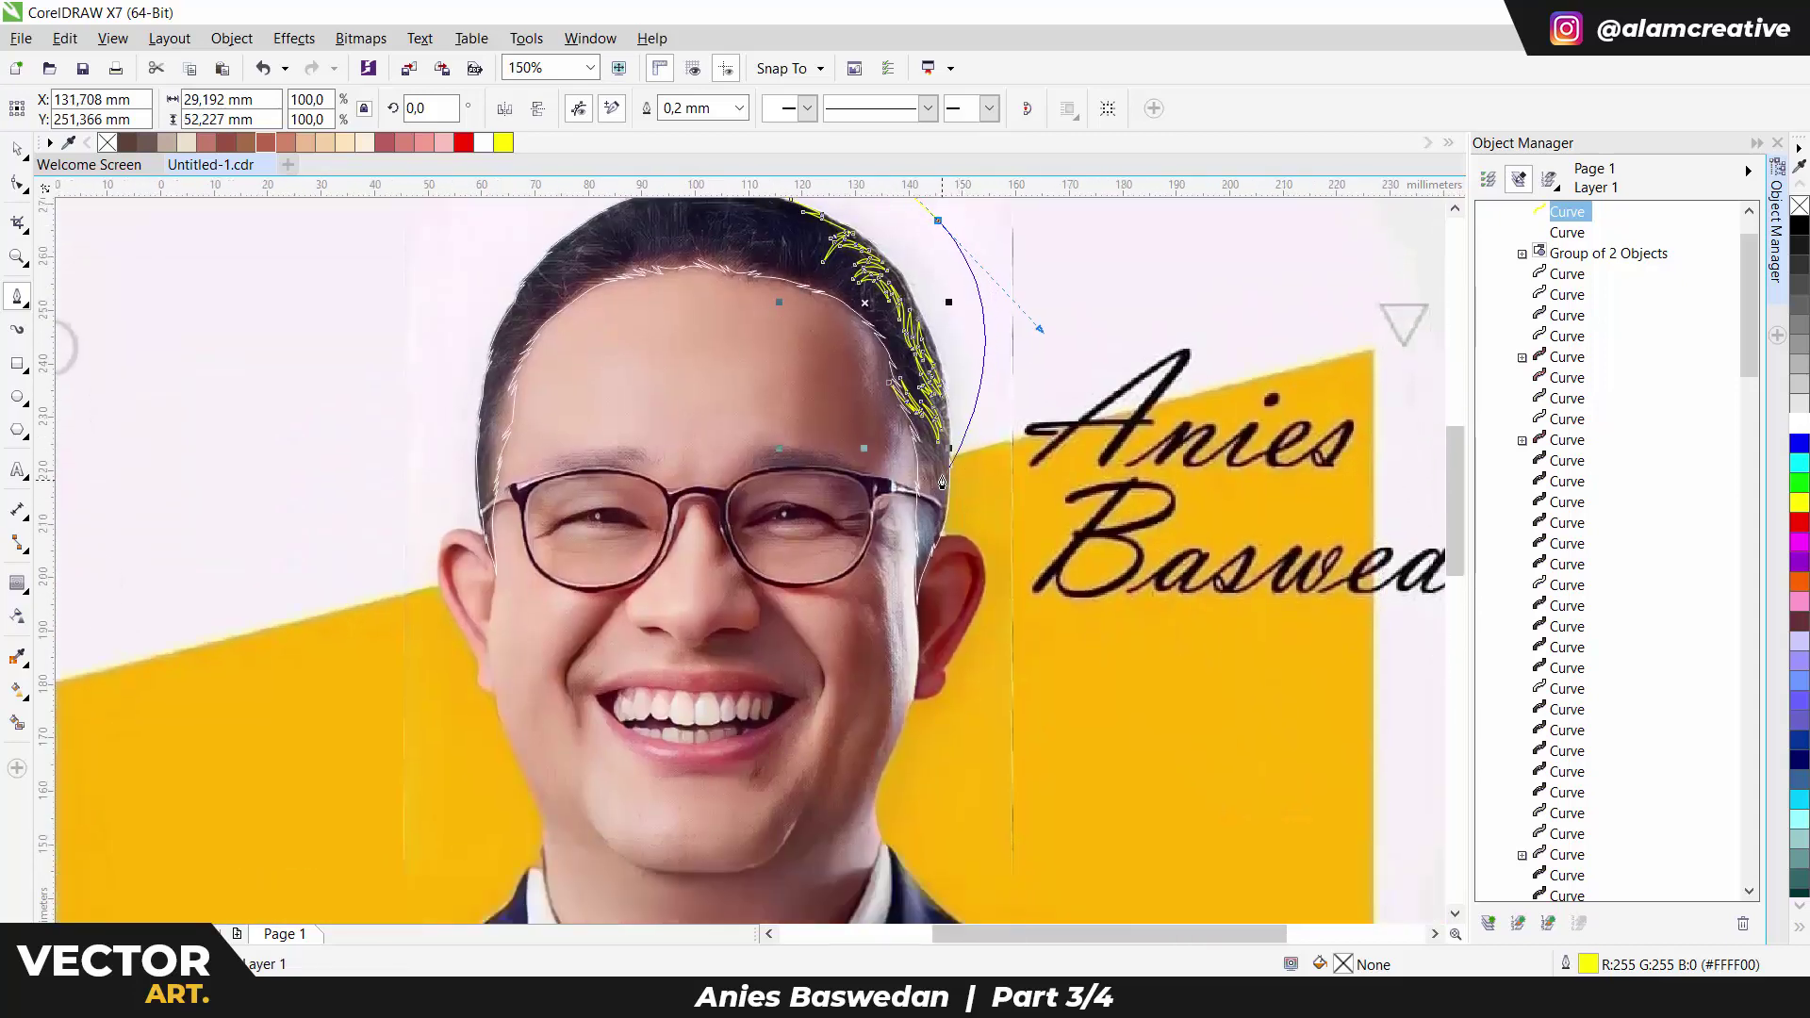
scroll(627, 829, "up", 2)
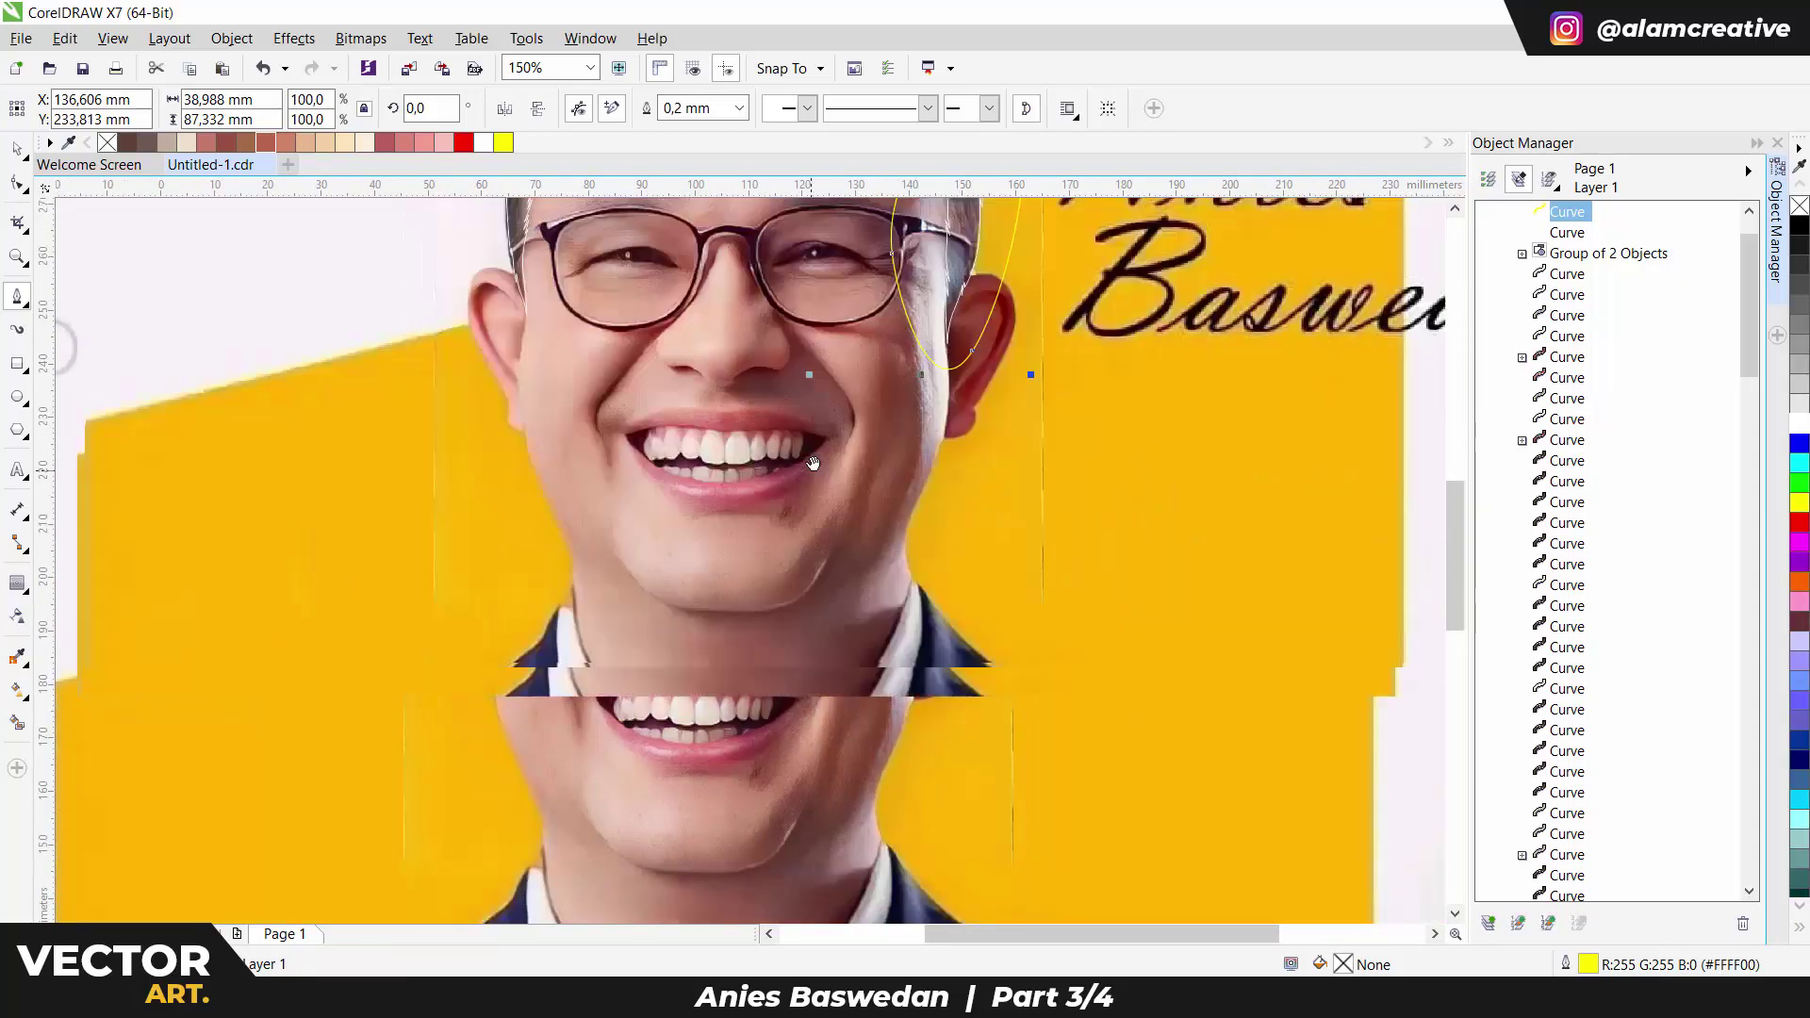
Trace a small oval mole, about 2.2 × 3 mm, below the right corner of the mouth and fill it with #6E5B54 without outline.
key("space")
left_click(825, 517, "ctrl")
key("space")
scroll(788, 528, "up", 2)
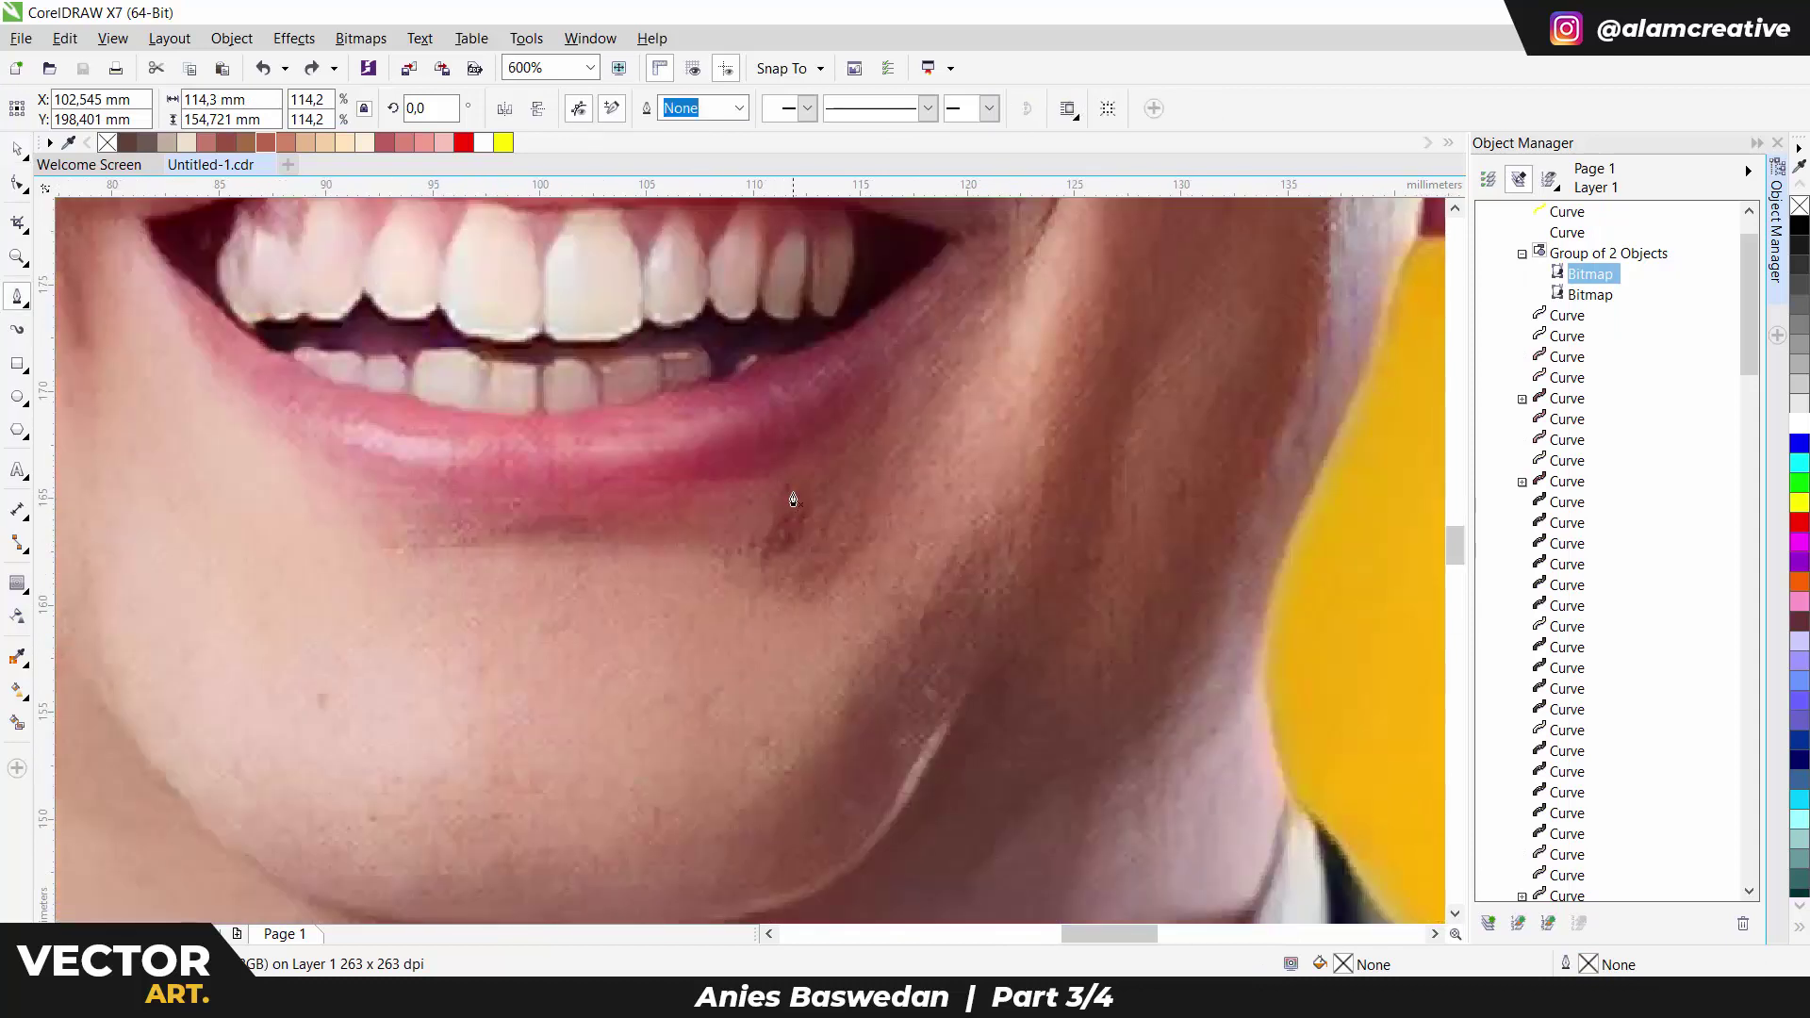
left_click(790, 492)
left_click_drag(773, 558, 744, 556)
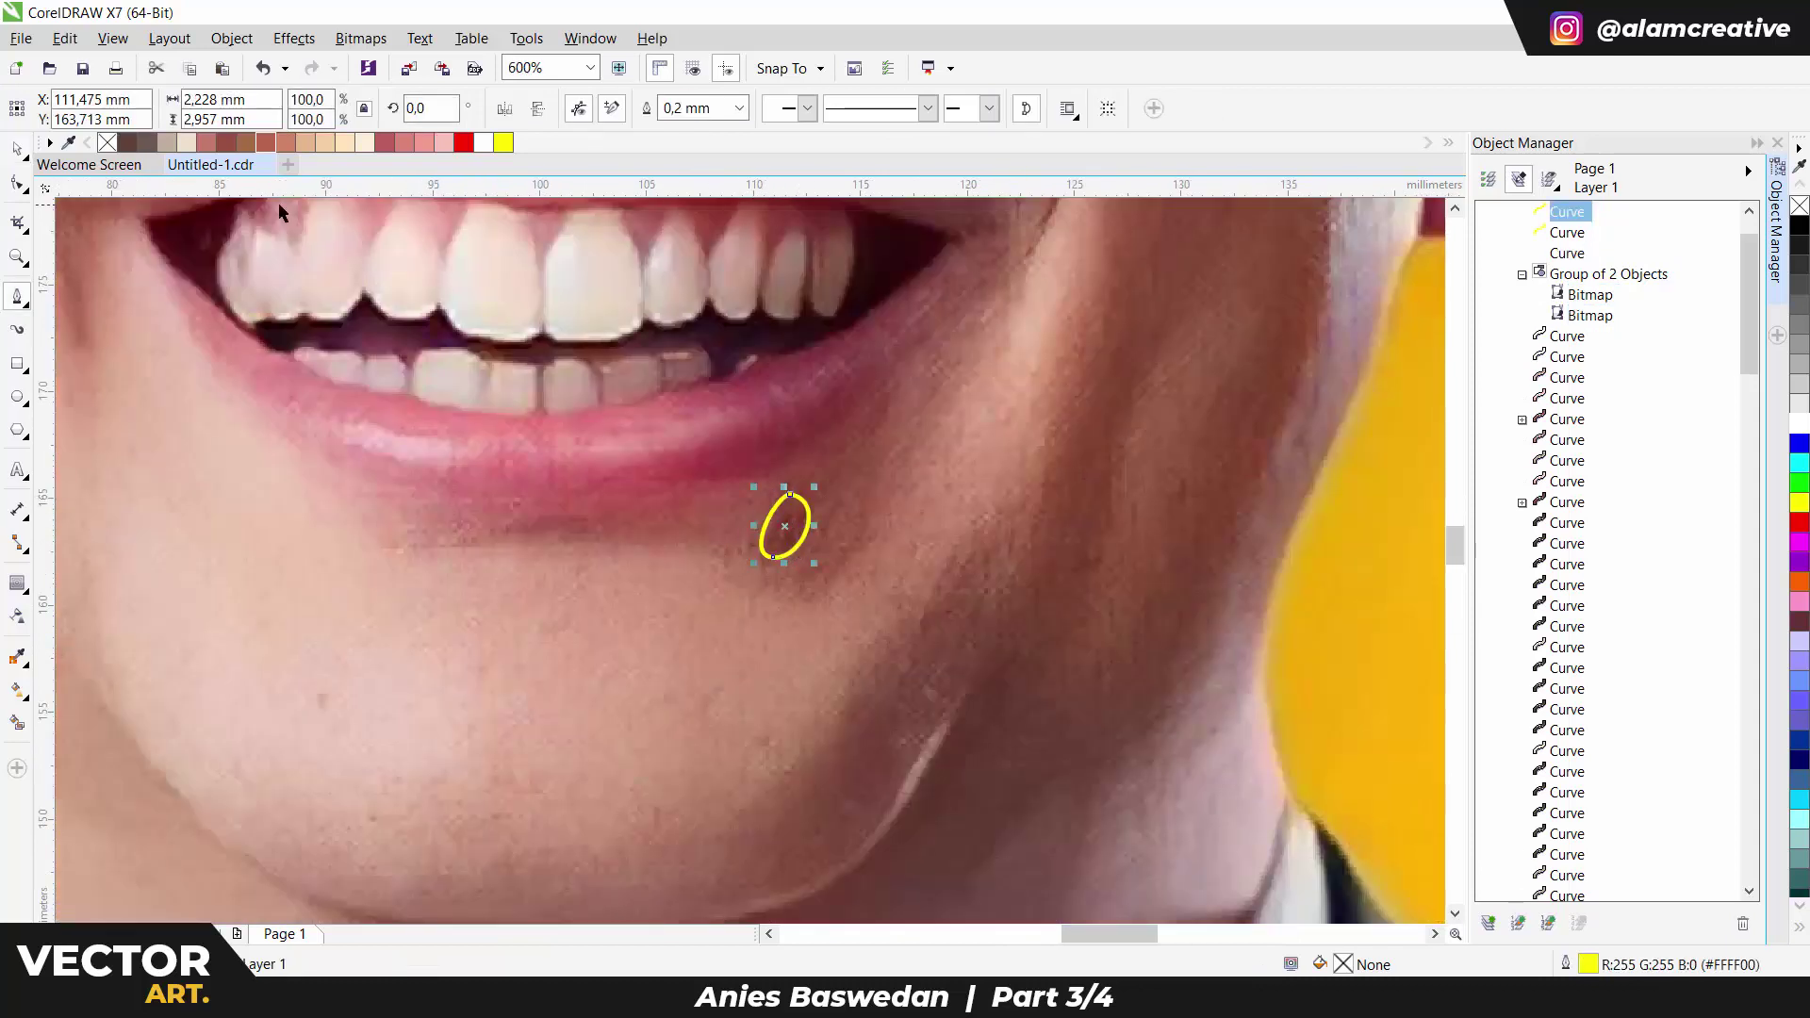
right_click(106, 142)
left_click(146, 141)
Trace an overlapping highlight oval on the mole, clip it to the mole with Intersect, and fill it with #C2B09C without outline.
scroll(784, 538, "up", 2)
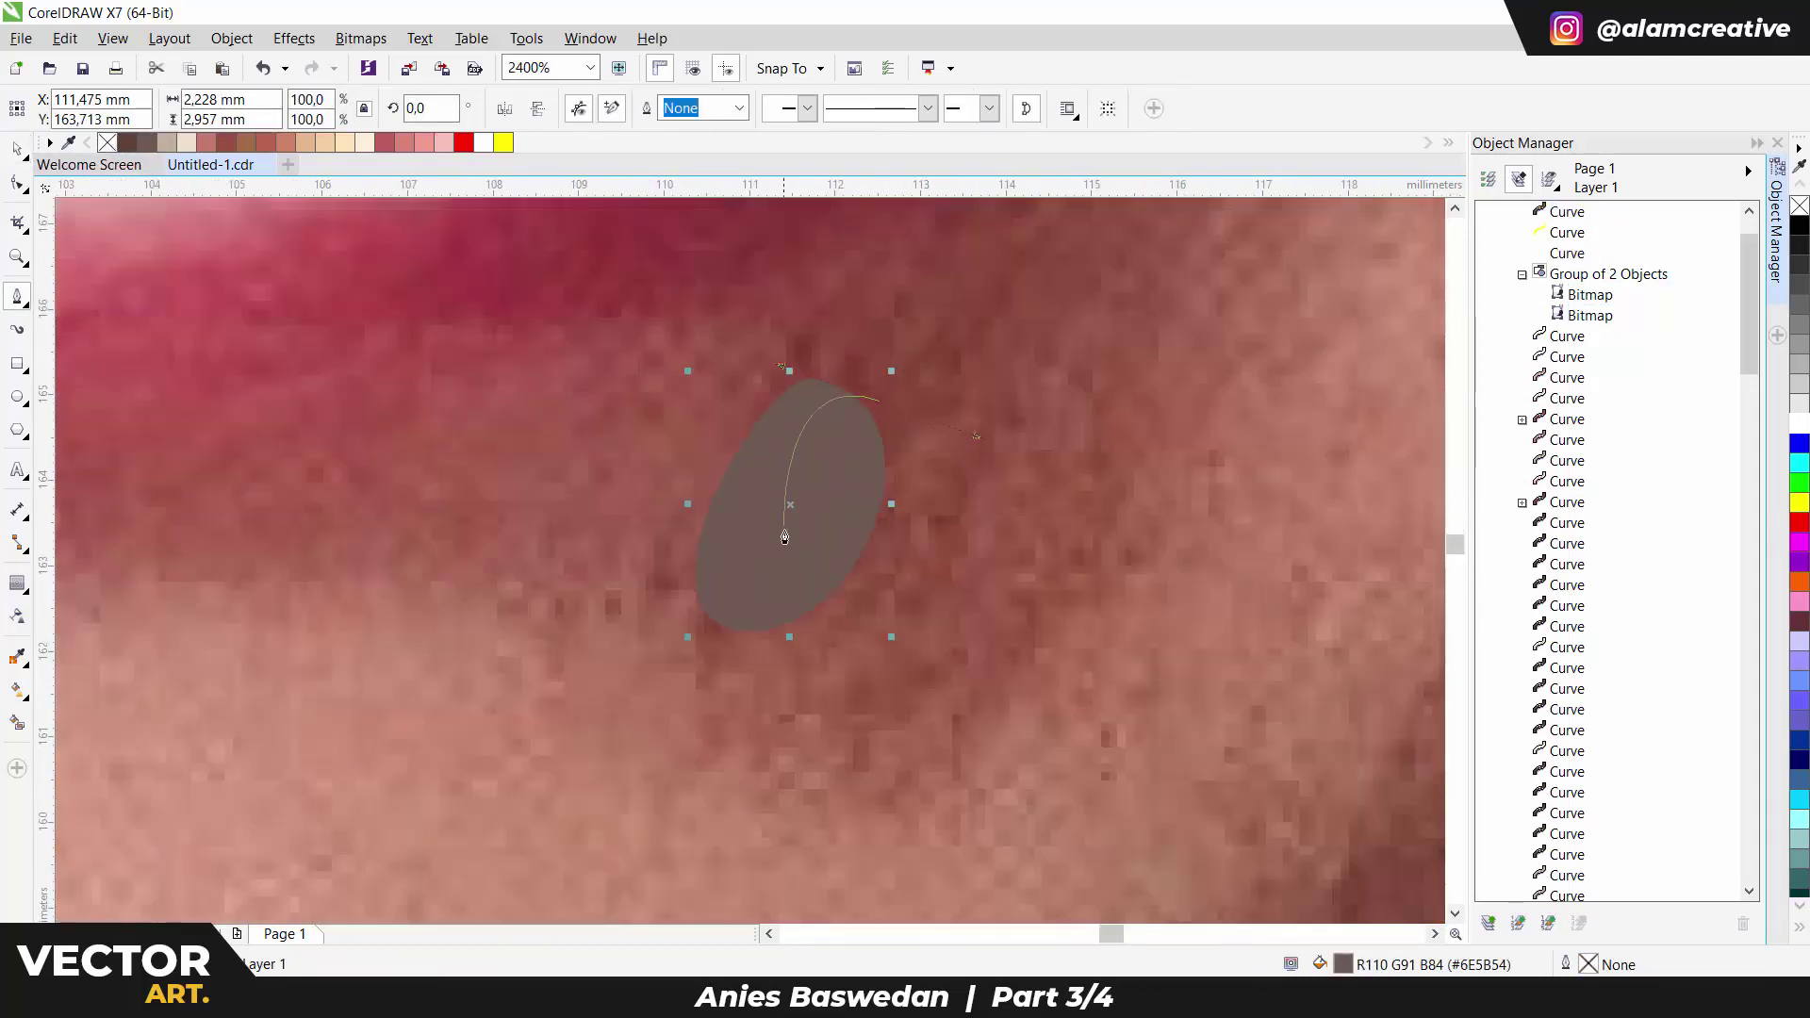
left_click_drag(784, 537, 938, 443)
key("space")
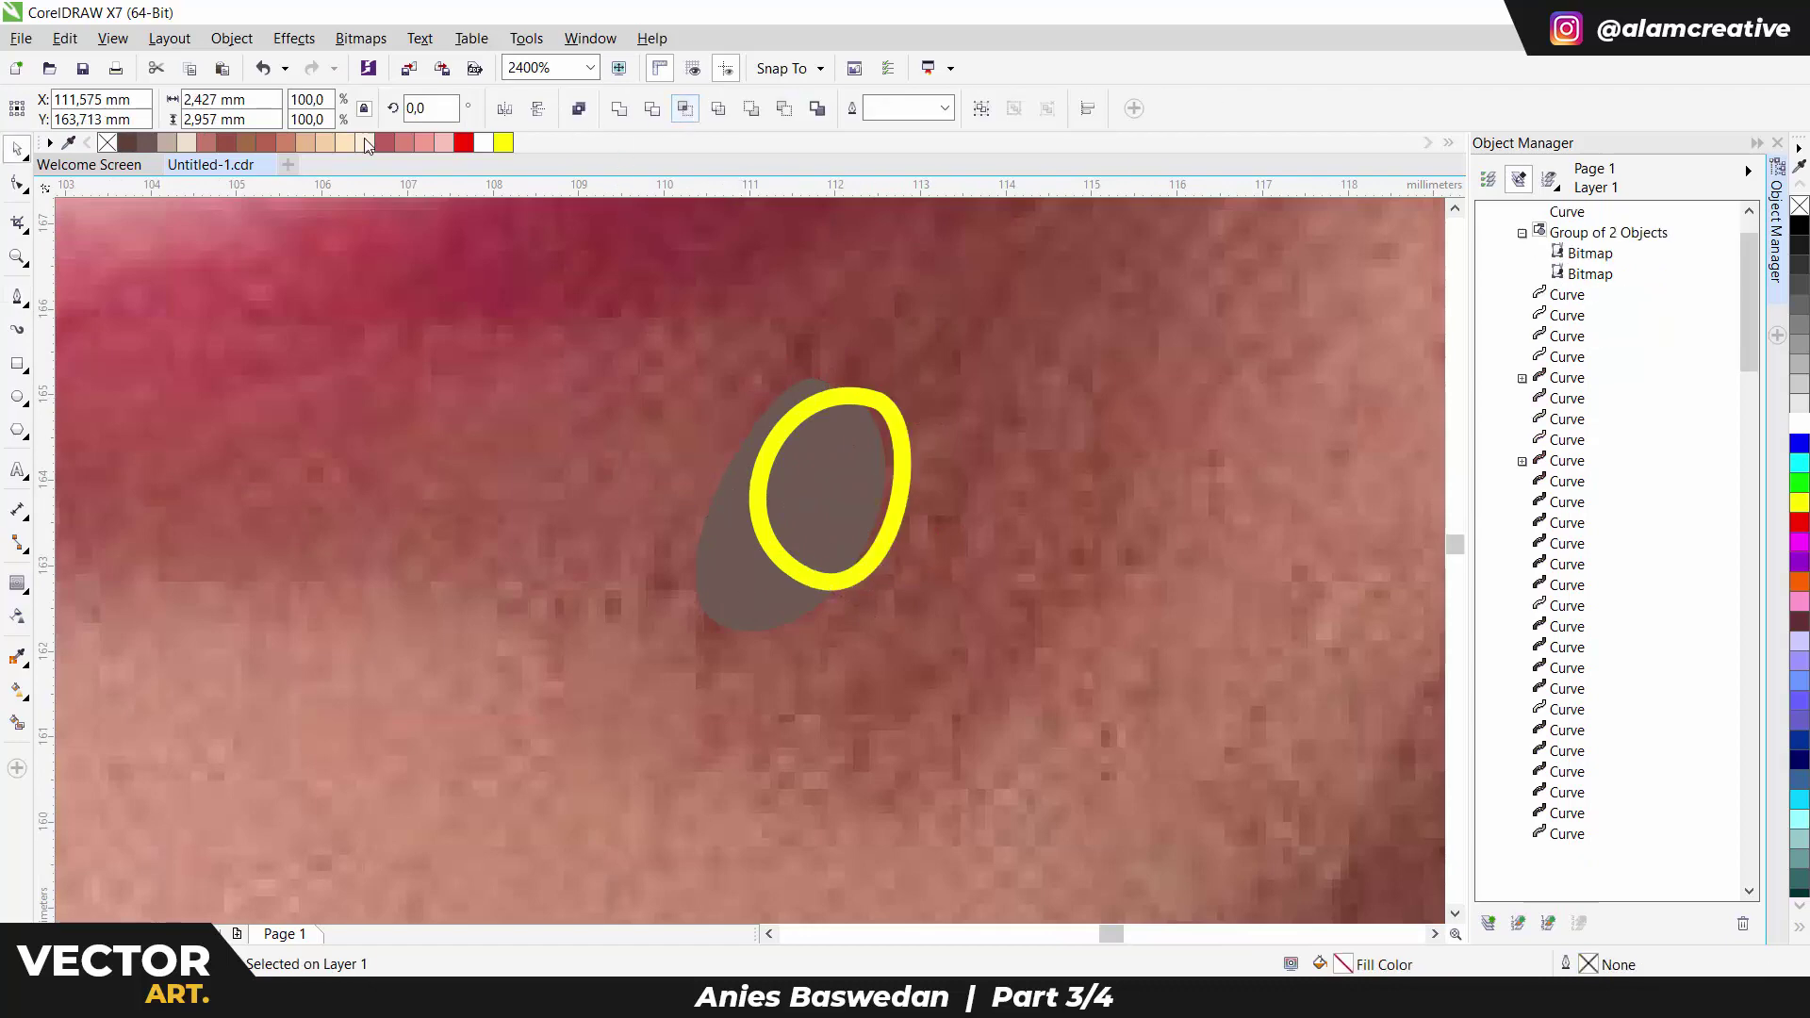
left_click(367, 143)
right_click(107, 141)
scroll(789, 587, "down", 2)
left_click(17, 616)
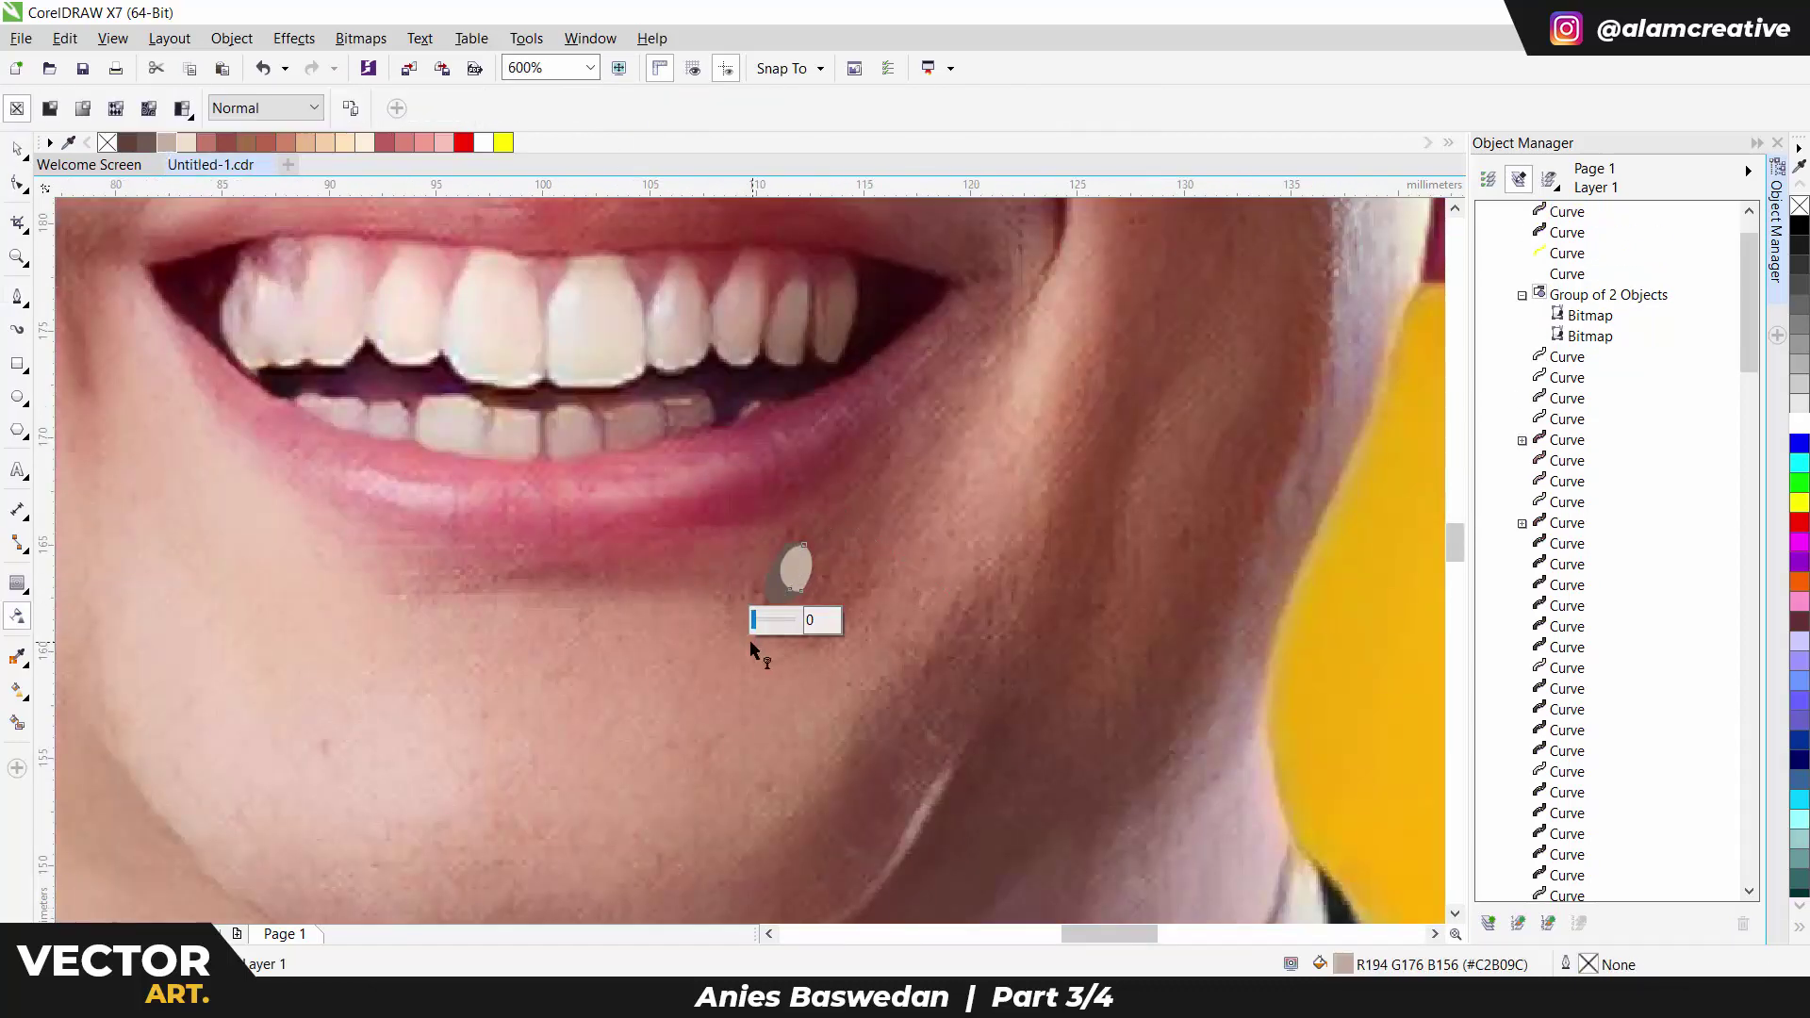
key("space")
Send the photo group behind the artwork to check the mole, and bring the group back to the front.
scroll(754, 641, "down", 1)
left_click(1052, 615)
key("shift+Page_Down")
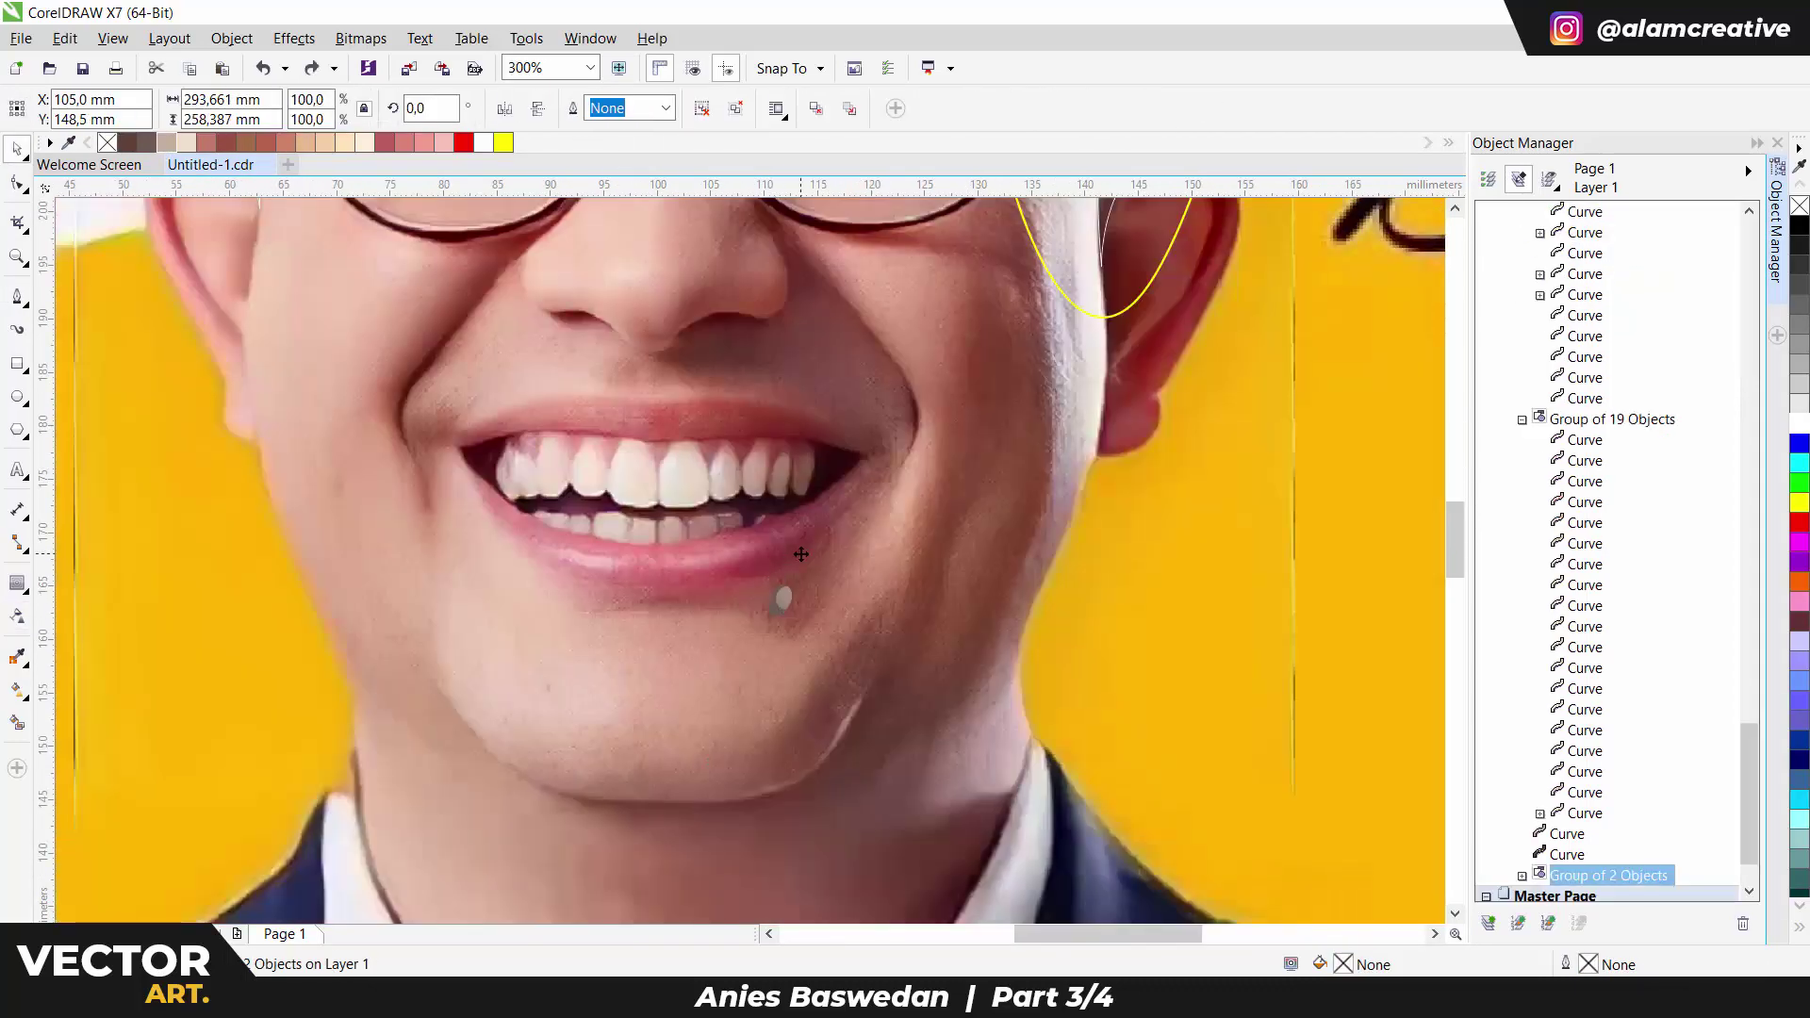
scroll(811, 594, "down", 2)
key("shift+Page_Up")
scroll(804, 464, "up", 1)
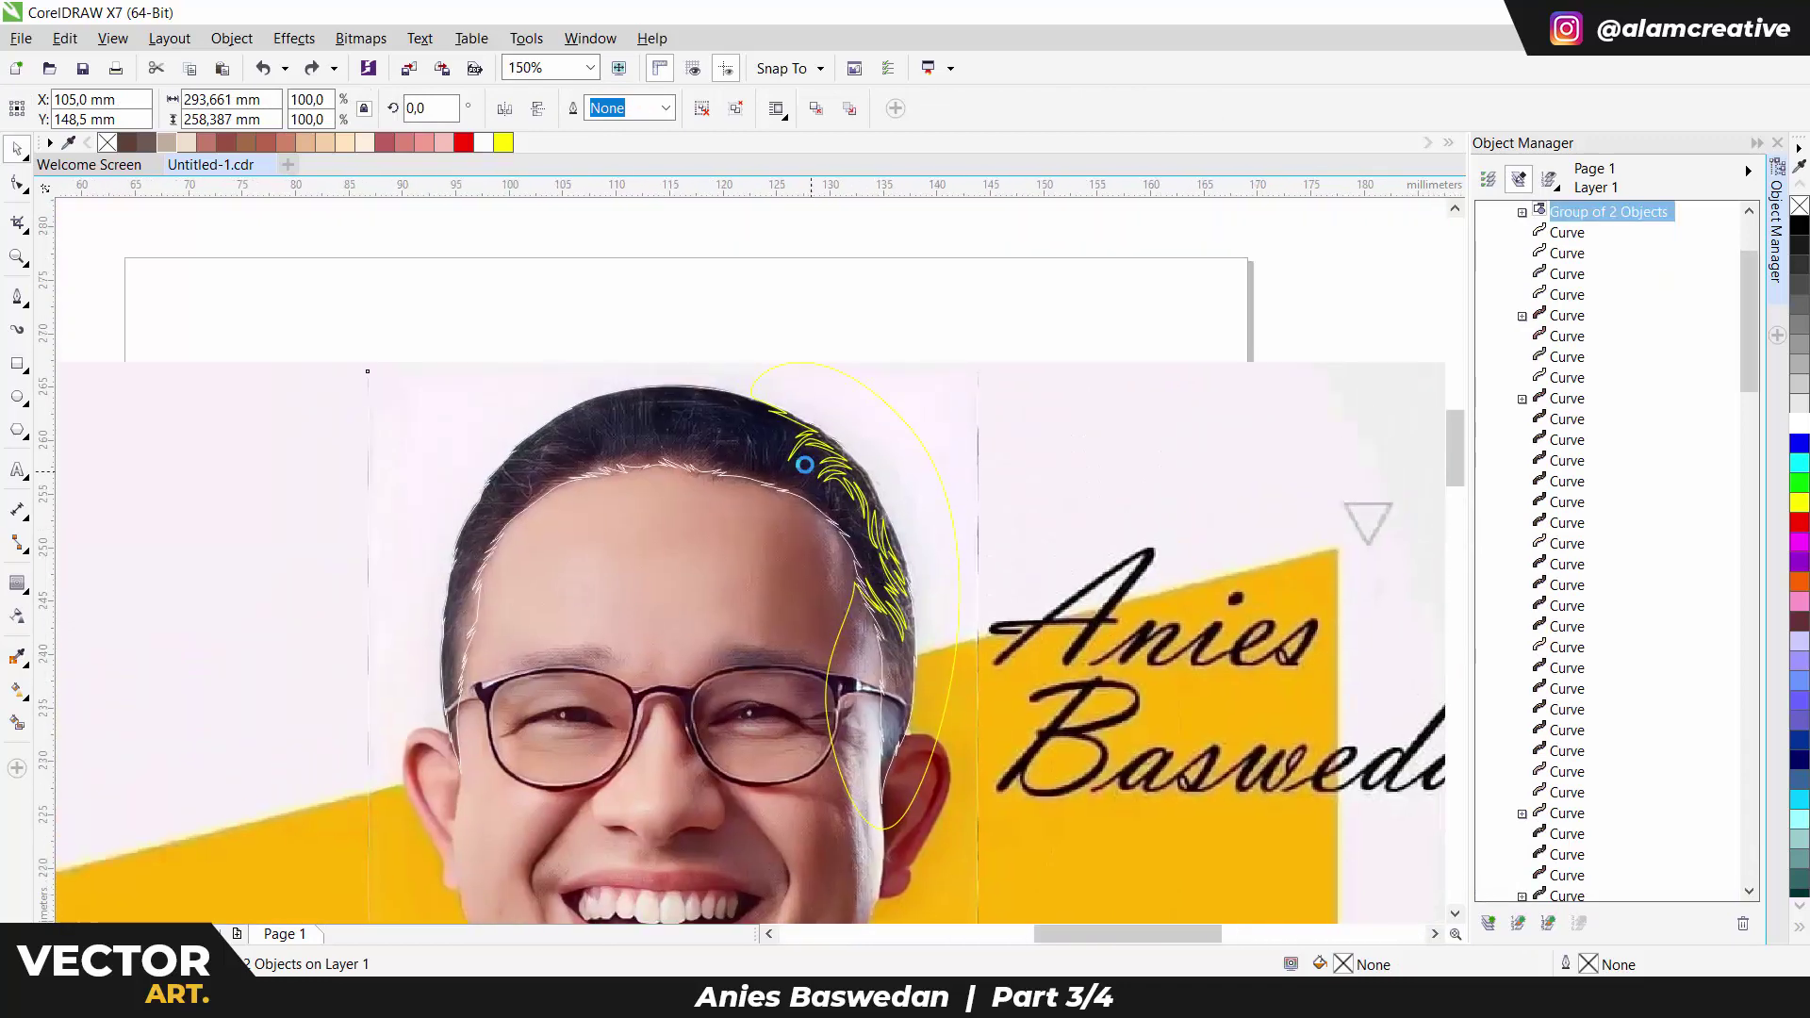
Start a zigzag hair-strand curve with a yellow 0.2 mm outline at the left temple, about 8.5 × 7.5 mm.
scroll(804, 464, "up", 2)
scroll(733, 484, "down", 2)
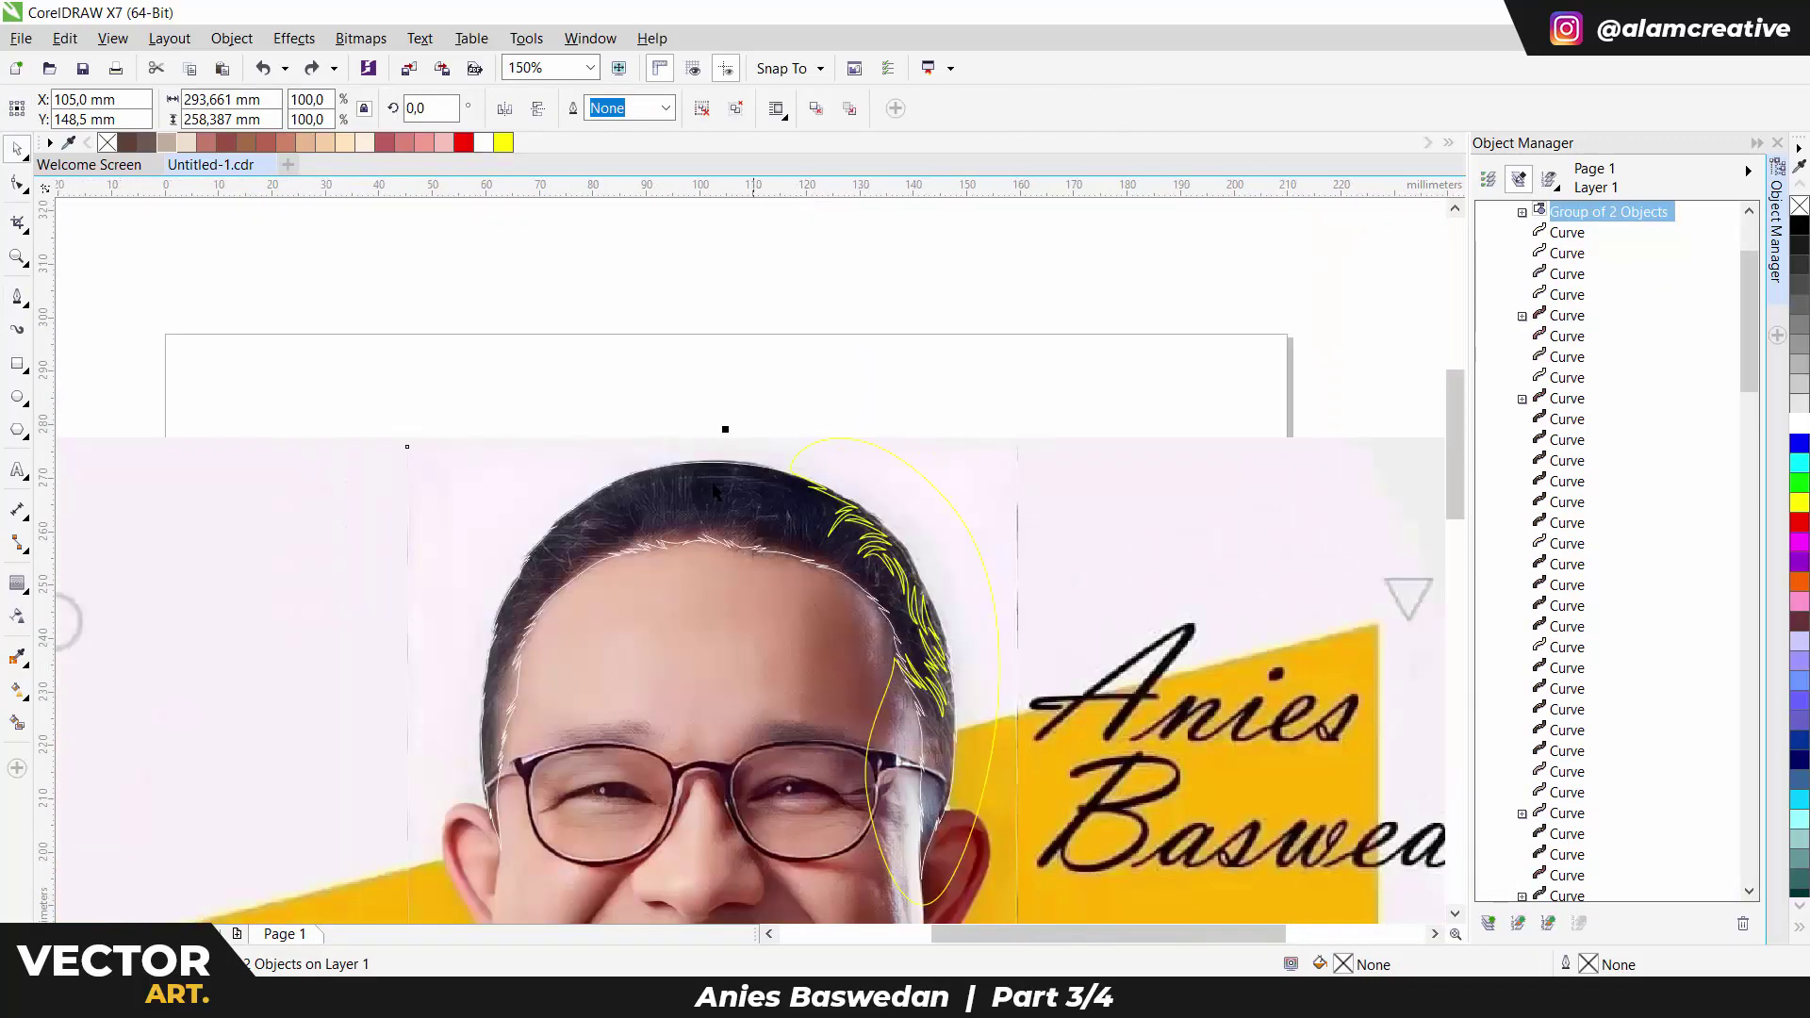
key("F5")
scroll(551, 618, "up", 1)
scroll(672, 537, "up", 2)
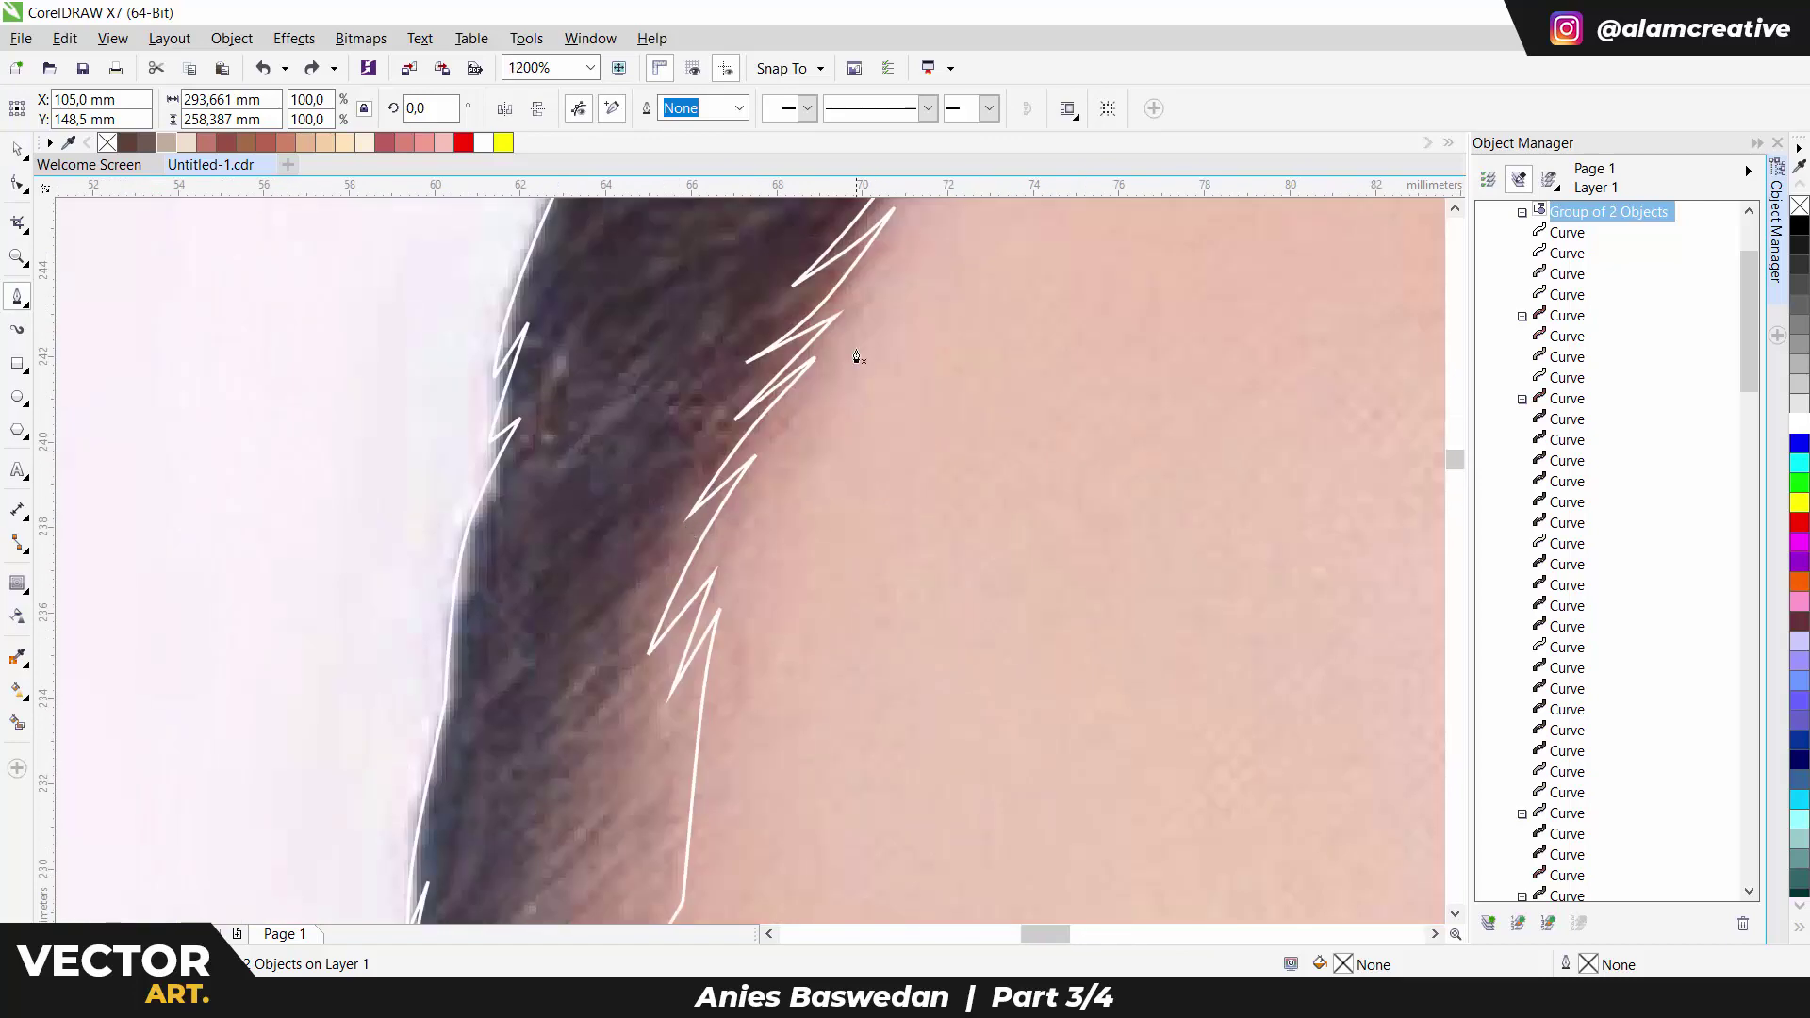
double_click(853, 337)
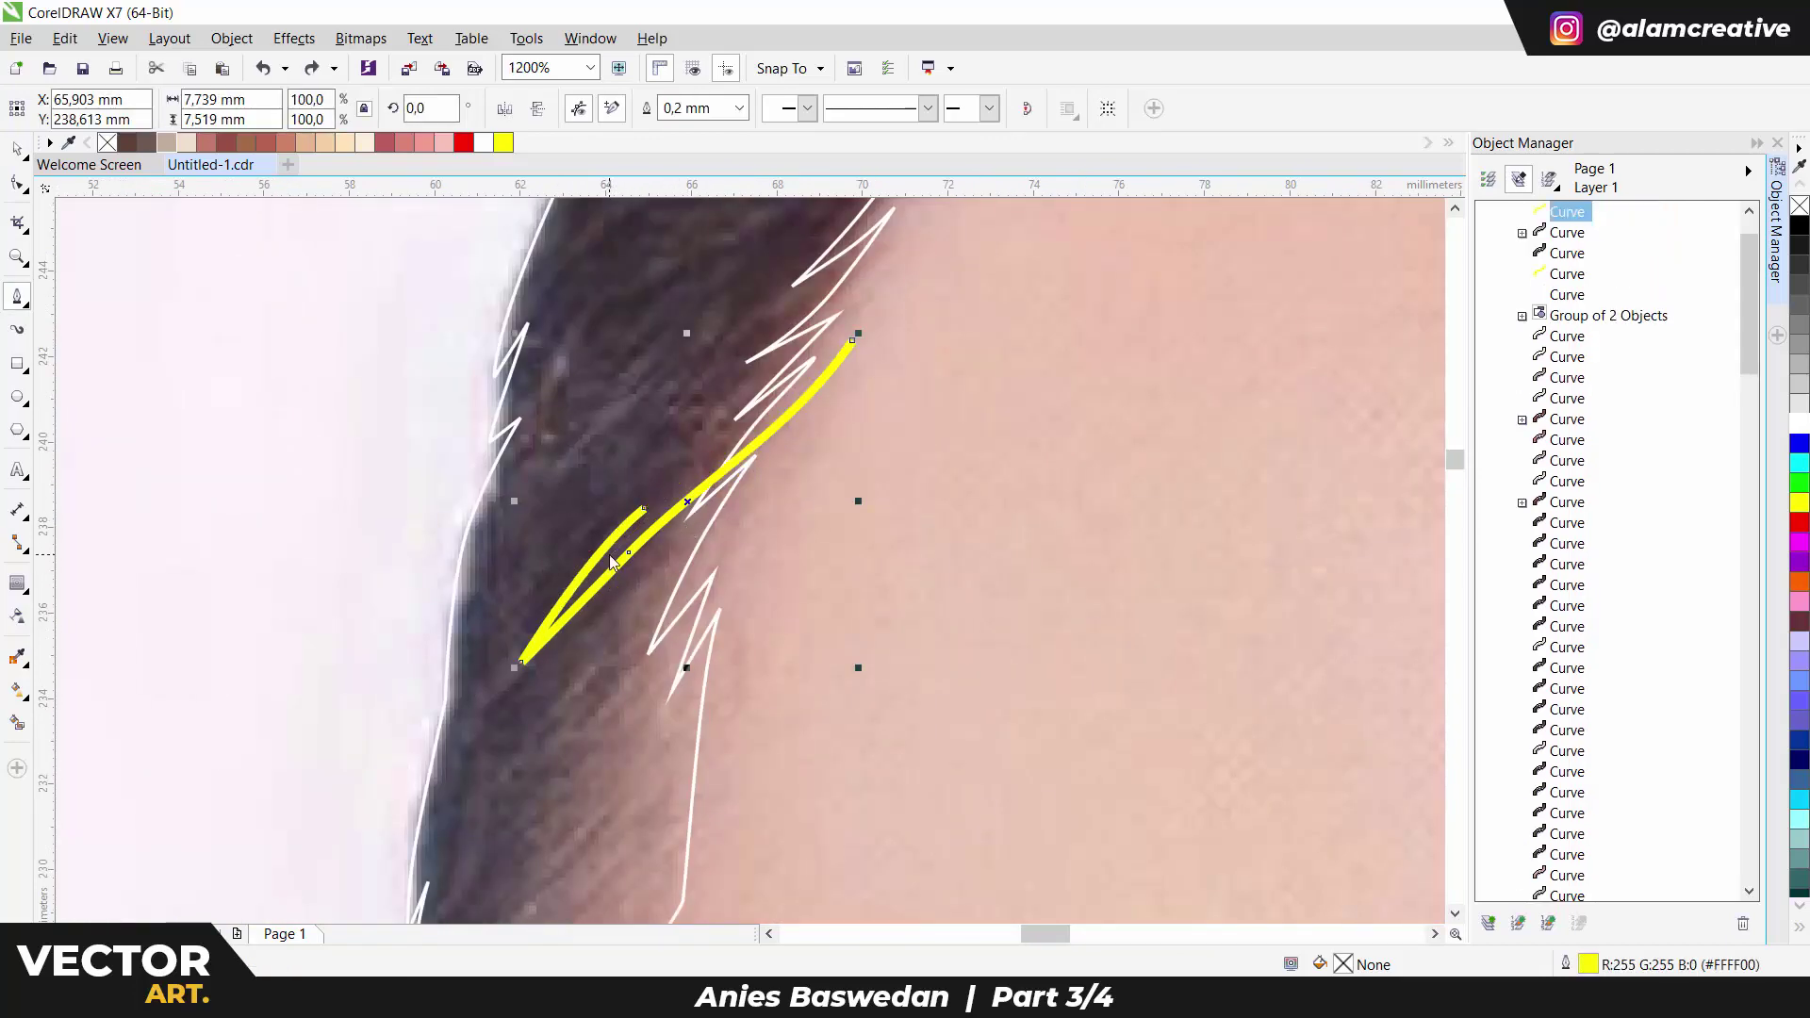
left_click_drag(643, 509, 681, 487)
key("ctrl+z")
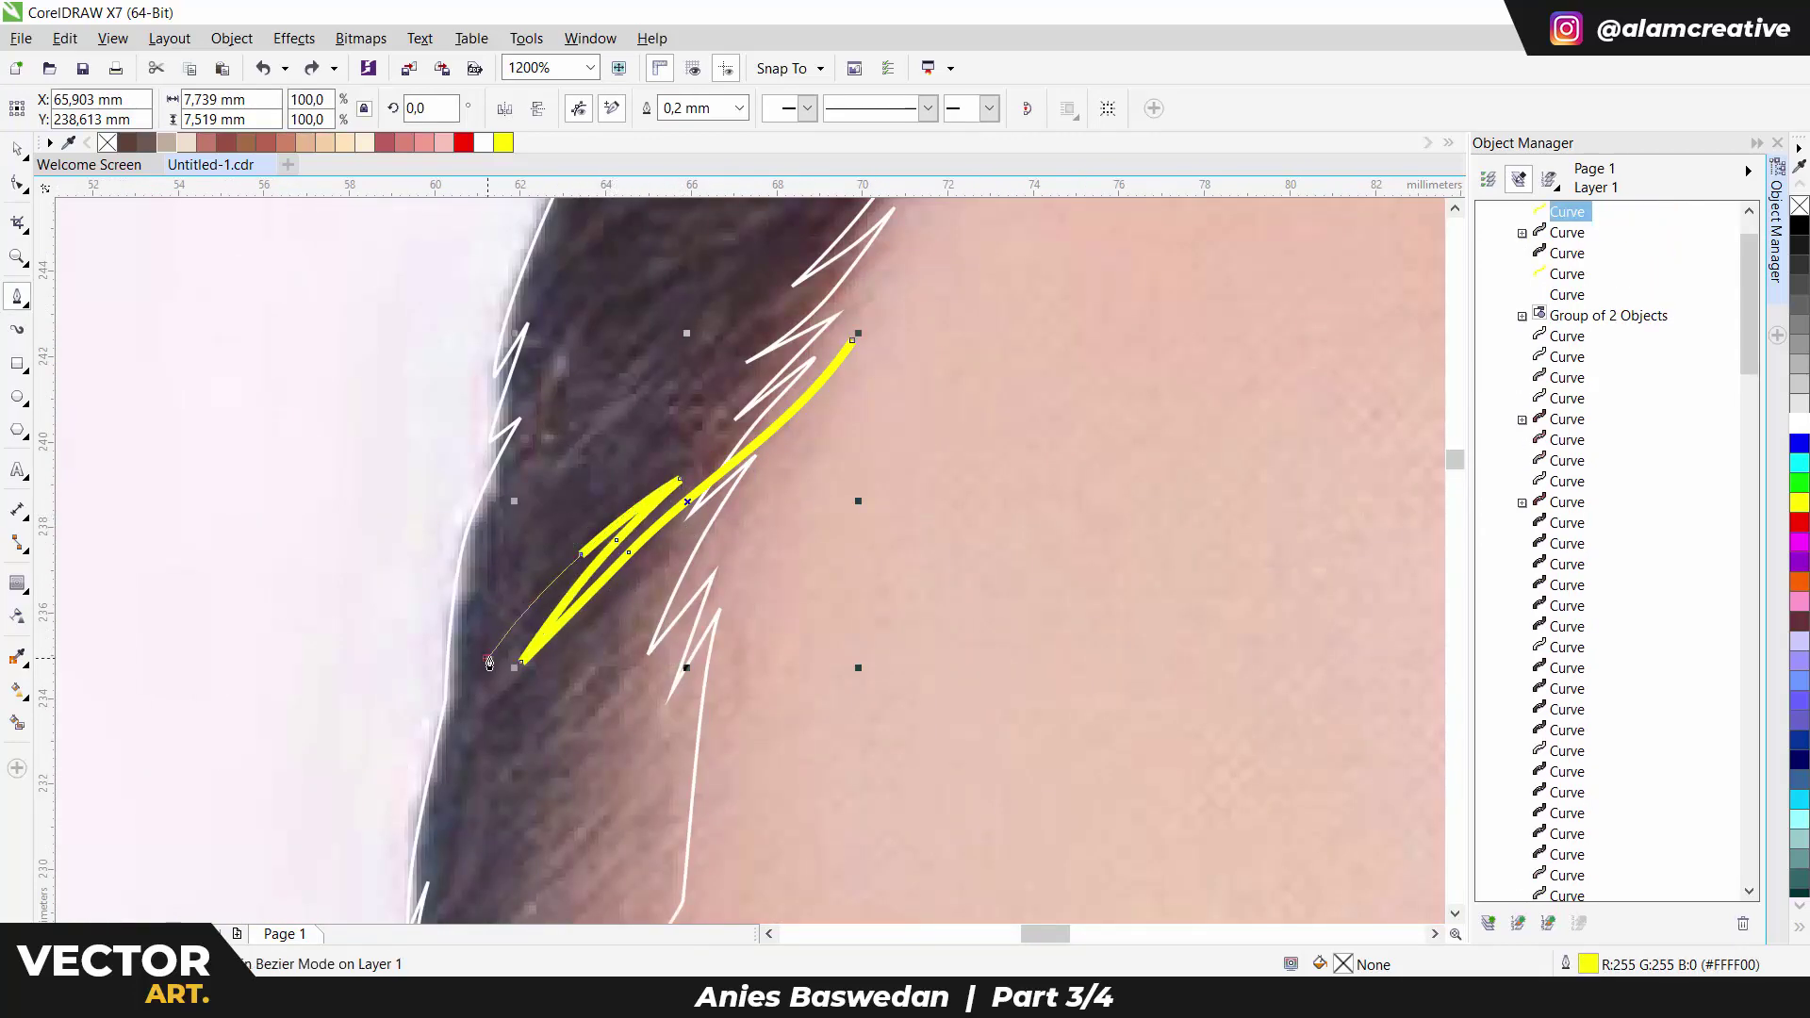
left_click(535, 523)
scroll(538, 525, "up", 3)
left_click(636, 459)
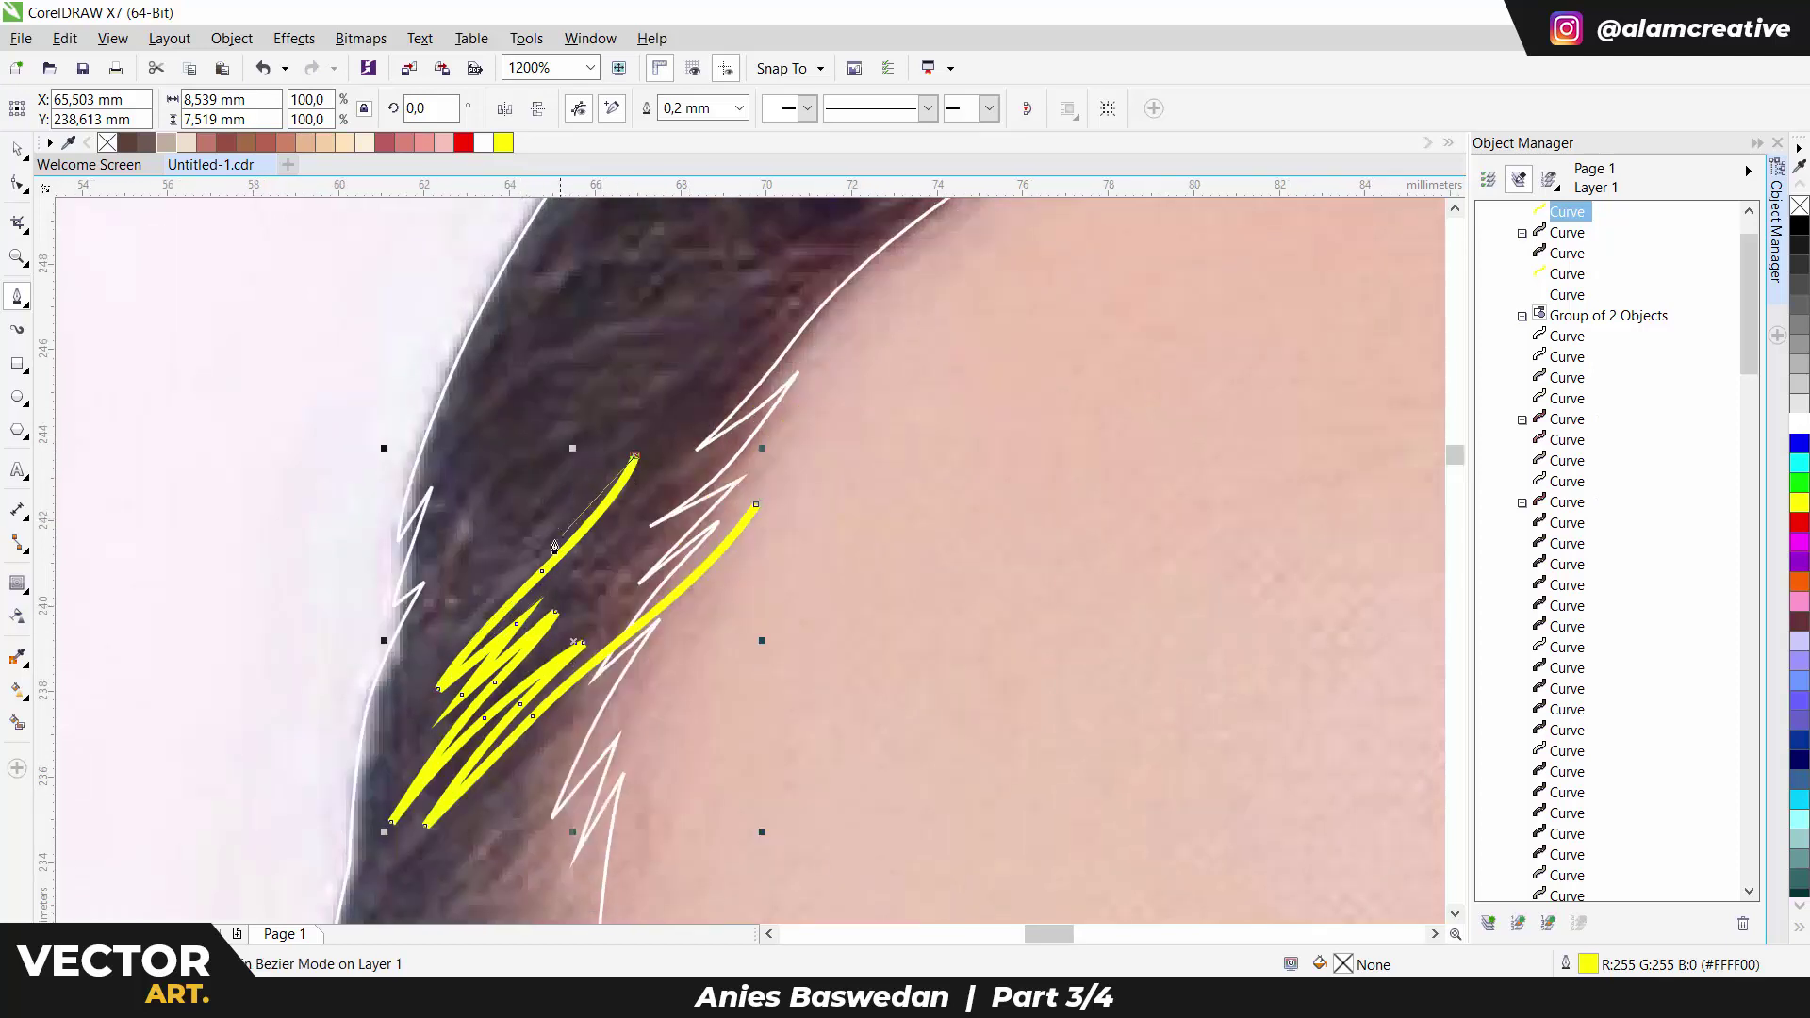
Extend the temple strands up to the forehead hairline and turn back toward the outer edge, about 12 × 14 mm overall.
left_click(432, 632)
scroll(521, 577, "up", 3)
left_click(727, 430)
left_click(683, 453)
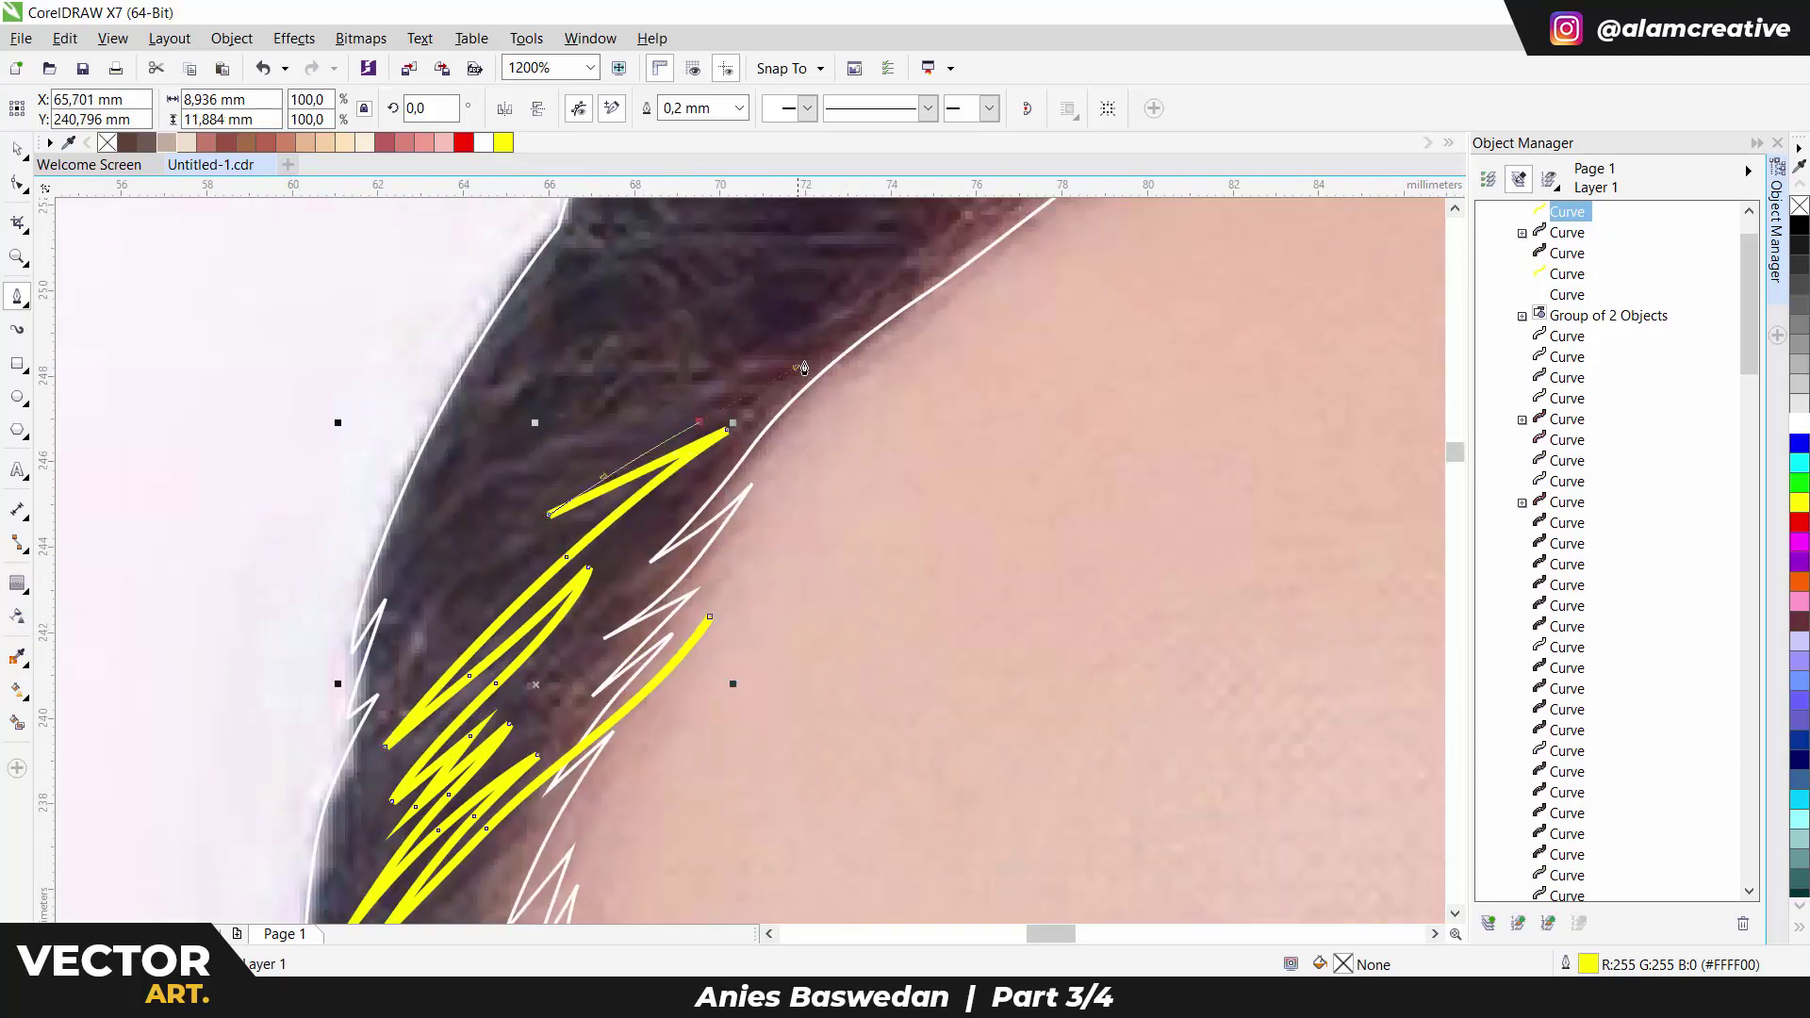
scroll(804, 368, "up", 3)
scroll(407, 614, "down", 3)
left_click(545, 565)
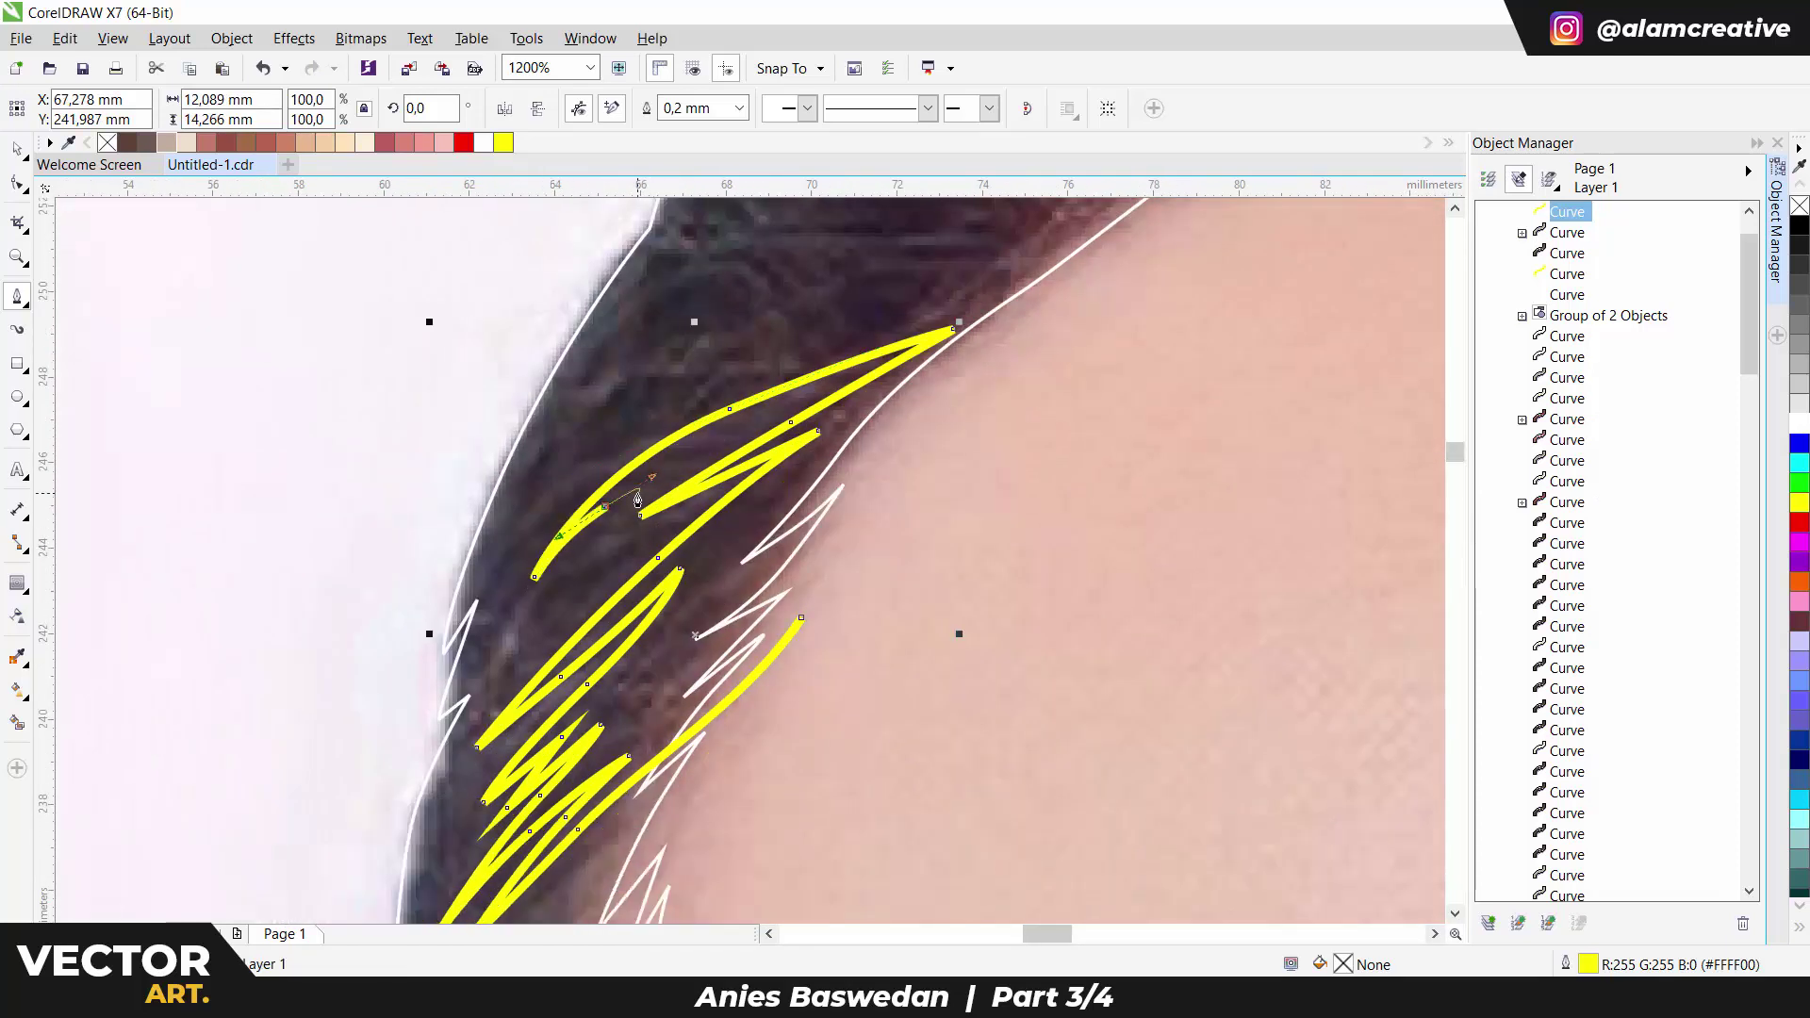
left_click(560, 612)
Trace the strands back down along the outer edge of the temple hair, about 13 × 17 mm overall.
scroll(560, 613, "down", 3)
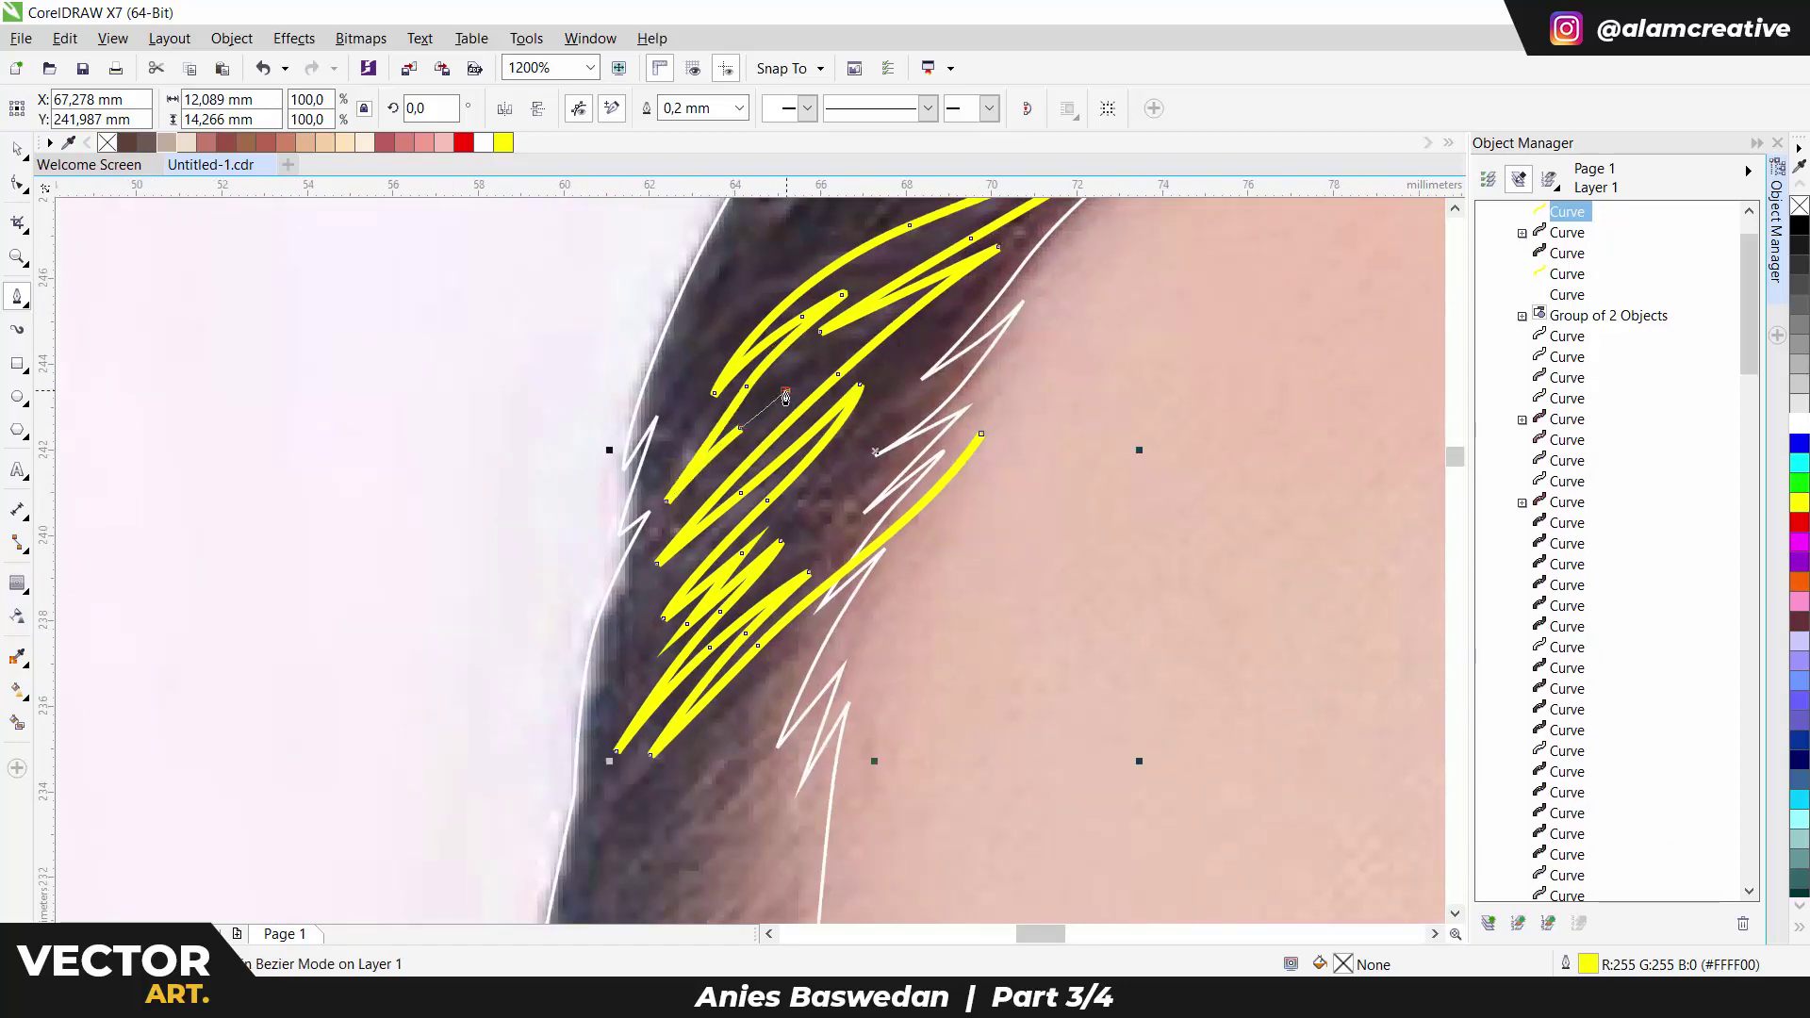
key("ctrl+z")
scroll(583, 640, "down", 3)
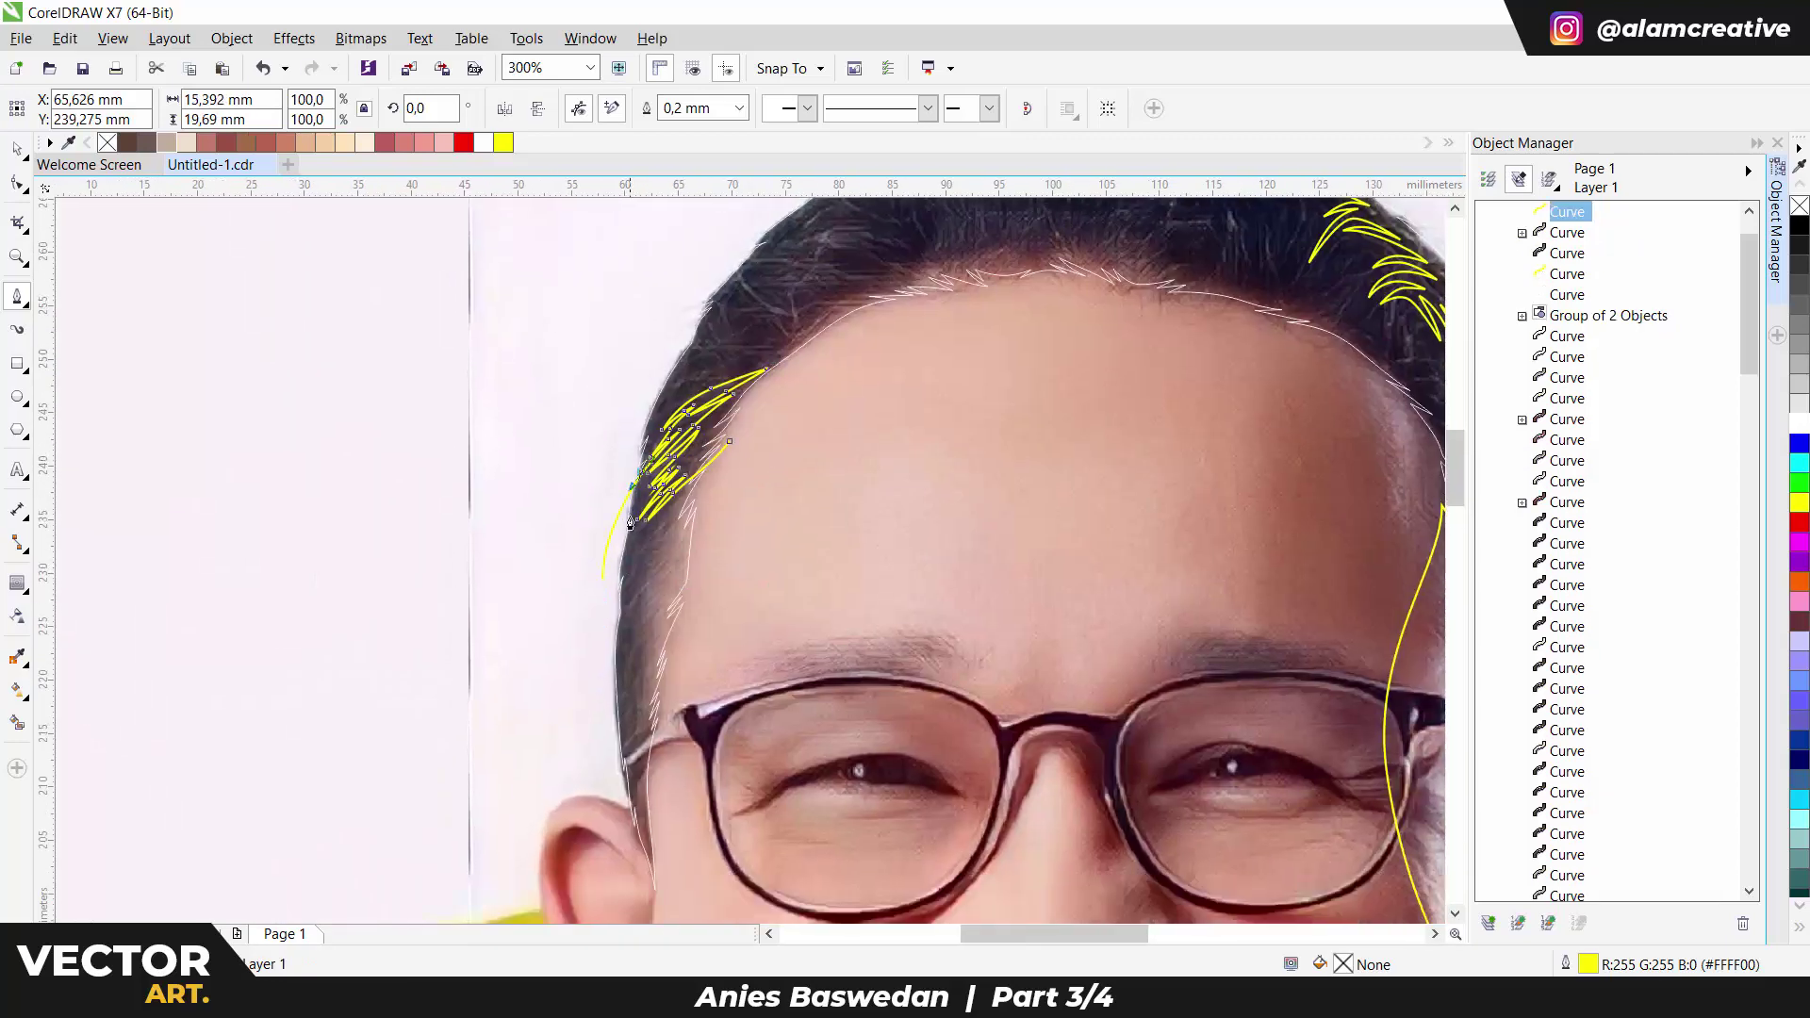
scroll(679, 407, "up", 2)
scroll(678, 407, "up", 2)
left_click(662, 450)
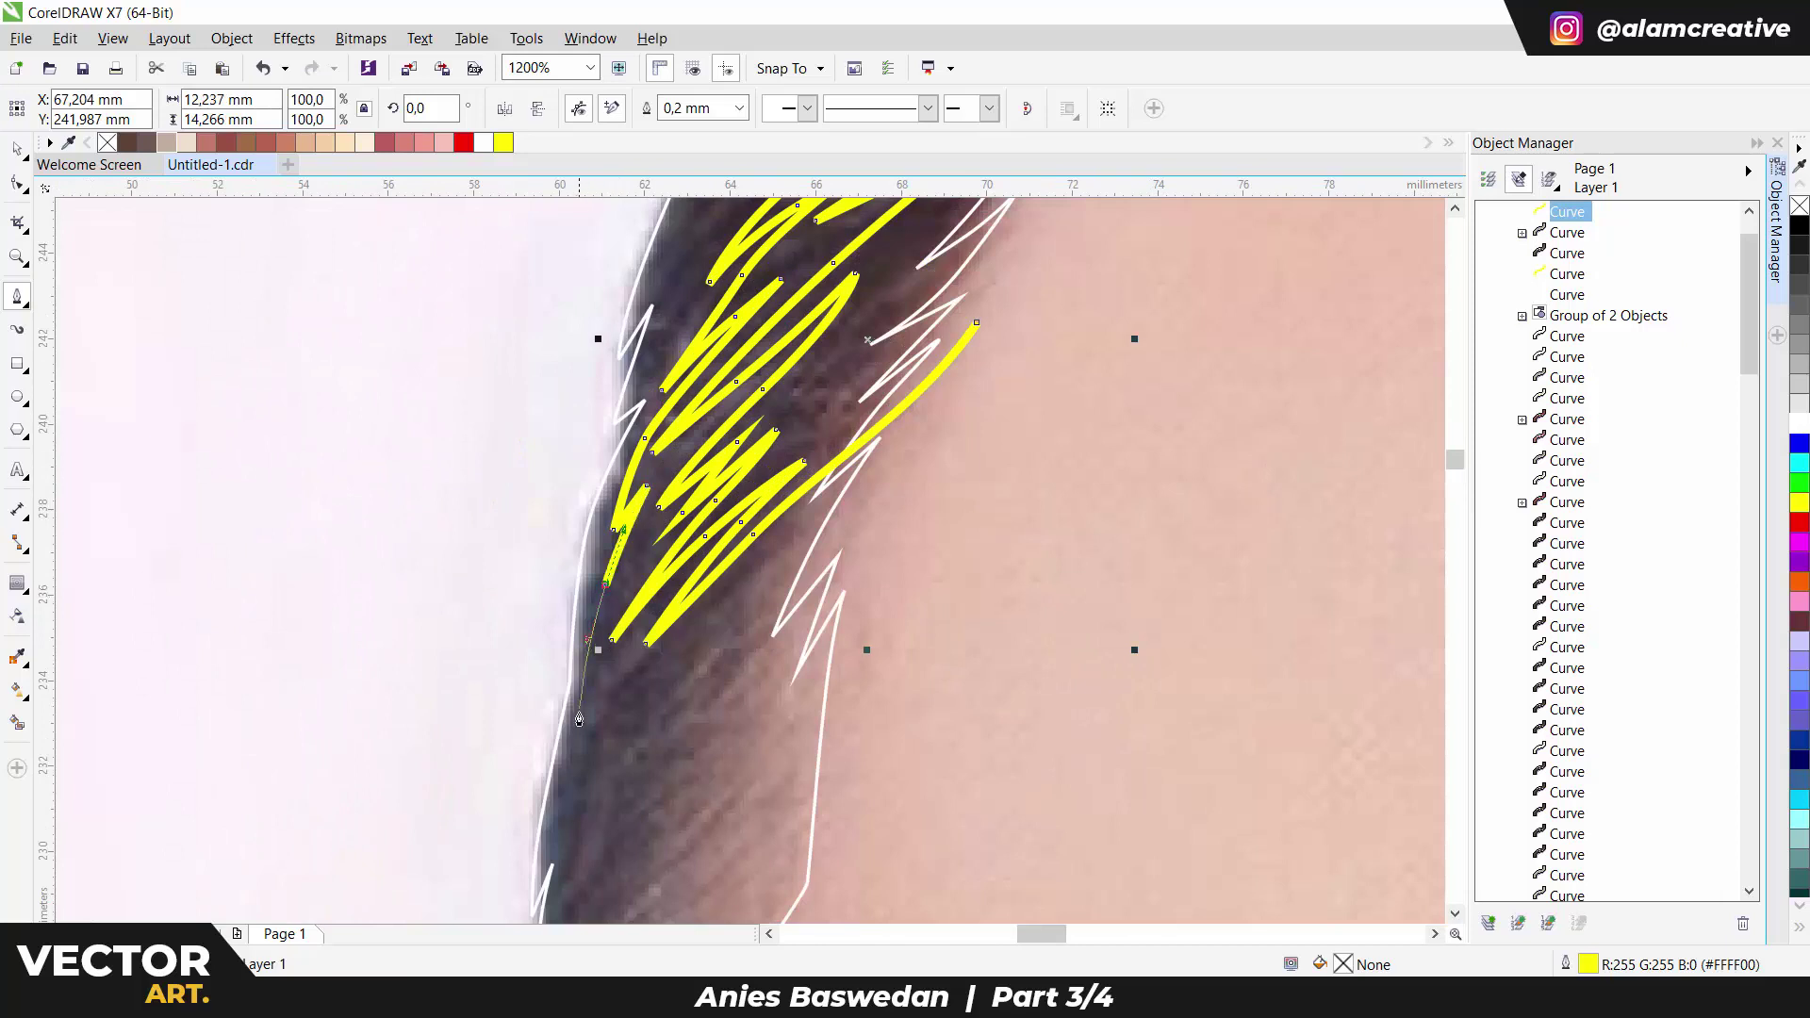
left_click(685, 666)
scroll(717, 566, "down", 3)
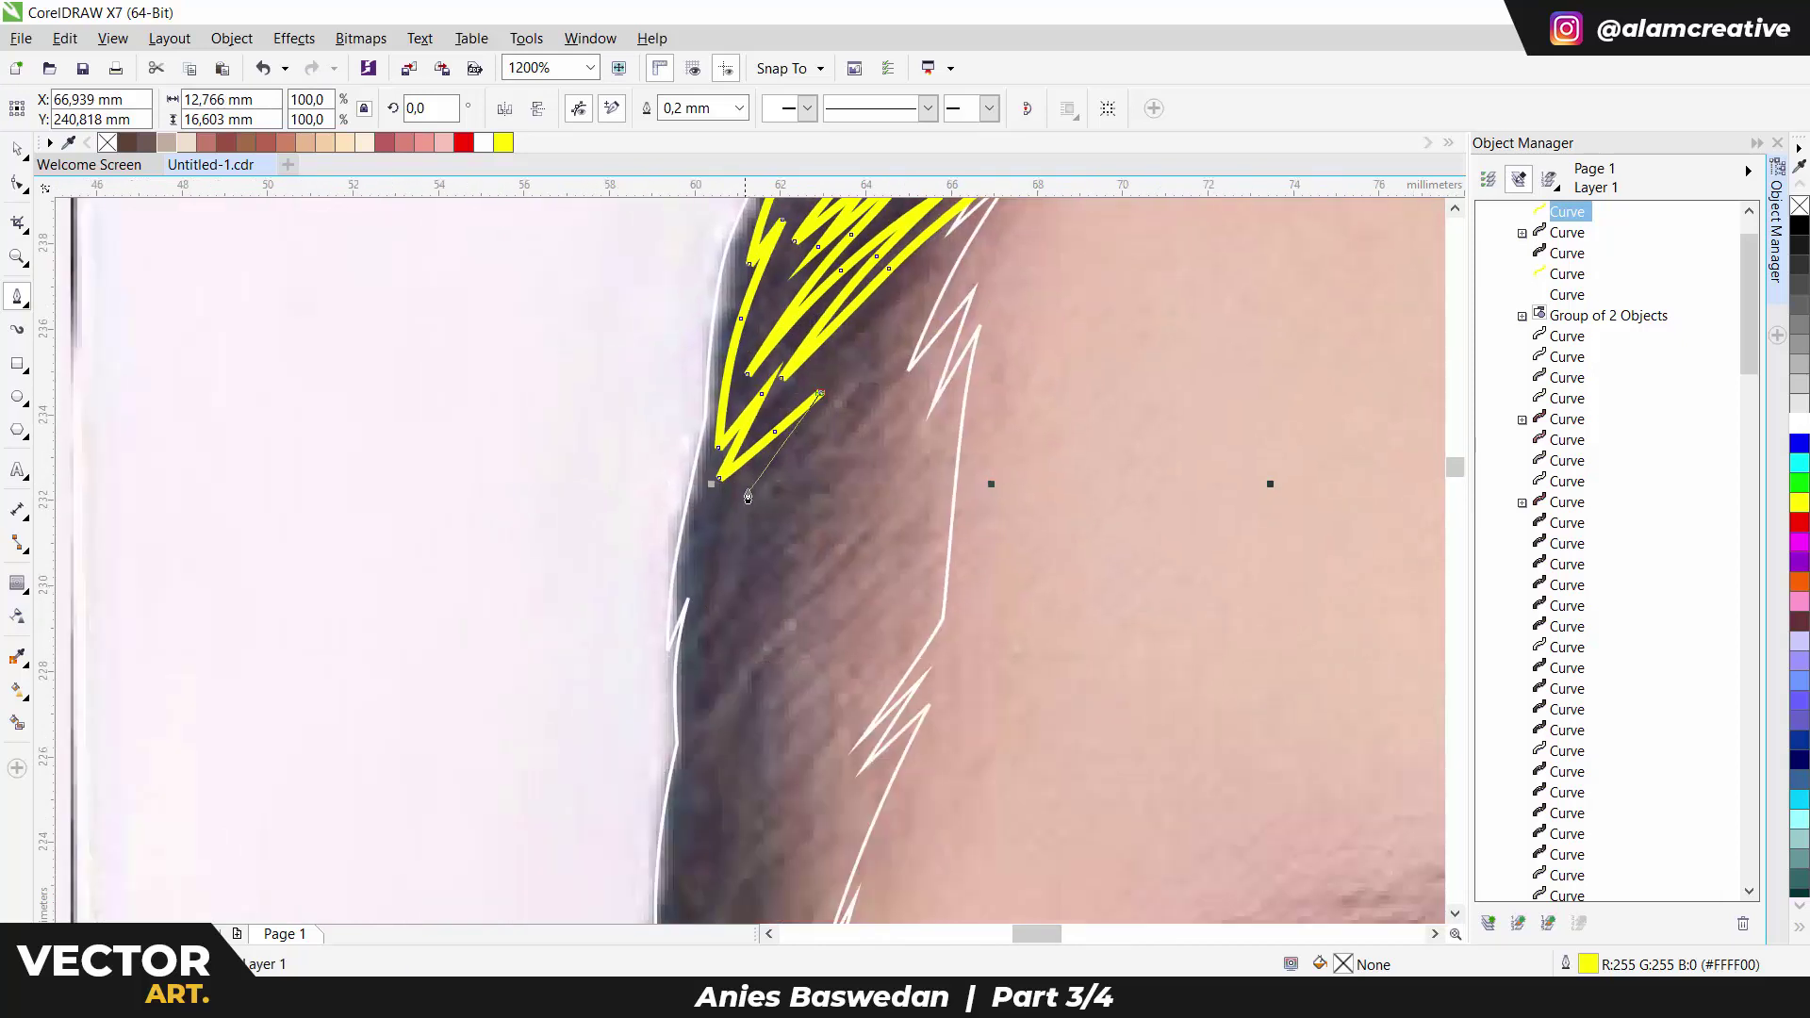
Continue the zigzag strands down the left sideburn toward the glasses arm, about 13 × 30 mm overall.
left_click(701, 654)
left_click(764, 561)
left_click(702, 700)
scroll(701, 700, "down", 3)
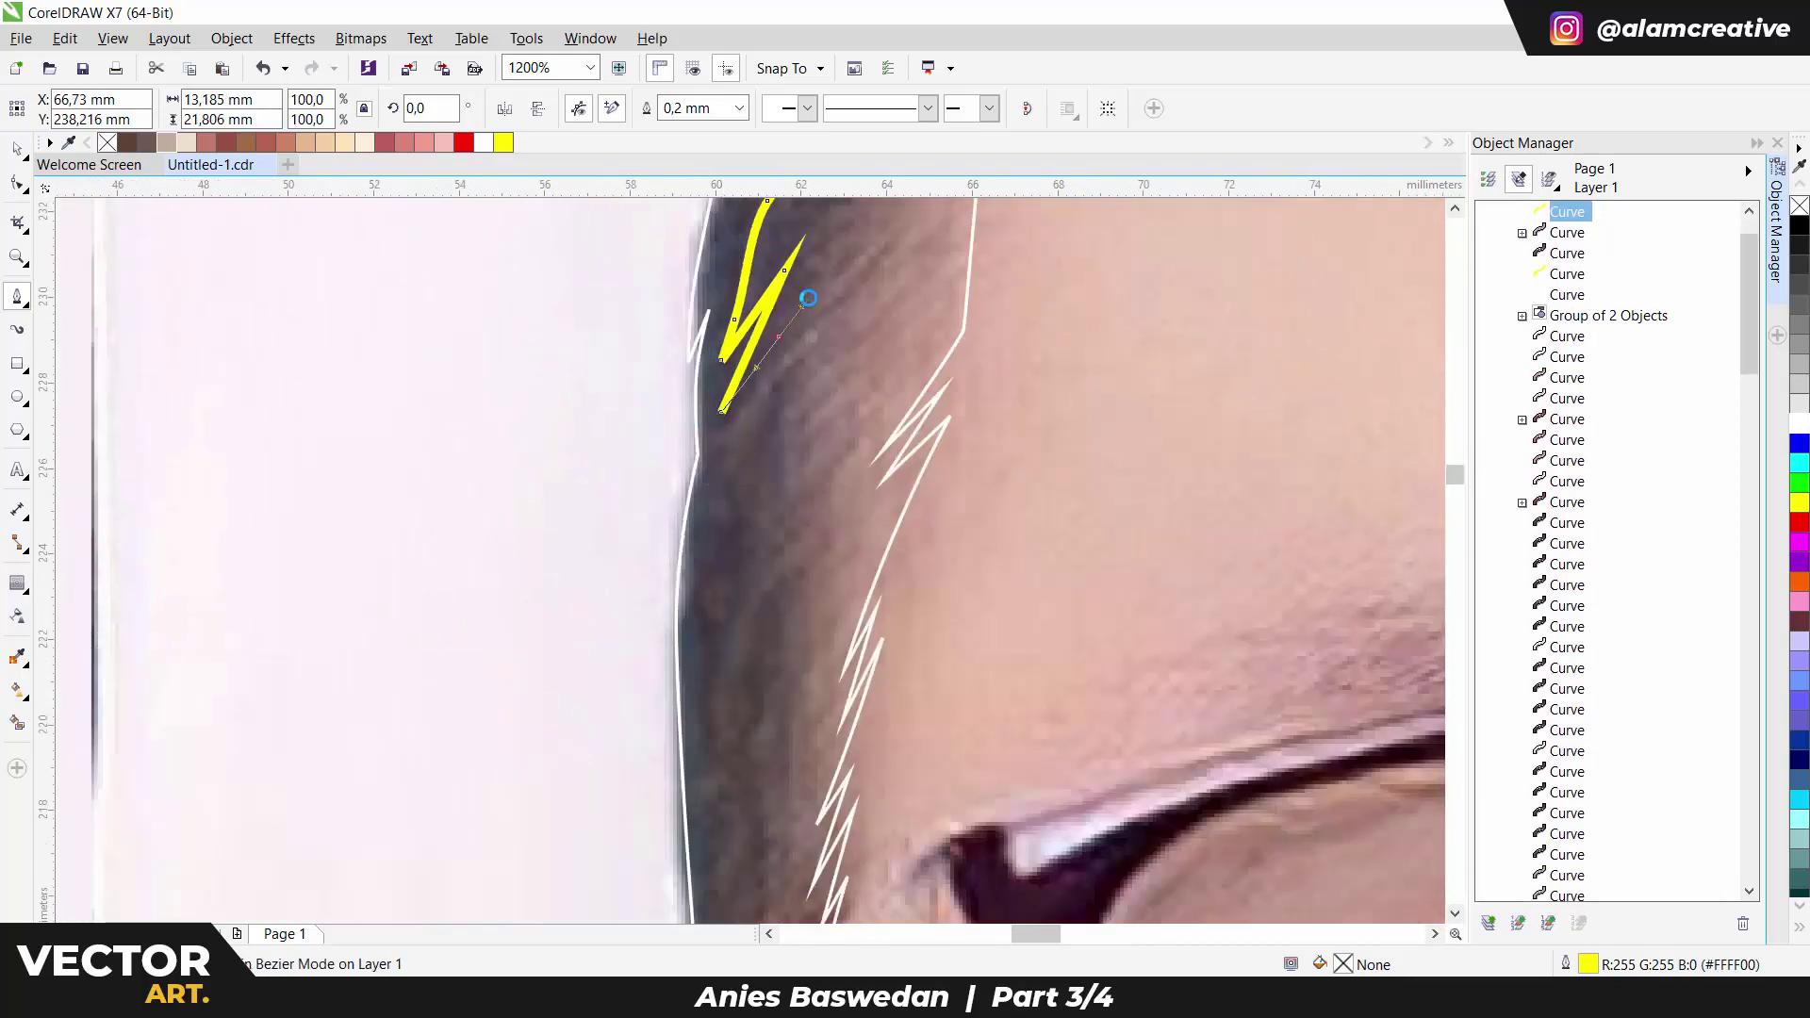
left_click(728, 552)
scroll(727, 552, "down", 3)
left_click(815, 377)
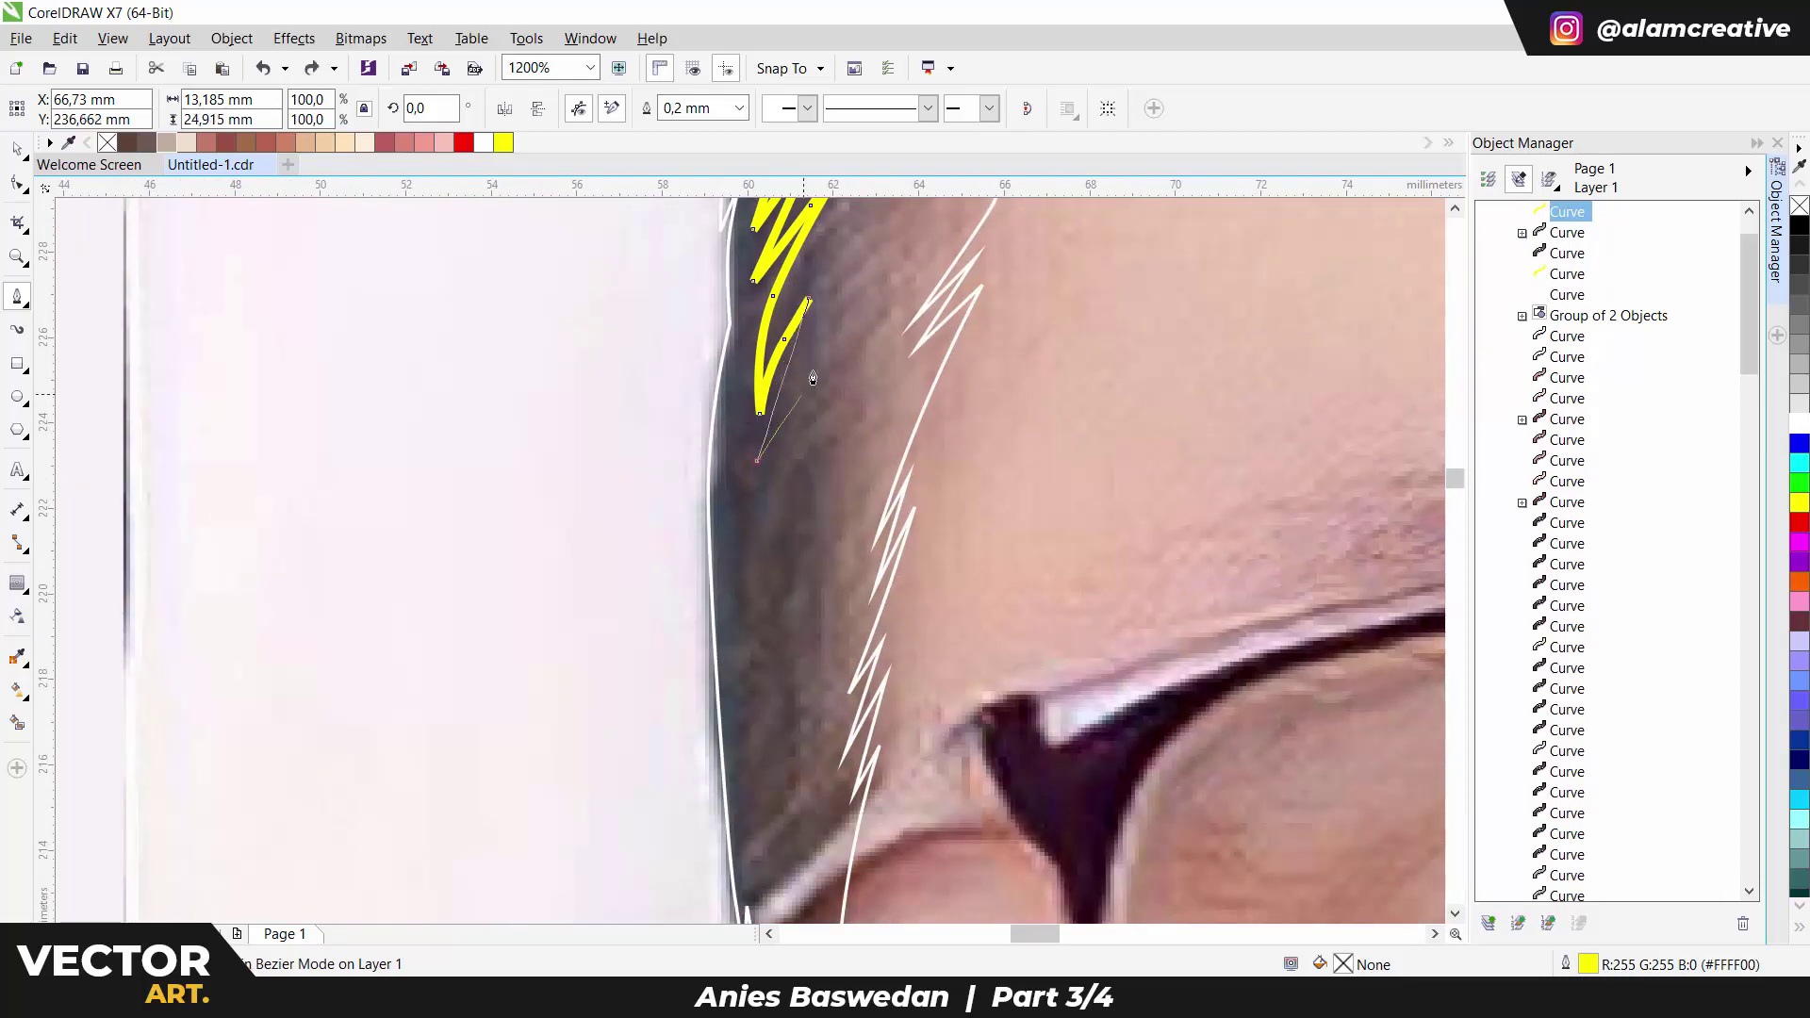
left_click(751, 558)
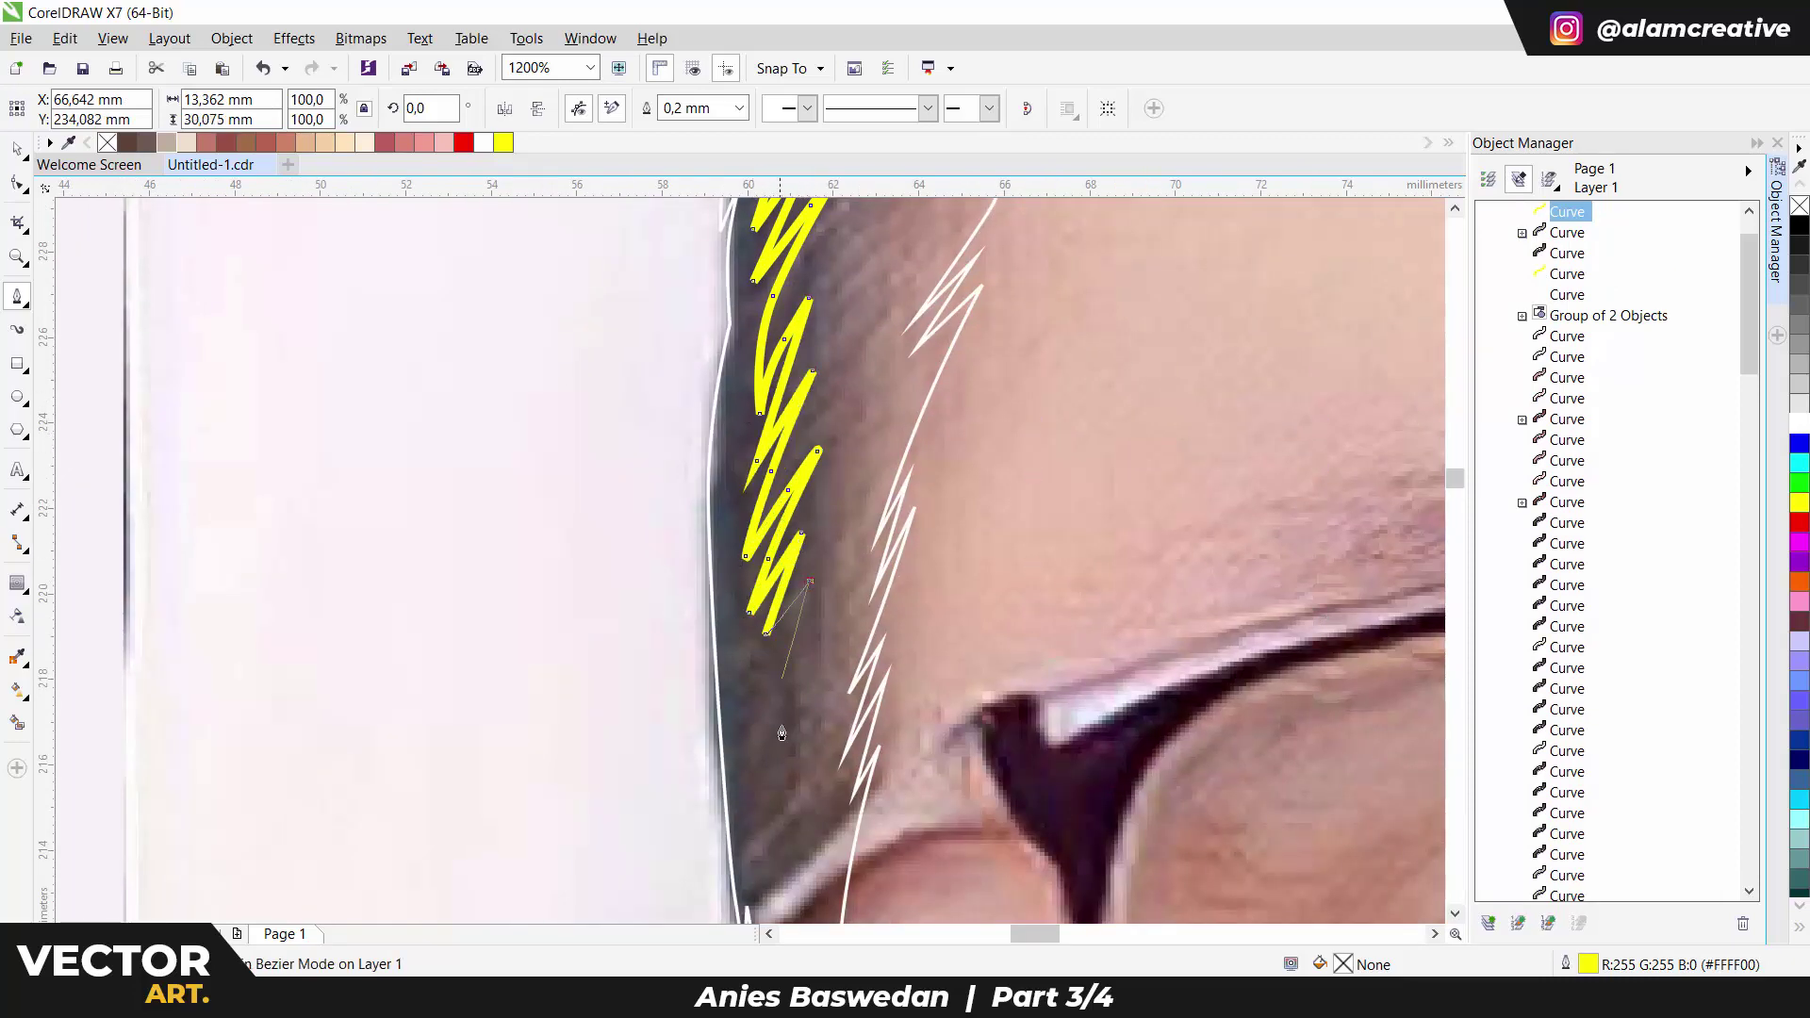
Extend the strands down the sideburn beside the ear and close the shape across the face, about 13 × 55 mm overall.
scroll(782, 733, "down", 3)
left_click(828, 528)
left_click(834, 641)
scroll(834, 641, "up", 2)
scroll(789, 591, "down", 1)
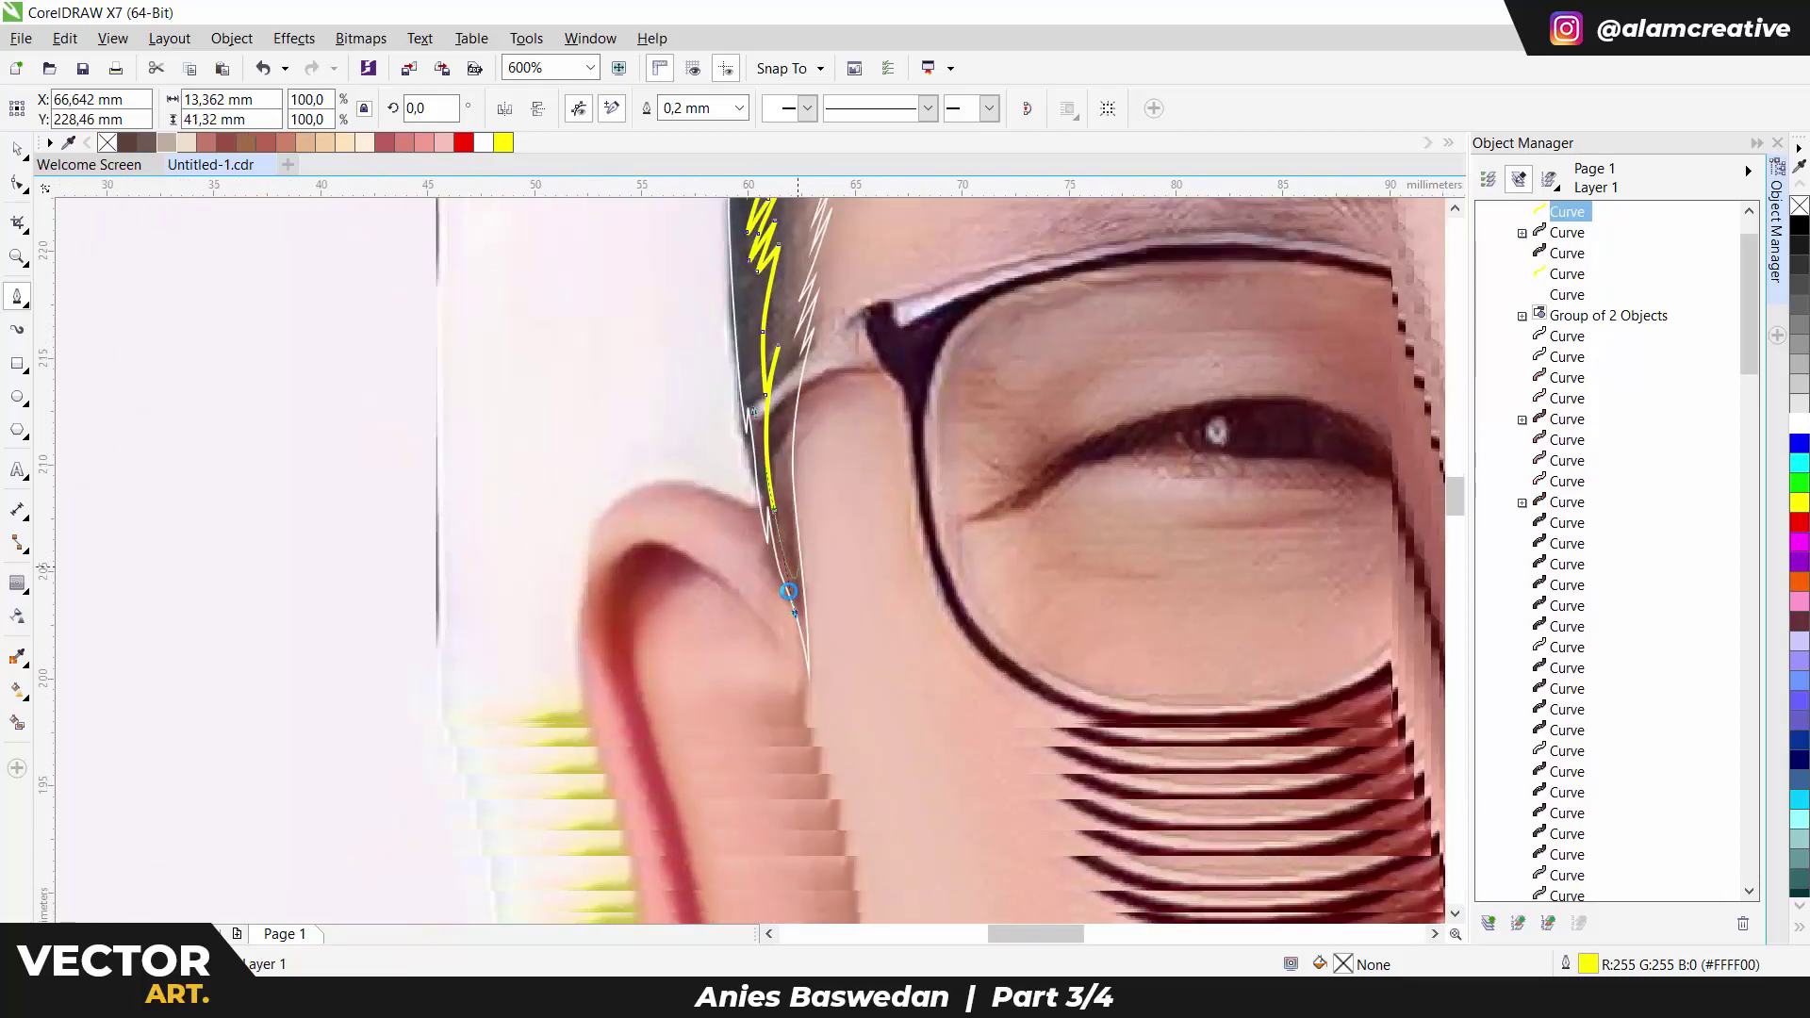
scroll(788, 591, "down", 2)
left_click(782, 811)
scroll(843, 535, "up", 2)
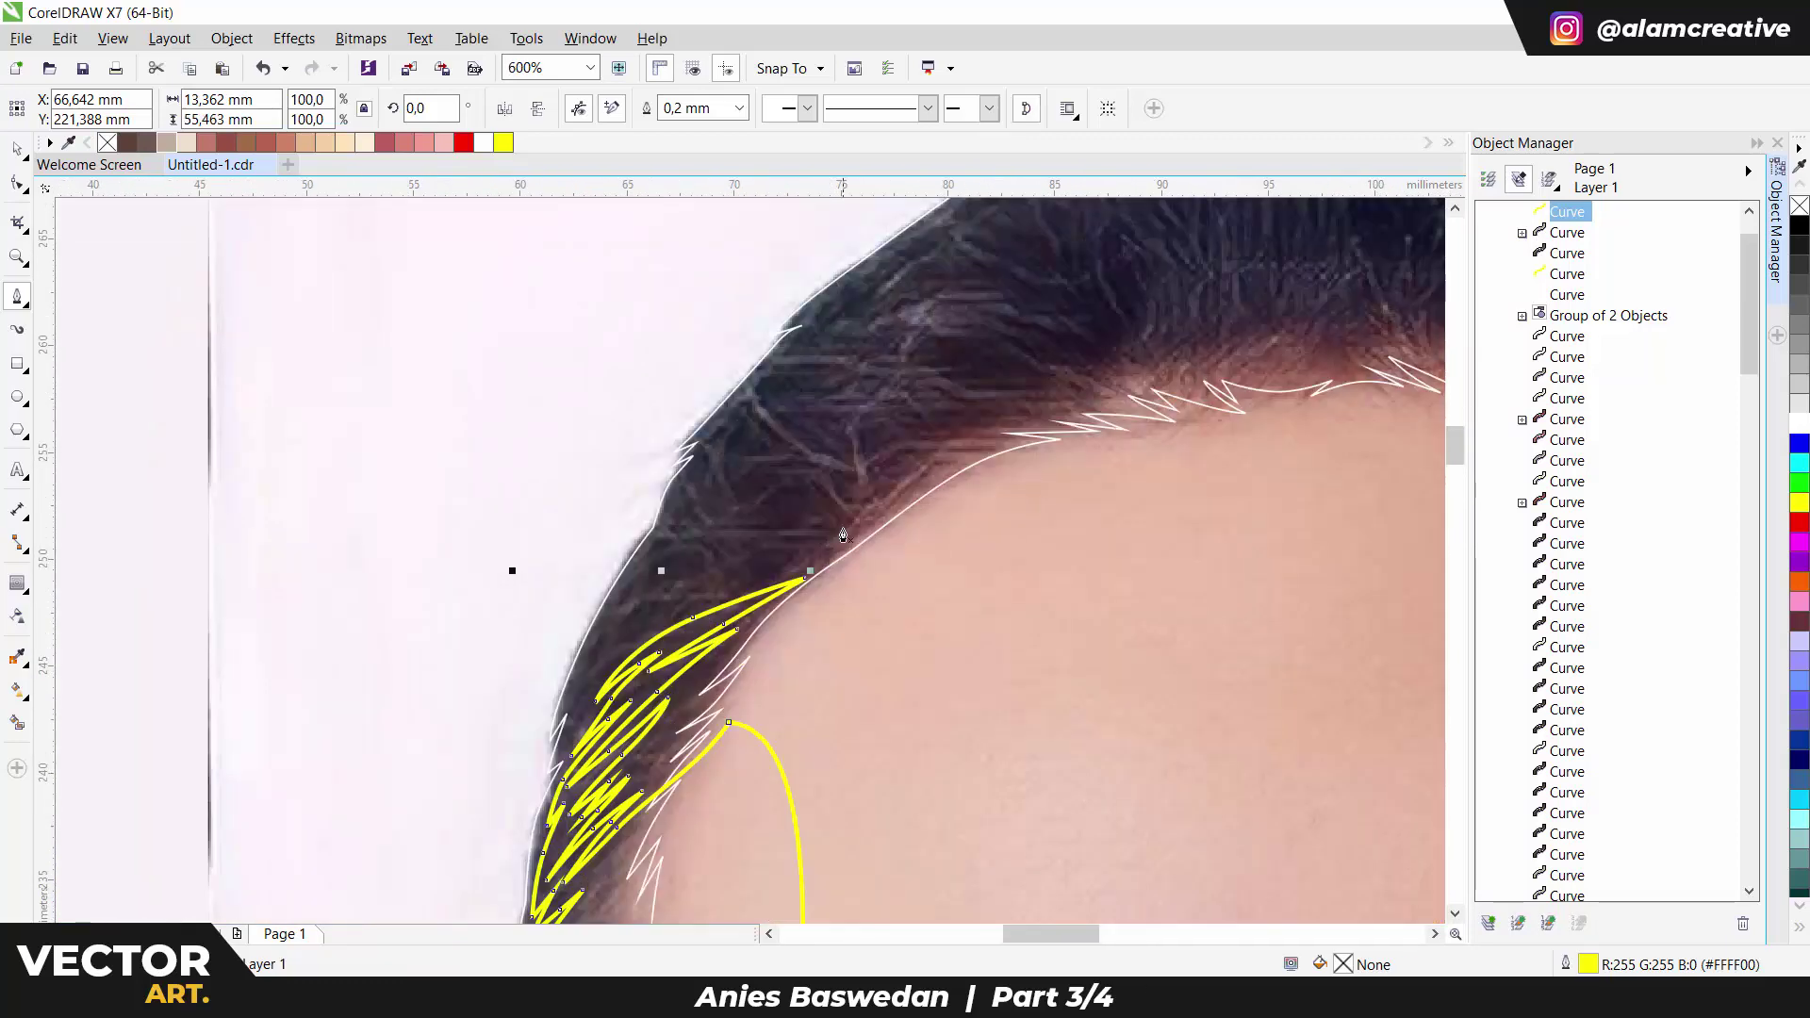
Trace a separate closed strand shape above the temple strands, about 9 × 1.8 mm.
left_click(843, 535)
left_click(676, 553)
scroll(744, 556, "up", 2)
scroll(817, 513, "down", 1)
left_click(891, 517)
left_click(740, 517)
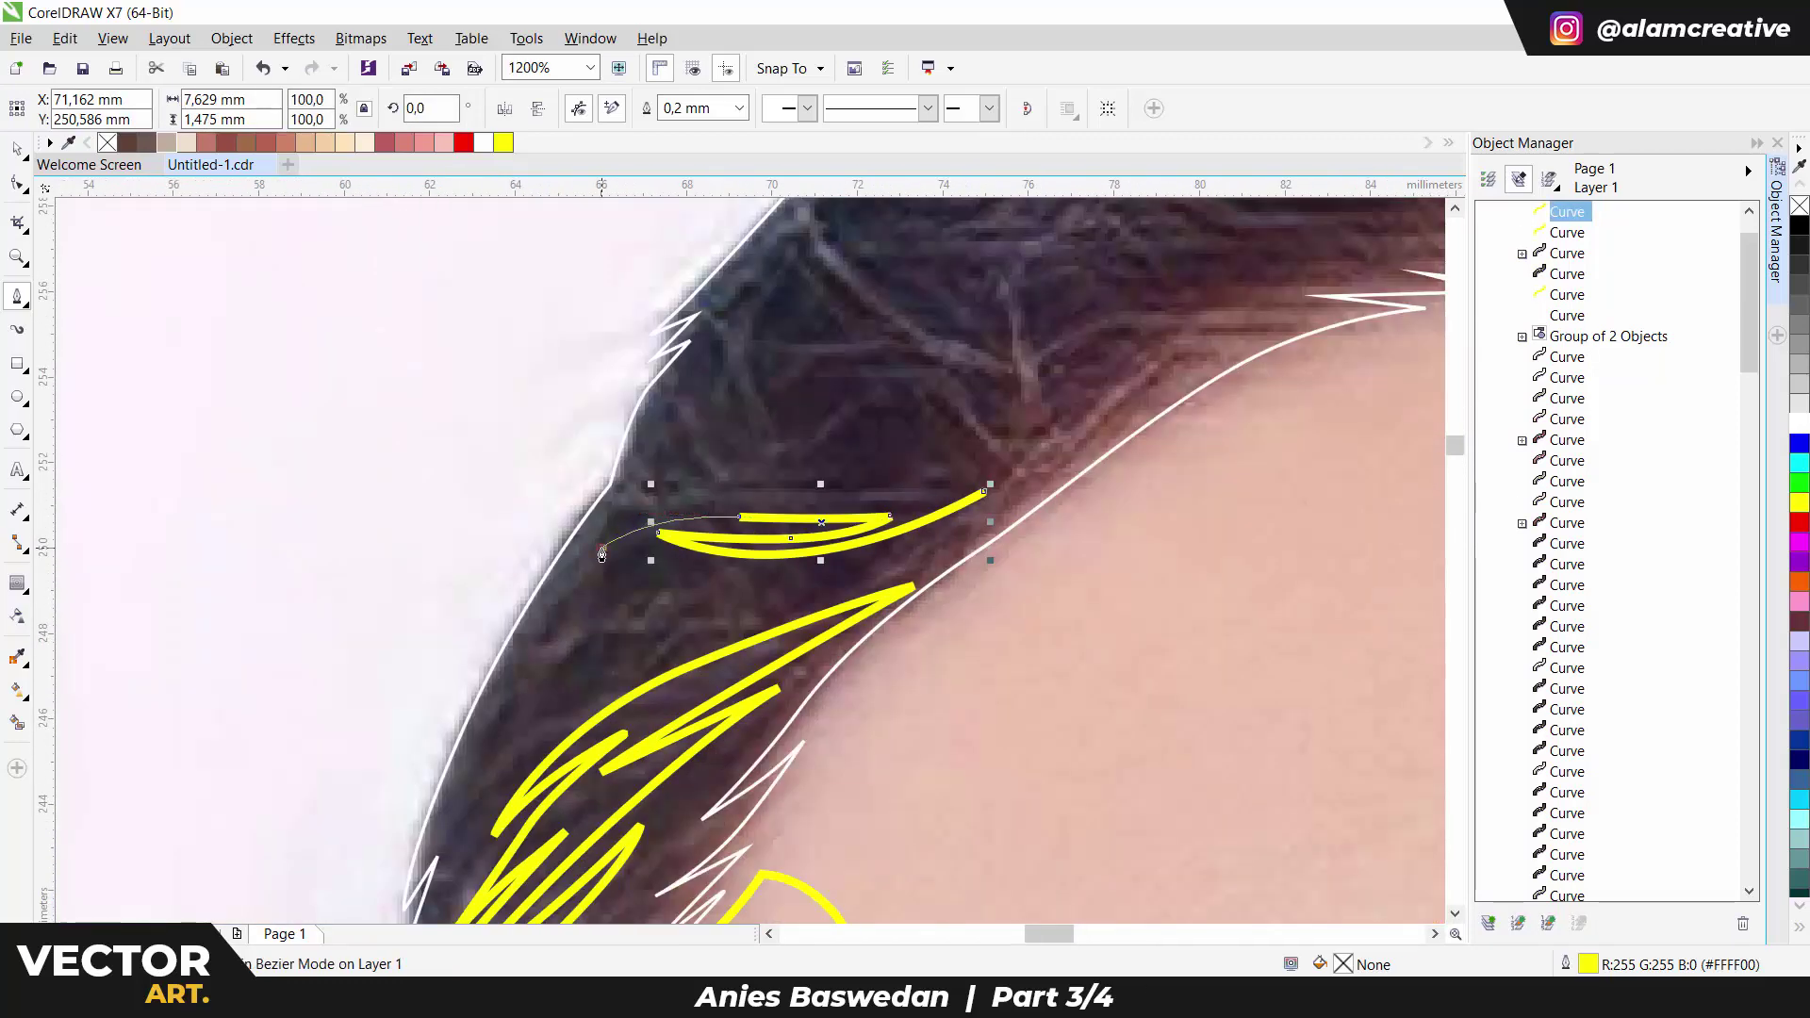
left_click(984, 491)
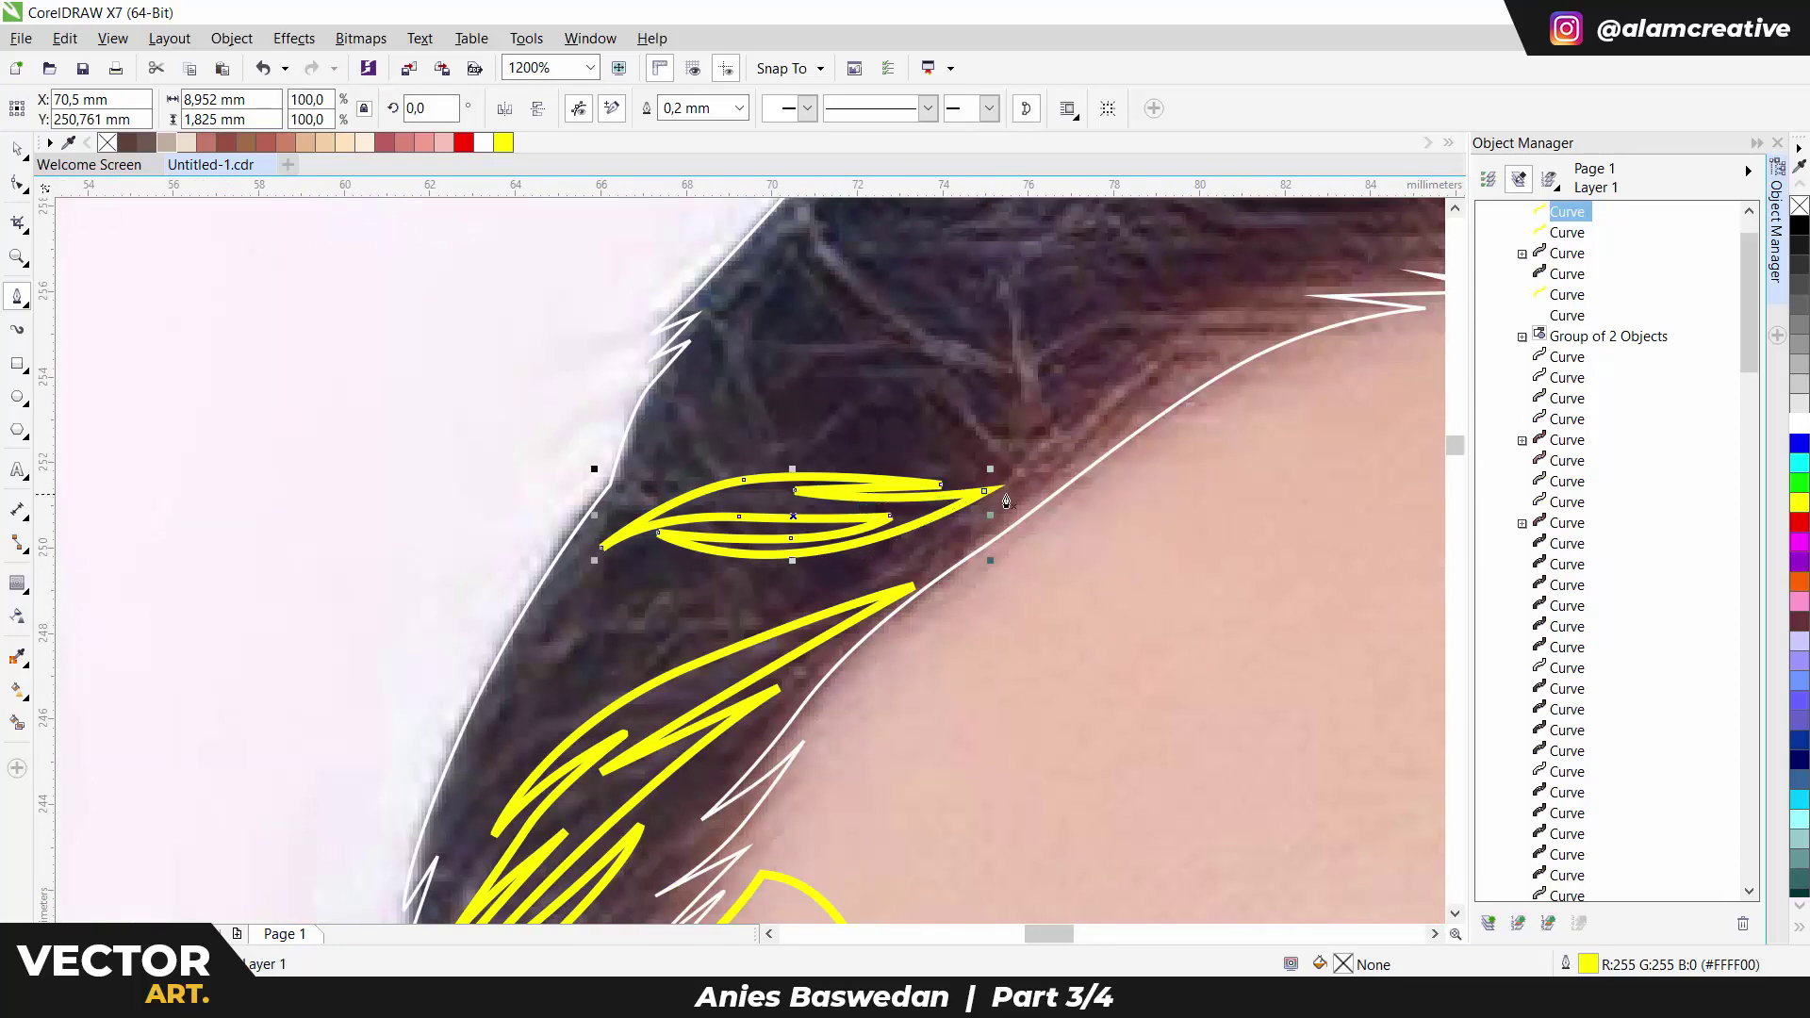
Start another strand curve above the small closed shape, with sweeping strands about 9 × 4 mm overall.
scroll(999, 528, "down", 1)
scroll(1002, 539, "up", 1)
left_click(769, 474)
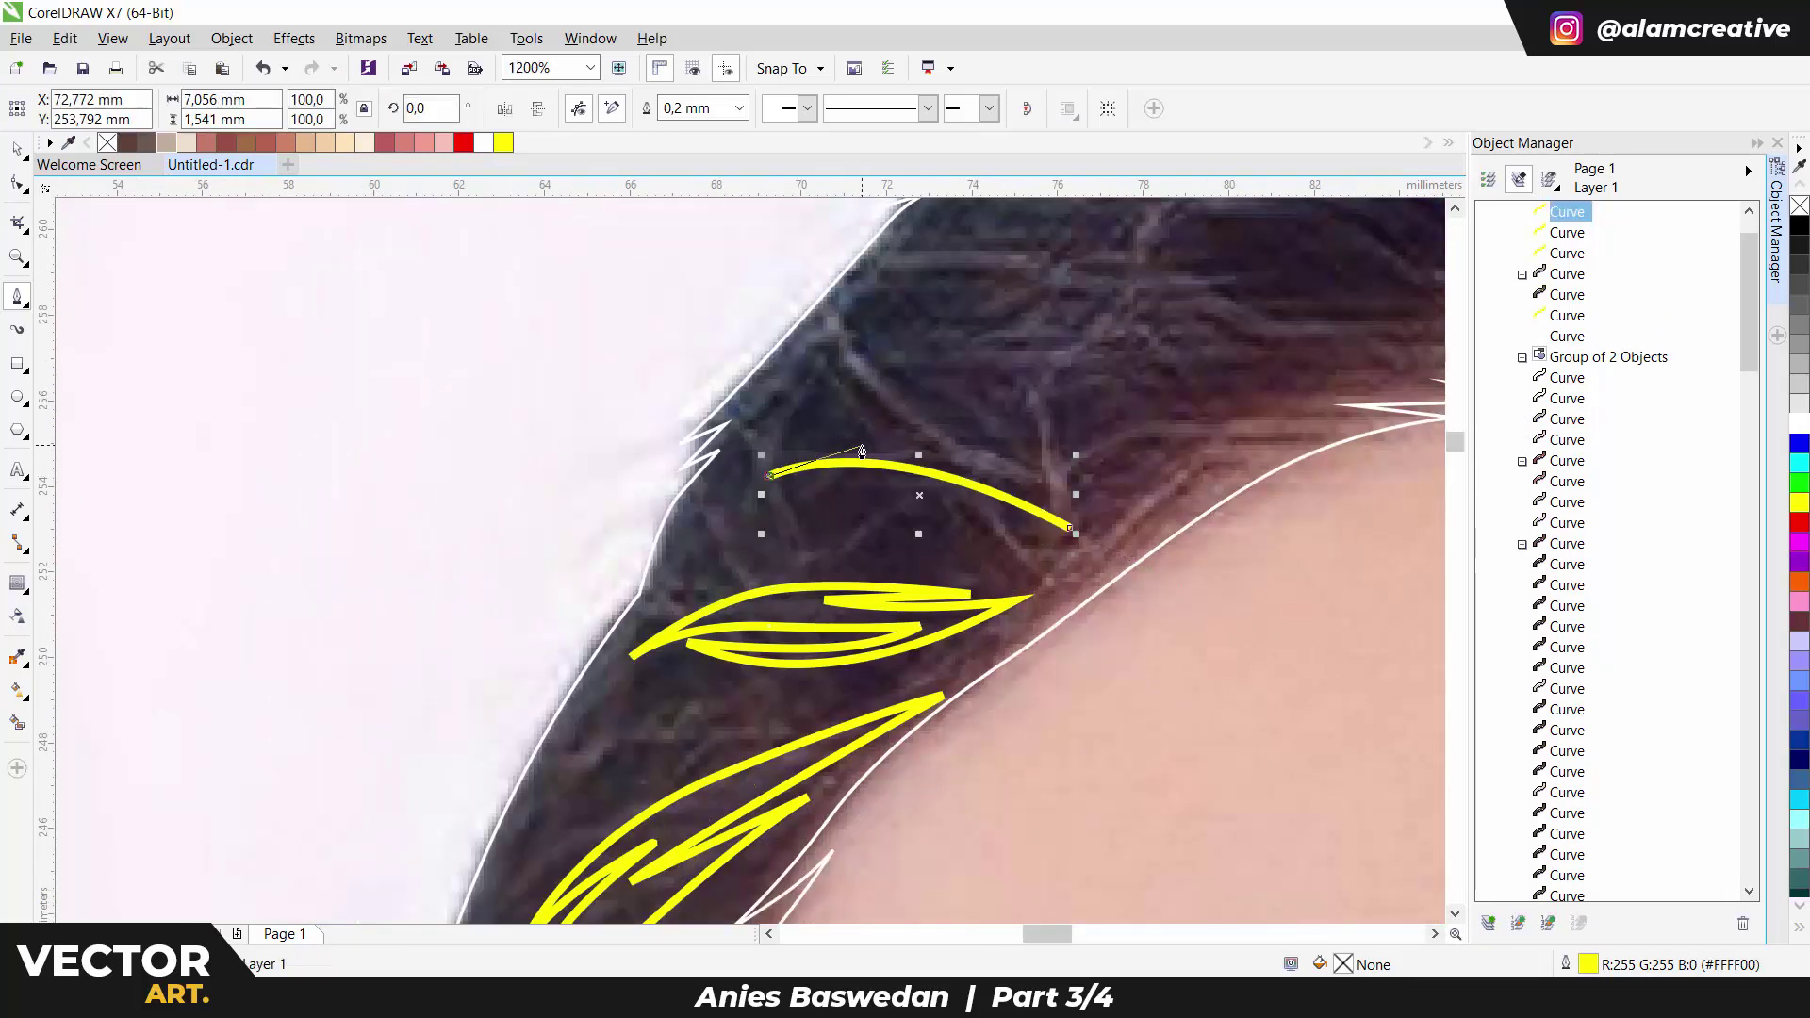
left_click(1027, 465)
left_click(890, 415)
left_click_drag(1118, 432, 1005, 411)
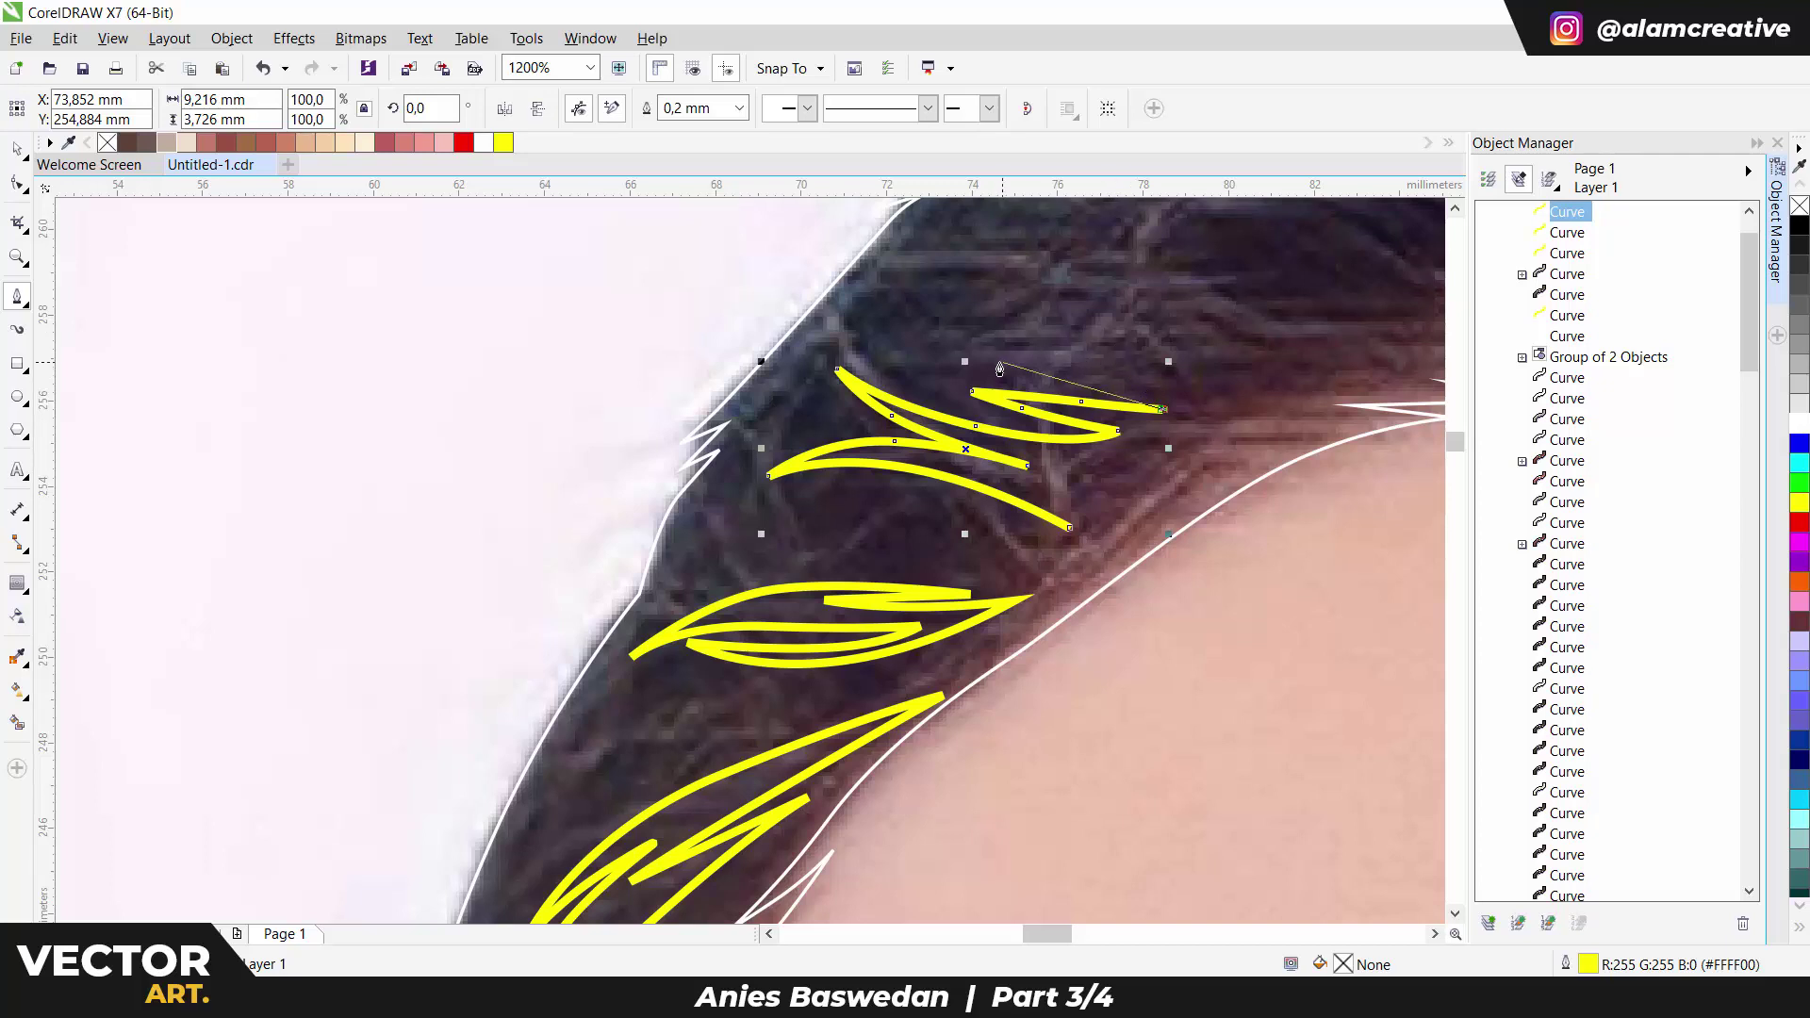
Add more curved strands above the current ones toward the outer hair edge, about 10 × 6 mm overall.
left_click(989, 362)
left_click(867, 360)
scroll(867, 360, "up", 2)
scroll(867, 360, "right", 2)
left_click(894, 431)
left_click_drag(1062, 464, 905, 363)
left_click(1074, 451)
left_click(1041, 389)
scroll(905, 363, "up", 1)
scroll(905, 363, "right", 1)
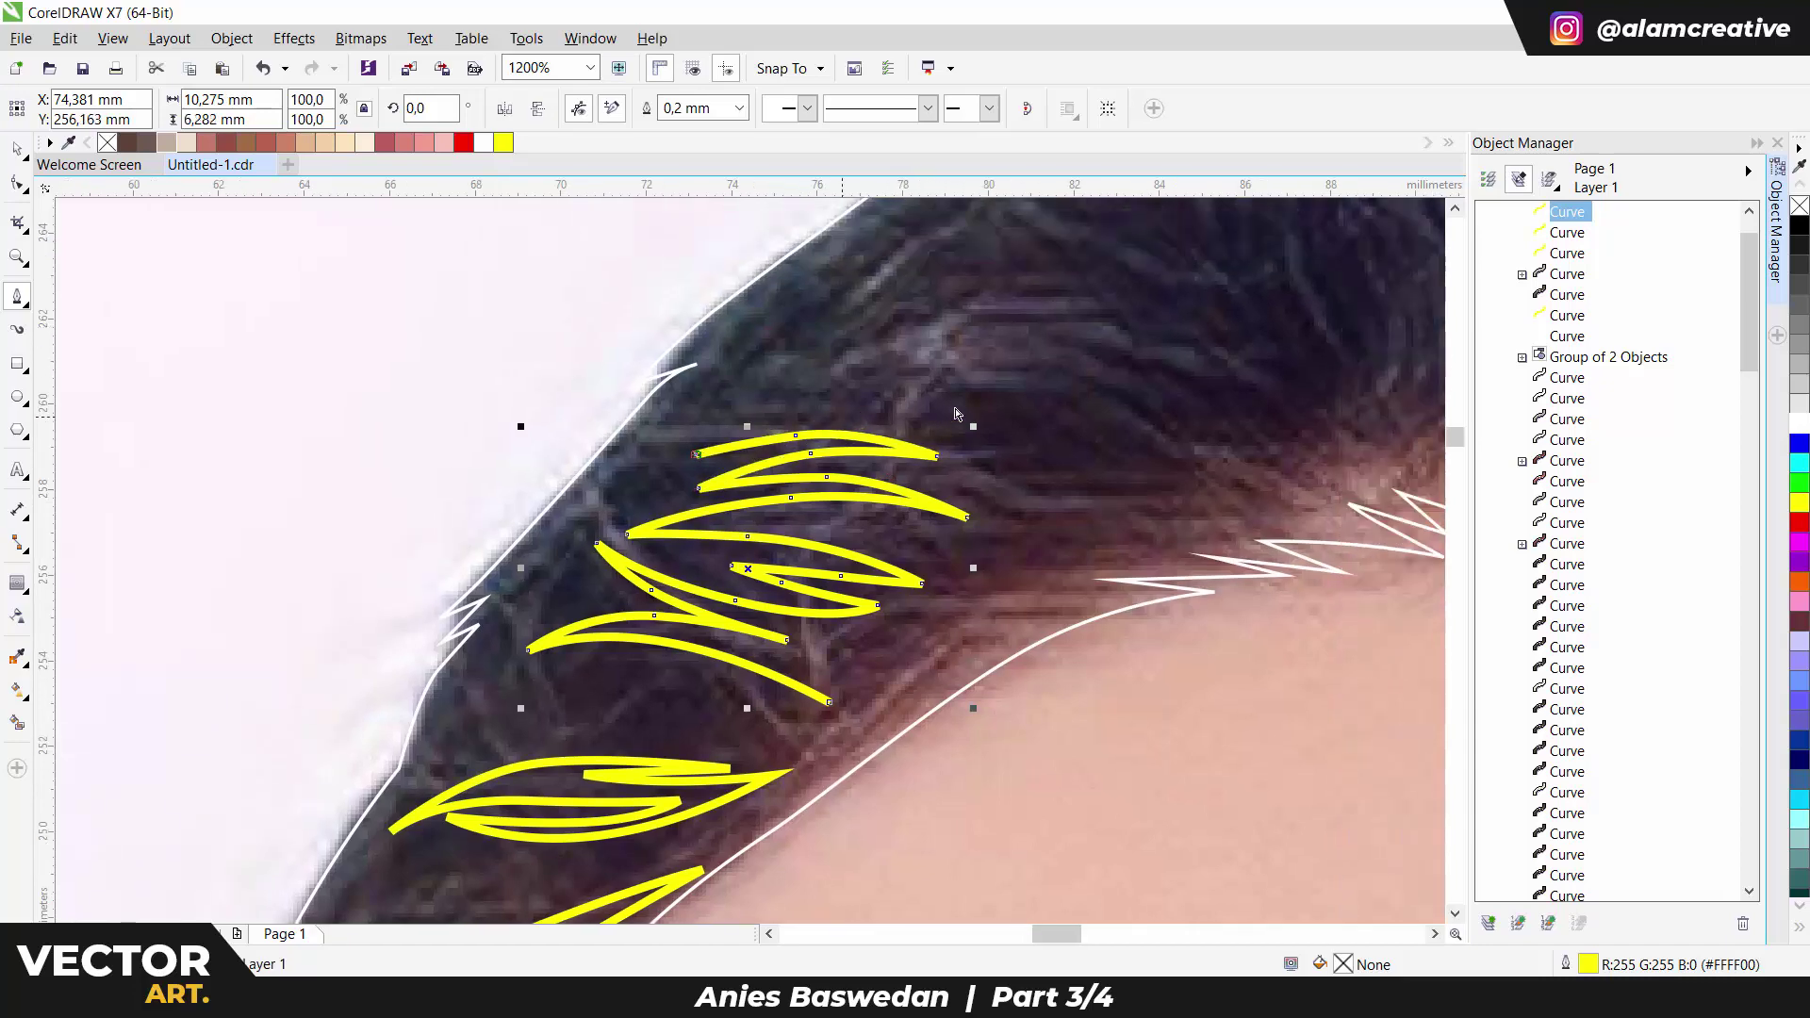
Extend the strand curve with a long sweep toward the forehead hairline, about 14 × 7 mm overall.
scroll(894, 424, "down", 1)
scroll(894, 425, "right", 1)
left_click_drag(1027, 437, 1044, 439)
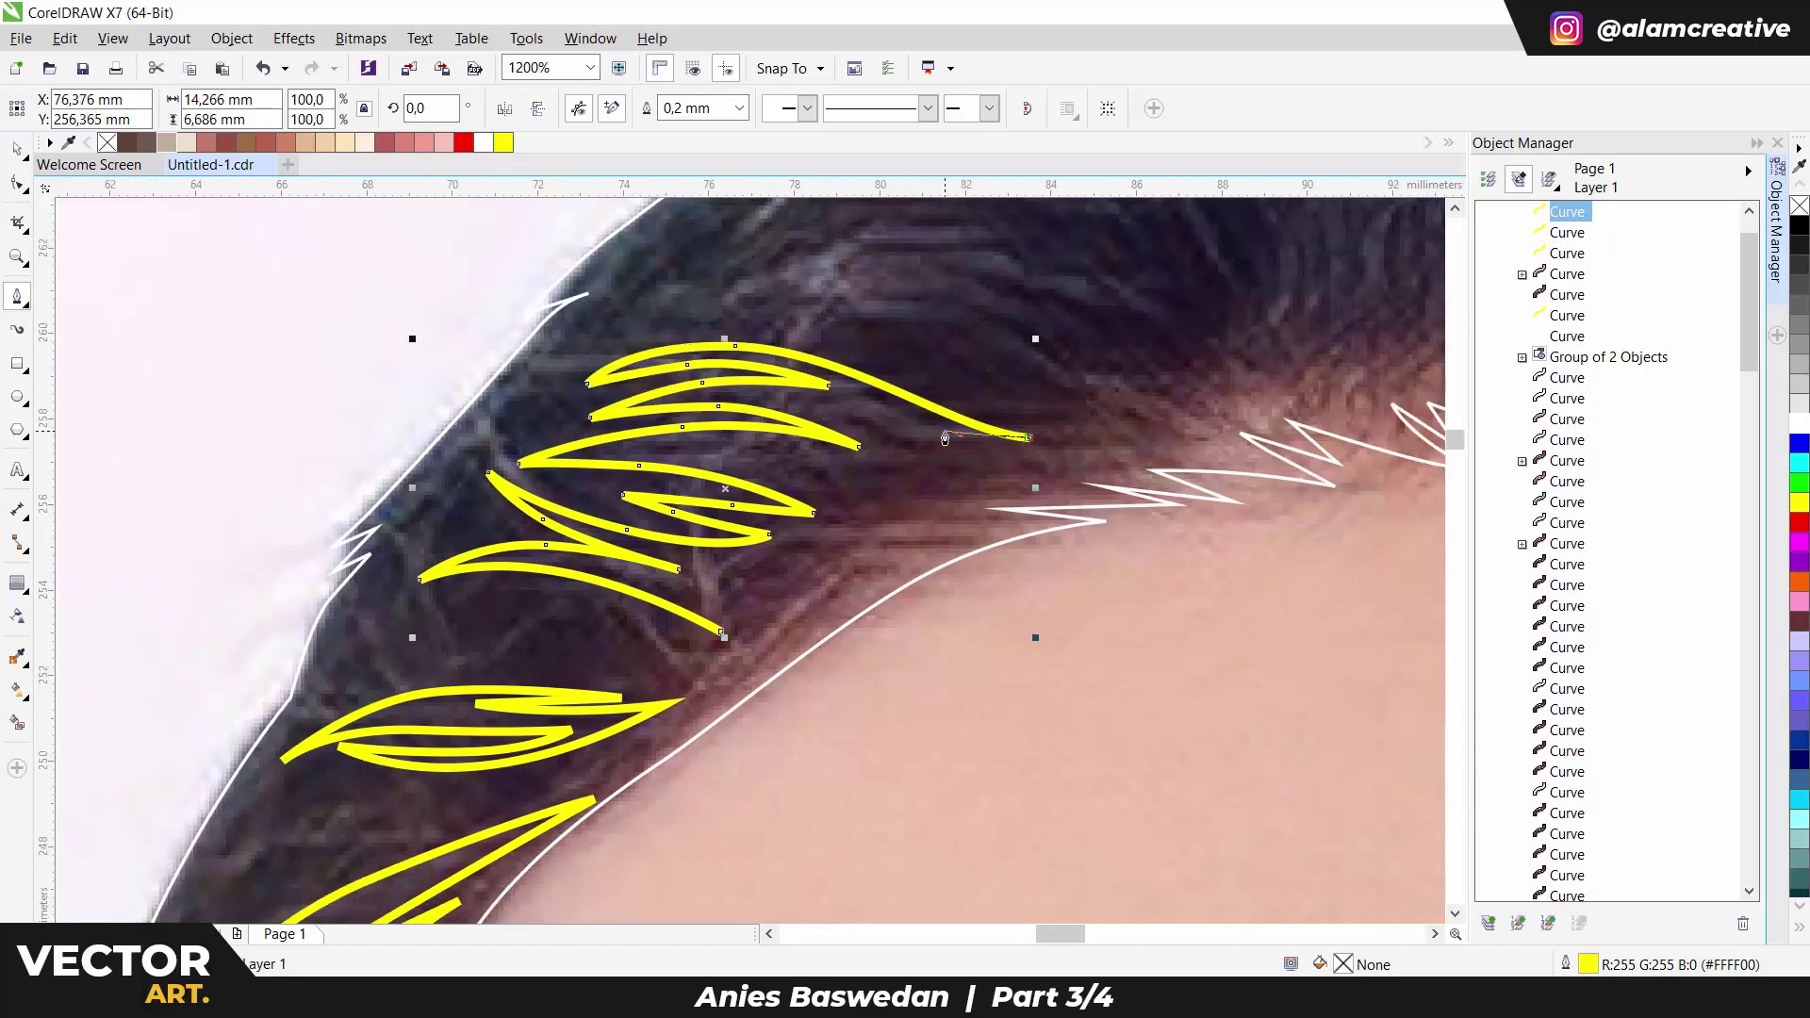
scroll(945, 438, "up", 1)
scroll(946, 438, "right", 1)
scroll(946, 438, "down", 1)
Trace the lower strands along the hairline and close the shape at its starting point, about 18 × 7 mm overall.
left_click(1005, 434)
left_click_drag(853, 456, 844, 495)
scroll(1075, 520, "down", 1)
scroll(1076, 520, "left", 1)
left_click(1141, 418)
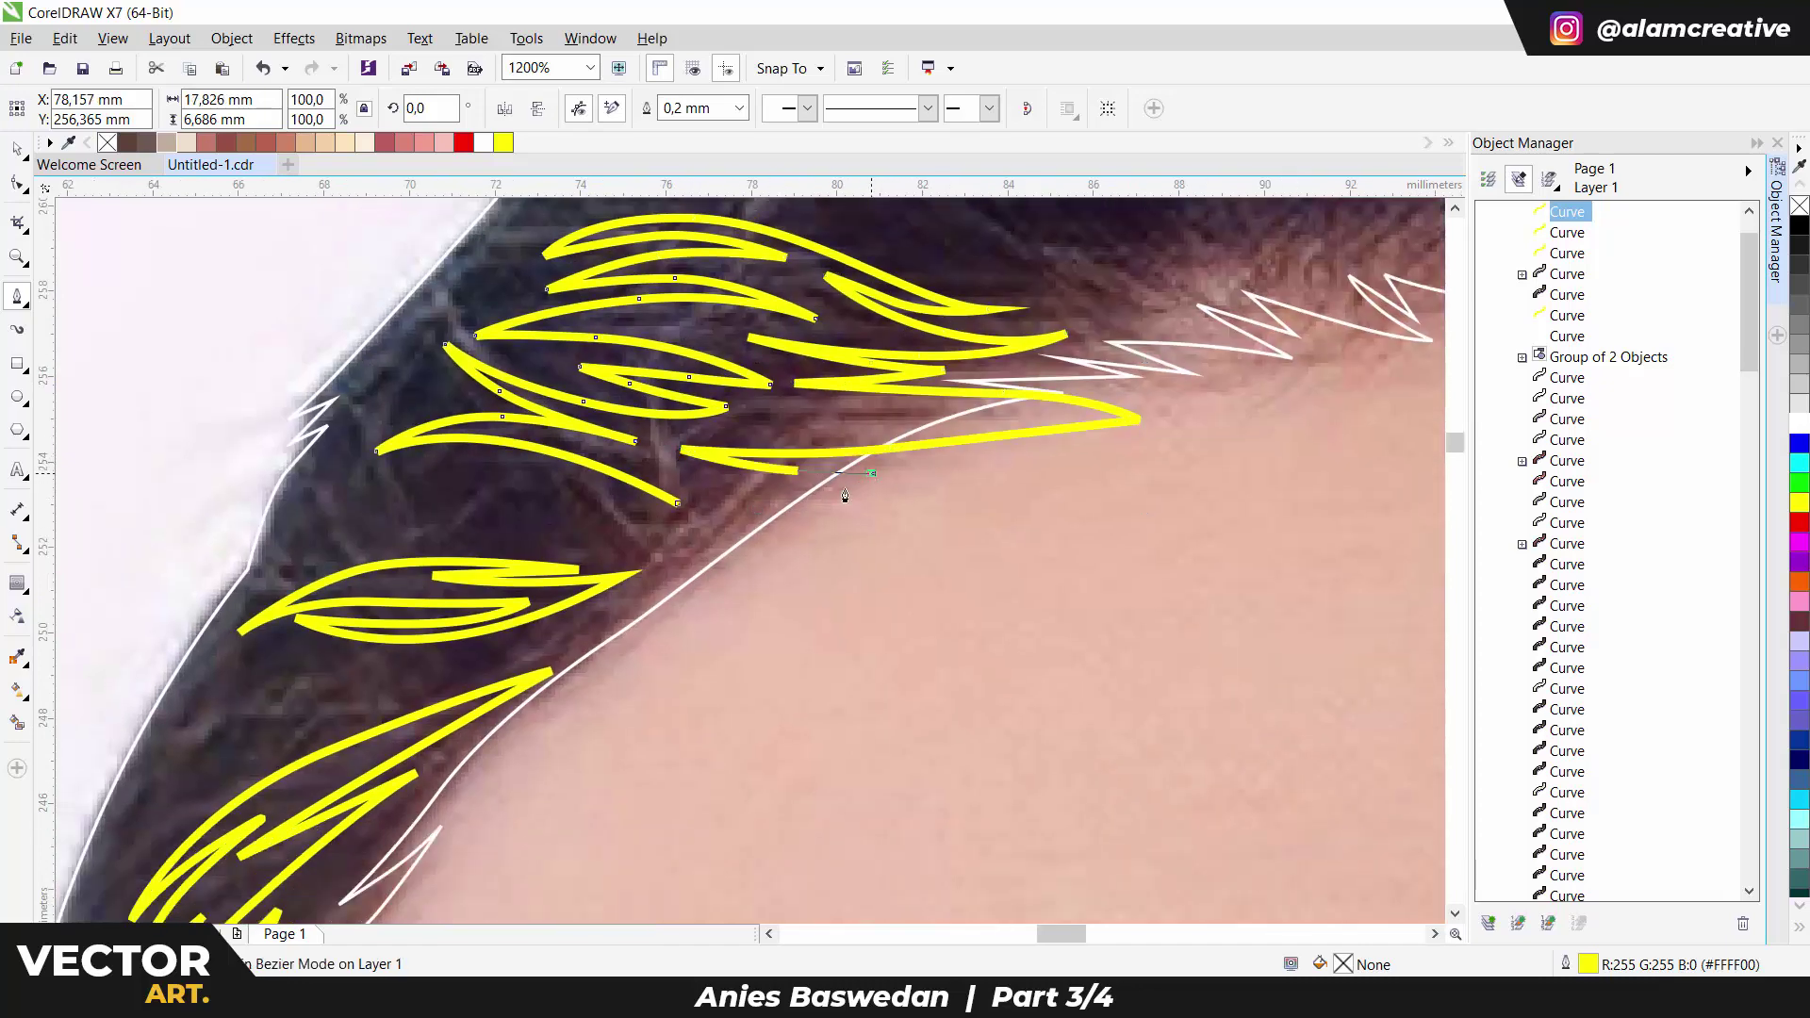
left_click(680, 507)
scroll(761, 535, "down", 1)
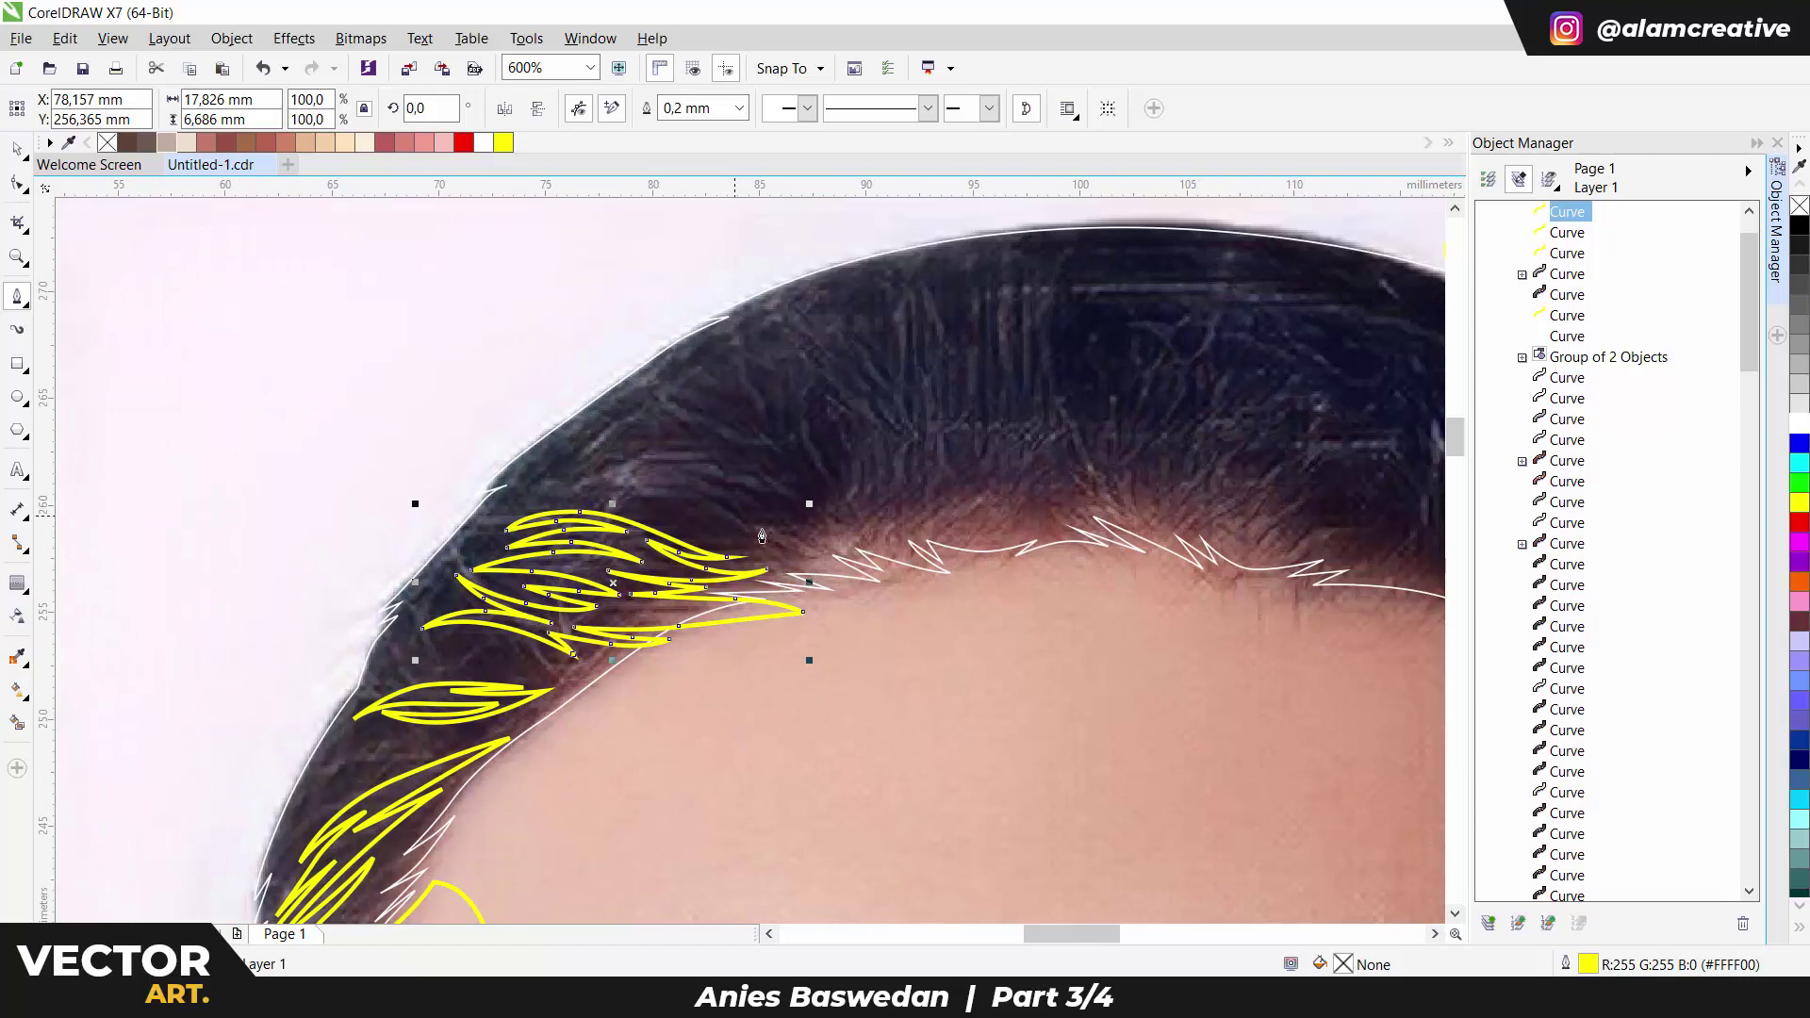
Trace the upper strands of a new hair curve above the closed shape, about 12 × 4.5 mm.
left_click(571, 495)
scroll(641, 471, "up", 1)
mouse_move(754, 448)
left_mouse_down()
mouse_move(685, 437)
mouse_move(734, 445)
left_mouse_up()
left_click(582, 440)
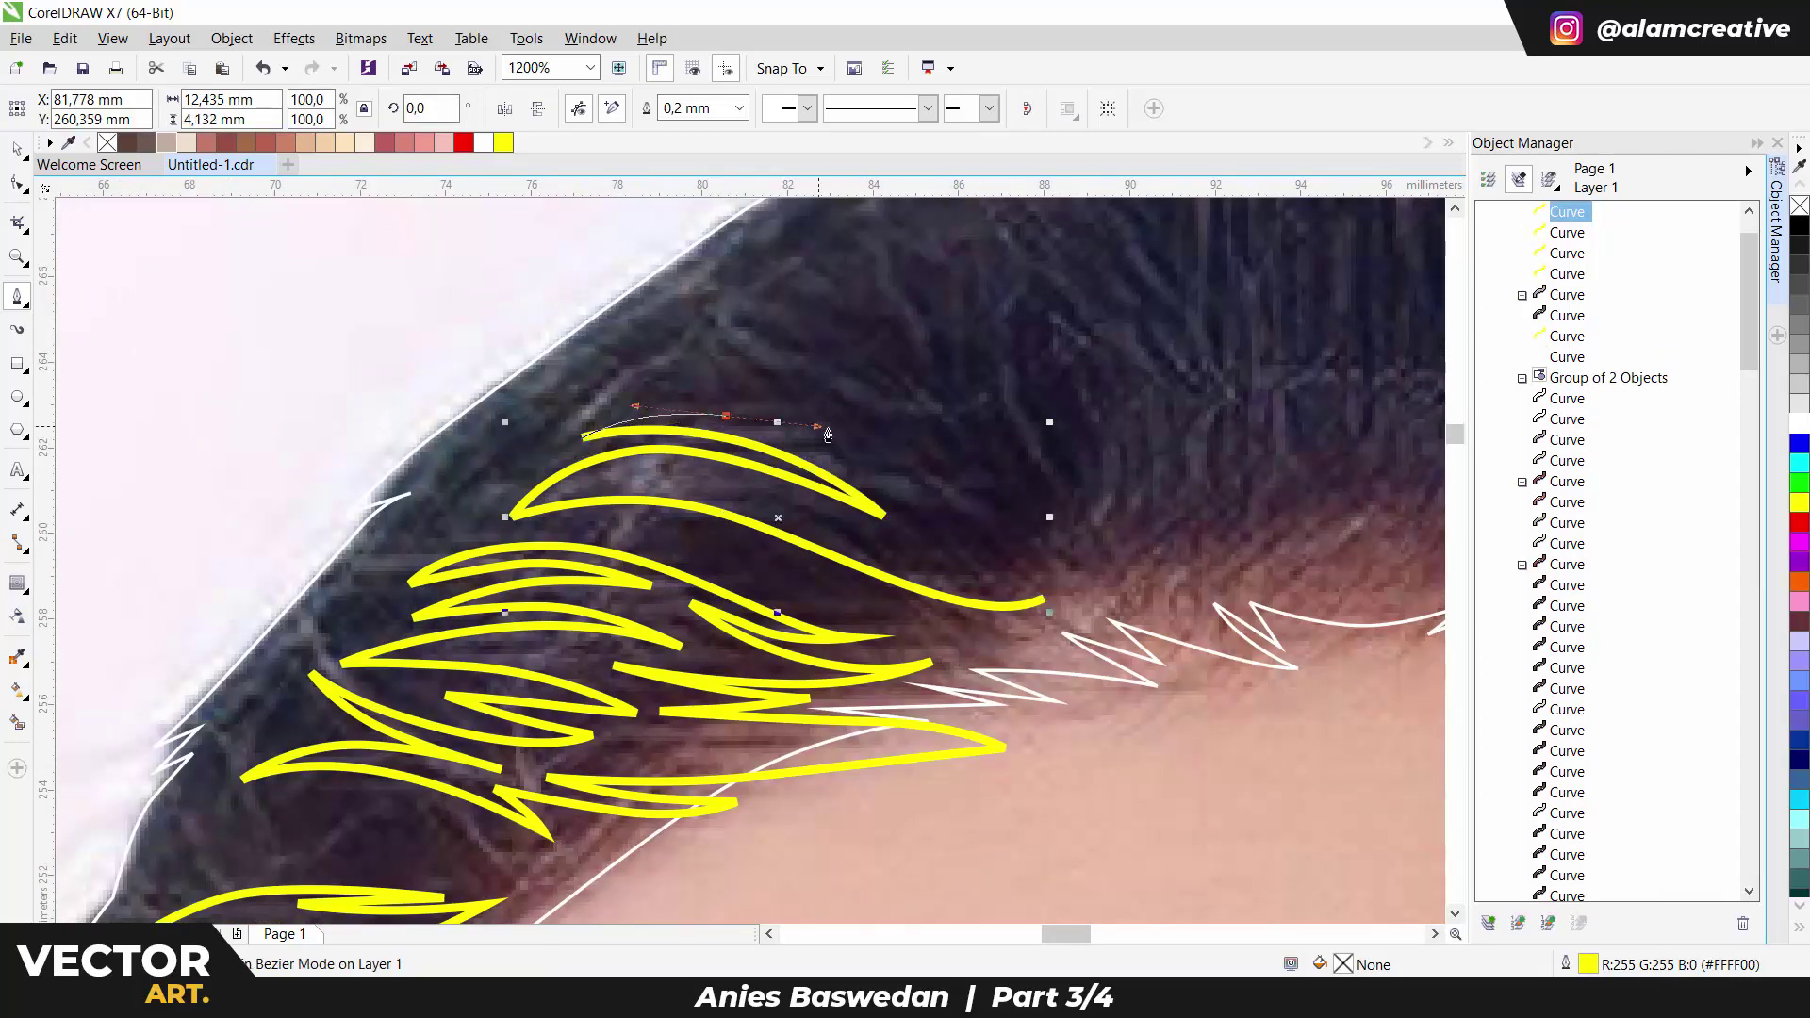
left_click(954, 491)
scroll(902, 515, "up", 1)
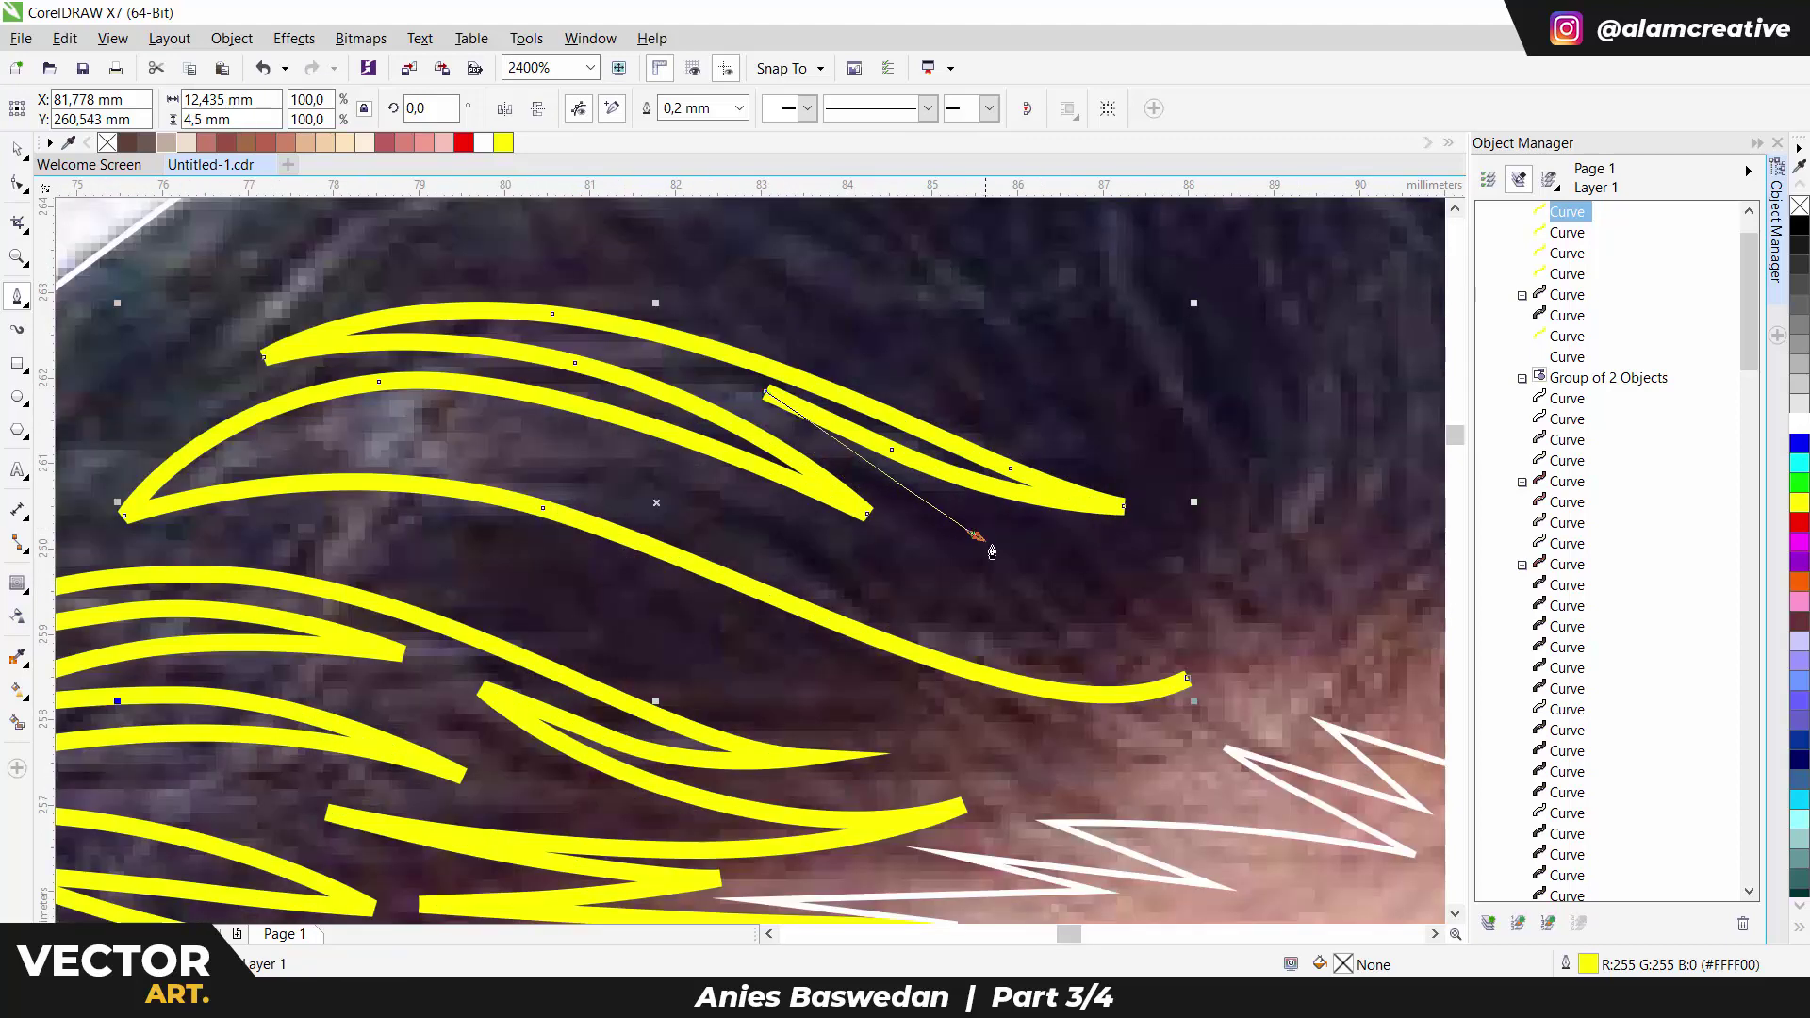
Add overlapping strand tips toward the forehead hairline and close the hair shape at its starting point.
left_click(997, 557)
left_click_drag(896, 532, 770, 489)
left_click(639, 462)
left_click(1174, 641)
left_click(1065, 651)
left_click(943, 630)
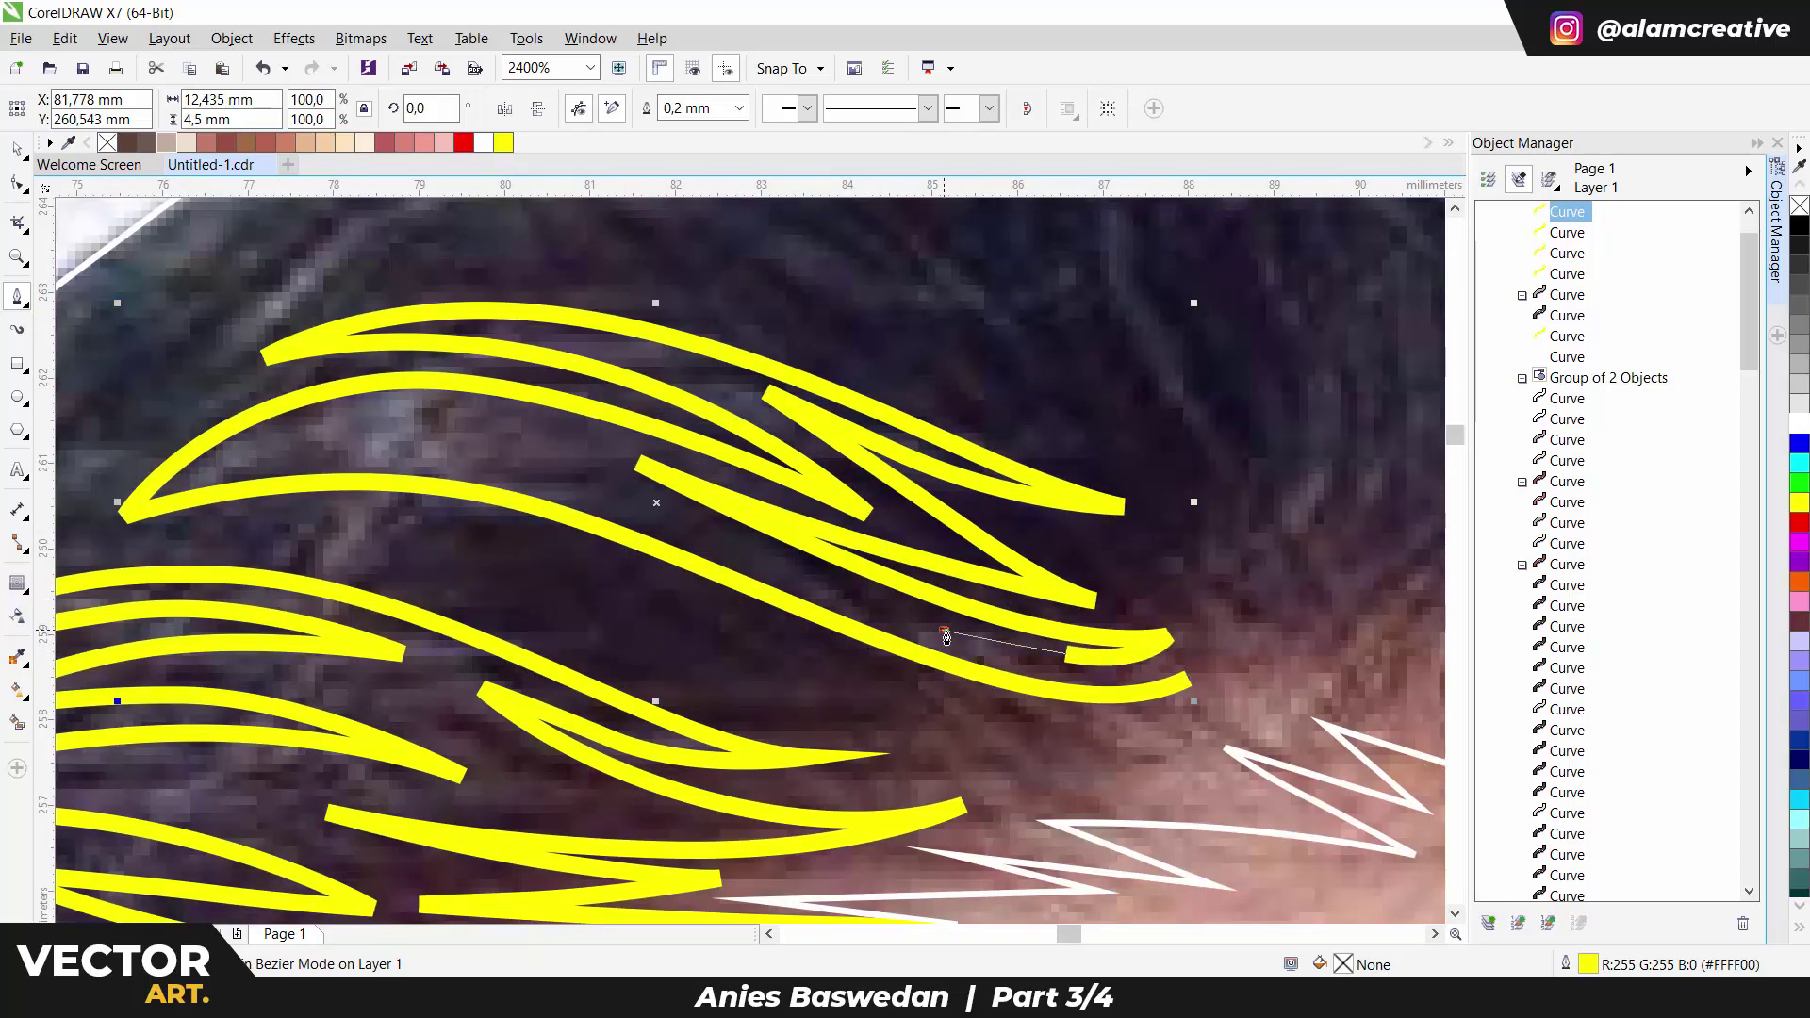
scroll(1078, 691, "down", 2)
scroll(849, 603, "up", 1)
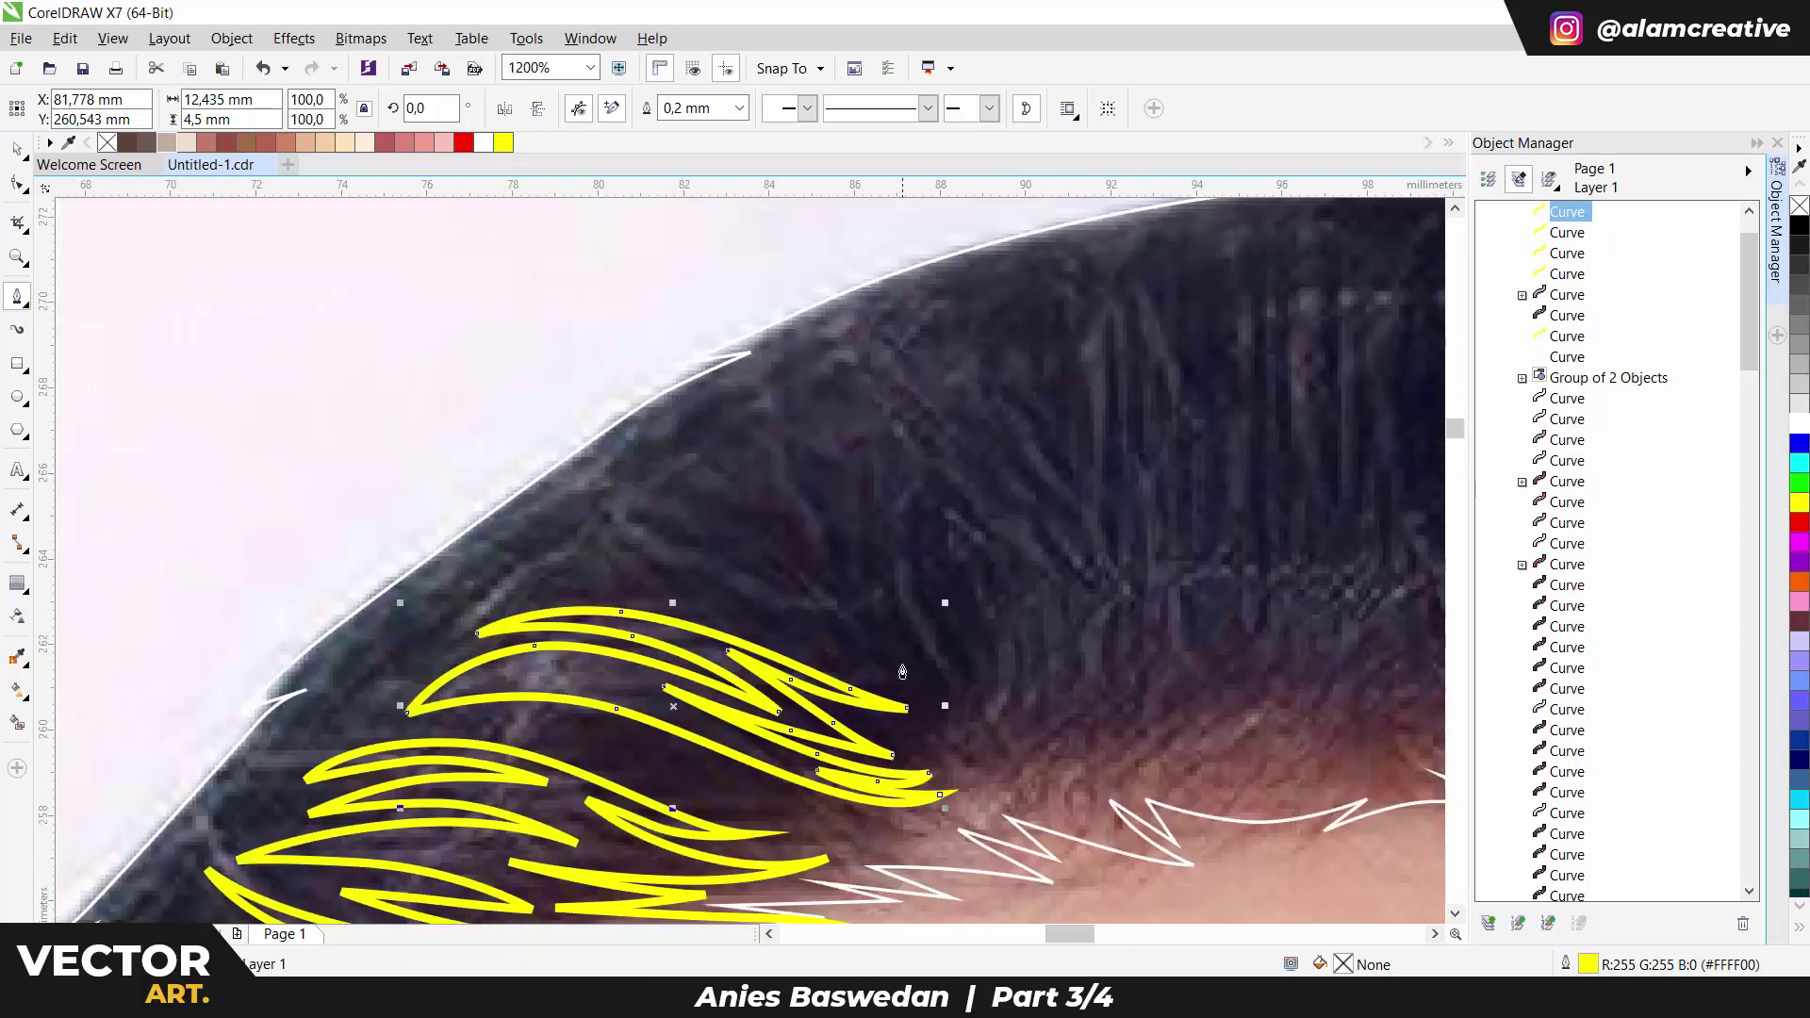
Start a further strand curve higher up the left side of the hair, about 12 × 6 mm overall.
left_click(862, 641)
left_click(547, 544)
left_click_drag(654, 521, 759, 530)
left_click(824, 573)
left_click(617, 492)
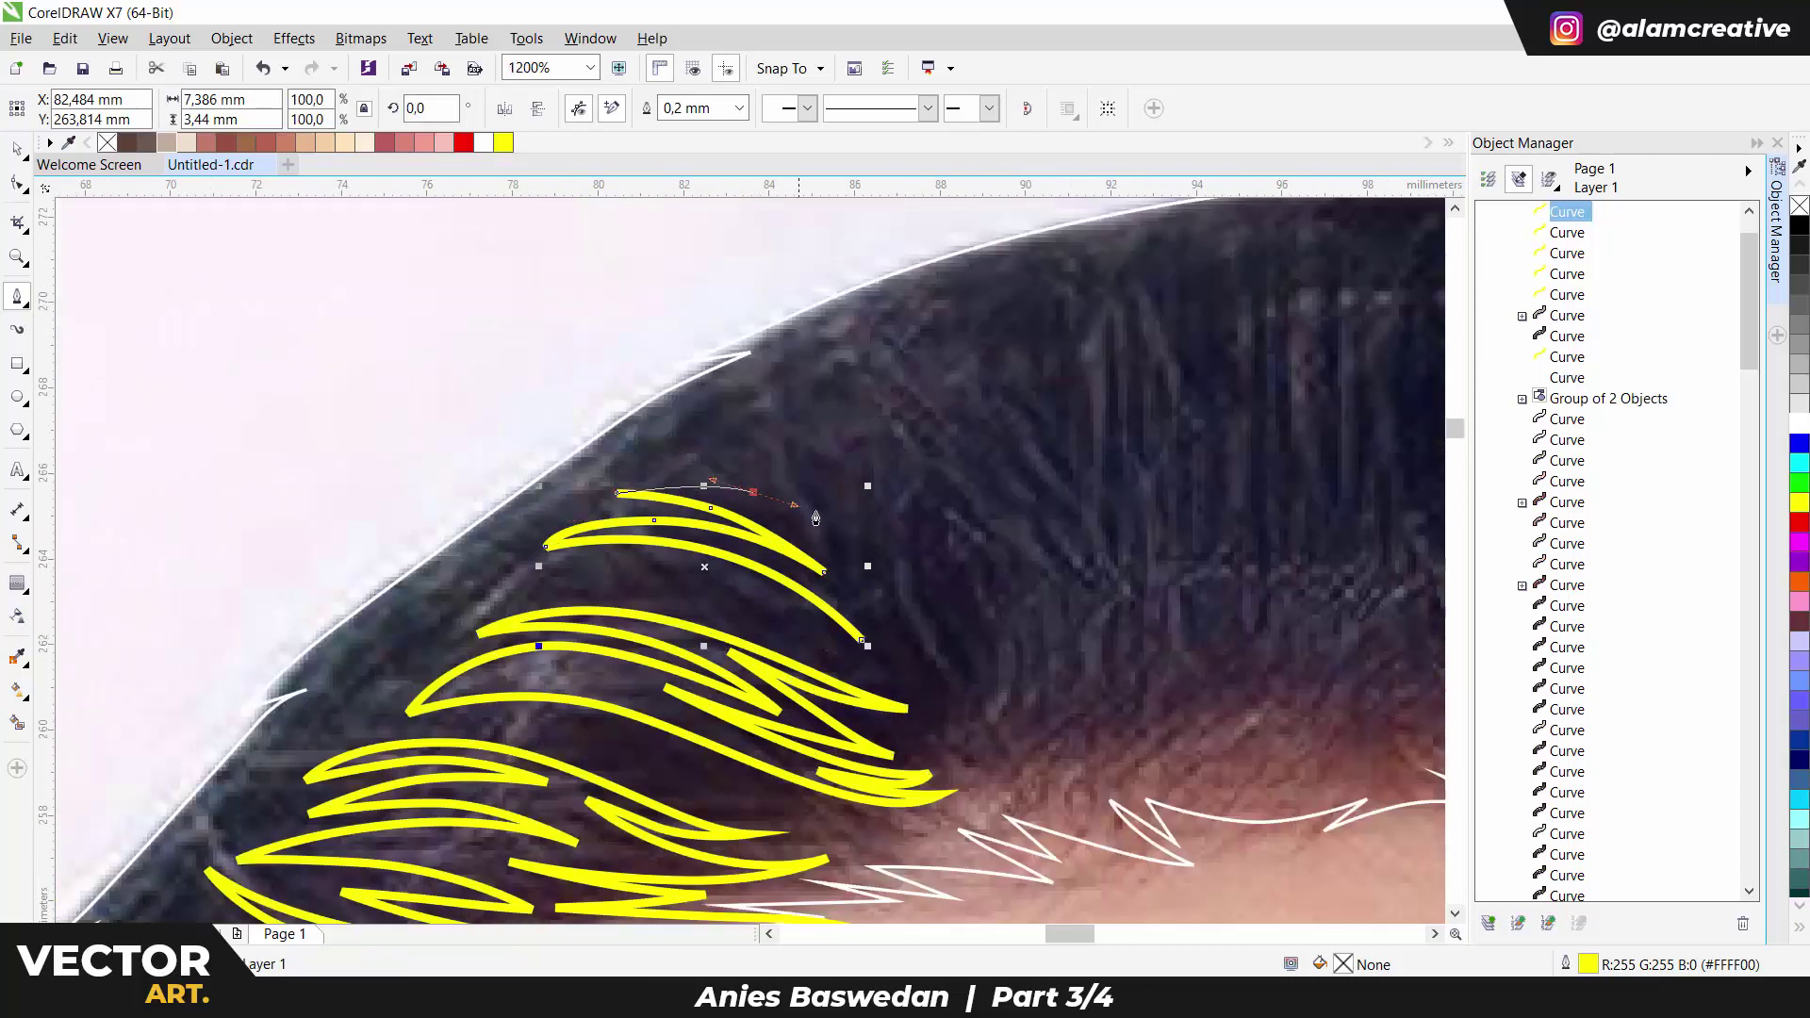
left_click(879, 550)
left_click(540, 506)
scroll(705, 416, "down", 2)
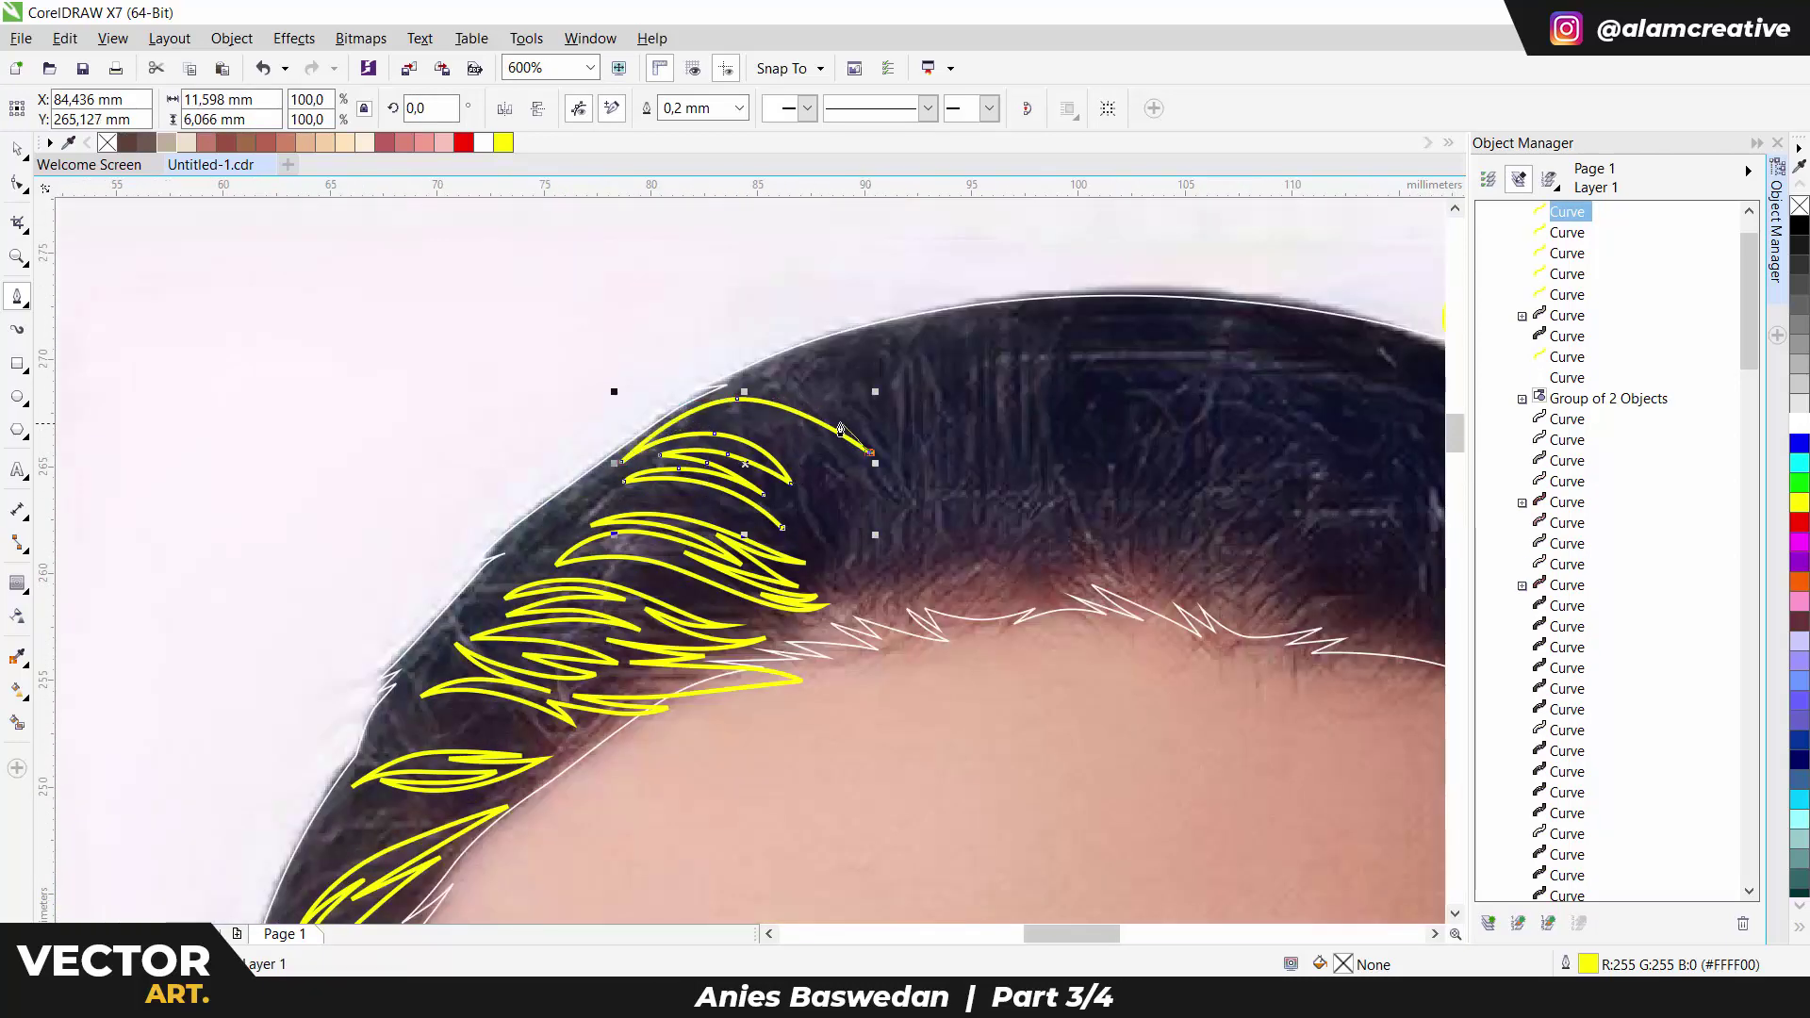
Extend the strands along the upper hair edge toward the crown, about 15 × 9 mm overall.
scroll(876, 434, "up", 2)
left_click(904, 487)
left_click(636, 356)
left_click(940, 455)
left_click(509, 379)
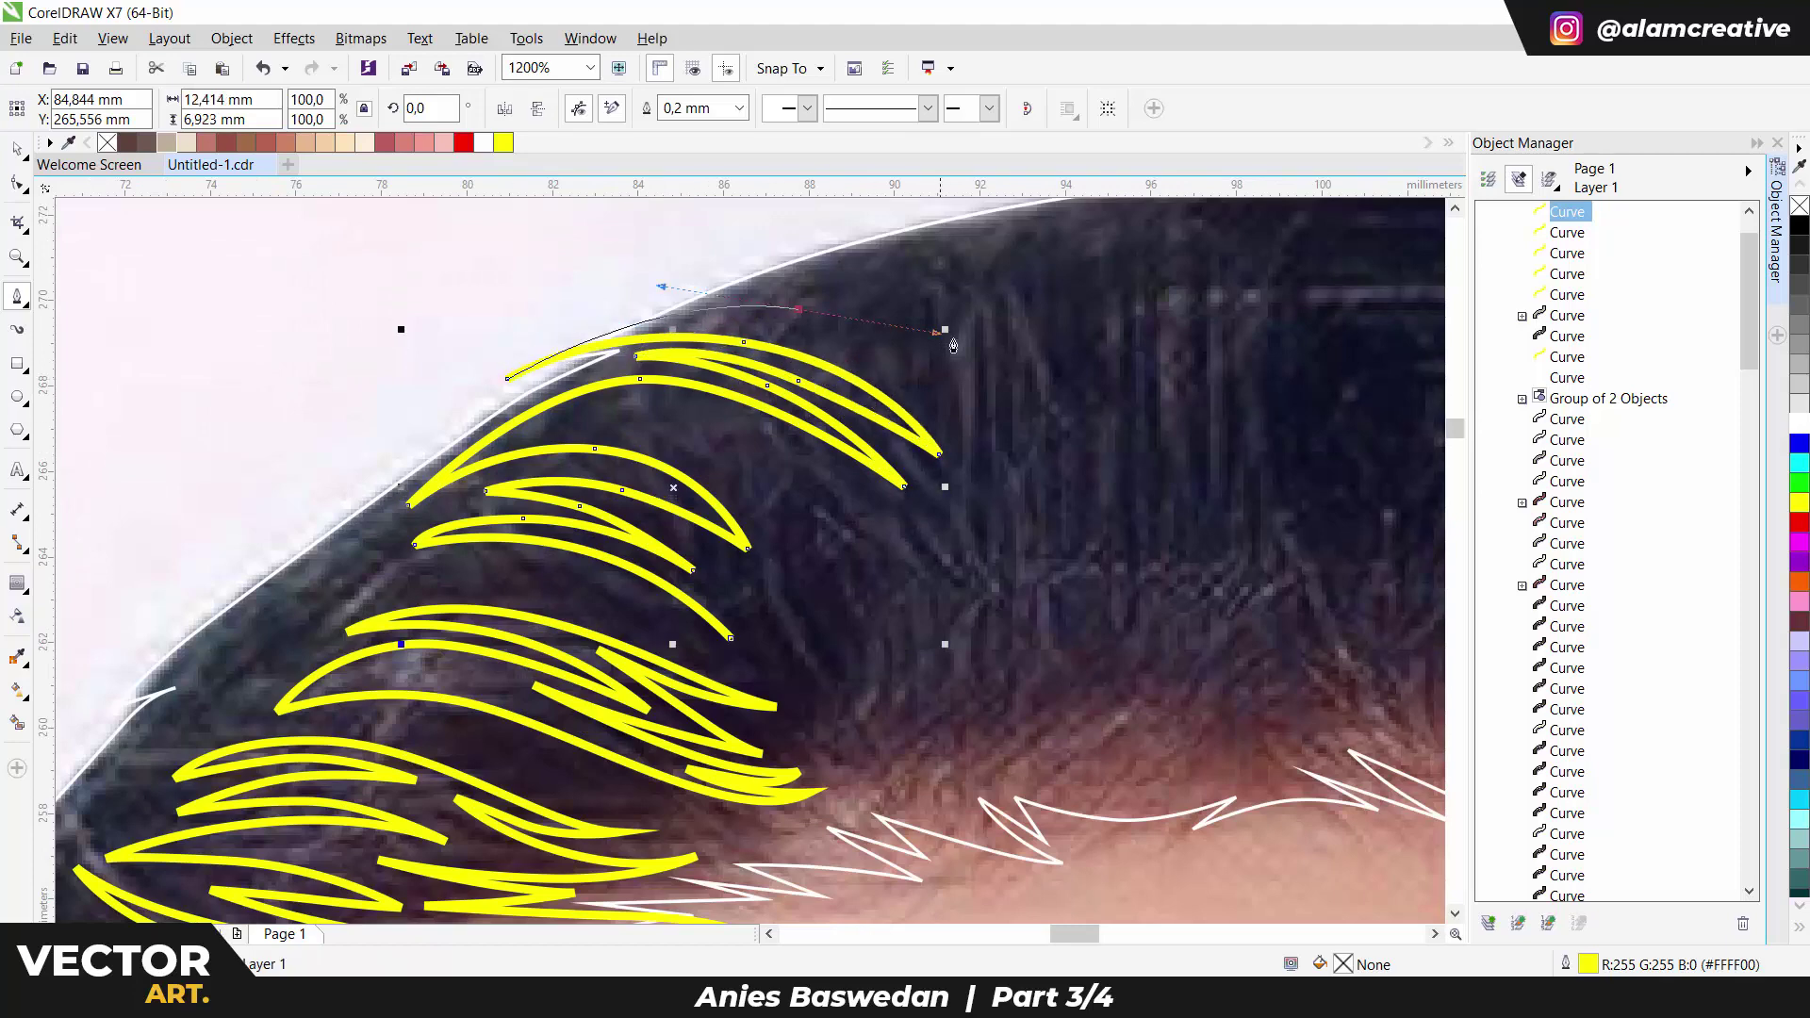
left_click_drag(1023, 553, 952, 368)
scroll(1001, 382, "down", 2)
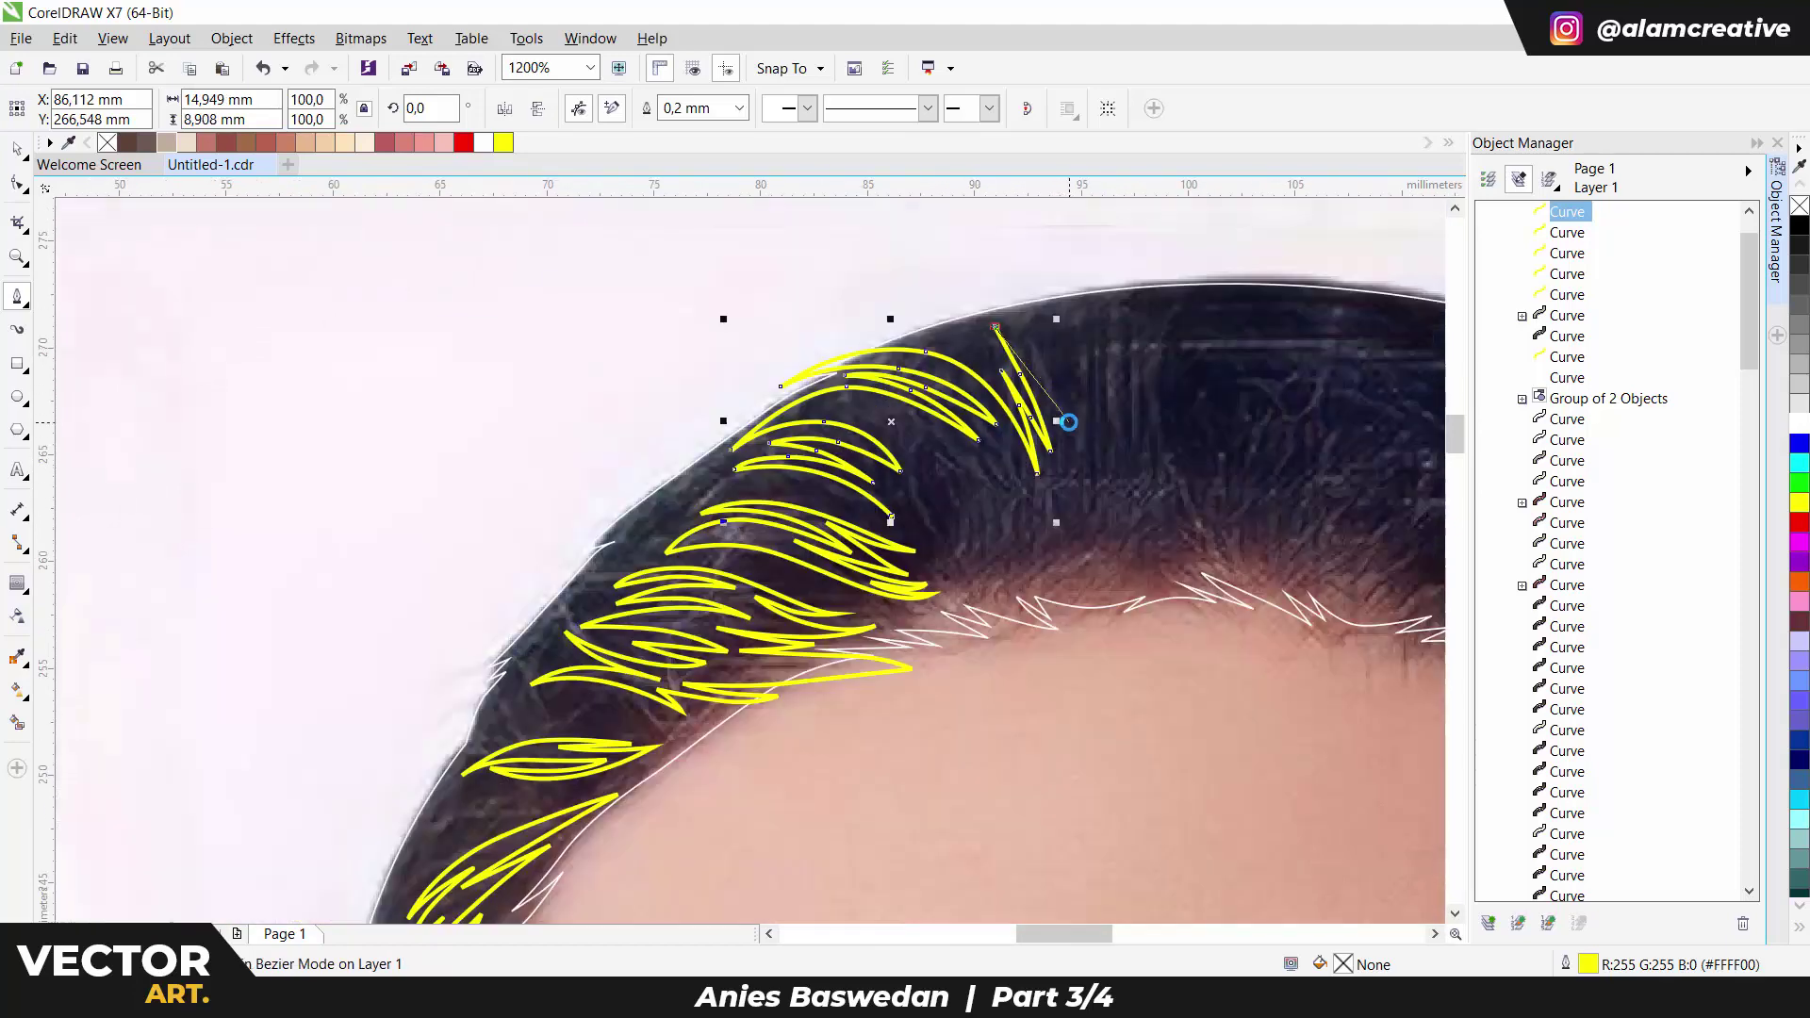
Undo the last strand segment and redraw the strands near the crown, about 15 × 8 mm overall.
scroll(1055, 375, "up", 2)
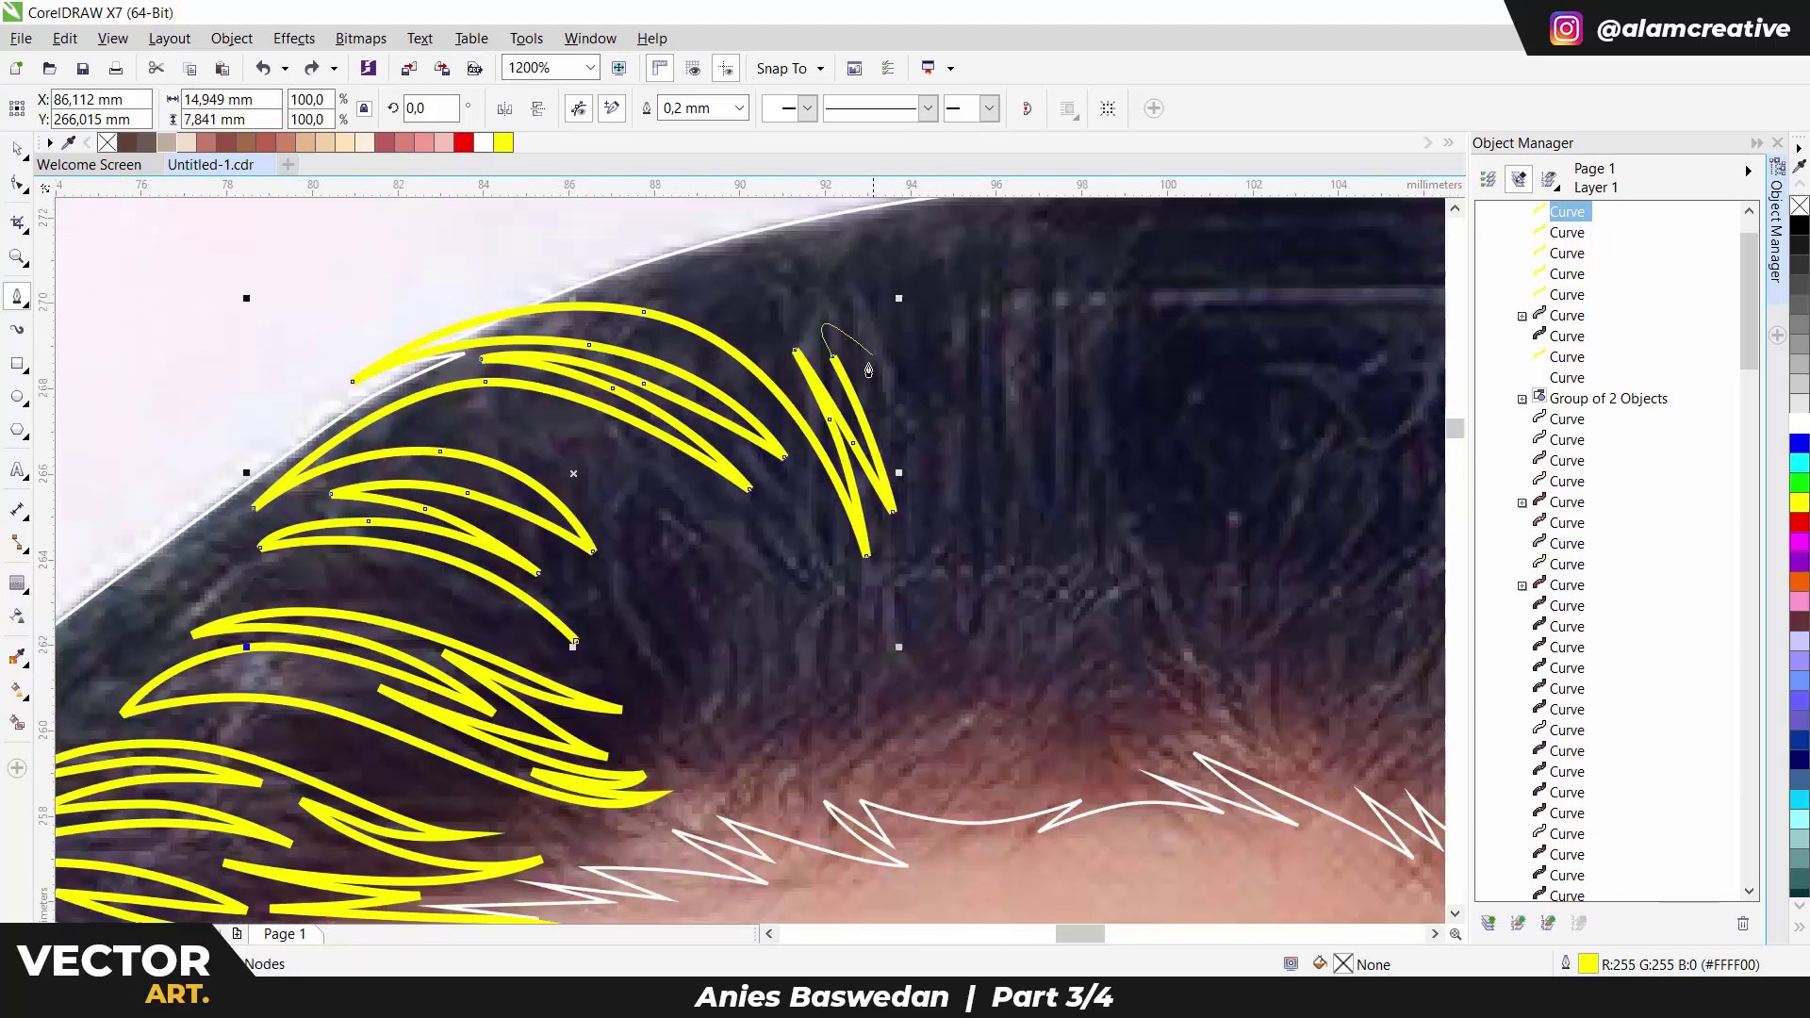
left_click_drag(854, 427, 881, 482)
left_click(794, 351)
left_click(781, 290)
left_click(898, 359)
left_click(899, 509)
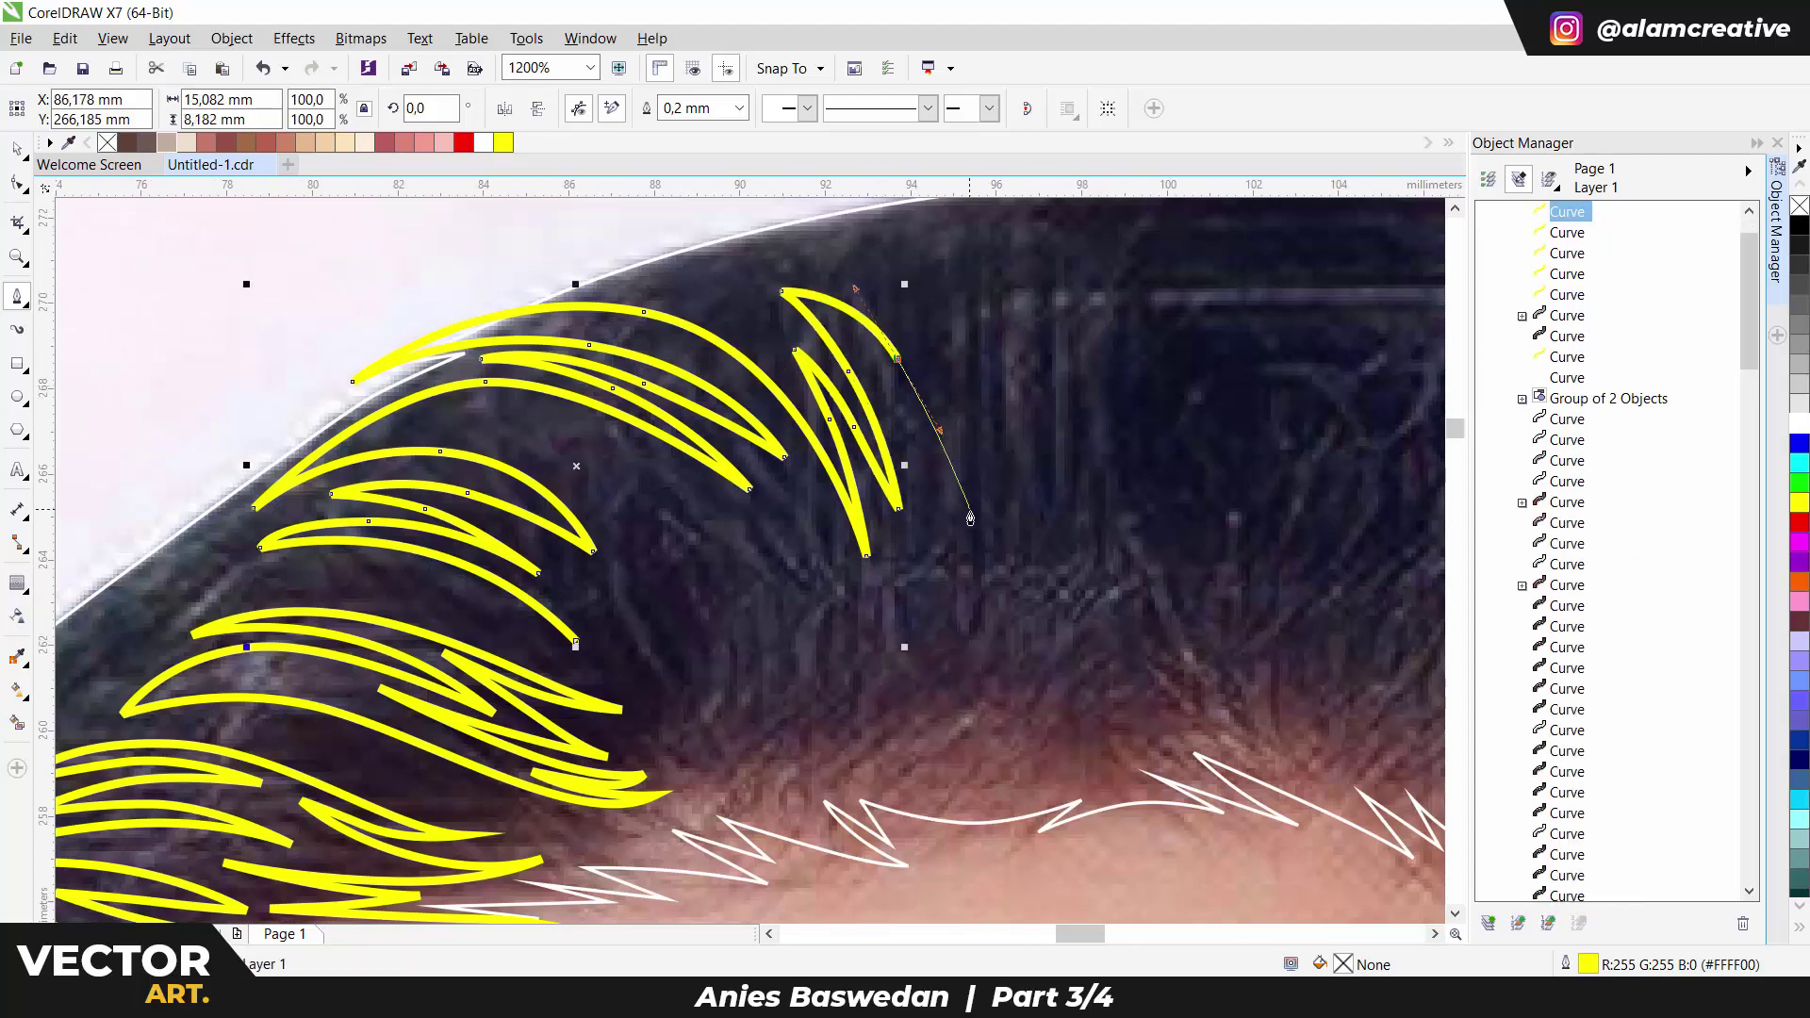
Continue the pointed strands along the crown on the open hair curve, reaching about 19 × 10 mm overall.
left_click(947, 354)
left_click_drag(950, 407, 962, 433)
left_click(955, 293)
left_click(910, 217)
scroll(911, 216, "down", 4)
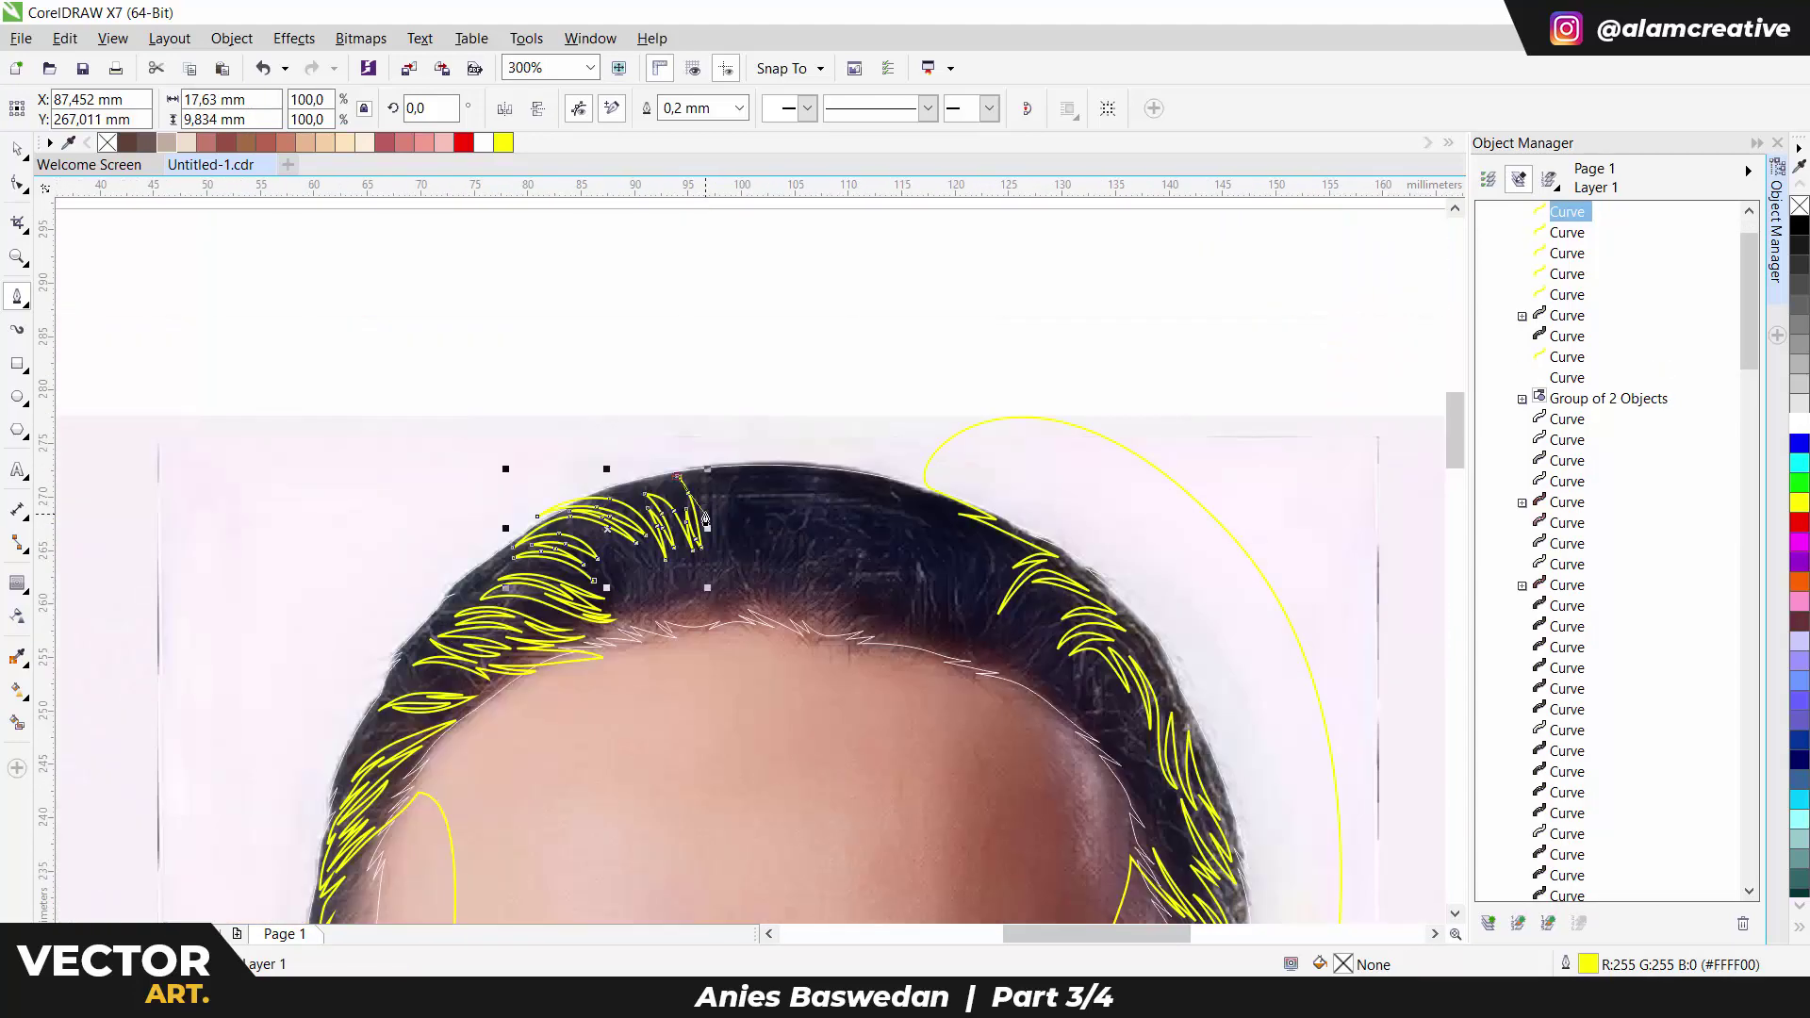
scroll(1000, 283, "up", 6)
left_click_drag(1021, 307, 1038, 360)
scroll(659, 670, "down", 1)
left_click(681, 608)
left_click_drag(691, 447, 691, 509)
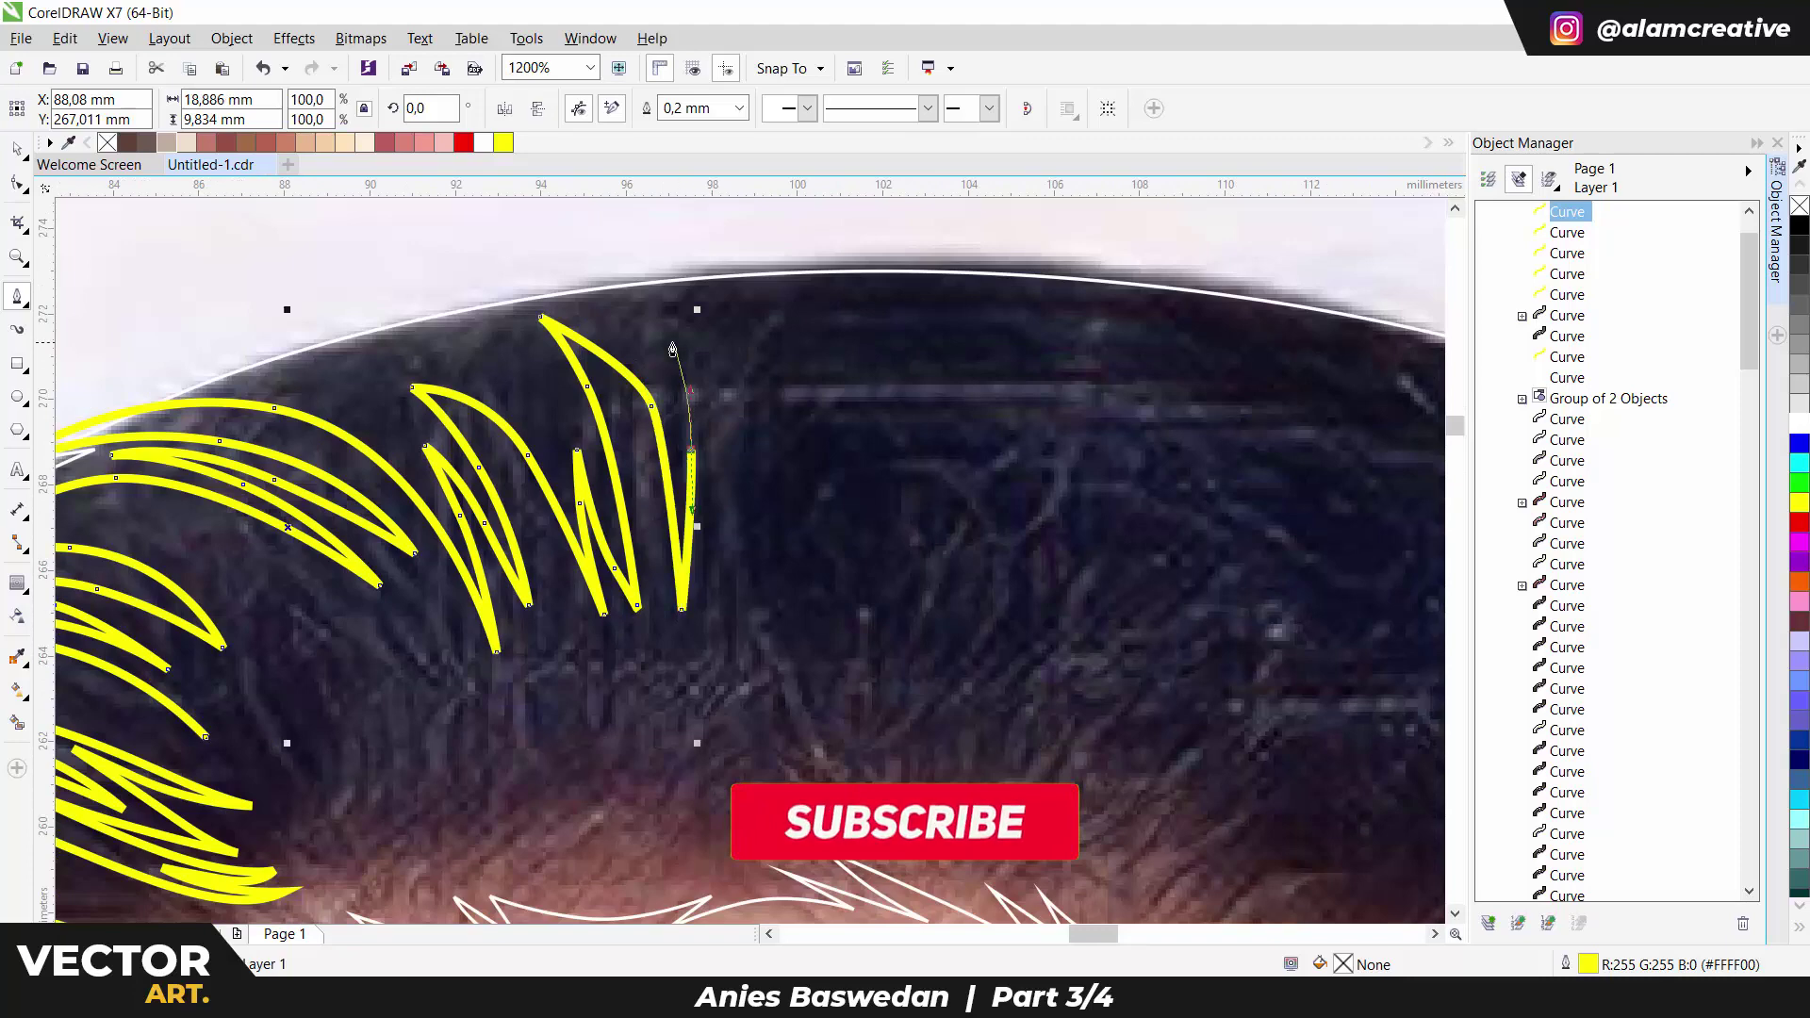
Add another crown strand and carry the curve down toward the mid-forehead hairline, about 22 × 12 mm overall.
left_click(725, 593)
left_click(761, 254)
left_click(752, 484)
left_click(747, 542)
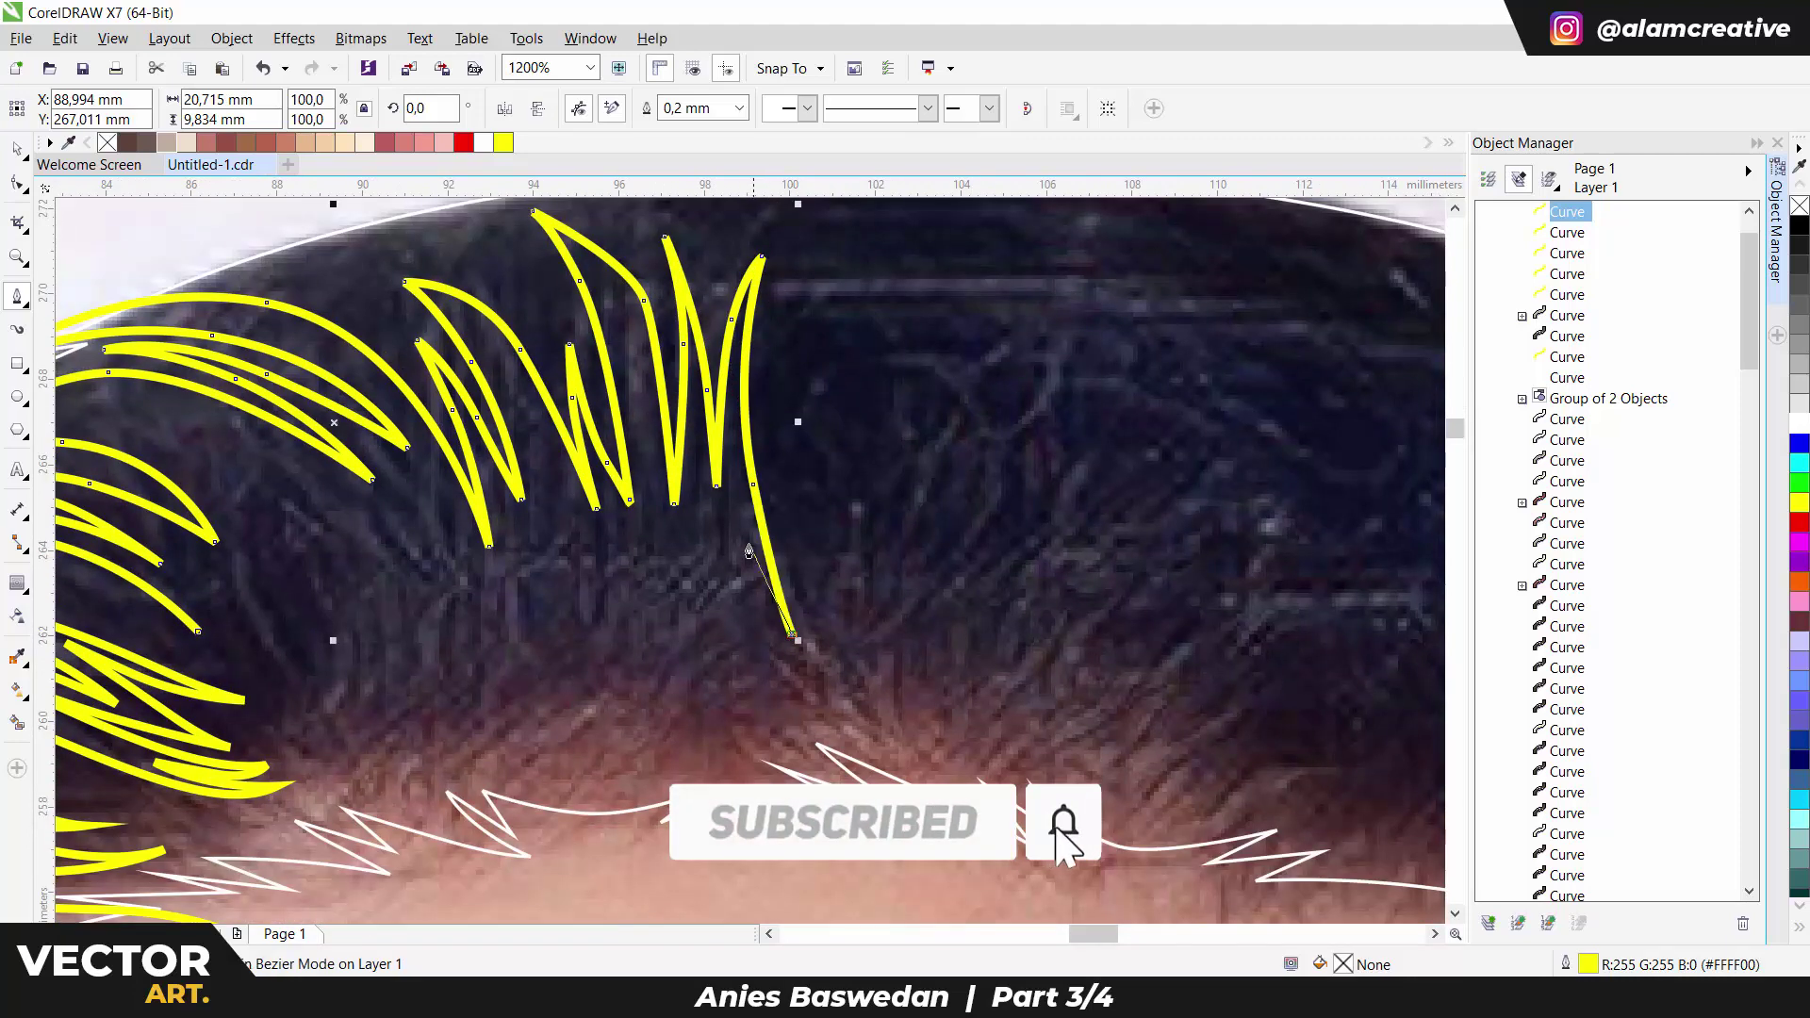
left_click(792, 634)
left_click_drag(764, 648, 765, 671)
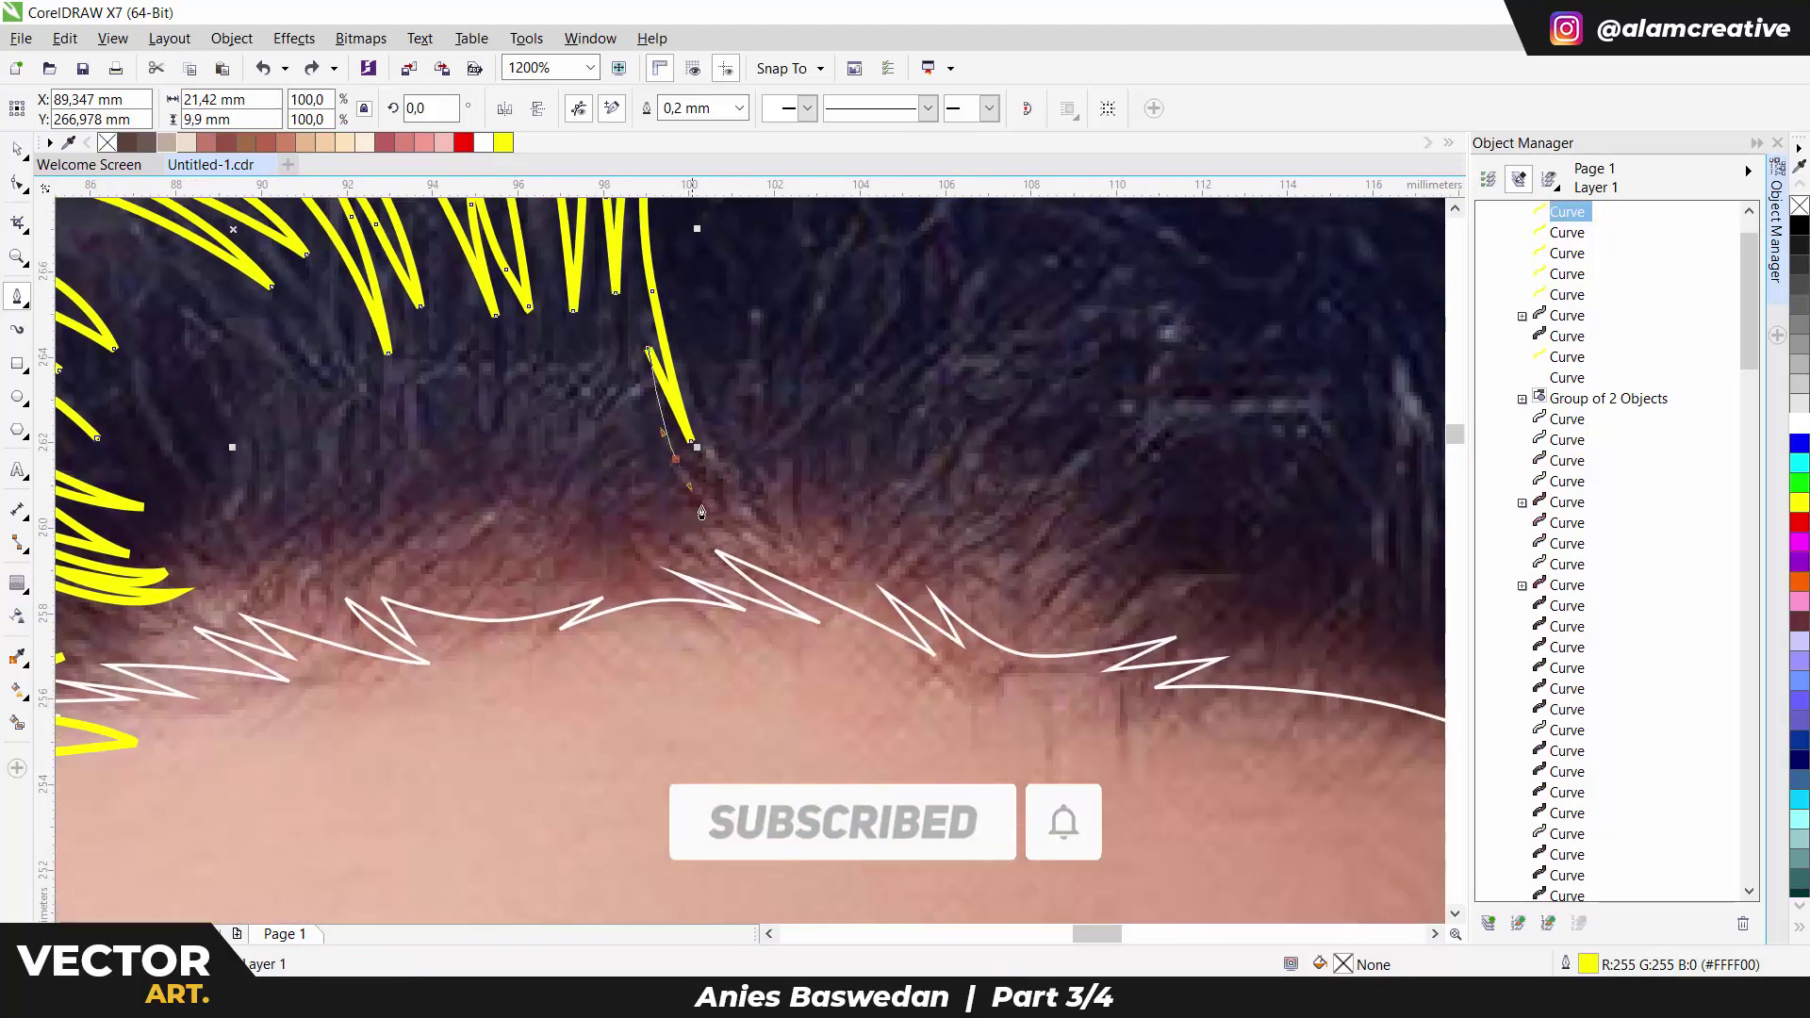
left_click(733, 523)
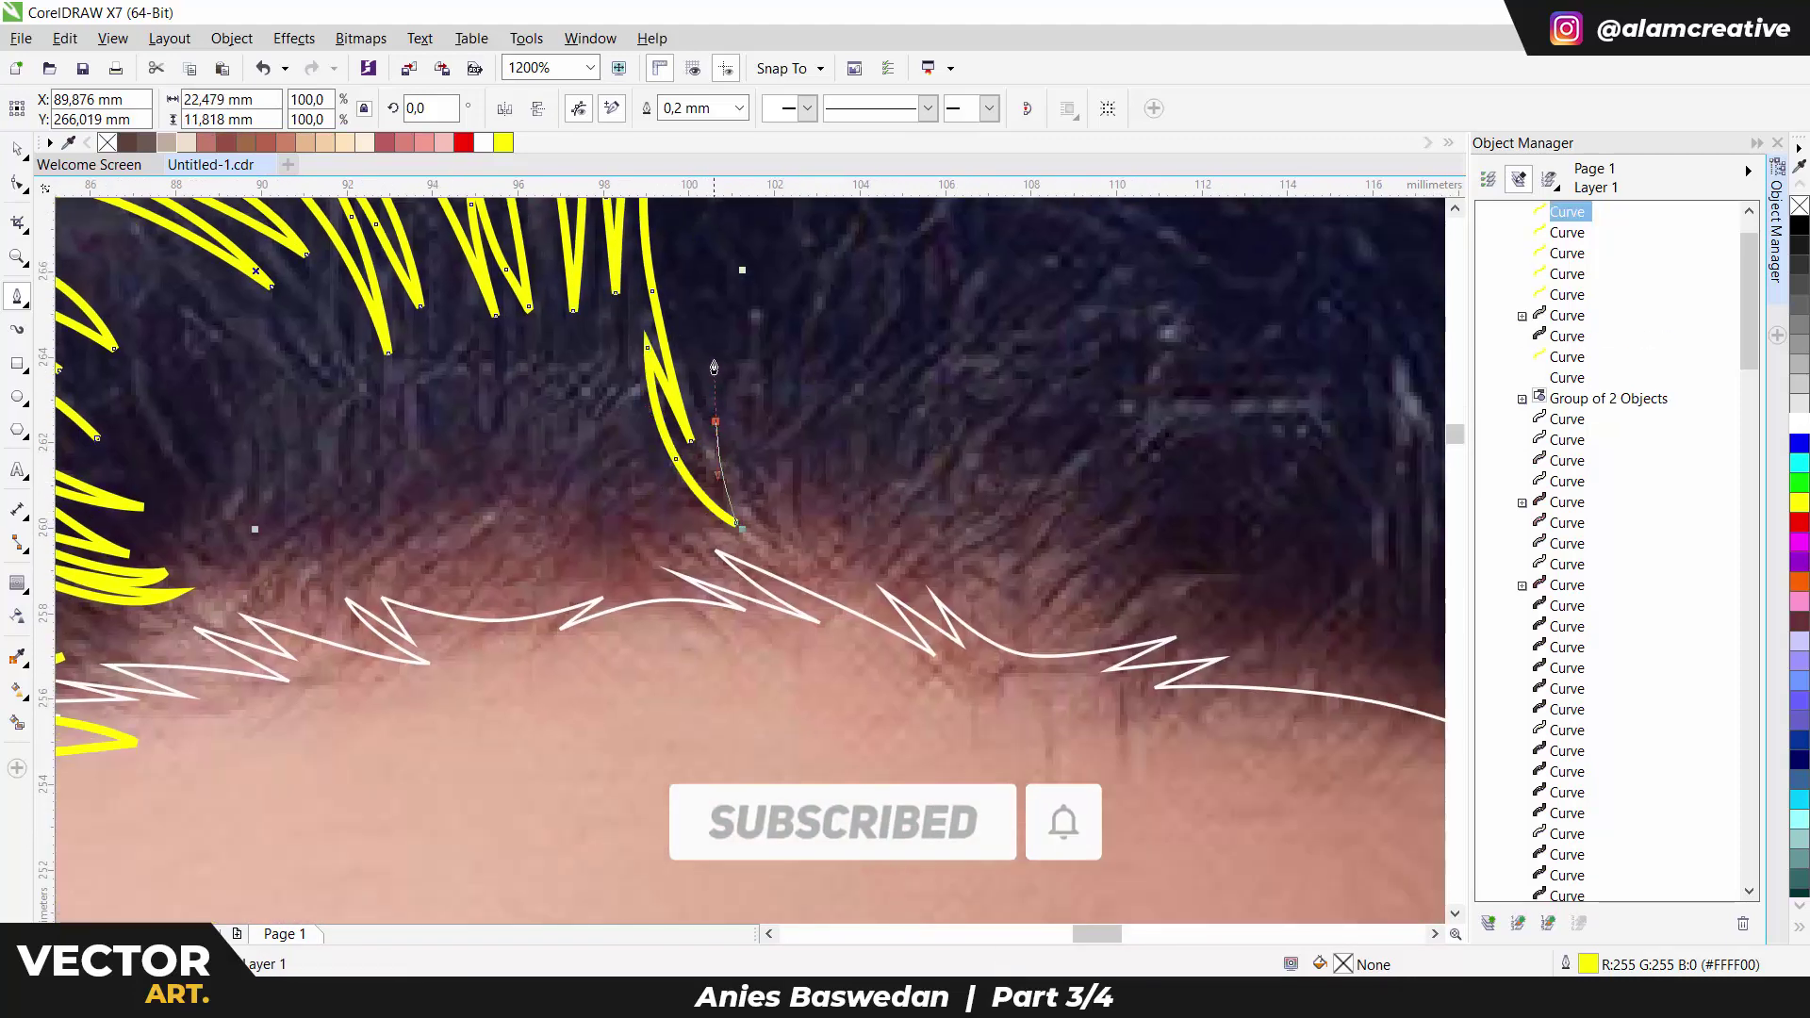
Add short tips above the mid-forehead and tall strands rising back toward the crown, about 27 × 12 mm overall.
left_click(713, 363)
left_click_drag(745, 458, 755, 464)
scroll(755, 465, "down", 2)
scroll(745, 471, "up", 3)
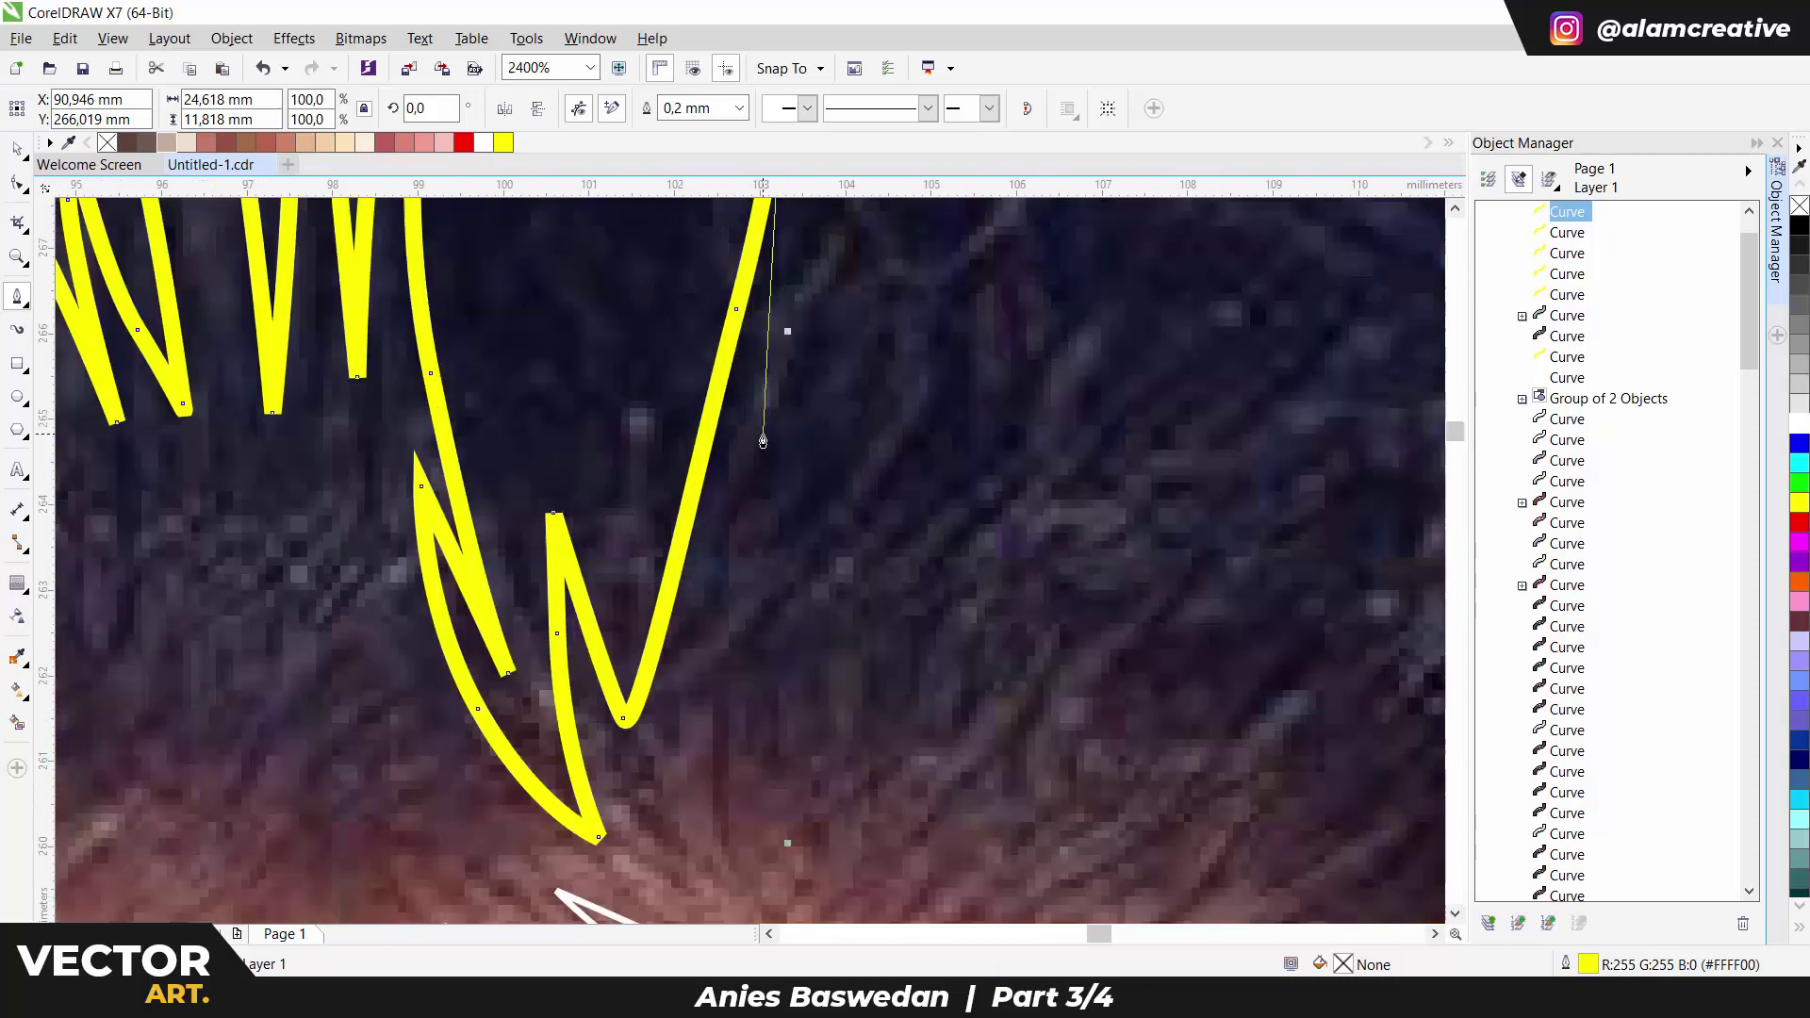
scroll(709, 606, "down", 1)
left_click(764, 290)
left_click(827, 403)
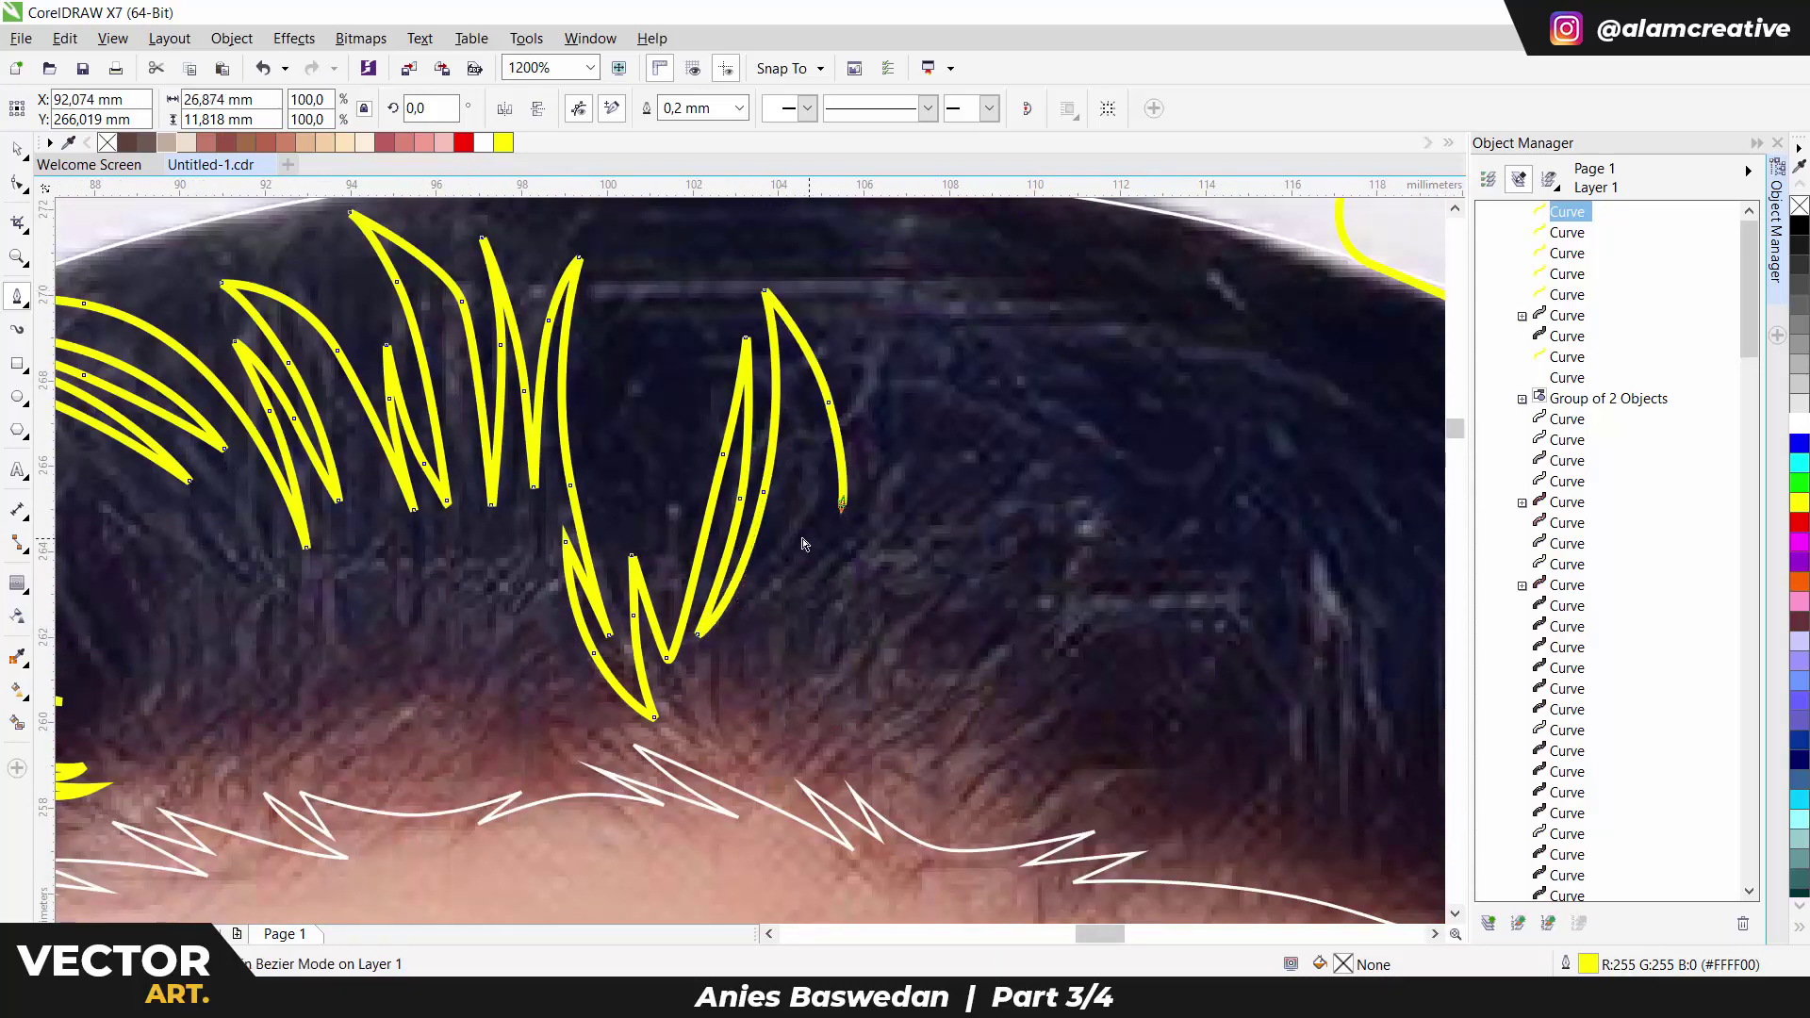
Add narrow upright strands beyond the middle of the crown, widening the hair curve to about 28 mm.
left_click(838, 461)
left_click(861, 361)
left_click(869, 454)
left_click(858, 534)
left_click(904, 363)
left_click(872, 252)
scroll(943, 406, "down", 2)
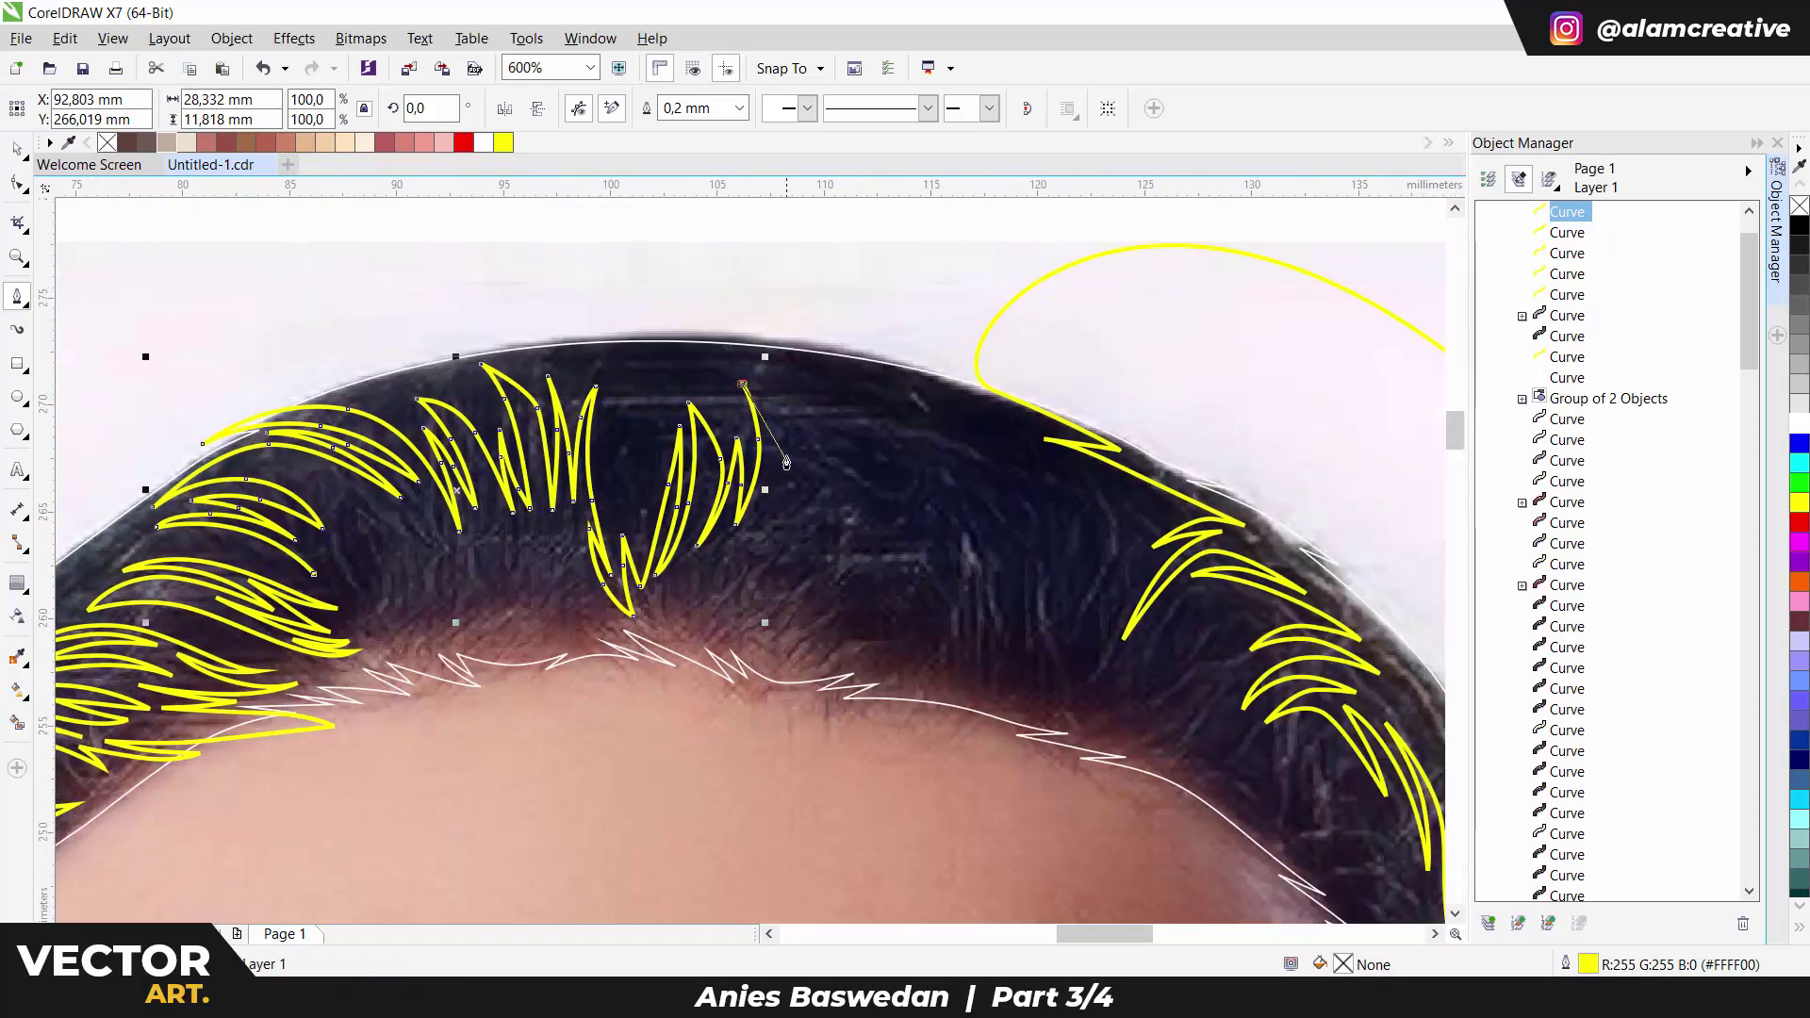
Draw slanted strands fanning out to the right of the crown, widening the hair curve to about 33 mm.
scroll(792, 462, "up", 2)
left_click(960, 406)
left_click(721, 623)
left_click(938, 437)
left_click(800, 576)
scroll(924, 528, "down", 1)
scroll(1079, 513, "up", 1)
left_click(790, 490)
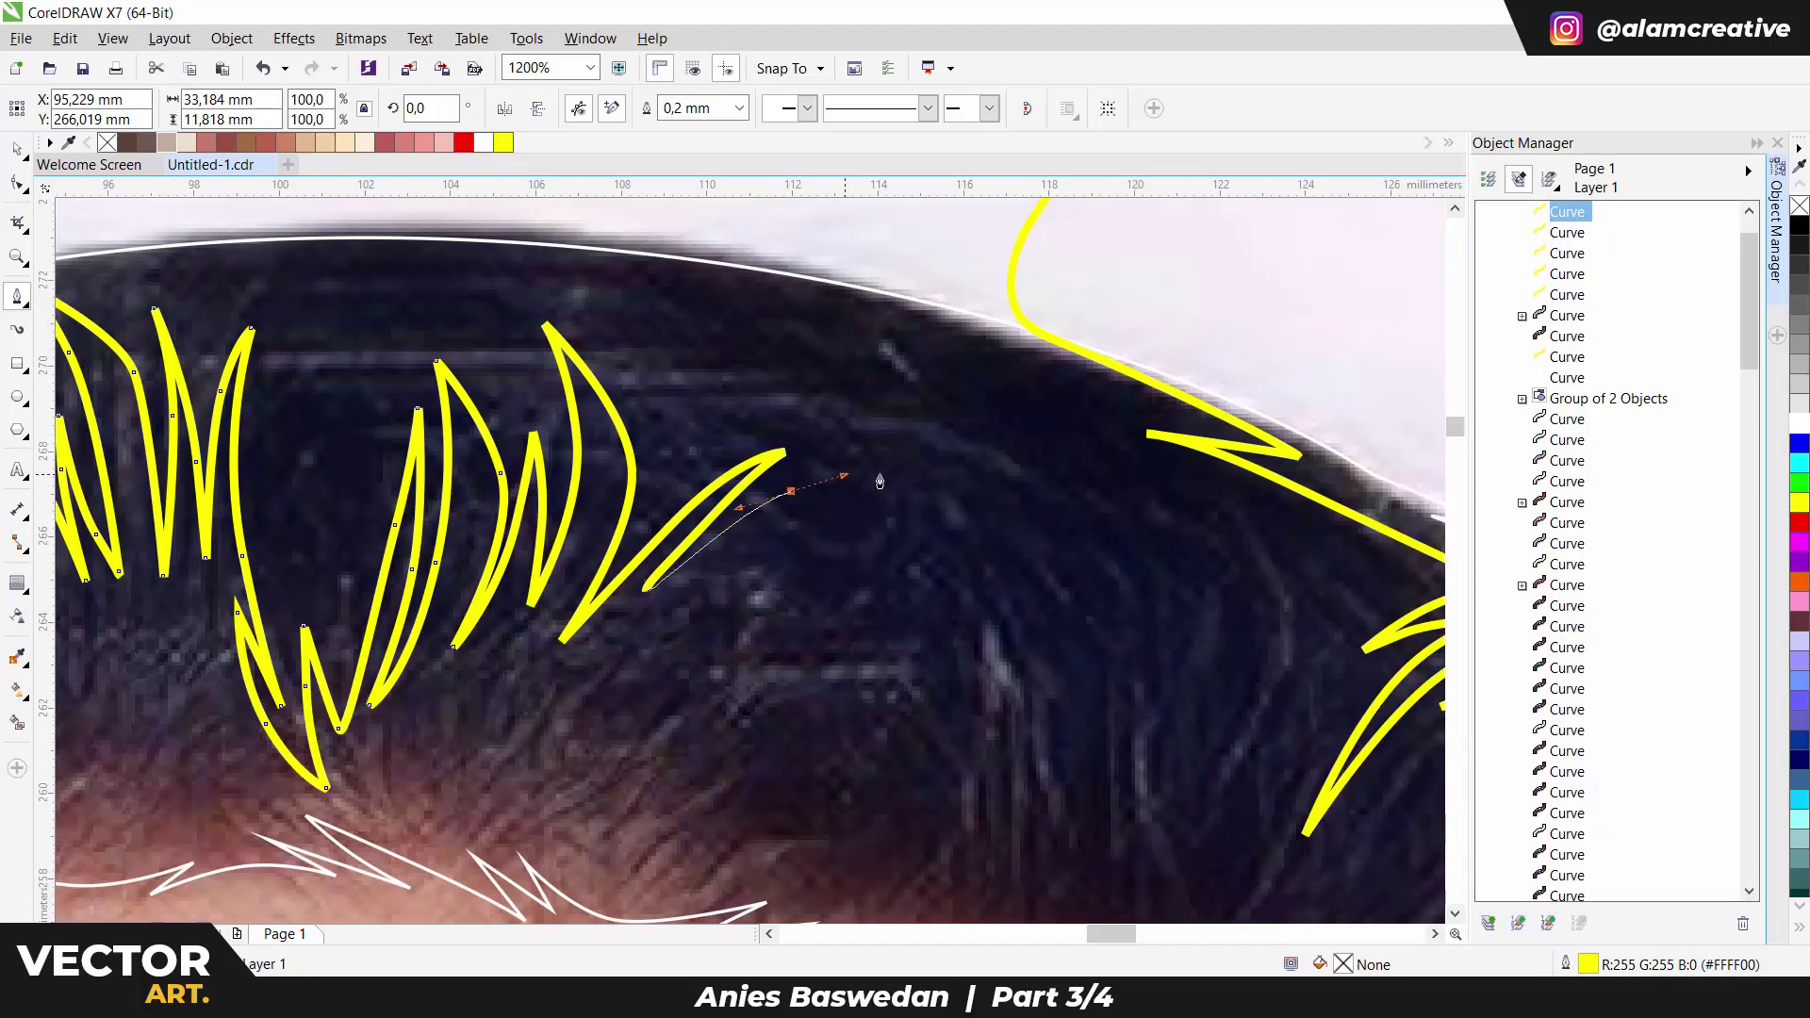
Add long strands sweeping back toward the forehead, widening the hair curve to about 36 mm.
left_click(887, 475)
left_click_drag(729, 598, 648, 699)
left_click(578, 721)
left_click(661, 740)
scroll(678, 565, "down", 1)
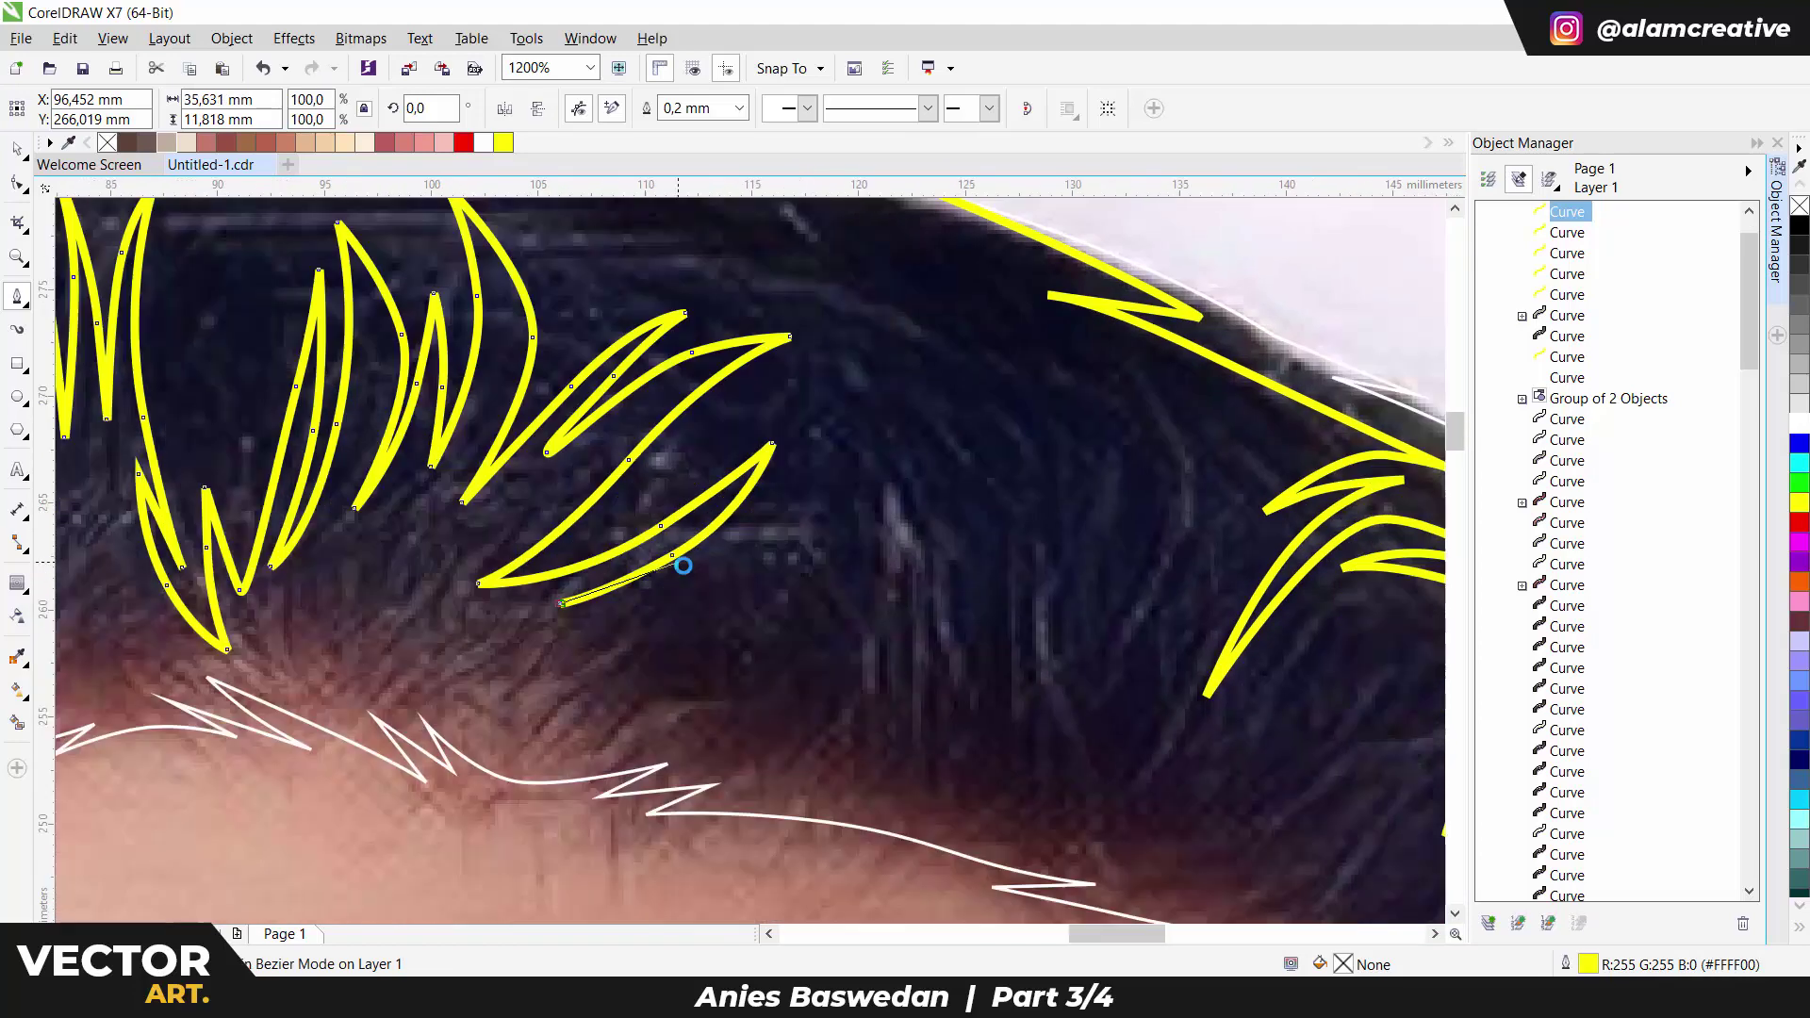
Stack shorter strand tips down to the forehead hairline, about 36 × 15 mm overall.
scroll(679, 573, "up", 1)
left_click(558, 695)
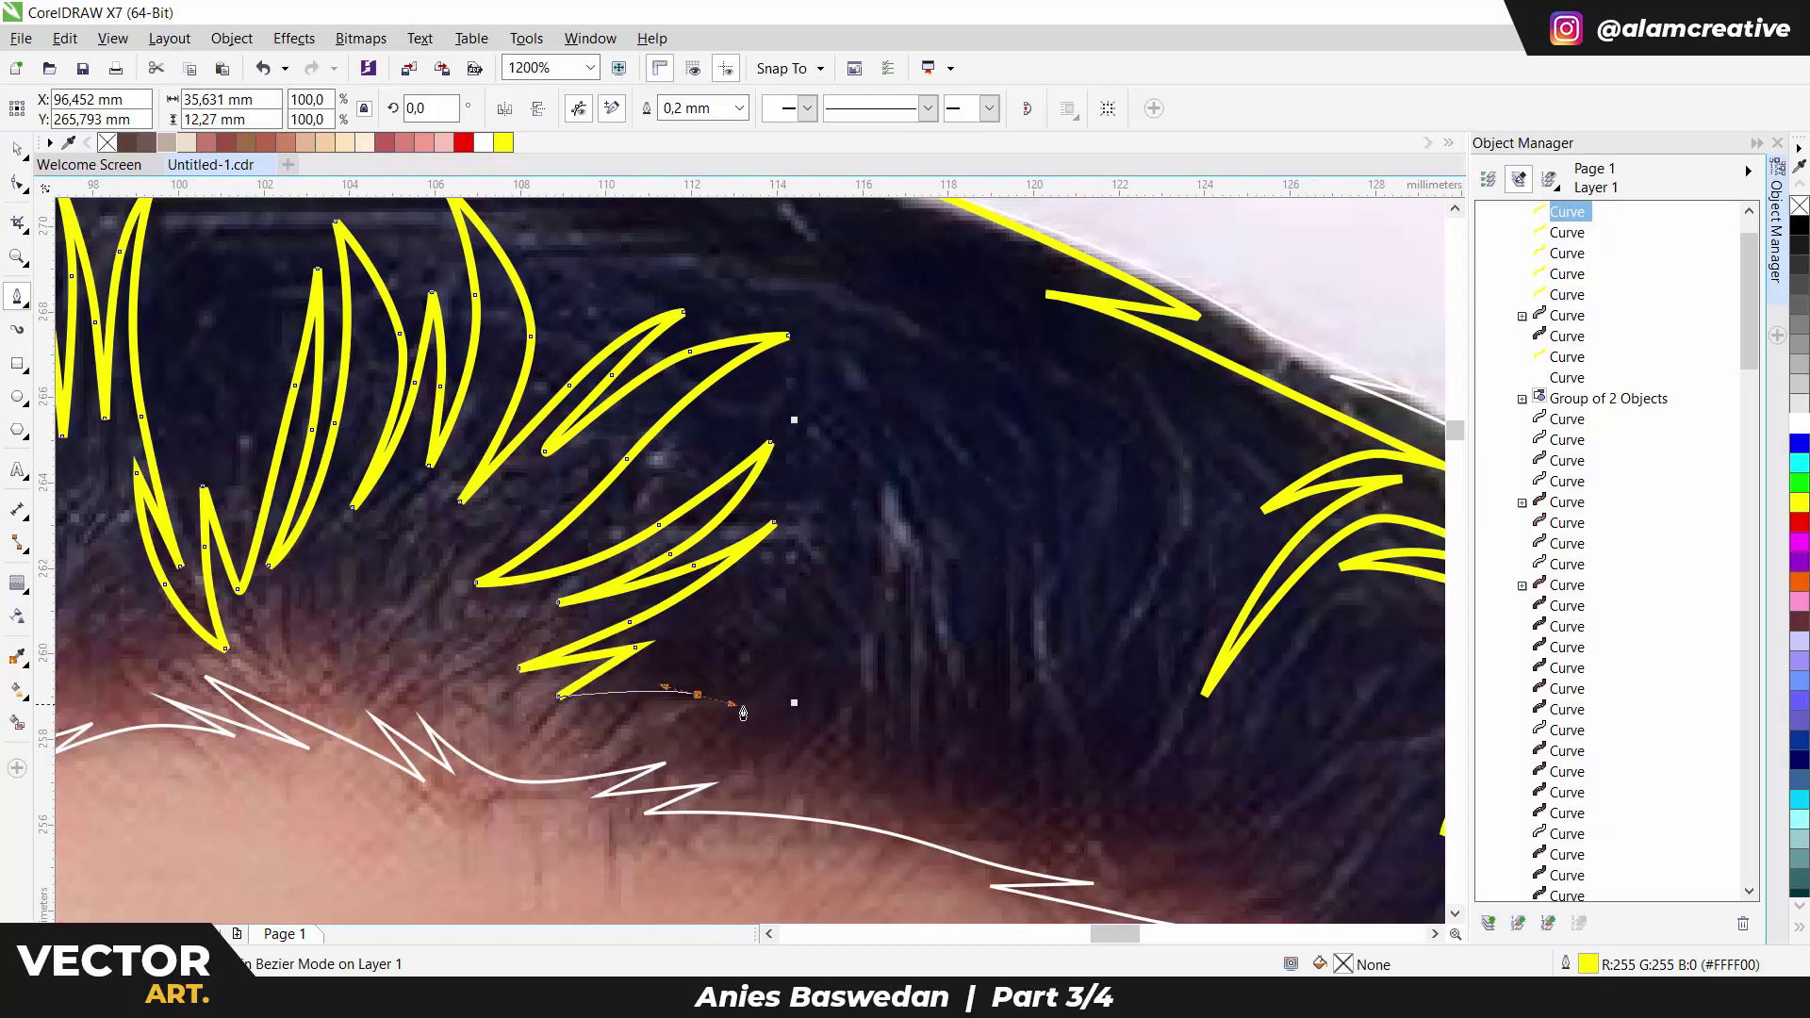
left_click(697, 693)
scroll(735, 740, "down", 1)
scroll(735, 740, "up", 1)
scroll(746, 574, "down", 1)
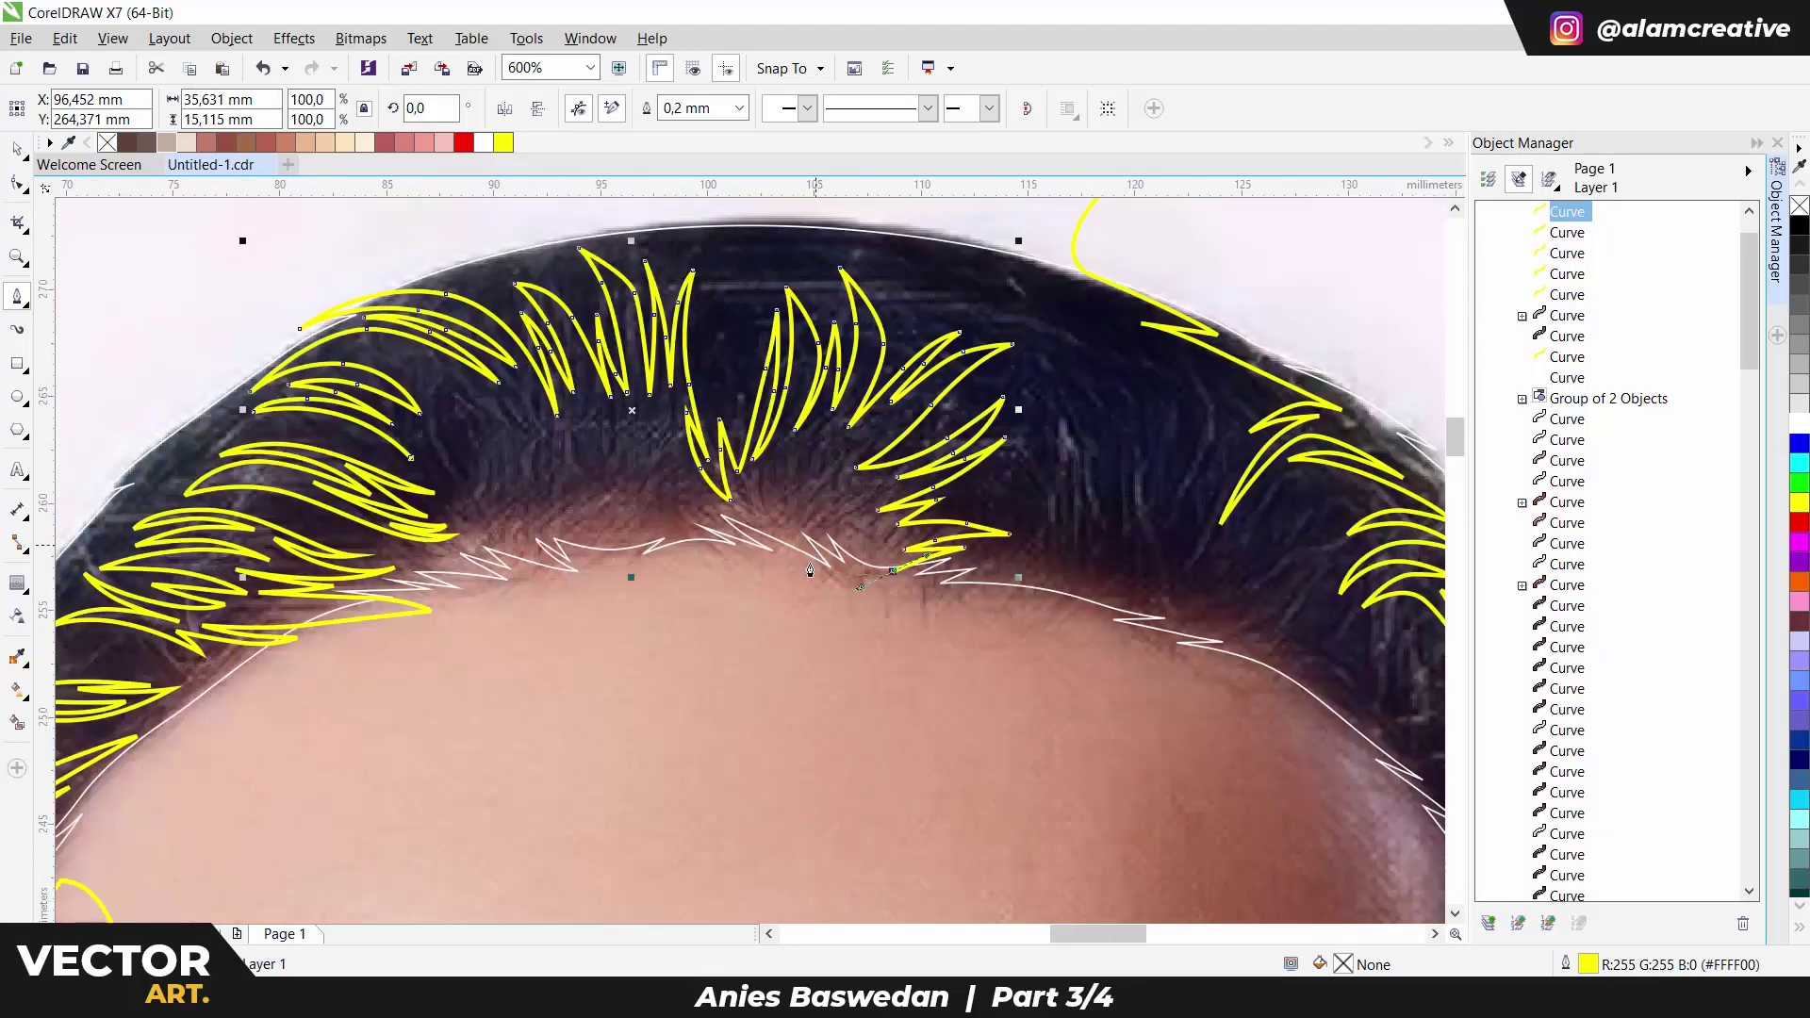
Run a smooth curve back along the upper forehead just below the hairline, about 36 × 16 mm overall.
scroll(493, 569, "up", 3)
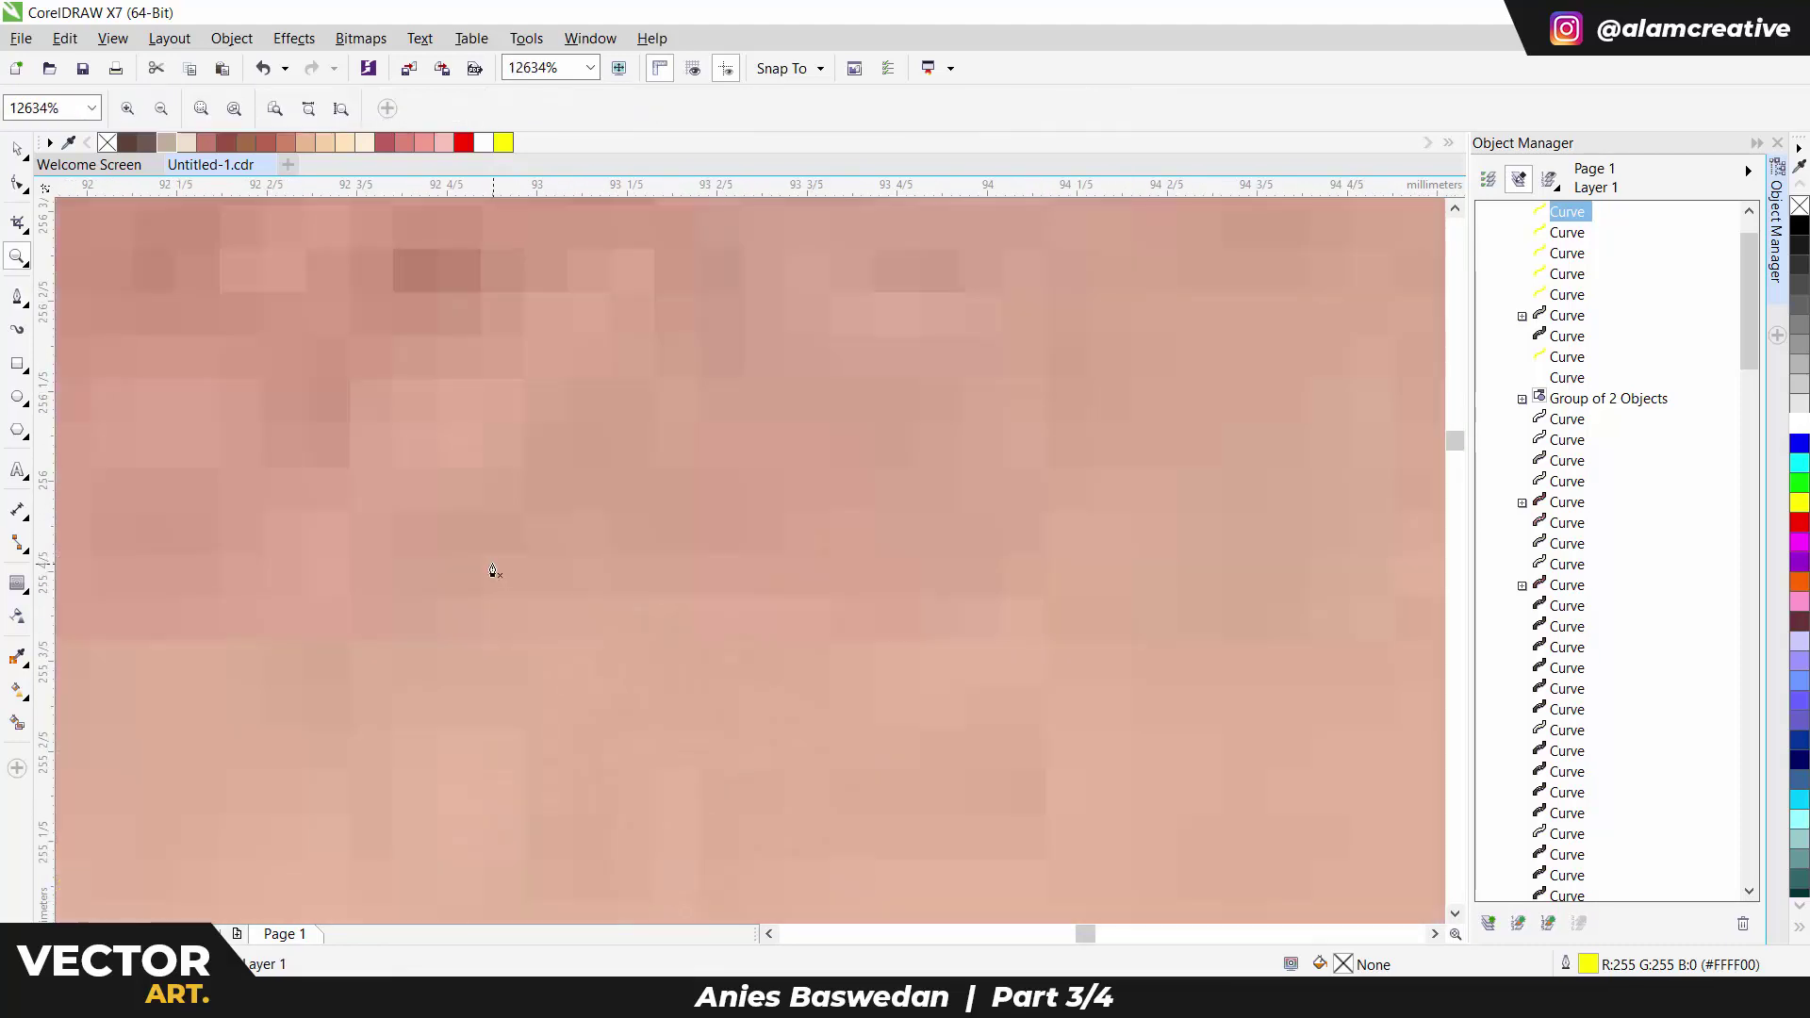
scroll(647, 594, "down", 3)
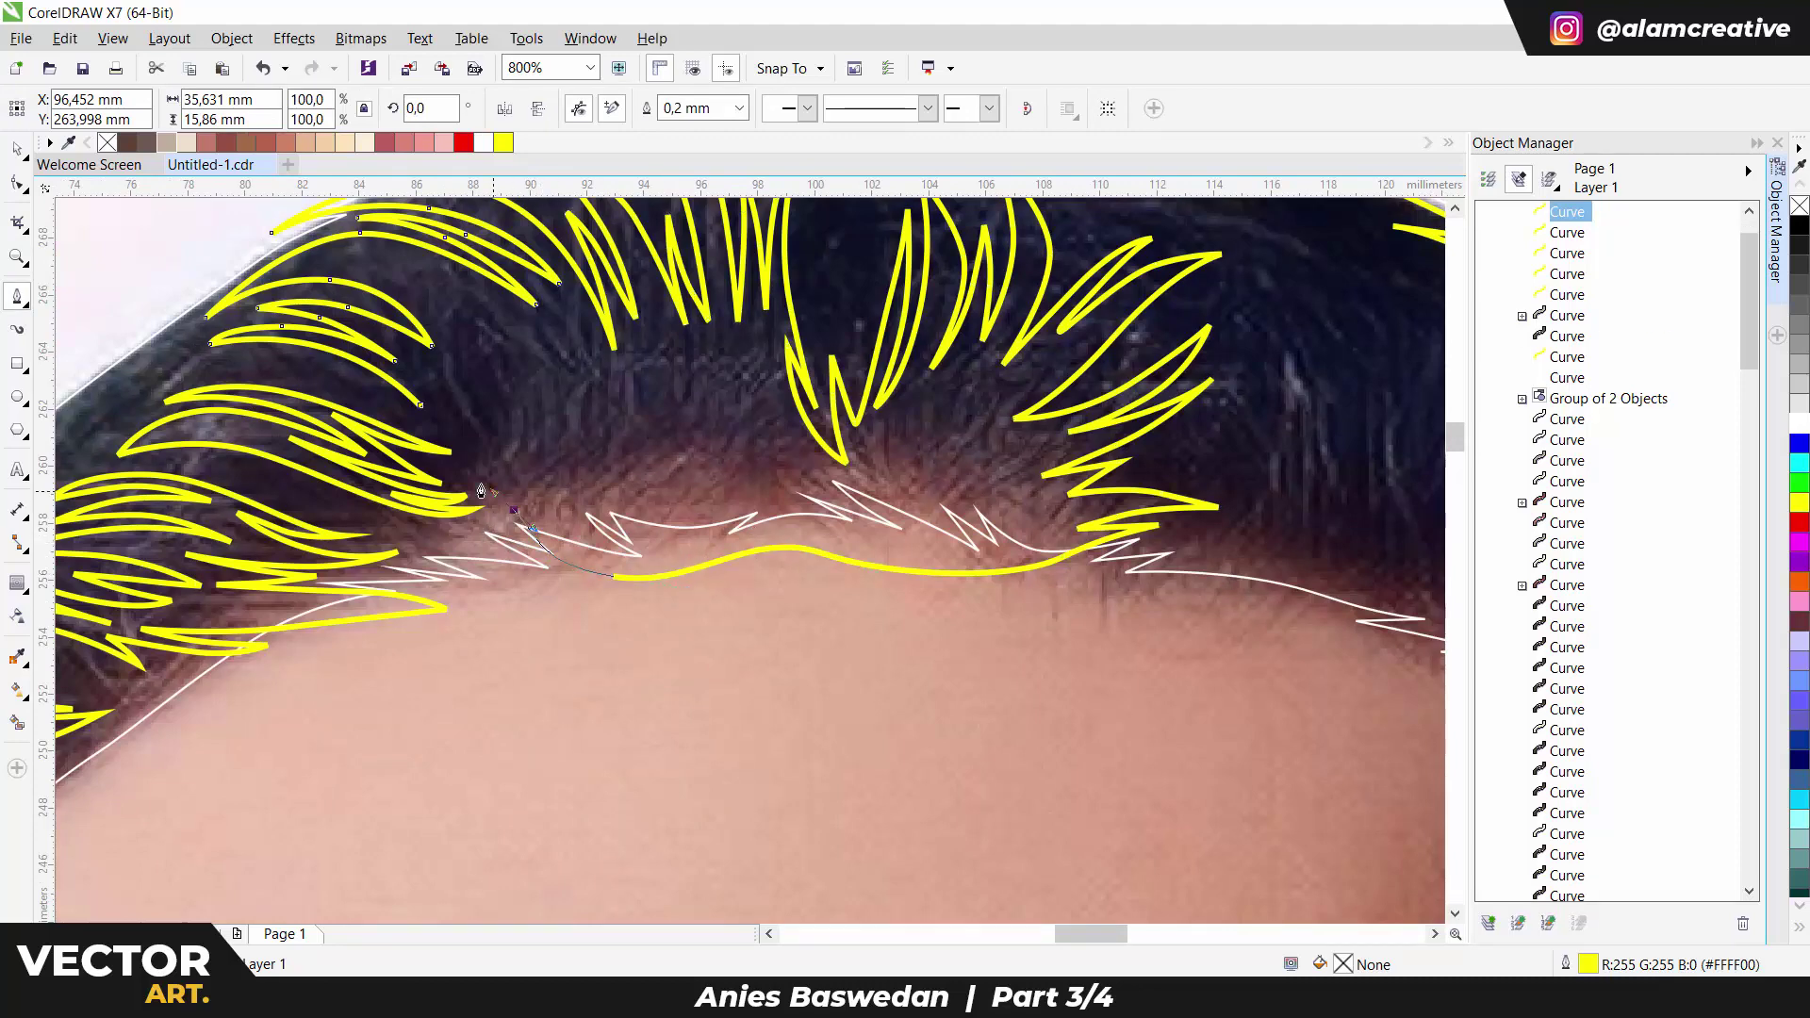
scroll(509, 516, "up", 2)
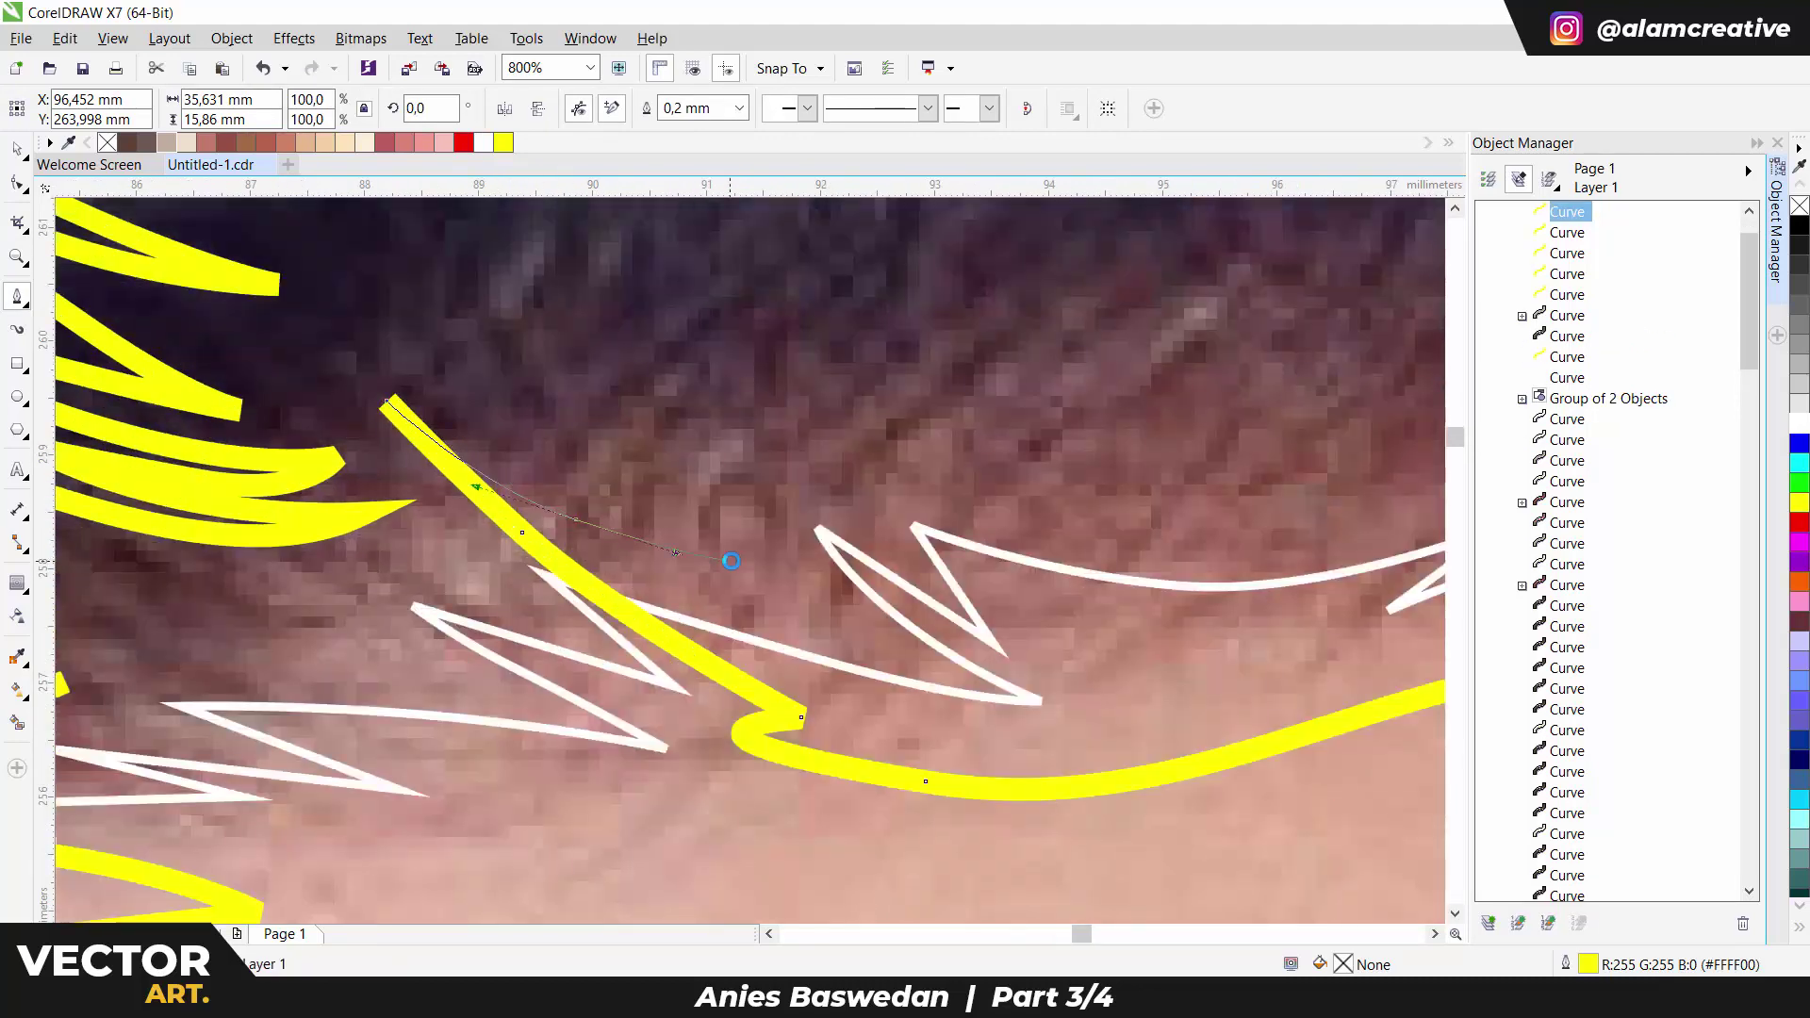
Draw pointed strands up the left side from the hairline and close the hair shape at its starting point.
left_click(564, 516)
scroll(564, 517, "down", 1)
scroll(710, 474, "down", 1)
scroll(628, 299, "up", 1)
left_click(601, 505)
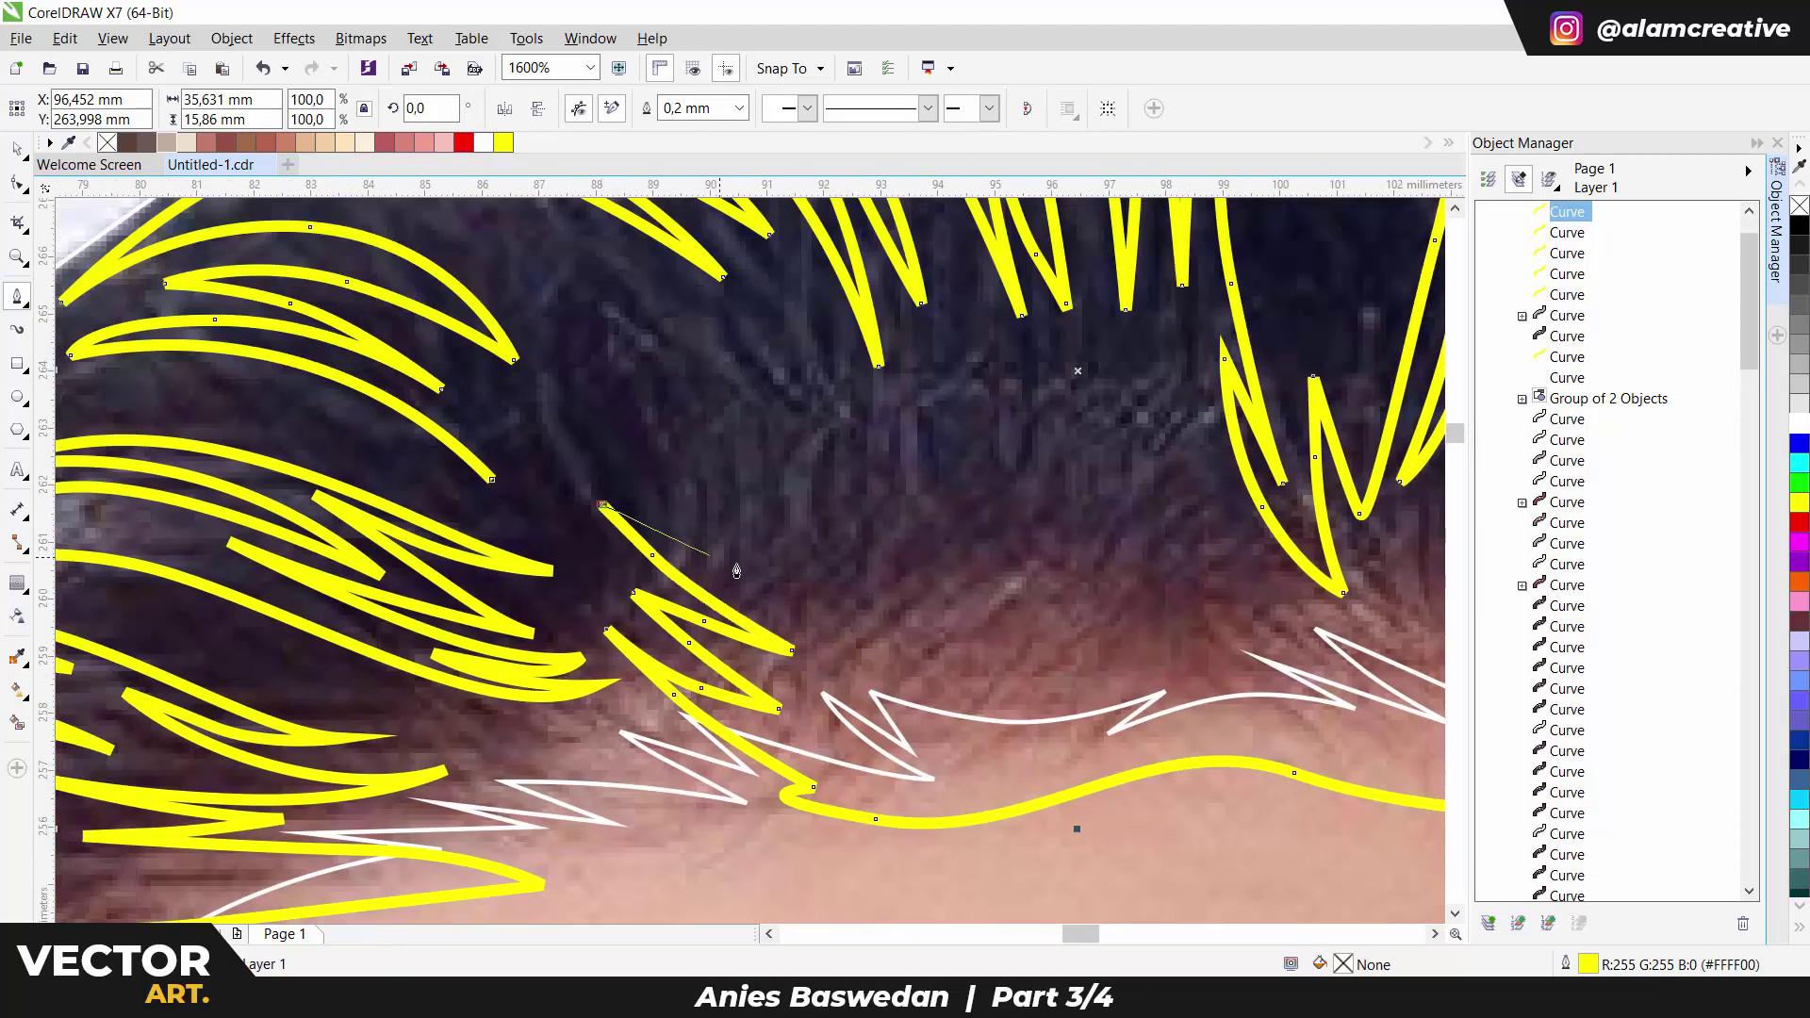
left_click_drag(651, 403, 601, 288)
scroll(600, 287, "down", 1)
scroll(428, 196, "up", 1)
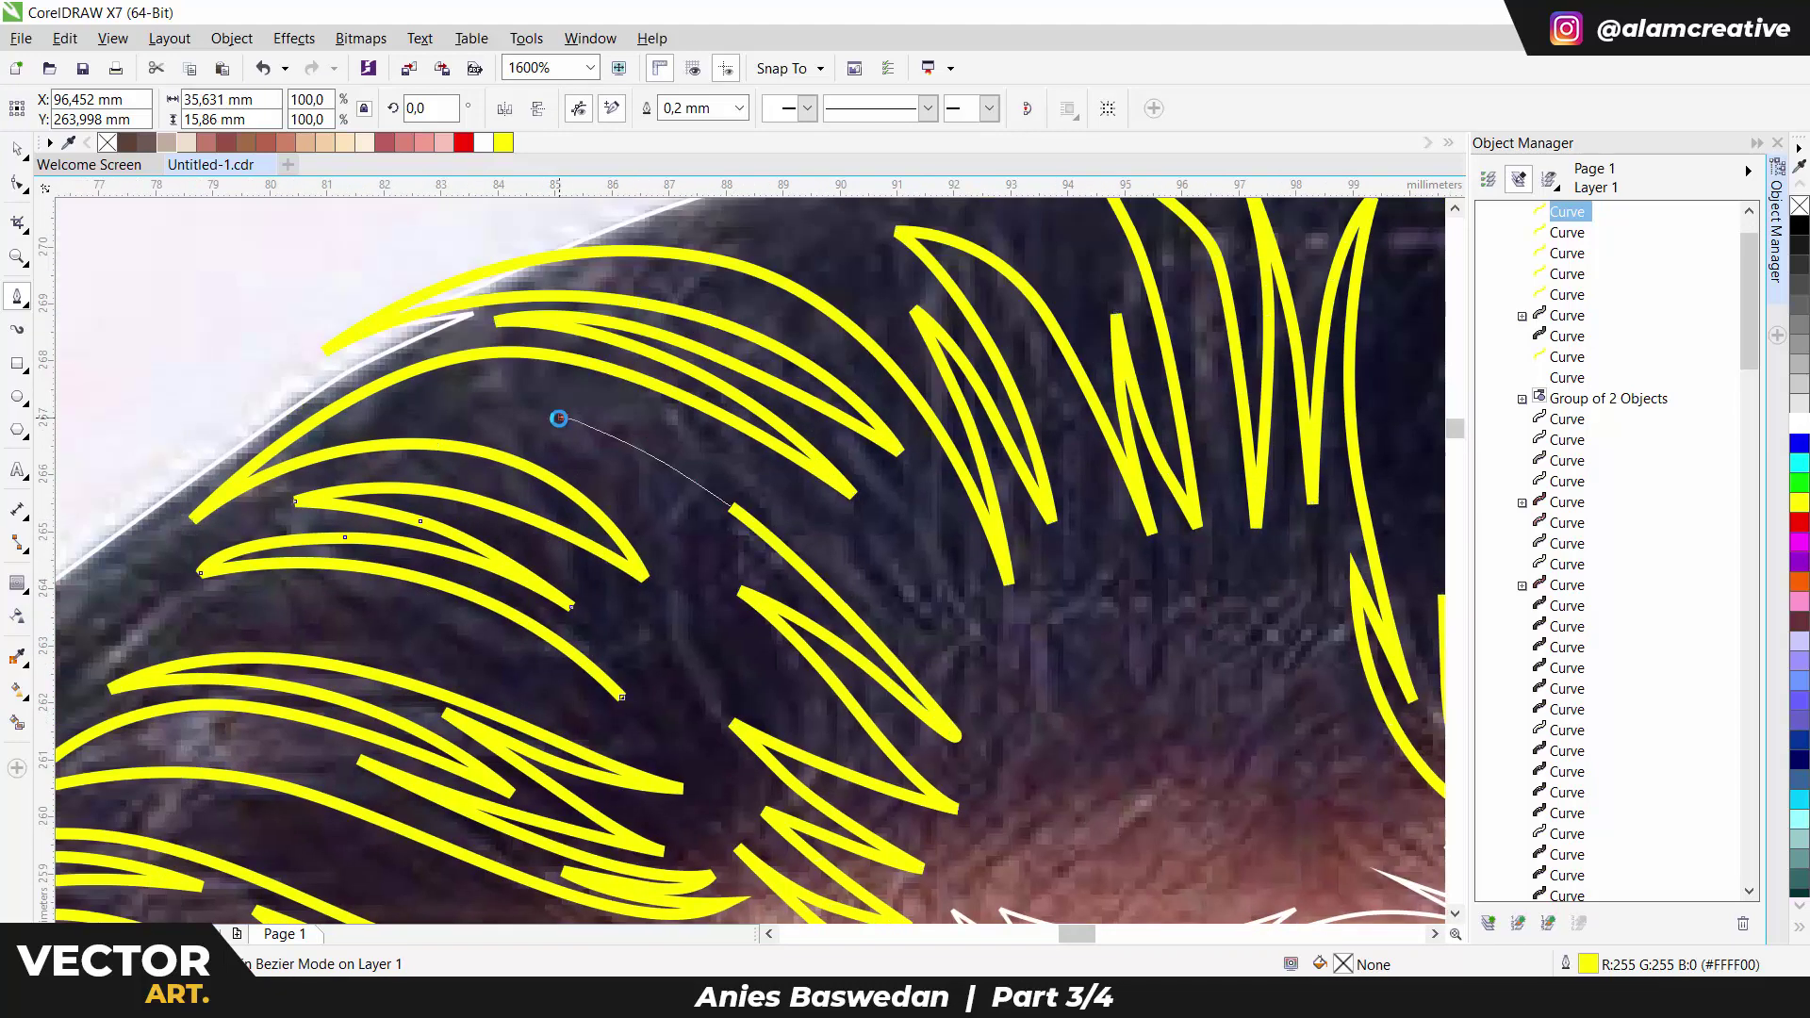
left_click(732, 560)
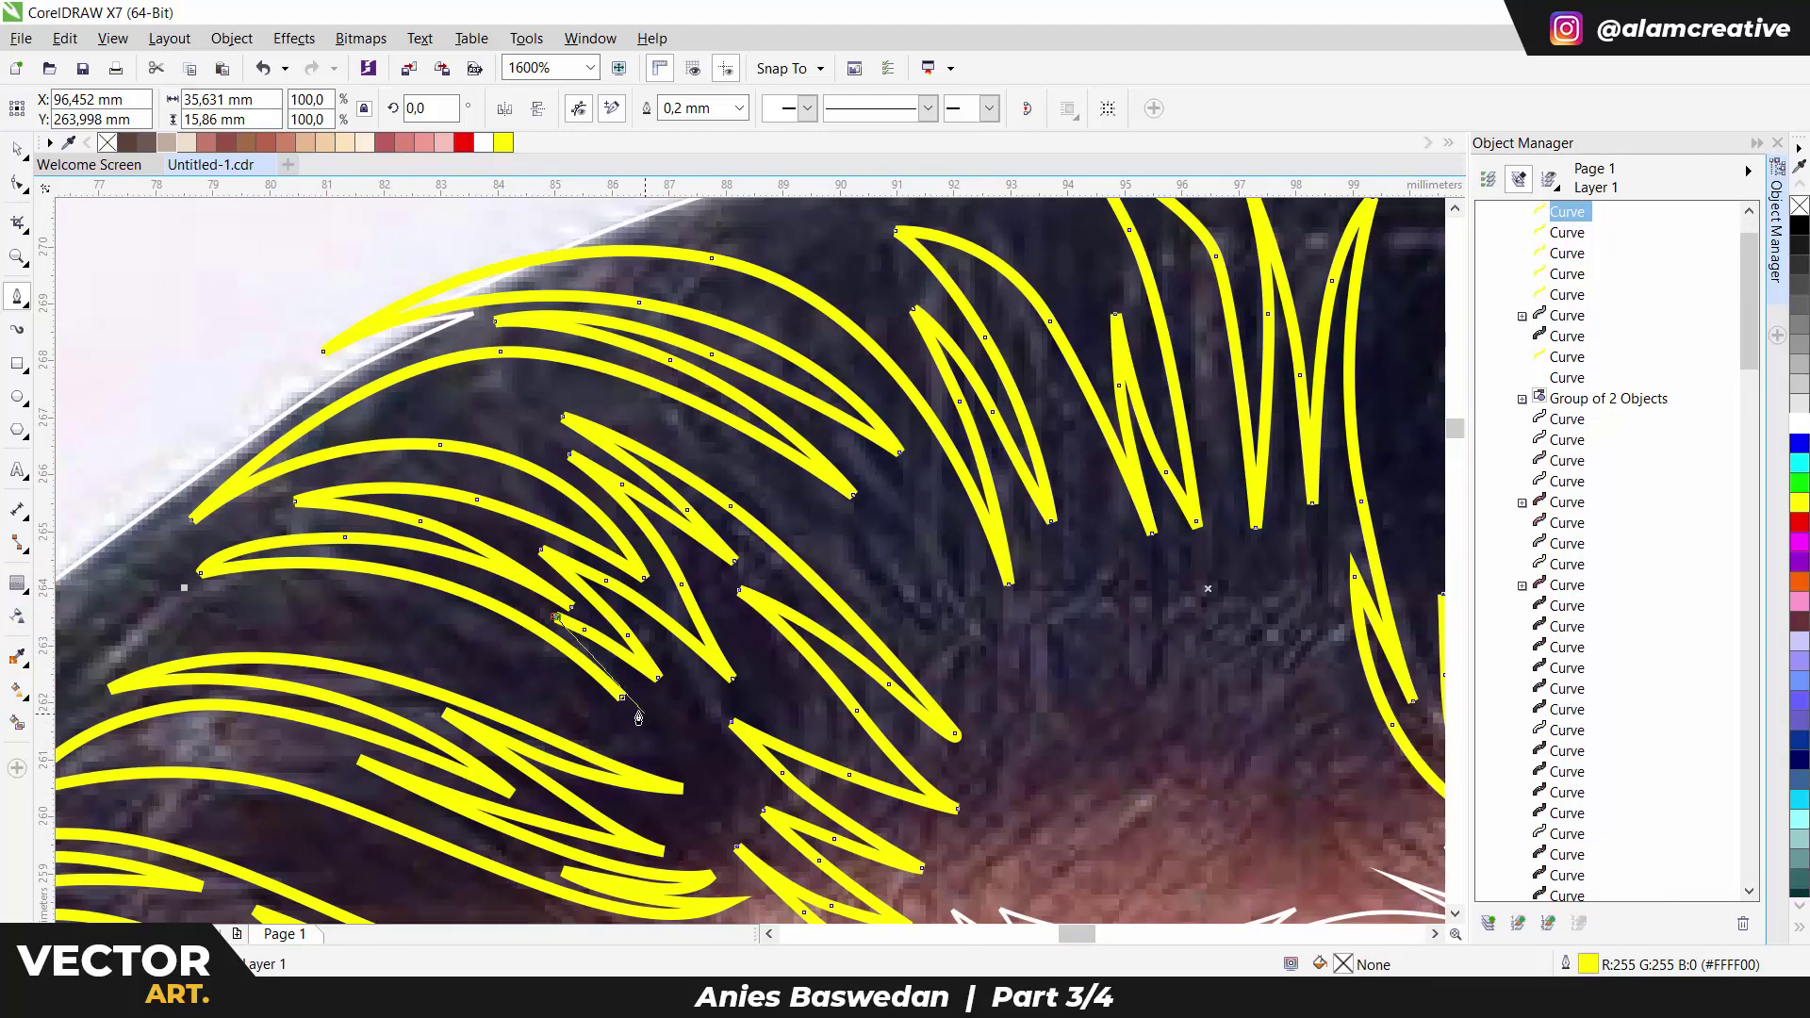
scroll(618, 695, "down", 2)
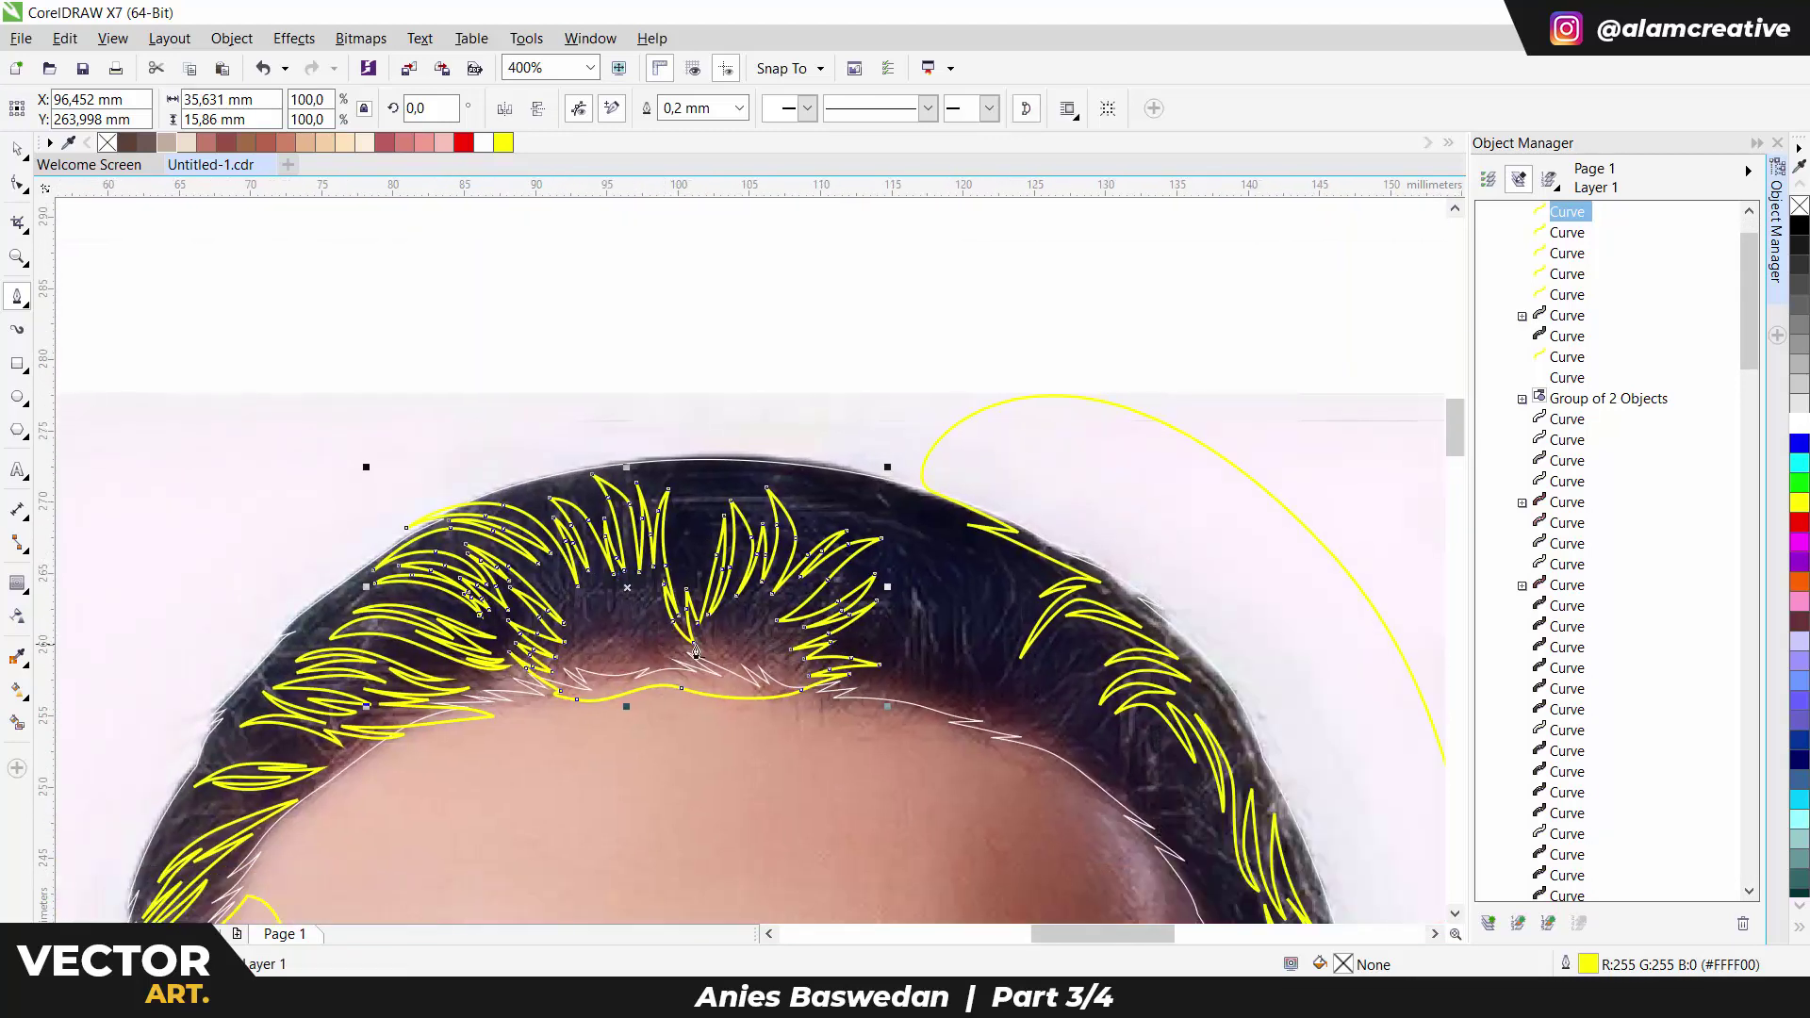
Start a separate strand shape in the dark hair right of the crown, about 4 × 8 mm overall.
scroll(619, 696, "up", 1)
left_click_drag(650, 695, 685, 608)
left_click(664, 557)
scroll(678, 606, "up", 1)
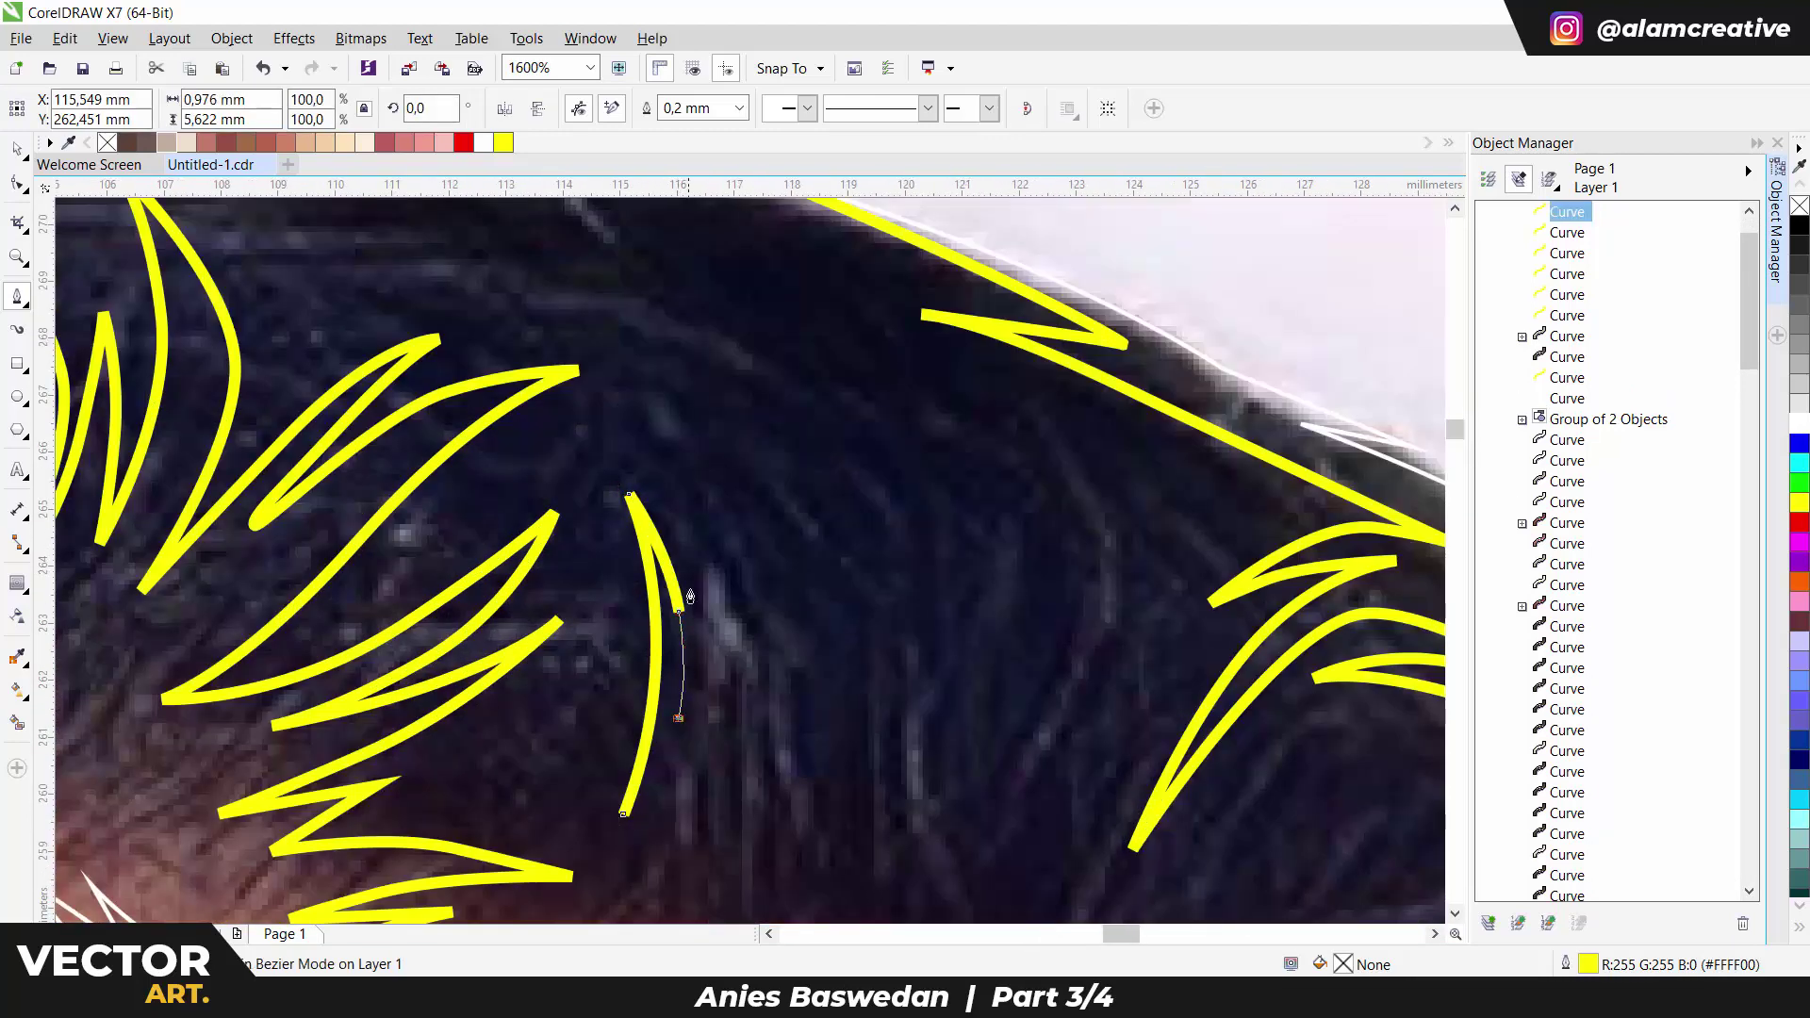
left_click(680, 610)
left_click(599, 356)
left_click_drag(744, 560, 771, 639)
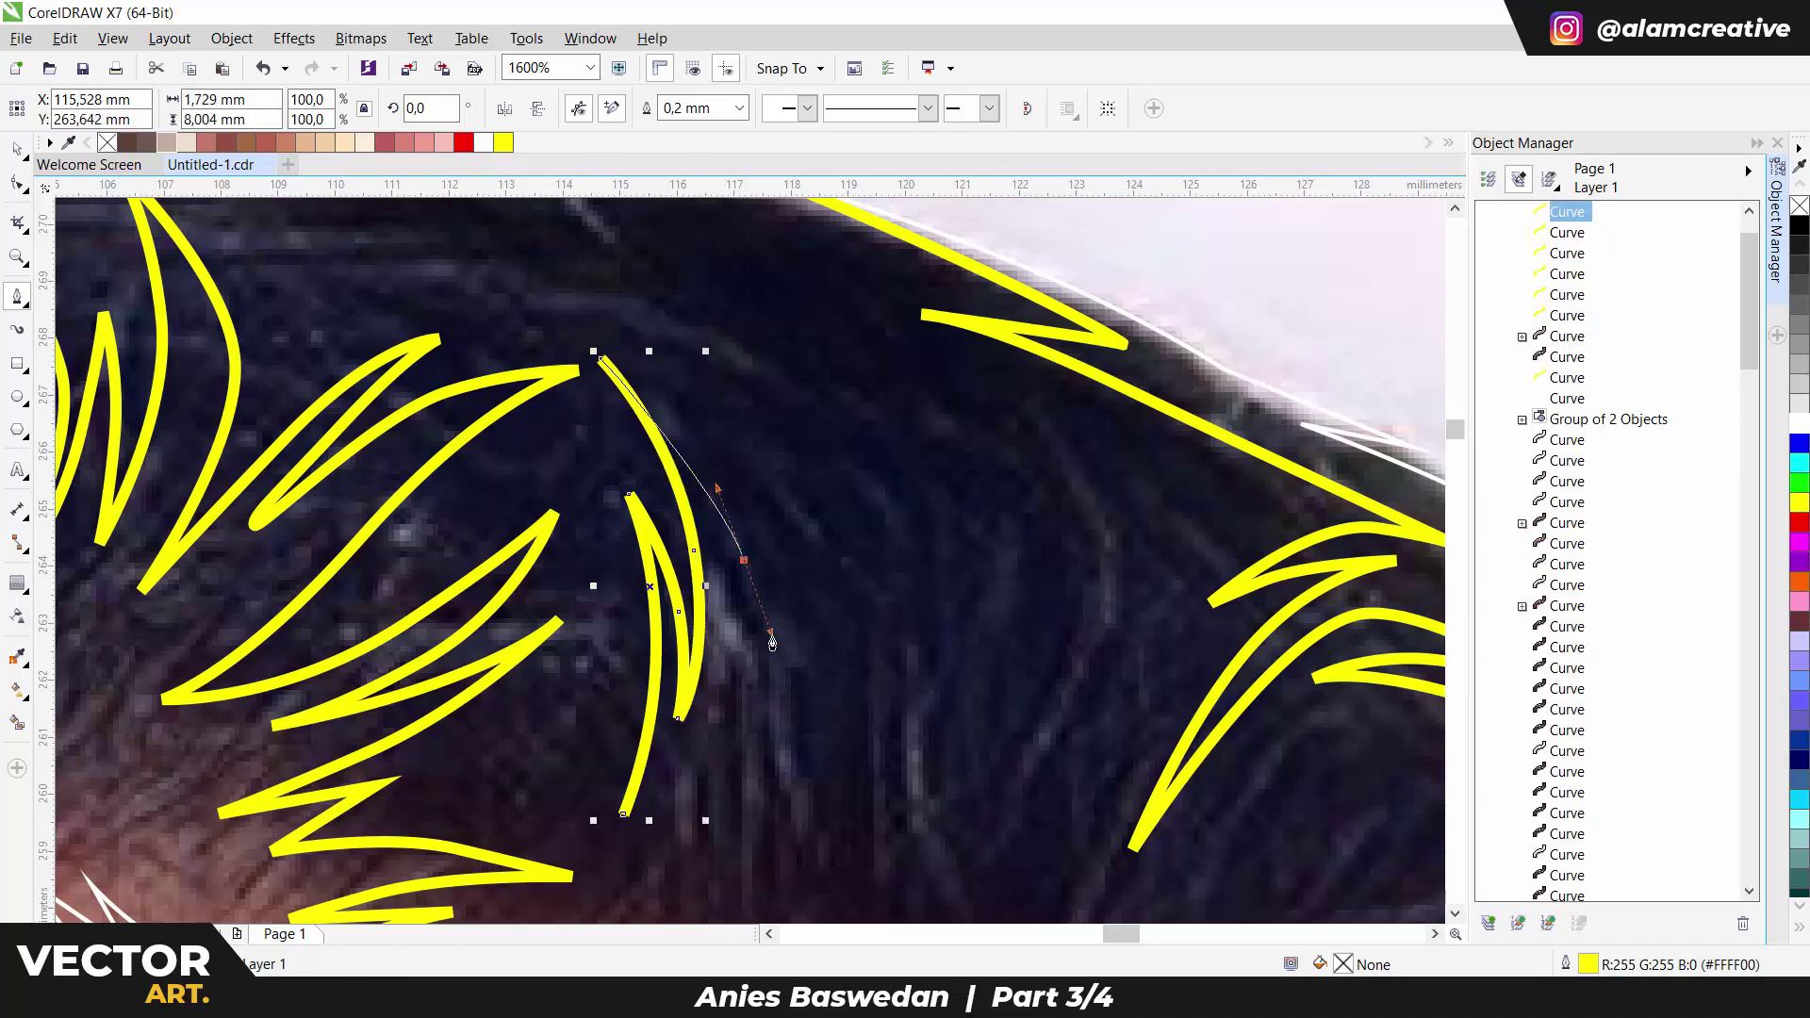
left_click(761, 723)
left_click(797, 584)
left_click_drag(794, 795, 796, 801)
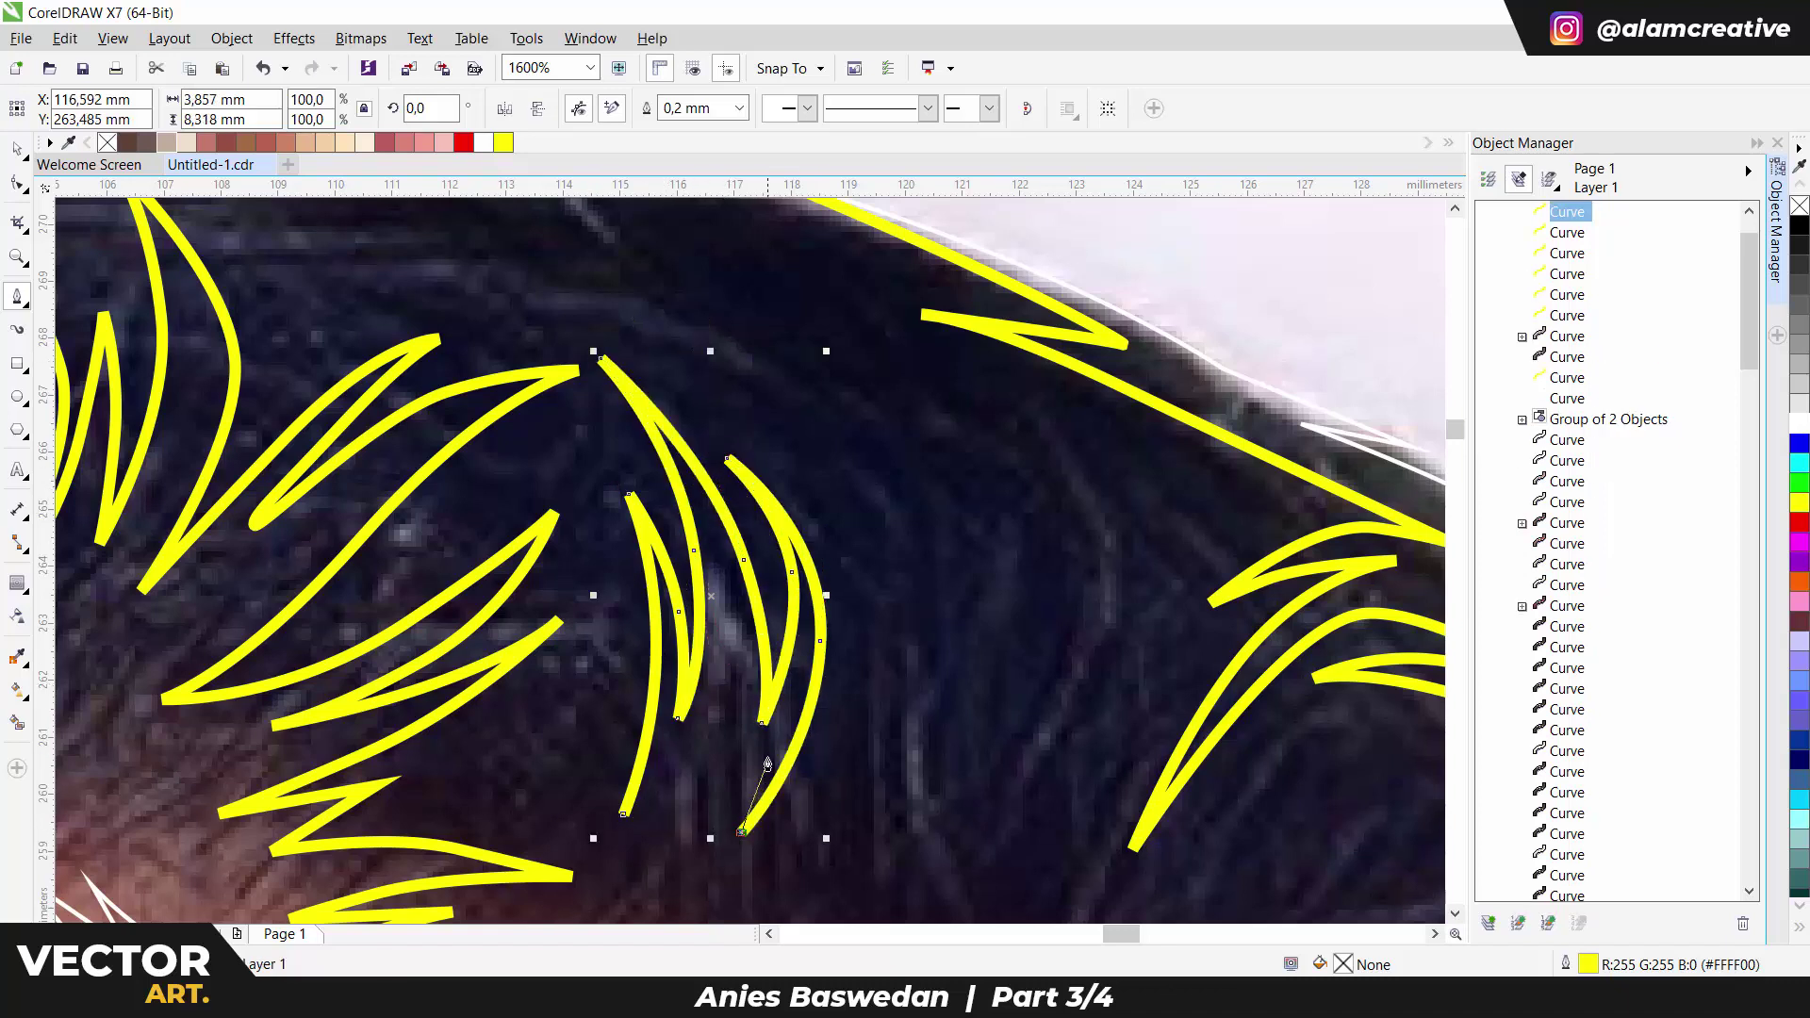
Add zigzag tips along the lower end of the small strand shape and close it, about 4 × 9 mm overall.
scroll(773, 772, "up", 1)
left_click(801, 674)
left_click_drag(778, 740, 675, 858)
left_click(646, 886)
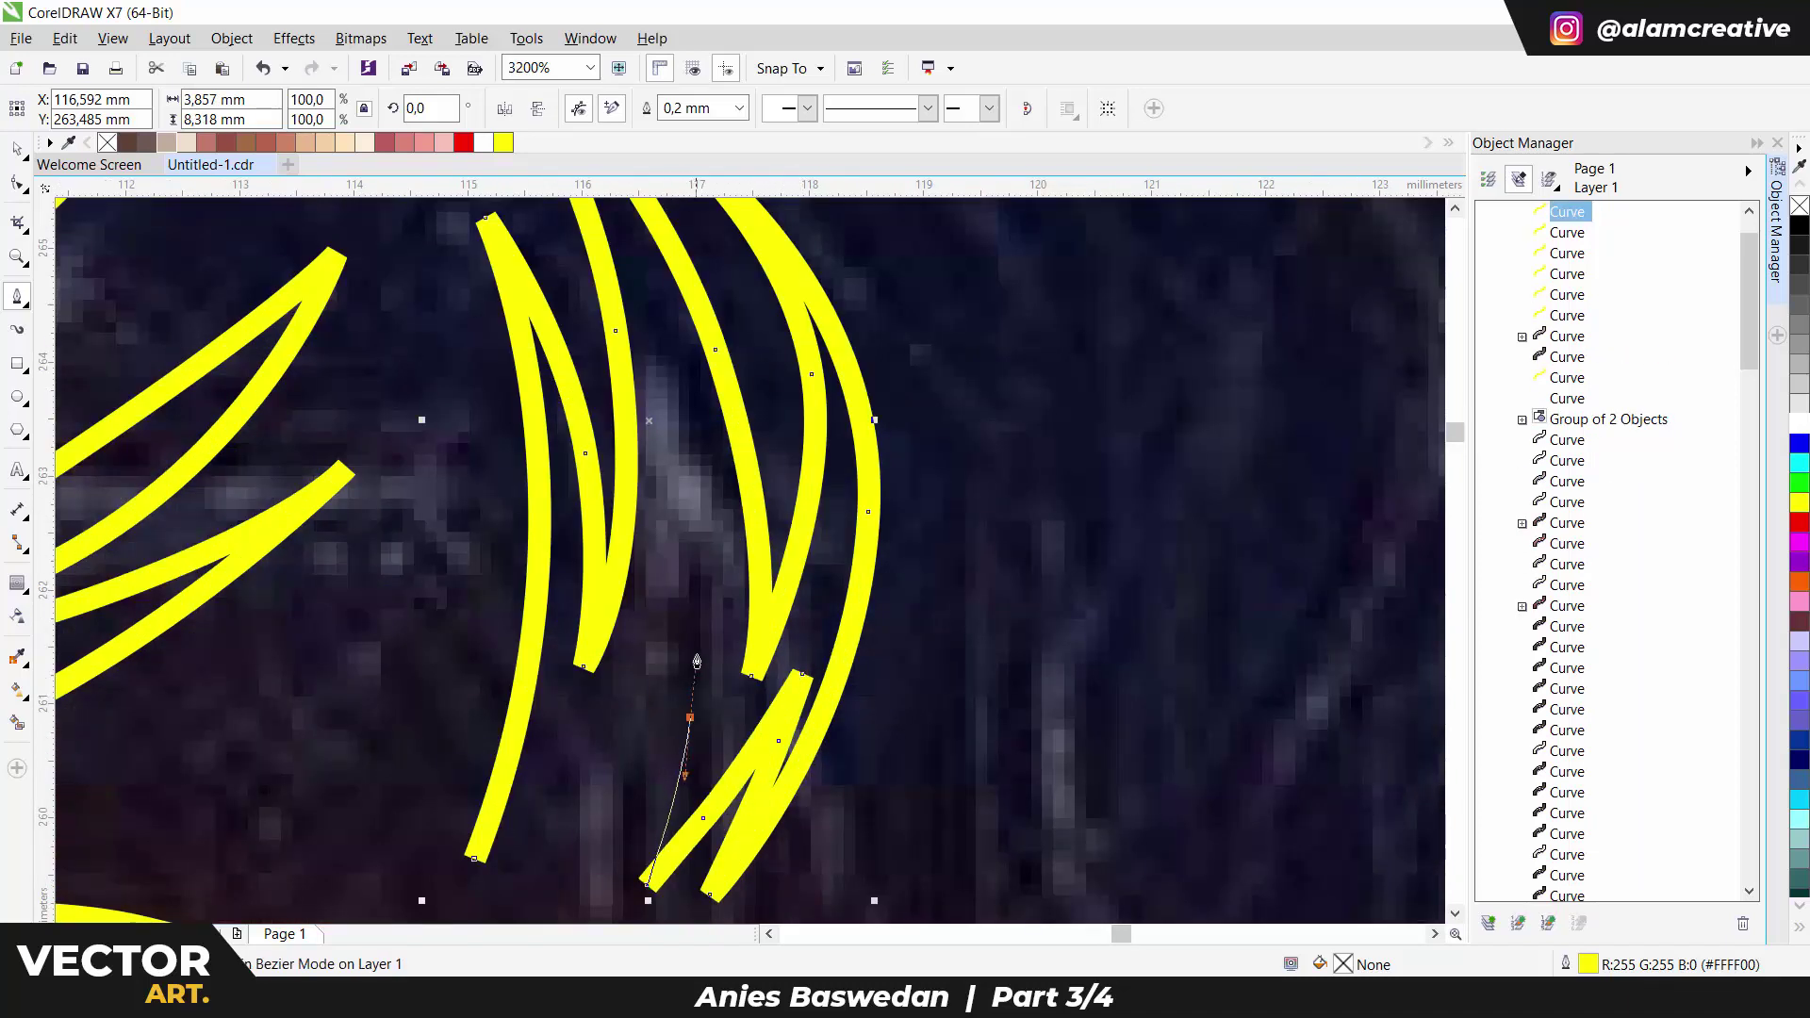
left_click(694, 577)
left_click(762, 529)
left_click(874, 485)
left_click(670, 731)
left_click(665, 601)
left_click(673, 516)
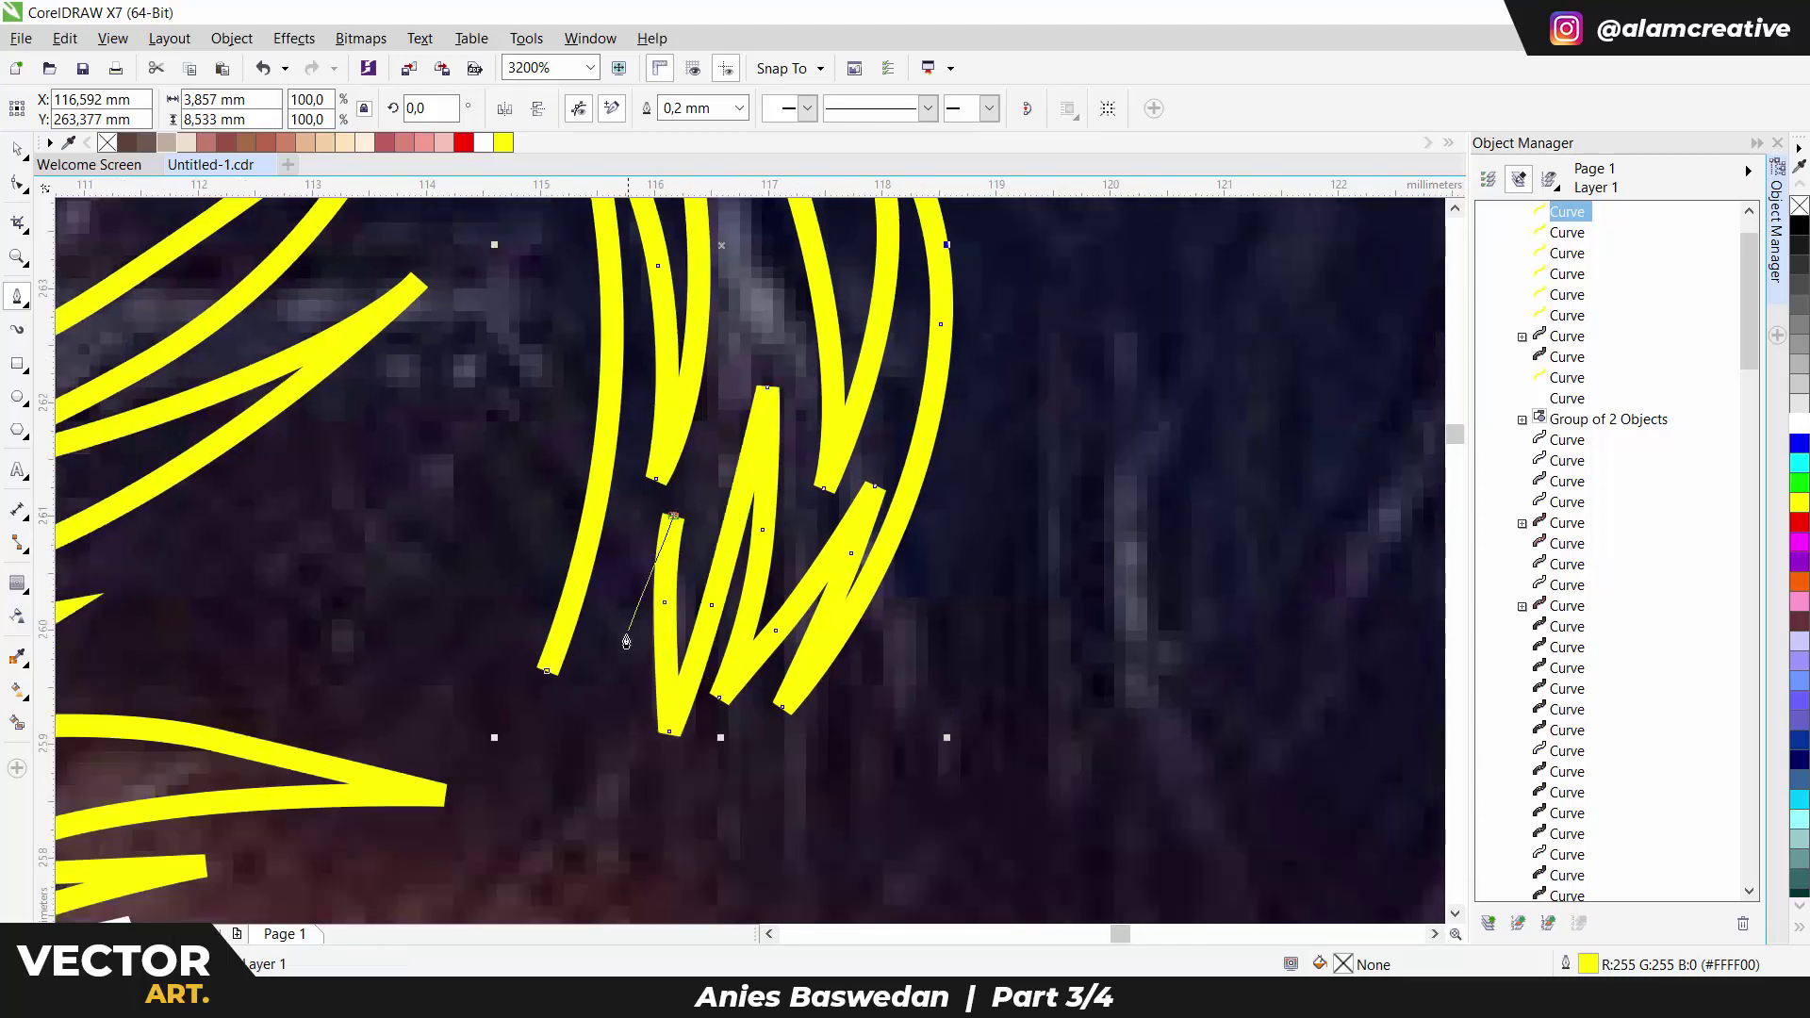
left_click(544, 672)
Start a second small strand shape to the right of the previous one, with curved upper tips, about 4 × 8 mm.
scroll(561, 666, "down", 2)
left_click(661, 541)
left_click_drag(644, 705, 600, 783)
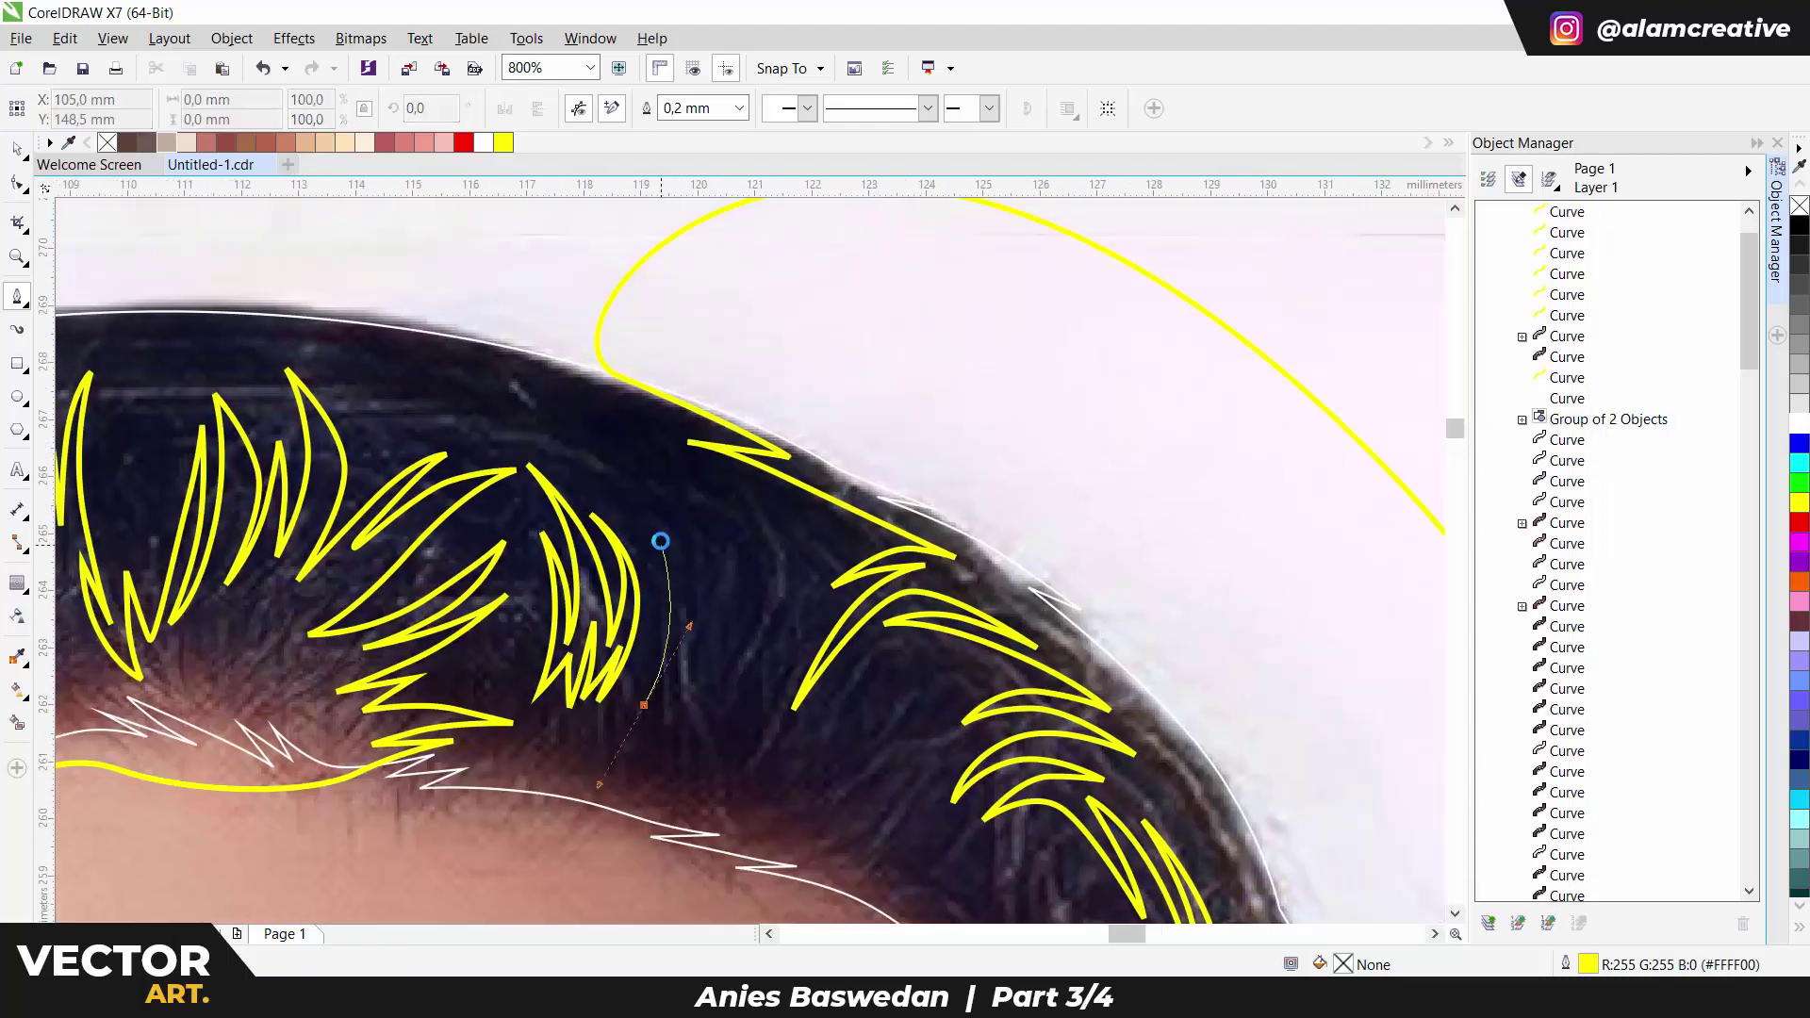
scroll(661, 541, "up", 1)
left_click(647, 515)
left_click_drag(698, 568, 731, 676)
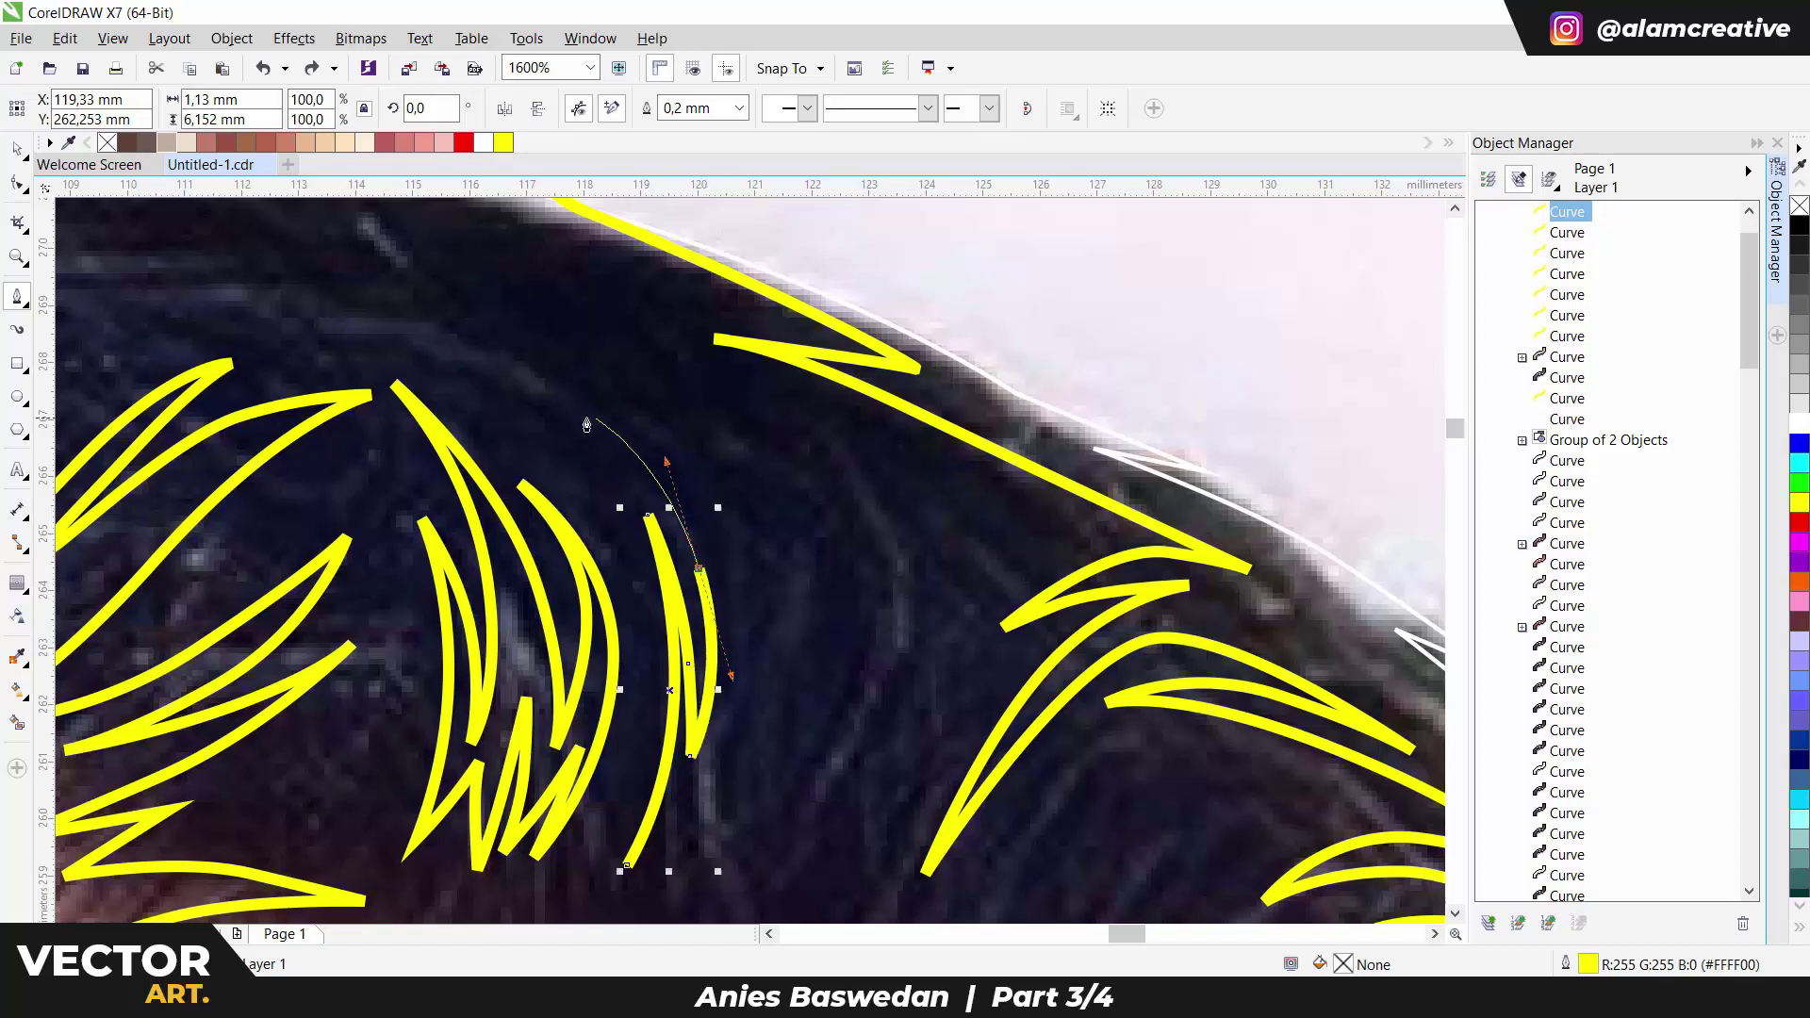
left_click(584, 418)
left_click(699, 568)
left_click(741, 466)
left_click(770, 729)
left_click(741, 466)
left_click_drag(819, 625, 827, 740)
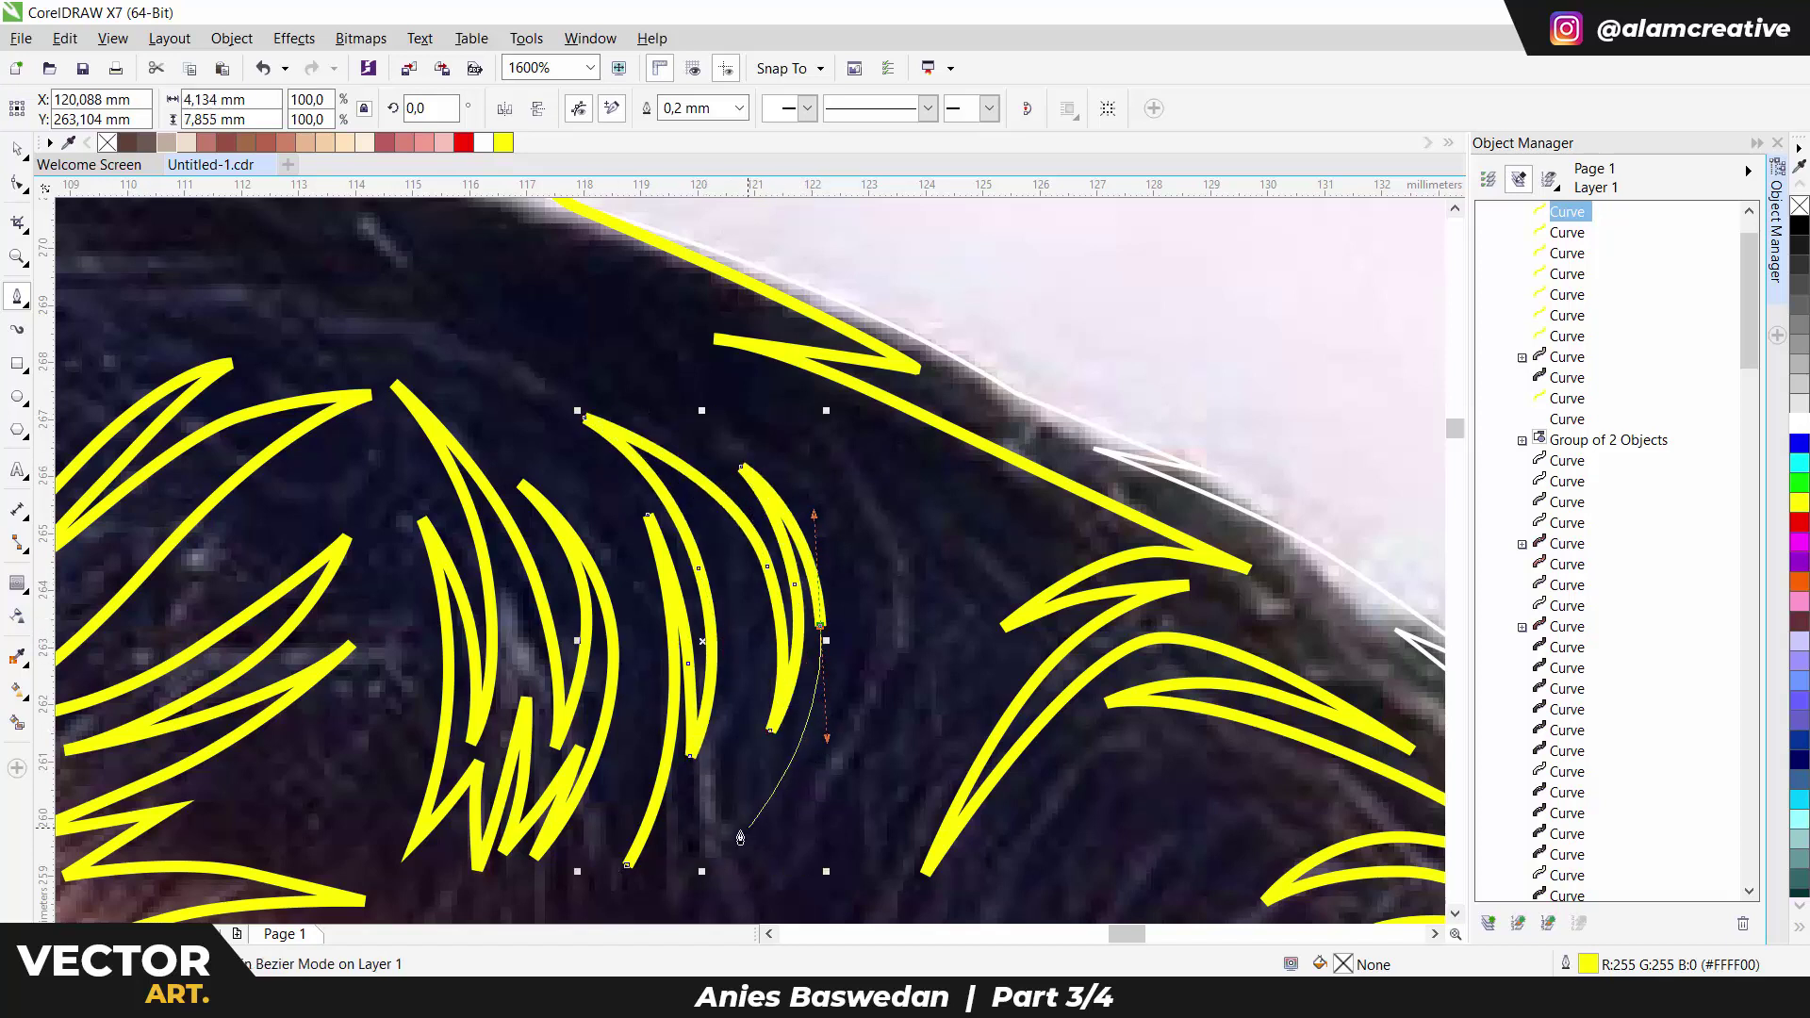
Add pointed tips along the lower end of the second small strand shape and close it.
left_click(740, 837)
left_click(743, 734)
scroll(754, 604, "down", 2)
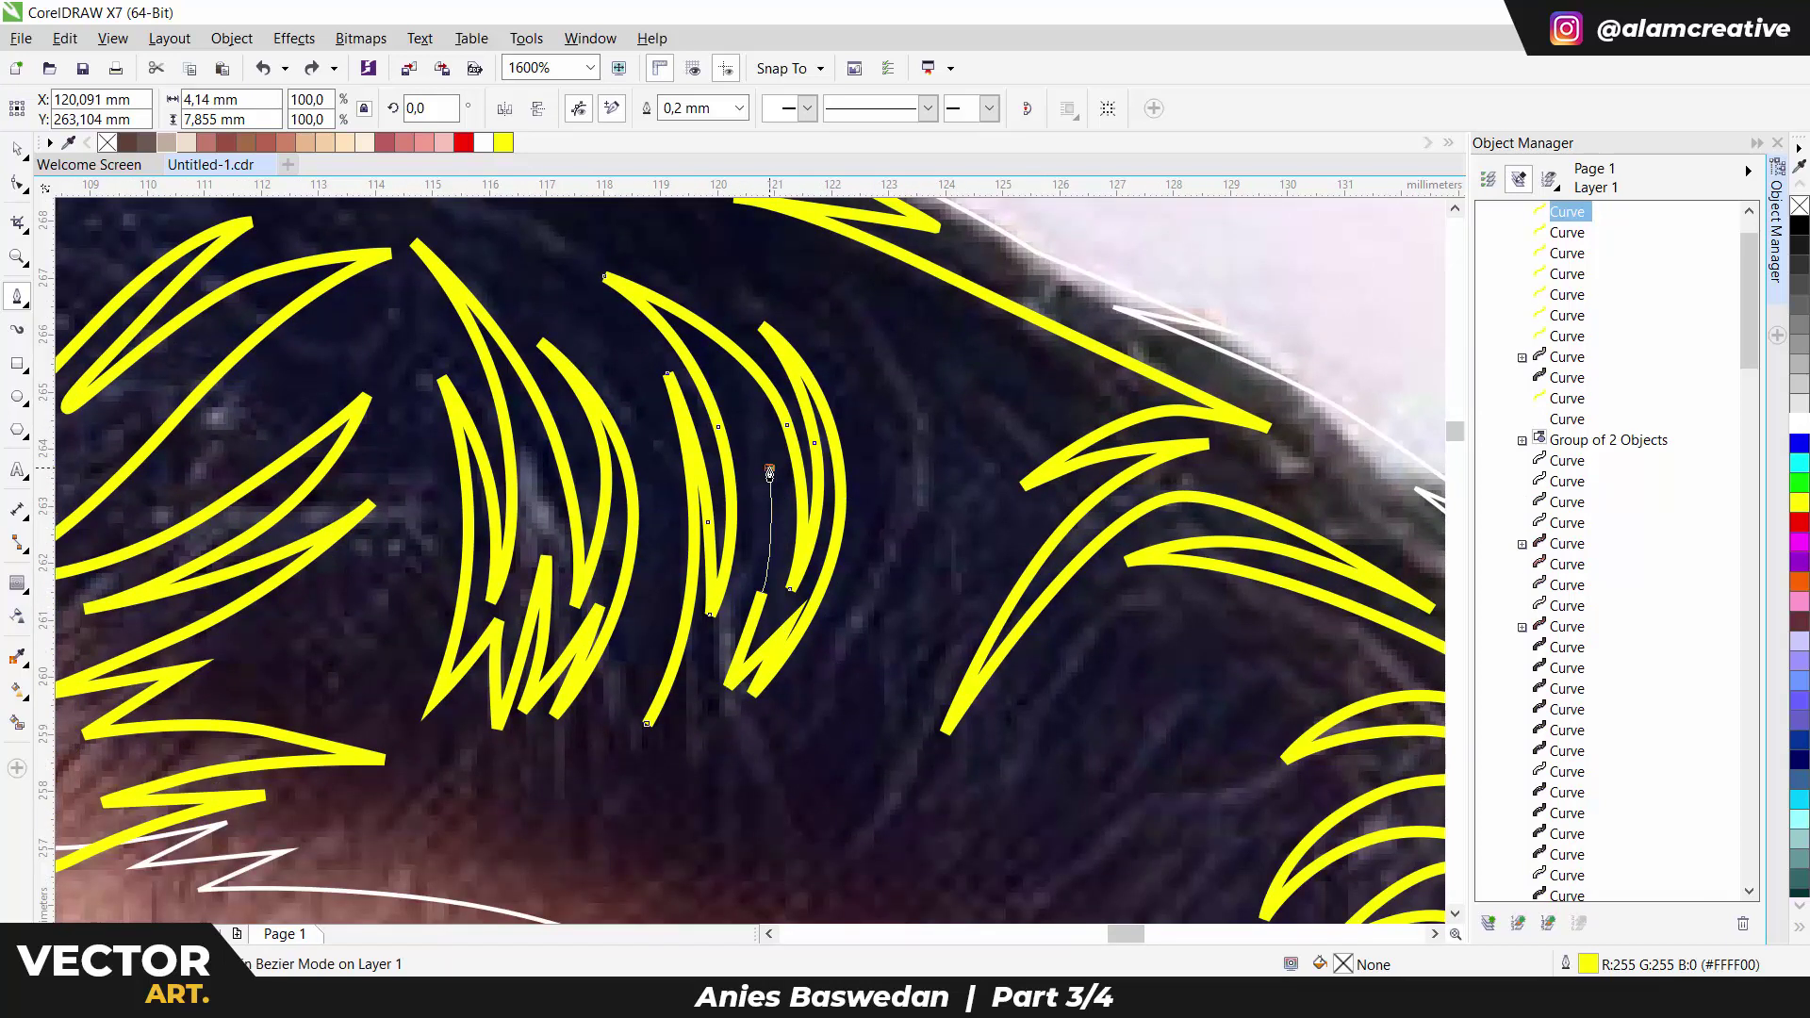
scroll(648, 729, "down", 3)
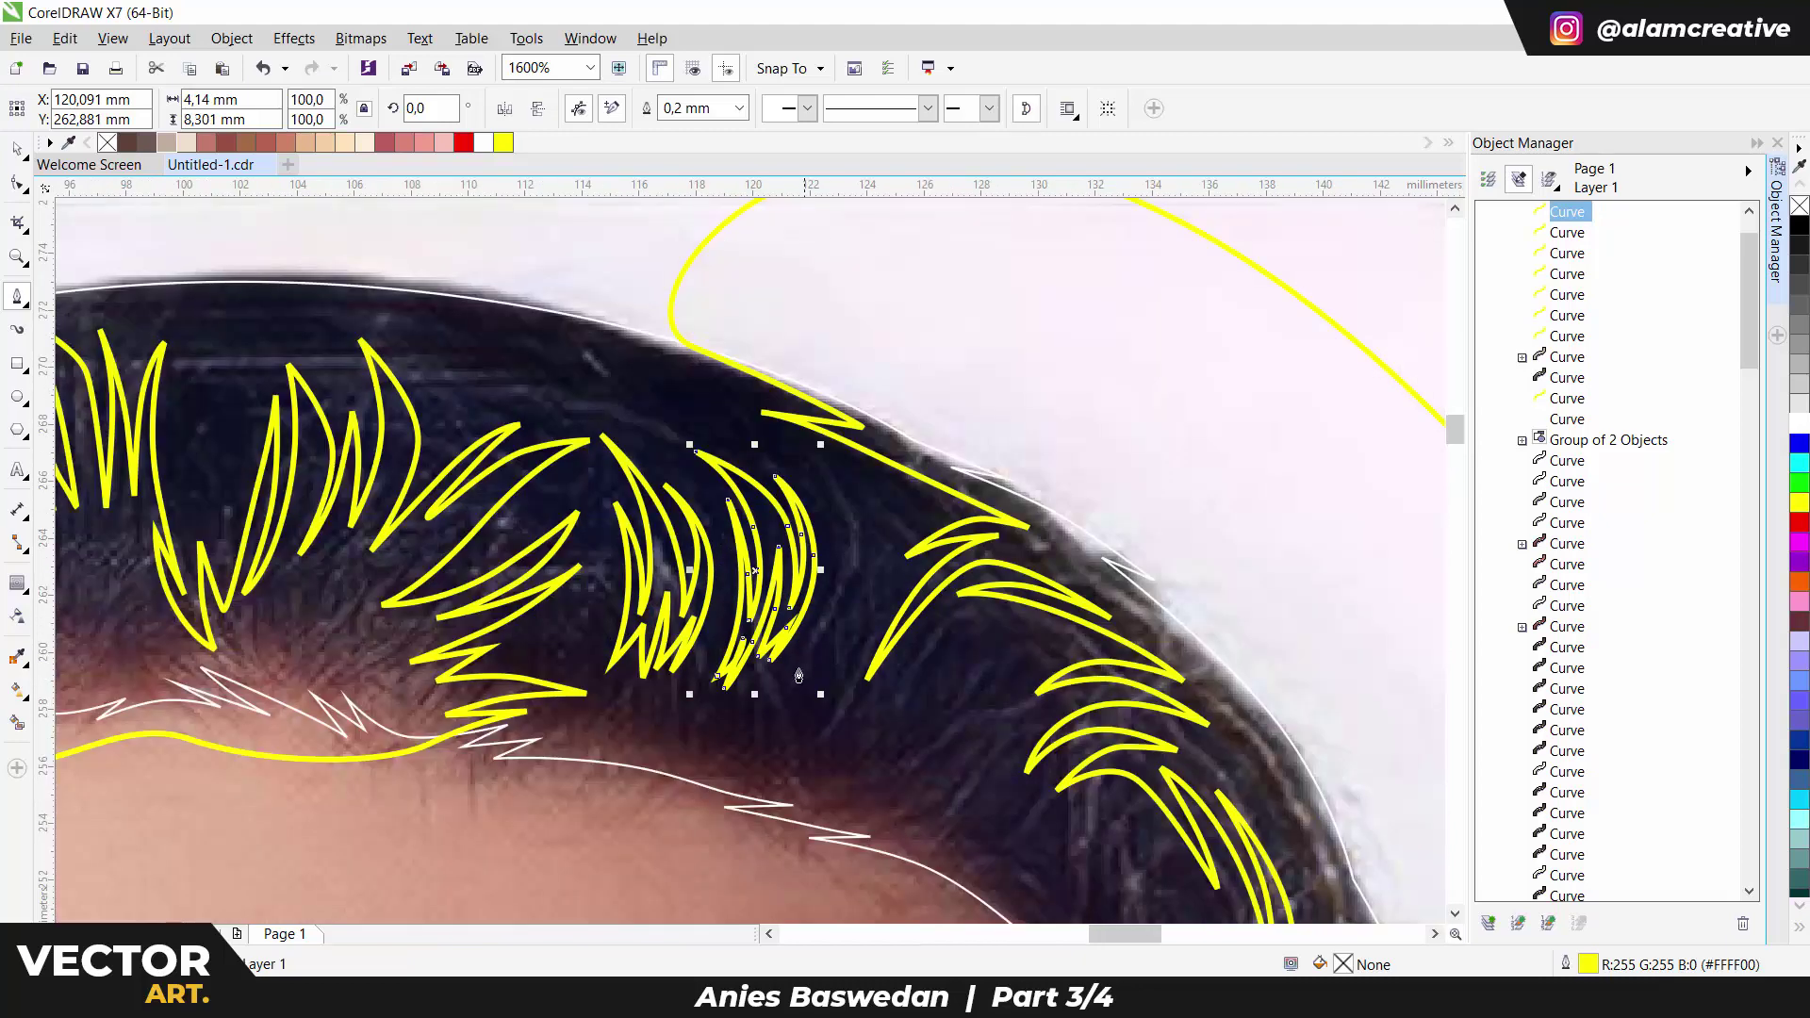
Draw a third closed strand shape right beside the second, about 3 × 7 mm overall.
scroll(754, 566, "up", 3)
left_click(778, 426)
left_click(825, 660)
left_click(816, 420)
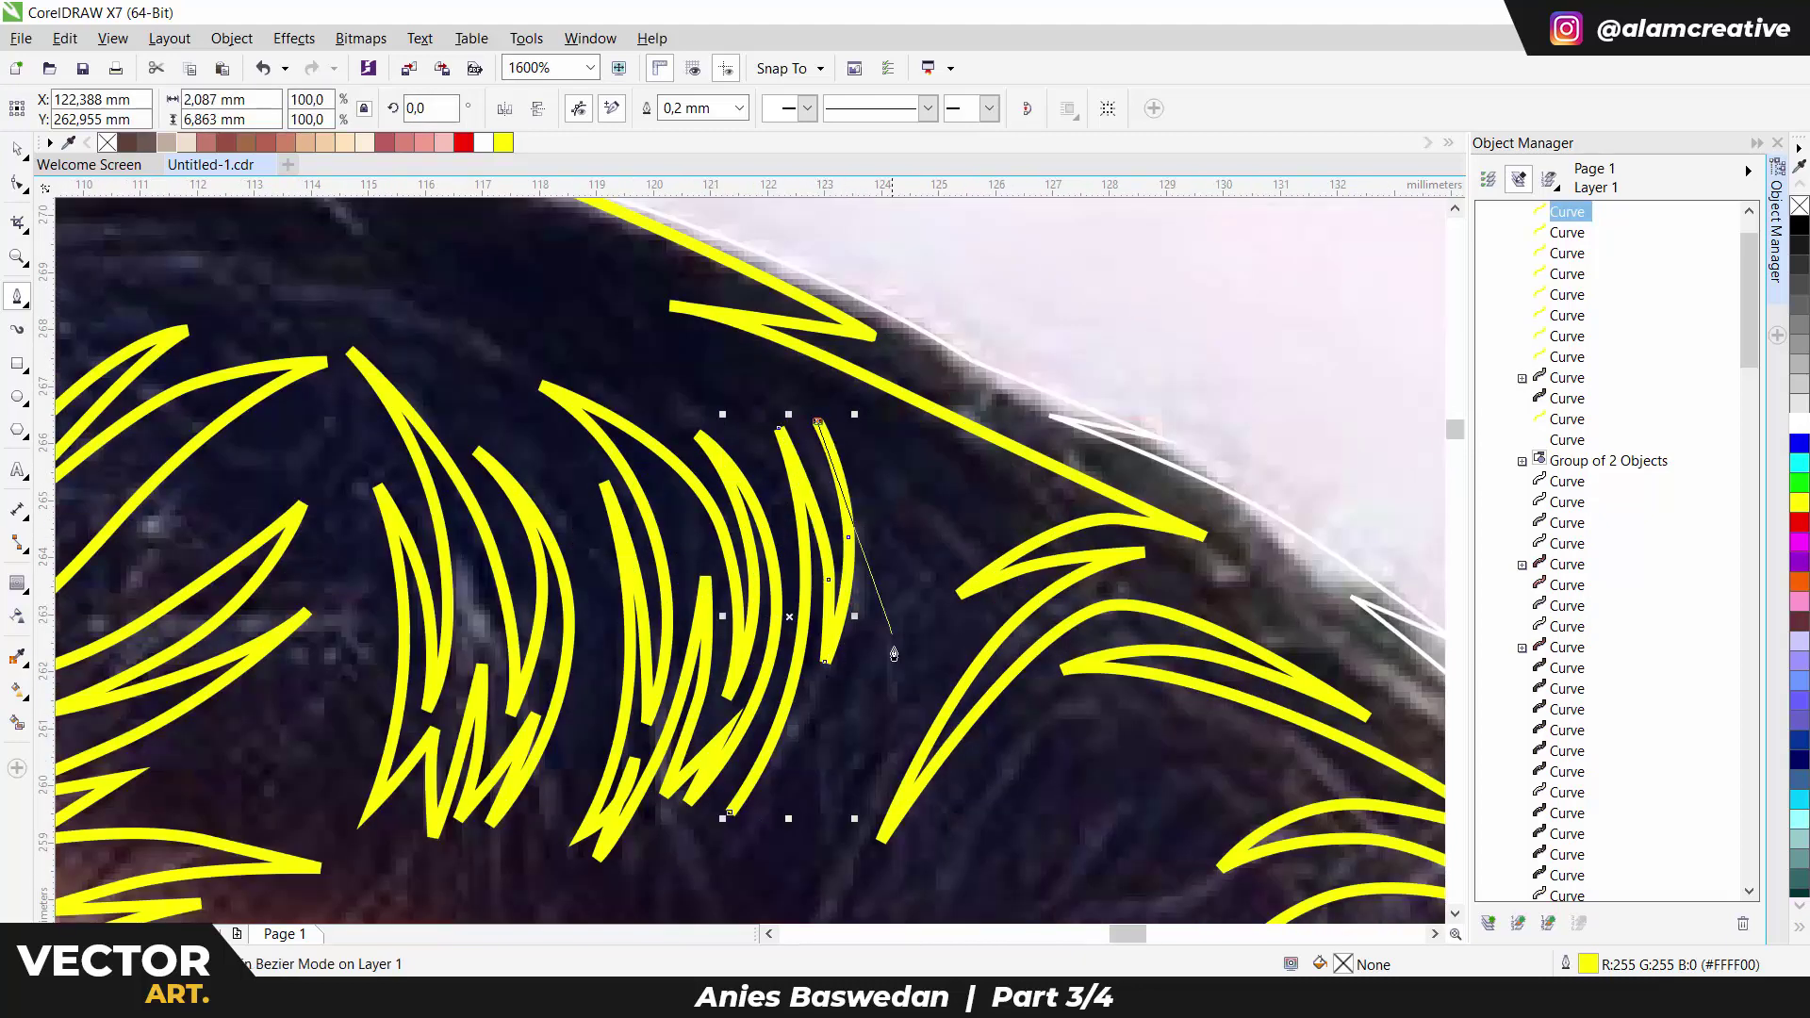
left_click(778, 842)
left_click(870, 618)
left_click(729, 822)
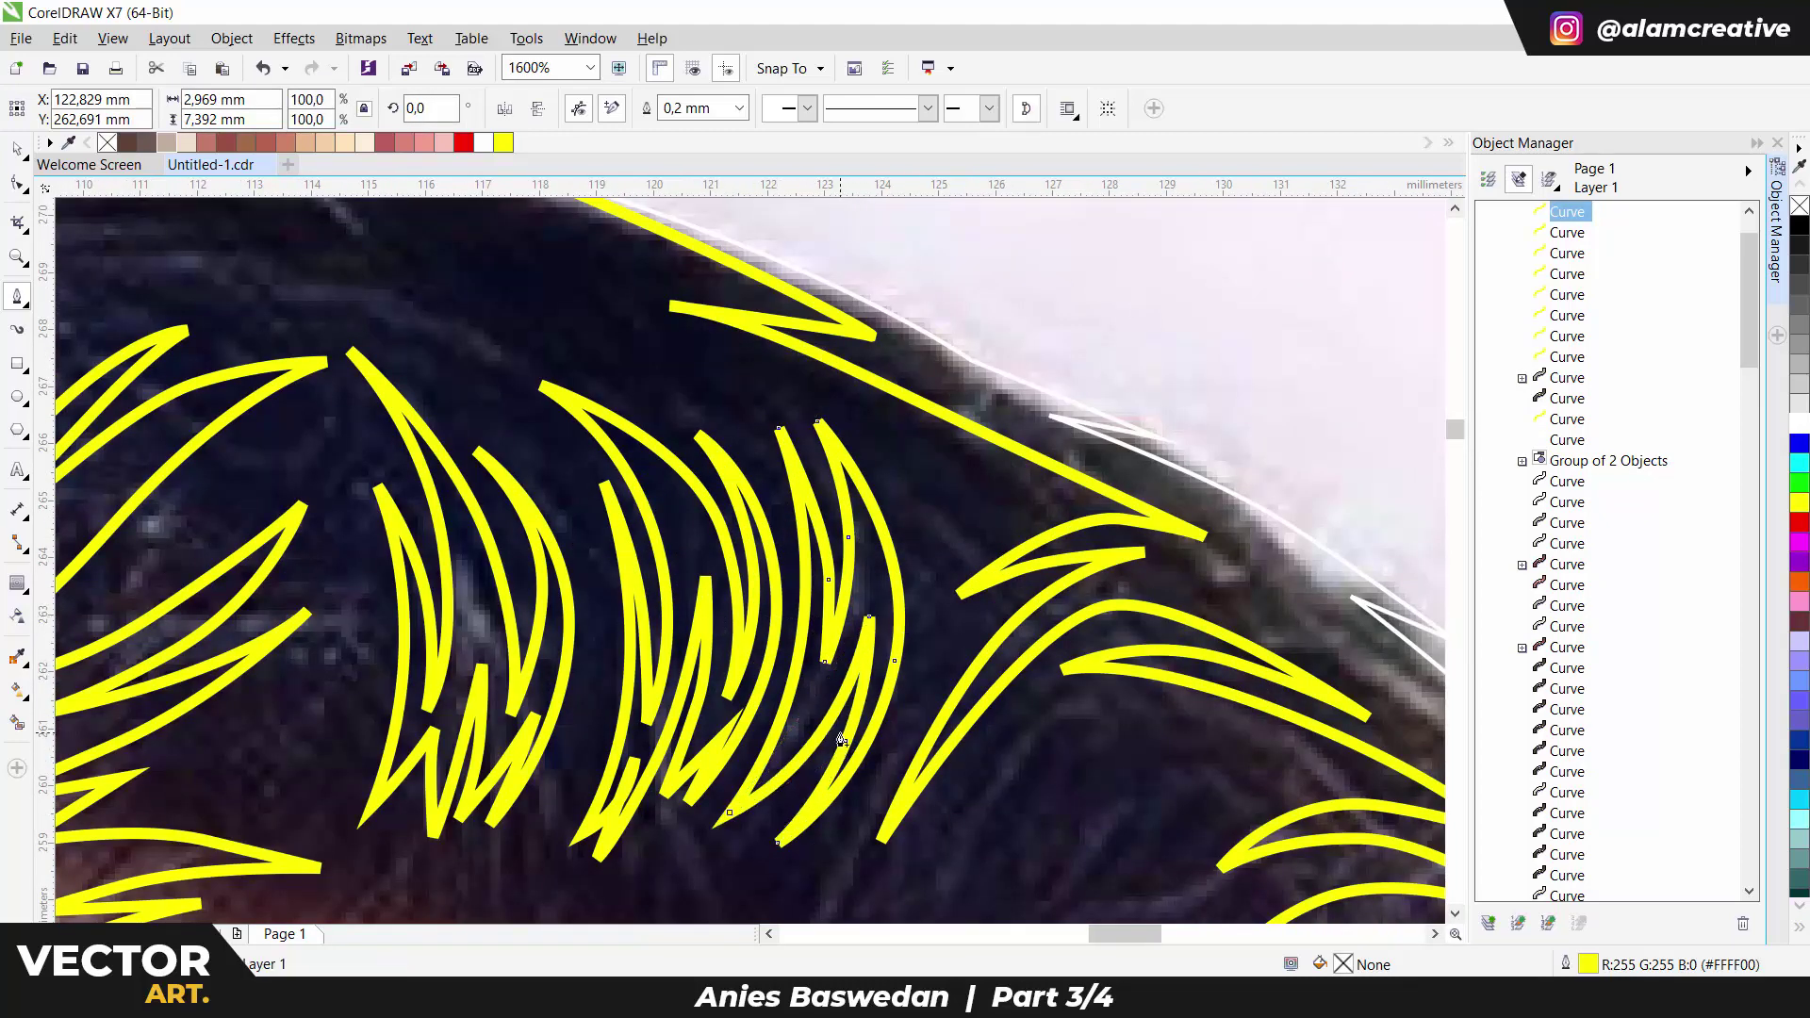
Select the yellow hair curves together and group them.
scroll(907, 575, "down", 5)
scroll(929, 600, "down", 4)
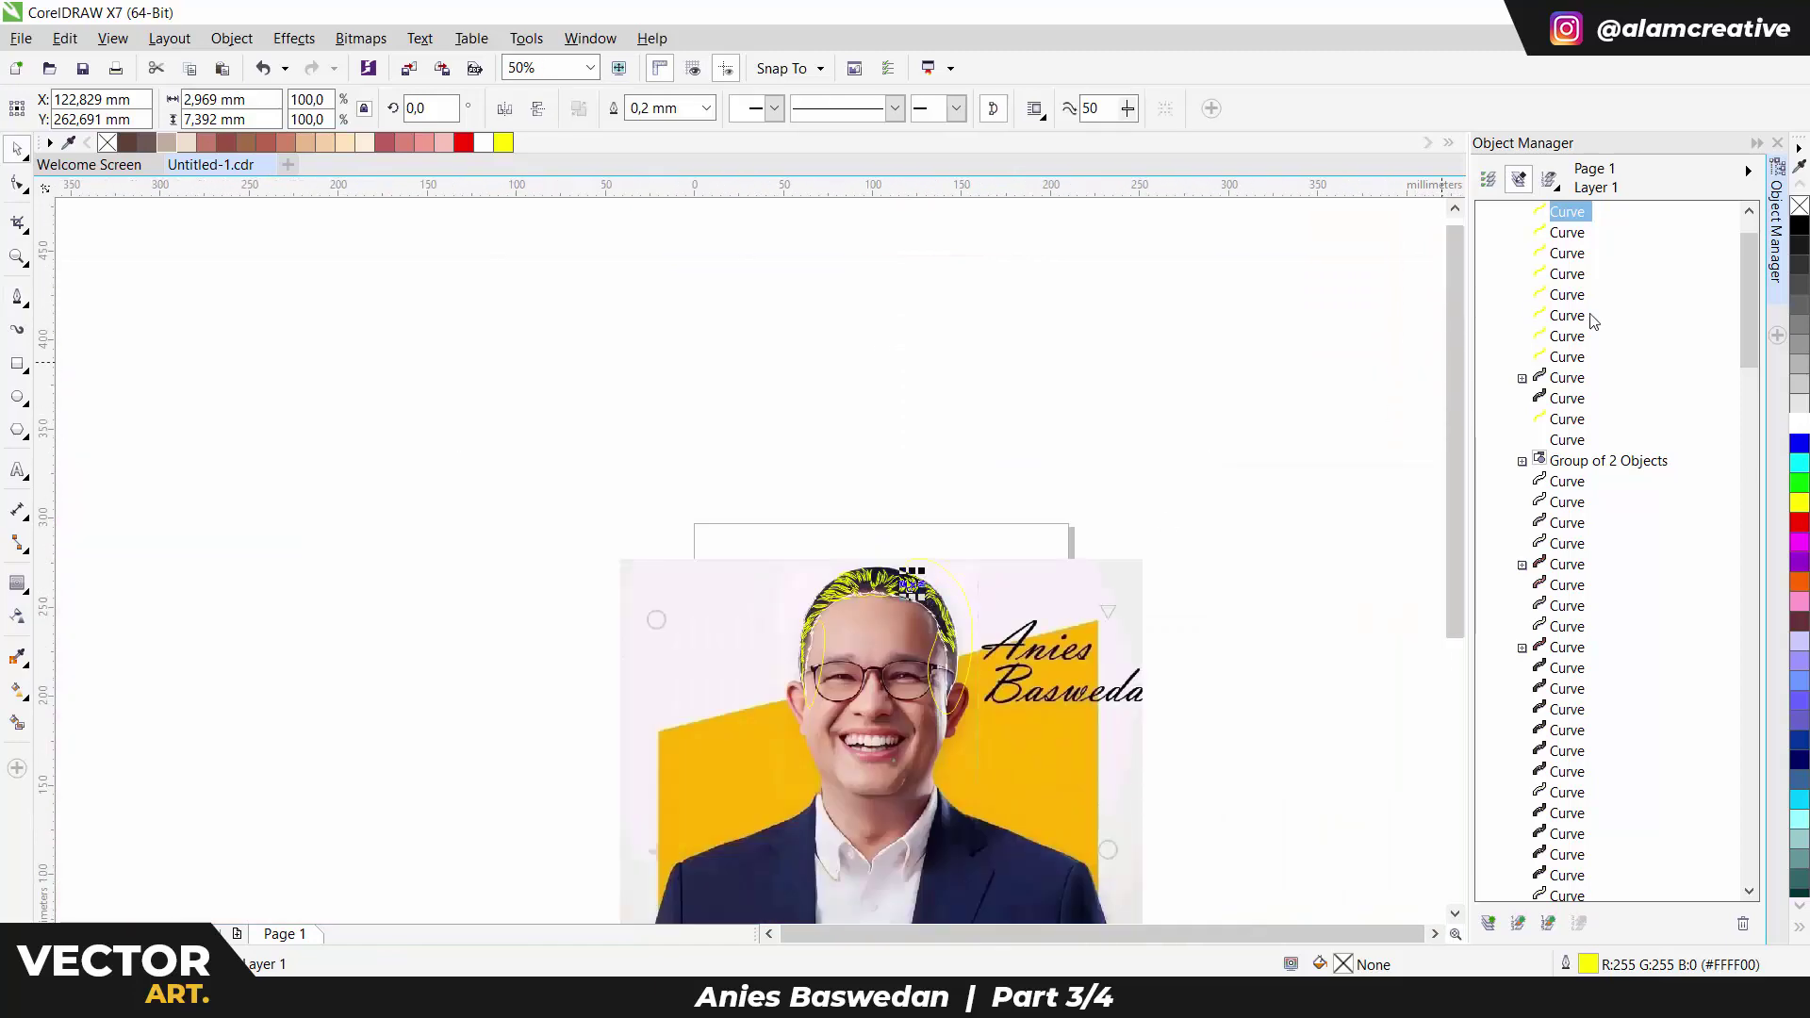
left_click(1567, 357, "shift")
scroll(907, 583, "up", 4)
left_click(981, 564)
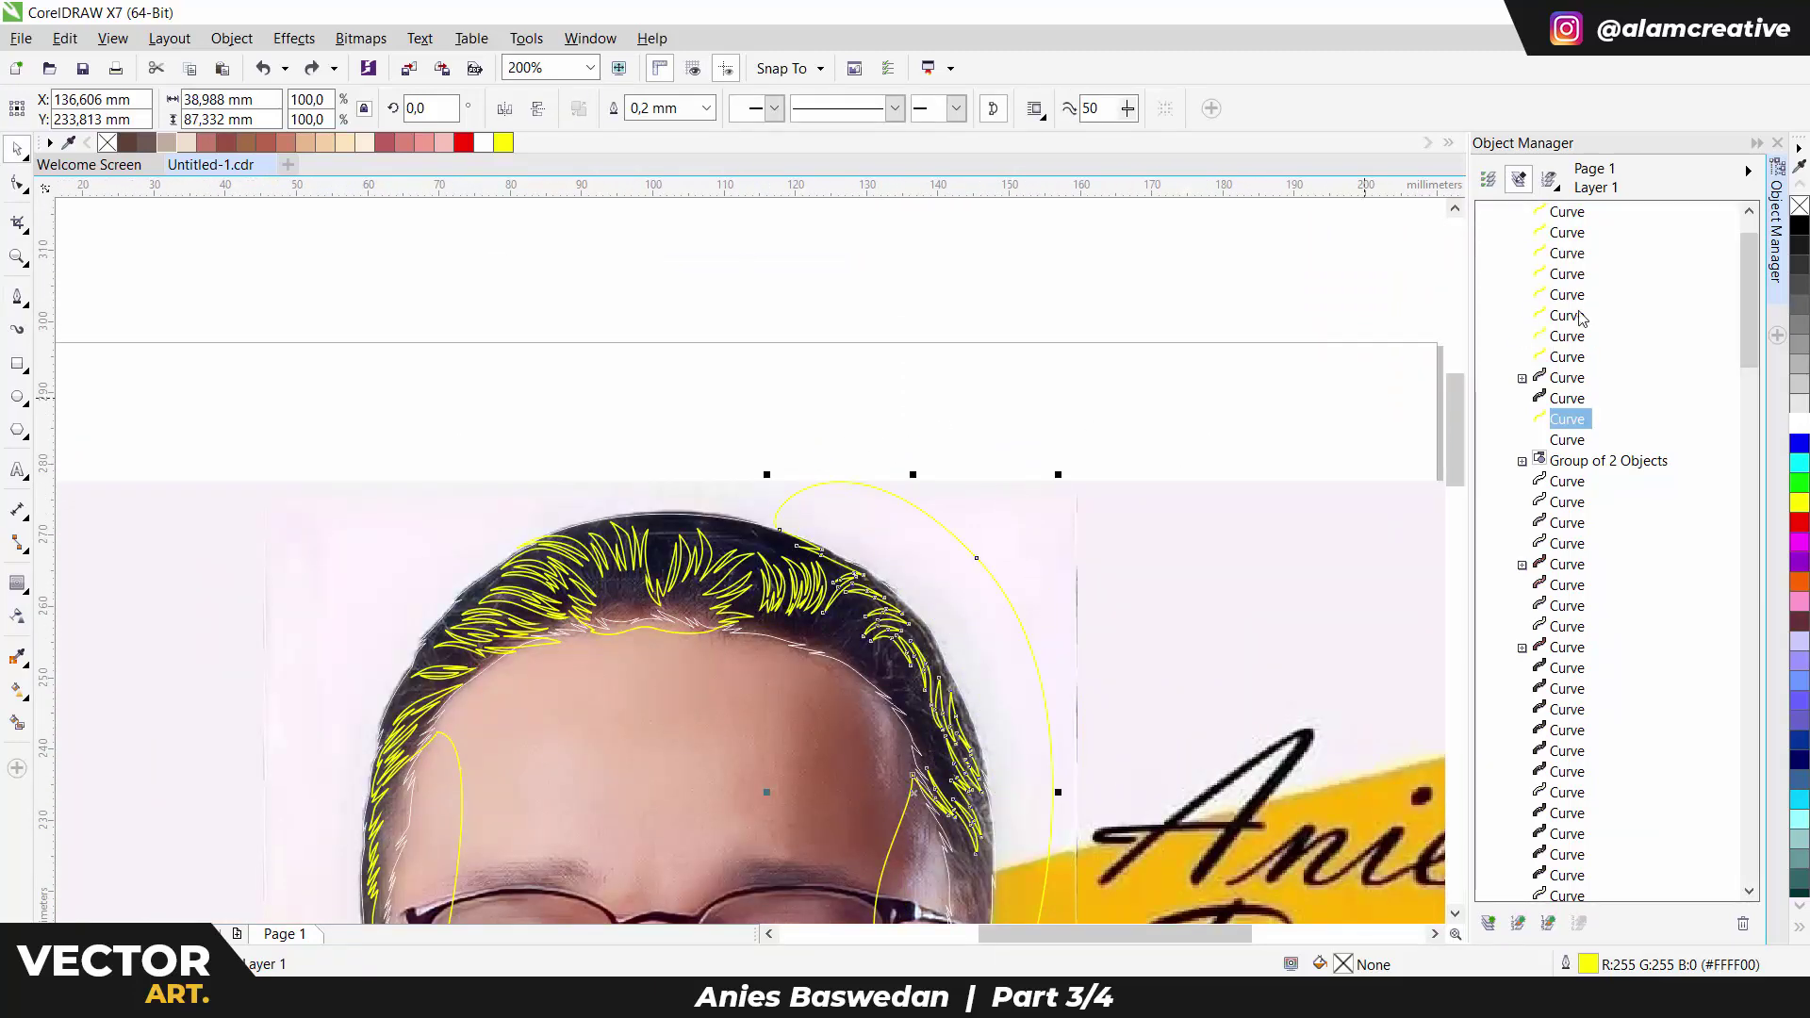
left_click(1570, 213, "shift")
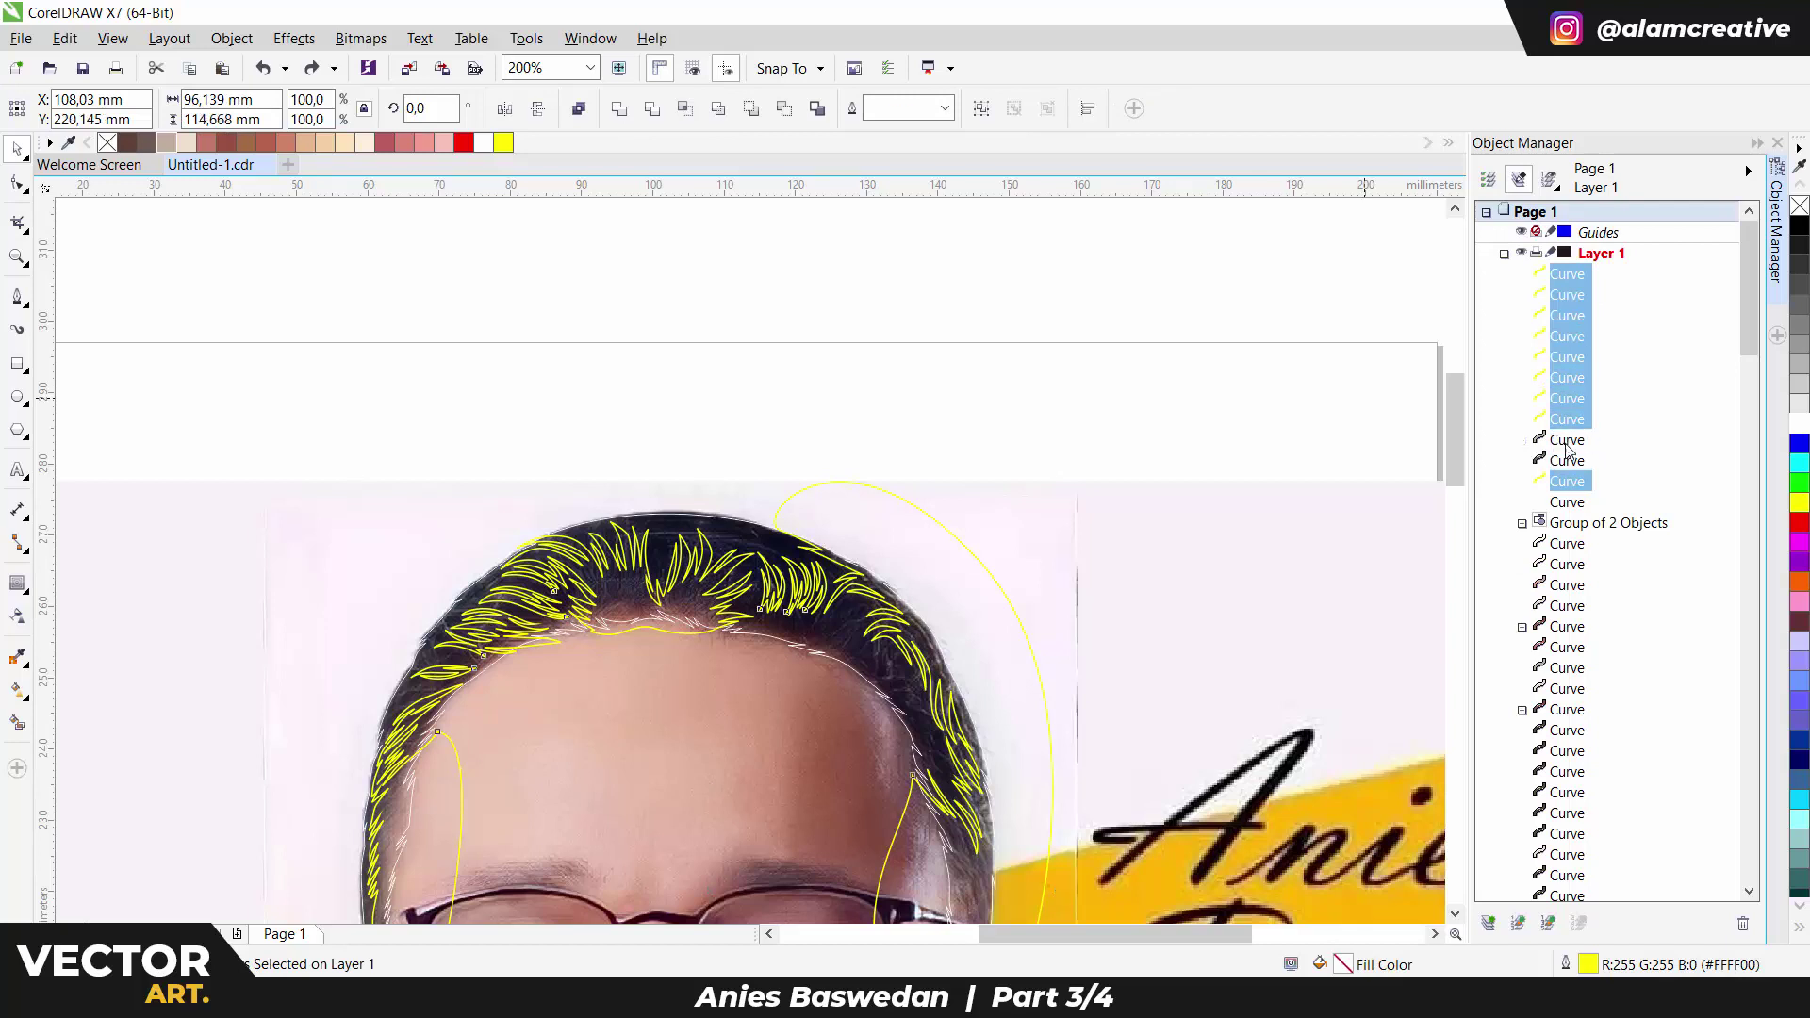
key("ctrl+g")
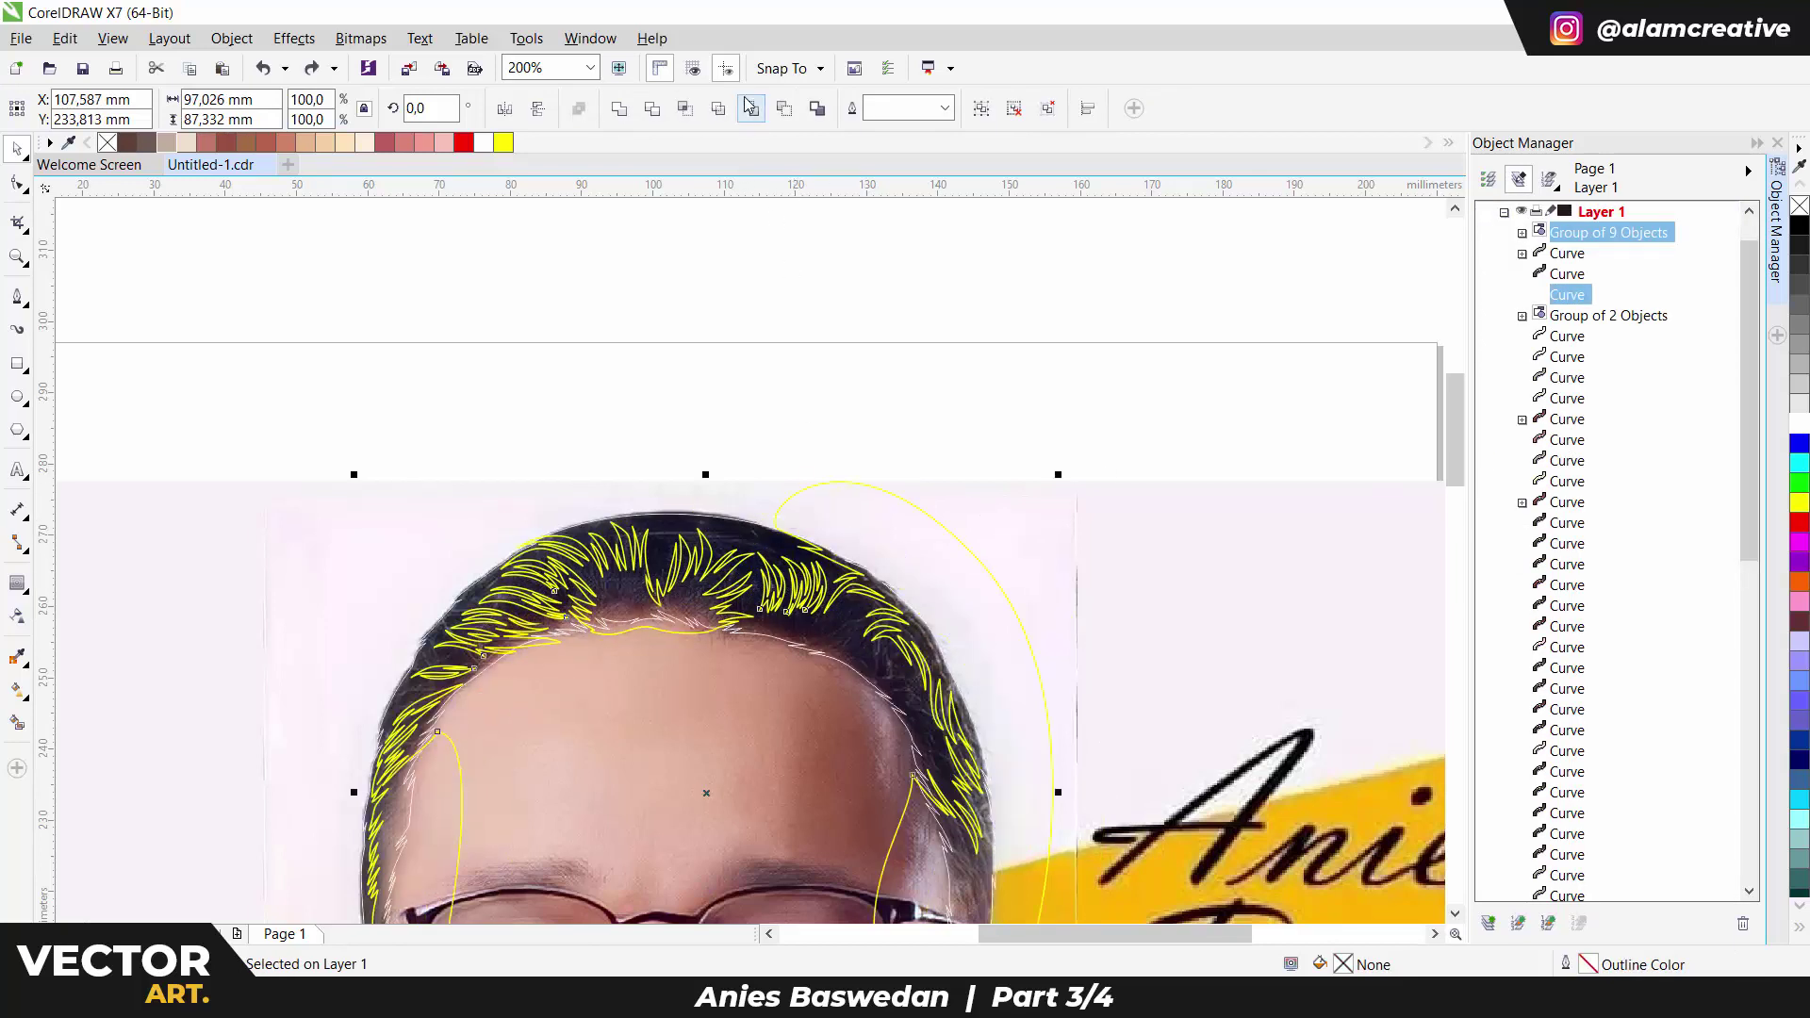
Send the reference photo behind the artwork and intersect the yellow strand group with the dark hair shape.
left_click(838, 651)
left_click(962, 538)
key("shift+Page_Down")
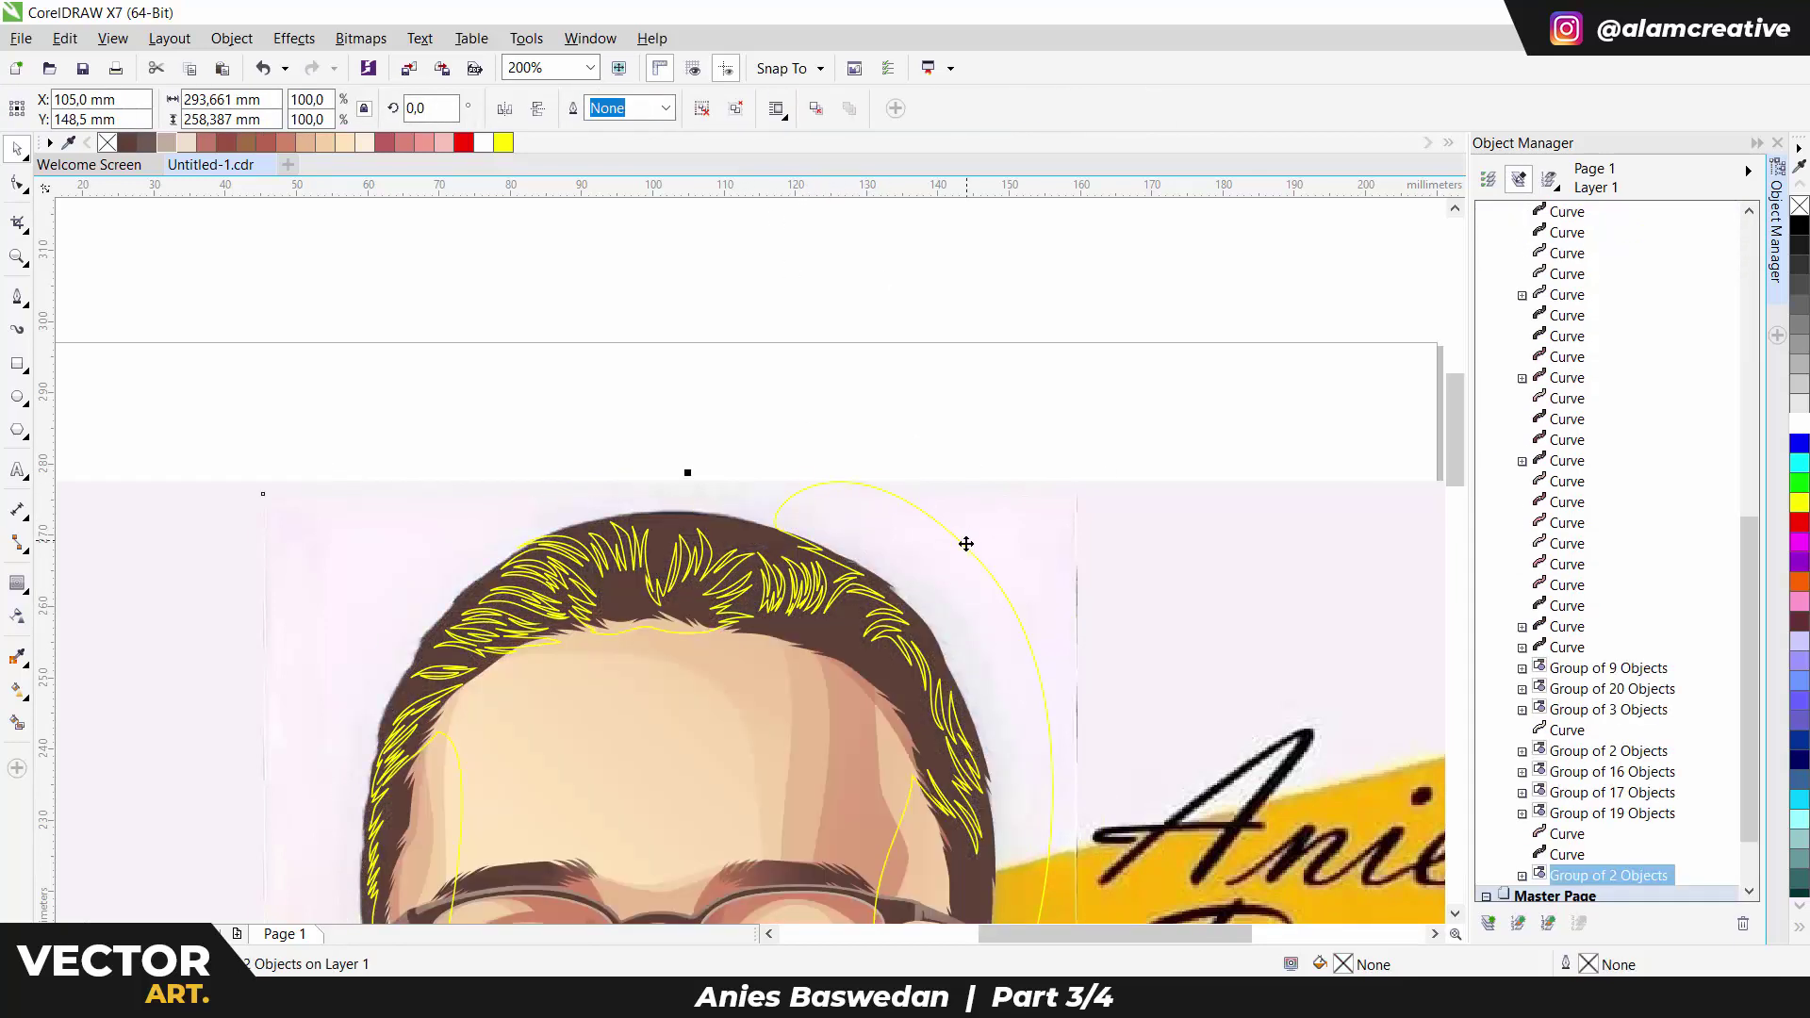
left_click(731, 556)
left_click(845, 512, "shift")
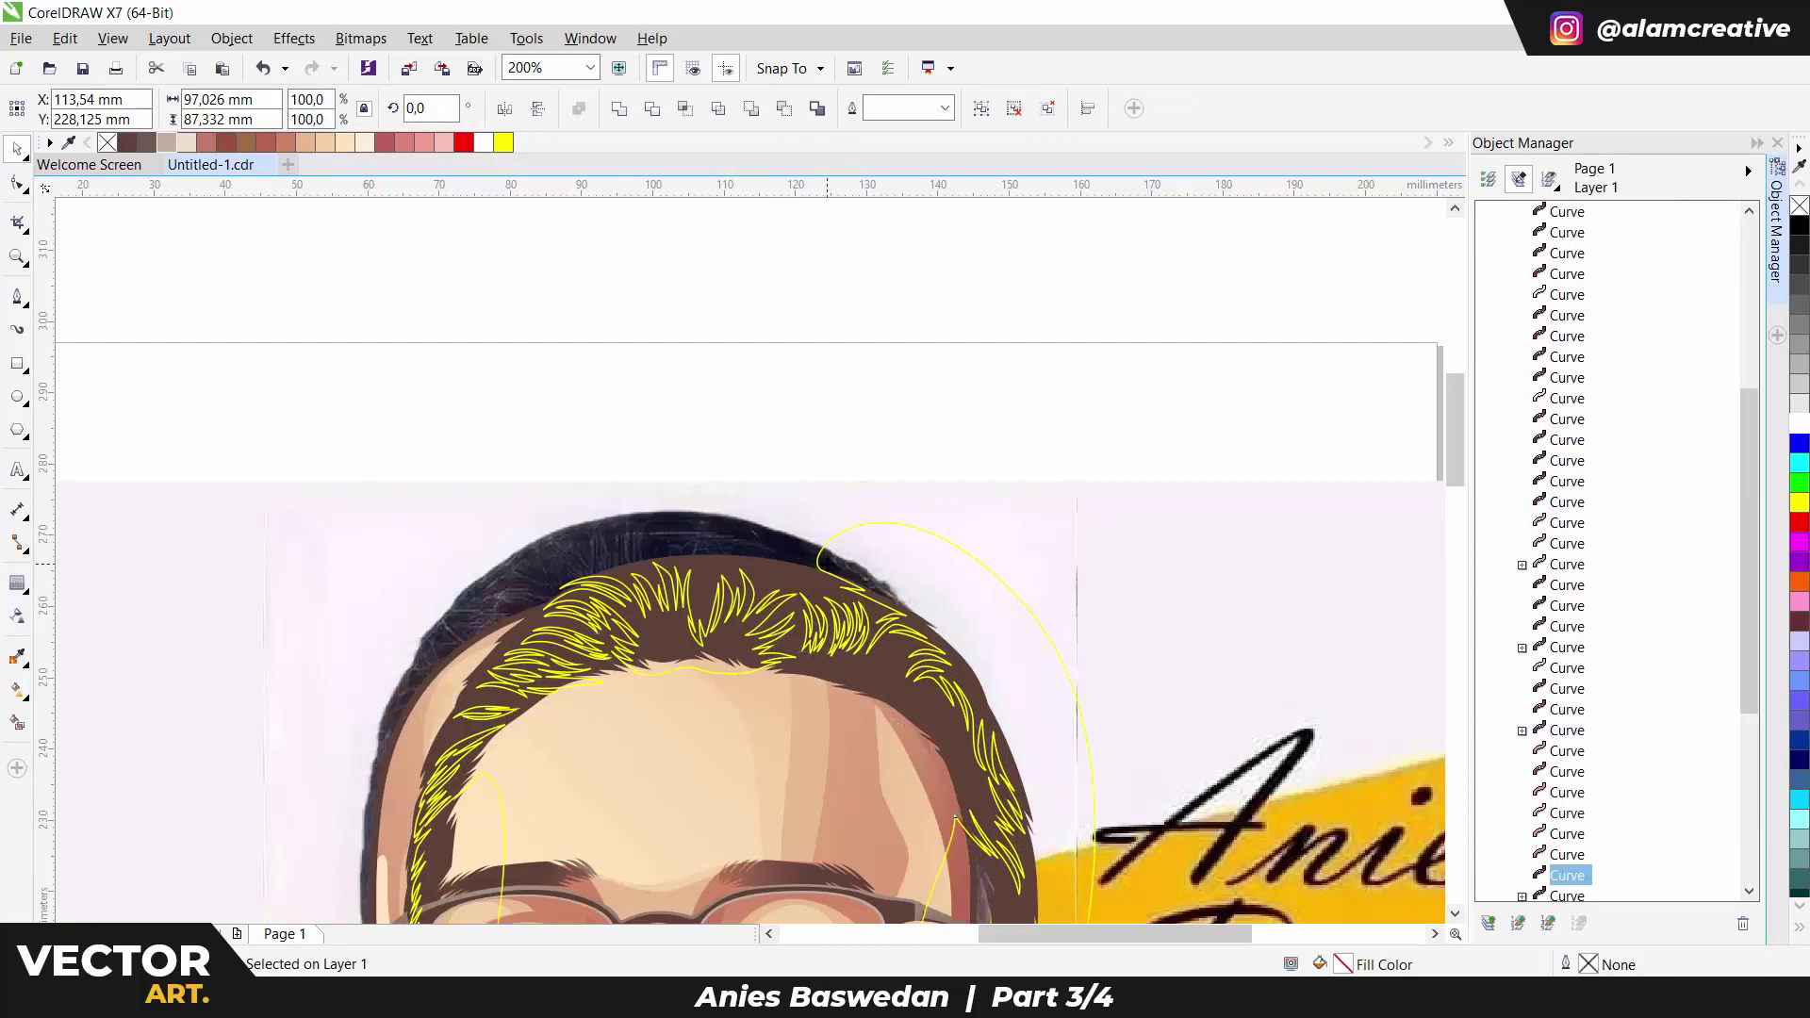
left_click(685, 108)
Fill the hair strand group with brown #A26C48.
key("i")
scroll(905, 578, "down", 3)
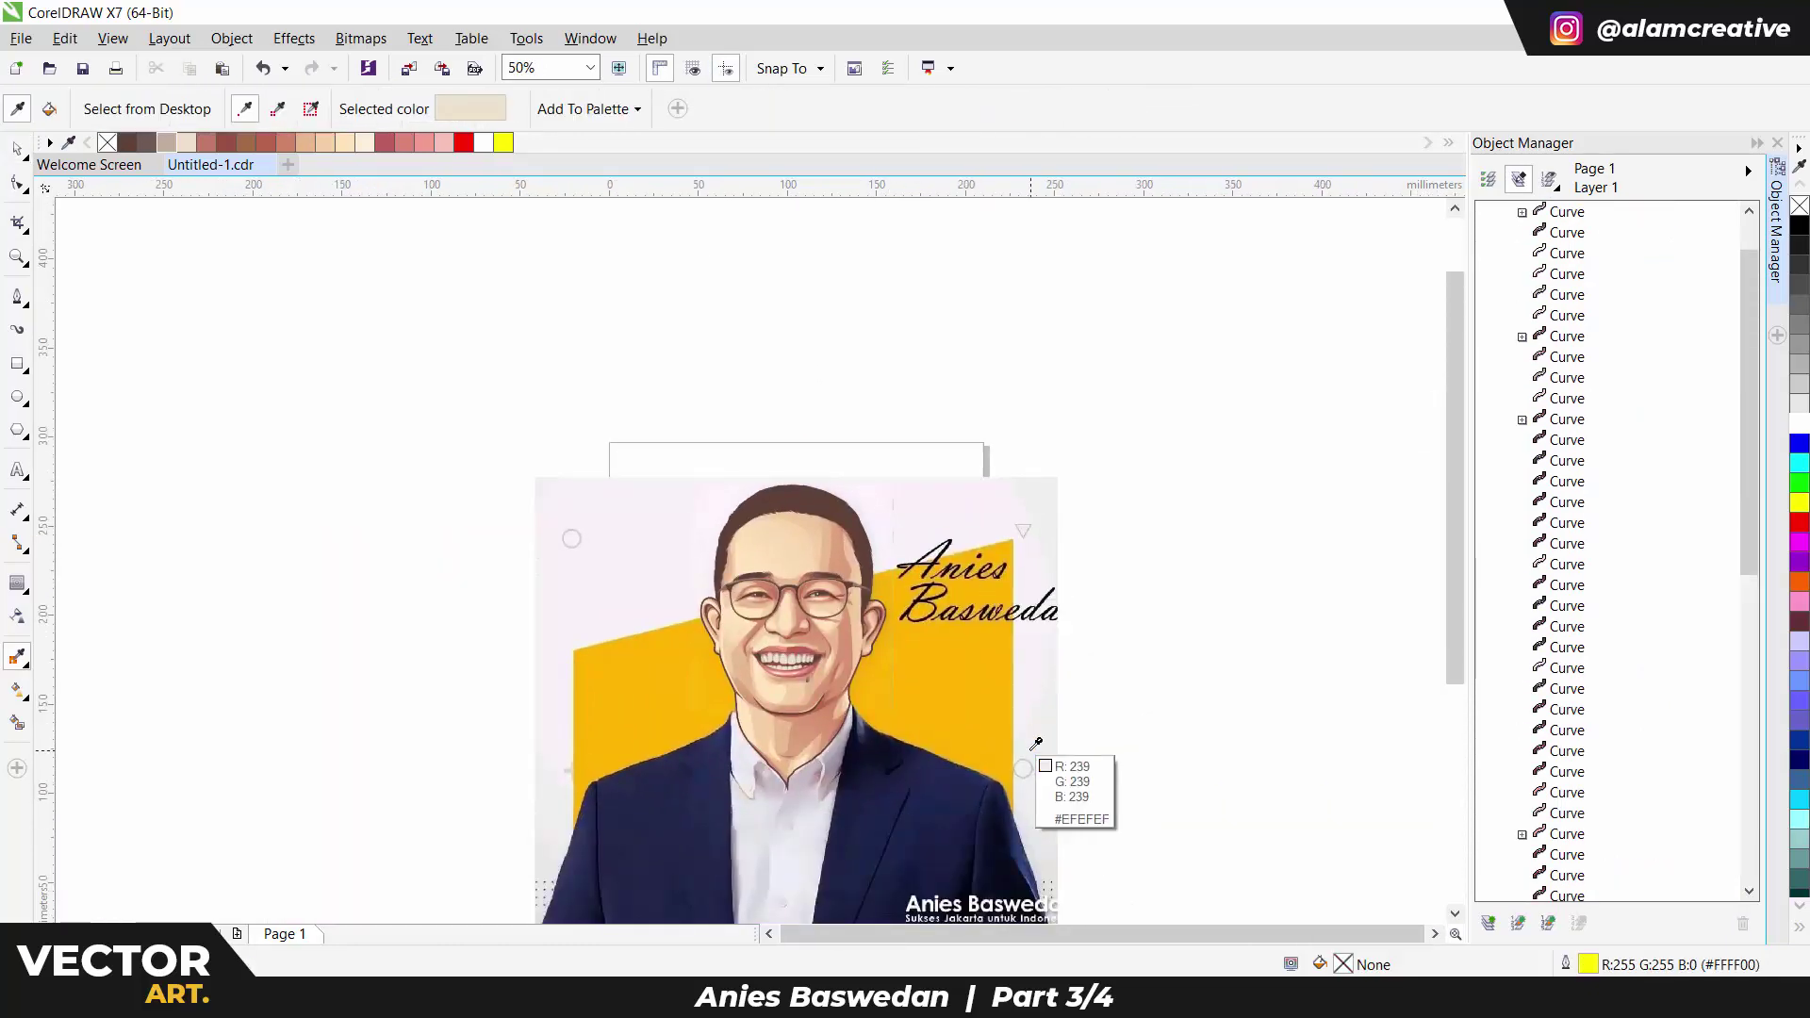
scroll(817, 552, "up", 3)
key("space")
left_click(243, 144)
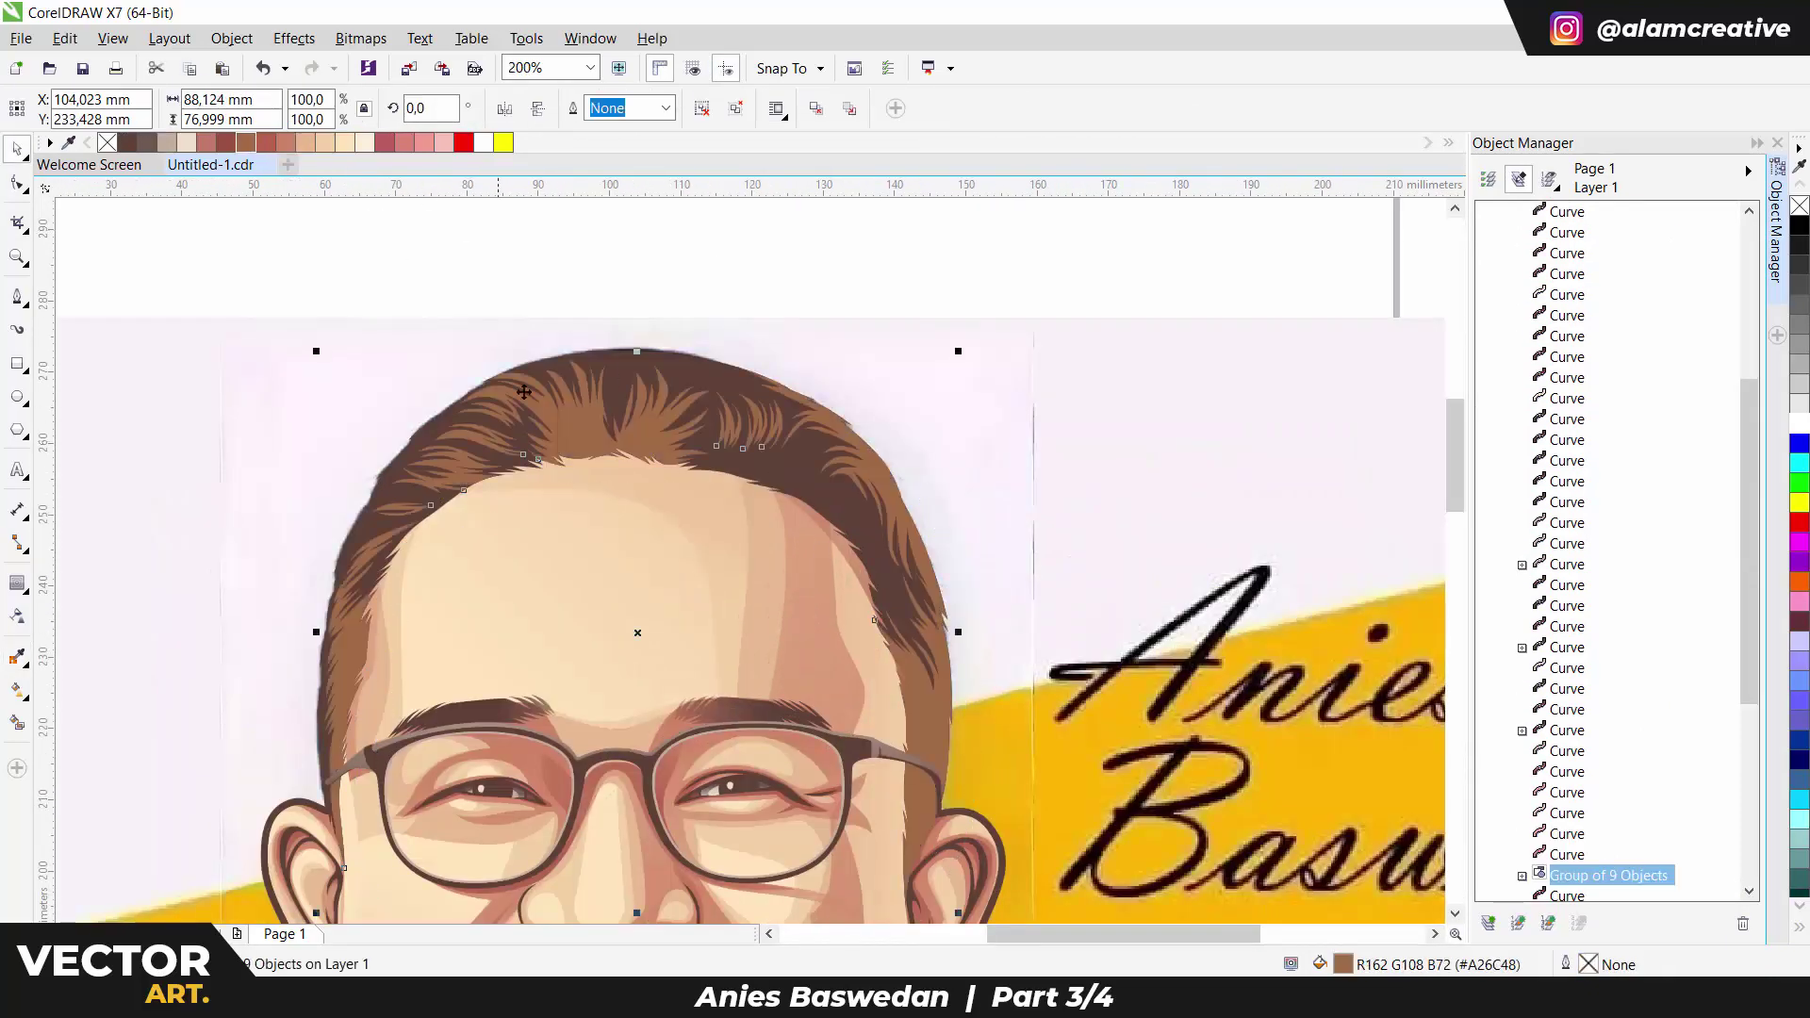
Apply a vertical gradient transparency to the brown strand group so it fades across the crown.
scroll(509, 254, "down", 2)
key("t")
left_click_drag(529, 218, 533, 546)
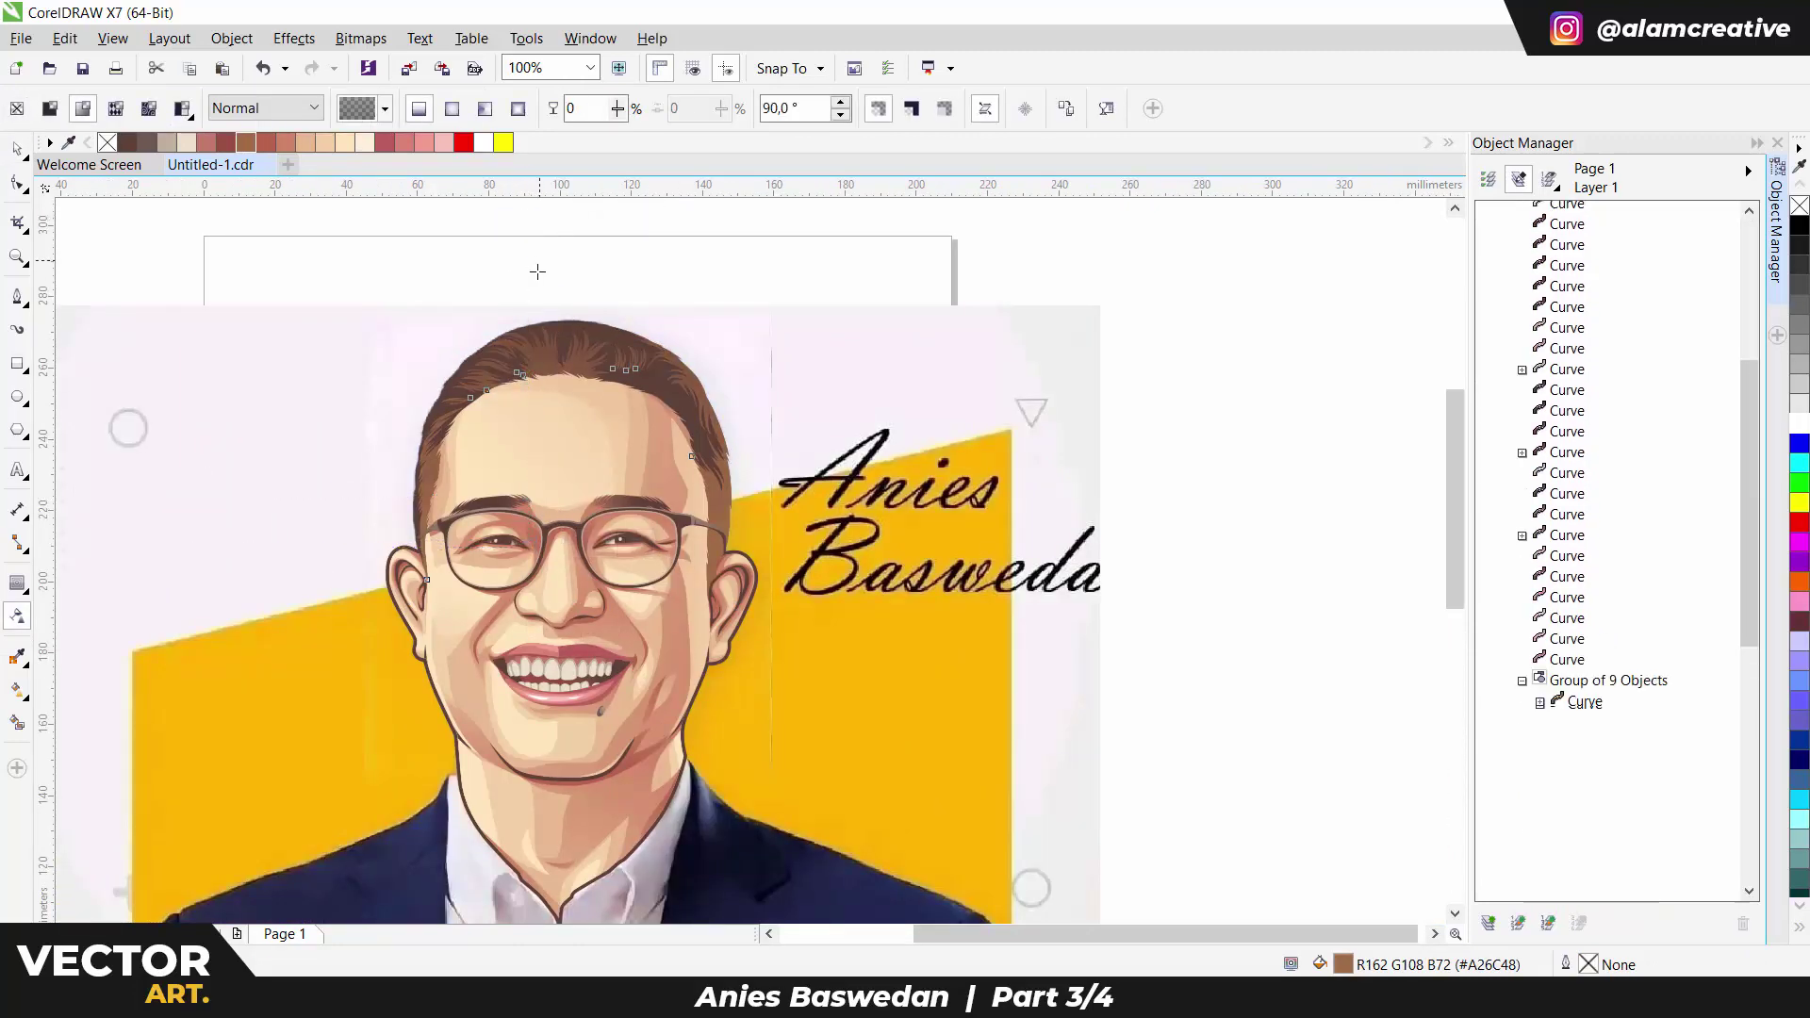
key("space")
Move the reference photo aside to view the portrait on its own, and undo the move.
left_click(748, 348)
scroll(747, 348, "down", 2)
left_click_drag(747, 348, 366, 323)
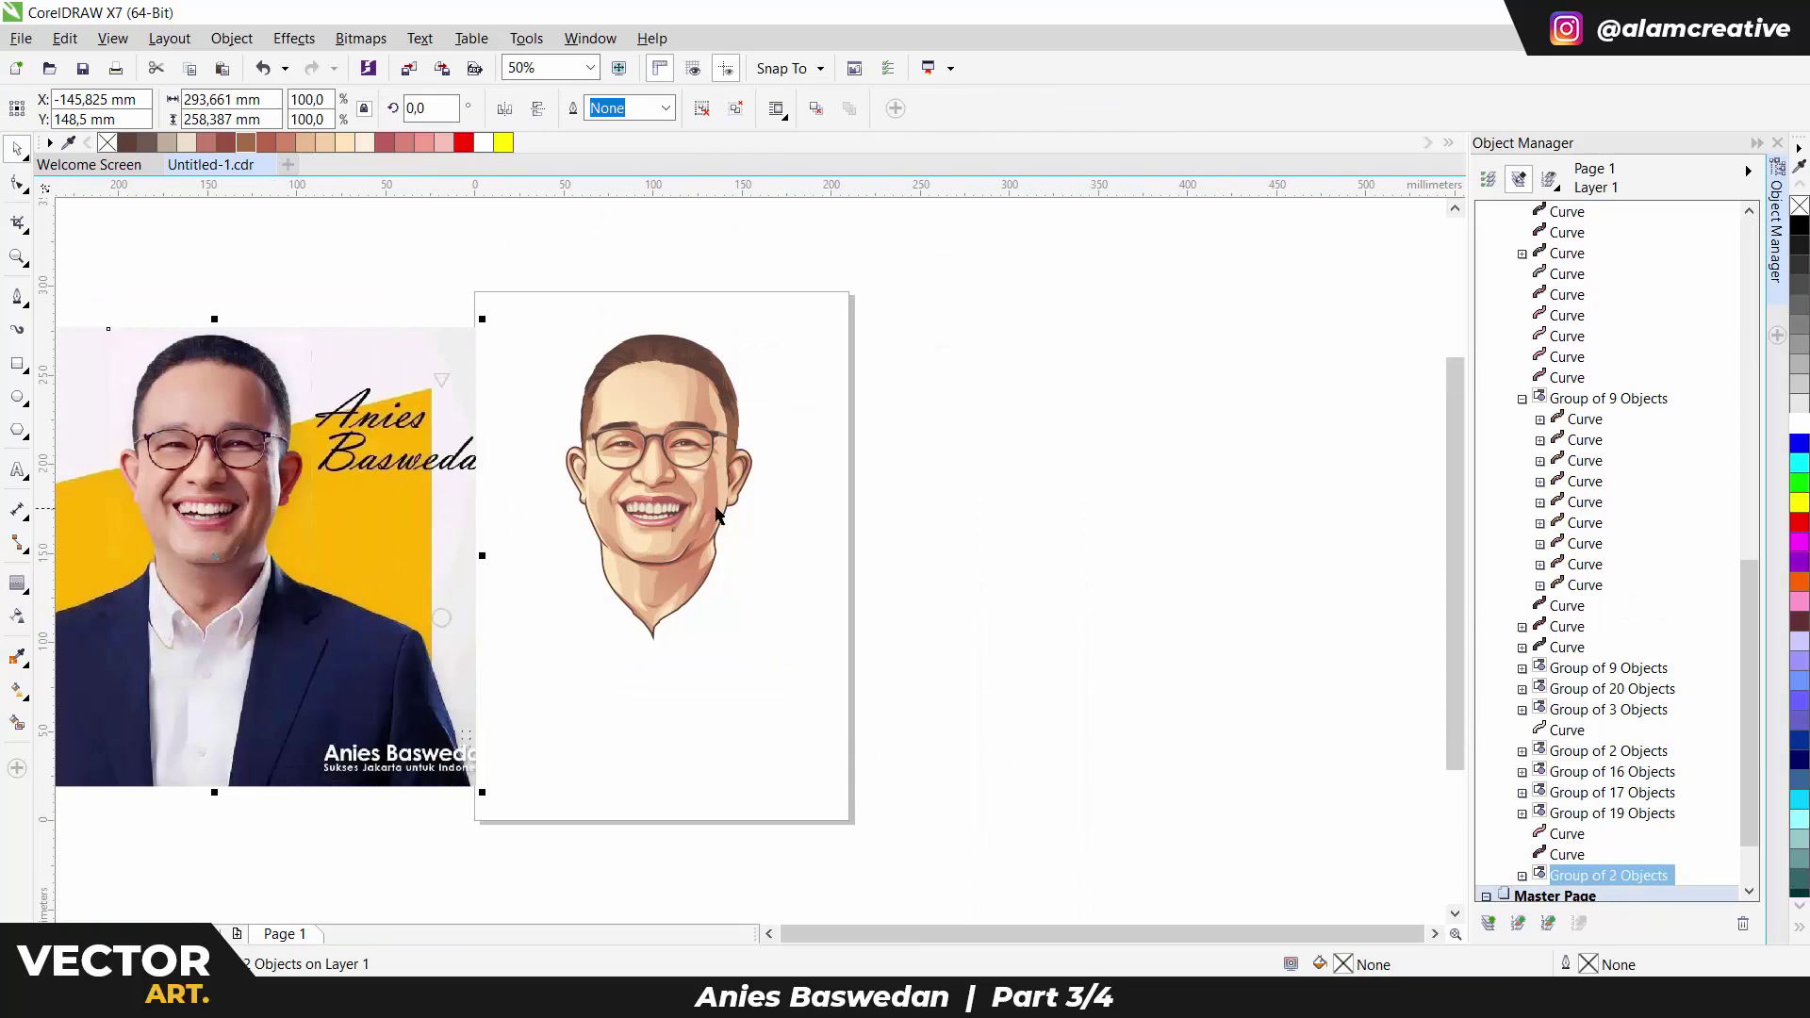
key("ctrl+z")
Give the strand curve at the sideburn beside the lettering a vertical fountain fill from brown to light cream.
scroll(716, 514, "up", 4)
left_click(682, 412, "ctrl")
key("g")
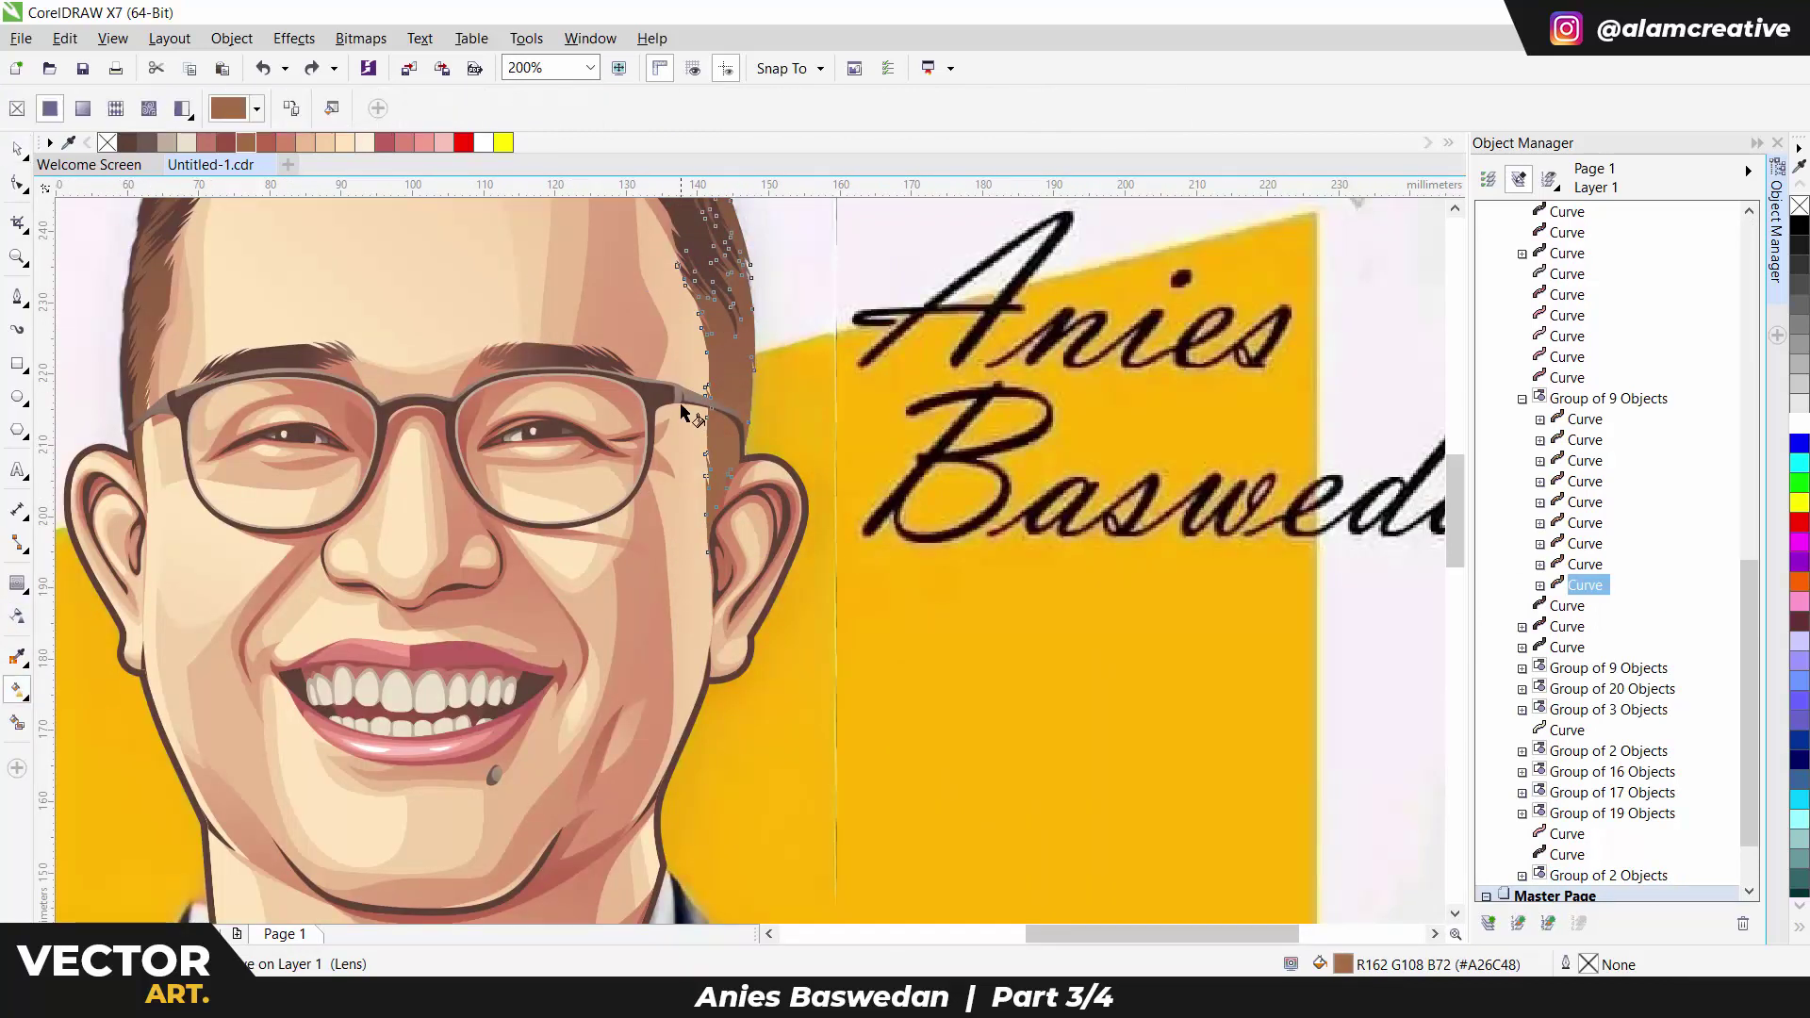
left_click_drag(705, 361, 701, 617)
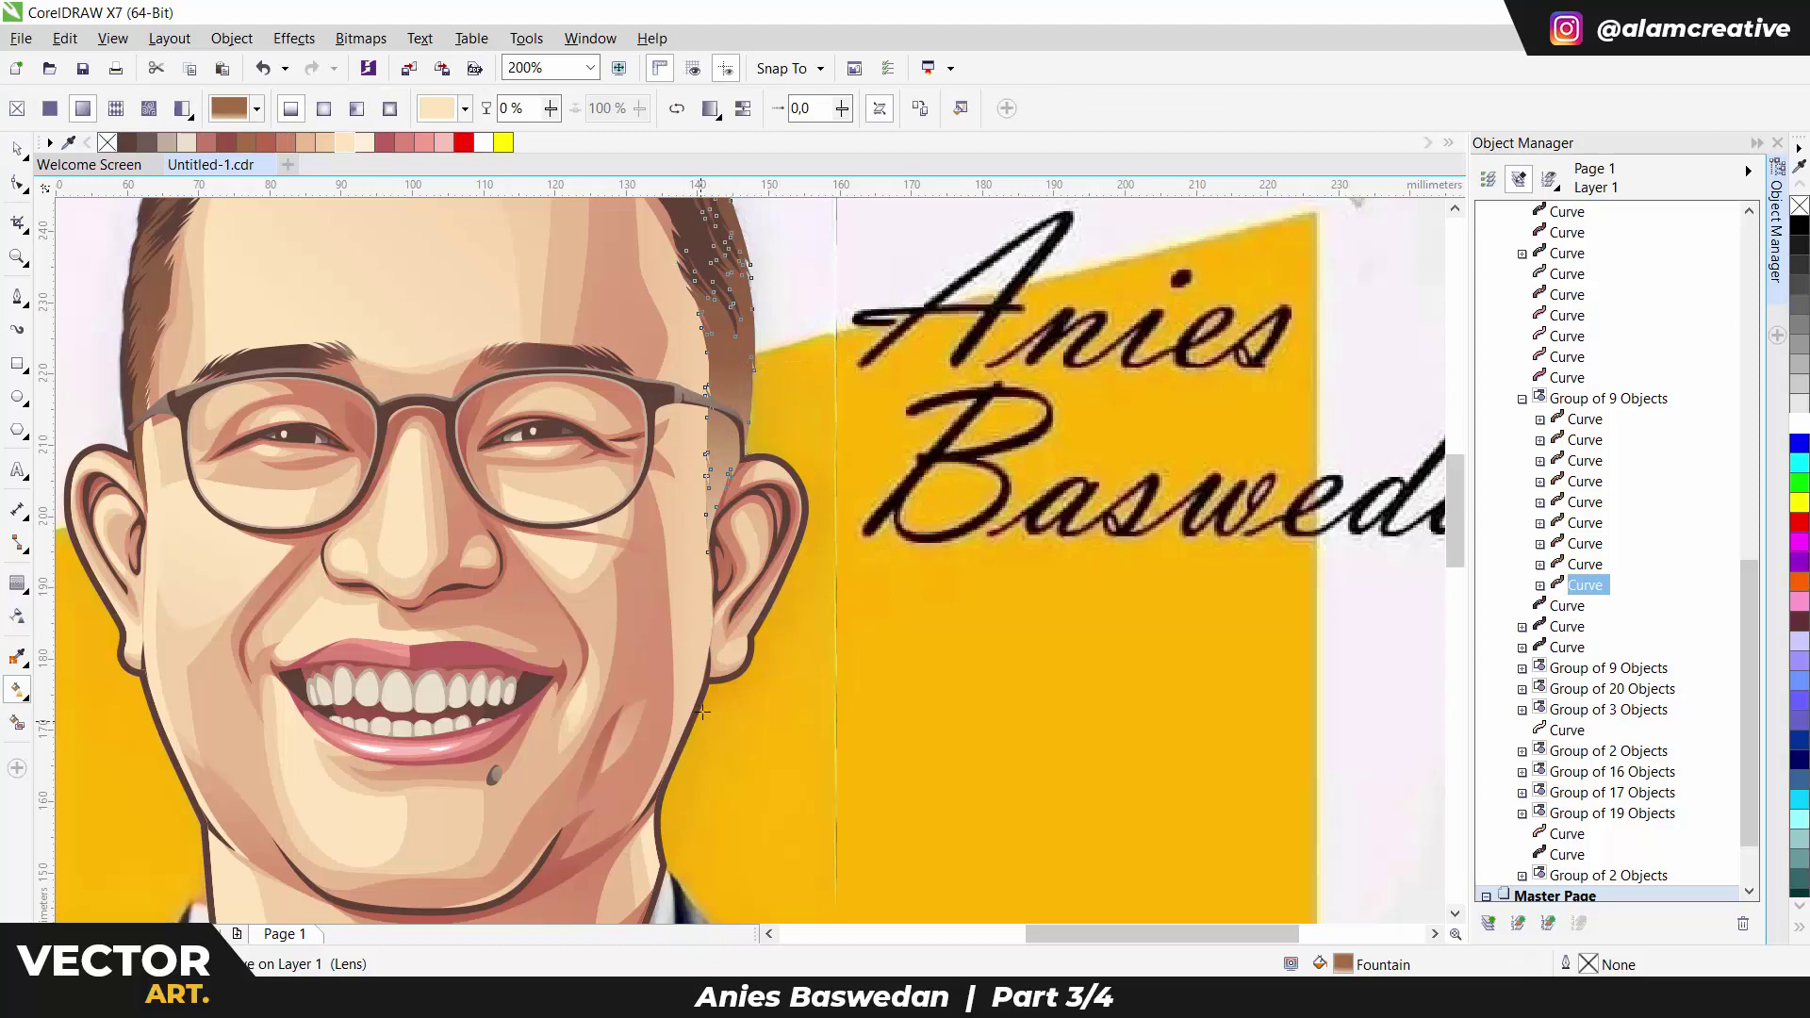
Shift the reference photo off the portrait to check the sideburn fade, and undo the shift.
key("space")
scroll(702, 712, "down", 4)
left_click_drag(835, 533, 450, 528)
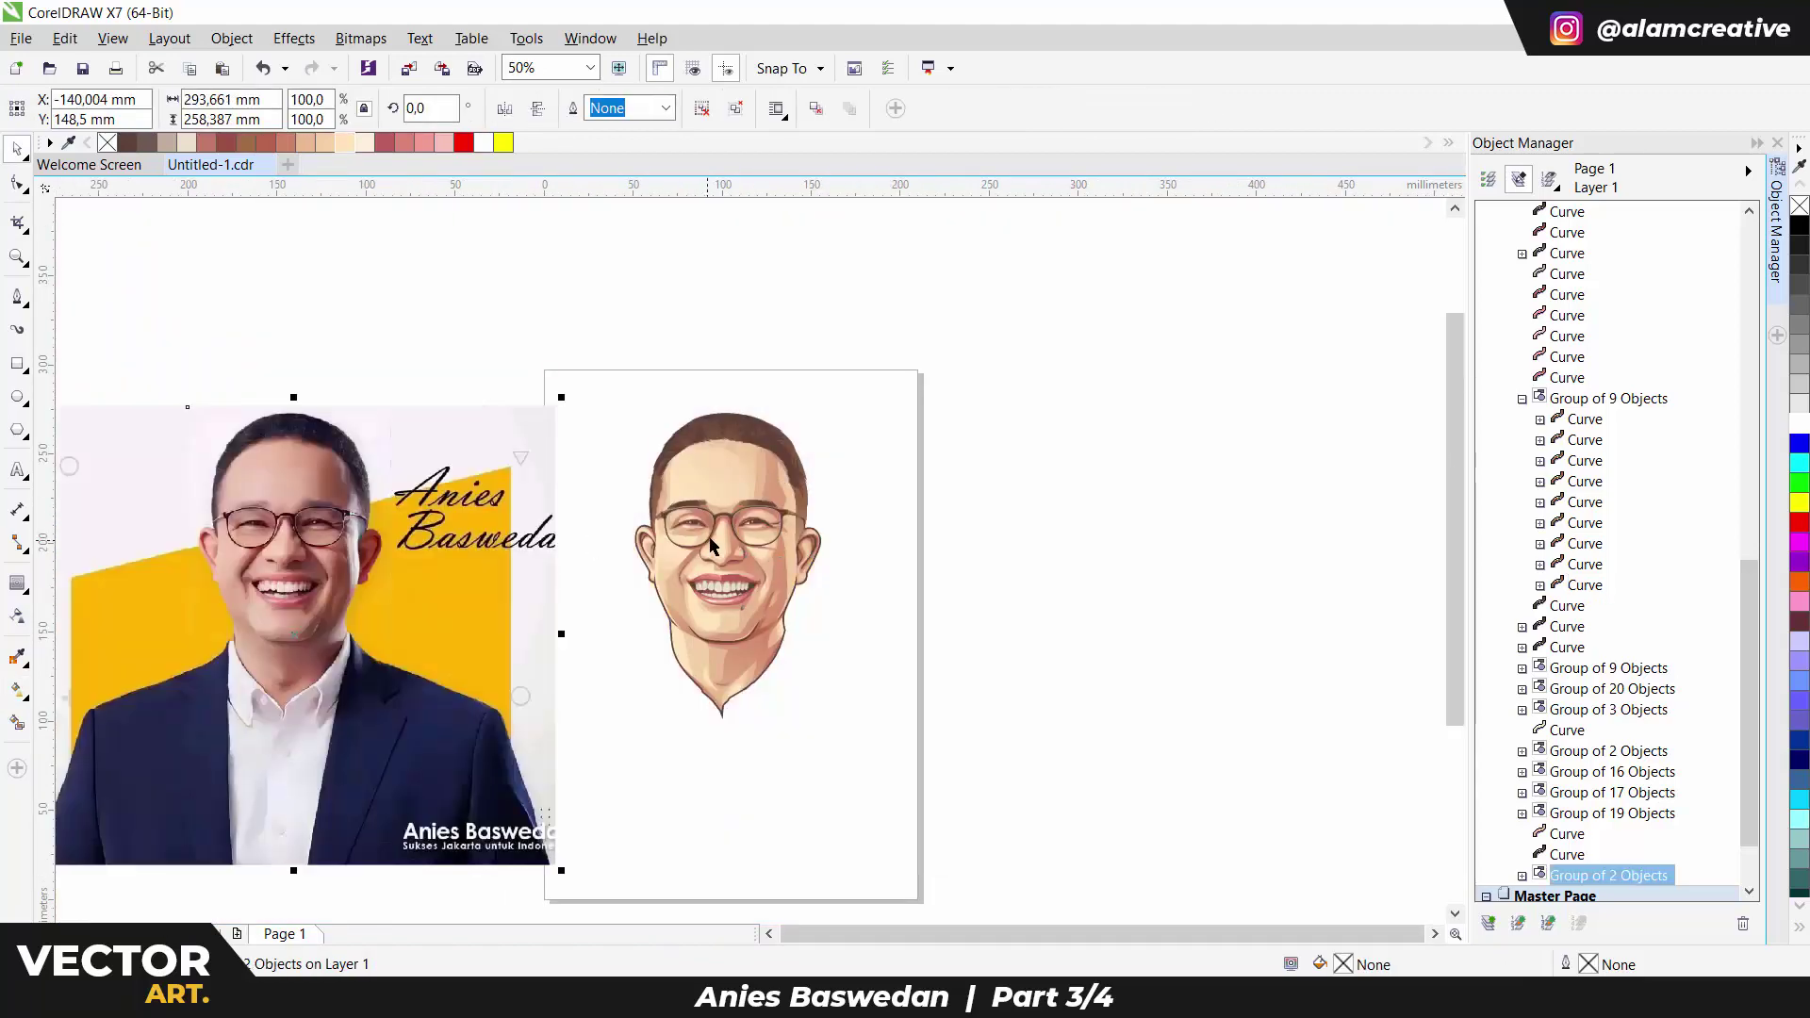
key("ctrl+z")
Make the highlight strip along the side of the face white and set the sideburn gradient's lower colour to white.
left_click(830, 582, "ctrl")
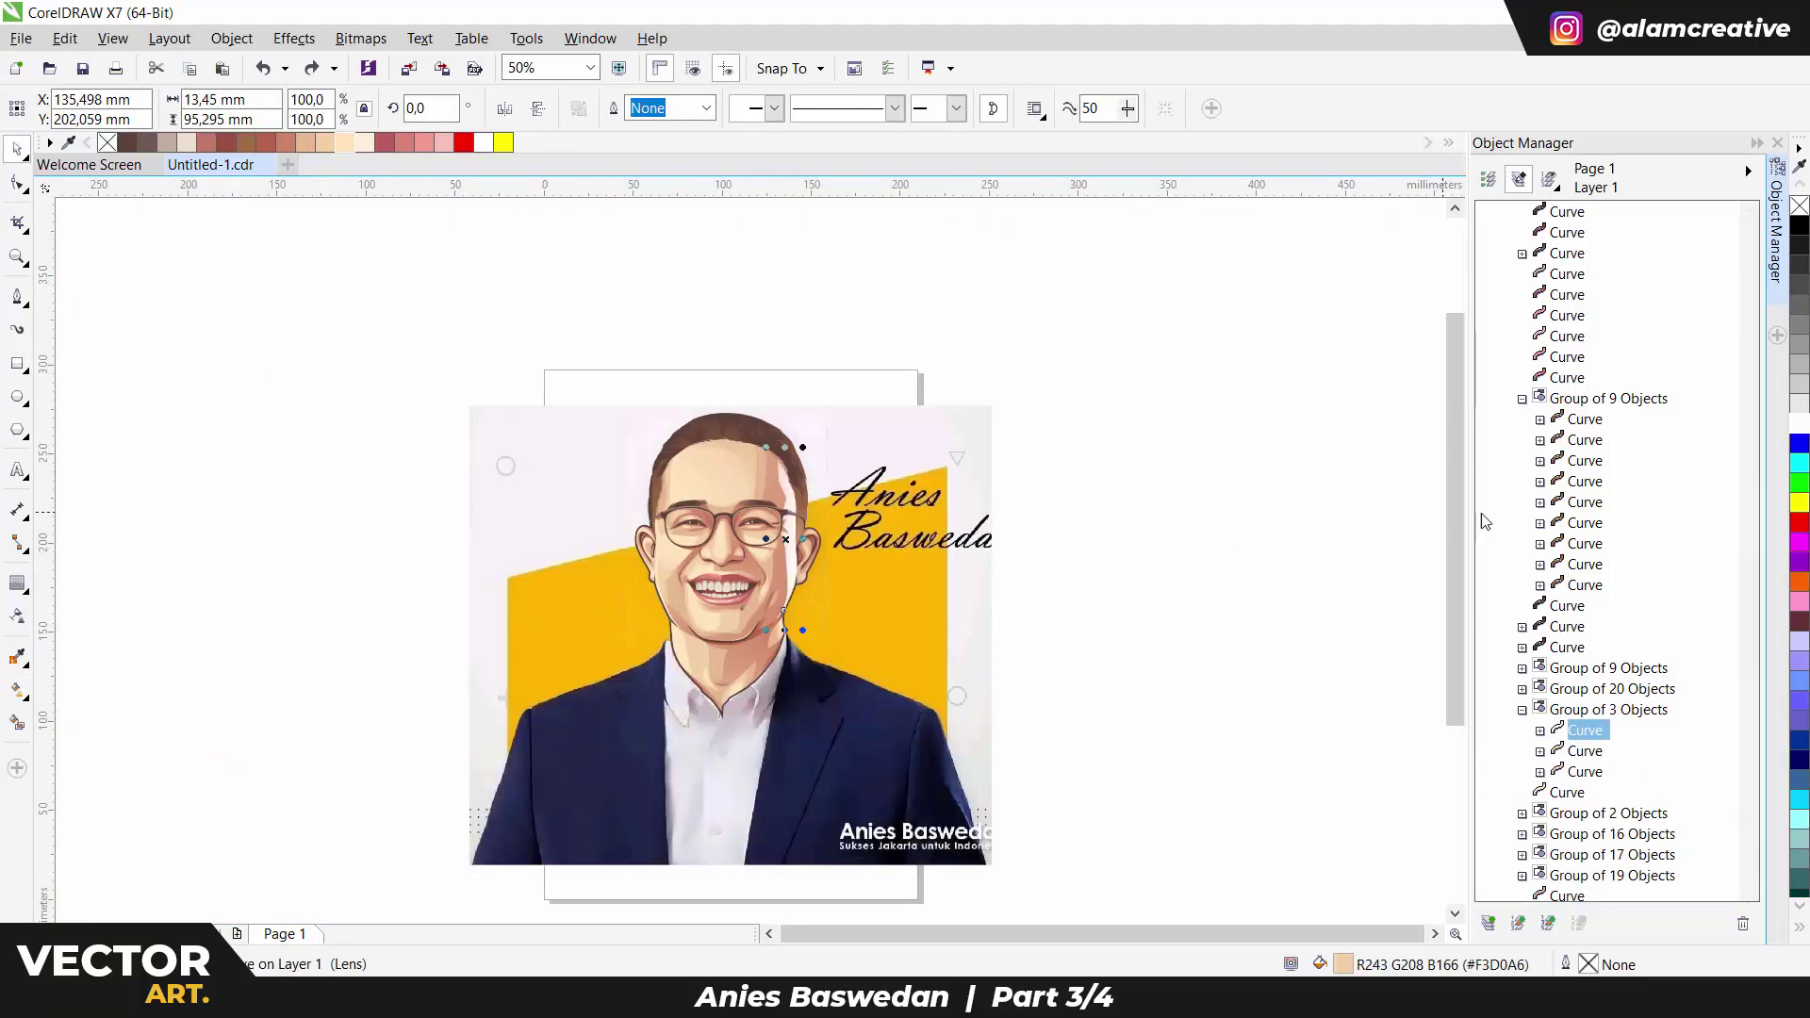
scroll(829, 581, "up", 4)
left_click(740, 414, "ctrl")
key("g")
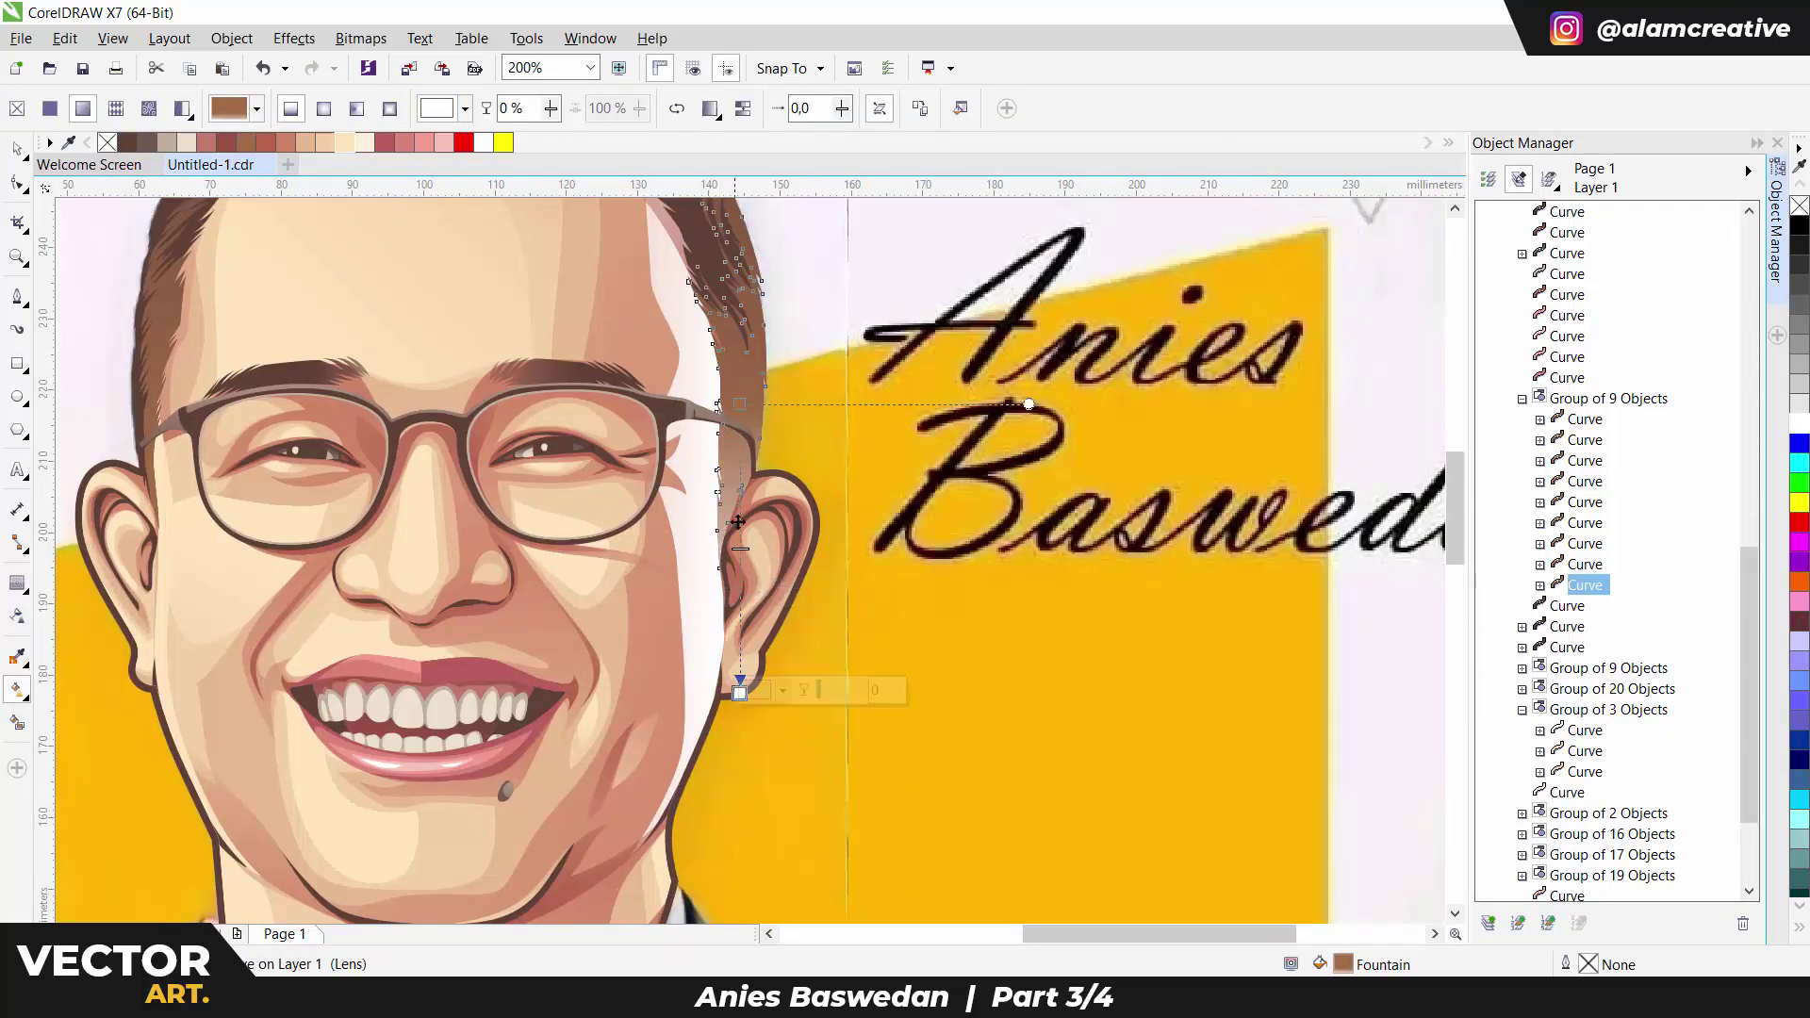
Apply a nearly horizontal gradient transparency of about 2.2° to the white highlight strip along the face.
key("space")
left_click(686, 608, "ctrl")
scroll(687, 608, "down", 2)
left_click(17, 616)
left_click_drag(569, 563, 701, 567)
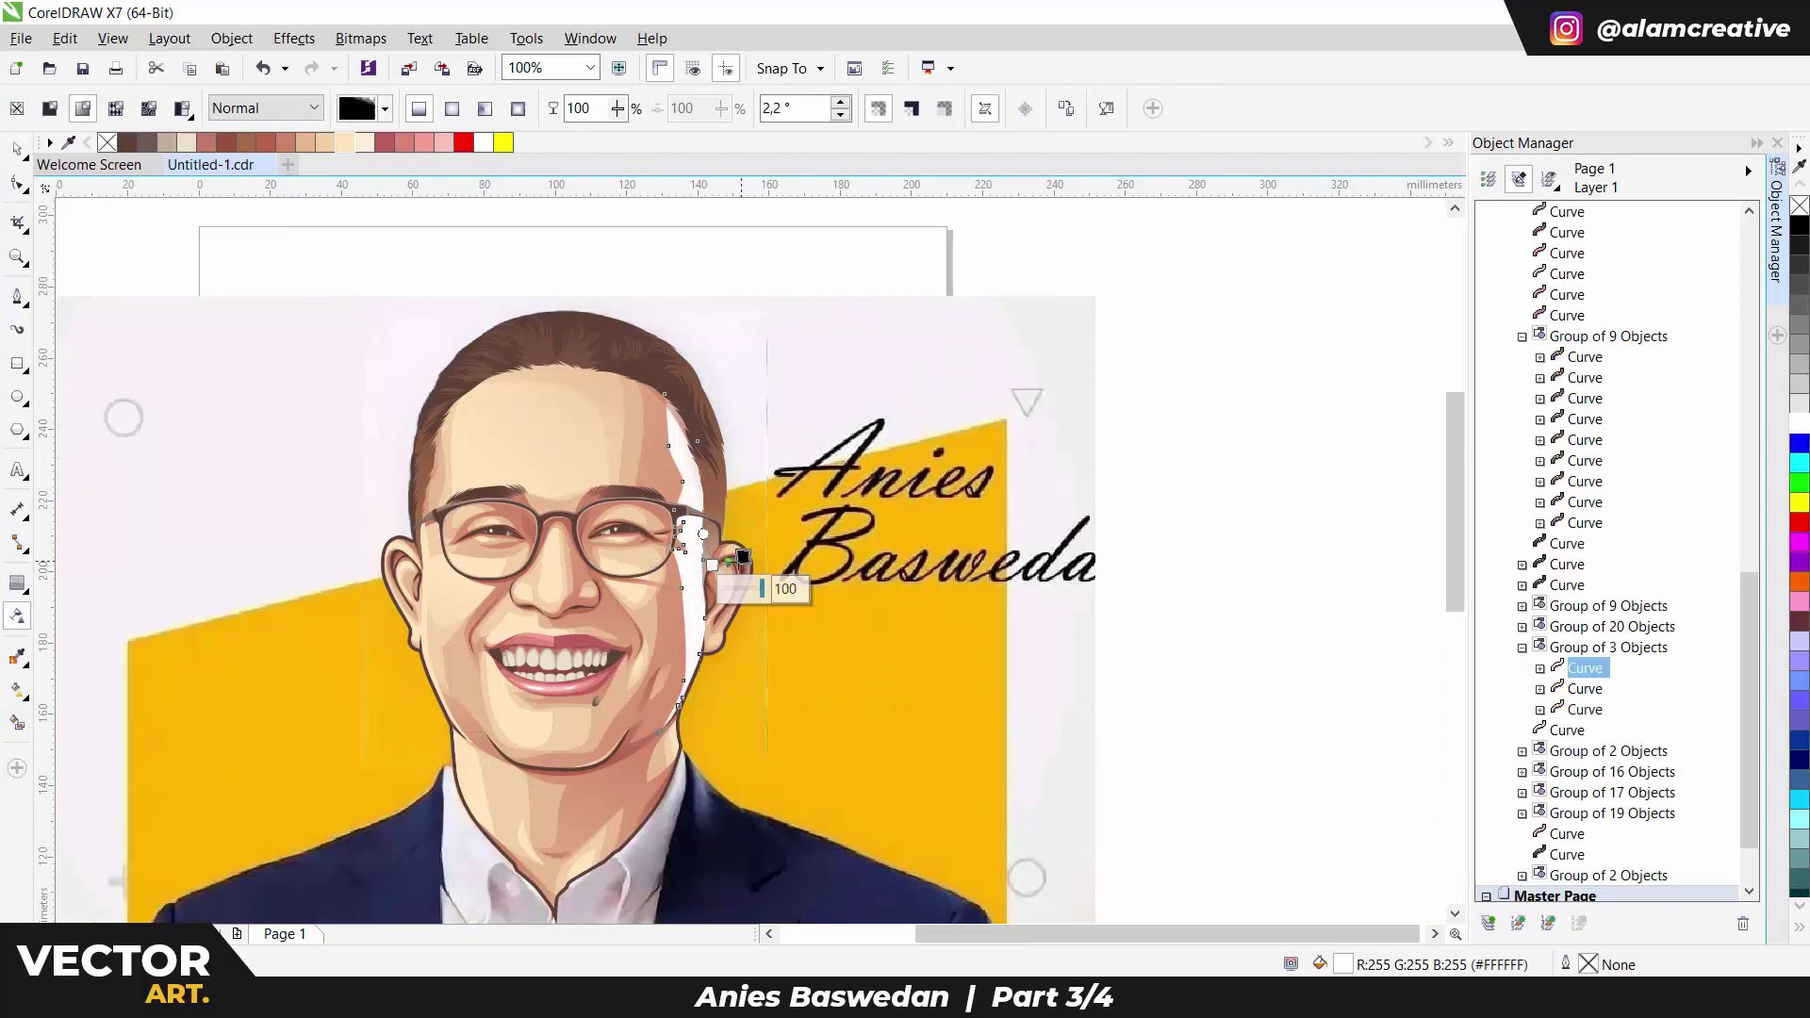
key("space")
Move the reference photo aside to examine the side highlight on the portrait.
left_click(699, 709)
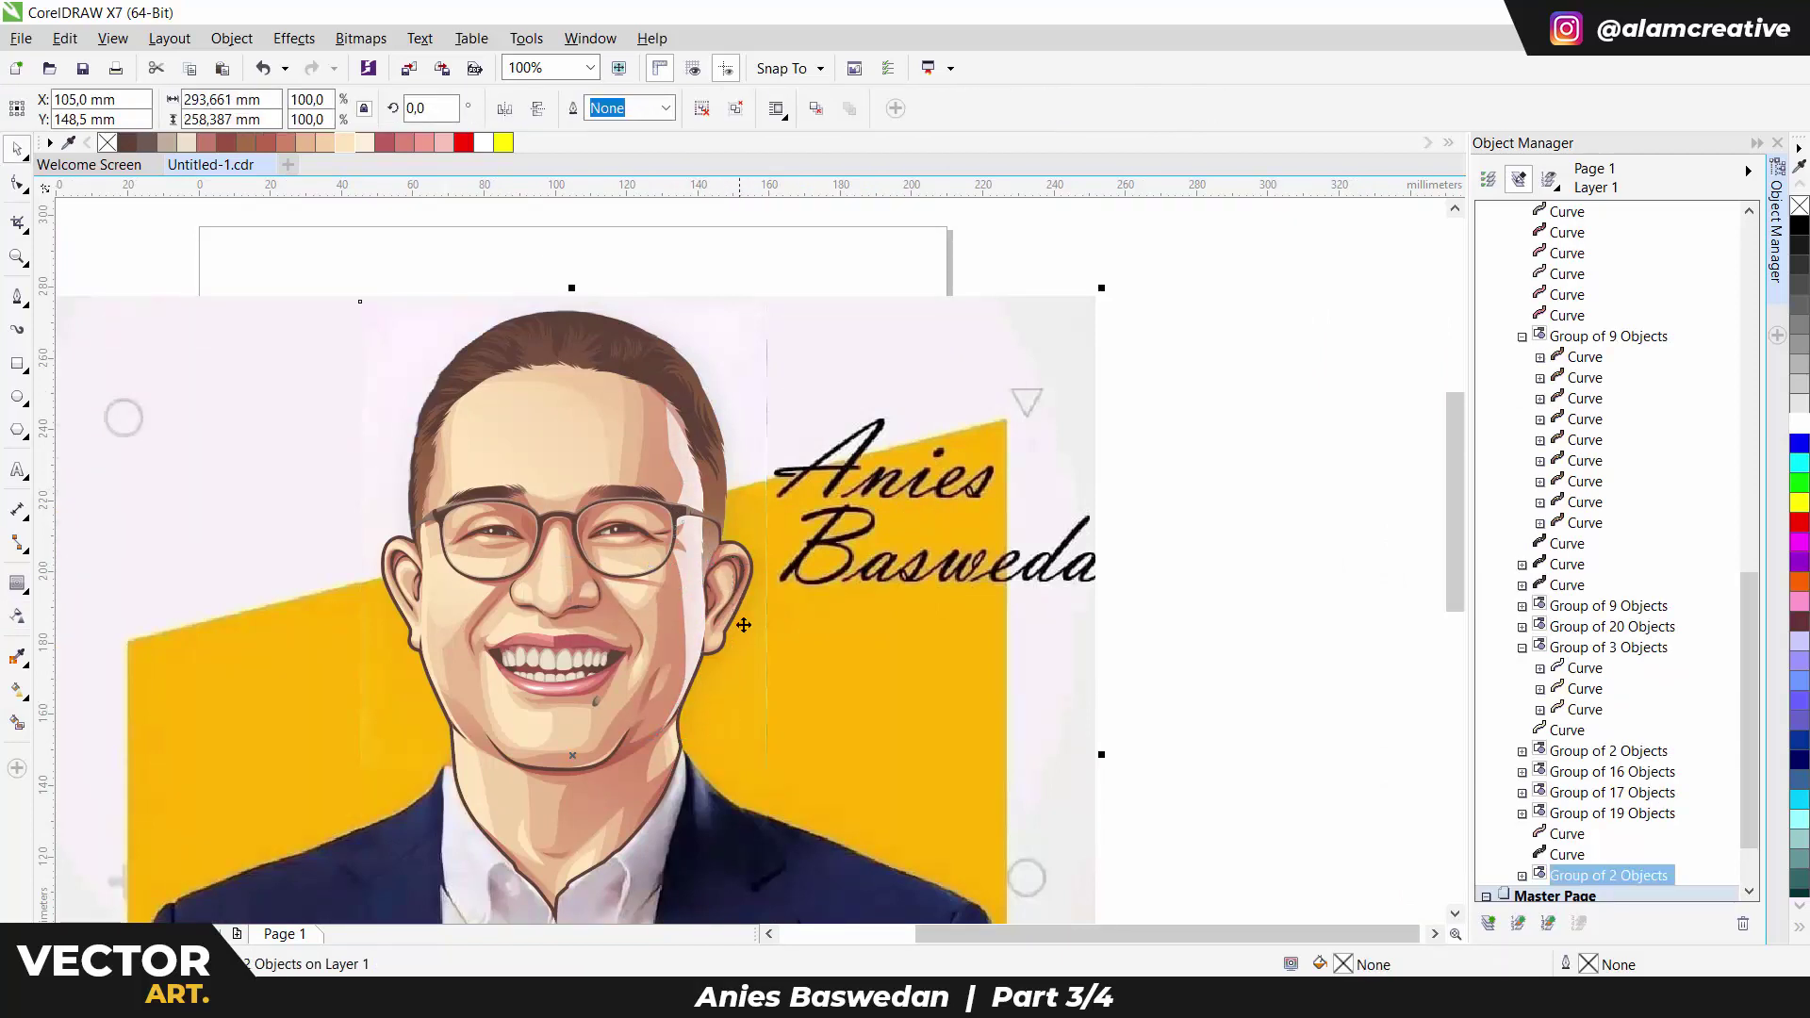
left_click(710, 603)
key("space")
key("space")
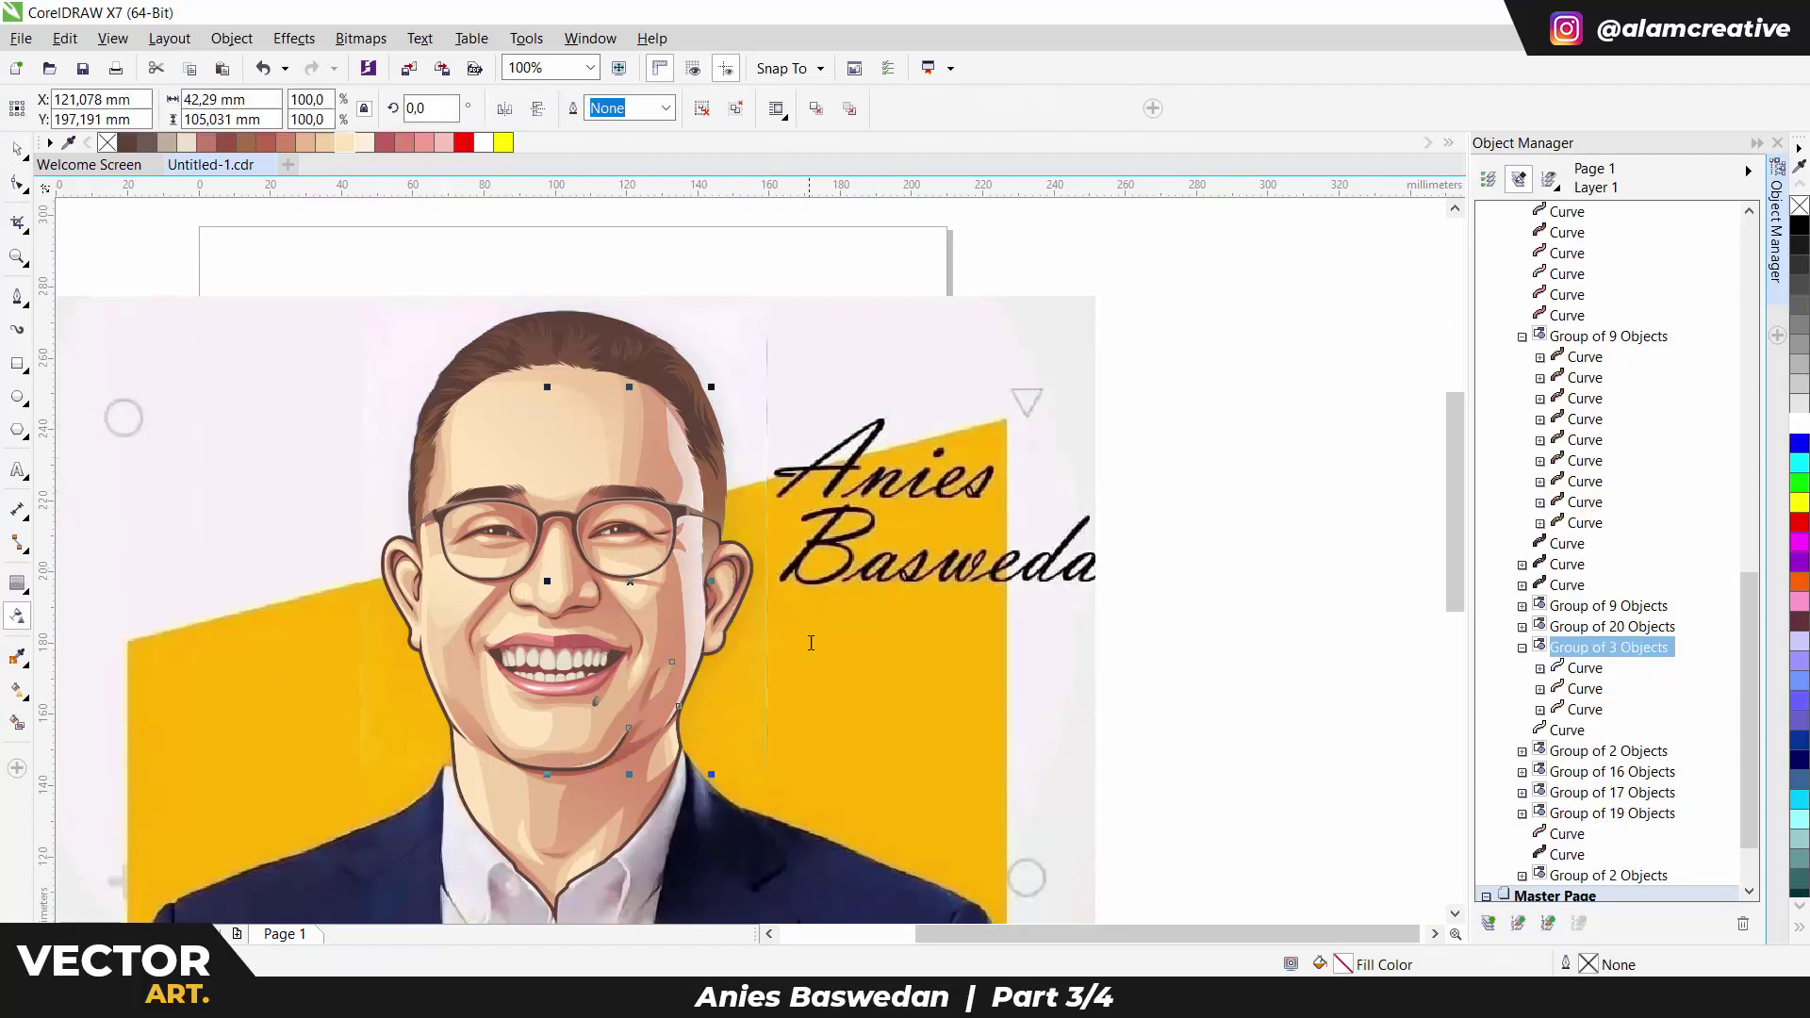
left_click(840, 649)
scroll(842, 651, "down", 2)
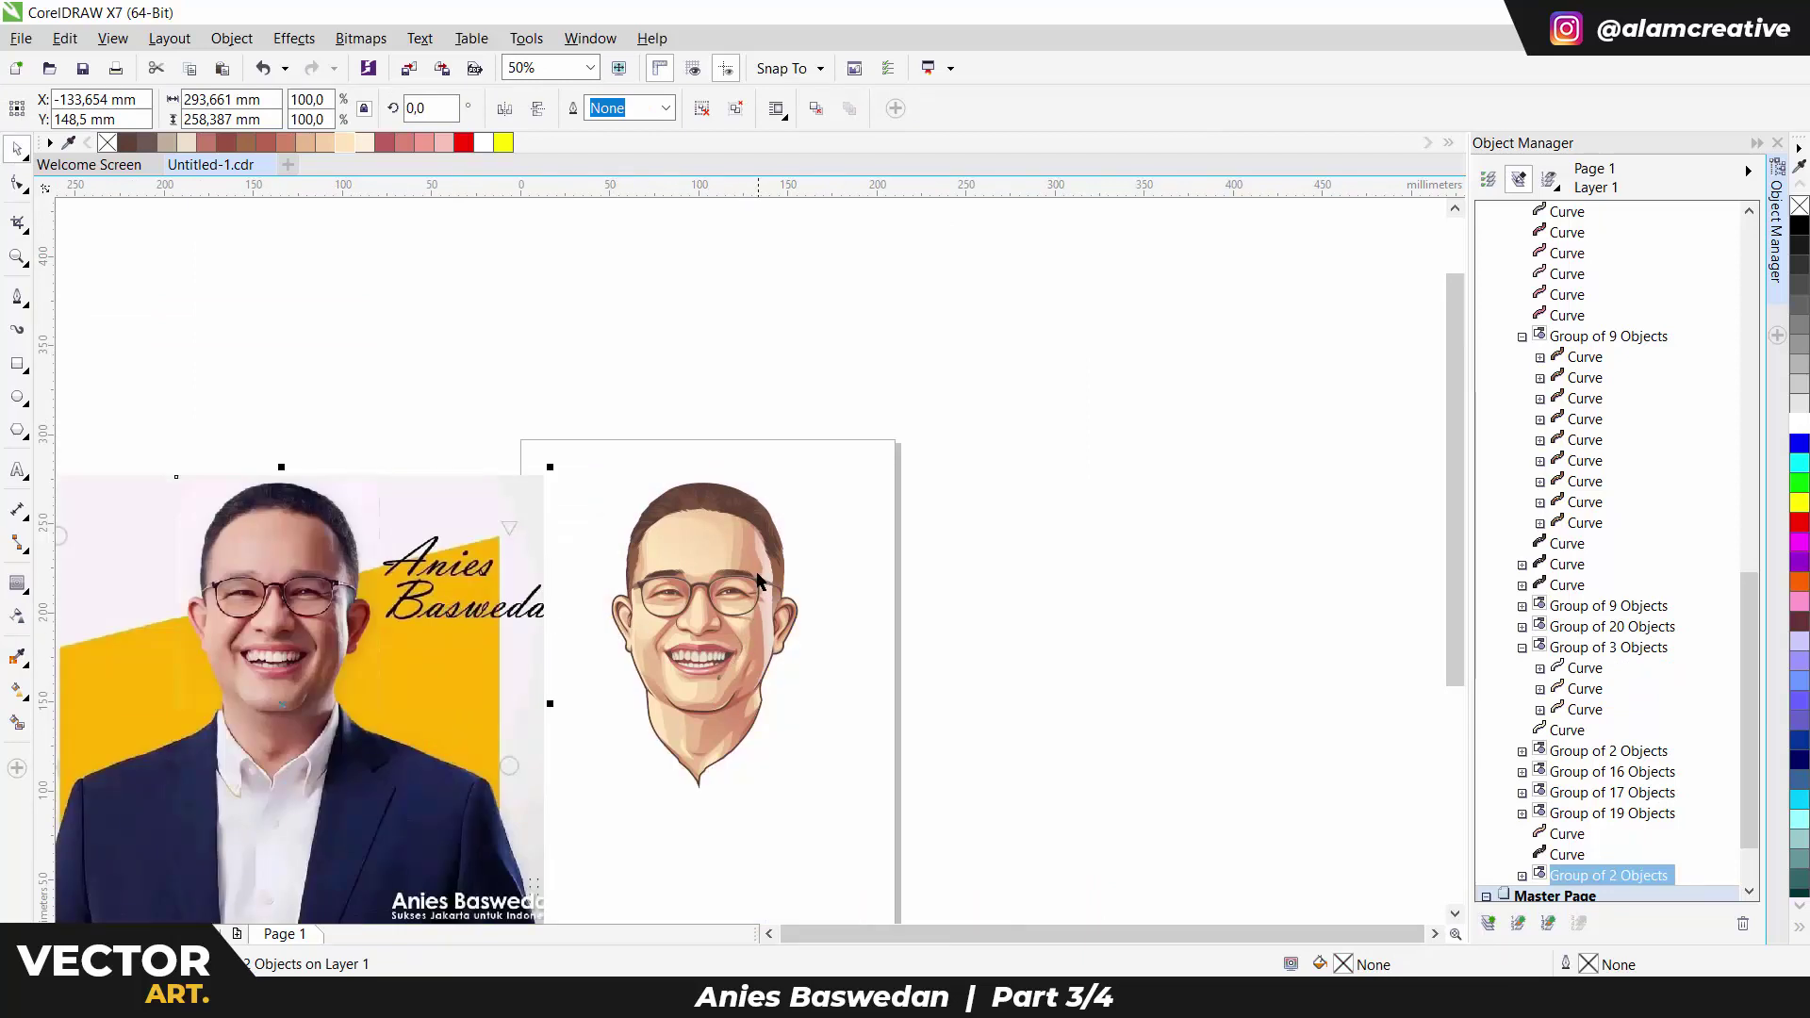
Draw a closed oval about 11 × 35 mm over the temple and use it to trim the white highlight strip's upper end.
key("p")
scroll(820, 514, "up", 2)
key("shift+Page_Up")
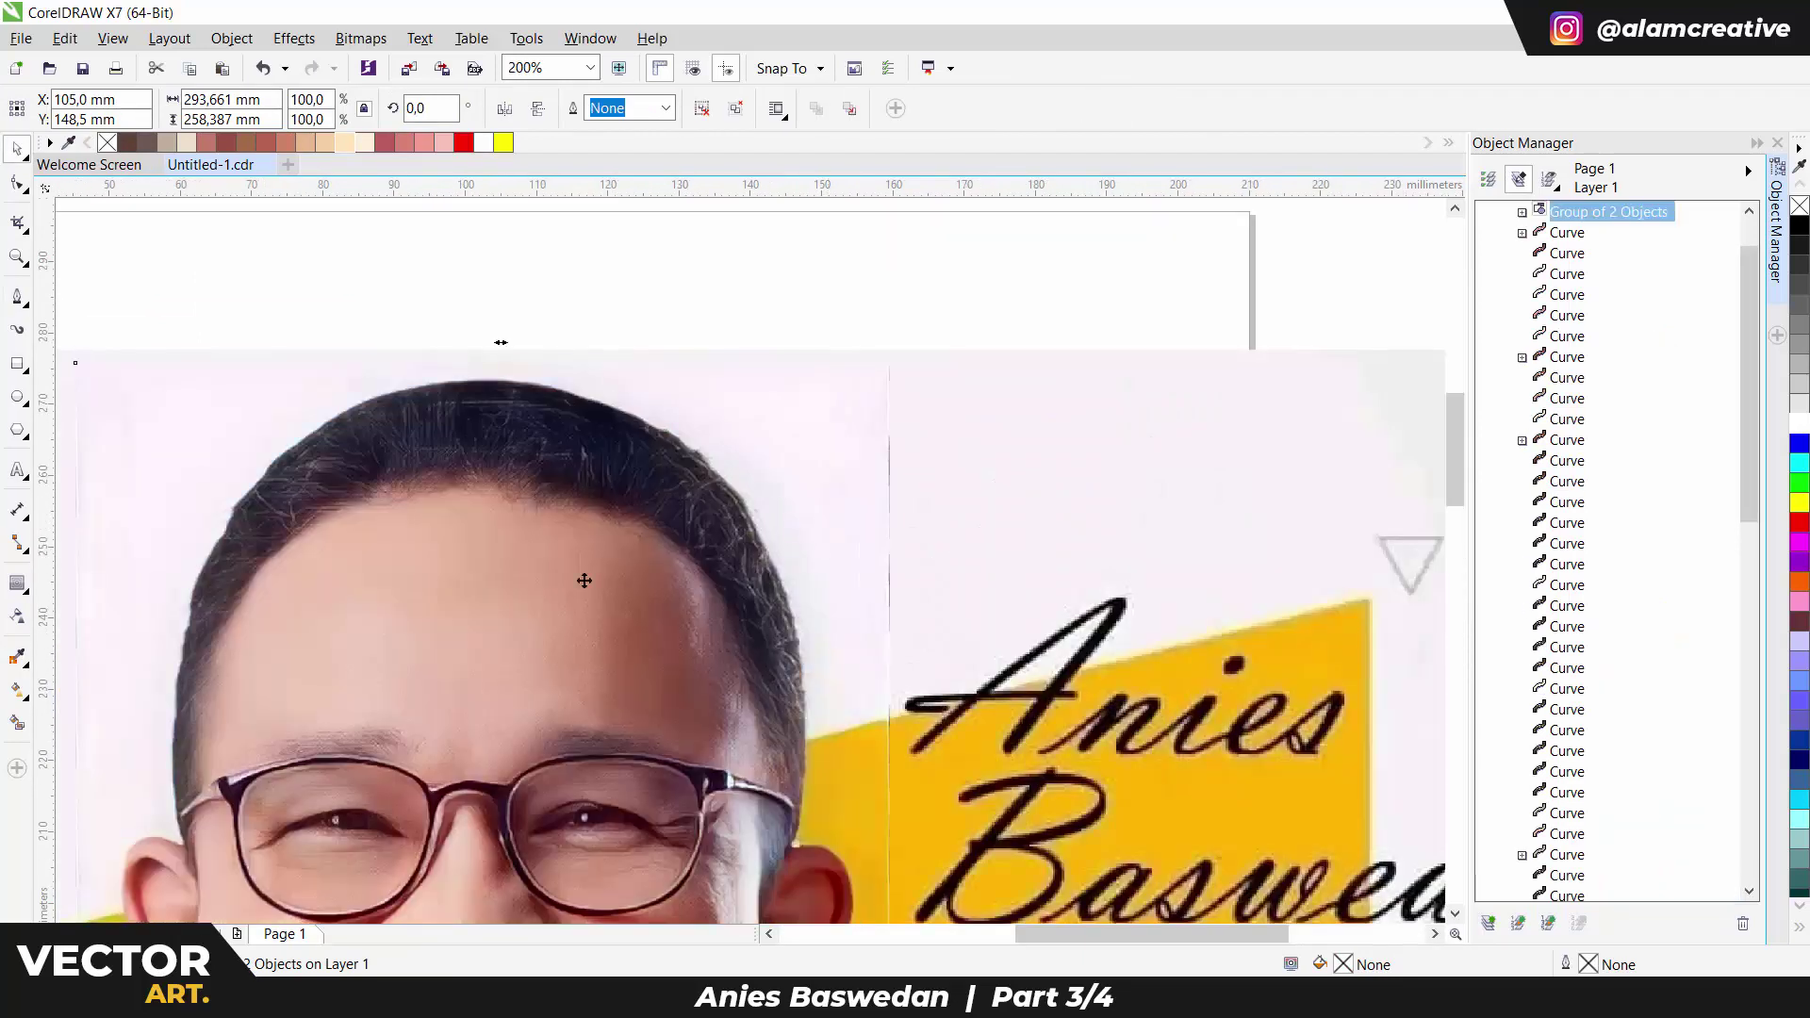
key("shift+Page_Down")
left_click(734, 625)
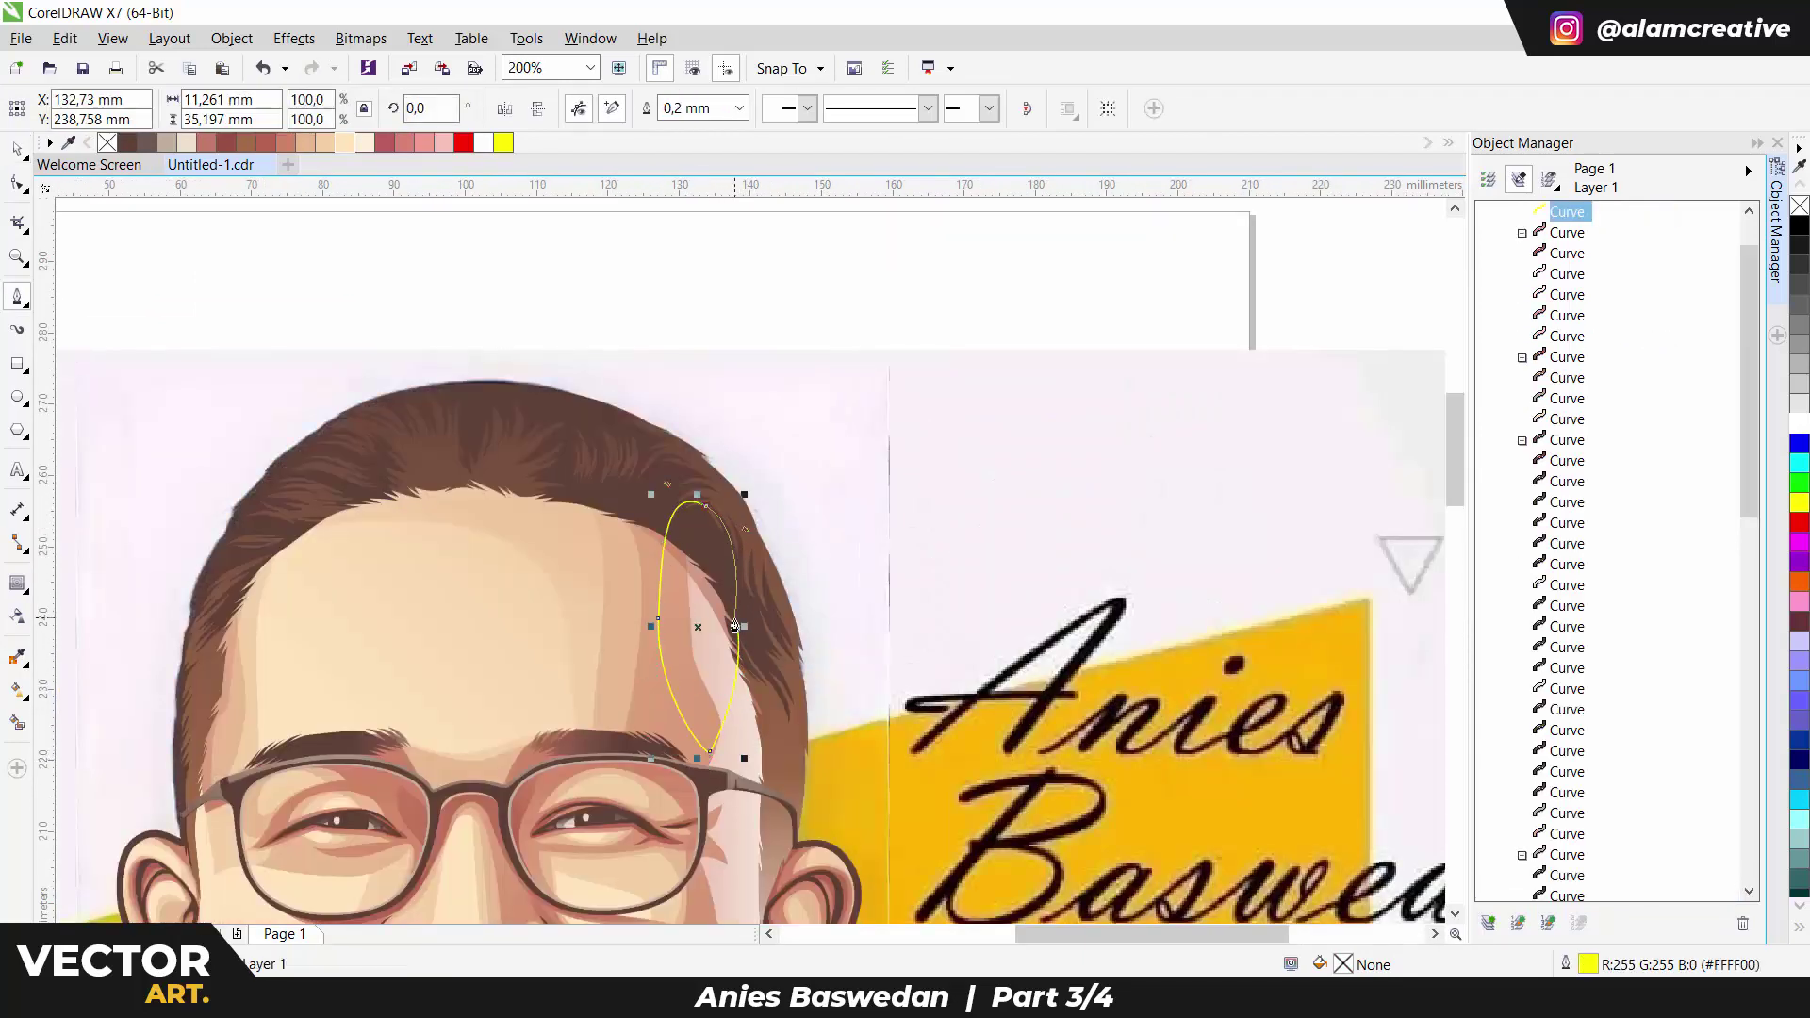
key("space")
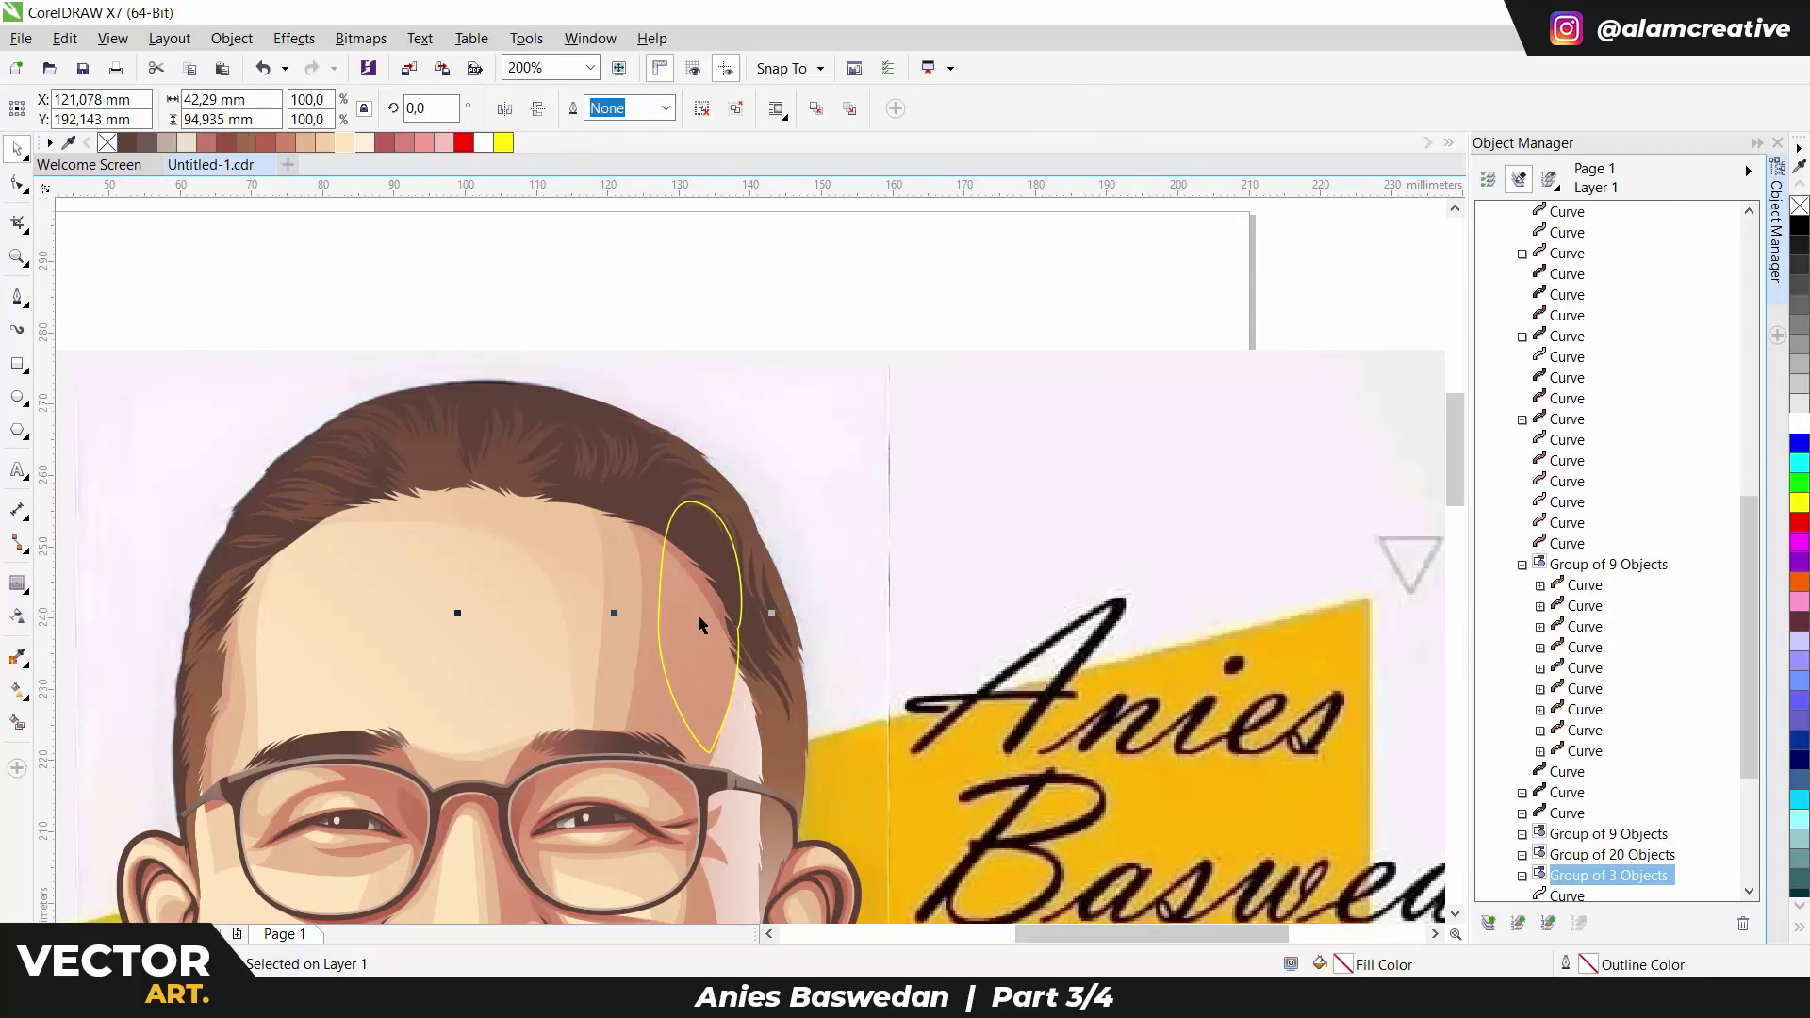
Bring the photo to the front and trace a closed, pointed highlight shape along the temple hairline, about 15 × 20 mm.
left_click(847, 543)
key("shift+Page_Up")
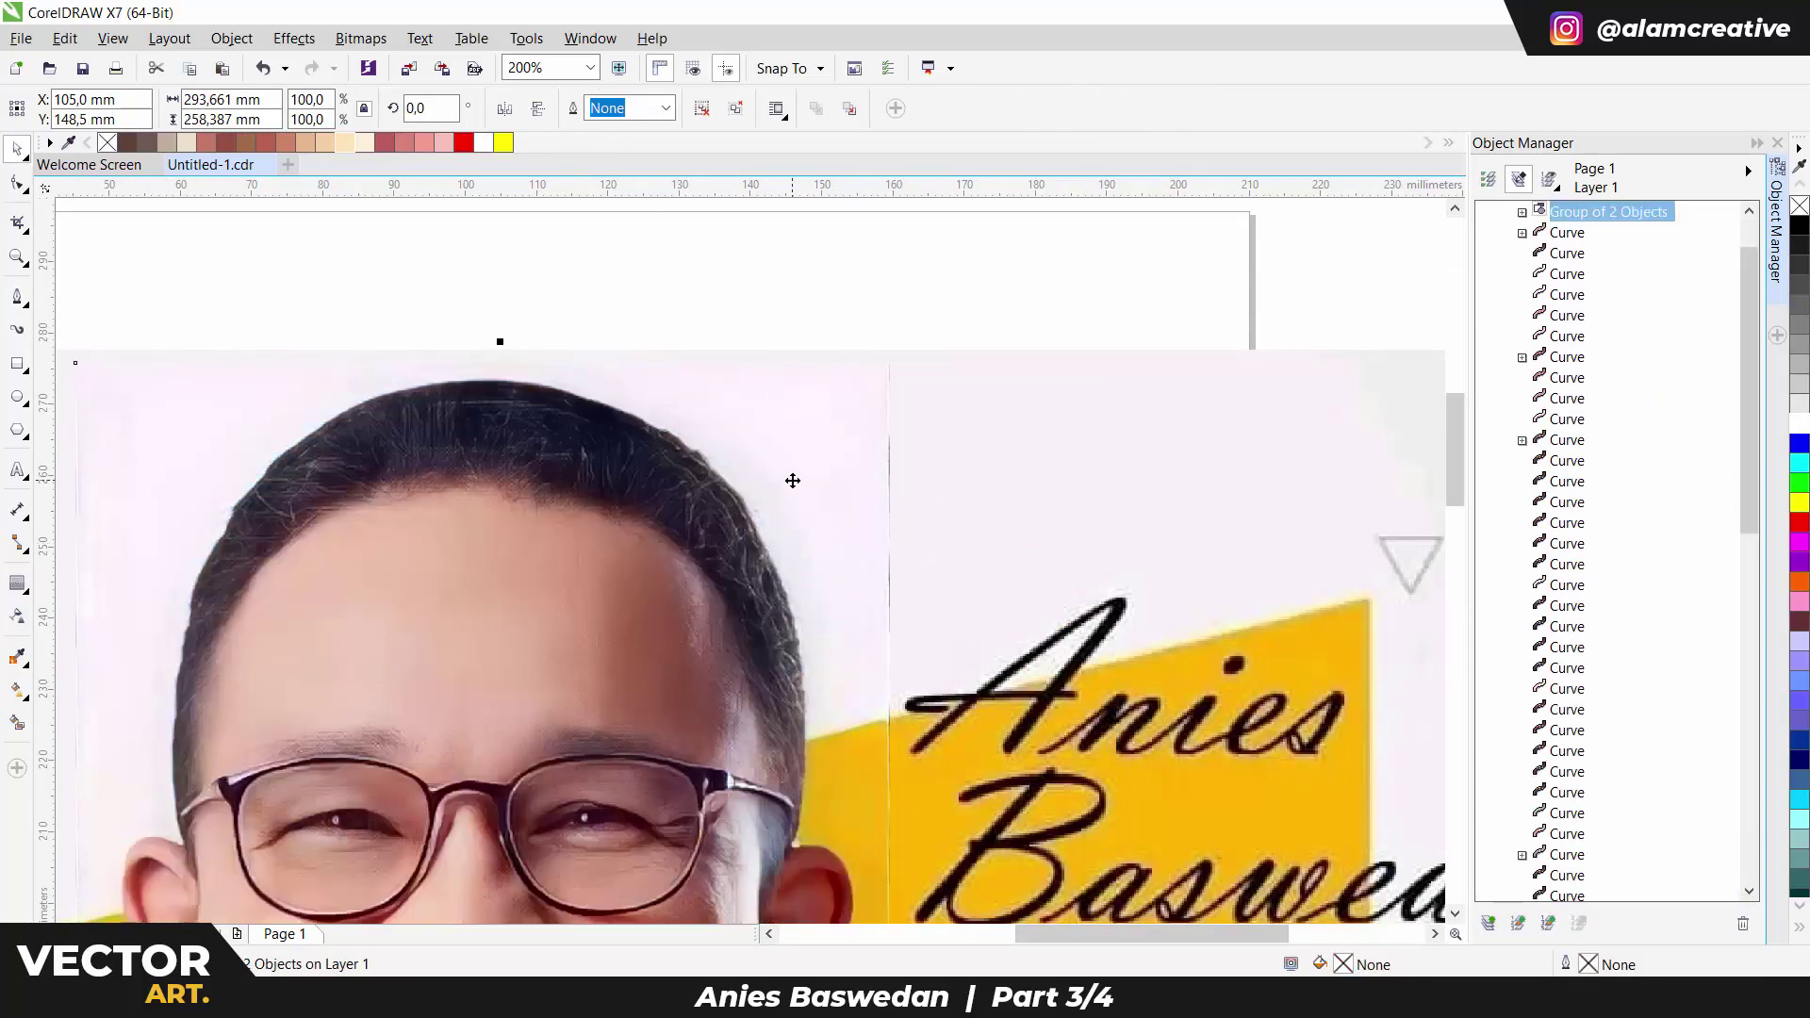
key("space")
scroll(648, 543, "up", 1)
left_click(619, 489)
left_click(685, 689)
left_click(705, 764)
left_click(725, 670)
left_click(753, 715)
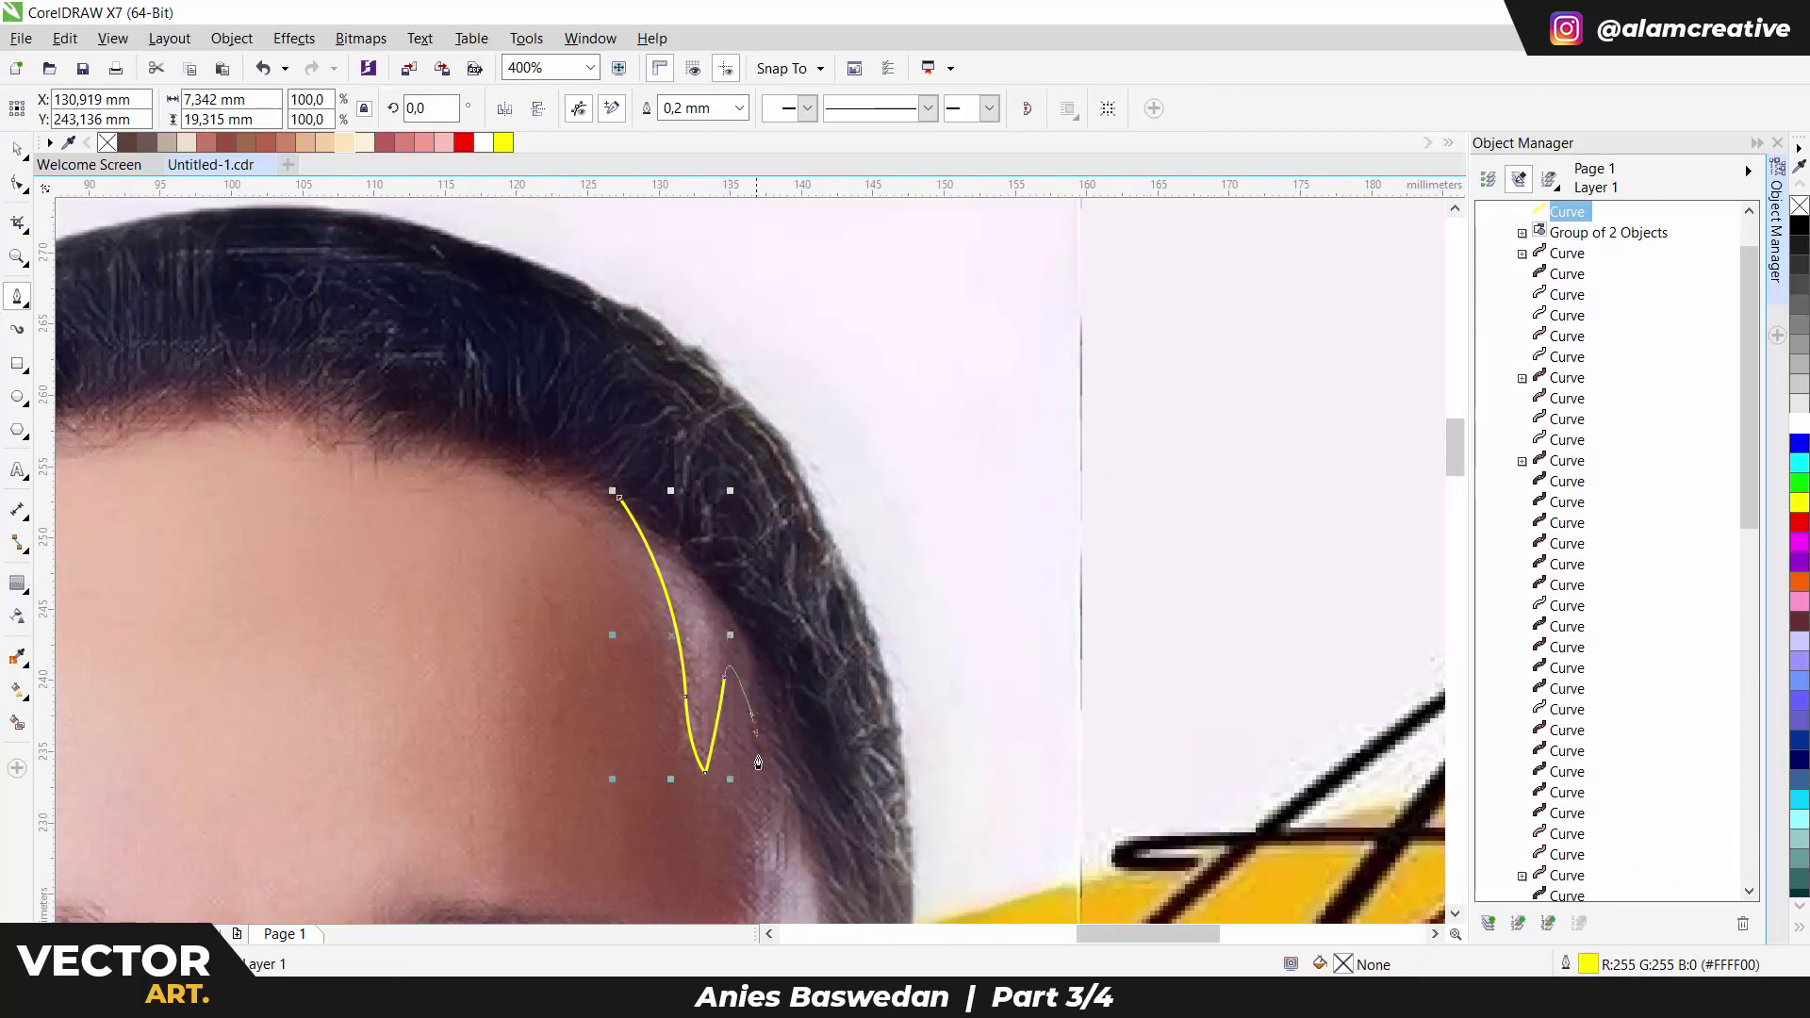
scroll(763, 490, "down", 3)
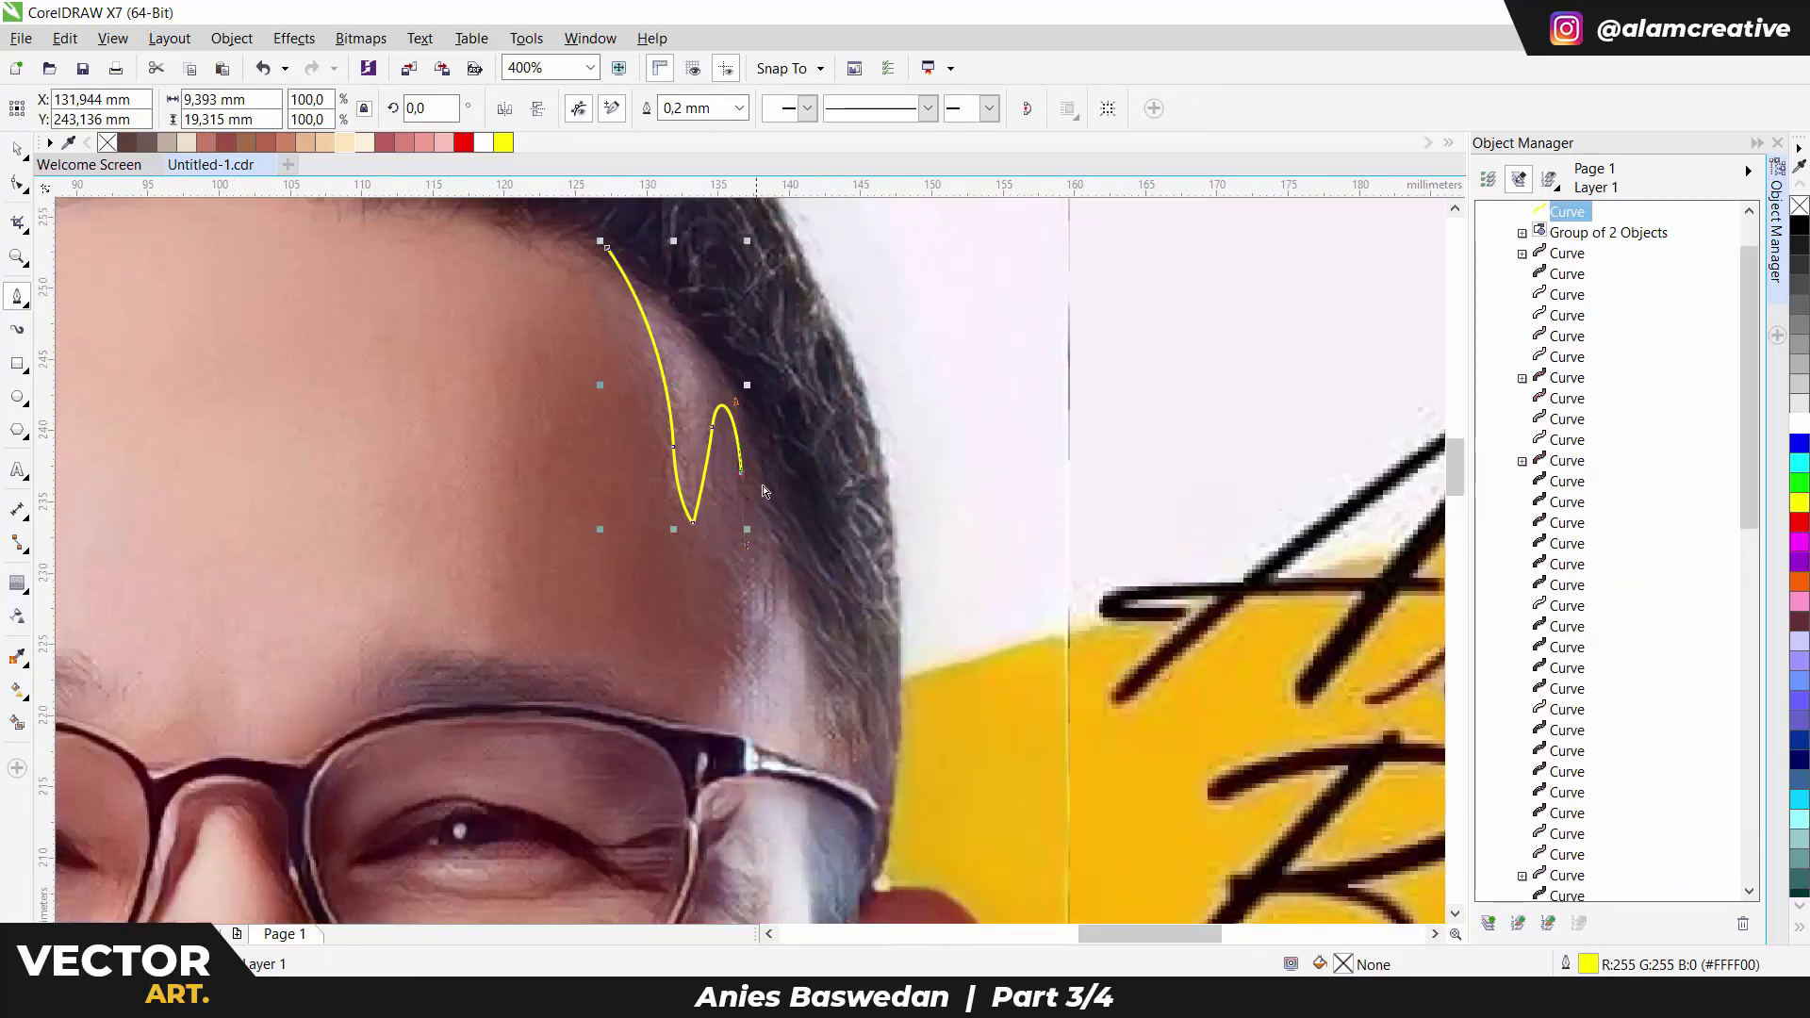
left_click(609, 253)
Send the photo to the back, intersect the temple highlight with the skin shape and fill the piece with #FFF1DB.
key("space")
left_click(889, 351)
key("shift+Page_Down")
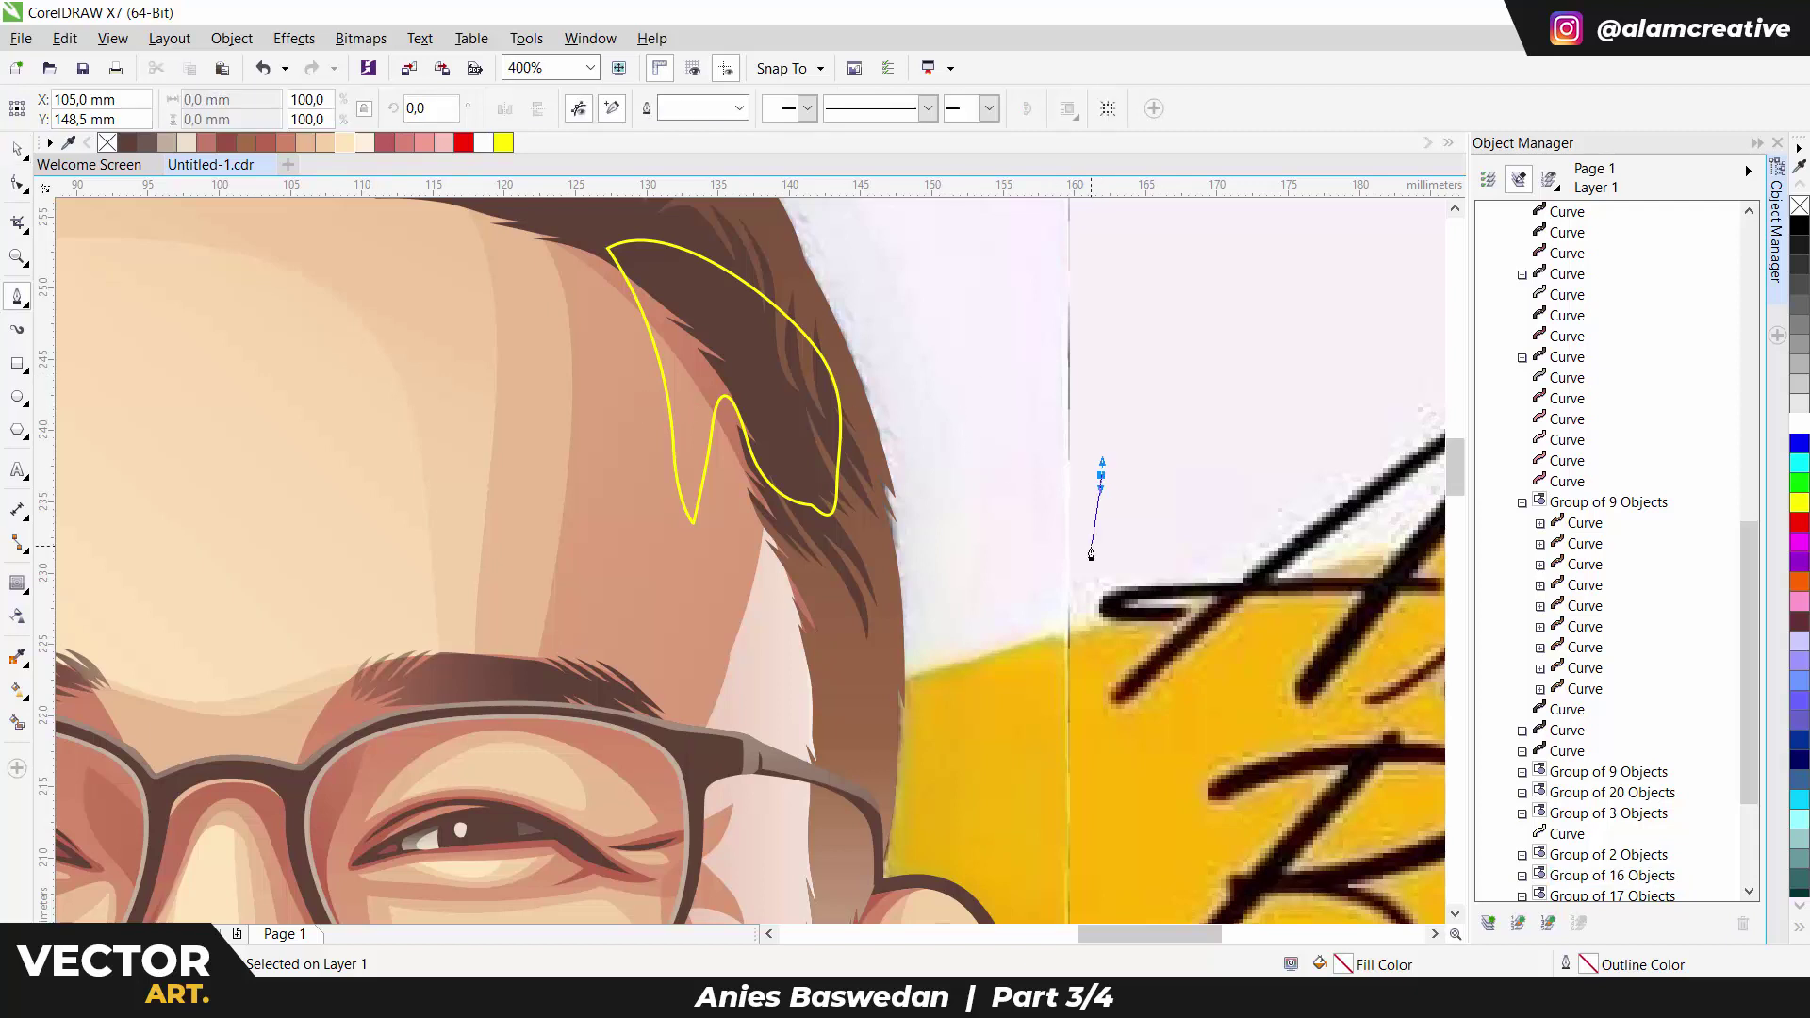
left_click(679, 432)
left_click(718, 107)
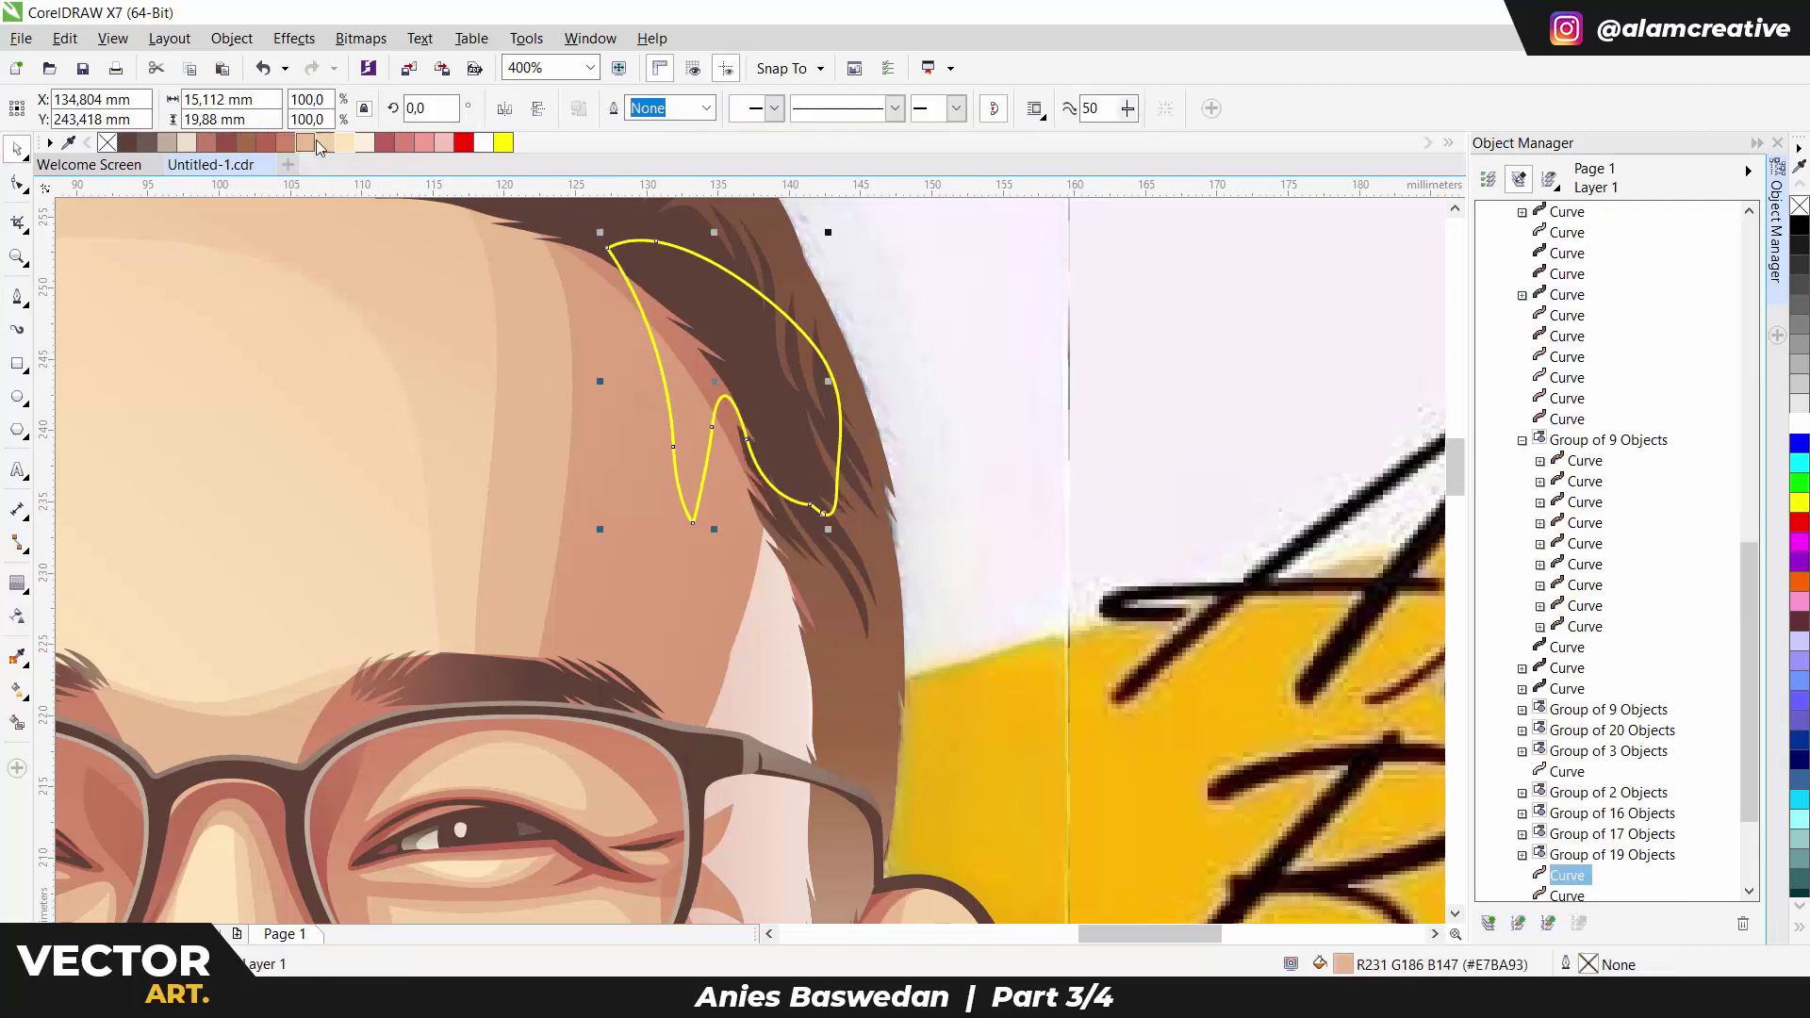
left_click(365, 142)
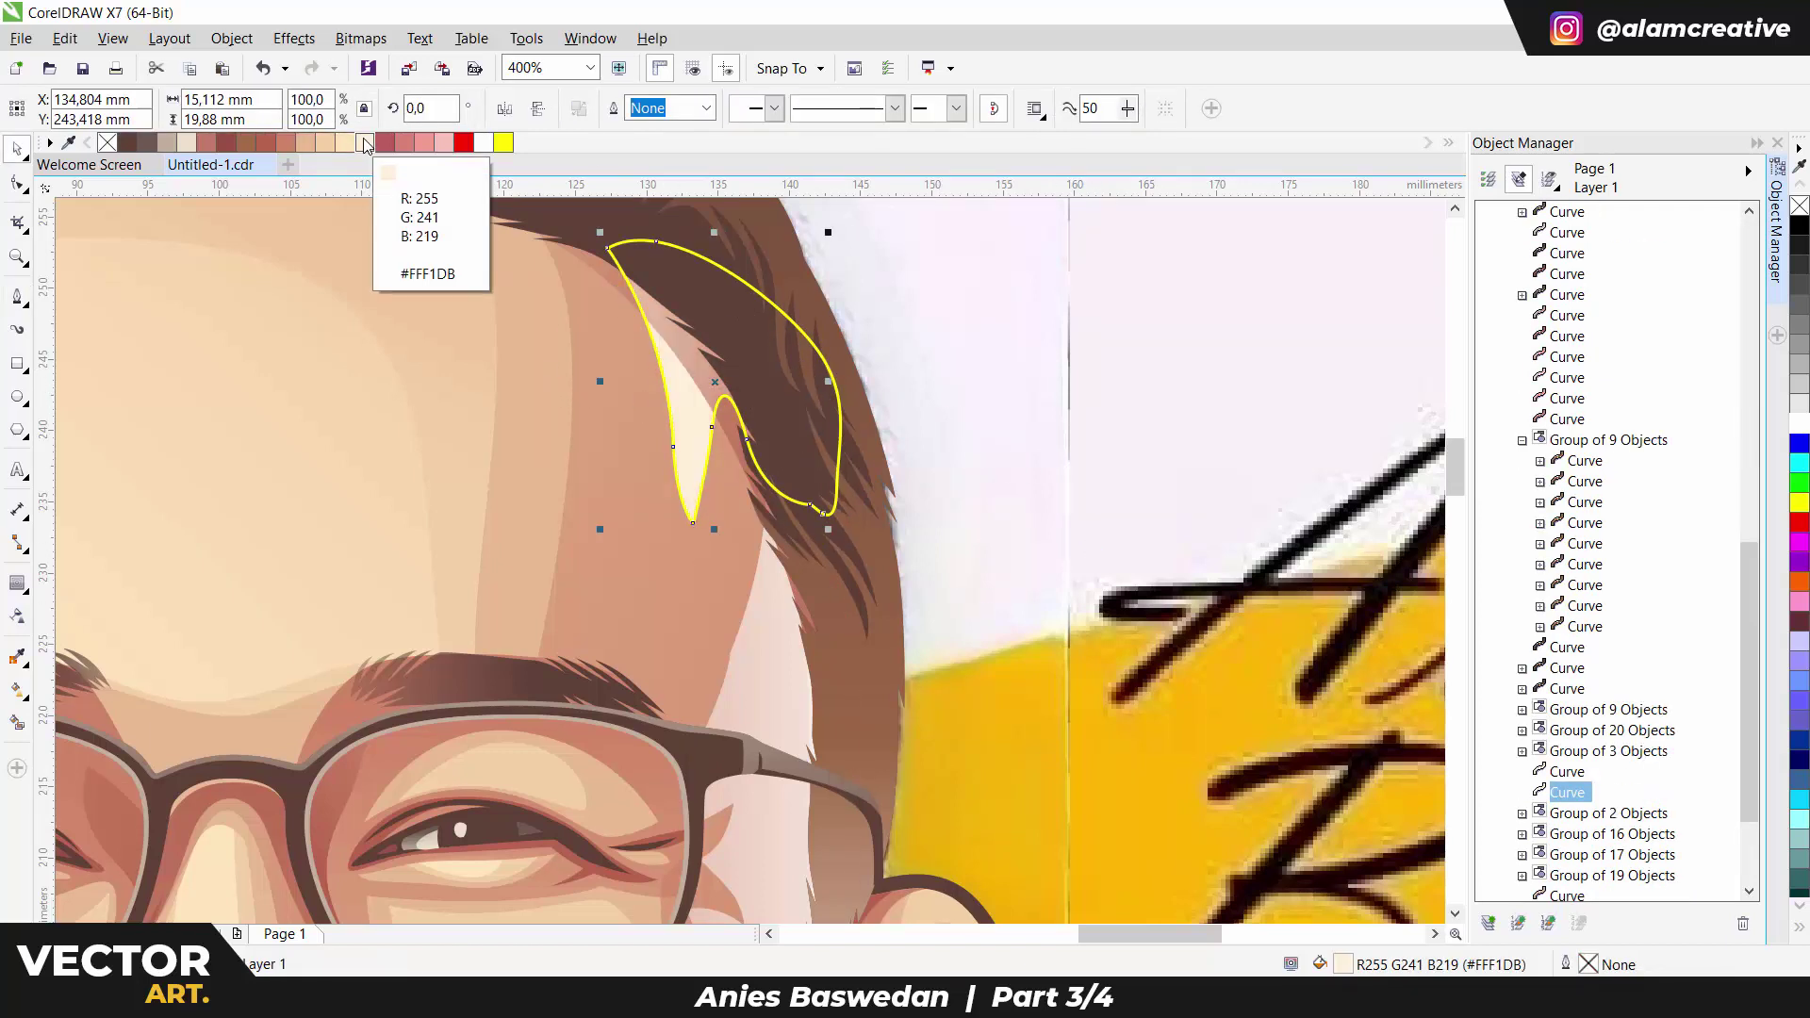
key("Escape")
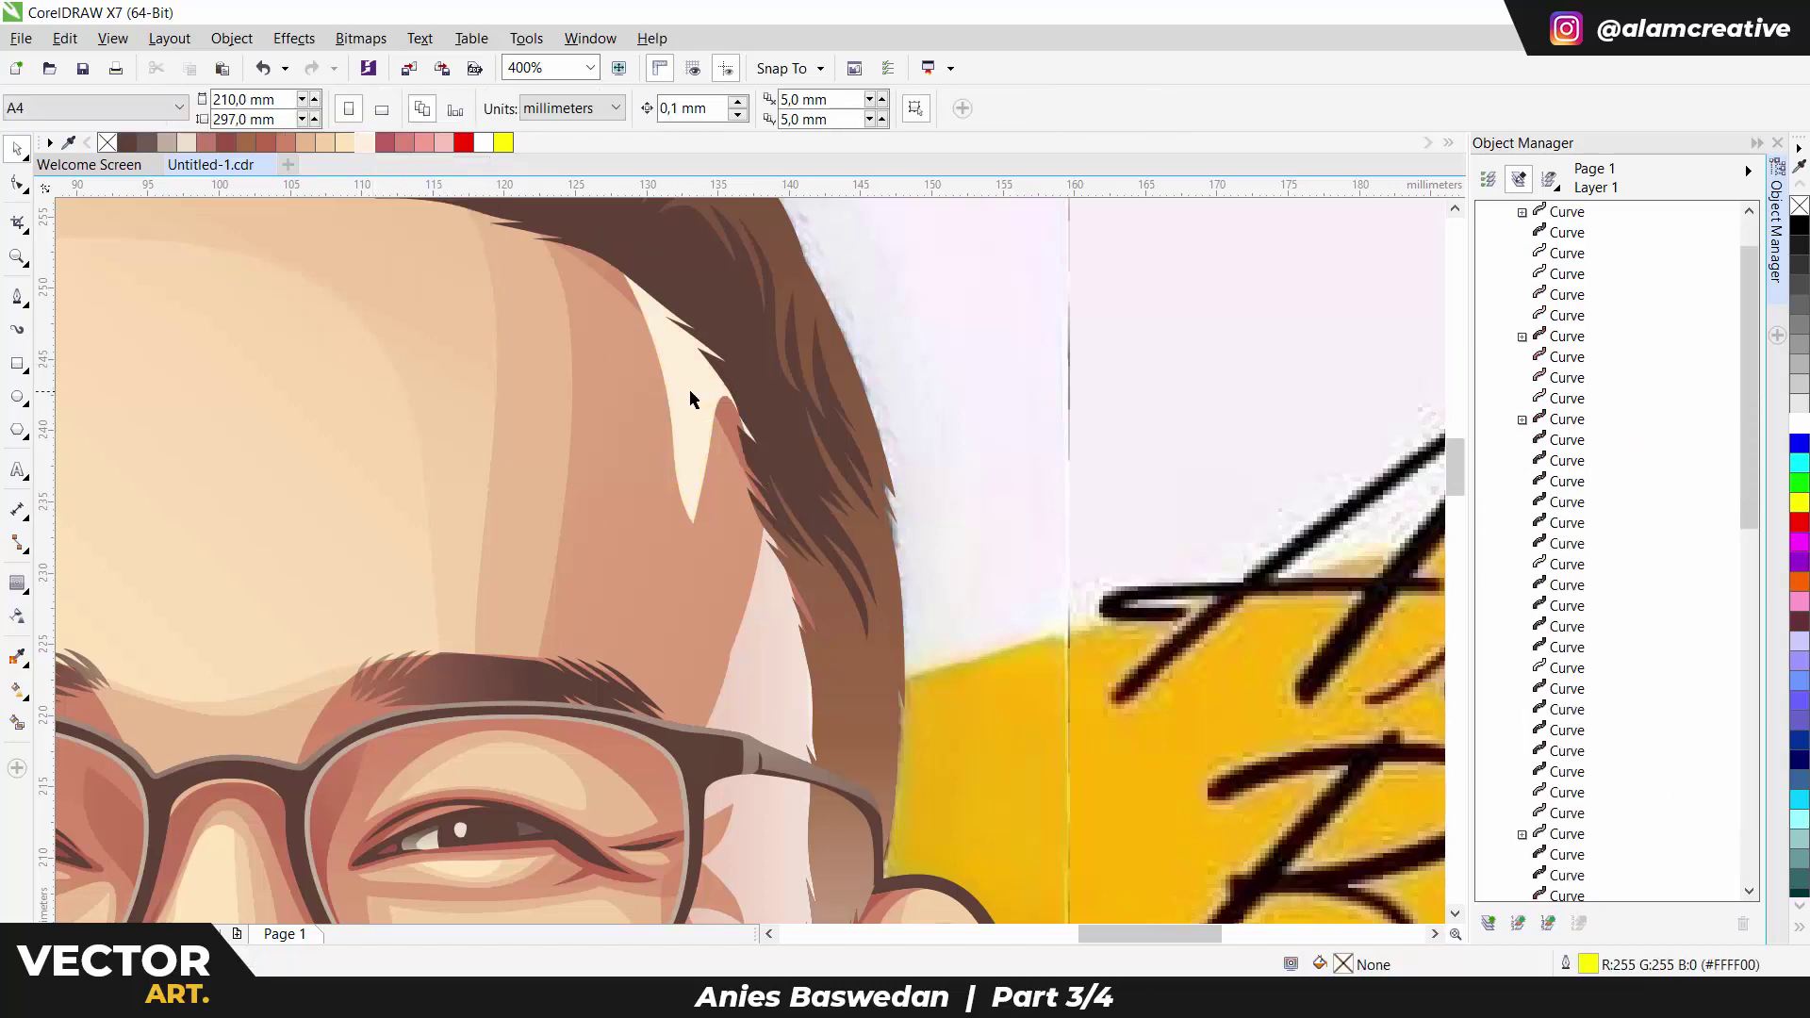
Adjust the nodes at the upper end of the white side highlight strip near the hairline.
scroll(714, 522, "down", 2)
scroll(713, 522, "up", 2)
left_click(713, 521)
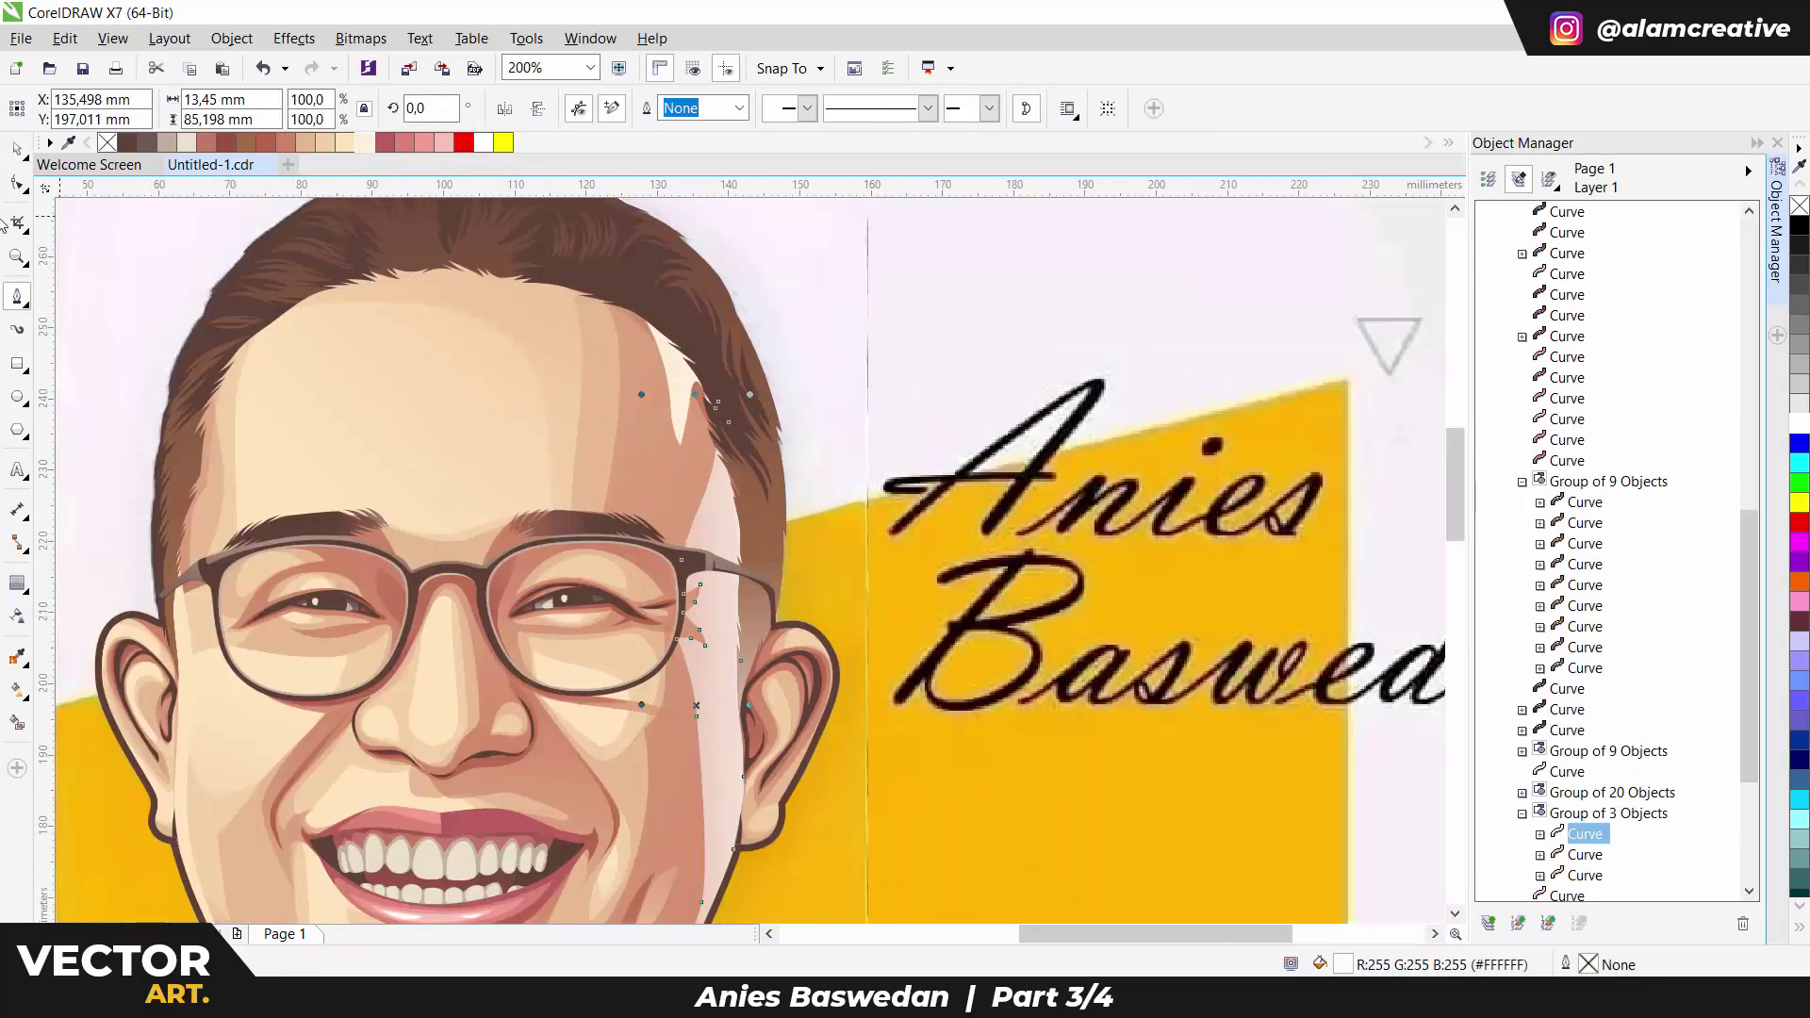
key("F10")
scroll(730, 443, "up", 2)
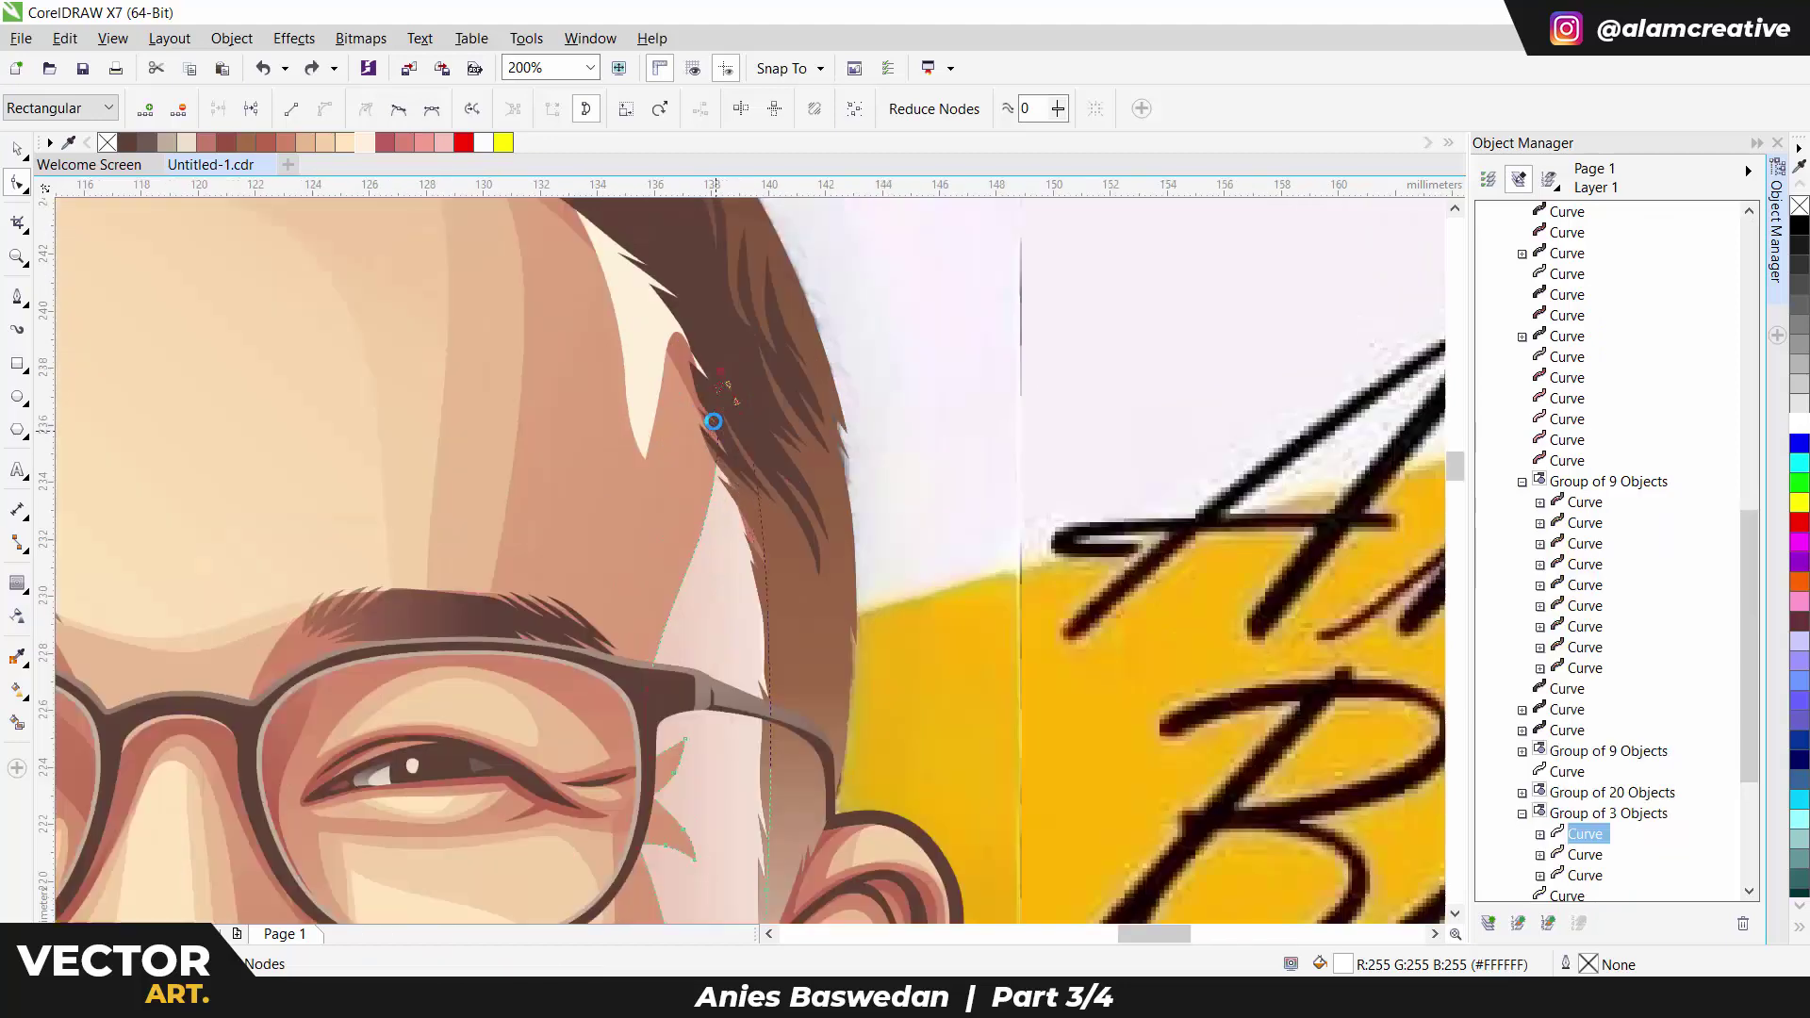
scroll(718, 524, "down", 1)
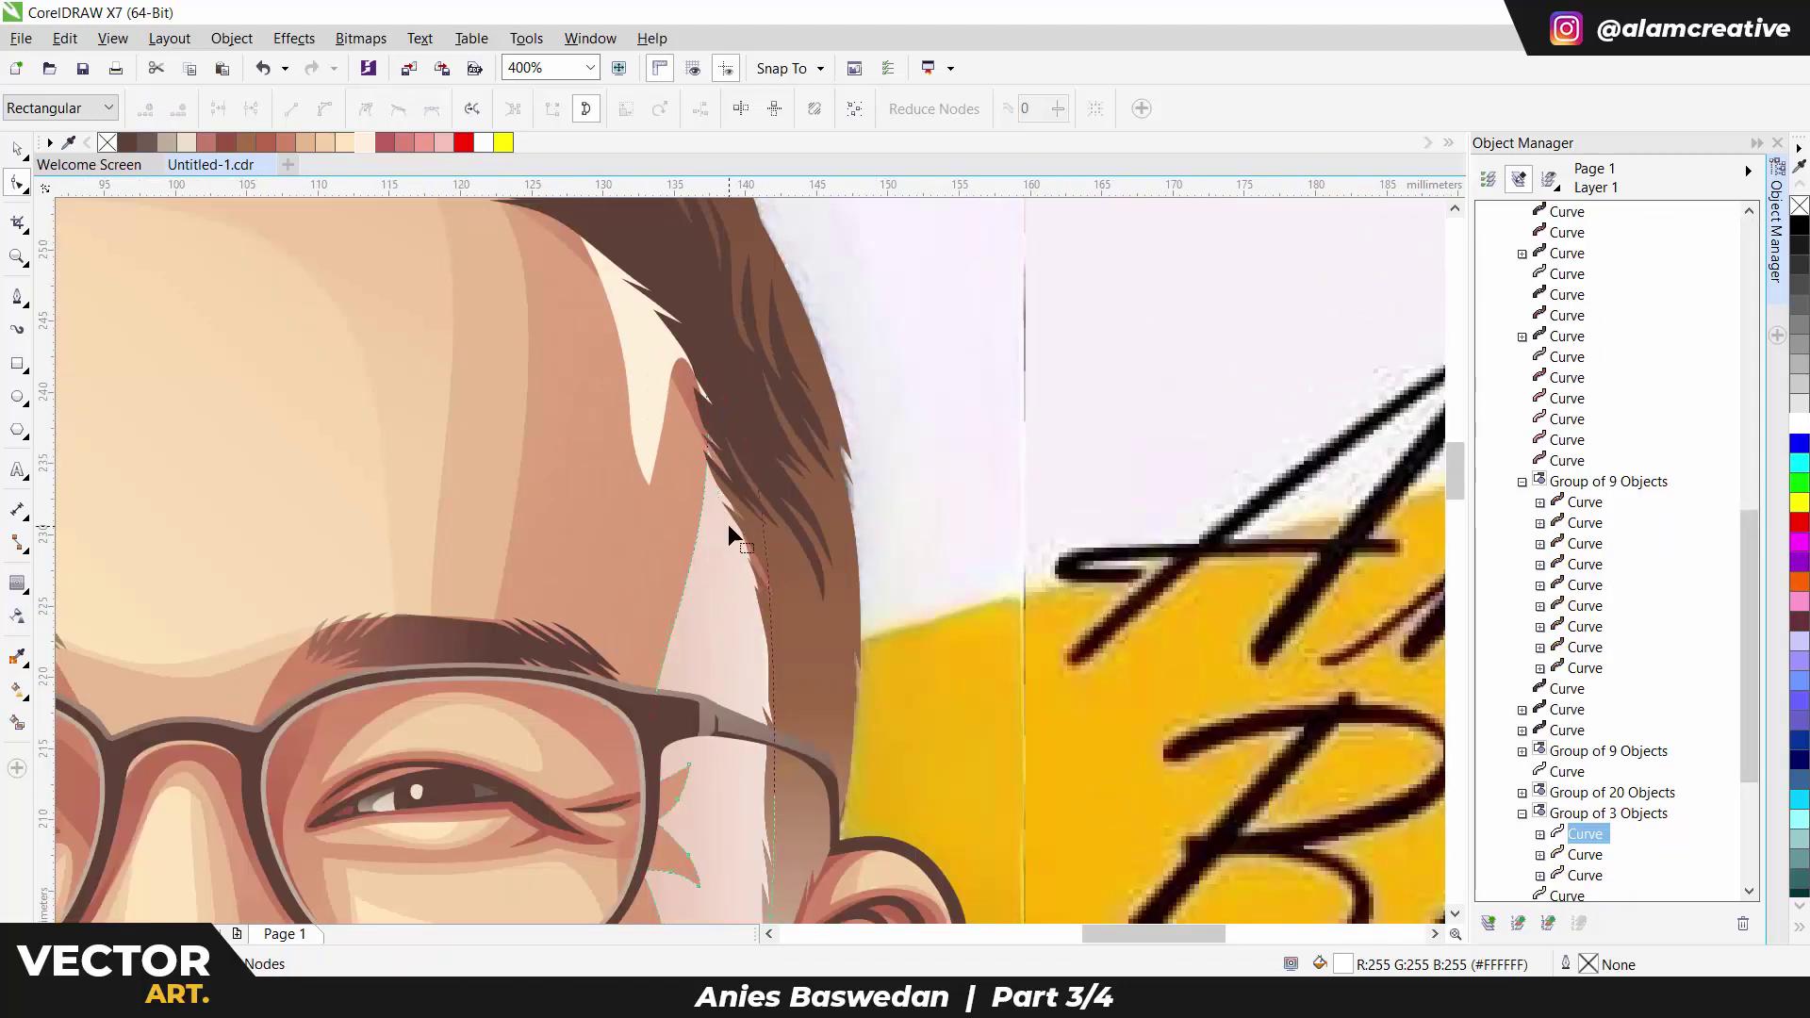
key("space")
Apply a gradient transparency to the cream highlight at the temple hairline.
scroll(728, 525, "down", 3)
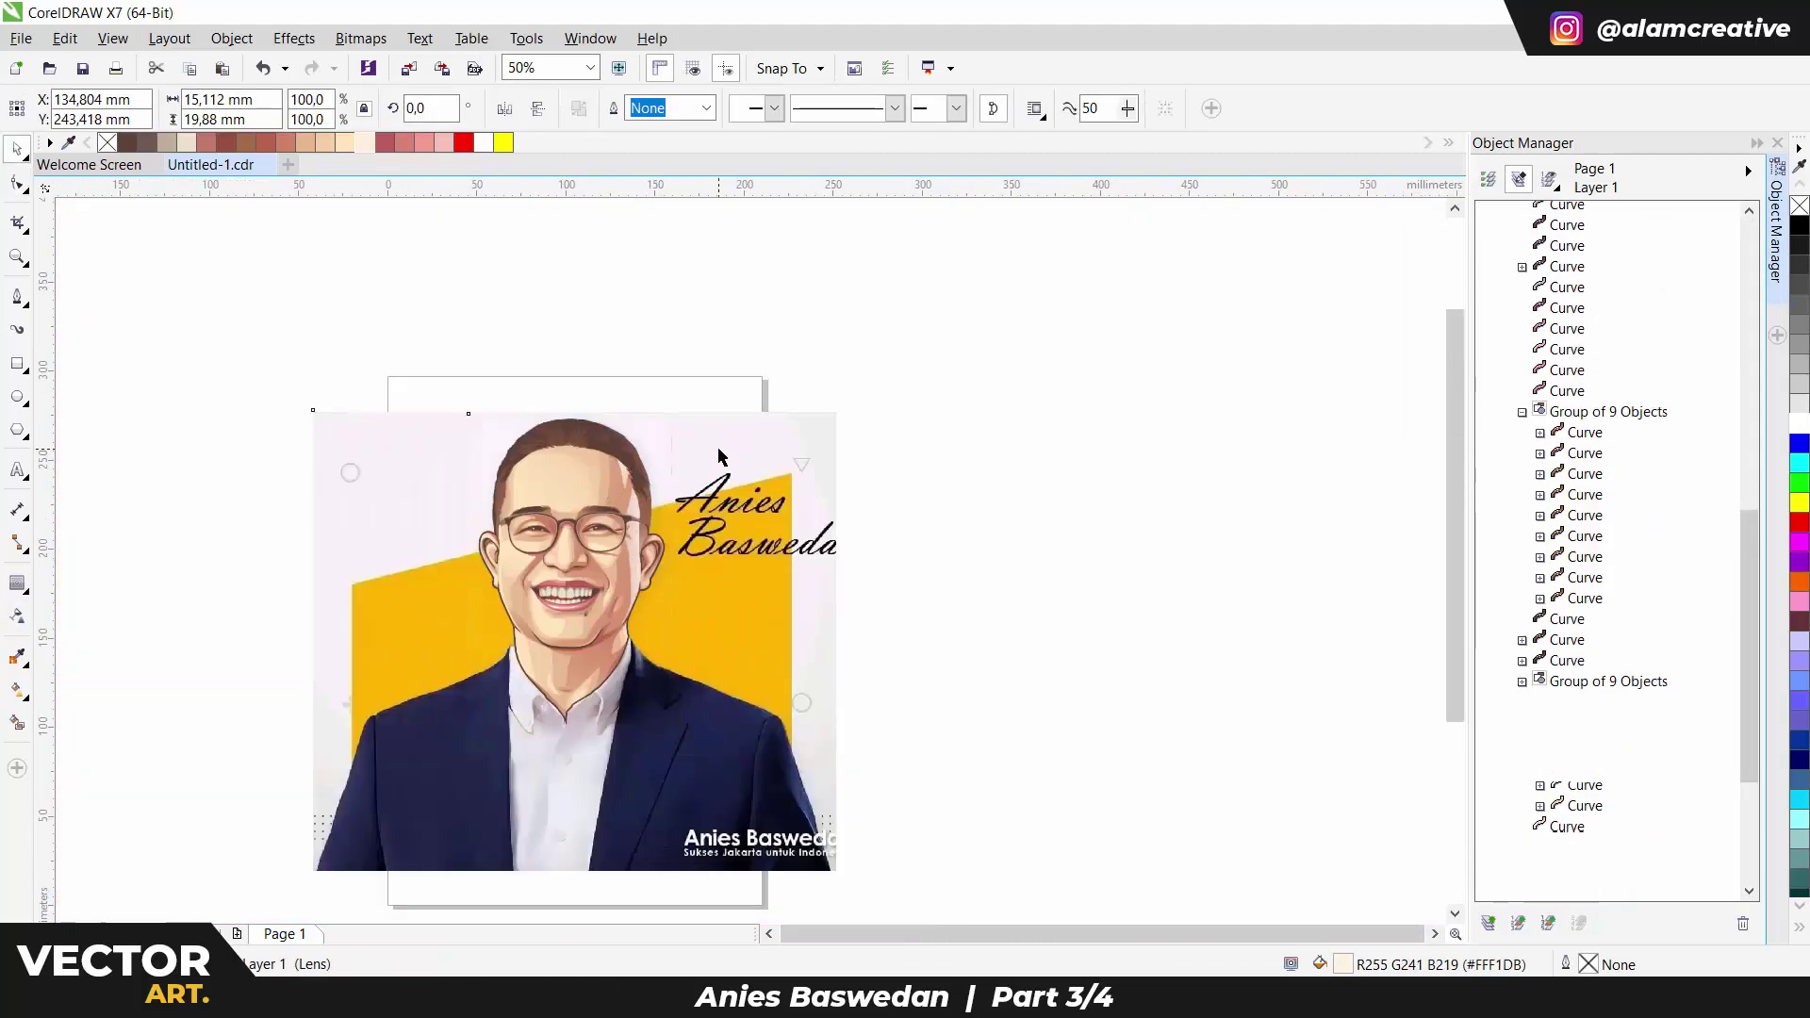
left_click(322, 425)
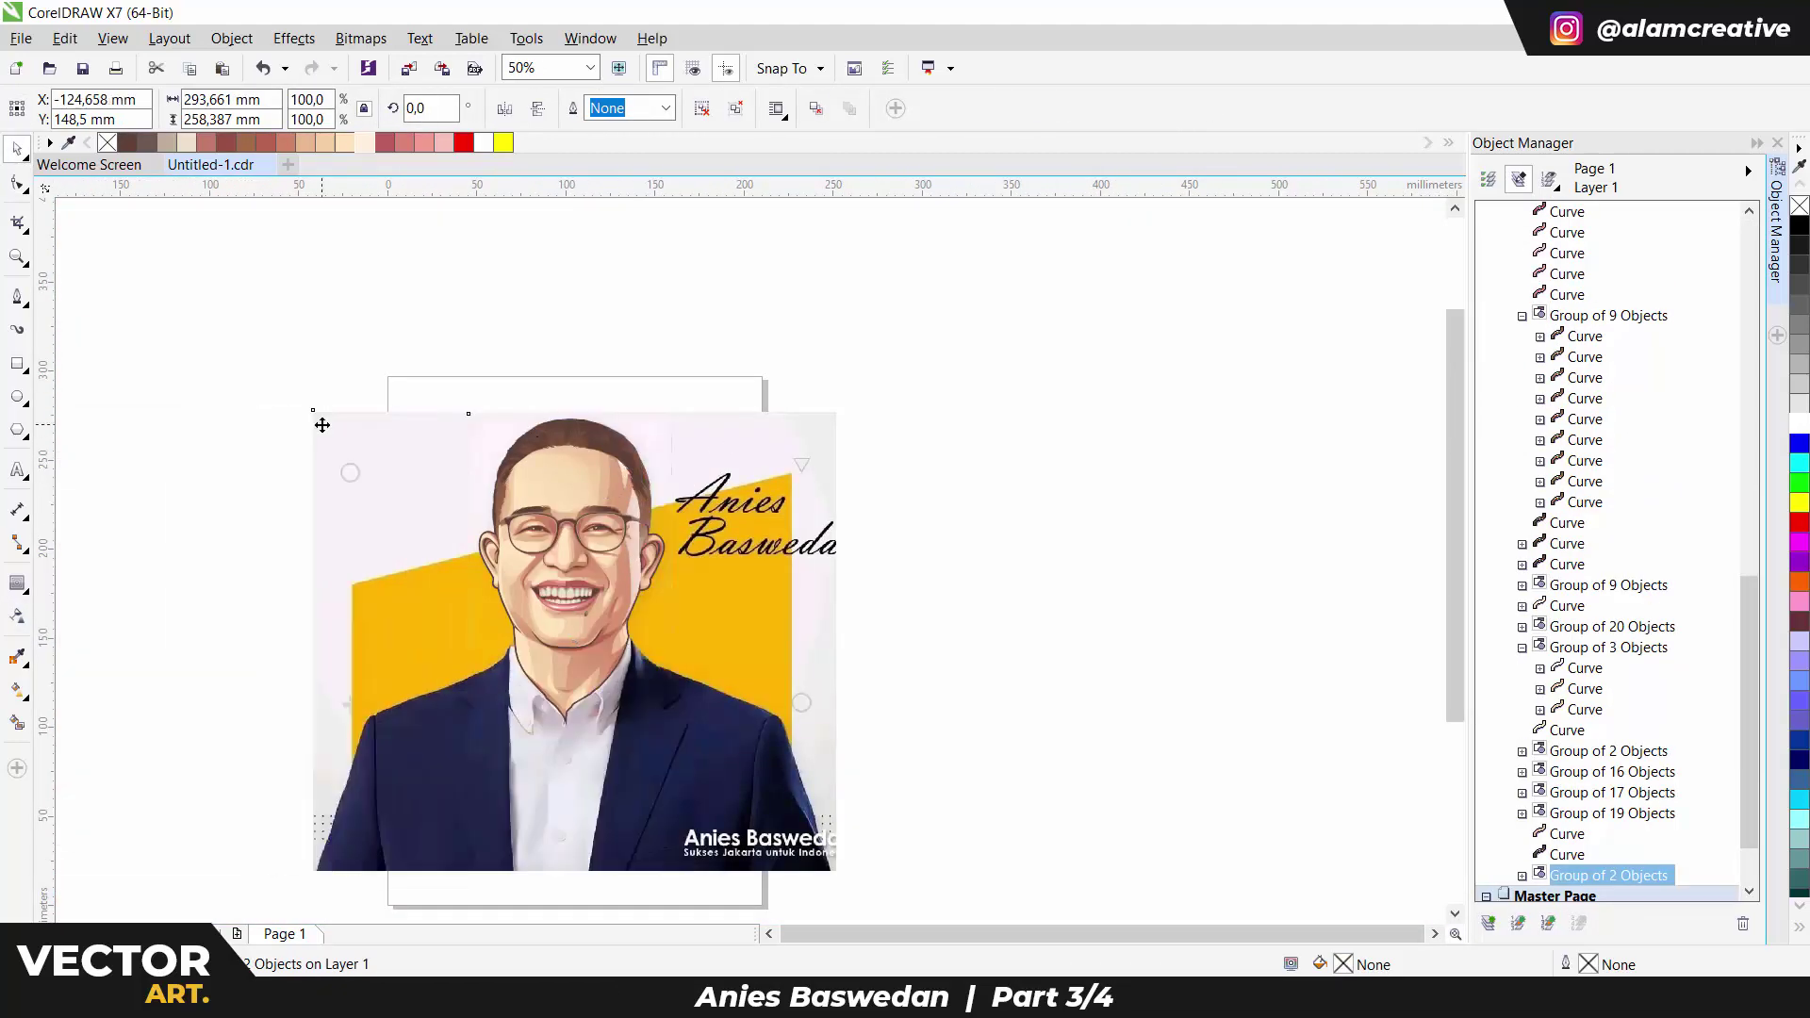
left_click(608, 471)
scroll(622, 462, "up", 1)
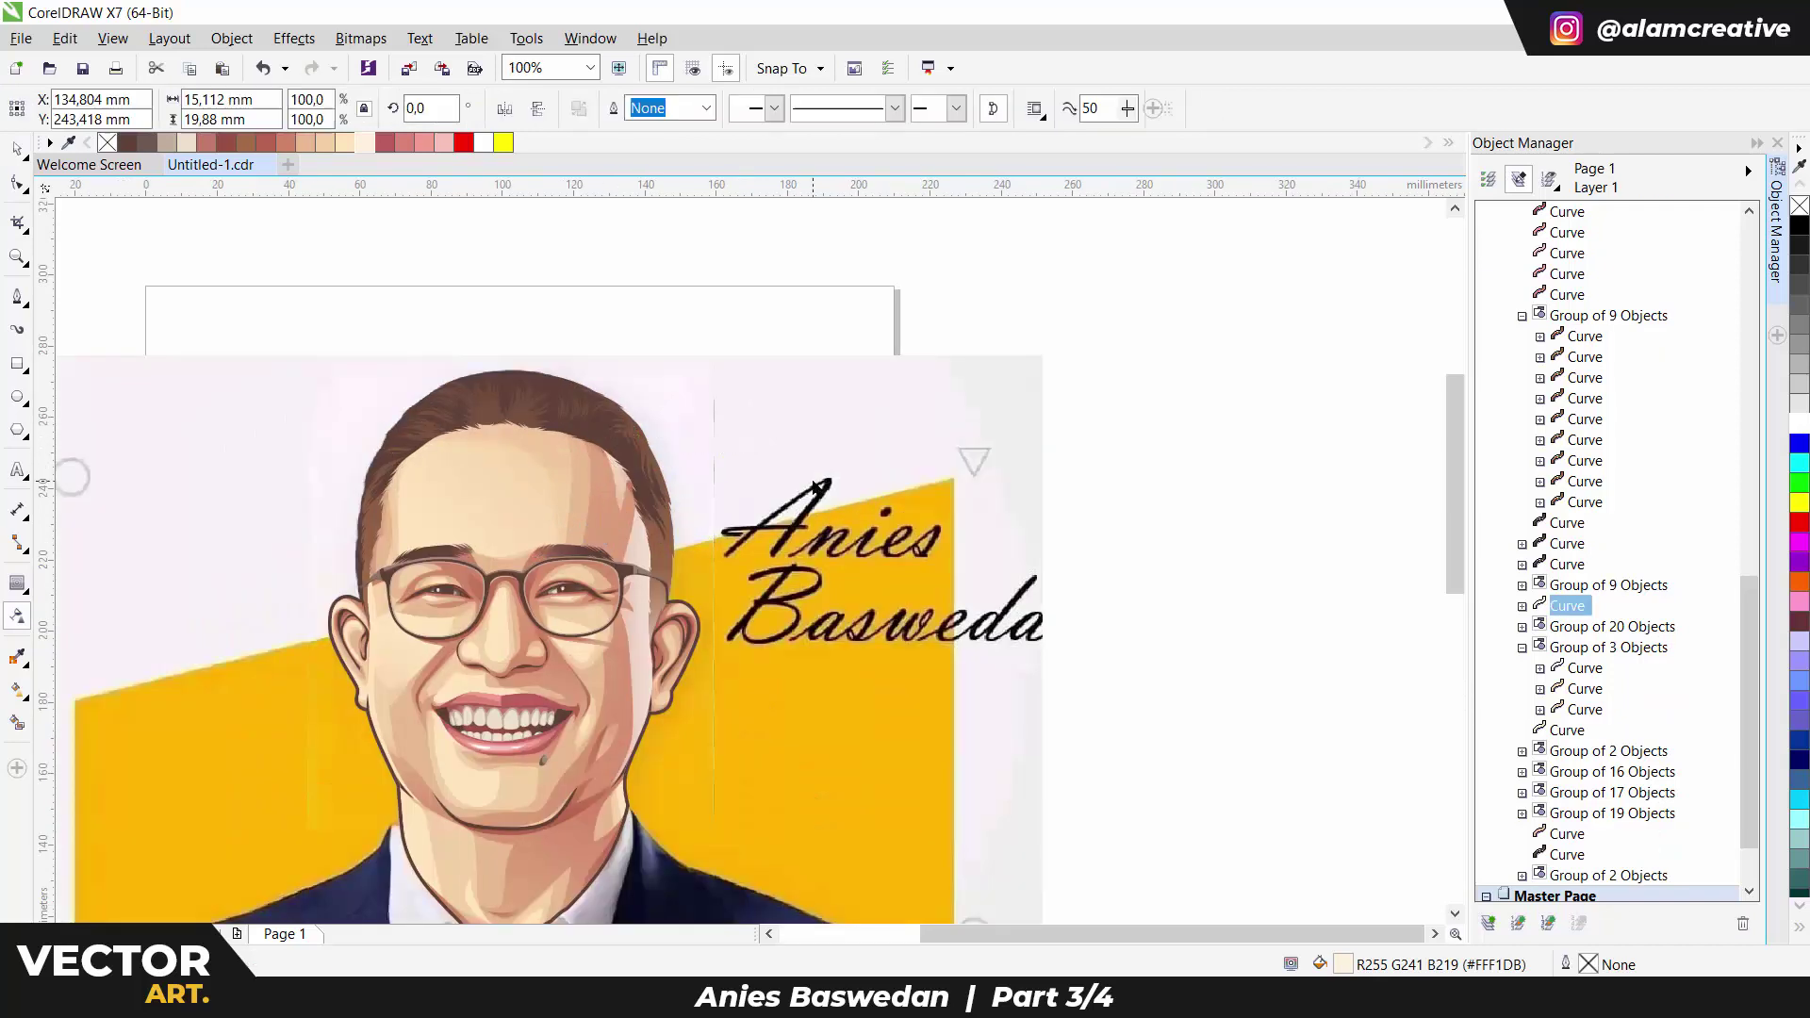
left_click(625, 620)
left_click_drag(665, 630, 719, 608)
key("space")
Move the reference photo aside to check the finished face highlights, and undo the move.
scroll(726, 594, "down", 1)
left_click(876, 584)
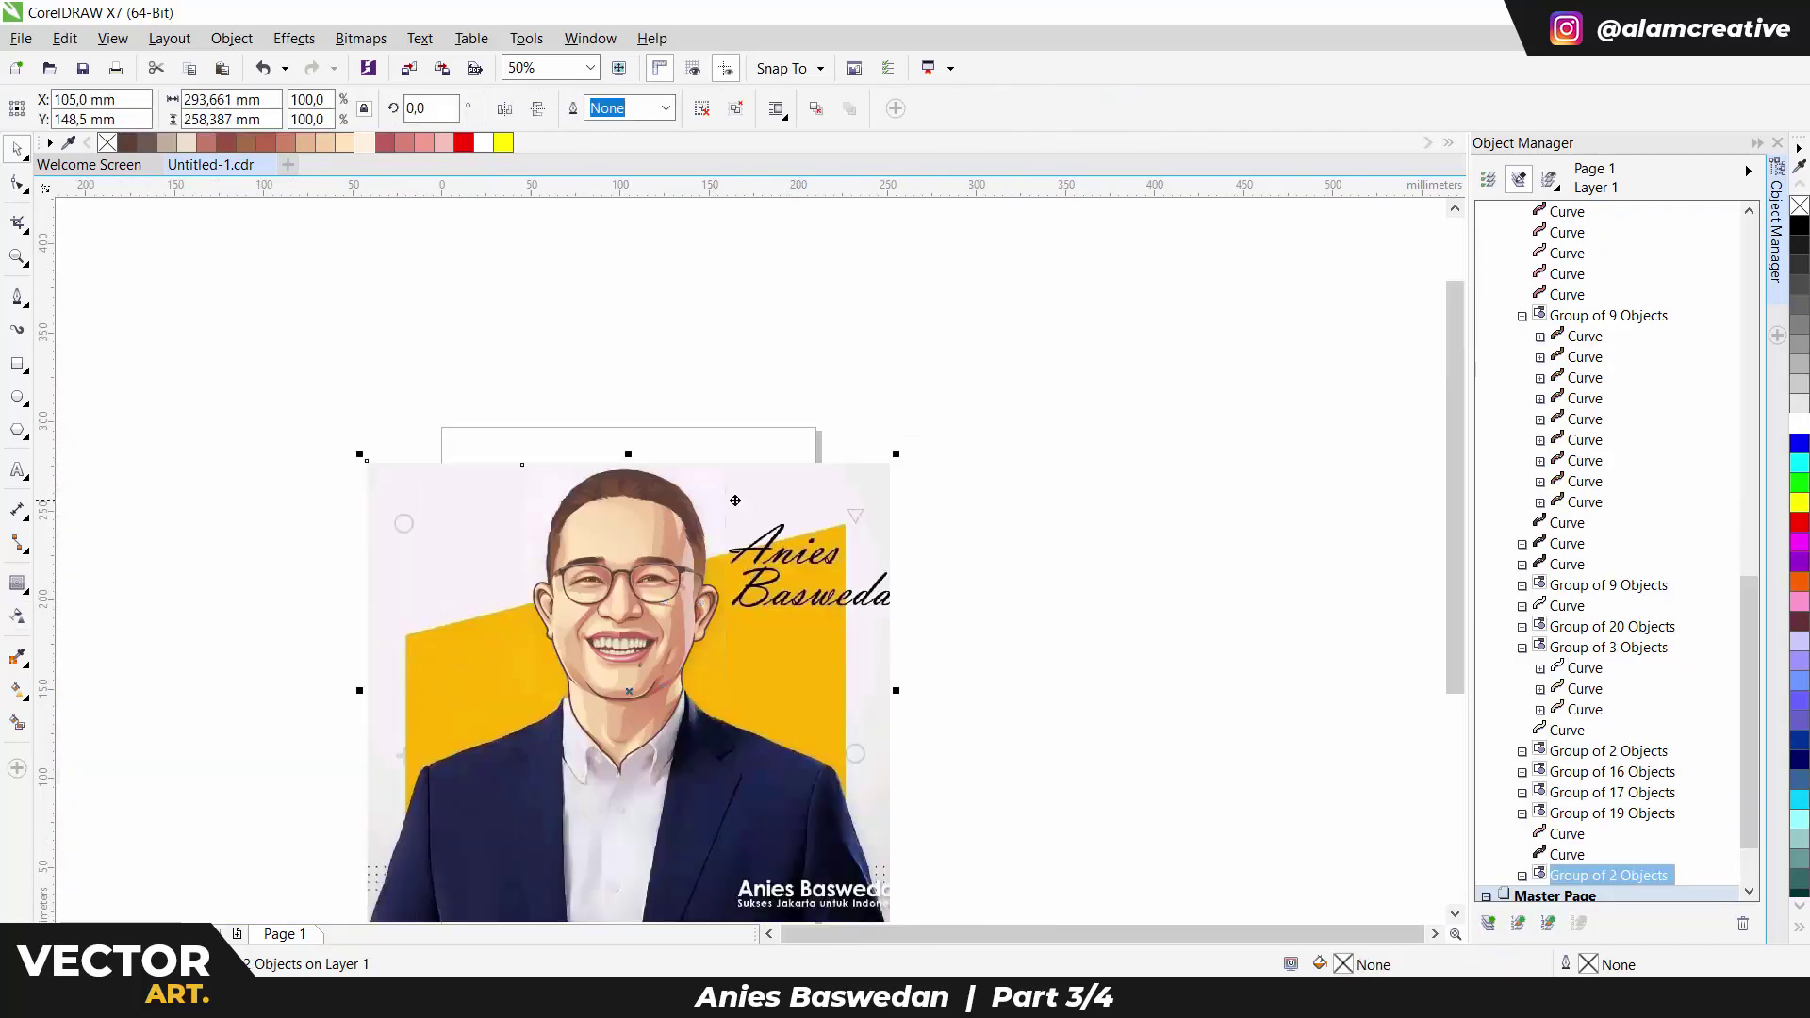
left_click_drag(877, 584, 422, 575)
key("ctrl+z")
scroll(638, 677, "up", 1)
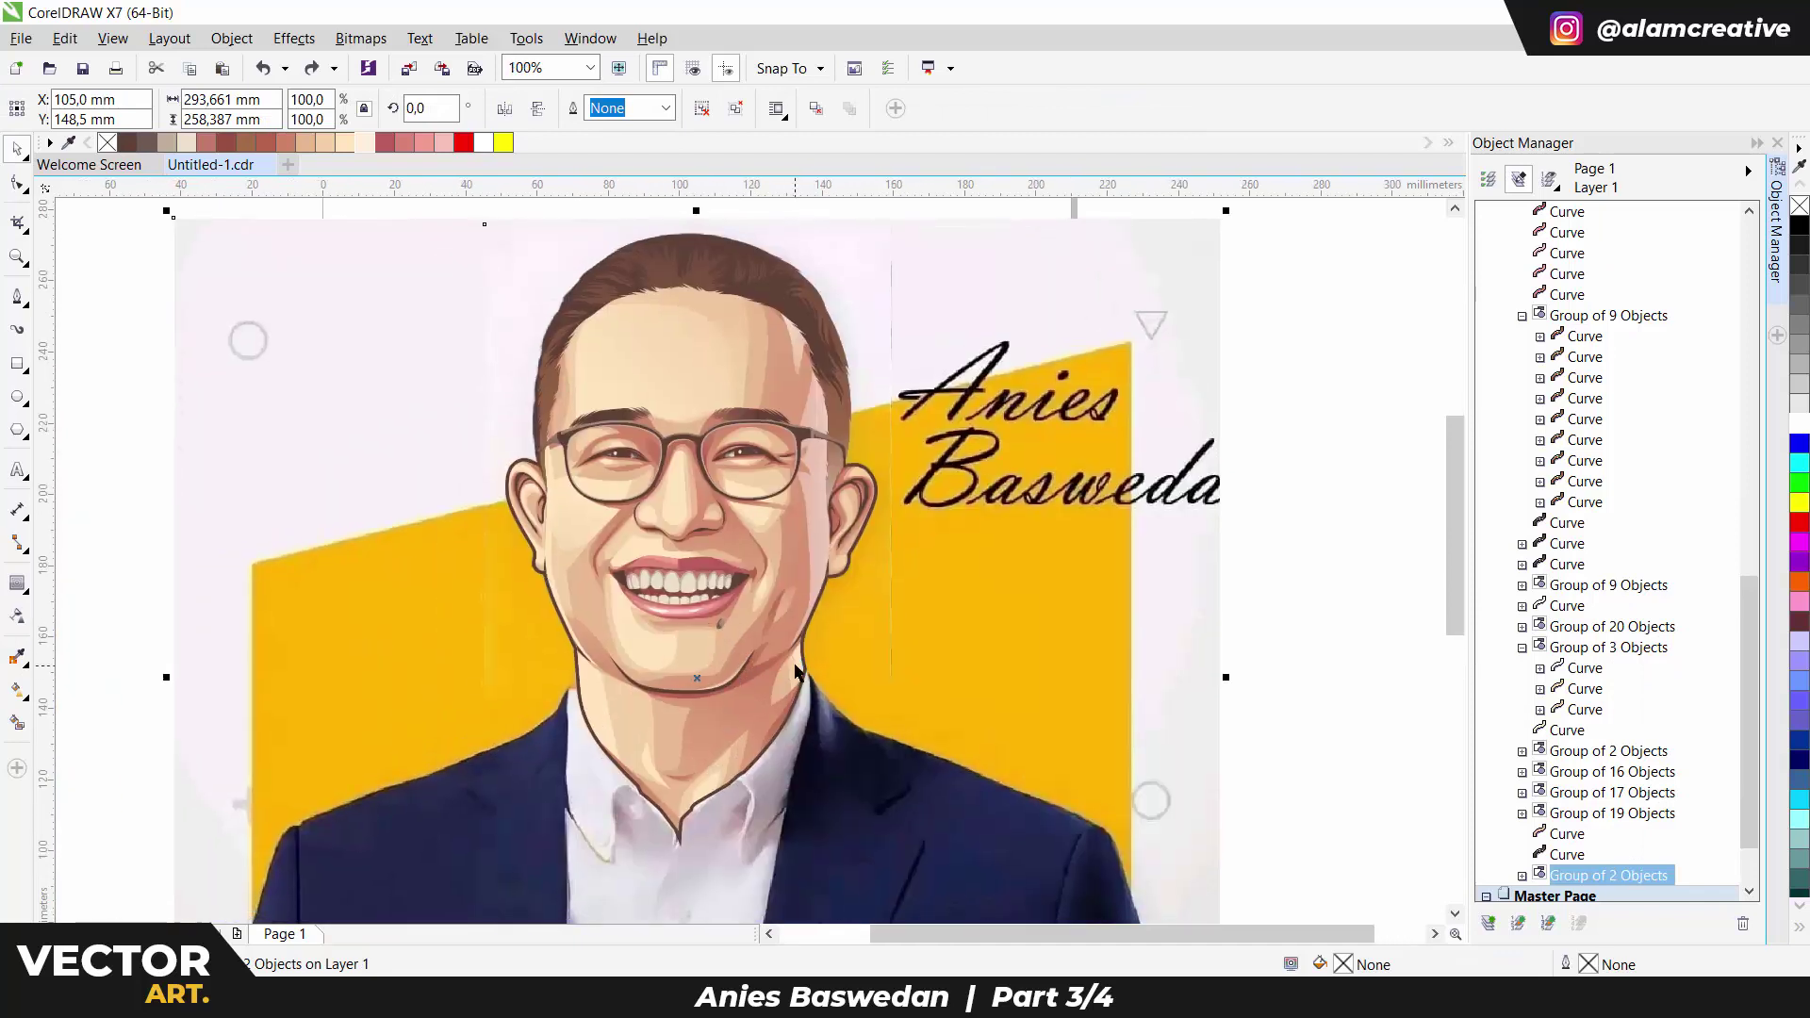